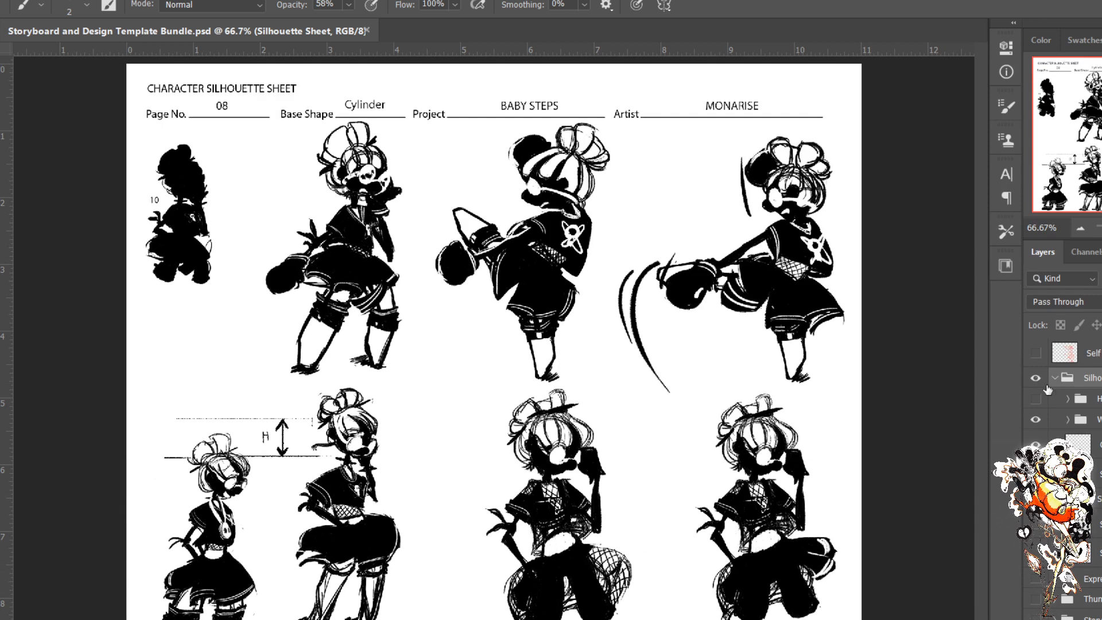
Step: Check the header text group by toggling its visibility, and hide the Sil 10 Exploration Sheet layer
click(1036, 419)
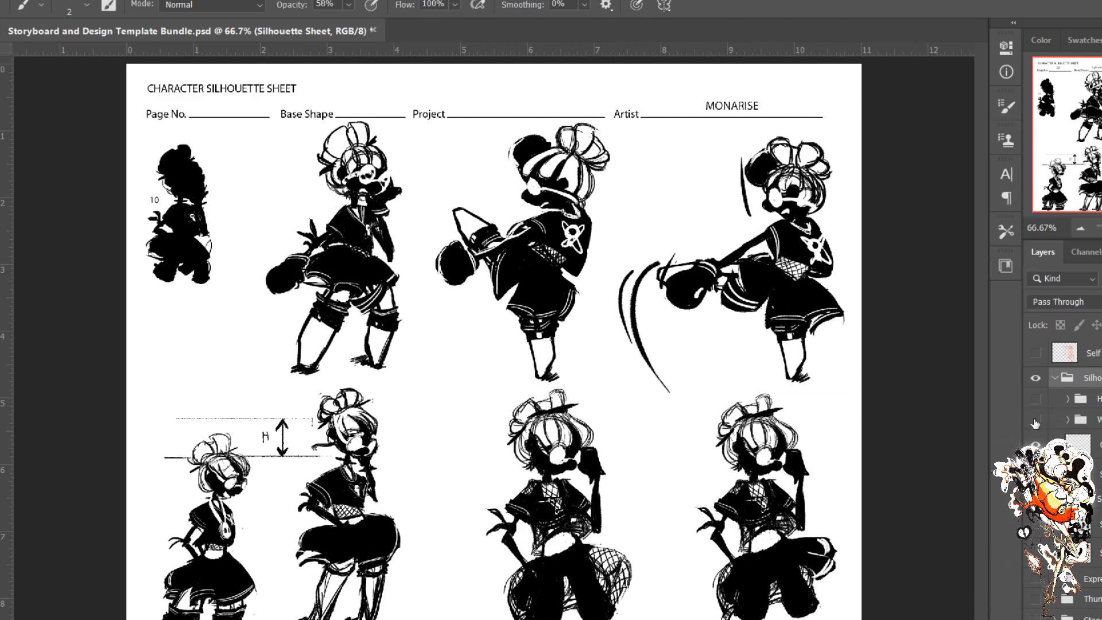
click(1035, 422)
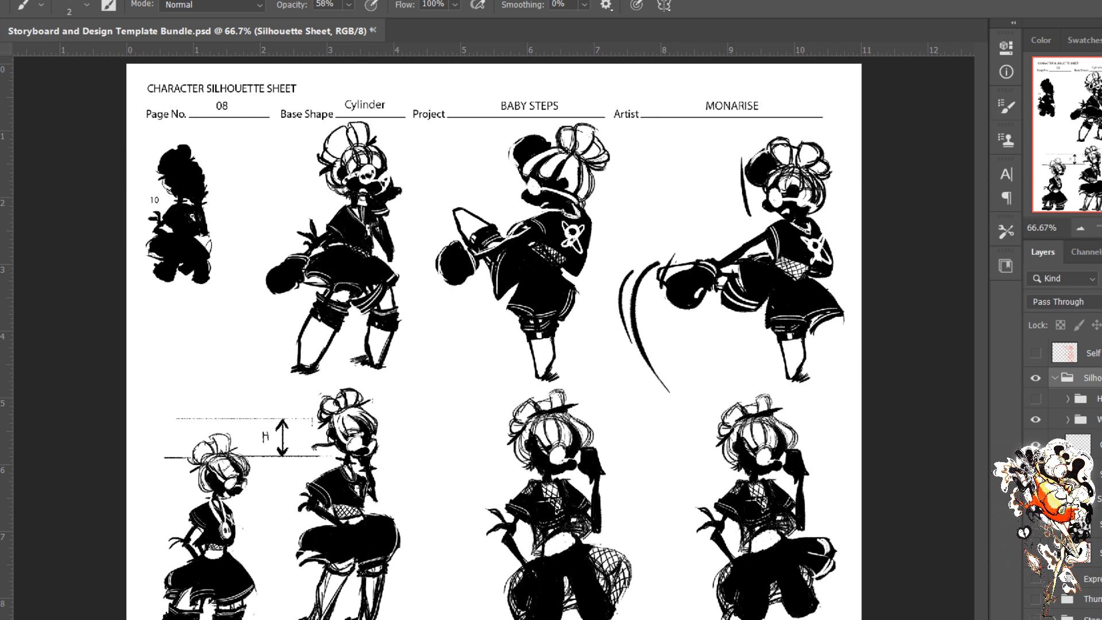
click(1097, 474)
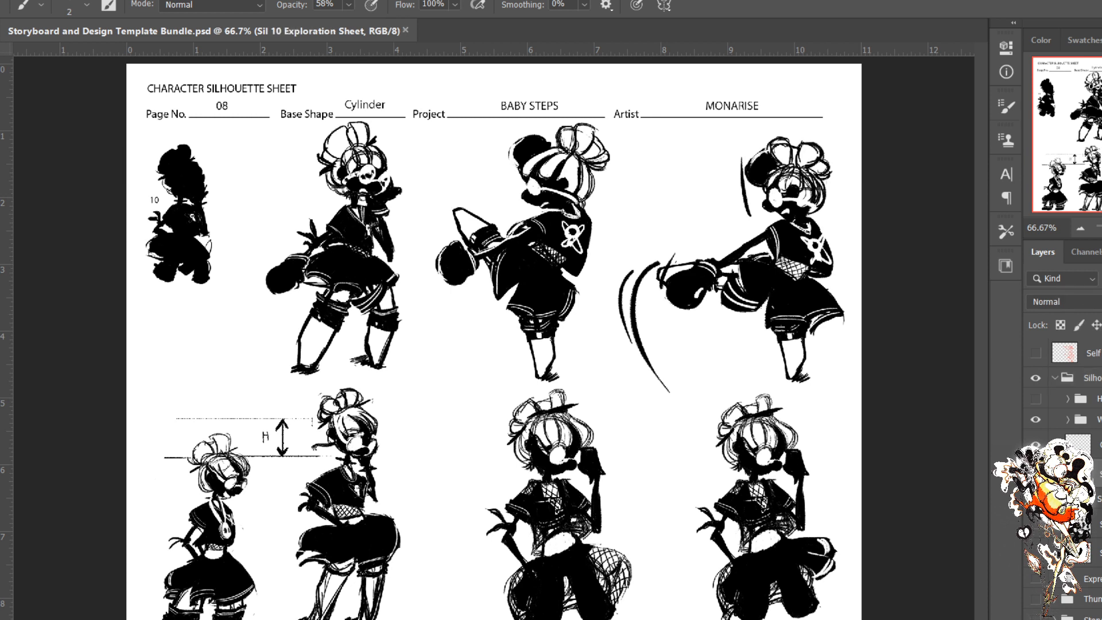
click(1035, 474)
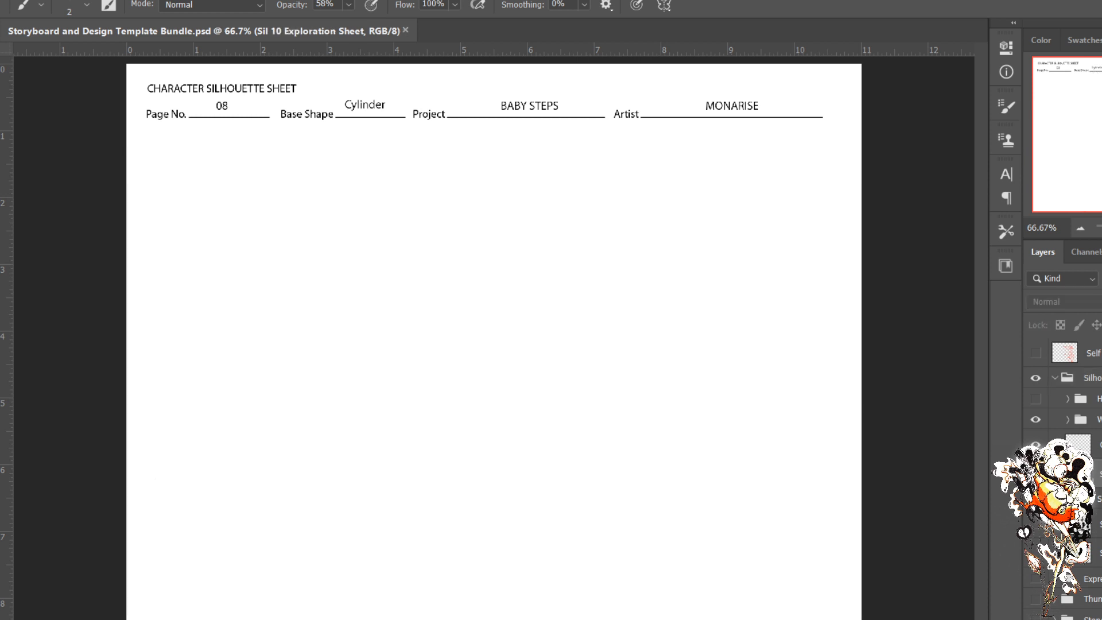
Step: Expand the group of silhouette explorations and preview its first three layers one at a time
click(1067, 499)
scroll(1061, 460, down, 5)
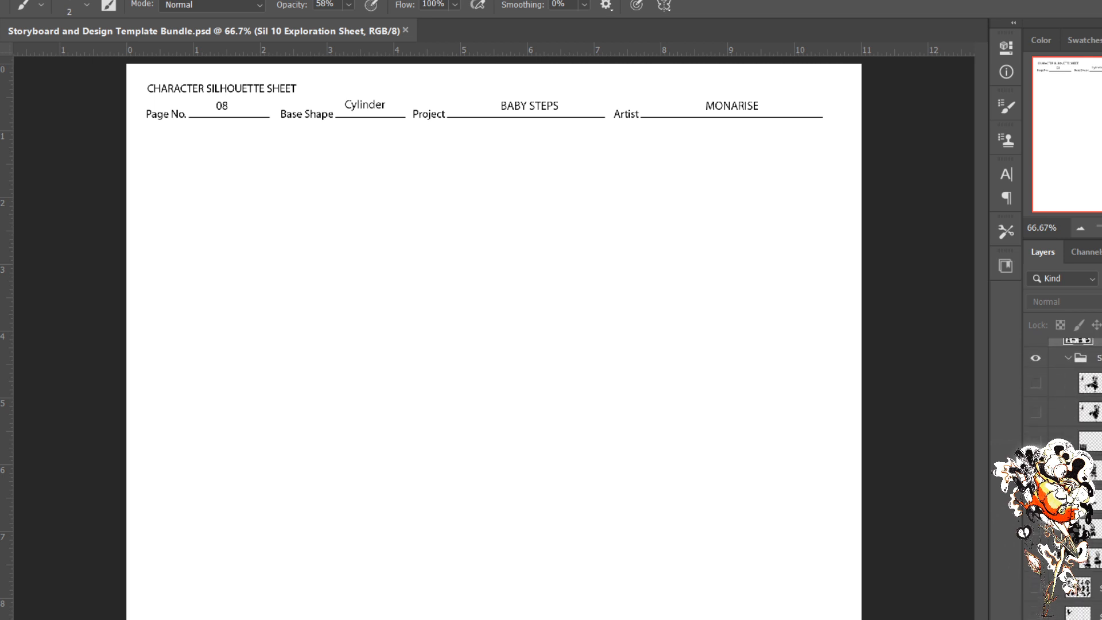
click(1038, 388)
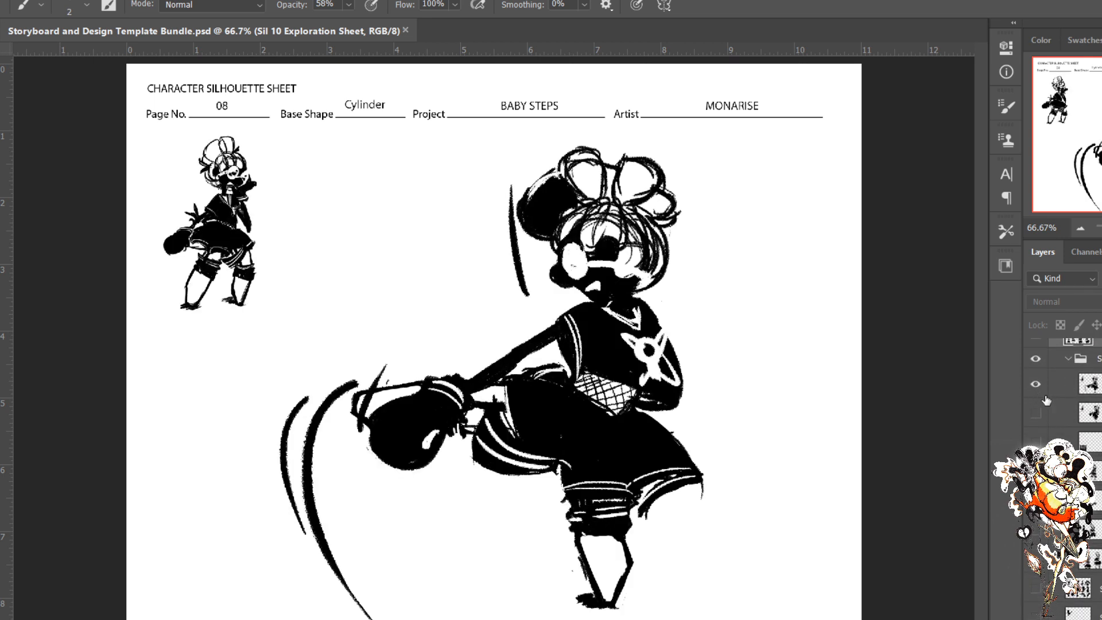
click(1036, 384)
click(1036, 413)
click(1035, 412)
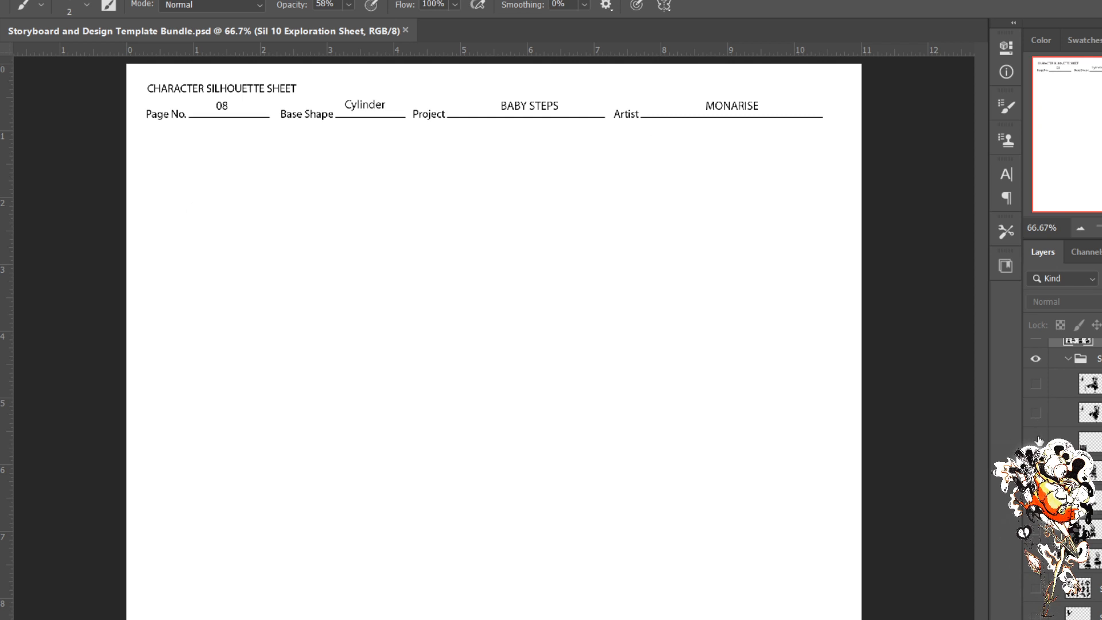
click(1036, 442)
click(1036, 441)
Step: Show and select the Sil Exploration 3 layer with the large standing pose
click(1035, 471)
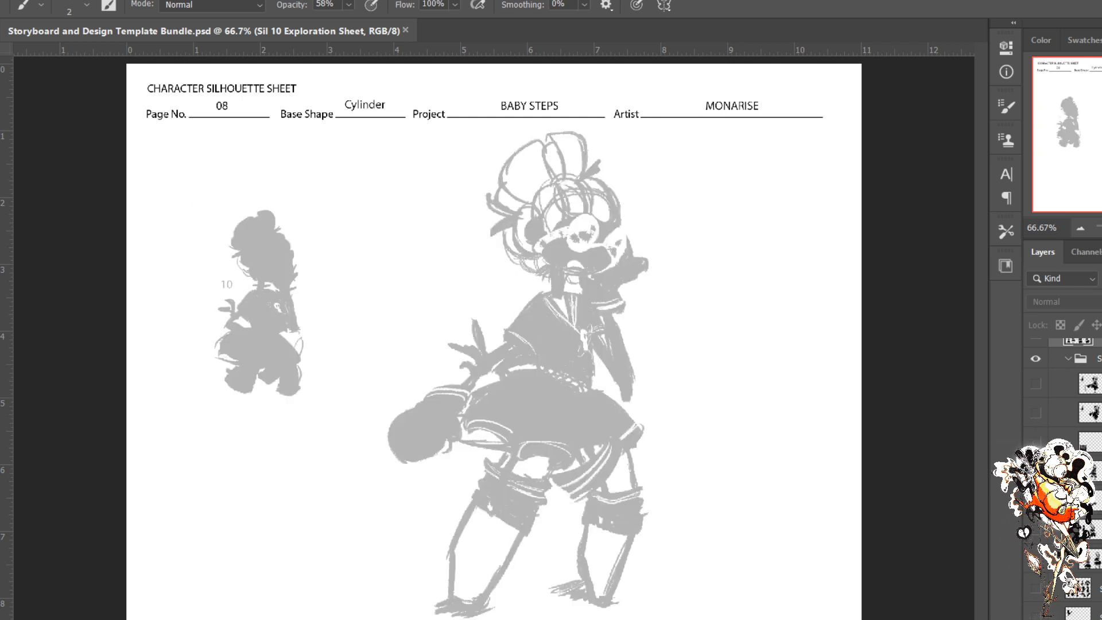
click(1094, 471)
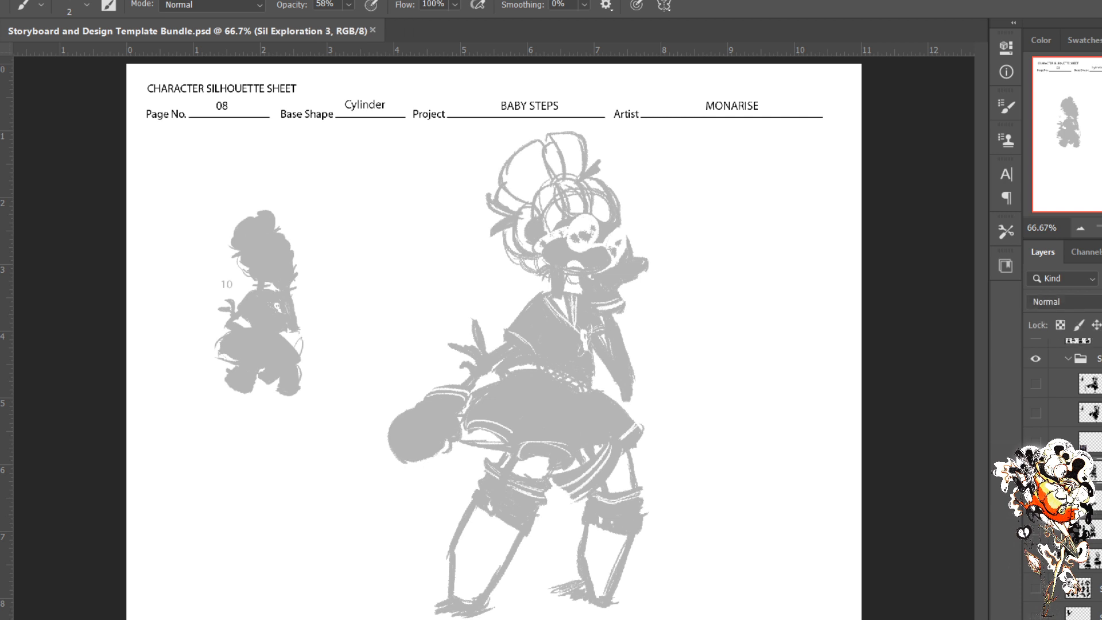
click(1101, 314)
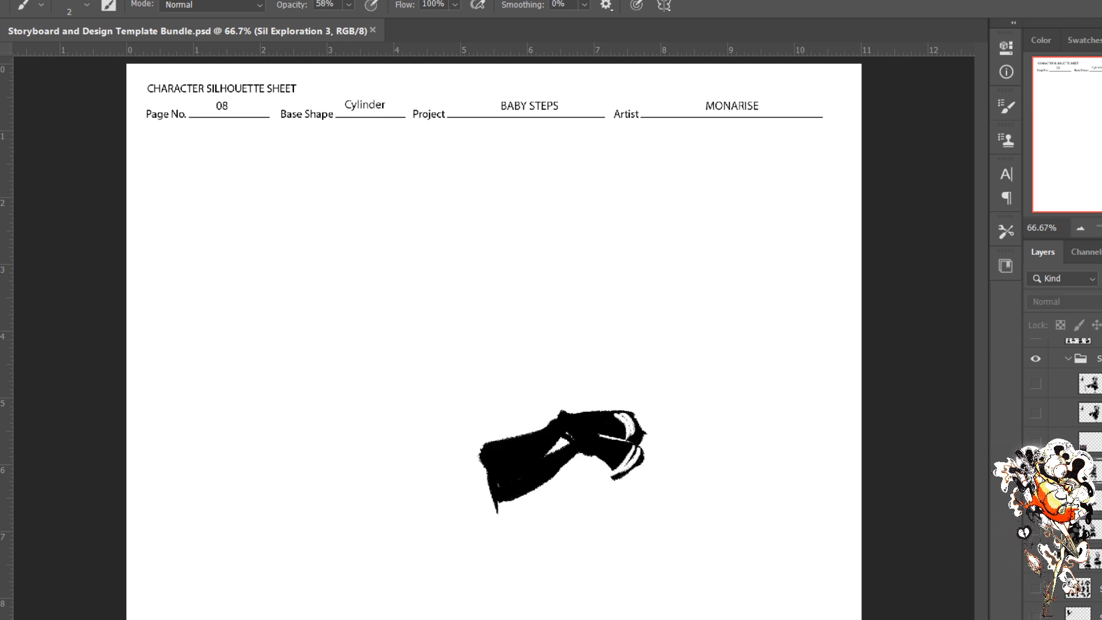
Step: Compare the phone-holding pose with and without the alternate skirt by toggling layer visibility repeatedly
click(1036, 530)
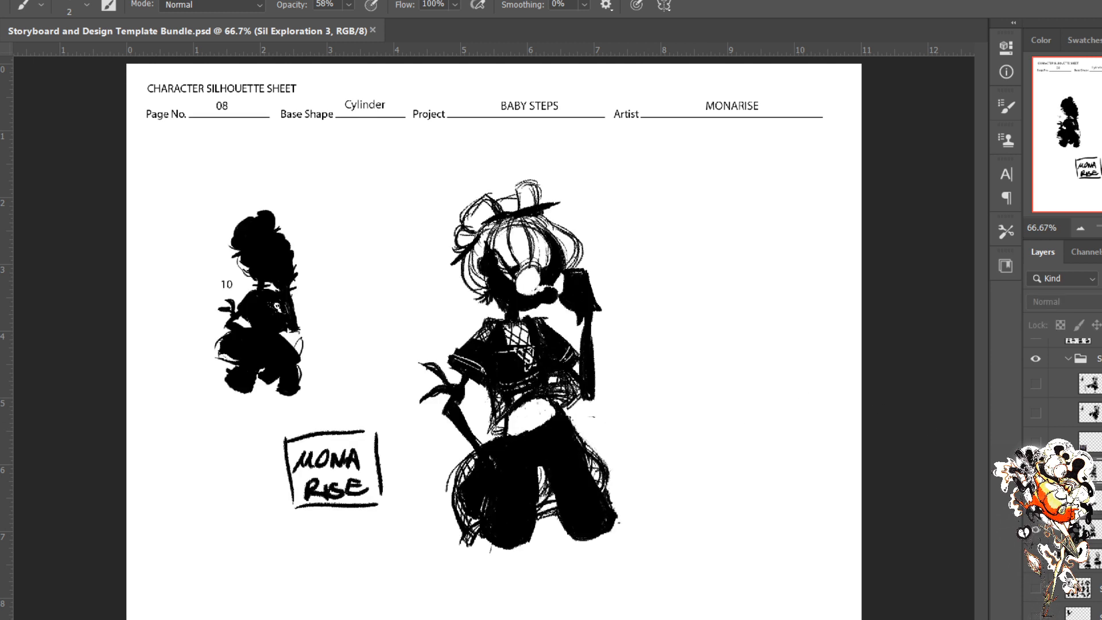
click(1035, 530)
click(1036, 530)
click(1036, 529)
click(1036, 530)
click(1036, 530)
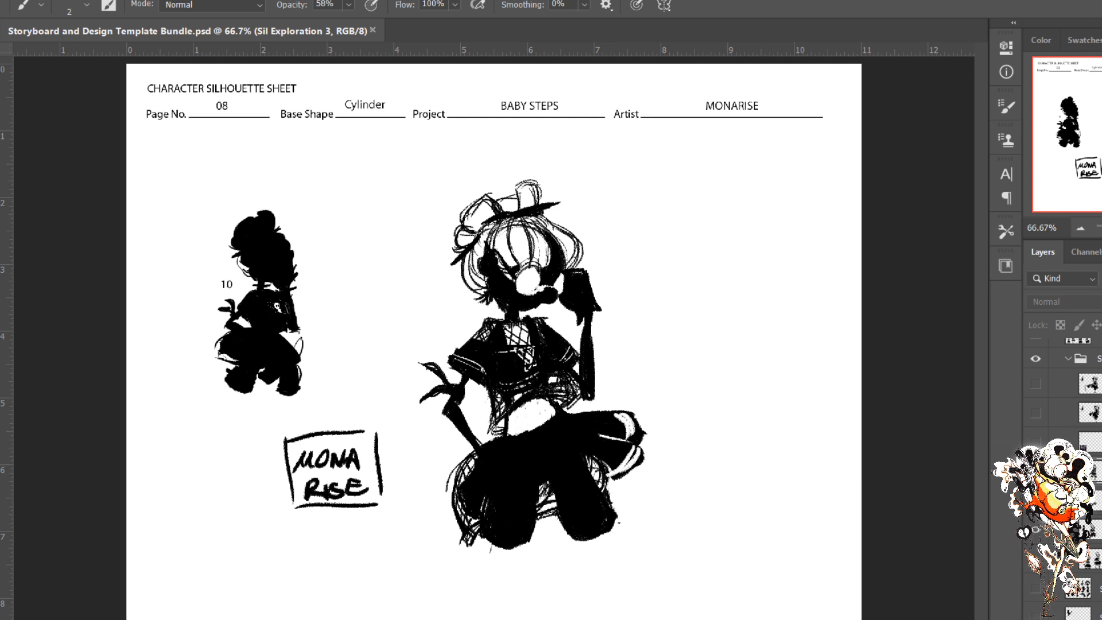
click(1036, 530)
Step: Preview the exploration layer with two standing poses and the sheet of numbered silhouettes
click(1036, 560)
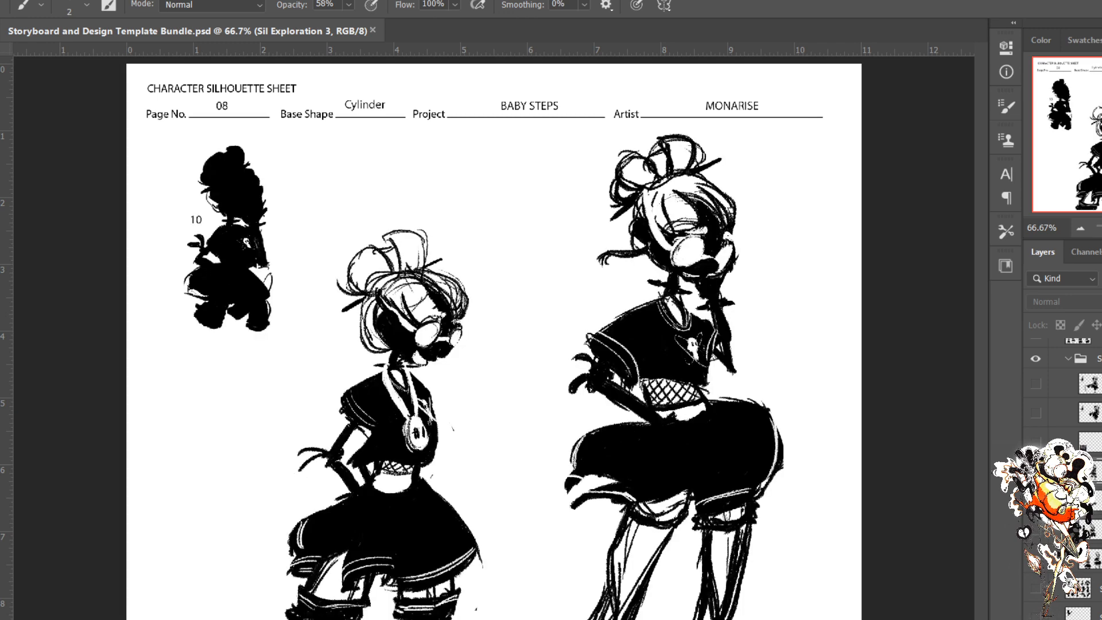
click(1036, 560)
click(1036, 592)
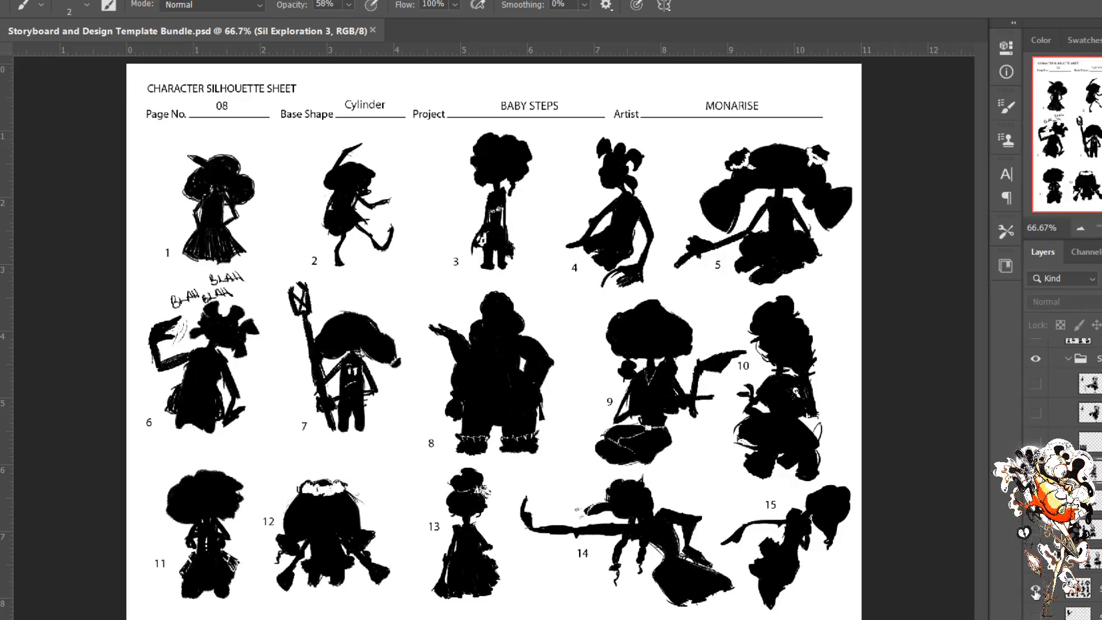
click(1035, 592)
click(1034, 592)
scroll(1061, 459, down, 3)
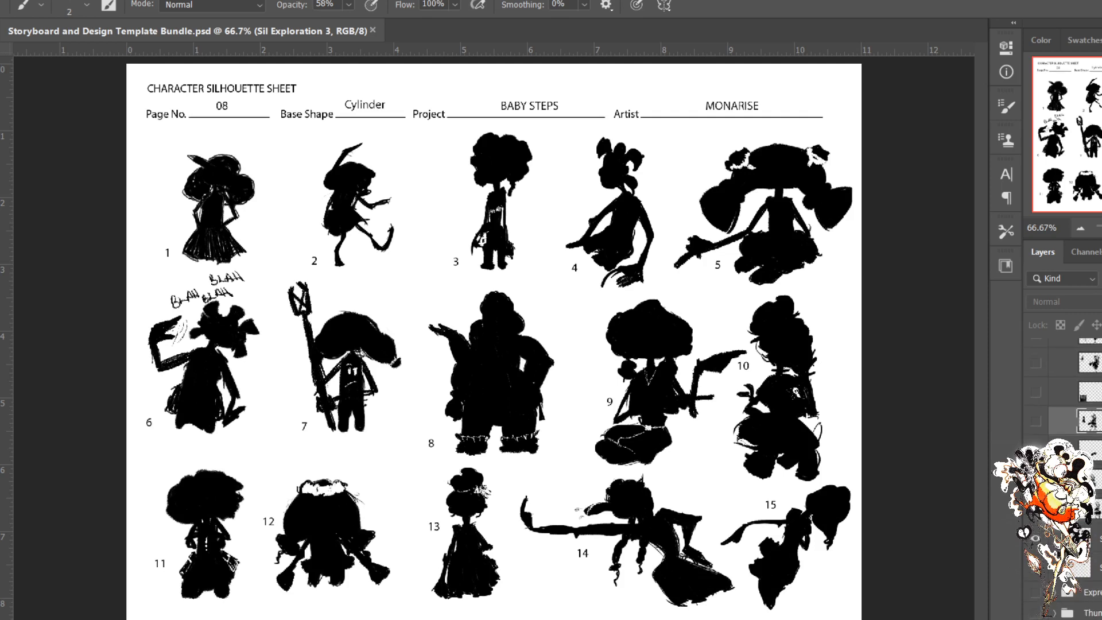
Step: Preview the single raised-fist silhouette, recheck the numbered silhouette sheet, and leave both hidden
click(1035, 539)
click(1036, 568)
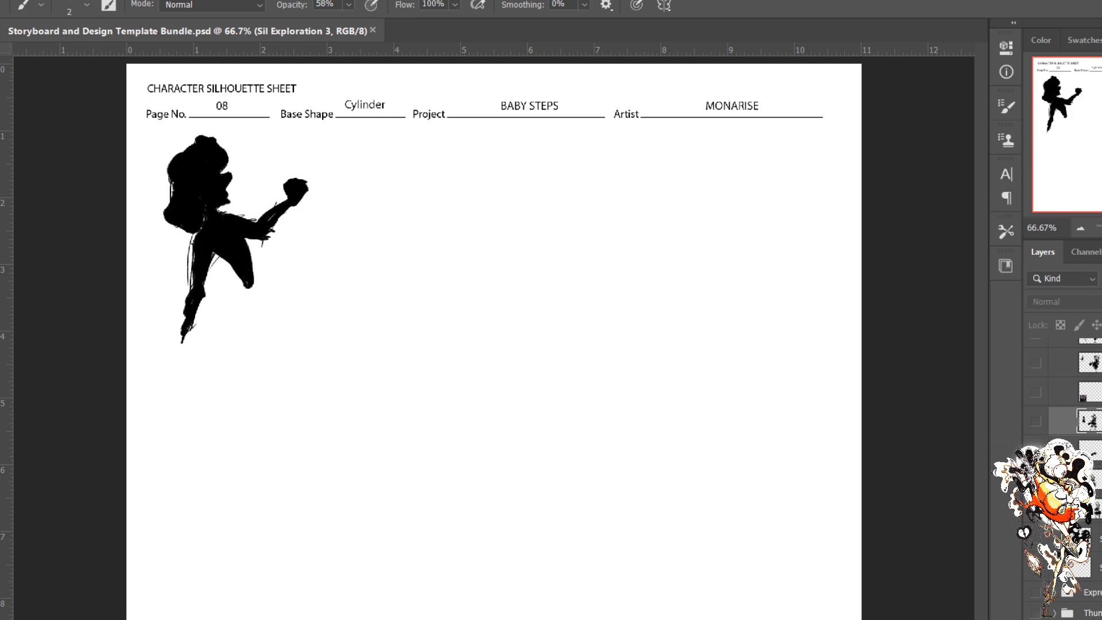
click(1035, 567)
click(1035, 539)
click(1036, 539)
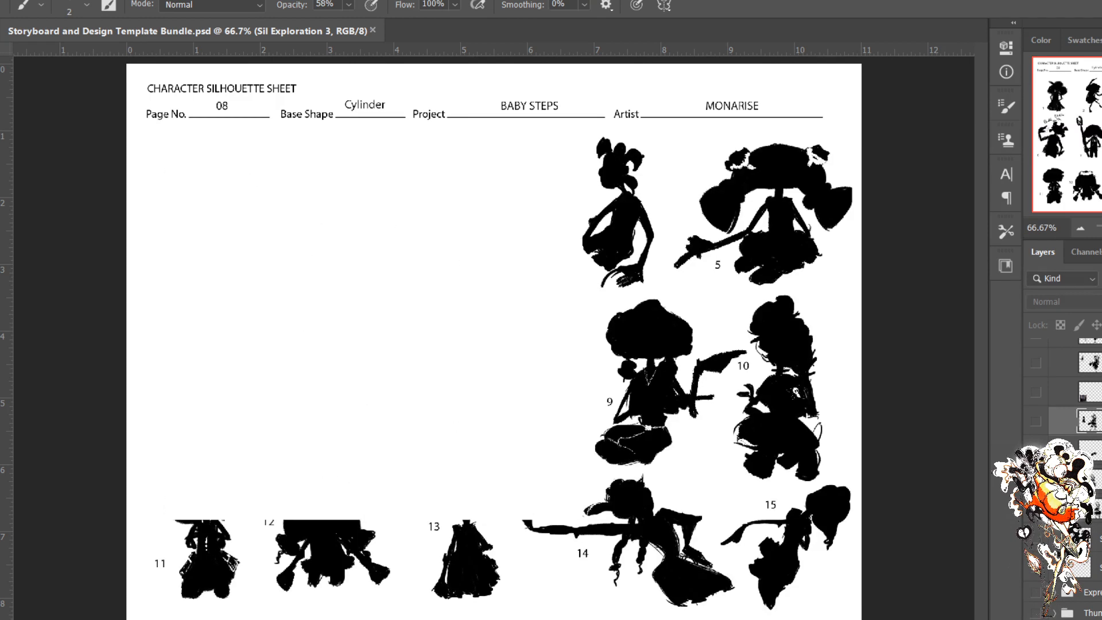
scroll(1062, 459, up, 5)
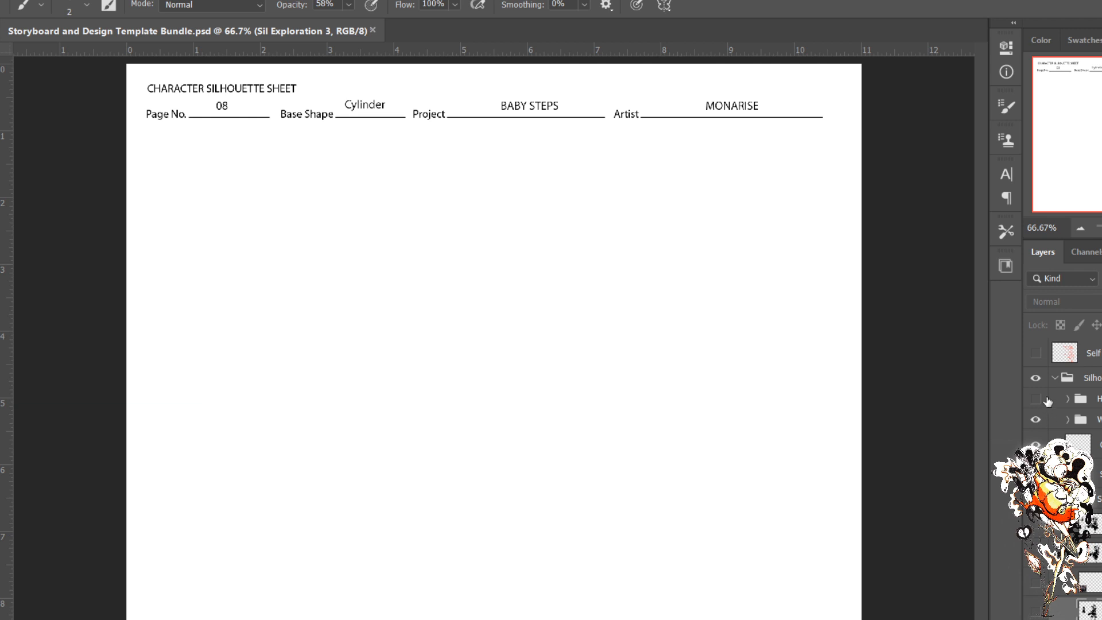
Step: Collapse the Silhouette Sheet group and preview the red cylinder construction sketch layer
click(1055, 378)
click(1040, 361)
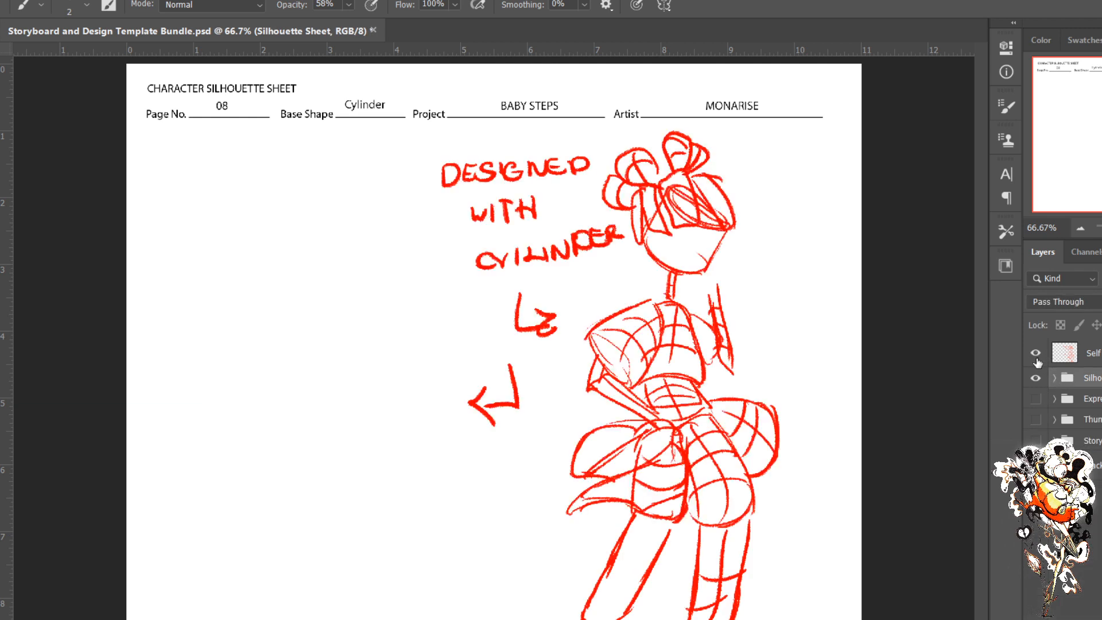
click(1039, 360)
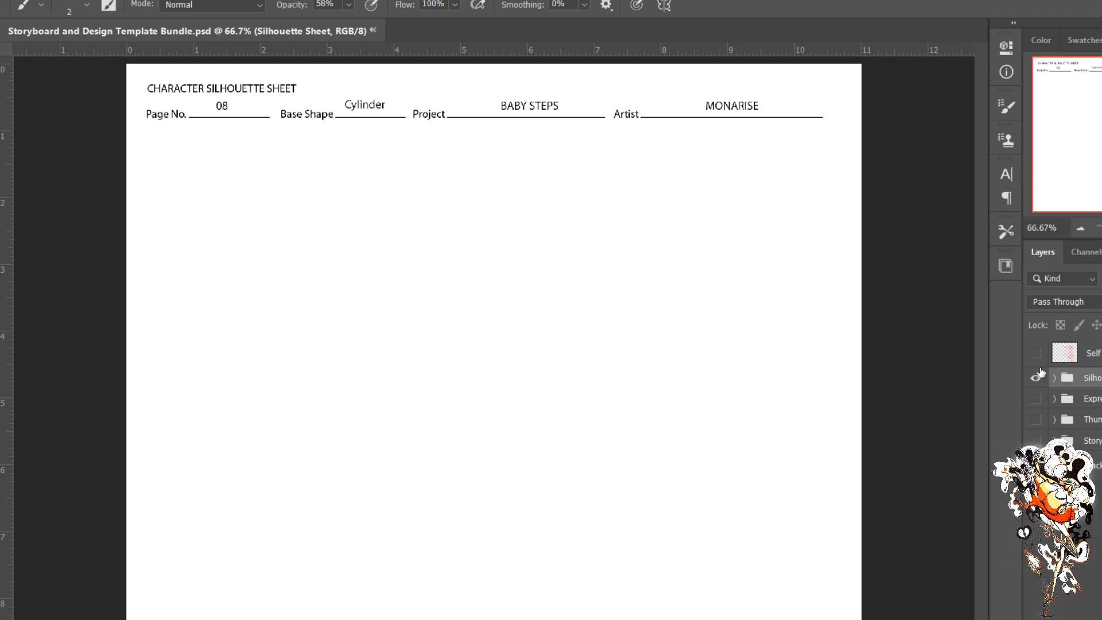
Step: Hide the Silhouette Sheet group and preview the expression, thumbnail and storyboard templates one by one
click(1036, 377)
click(1036, 399)
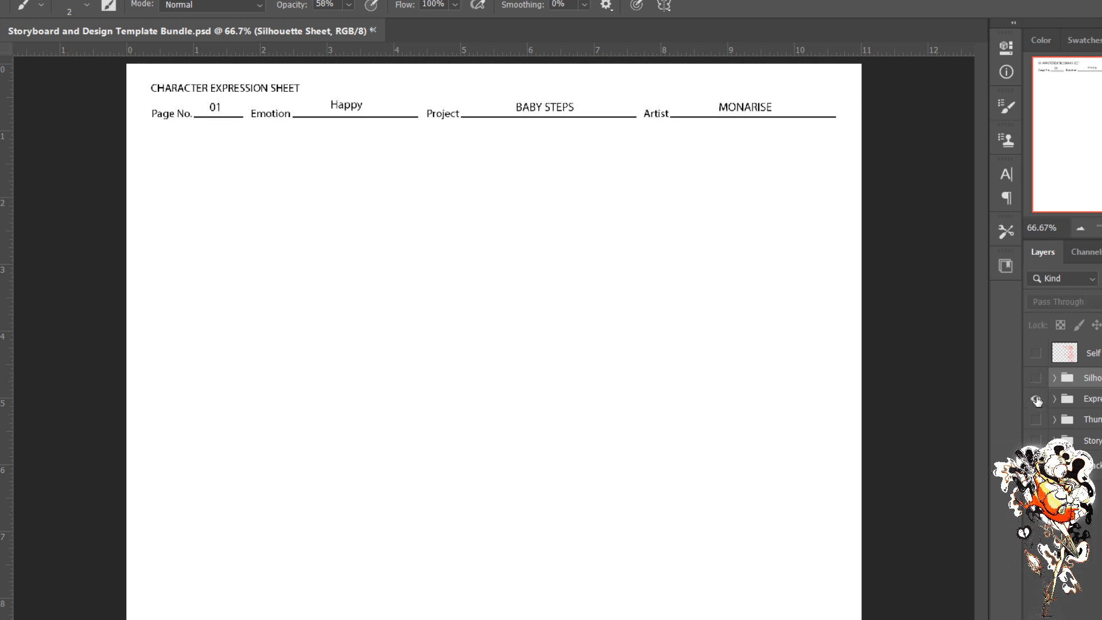
click(1037, 402)
click(1036, 420)
click(1036, 422)
click(1036, 441)
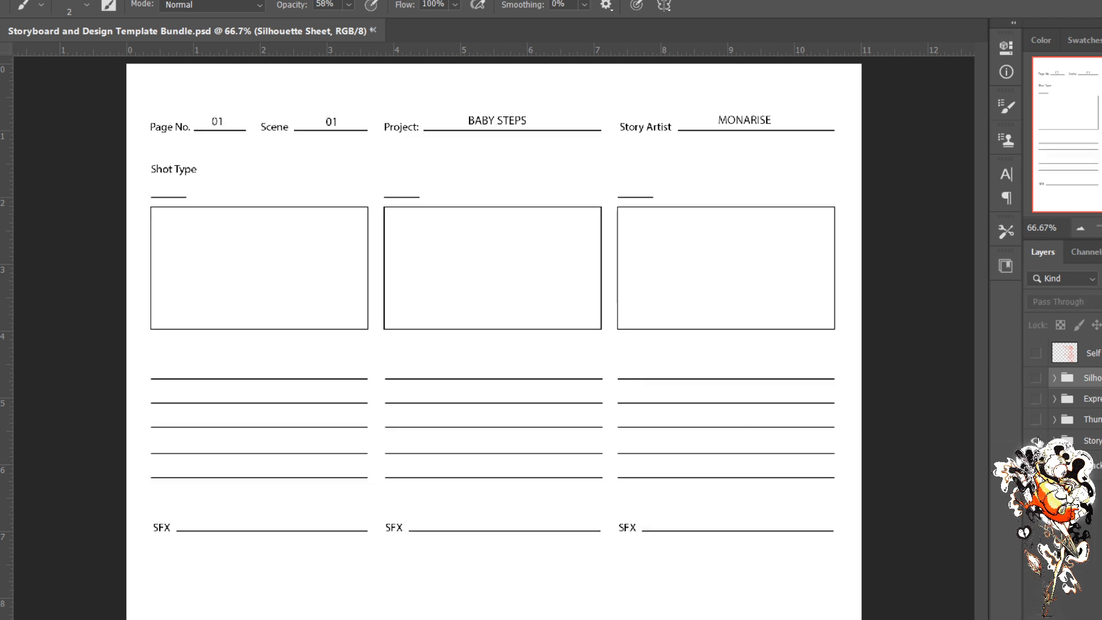
click(1036, 442)
Step: Show and expand the Silhouette Sheet group and make its Sil 10 Exploration Sheet layer visible
click(1036, 378)
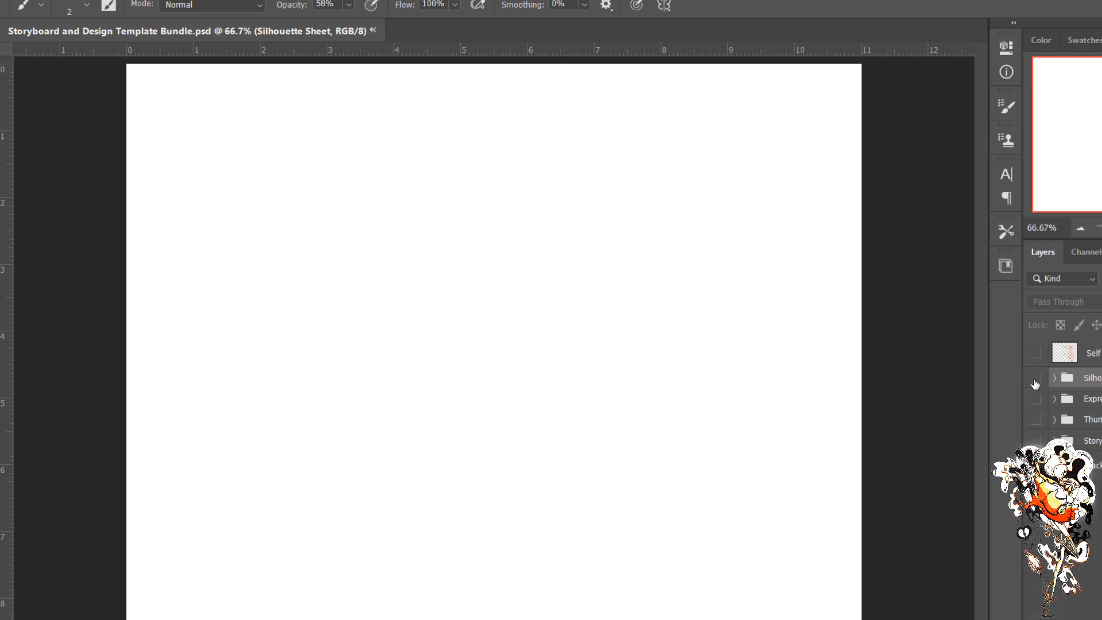
click(1054, 377)
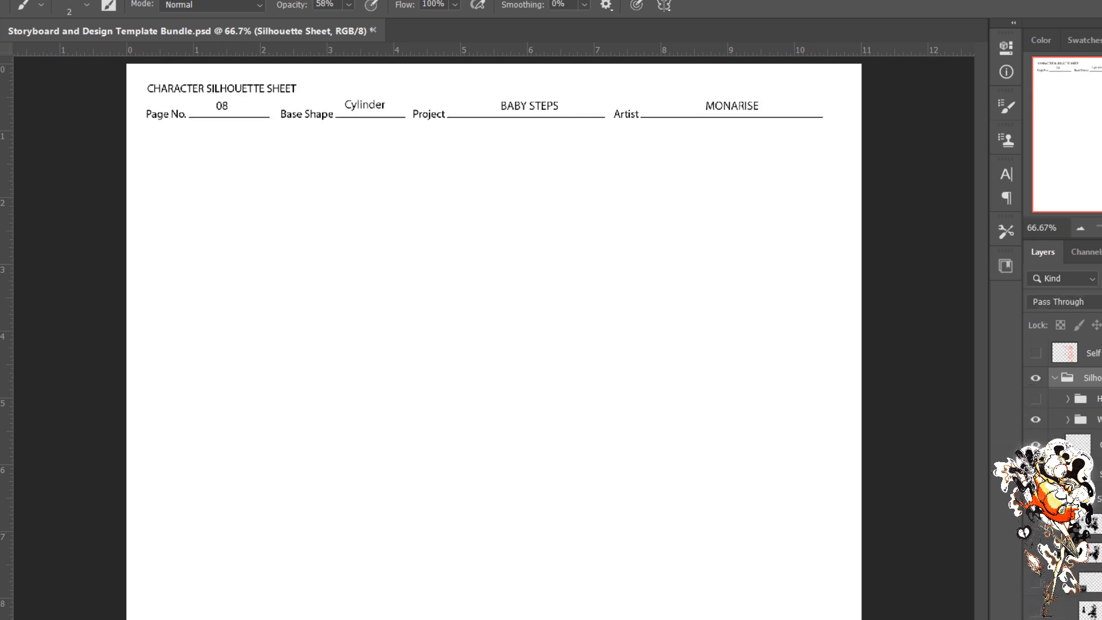
click(1036, 499)
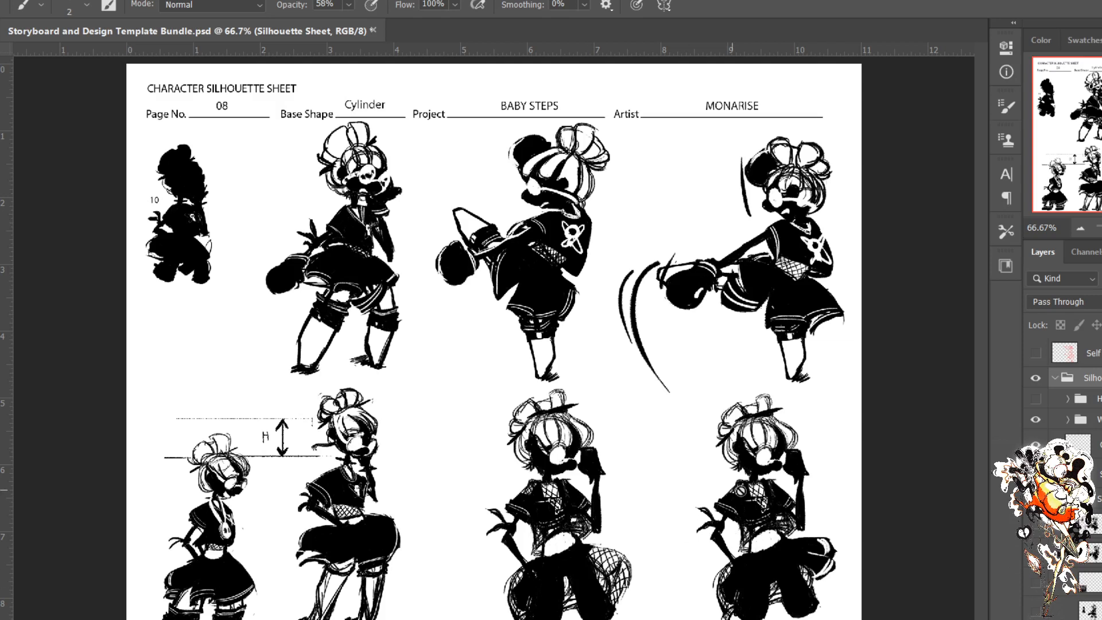
Step: Add a new blank layer above the Chracter Silhouette Sheet layer
click(1095, 444)
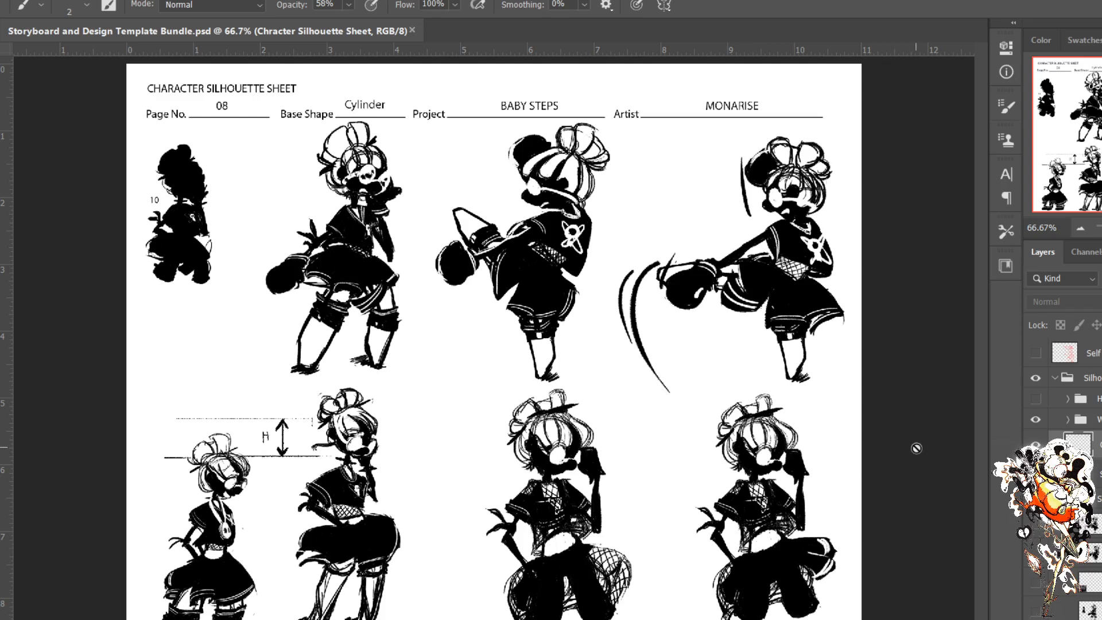
key(ctrl+alt+shift+n)
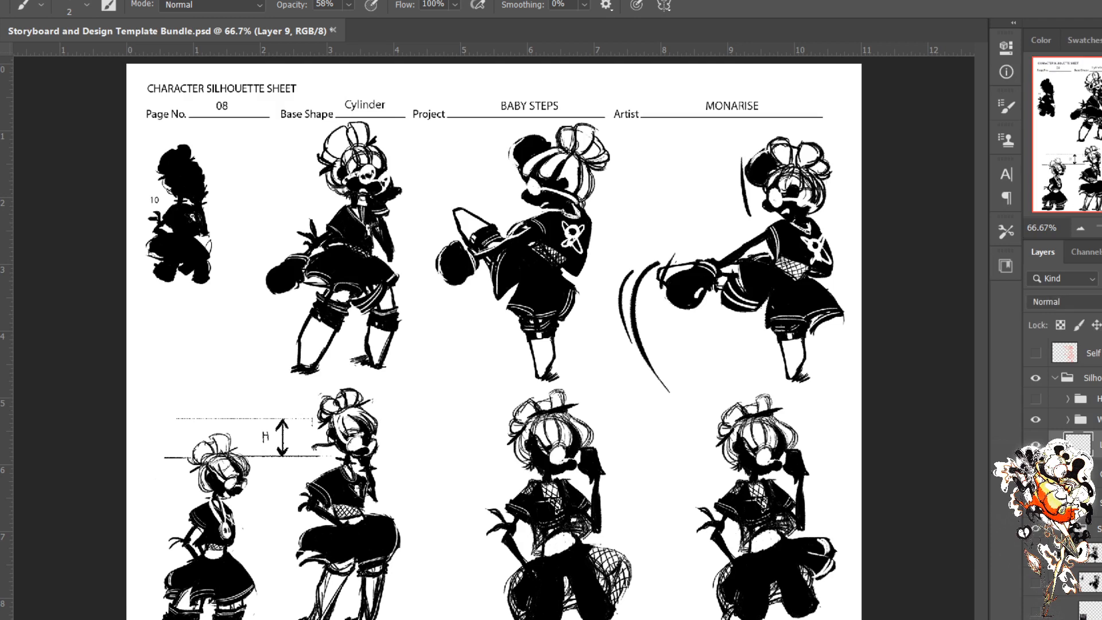
Step: Preview the large kicking poses on their separate exploration layers, and redisplay the Sil 10 Exploration Sheet
click(1035, 553)
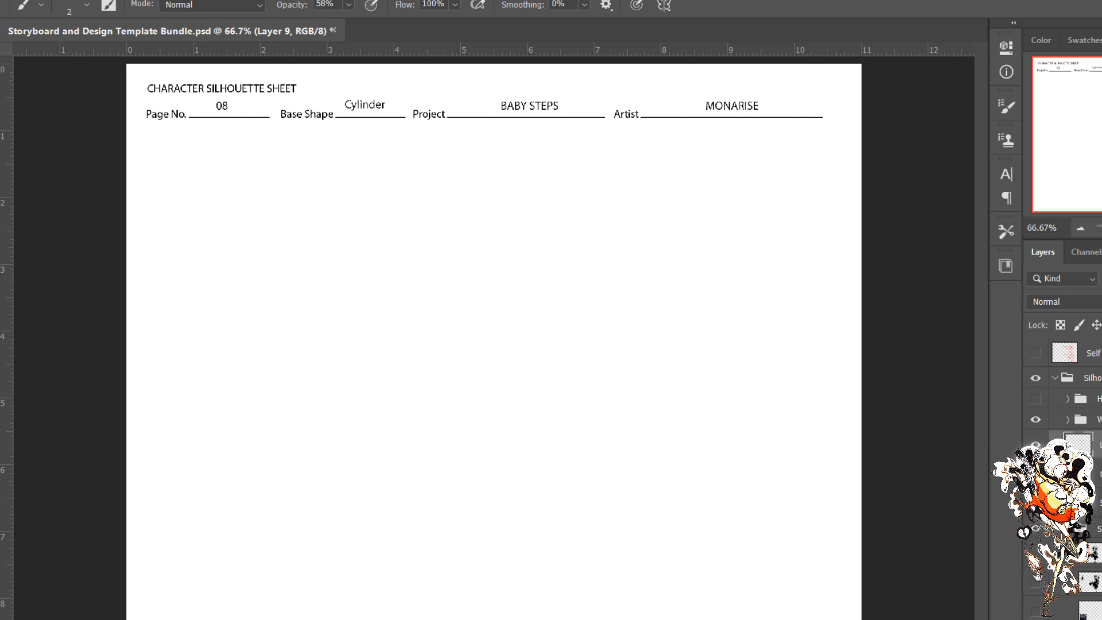
click(1036, 581)
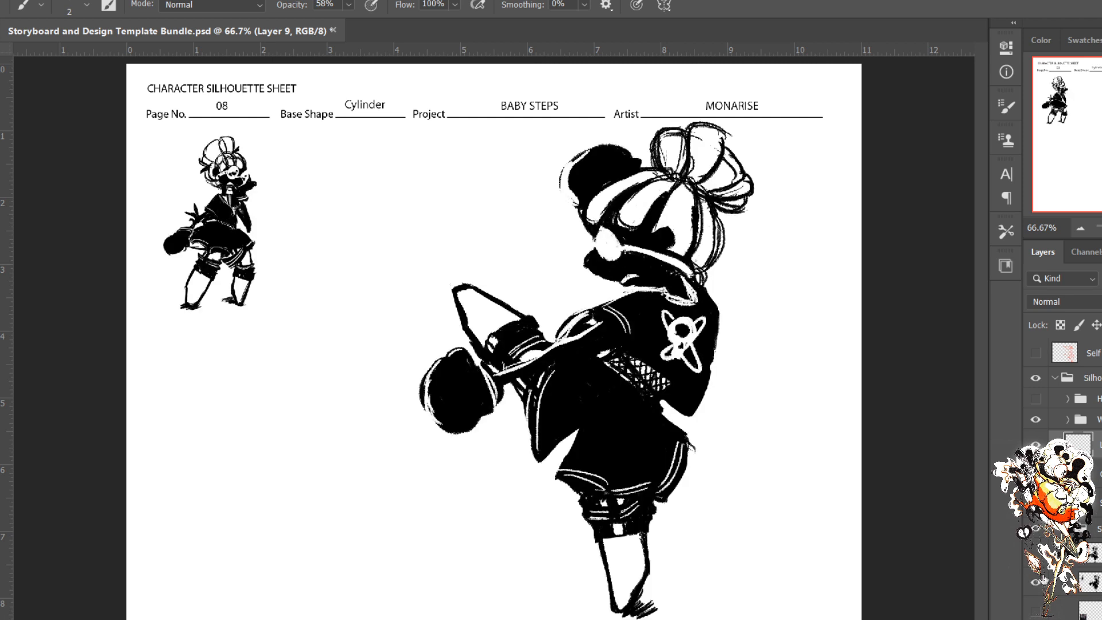
click(1037, 581)
click(1036, 553)
click(1036, 554)
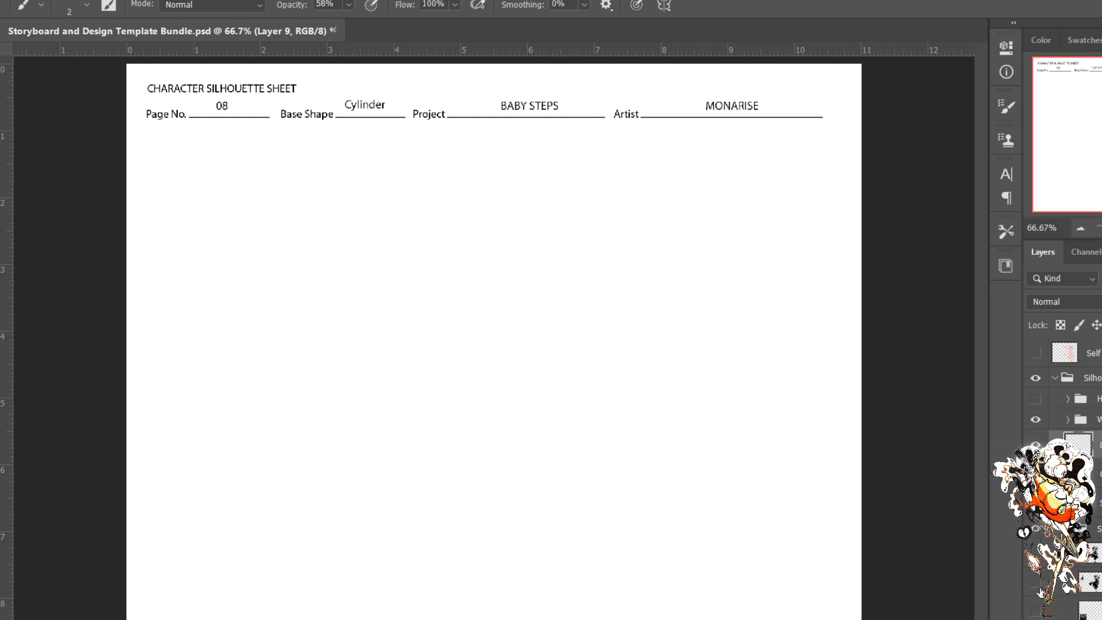
click(1036, 528)
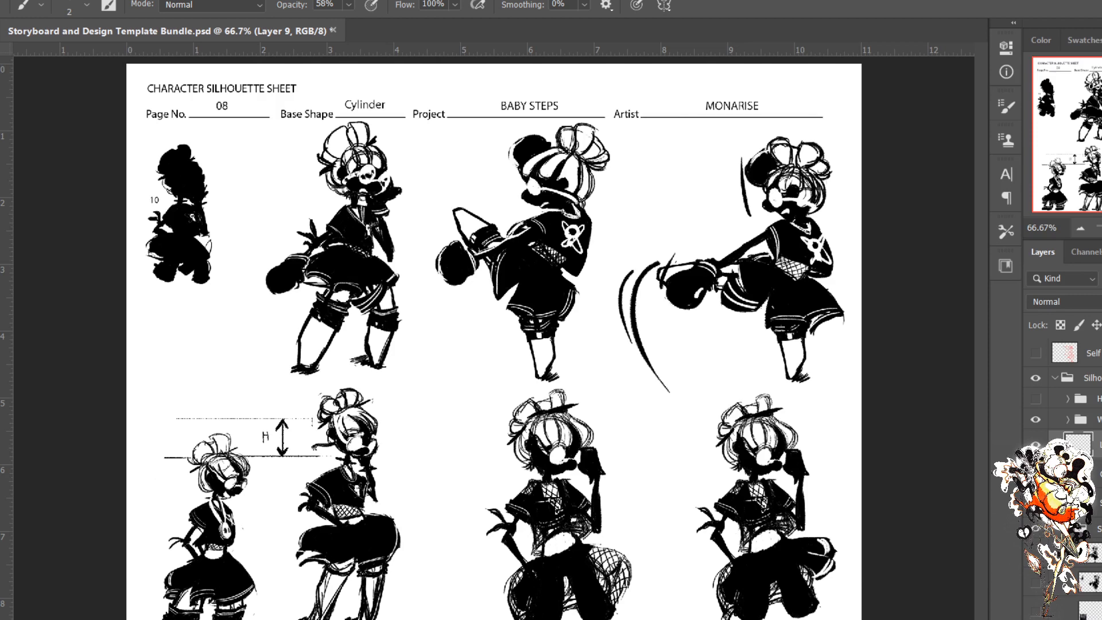
Step: Fade the Sil 10 Exploration Sheet to light grey with lower opacity and lock it, collapsing the exploration group
click(1095, 529)
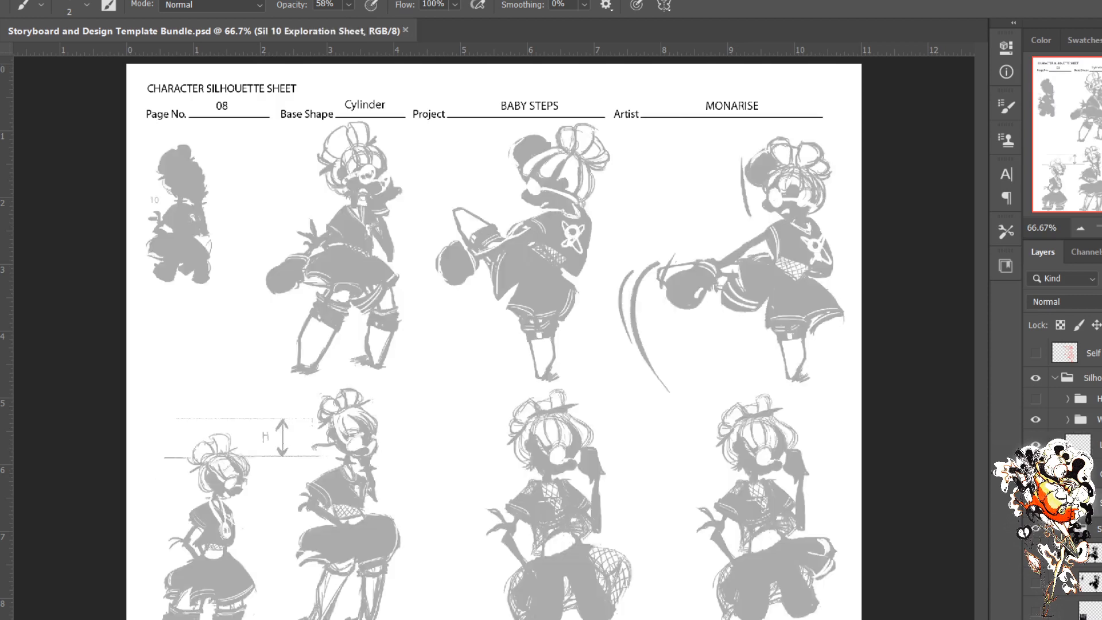
key(ctrl+slash)
click(1067, 528)
Step: Select the new blank layer and set the brush to size 30 with 100% opacity
click(1095, 445)
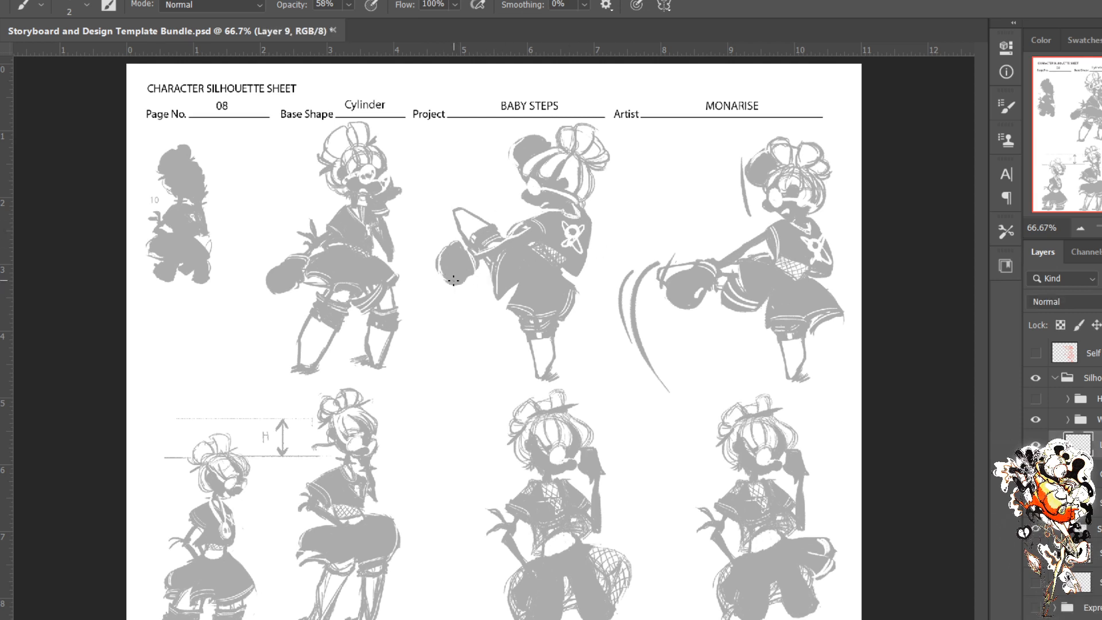
click(86, 4)
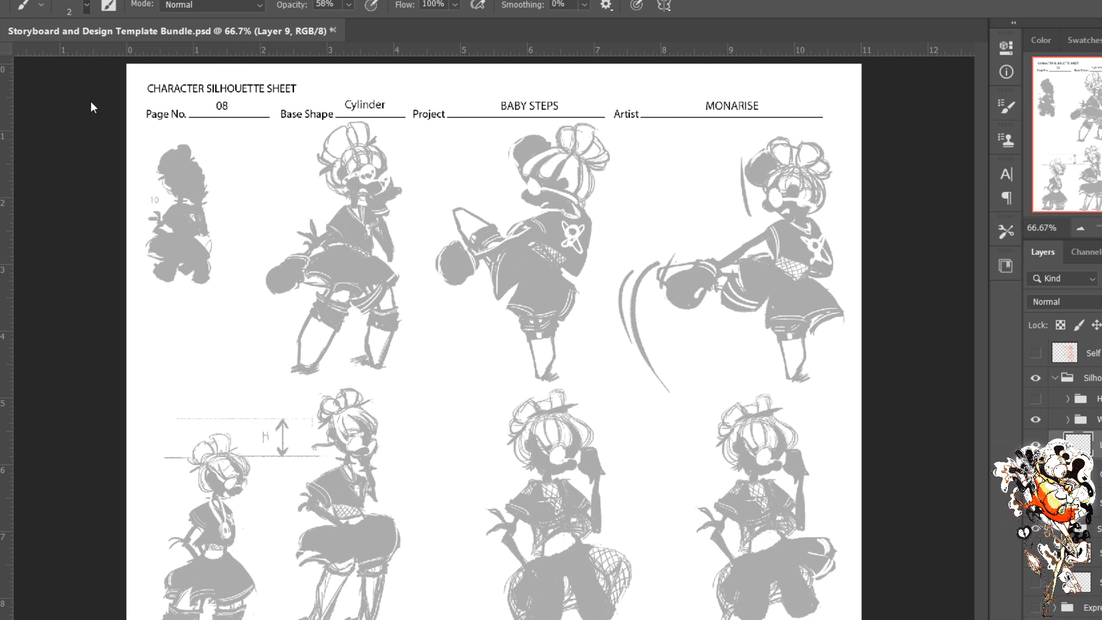
click(98, 137)
key(bracketright)
key(bracketright)
key(bracketright)
key(bracketright)
key(bracketright)
key(bracketright)
key(bracketright)
key(bracketright)
key(bracketright)
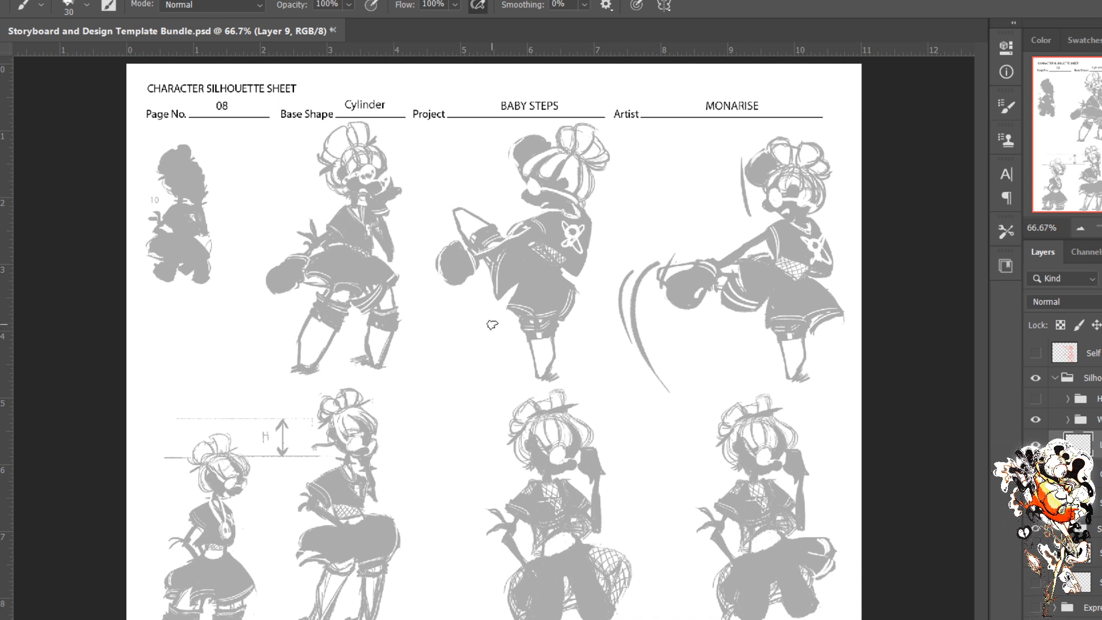
Step: Show the head-height guide circles over the silhouette sheet and set the brush size to 15
click(1036, 398)
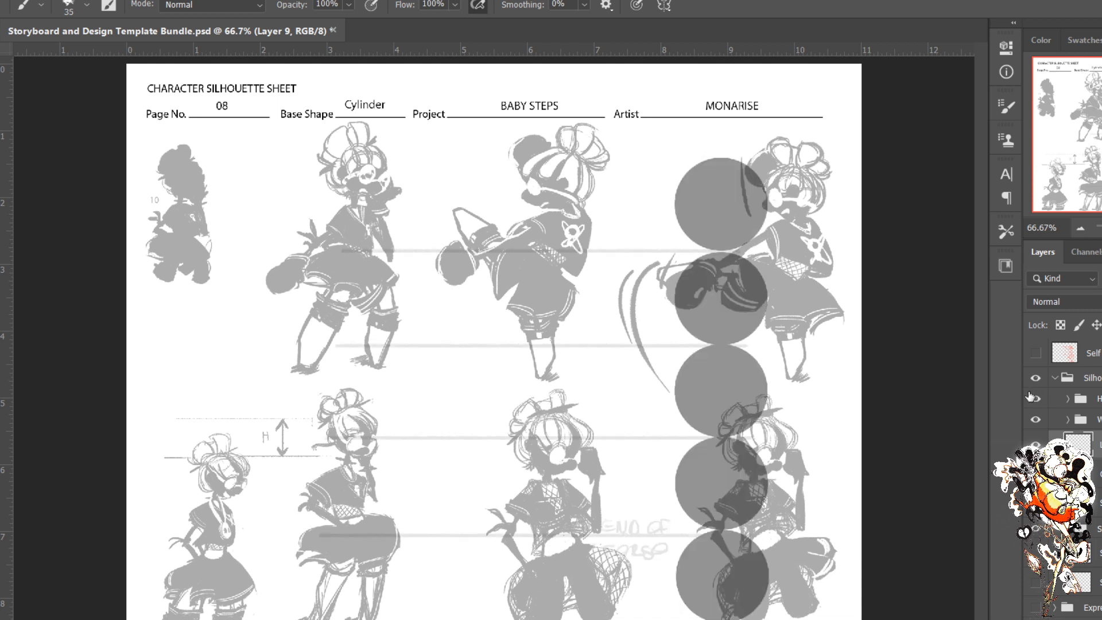
key(bracketright)
key(bracketleft)
key(bracketleft)
key(bracketleft)
key(bracketleft)
Step: Sketch a rough round head over the upper middle pose with a neck and long curved body lines below it
mouse_move(496, 177)
mouse_down()
mouse_move(510, 232)
mouse_move(450, 192)
mouse_move(508, 184)
mouse_move(489, 179)
mouse_move(500, 201)
mouse_move(459, 190)
mouse_move(468, 238)
mouse_move(445, 202)
mouse_move(503, 234)
mouse_move(442, 215)
mouse_move(496, 235)
mouse_move(445, 206)
mouse_up()
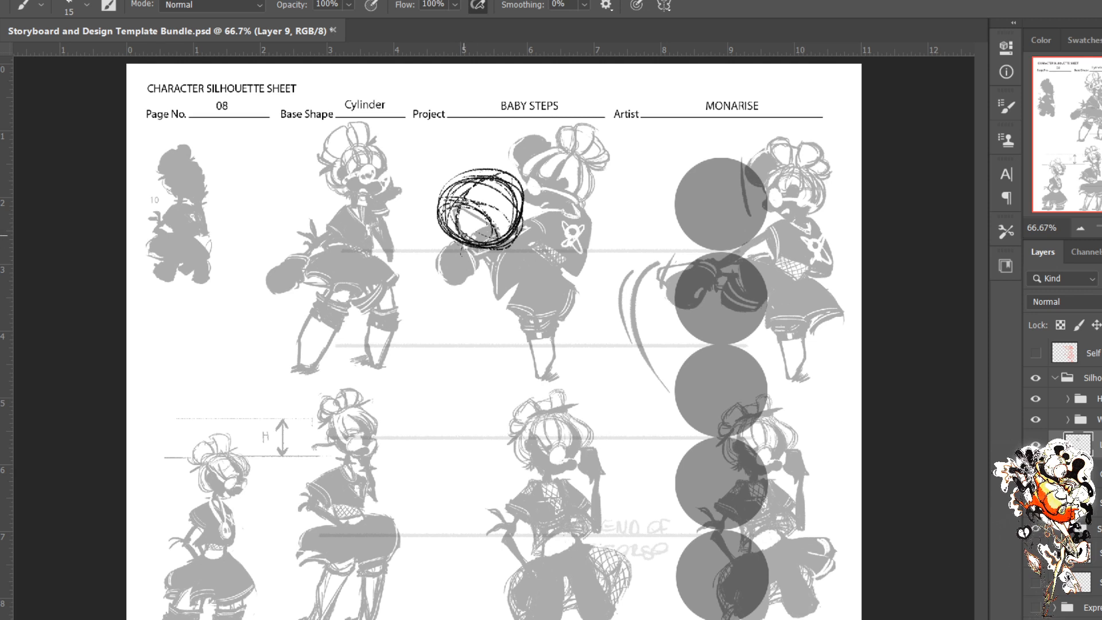
drag(465, 236, 548, 417)
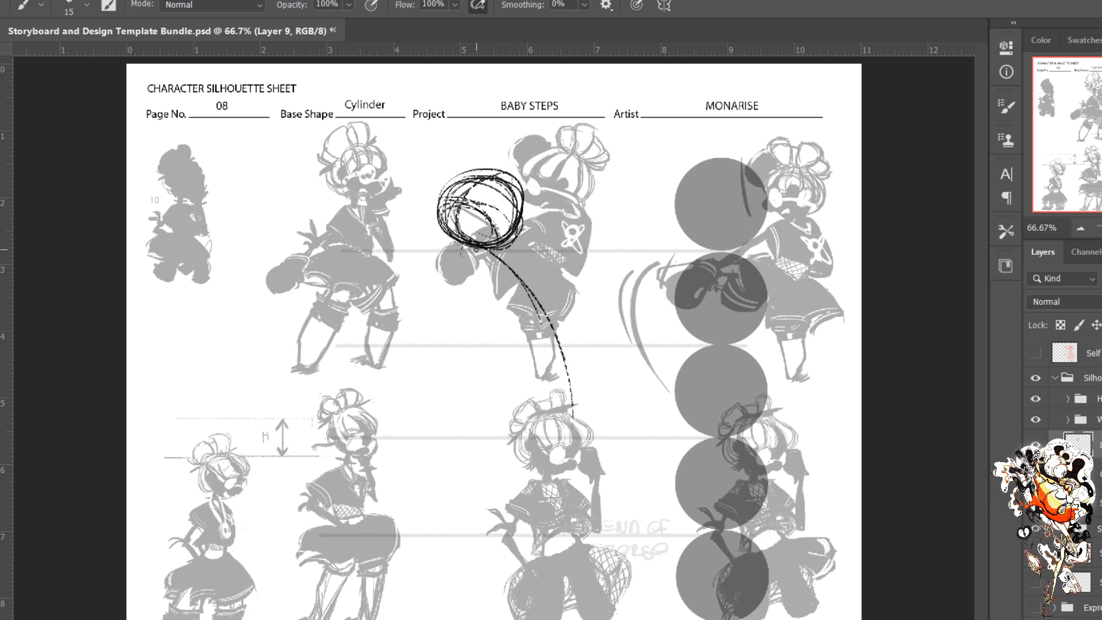
drag(480, 247, 579, 411)
drag(498, 269, 577, 383)
mouse_move(493, 249)
mouse_down()
mouse_move(523, 258)
mouse_move(530, 280)
mouse_move(497, 347)
mouse_up()
drag(518, 263, 497, 383)
drag(490, 250, 516, 276)
mouse_move(491, 256)
mouse_down()
mouse_move(516, 285)
mouse_move(512, 330)
mouse_up()
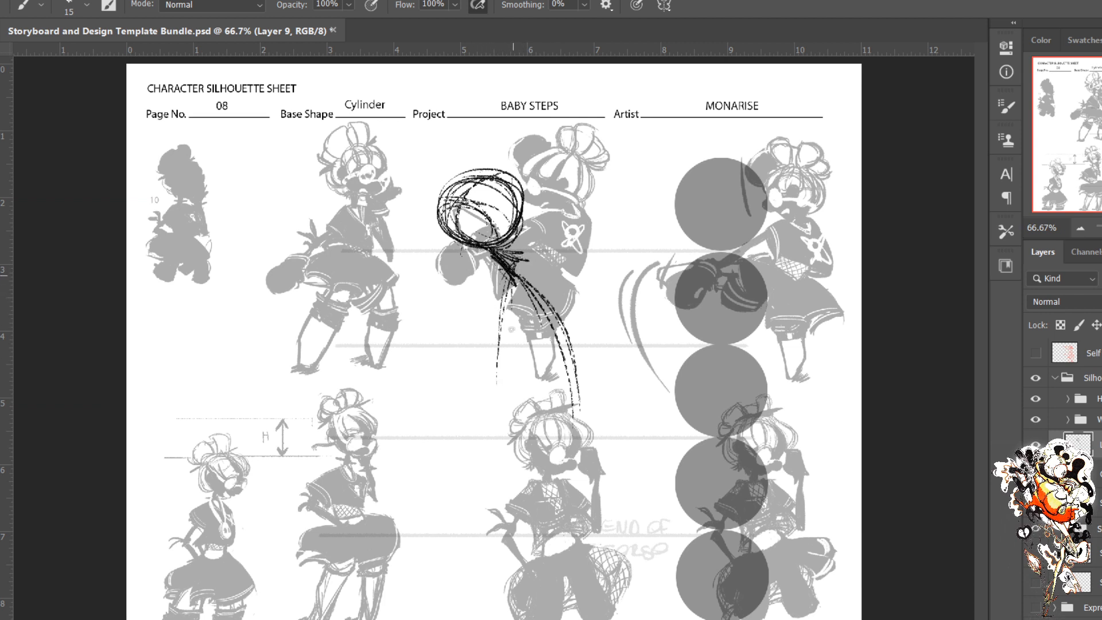
Step: Add curved inner and outer body contour strokes and darken the neck beneath the sketched head
mouse_move(514, 272)
mouse_down()
mouse_move(514, 366)
mouse_move(495, 387)
mouse_up()
drag(470, 252, 440, 339)
drag(445, 295, 457, 431)
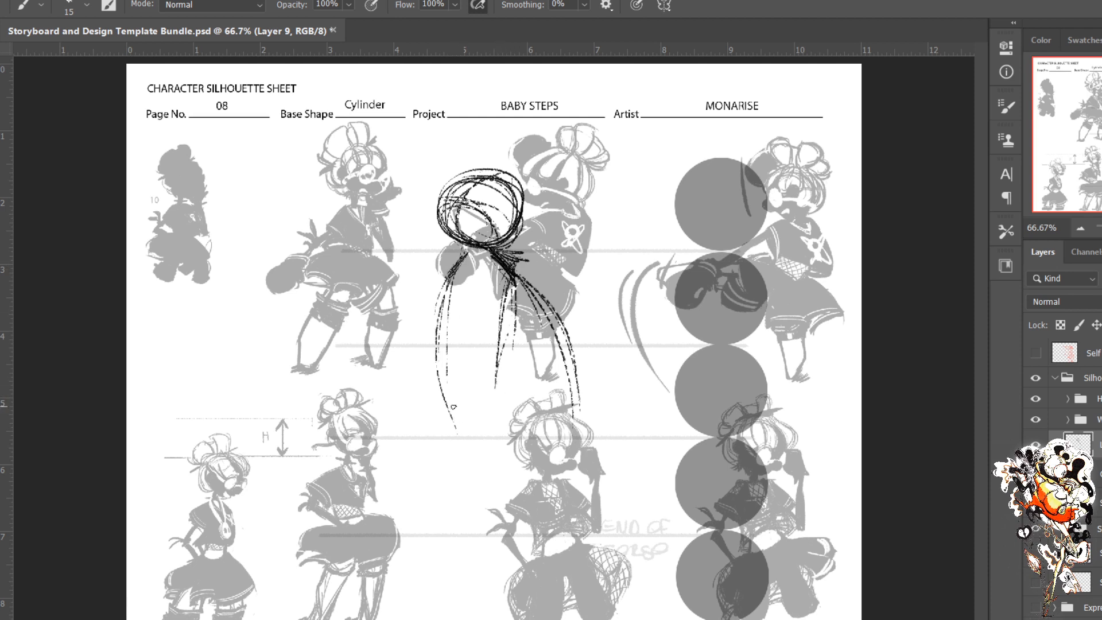
mouse_move(503, 274)
mouse_down()
mouse_move(487, 394)
mouse_move(555, 396)
mouse_up()
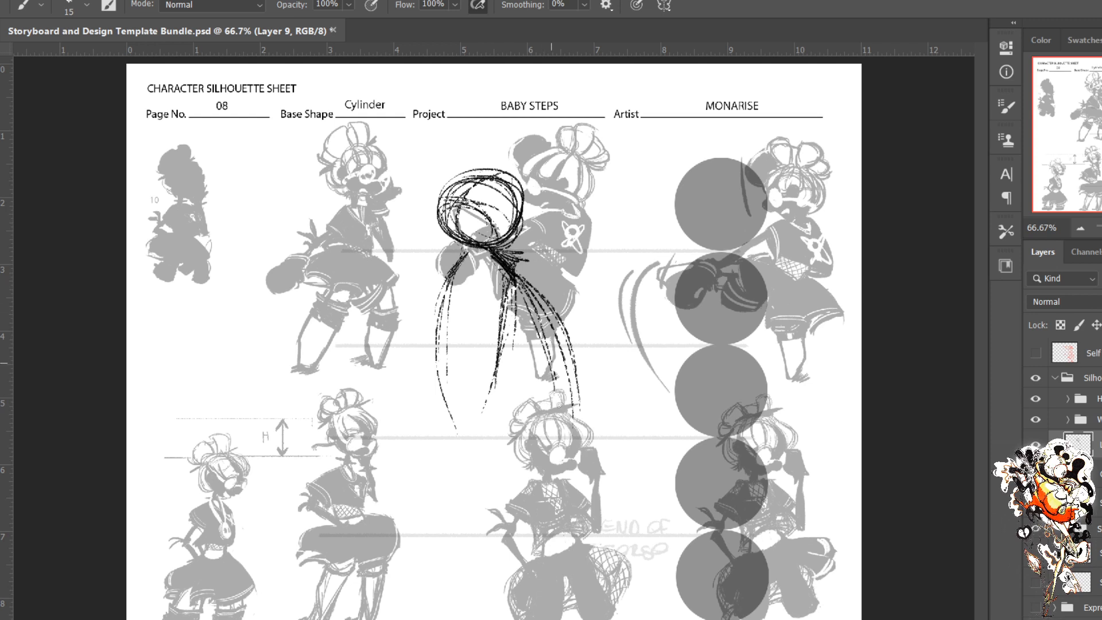
drag(540, 305, 570, 379)
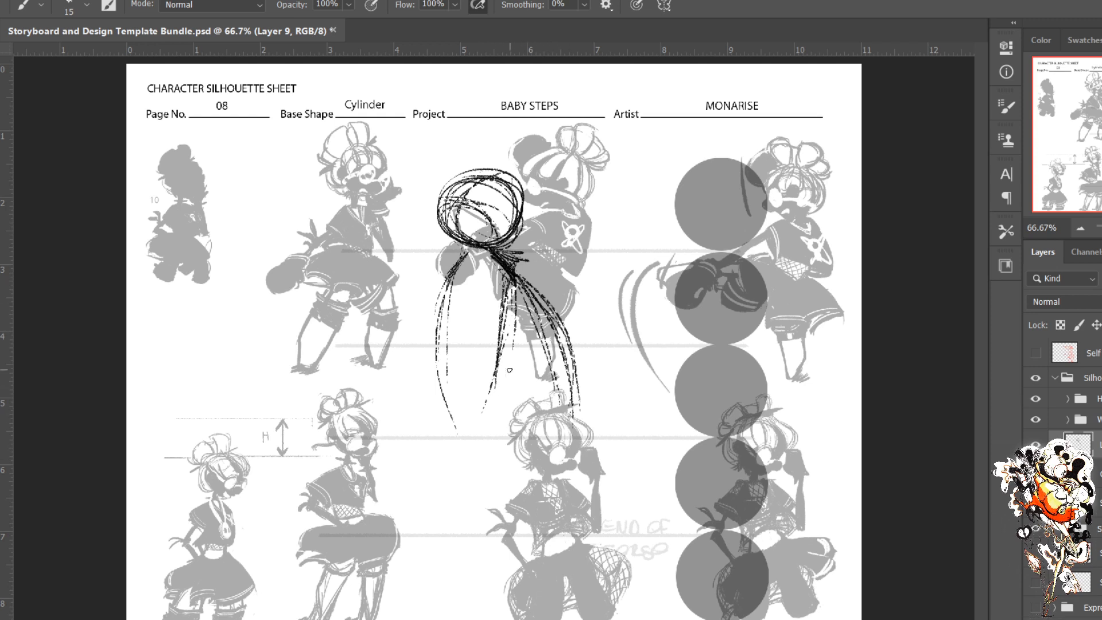
drag(503, 283, 492, 375)
mouse_move(473, 248)
mouse_down()
mouse_move(508, 270)
mouse_move(495, 260)
mouse_up()
Step: Erase the rough figure with a size 175 eraser at 100% opacity and return to the Brush
key(e)
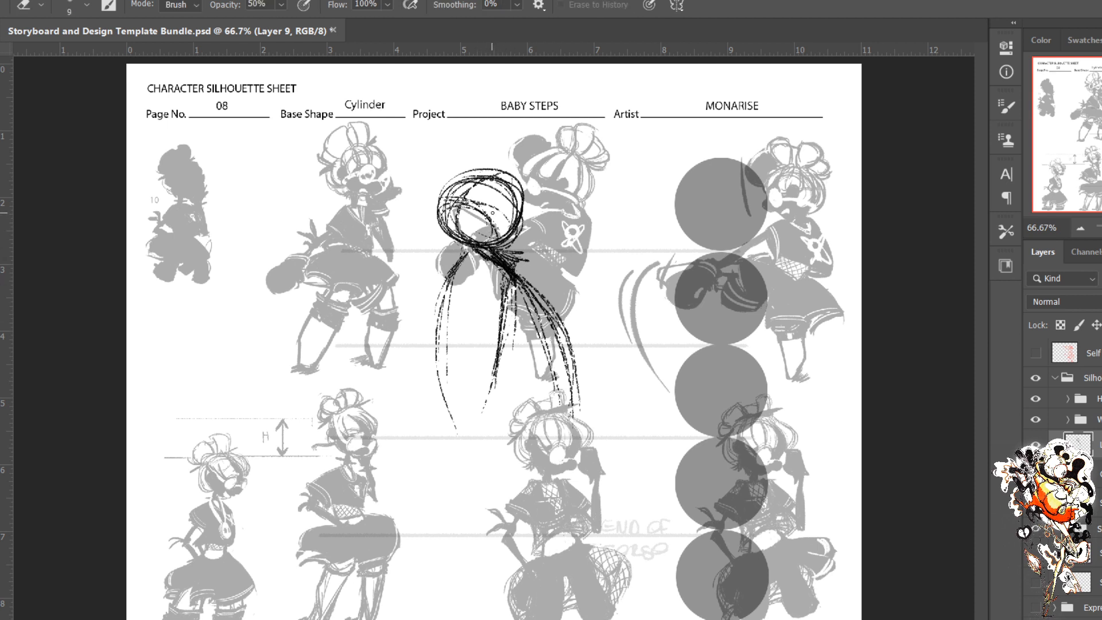
key(bracketright)
key(bracketright)
key(bracketright)
key(bracketright)
key(bracketright)
key(bracketright)
key(bracketright)
key(bracketright)
key(bracketright)
key(bracketright)
key(bracketright)
key(bracketright)
key(bracketright)
mouse_move(504, 202)
mouse_down()
mouse_move(486, 161)
mouse_move(458, 281)
mouse_move(471, 255)
mouse_up()
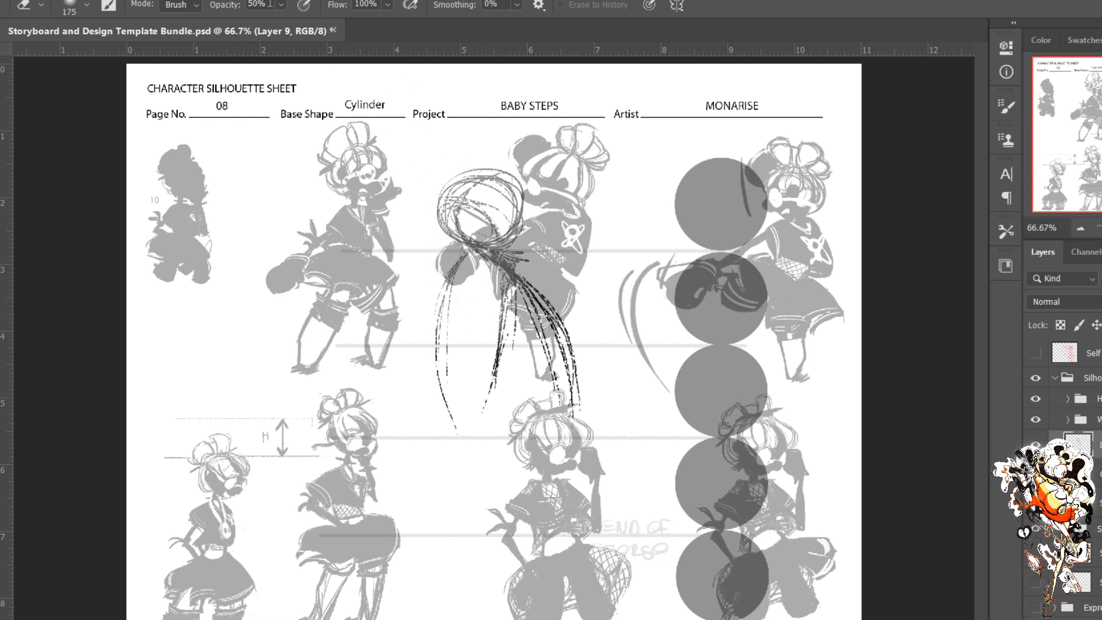
key(0)
mouse_move(477, 177)
mouse_down()
mouse_move(508, 196)
mouse_move(455, 250)
mouse_move(471, 285)
mouse_move(447, 433)
mouse_move(470, 342)
mouse_move(505, 277)
mouse_move(562, 422)
mouse_up()
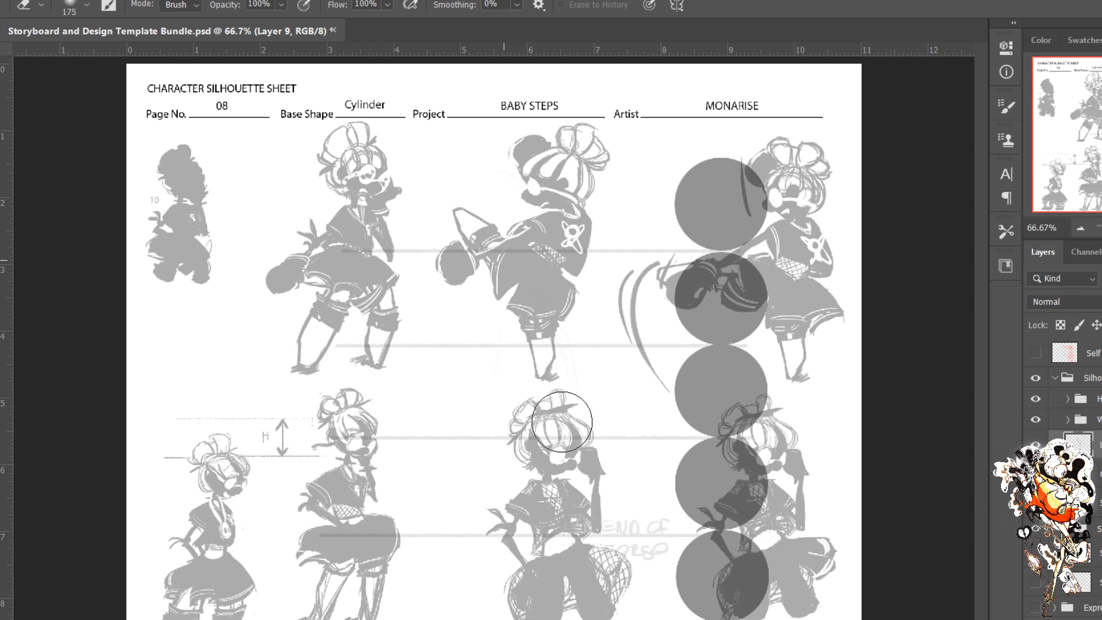
key(b)
Step: Sketch a ball-shaped head with curved construction guidelines over the upper middle pose
mouse_move(471, 176)
mouse_down()
mouse_move(459, 171)
mouse_move(428, 218)
mouse_move(459, 166)
mouse_move(445, 241)
mouse_move(494, 198)
mouse_move(472, 190)
mouse_move(504, 228)
mouse_up()
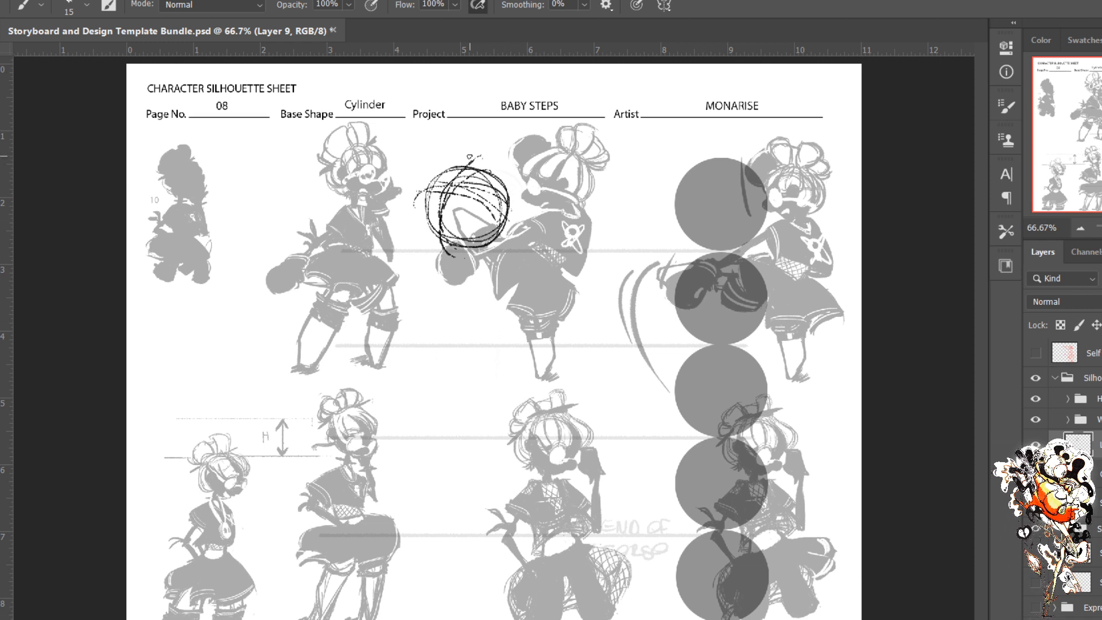
drag(481, 159, 445, 247)
mouse_move(453, 193)
mouse_down()
mouse_move(444, 235)
mouse_move(507, 223)
mouse_up()
mouse_move(414, 194)
mouse_down()
mouse_move(498, 223)
mouse_move(505, 245)
mouse_move(491, 221)
mouse_up()
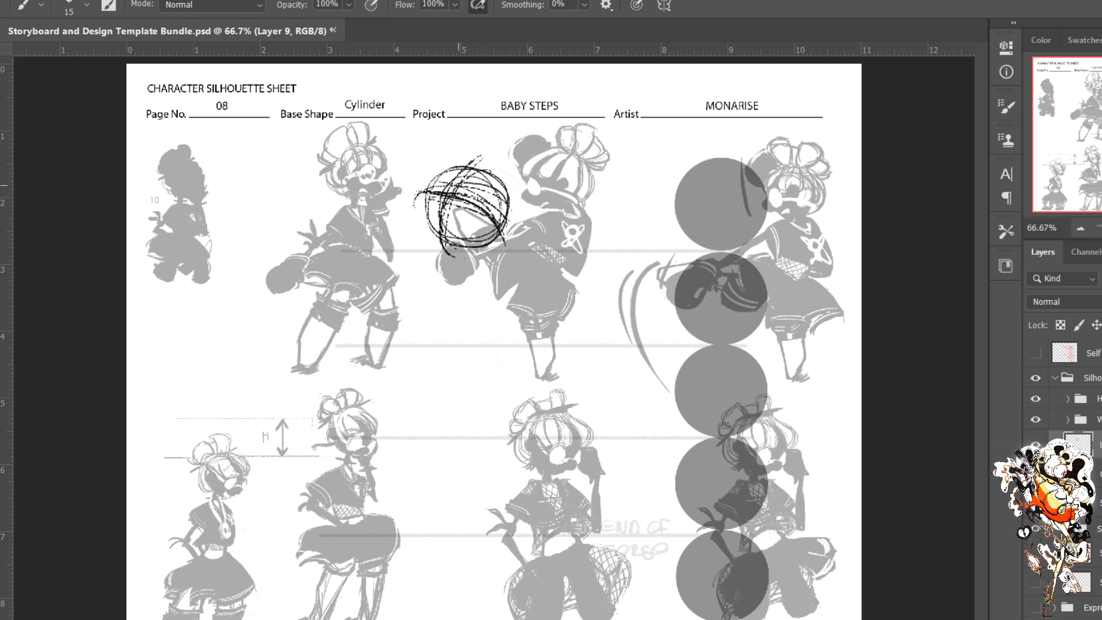
mouse_move(481, 173)
mouse_down()
mouse_move(504, 241)
mouse_move(504, 205)
mouse_move(437, 223)
mouse_move(437, 233)
mouse_up()
drag(429, 192, 454, 247)
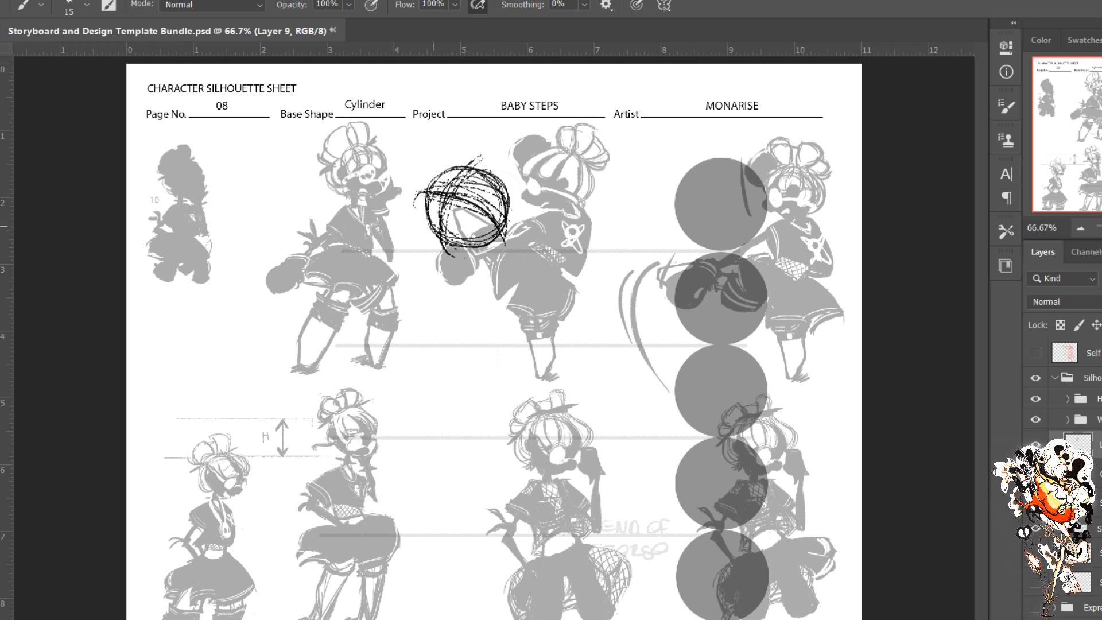
Step: Sketch a sweeping body line, sloping shoulder and arm lines, and an angular torso below the head
mouse_move(495, 240)
mouse_down()
mouse_move(614, 554)
mouse_move(498, 267)
mouse_move(454, 268)
mouse_move(416, 291)
mouse_move(392, 402)
mouse_up()
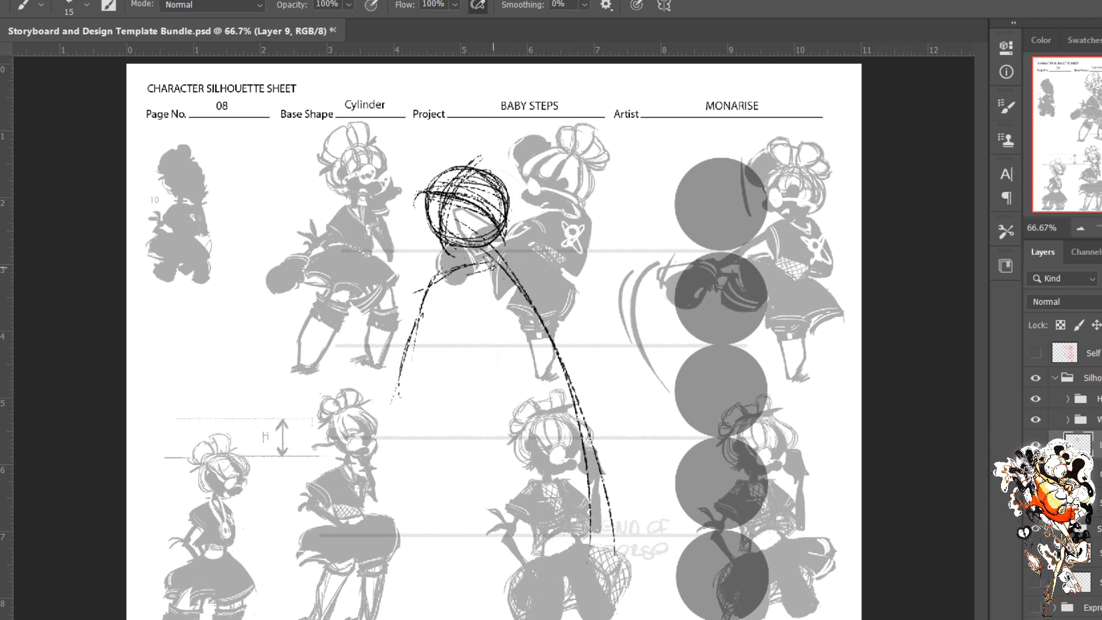
mouse_move(498, 257)
mouse_down()
mouse_move(594, 278)
mouse_move(648, 310)
mouse_move(565, 332)
mouse_move(569, 347)
mouse_move(492, 326)
mouse_up()
mouse_move(585, 317)
mouse_down()
mouse_move(541, 315)
mouse_move(549, 321)
mouse_up()
mouse_move(542, 329)
mouse_down()
mouse_move(540, 342)
mouse_move(549, 280)
mouse_move(584, 314)
mouse_up()
mouse_move(507, 251)
mouse_down()
mouse_move(585, 314)
mouse_move(544, 319)
mouse_up()
mouse_move(562, 300)
mouse_down()
mouse_move(536, 327)
mouse_move(543, 342)
mouse_up()
drag(548, 335, 496, 325)
drag(548, 337, 493, 332)
drag(459, 273, 495, 319)
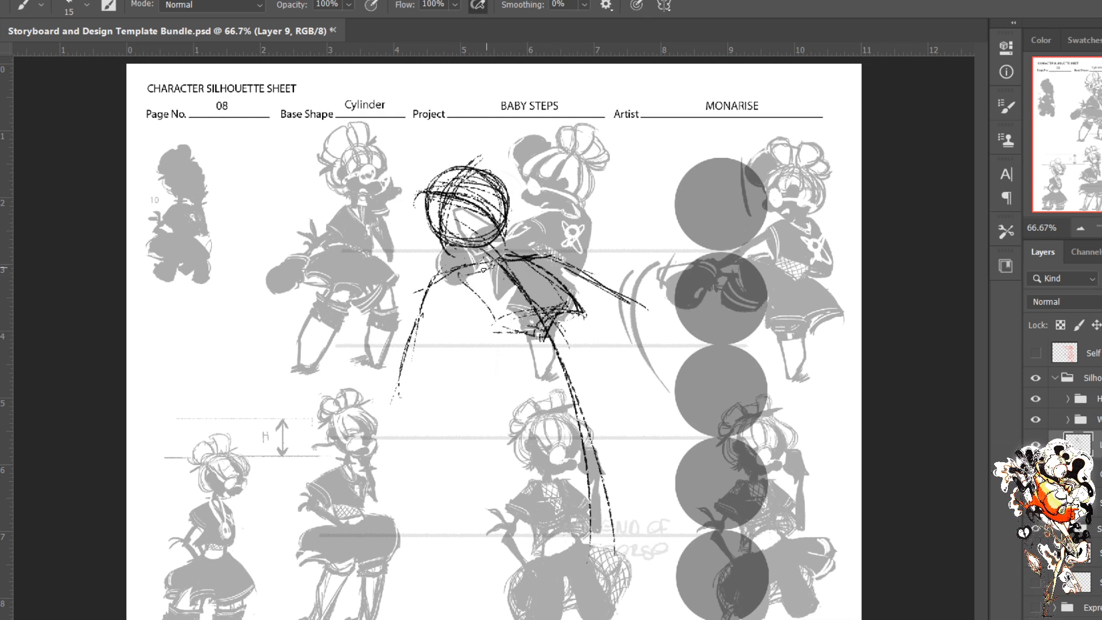
Step: Reinforce the torso's outline and centre line, and mark the hips along the body line
mouse_move(462, 259)
mouse_down()
mouse_move(502, 343)
mouse_move(556, 319)
mouse_up()
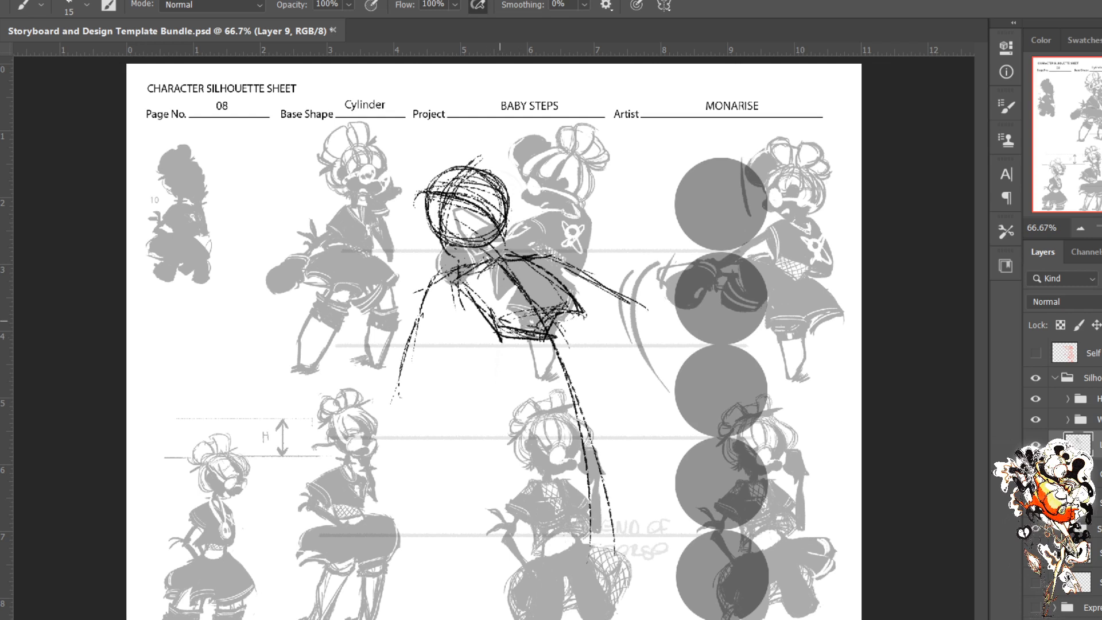
drag(511, 346, 568, 323)
drag(572, 307, 552, 333)
drag(526, 263, 554, 279)
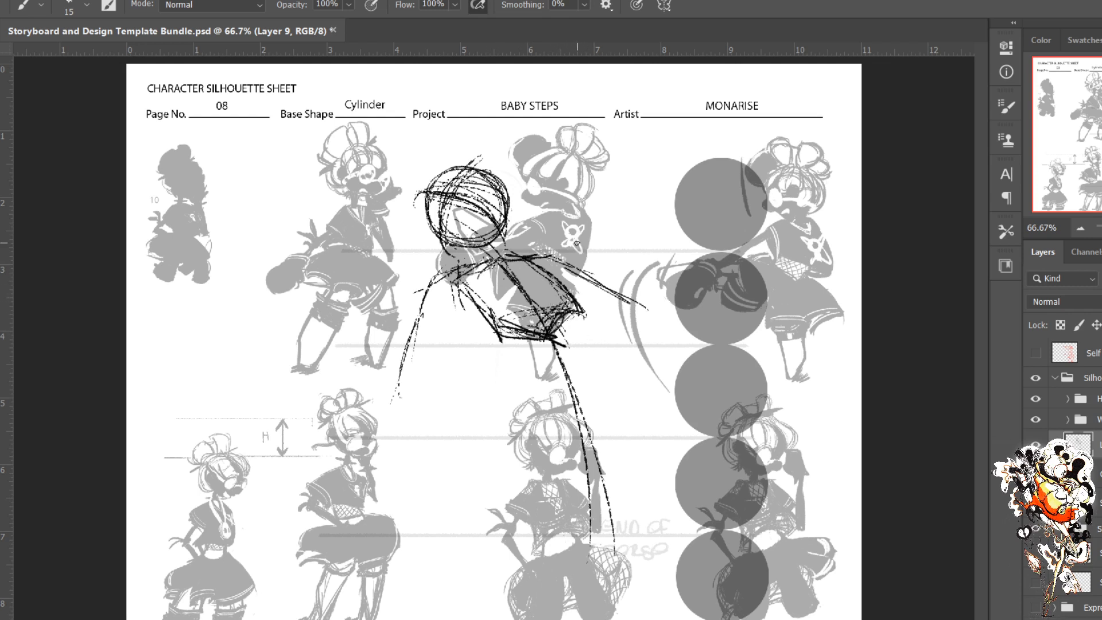
drag(498, 262, 571, 431)
drag(598, 348, 558, 364)
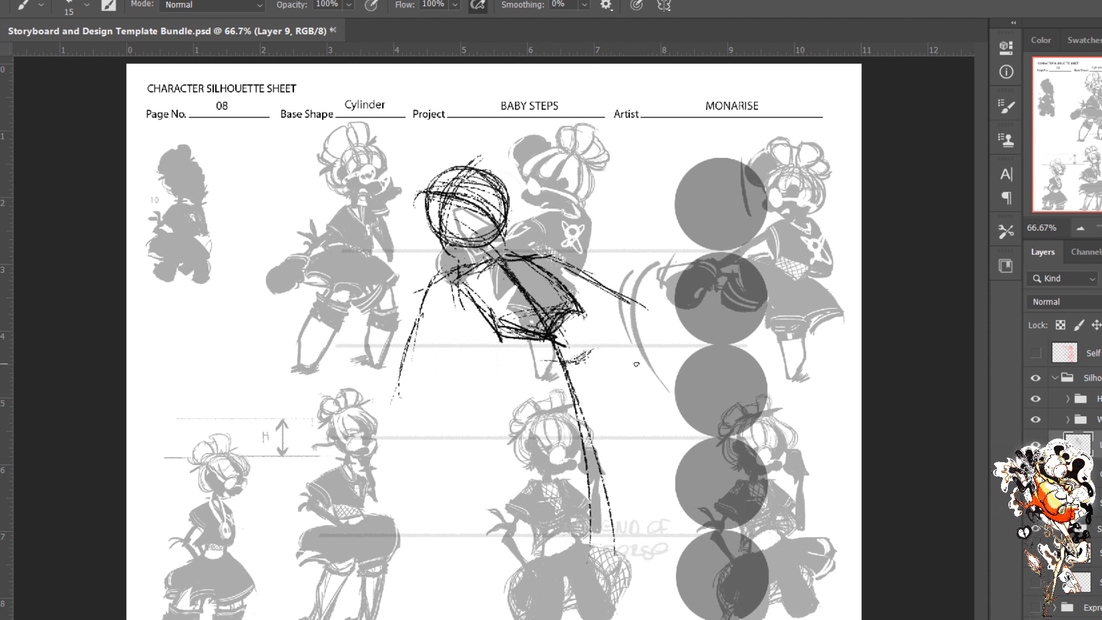
mouse_move(560, 358)
mouse_down()
mouse_move(525, 364)
mouse_move(585, 408)
mouse_up()
Step: Erase the second sketched figure completely and return to the Brush
key(e)
mouse_move(539, 322)
mouse_down()
mouse_move(496, 203)
mouse_move(458, 332)
mouse_move(438, 315)
mouse_move(547, 231)
mouse_move(560, 304)
mouse_up()
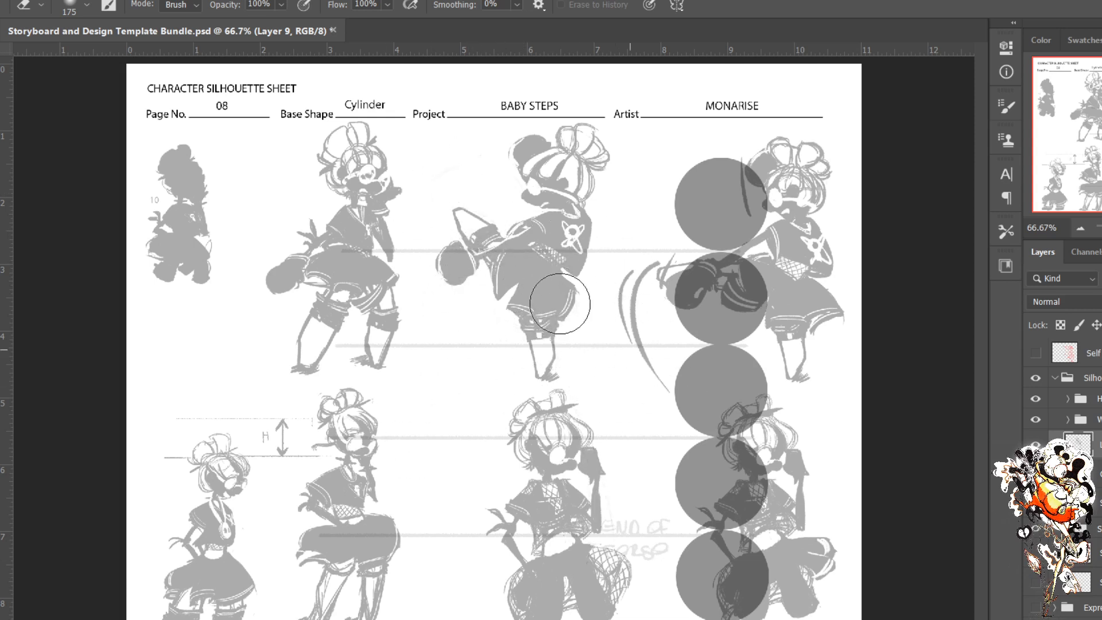
key(b)
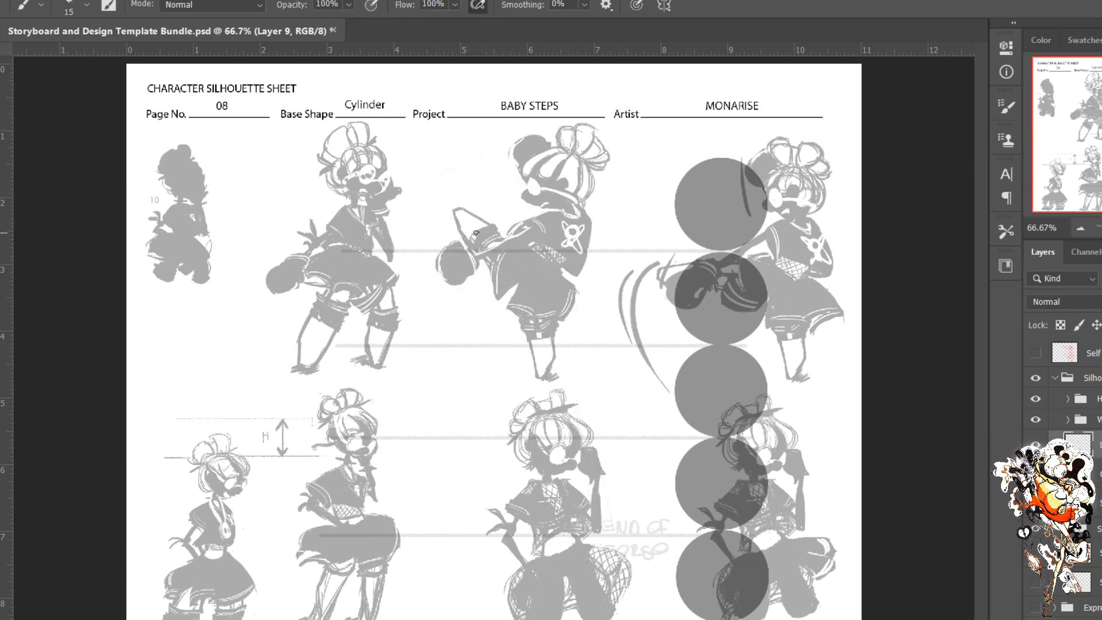
Step: Sketch a round head with one long curved body axis, crossed by waist, lower-body and base contour lines
mouse_move(476, 232)
mouse_down()
mouse_move(533, 213)
mouse_move(505, 180)
mouse_move(450, 216)
mouse_move(533, 224)
mouse_move(590, 472)
mouse_up()
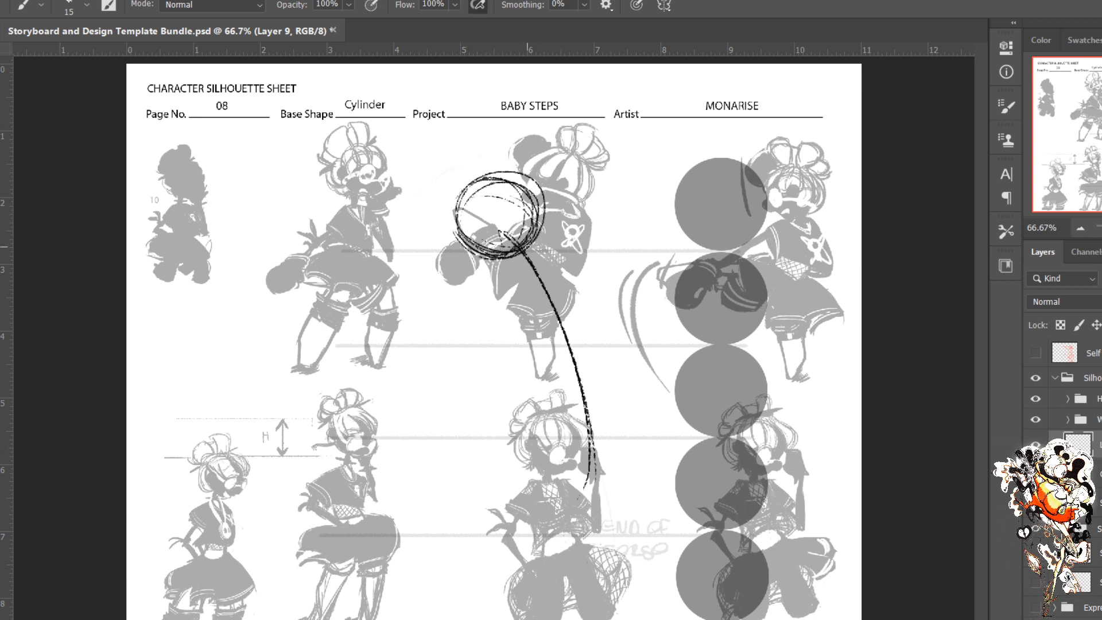
drag(538, 249, 508, 256)
drag(574, 331, 504, 329)
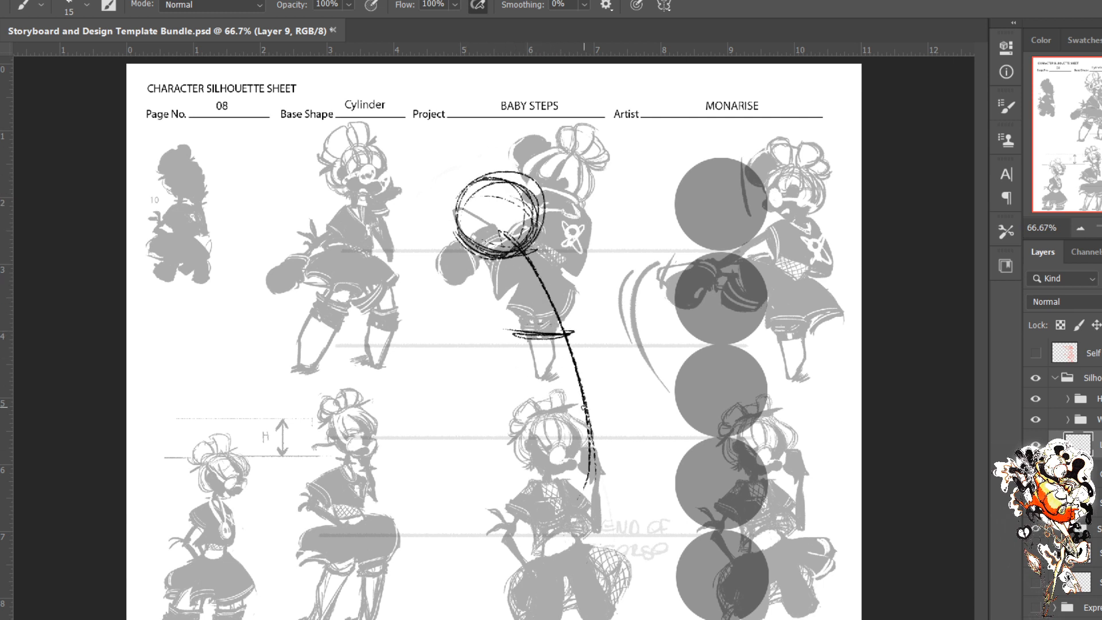
drag(591, 409, 537, 419)
drag(587, 493, 539, 500)
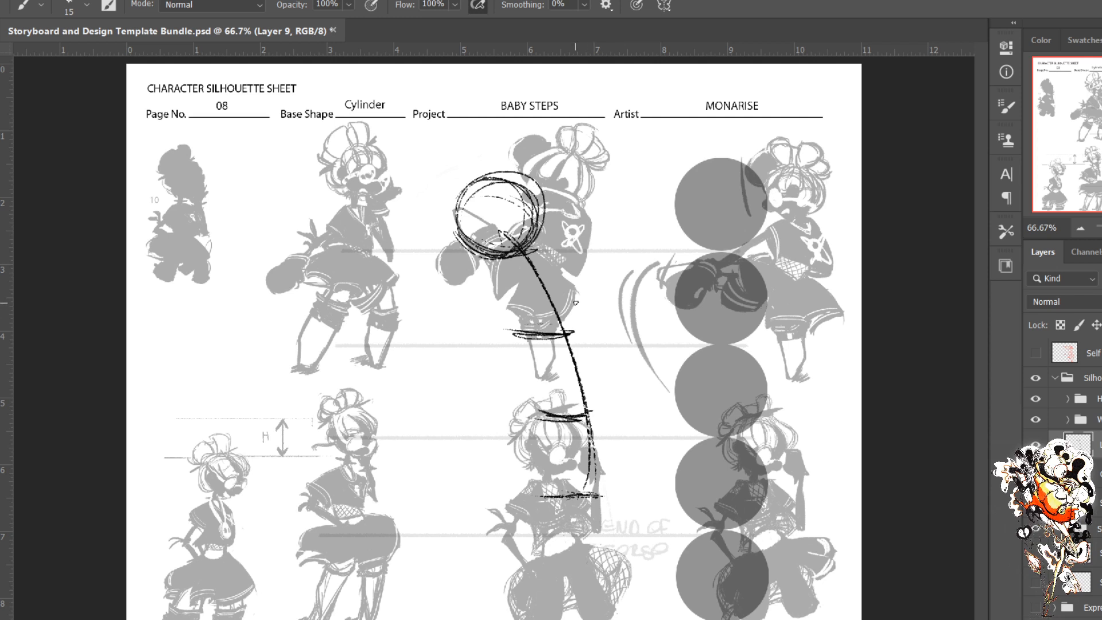
mouse_move(596, 314)
mouse_down()
mouse_move(534, 330)
mouse_move(602, 319)
mouse_move(508, 351)
mouse_up()
mouse_move(602, 407)
mouse_down()
mouse_move(574, 408)
mouse_move(614, 397)
mouse_move(542, 418)
mouse_up()
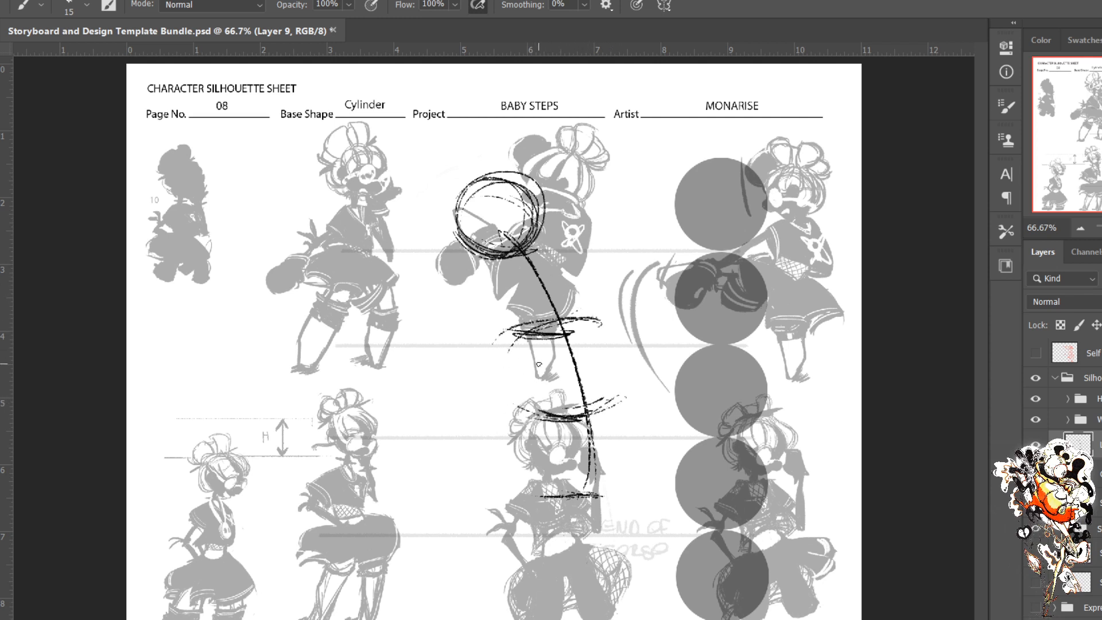
Step: Outline a rounded-shoulder torso block around the body axis down to the waist line, and darken the lower cross line
mouse_move(519, 251)
mouse_down()
mouse_move(552, 243)
mouse_move(507, 267)
mouse_up()
mouse_move(553, 251)
mouse_down()
mouse_move(514, 262)
mouse_move(541, 254)
mouse_up()
mouse_move(551, 248)
mouse_down()
mouse_move(605, 287)
mouse_move(586, 333)
mouse_up()
mouse_move(593, 292)
mouse_down()
mouse_move(583, 325)
mouse_move(533, 320)
mouse_move(512, 344)
mouse_move(495, 307)
mouse_move(502, 264)
mouse_move(490, 301)
mouse_move(514, 344)
mouse_up()
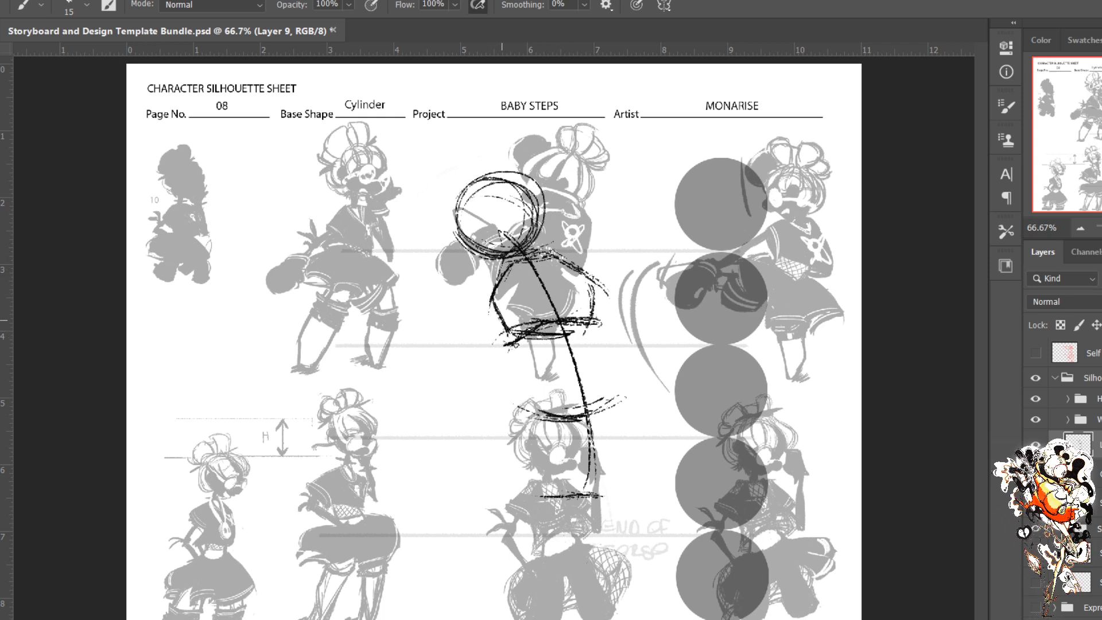
drag(492, 303, 509, 329)
drag(533, 318, 598, 325)
mouse_move(597, 324)
mouse_down()
mouse_move(597, 277)
mouse_move(565, 252)
mouse_move(591, 287)
mouse_up()
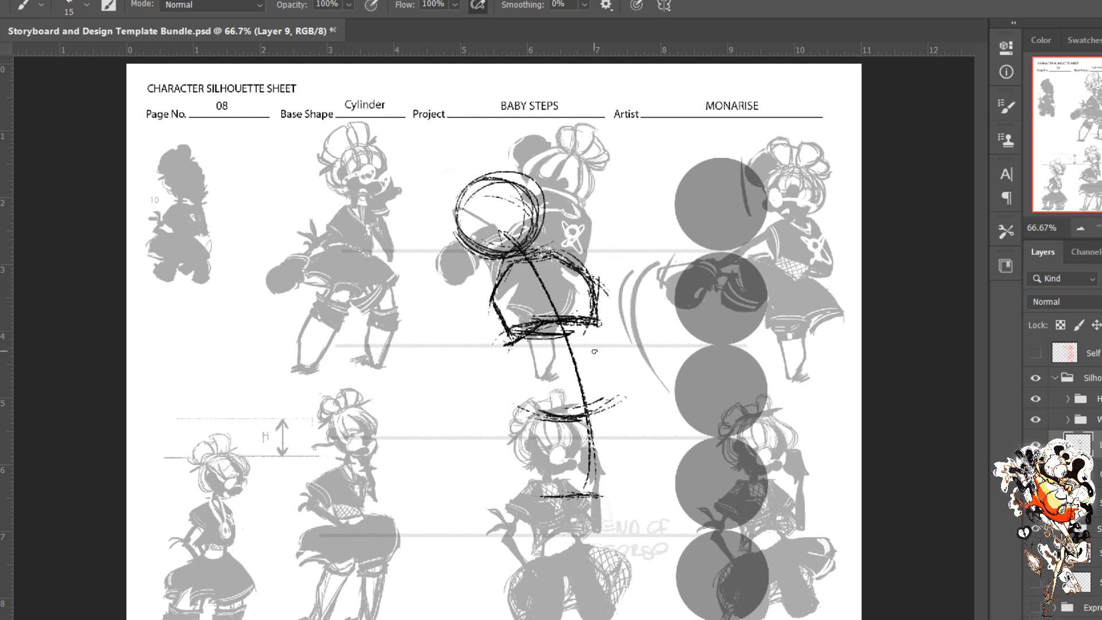
mouse_move(567, 399)
mouse_down()
mouse_move(602, 400)
mouse_move(554, 414)
mouse_move(594, 408)
mouse_up()
Step: Handwrite the note "or kid box" in the space beside the first full pose
drag(185, 265, 184, 266)
drag(189, 281, 199, 266)
drag(219, 232, 220, 280)
drag(238, 252, 241, 279)
click(248, 247)
mouse_move(249, 262)
mouse_down()
mouse_move(249, 281)
mouse_move(280, 262)
mouse_move(287, 283)
mouse_up()
mouse_move(171, 282)
mouse_down()
mouse_move(185, 266)
mouse_move(245, 286)
mouse_move(247, 265)
mouse_up()
click(245, 247)
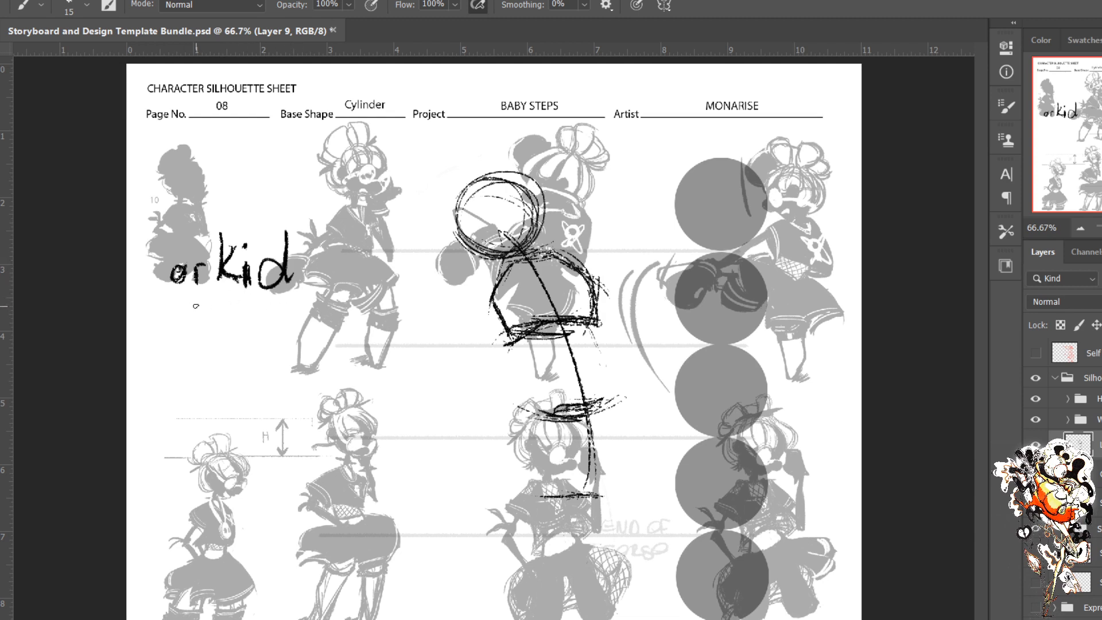
mouse_move(205, 305)
mouse_down()
mouse_move(223, 328)
mouse_move(206, 336)
mouse_up()
mouse_move(236, 315)
mouse_down()
mouse_move(263, 311)
mouse_move(242, 332)
mouse_up()
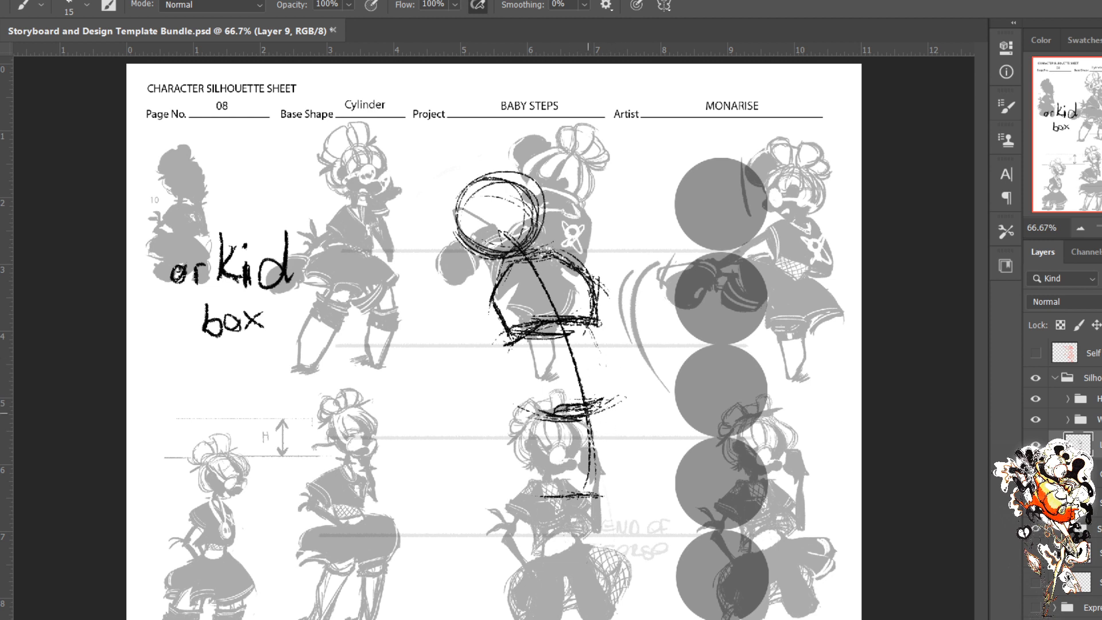
Step: Sketch a tapered block with a rounded base between the two lowest cross lines of the figure
mouse_move(588, 413)
mouse_down()
mouse_move(615, 414)
mouse_move(597, 418)
mouse_move(616, 456)
mouse_up()
mouse_move(597, 422)
mouse_down()
mouse_move(602, 484)
mouse_move(572, 427)
mouse_move(586, 483)
mouse_move(615, 500)
mouse_move(640, 471)
mouse_up()
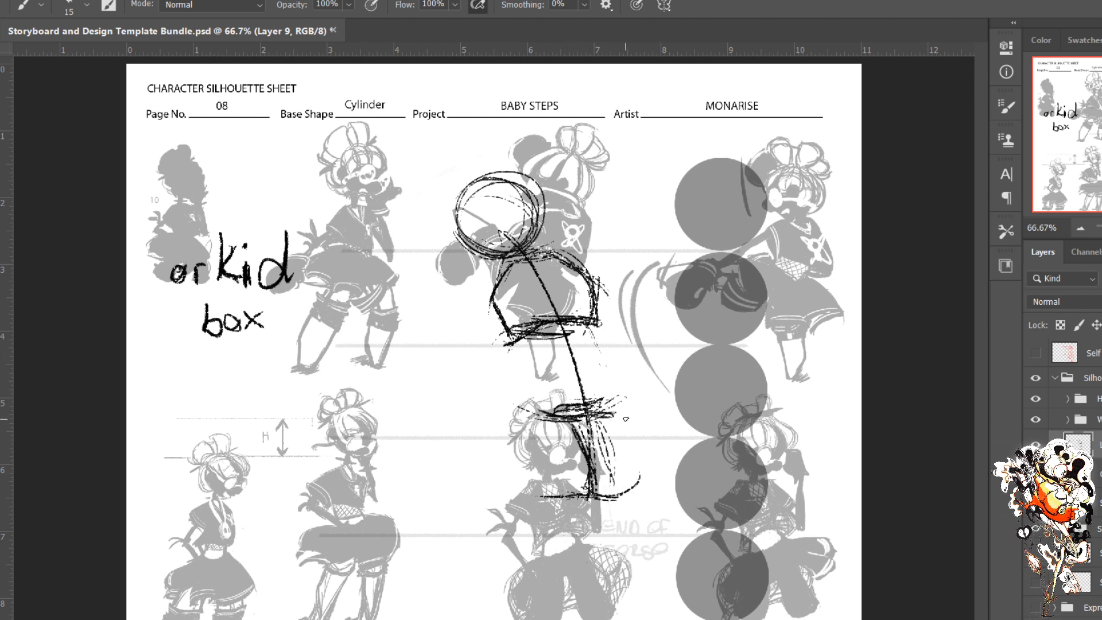
mouse_move(623, 408)
mouse_down()
mouse_move(644, 462)
mouse_move(646, 493)
mouse_up()
mouse_move(634, 481)
mouse_down()
mouse_move(610, 496)
mouse_move(583, 494)
mouse_up()
drag(614, 444, 634, 471)
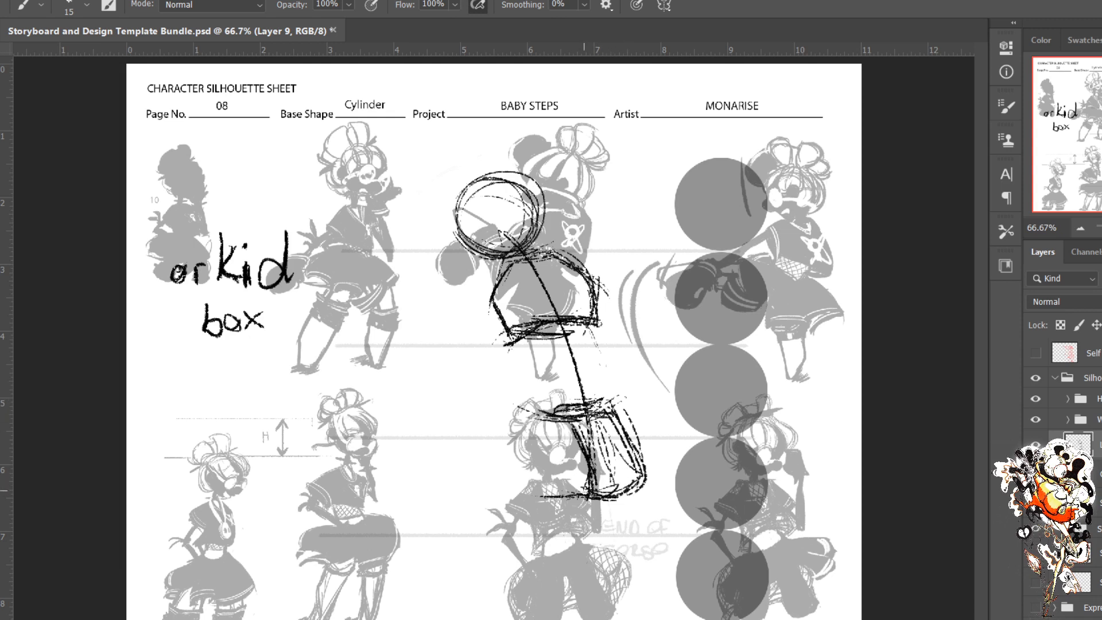
Step: Draw the figure's right contour from the shoulder down to the base of the lower block, and darken the block's edges
drag(586, 312, 608, 374)
mouse_move(546, 252)
mouse_down()
mouse_move(588, 302)
mouse_move(623, 426)
mouse_up()
drag(588, 317, 640, 480)
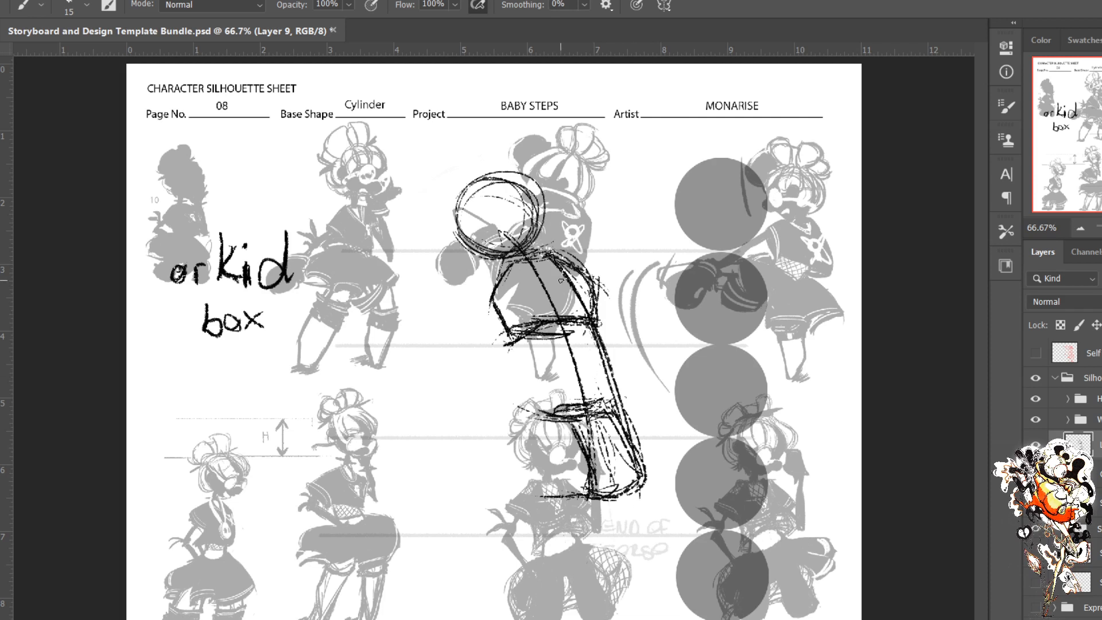
mouse_move(568, 265)
mouse_down()
mouse_move(626, 411)
mouse_move(580, 301)
mouse_move(622, 438)
mouse_up()
drag(613, 386, 635, 481)
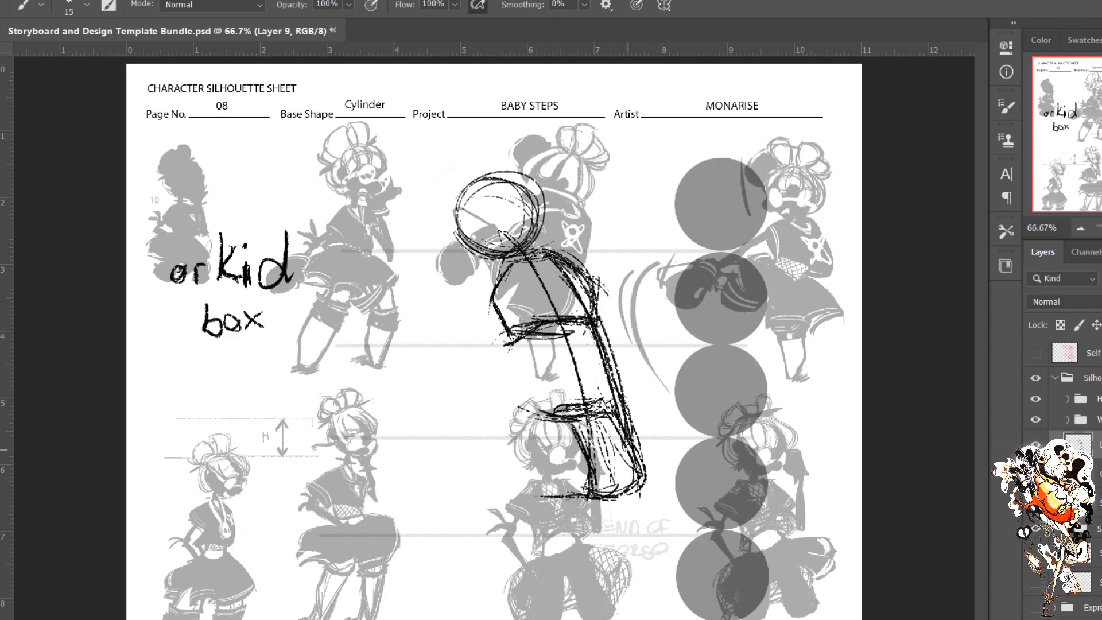
mouse_move(627, 431)
mouse_down()
mouse_move(643, 484)
mouse_move(618, 494)
mouse_up()
drag(570, 409, 589, 475)
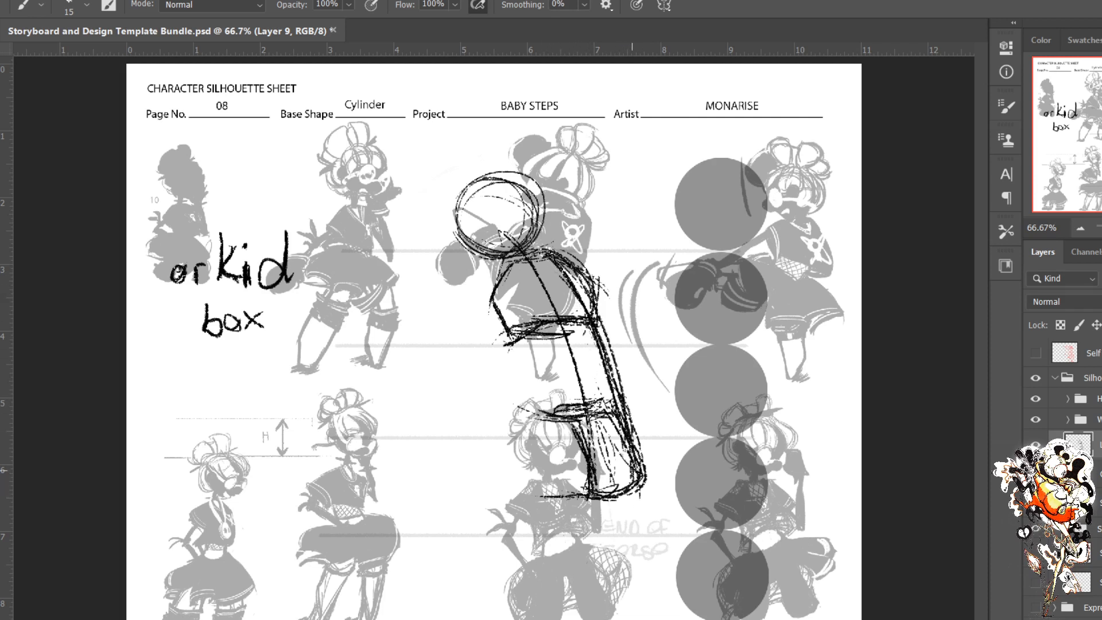
mouse_move(607, 379)
mouse_down()
mouse_move(642, 483)
mouse_move(611, 486)
mouse_up()
drag(584, 423, 579, 452)
Step: Draw the figure's left contour from the torso down past the lower cross line
mouse_move(527, 261)
mouse_down()
mouse_move(495, 295)
mouse_move(520, 371)
mouse_up()
drag(501, 319, 529, 464)
drag(513, 346, 534, 474)
drag(537, 428, 537, 459)
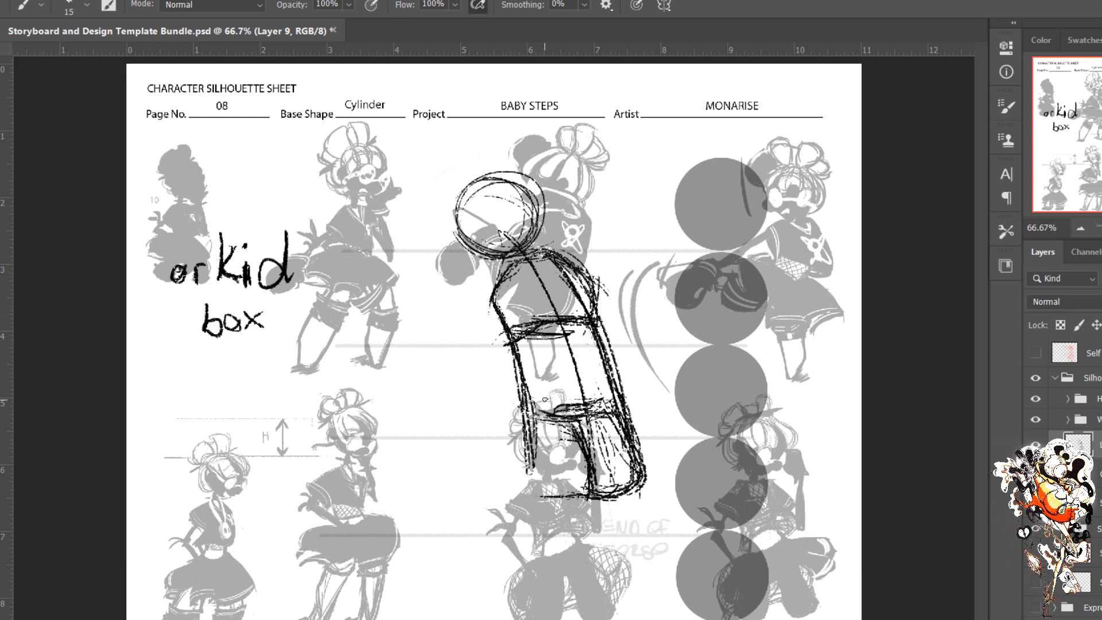
key(r)
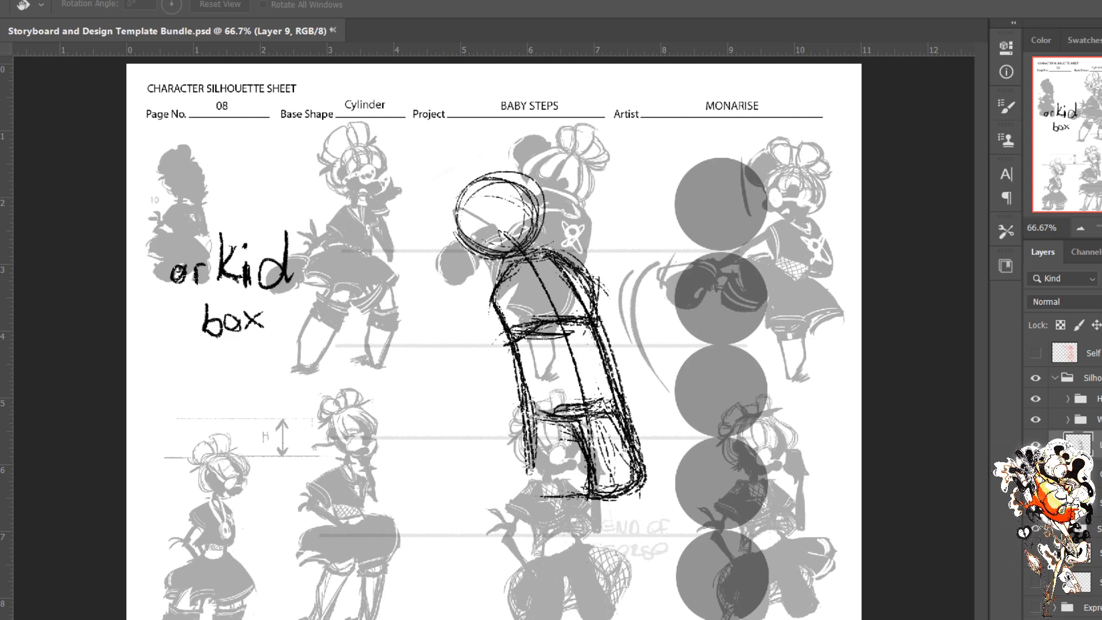
Step: Erase the lower block and the contours below the figure's lowest cross line
key(e)
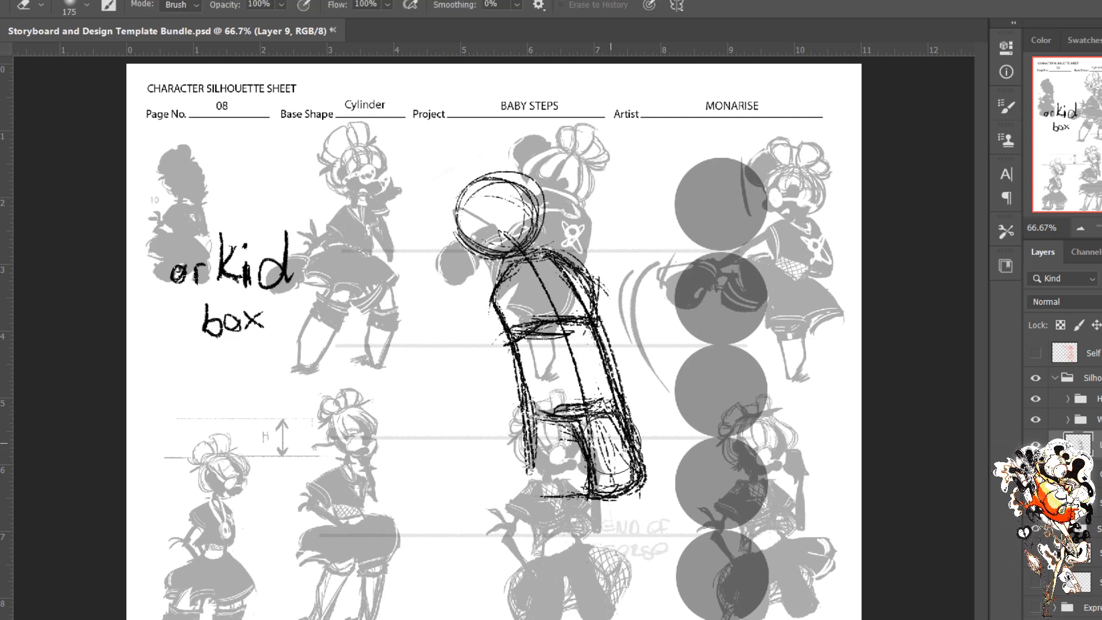
mouse_move(630, 462)
mouse_down()
mouse_move(656, 460)
mouse_move(599, 469)
mouse_move(656, 451)
mouse_move(642, 438)
mouse_move(600, 455)
mouse_move(656, 436)
mouse_move(573, 439)
mouse_move(663, 430)
mouse_move(516, 441)
mouse_move(656, 421)
mouse_move(549, 448)
mouse_move(499, 438)
mouse_move(594, 431)
mouse_move(537, 448)
mouse_move(620, 427)
mouse_up()
key(bracketleft)
key(bracketleft)
key(bracketleft)
key(bracketleft)
key(bracketleft)
key(b)
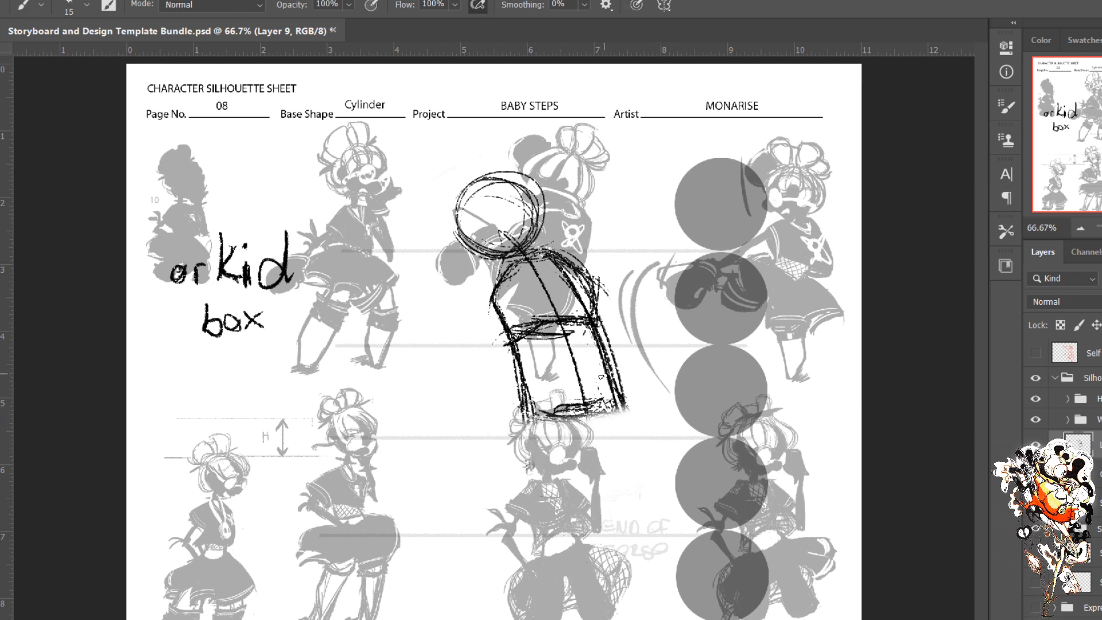
Step: Sketch the right leg as a foreshortened cylinder extending outward from a round hip joint at the torso's lower corner
mouse_move(597, 379)
mouse_down()
mouse_move(634, 420)
mouse_move(621, 372)
mouse_move(705, 418)
mouse_move(646, 399)
mouse_move(702, 418)
mouse_move(689, 435)
mouse_move(698, 386)
mouse_up()
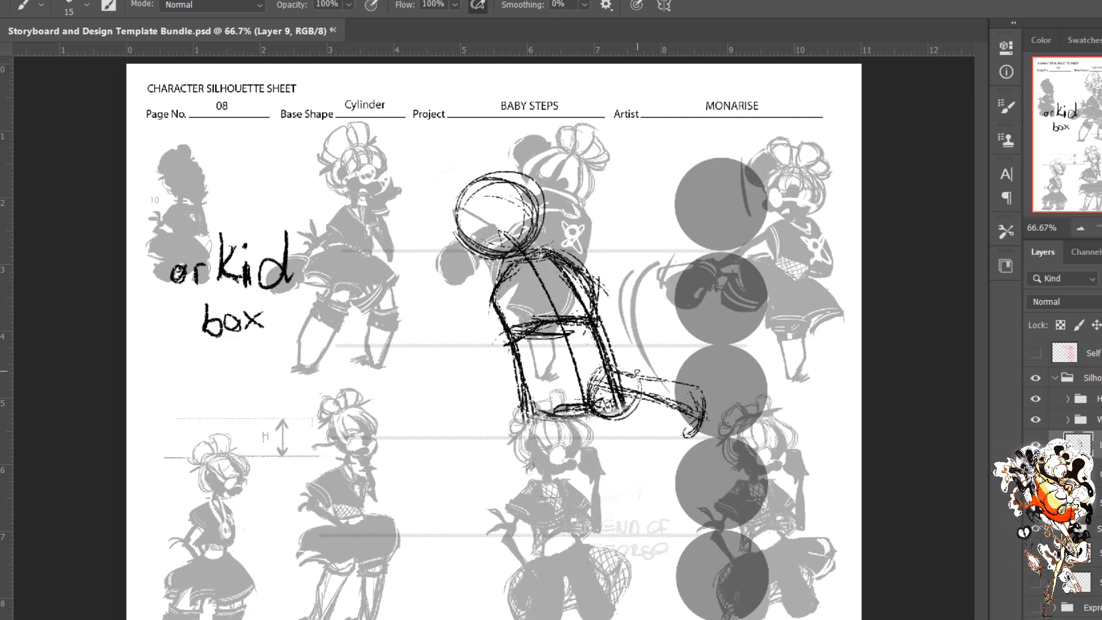
mouse_move(629, 369)
mouse_down()
mouse_move(706, 402)
mouse_move(700, 390)
mouse_up()
drag(588, 416, 651, 432)
mouse_move(587, 417)
mouse_down()
mouse_move(675, 443)
mouse_move(673, 453)
mouse_up()
mouse_move(644, 435)
mouse_down()
mouse_move(682, 449)
mouse_move(688, 418)
mouse_up()
drag(650, 445, 697, 411)
mouse_move(700, 406)
mouse_down()
mouse_move(669, 385)
mouse_move(687, 393)
mouse_up()
mouse_move(614, 369)
mouse_down()
mouse_move(681, 386)
mouse_move(591, 370)
mouse_move(584, 389)
mouse_move(590, 375)
mouse_up()
Step: Clean up and redraw the torso's right contour from the shoulder down to the hip
drag(567, 272, 584, 318)
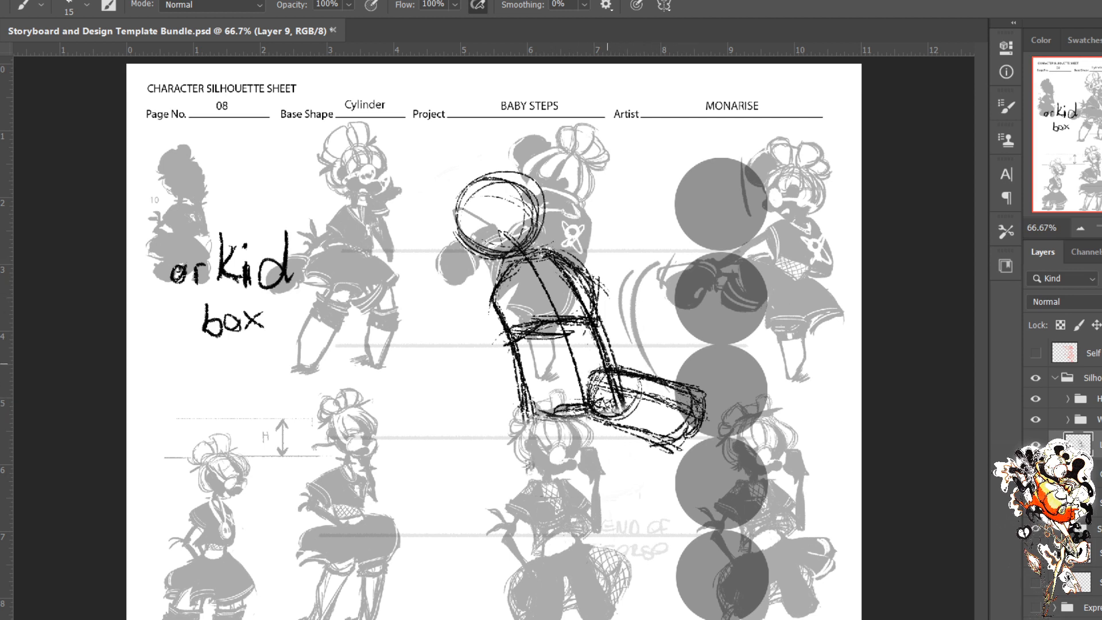
key(e)
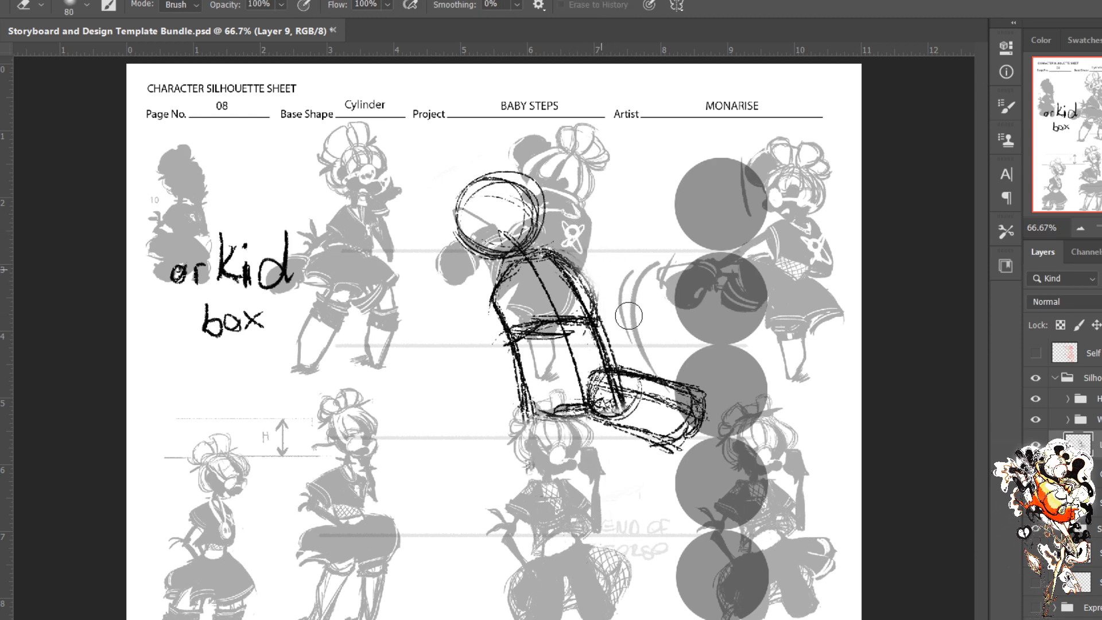
key(b)
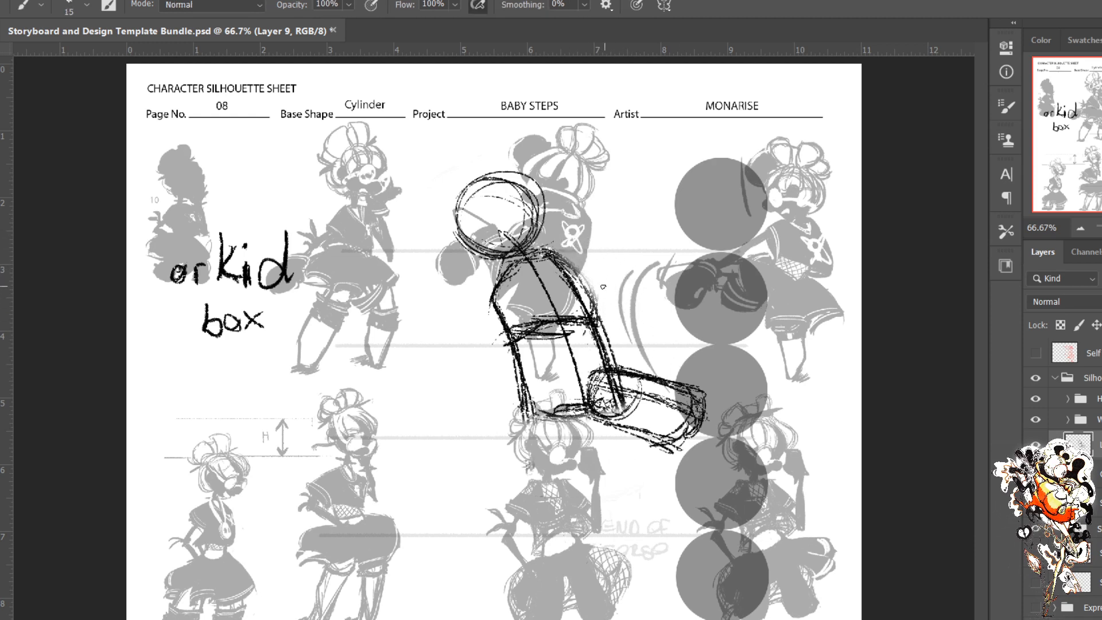
drag(581, 288, 609, 370)
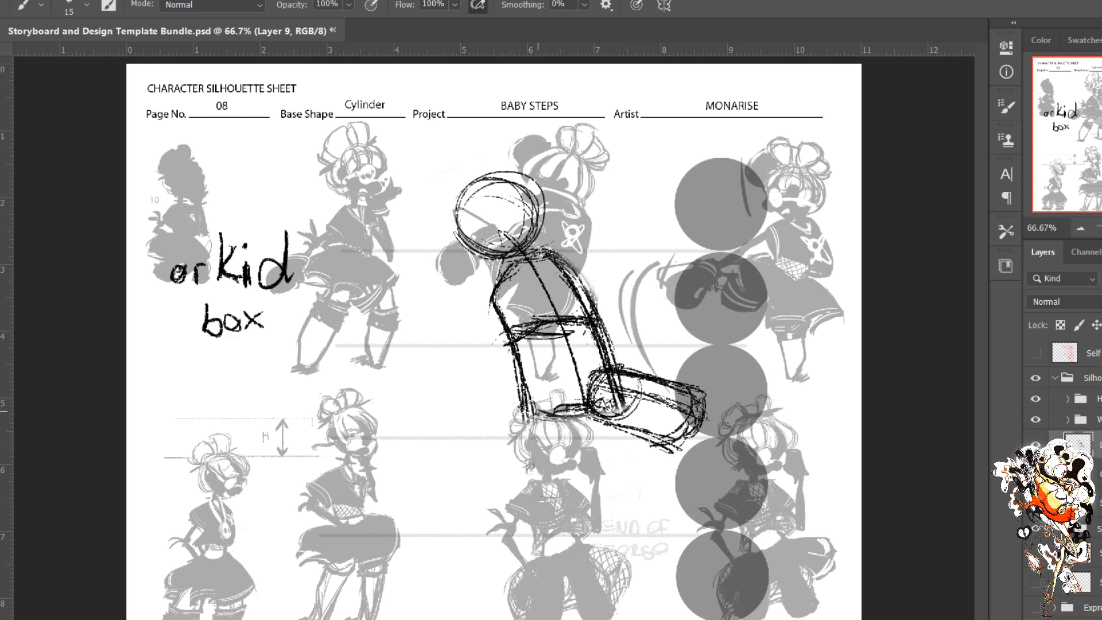
Step: Sketch the left hip joint as a circle and add a short foreshortened leg cylinder with a round end
mouse_move(528, 411)
mouse_down()
mouse_move(563, 417)
mouse_move(525, 415)
mouse_move(566, 402)
mouse_up()
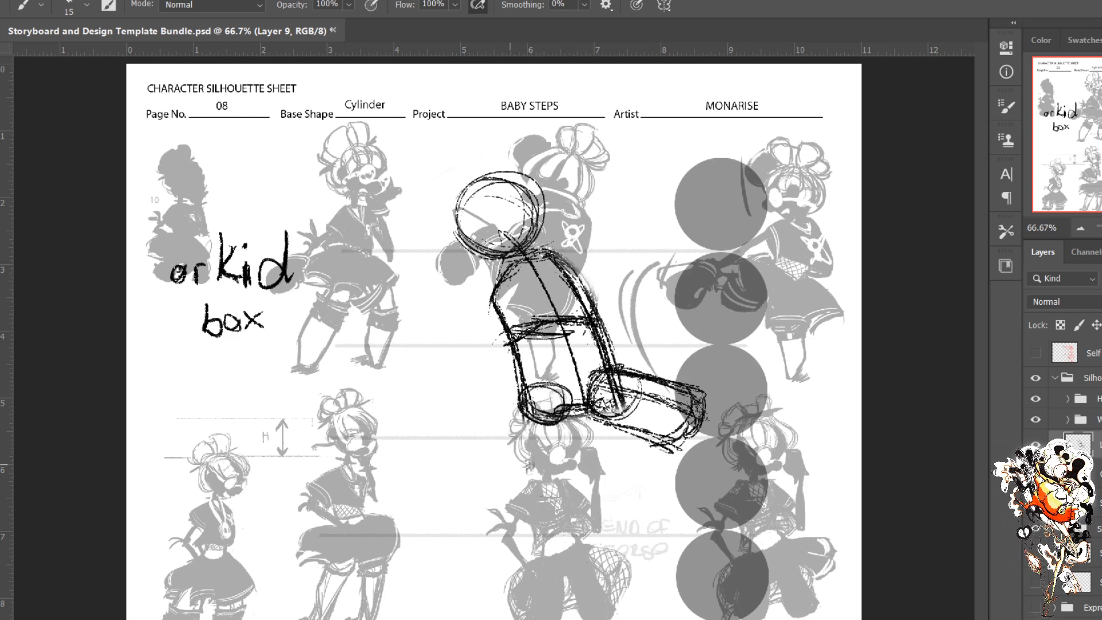
mouse_move(535, 458)
mouse_down()
mouse_move(528, 425)
mouse_move(485, 462)
mouse_move(519, 416)
mouse_move(540, 443)
mouse_move(532, 459)
mouse_up()
mouse_move(564, 409)
mouse_down()
mouse_move(570, 400)
mouse_move(527, 390)
mouse_move(480, 422)
mouse_move(479, 462)
mouse_move(540, 442)
mouse_move(520, 464)
mouse_up()
mouse_move(569, 381)
mouse_down()
mouse_move(552, 392)
mouse_move(554, 428)
mouse_move(504, 396)
mouse_move(479, 437)
mouse_up()
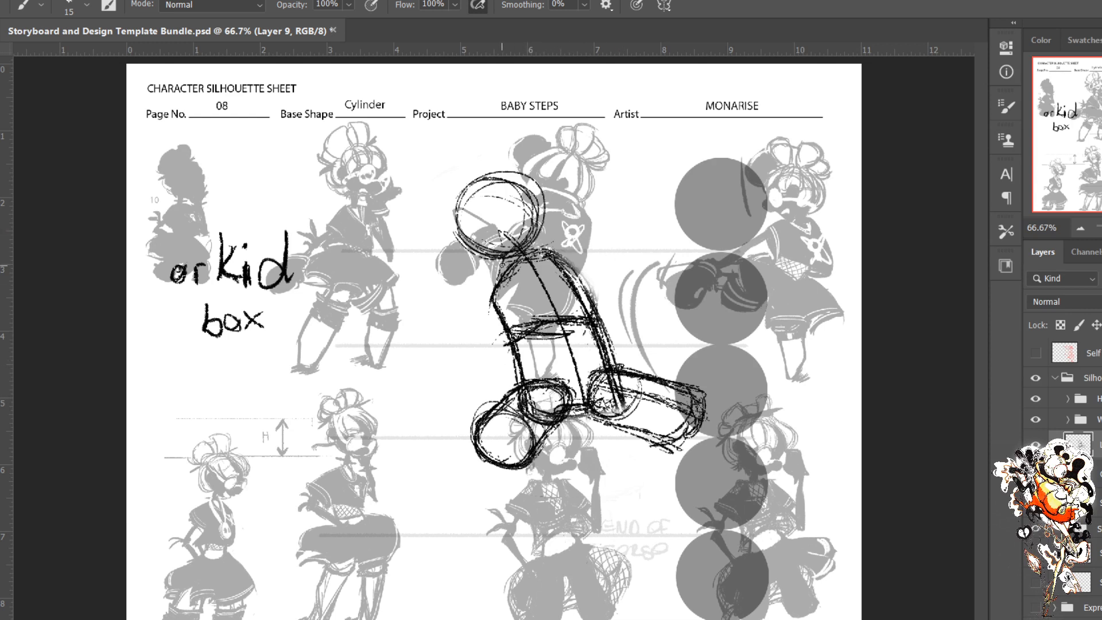
mouse_move(493, 280)
mouse_down()
mouse_move(424, 313)
mouse_move(342, 386)
mouse_up()
key(ctrl+z)
key(ctrl+z)
key(ctrl+z)
key(ctrl+z)
Step: Lasso the head circle, move it up and away from the shoulders, and deselect it
key(l)
mouse_move(500, 273)
mouse_down()
mouse_move(419, 225)
mouse_move(565, 172)
mouse_move(519, 270)
mouse_move(488, 270)
mouse_move(520, 238)
mouse_move(513, 232)
mouse_up()
key(v)
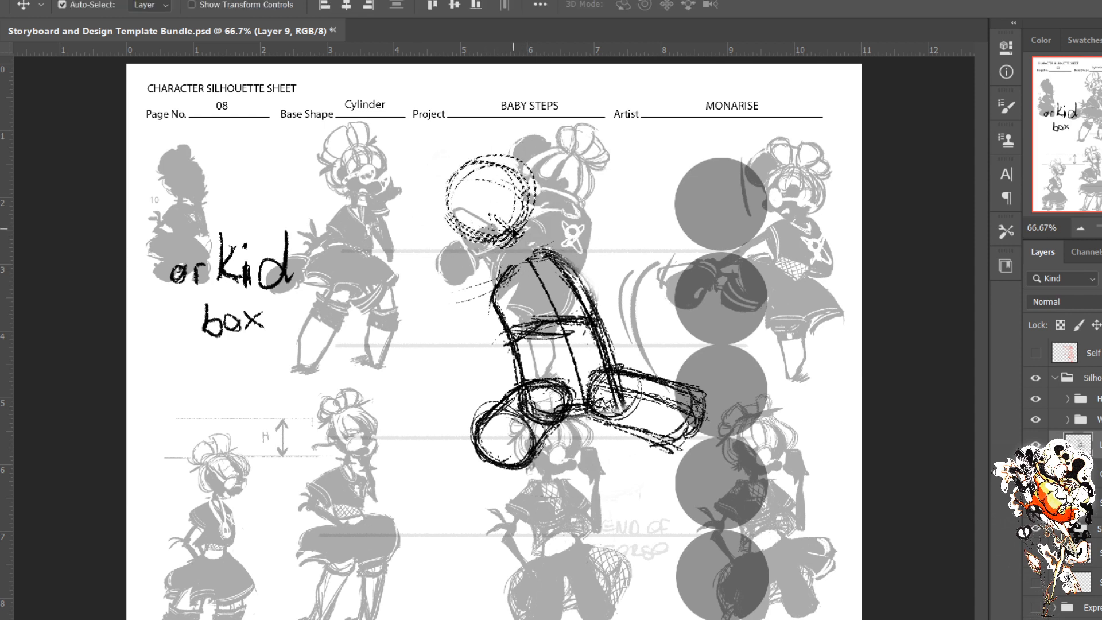
key(ctrl+d)
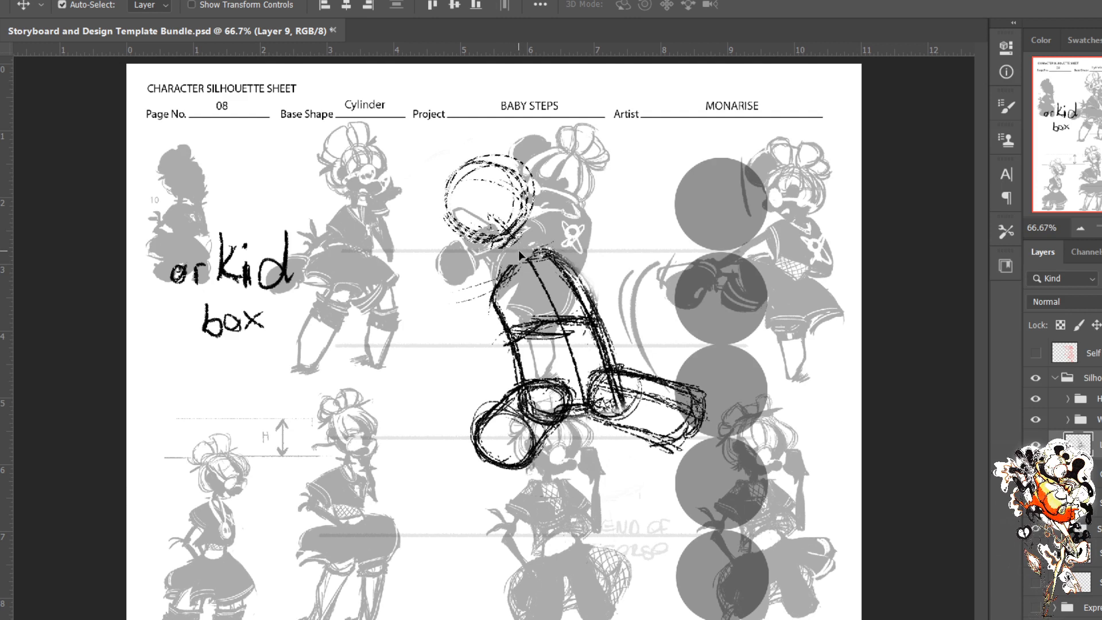
Step: Rework the torso's right shoulder contour and draw a thick neck line toward the head
key(b)
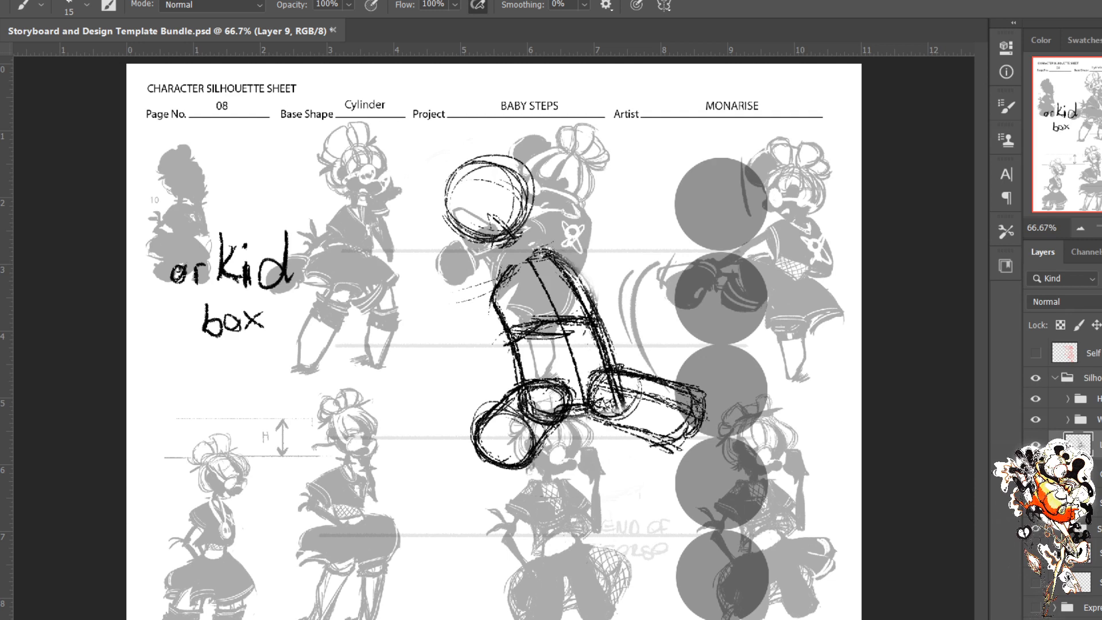
mouse_move(519, 259)
mouse_down()
mouse_move(536, 256)
mouse_move(520, 266)
mouse_up()
key(e)
mouse_move(542, 256)
mouse_down()
mouse_move(577, 277)
mouse_move(597, 354)
mouse_up()
key(b)
drag(545, 260, 613, 364)
mouse_move(559, 276)
mouse_down()
mouse_move(502, 222)
mouse_move(440, 241)
mouse_move(517, 140)
mouse_move(497, 255)
mouse_move(492, 231)
mouse_move(499, 239)
mouse_up()
Step: Lasso the head again, move it onto the end of the neck line, and deselect it
key(l)
key(v)
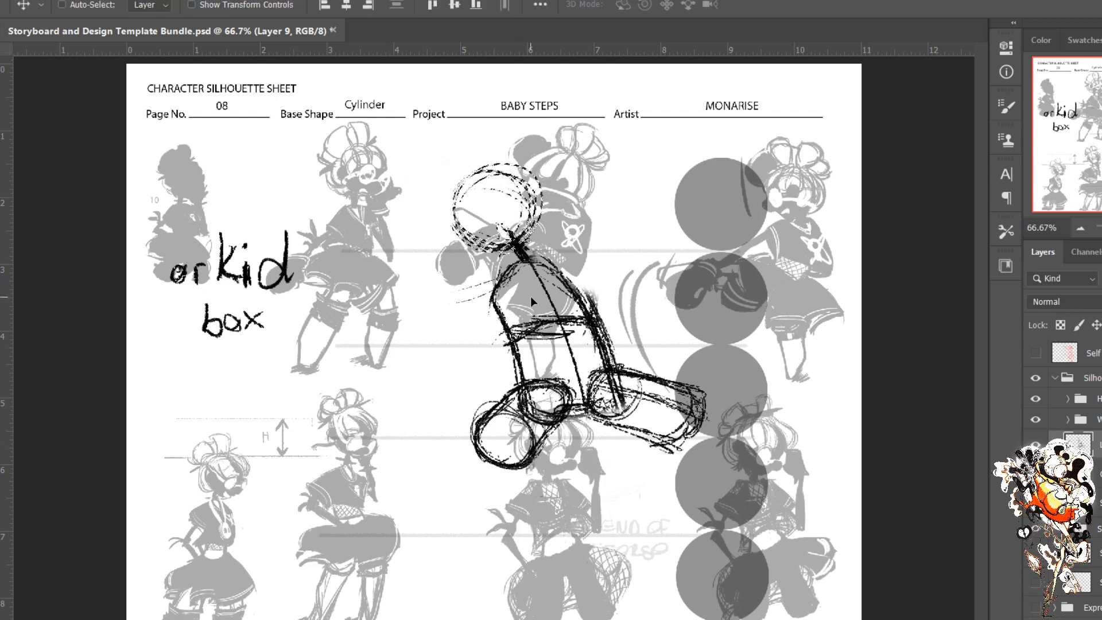
key(ctrl+d)
Step: Erase the stray lines outside the torso's right contour
key(b)
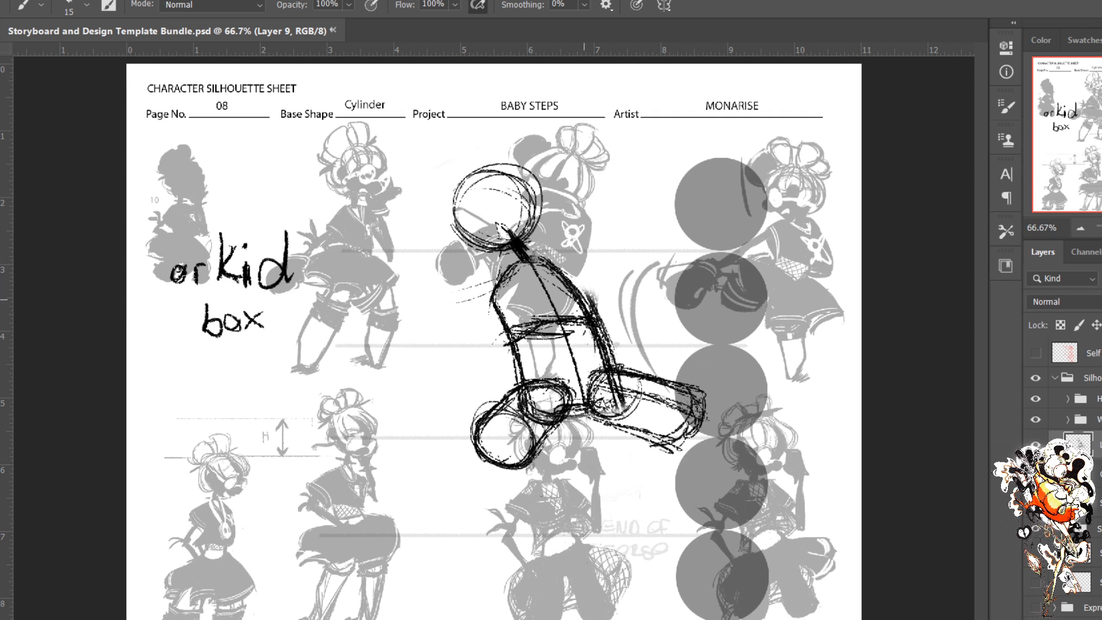
key(e)
mouse_move(608, 289)
mouse_down()
mouse_move(596, 322)
mouse_move(620, 310)
mouse_move(580, 270)
mouse_move(610, 347)
mouse_up()
key(b)
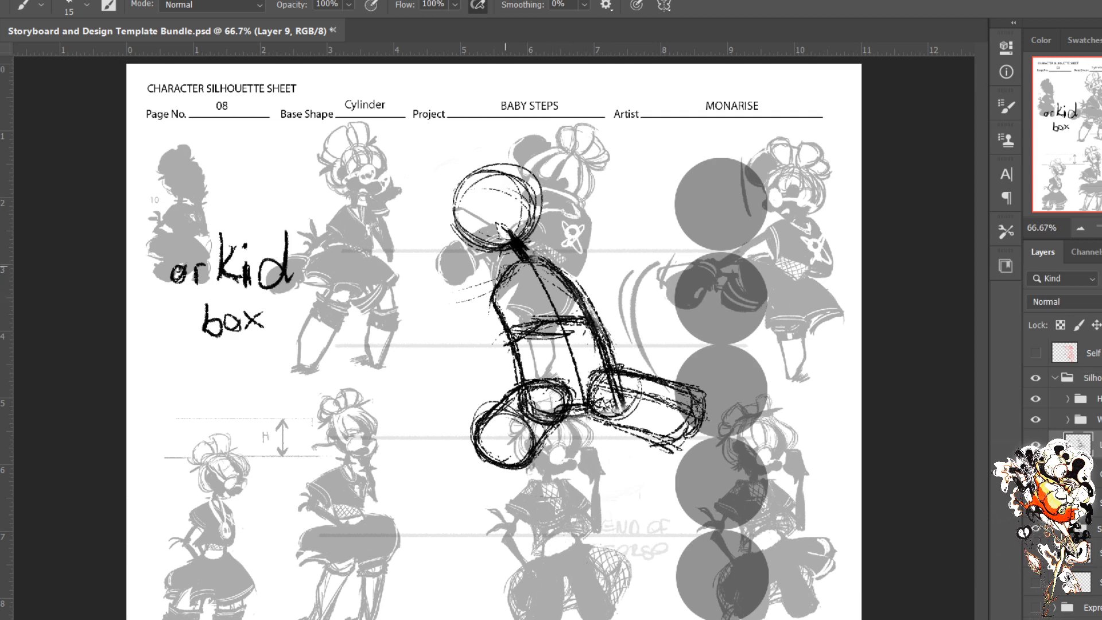
Step: Erase the torso's outer left shoulder edge and redraw it with a narrower slope
drag(511, 265, 502, 311)
key(e)
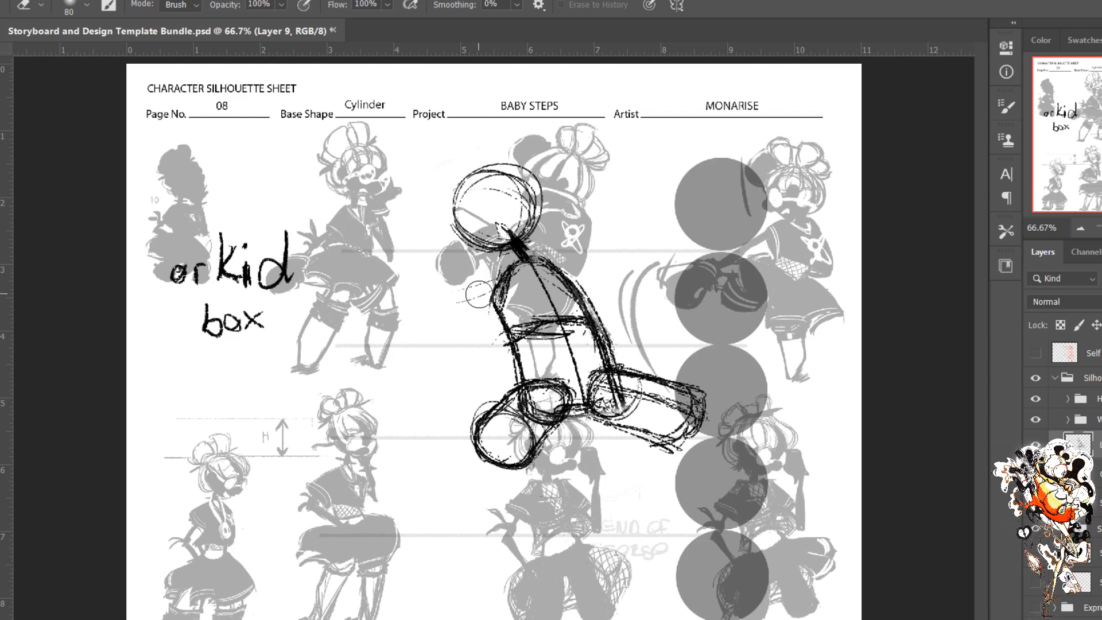
mouse_move(495, 268)
mouse_down()
mouse_move(484, 307)
mouse_move(472, 308)
mouse_up()
key(b)
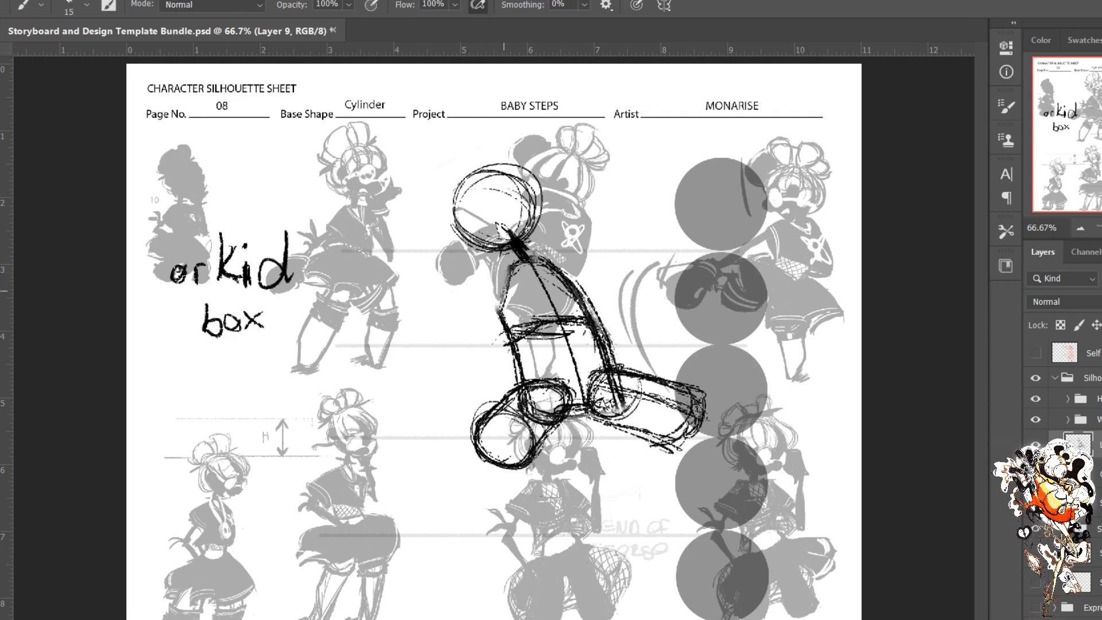
drag(510, 270, 496, 314)
Step: Sketch the left arm hanging from the shoulder, with the forearm crossing diagonally over the left leg
drag(505, 273, 486, 391)
mouse_move(497, 335)
mouse_down()
mouse_move(484, 386)
mouse_move(567, 443)
mouse_up()
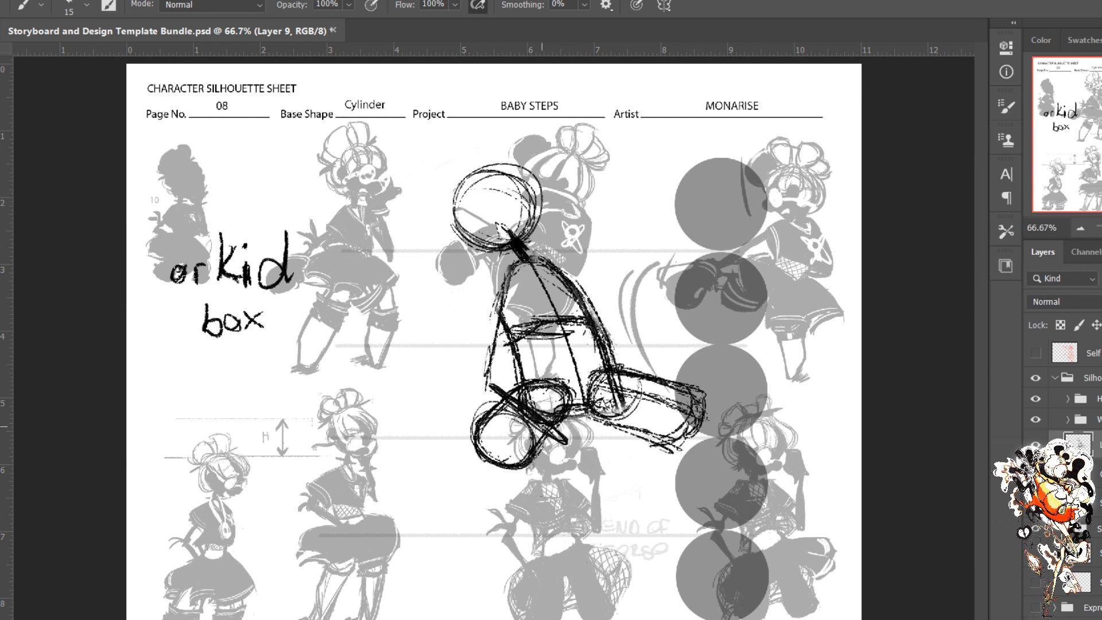
drag(525, 412, 565, 443)
Step: Sketch the right arm angling out from the shoulder to a bent elbow, with the forearm returning across the right hip
drag(548, 265, 638, 336)
mouse_move(573, 284)
mouse_down()
mouse_move(638, 336)
mouse_move(603, 438)
mouse_up()
drag(638, 344, 600, 432)
mouse_move(631, 376)
mouse_down()
mouse_move(602, 420)
mouse_move(607, 412)
mouse_up()
drag(625, 357, 632, 337)
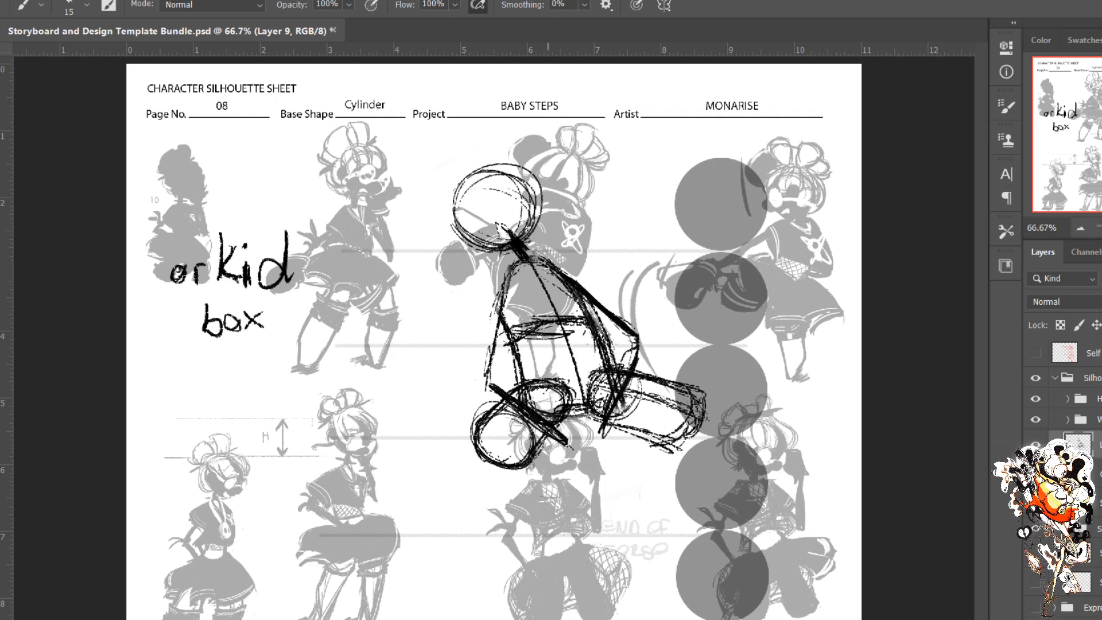
Step: Thicken the left upper arm's outer edge and draw curved face guidelines across the head
drag(508, 285, 482, 368)
drag(493, 316, 483, 356)
drag(494, 310, 481, 350)
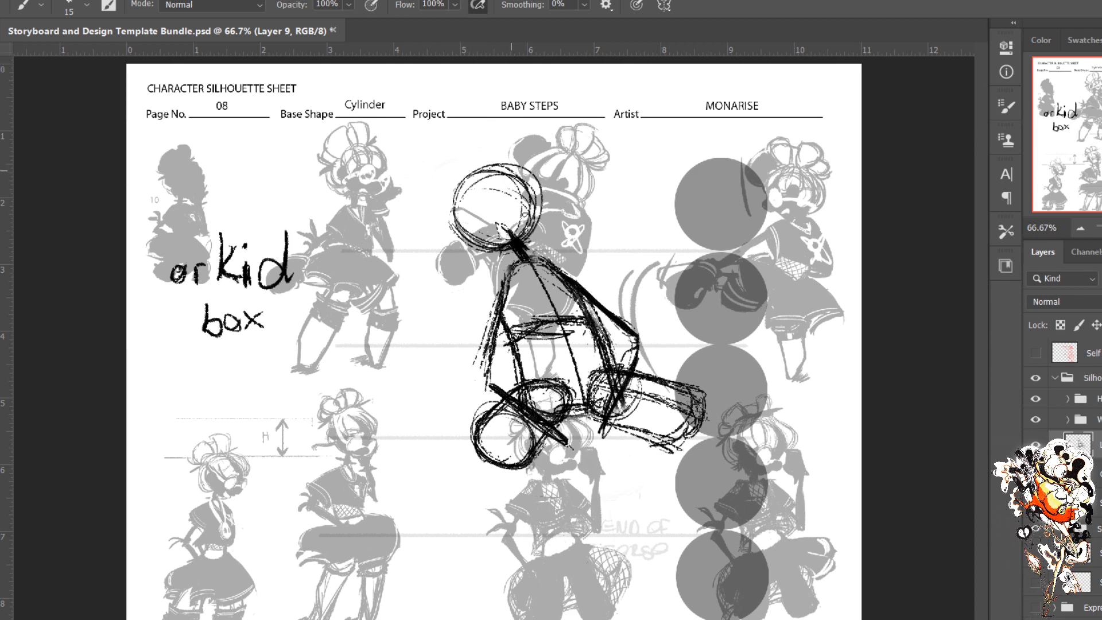
drag(504, 168, 506, 240)
mouse_move(483, 177)
mouse_down()
mouse_move(521, 234)
mouse_move(543, 190)
mouse_move(476, 215)
mouse_move(463, 234)
mouse_up()
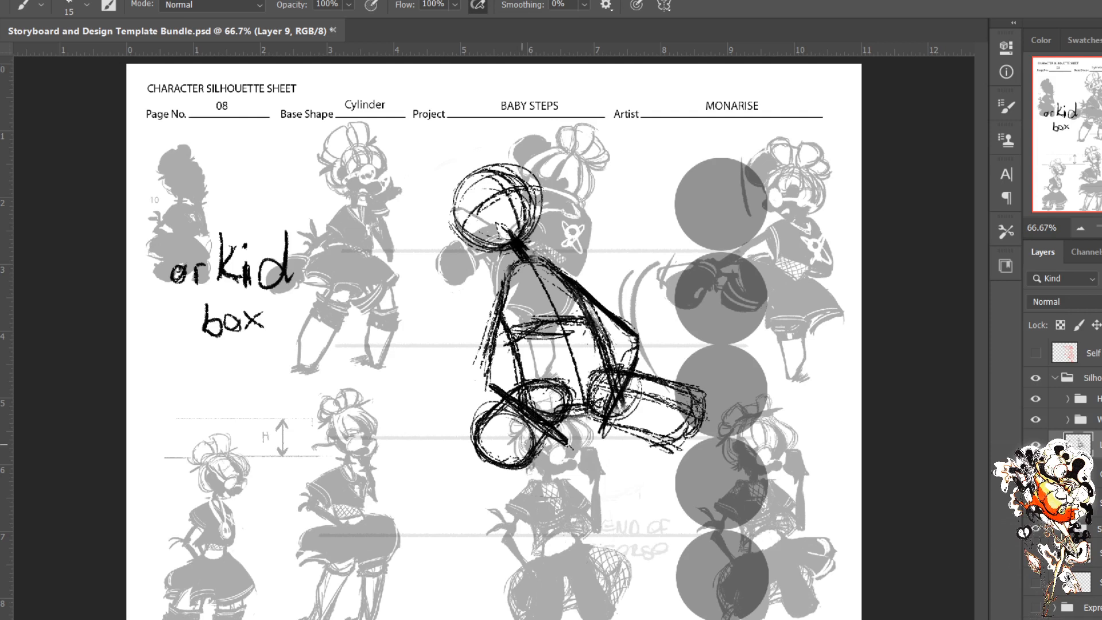
Step: Darken and round off the ends of both leg cylinders, enlarging the left one's outer edge
mouse_move(537, 439)
mouse_down()
mouse_move(497, 463)
mouse_move(481, 432)
mouse_move(507, 469)
mouse_move(534, 441)
mouse_up()
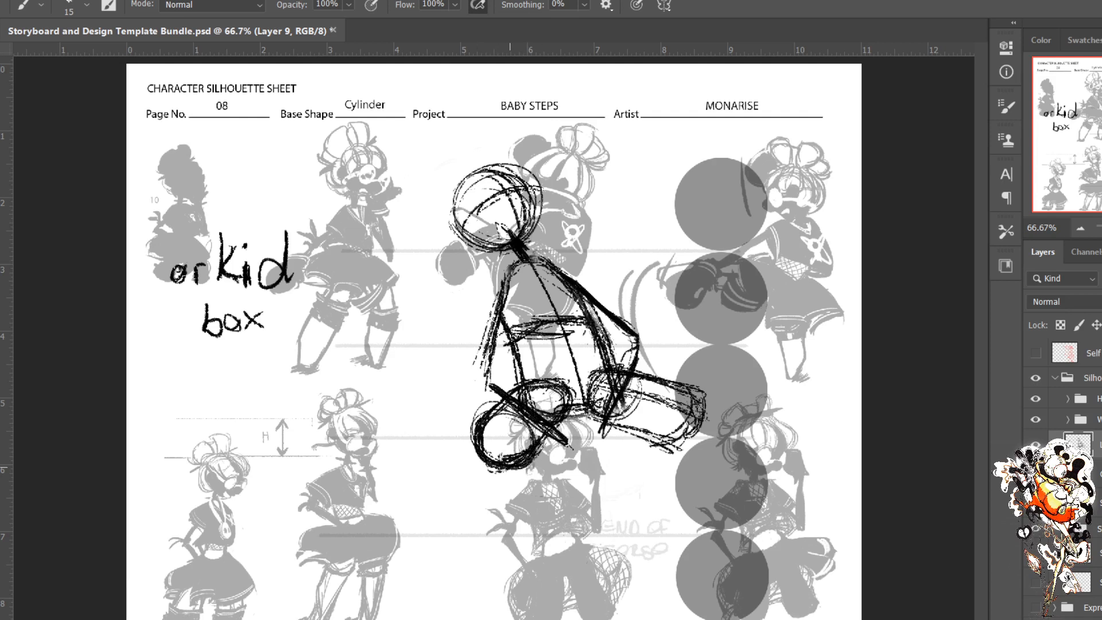
drag(543, 394, 508, 428)
drag(691, 394, 704, 428)
mouse_move(691, 449)
mouse_down()
mouse_move(674, 439)
mouse_move(711, 452)
mouse_move(696, 411)
mouse_move(716, 428)
mouse_up()
mouse_move(690, 390)
mouse_down()
mouse_move(659, 435)
mouse_move(684, 446)
mouse_up()
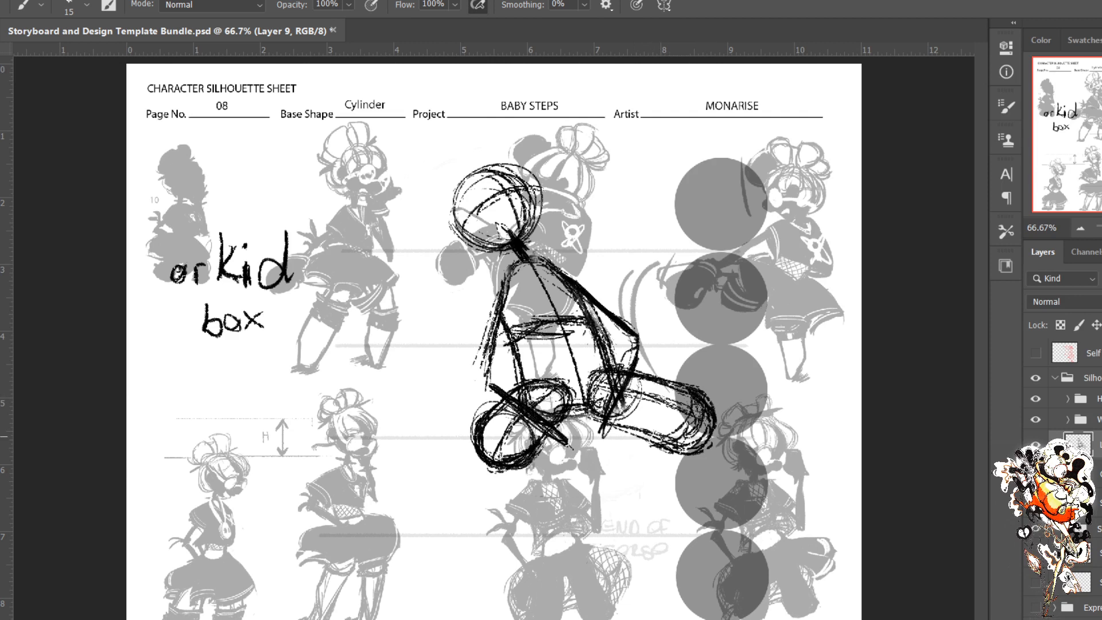
drag(506, 405, 493, 472)
Step: Reinforce the lines of both arms and clean up around the left leg
drag(505, 280, 488, 366)
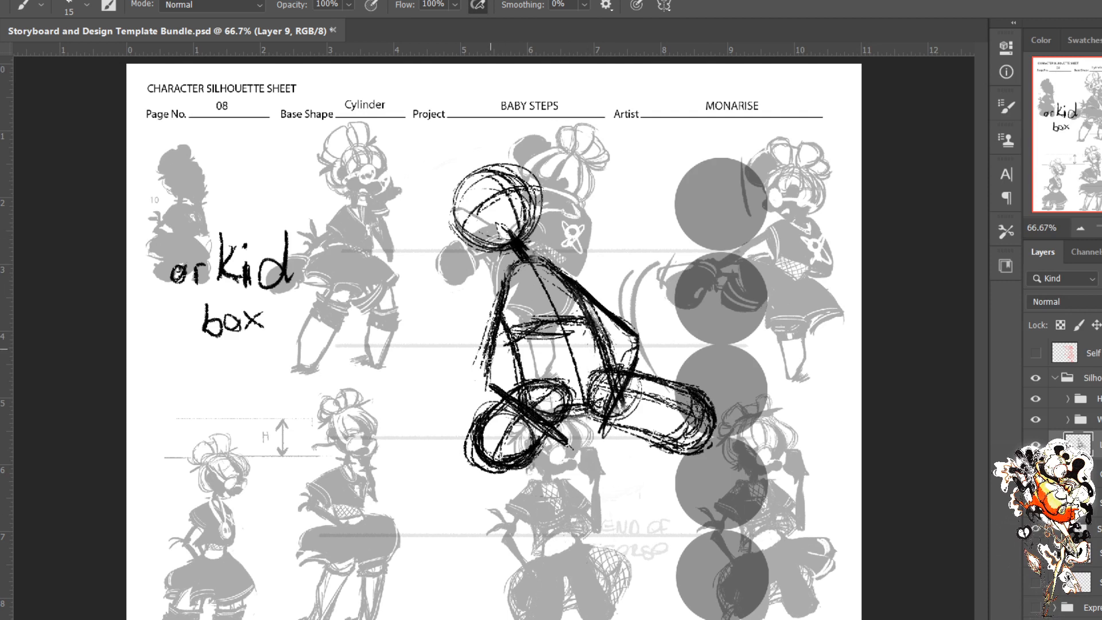
mouse_move(494, 320)
mouse_down()
mouse_move(486, 378)
mouse_move(560, 433)
mouse_up()
drag(634, 346, 626, 371)
key(e)
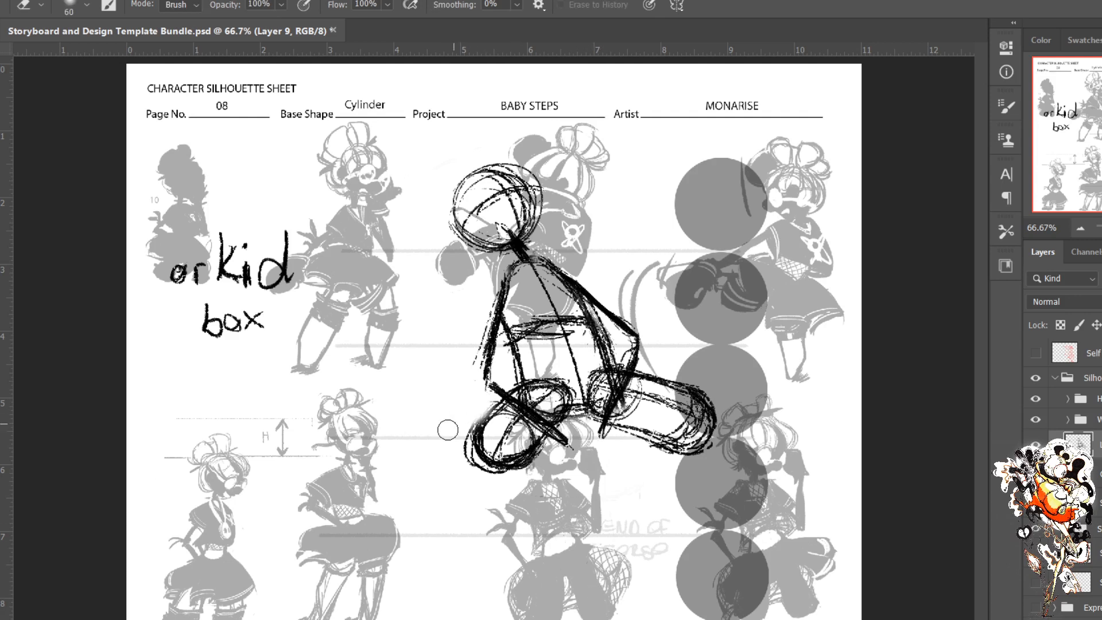
key(b)
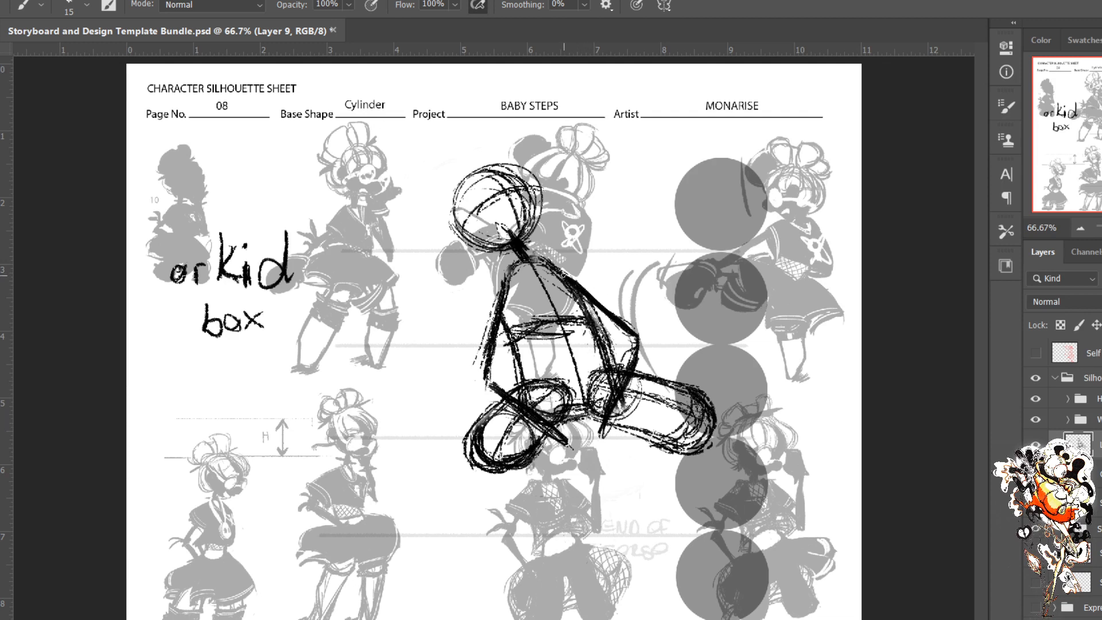
Step: Draw short flared sleeves on both arms and connect them with a curved shoulder line across the neck base
mouse_move(564, 276)
mouse_down()
mouse_move(577, 262)
mouse_move(582, 286)
mouse_move(605, 278)
mouse_move(589, 294)
mouse_up()
drag(582, 302, 581, 315)
mouse_move(583, 305)
mouse_down()
mouse_move(608, 275)
mouse_move(576, 318)
mouse_up()
mouse_move(598, 278)
mouse_down()
mouse_move(588, 292)
mouse_move(610, 305)
mouse_move(591, 323)
mouse_move(570, 269)
mouse_move(539, 258)
mouse_up()
drag(569, 265, 526, 258)
mouse_move(546, 256)
mouse_down()
mouse_move(503, 274)
mouse_move(459, 330)
mouse_move(510, 348)
mouse_up()
drag(485, 301, 476, 318)
mouse_move(499, 275)
mouse_down()
mouse_move(462, 323)
mouse_move(472, 307)
mouse_up()
drag(498, 274, 572, 253)
drag(531, 261, 510, 273)
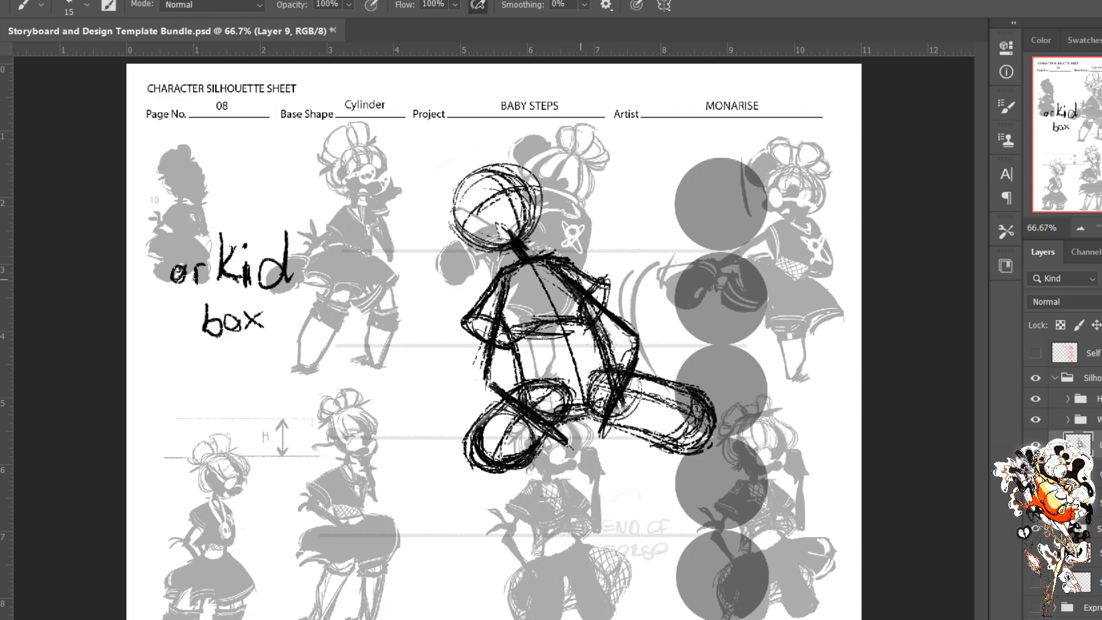
Step: Erase the overlapping construction lines inside the shirt and sleeves
drag(549, 263, 589, 333)
mouse_move(562, 283)
mouse_down()
mouse_move(610, 367)
mouse_move(568, 286)
mouse_move(601, 330)
mouse_move(580, 298)
mouse_move(577, 328)
mouse_up()
key(e)
drag(505, 300, 510, 321)
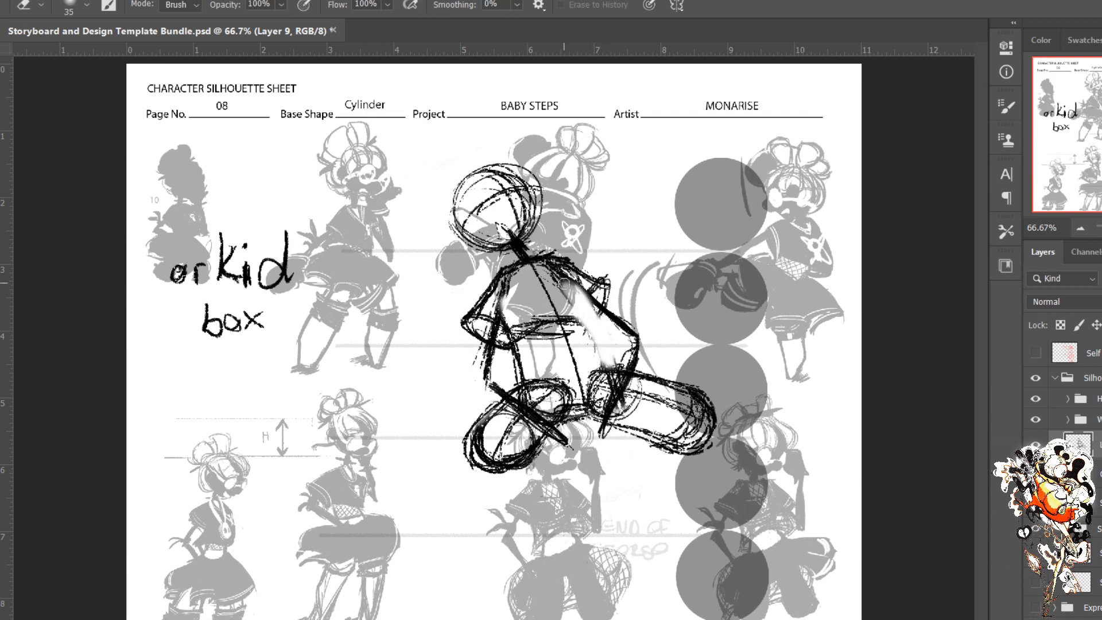
Step: Redraw the shirt's side edges and the inner edges of both sleeves
key(b)
mouse_move(565, 294)
mouse_down()
mouse_move(557, 274)
mouse_move(600, 368)
mouse_up()
drag(591, 286, 585, 329)
drag(589, 284, 596, 367)
mouse_move(505, 310)
mouse_down()
mouse_move(518, 351)
mouse_move(507, 331)
mouse_up()
drag(507, 284, 505, 316)
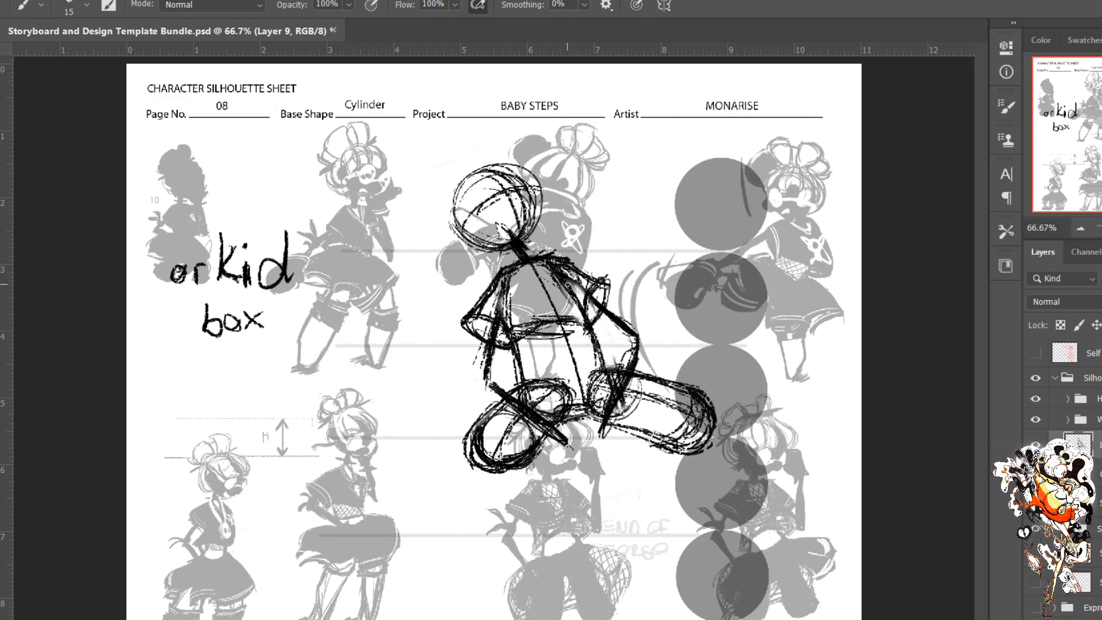
Step: Draw the shirt's round neckline and curved hem, with pointed flaps hanging at both sides of the waist
mouse_move(534, 262)
mouse_down()
mouse_move(543, 272)
mouse_move(546, 262)
mouse_move(535, 276)
mouse_move(544, 283)
mouse_move(548, 268)
mouse_up()
drag(597, 324, 516, 344)
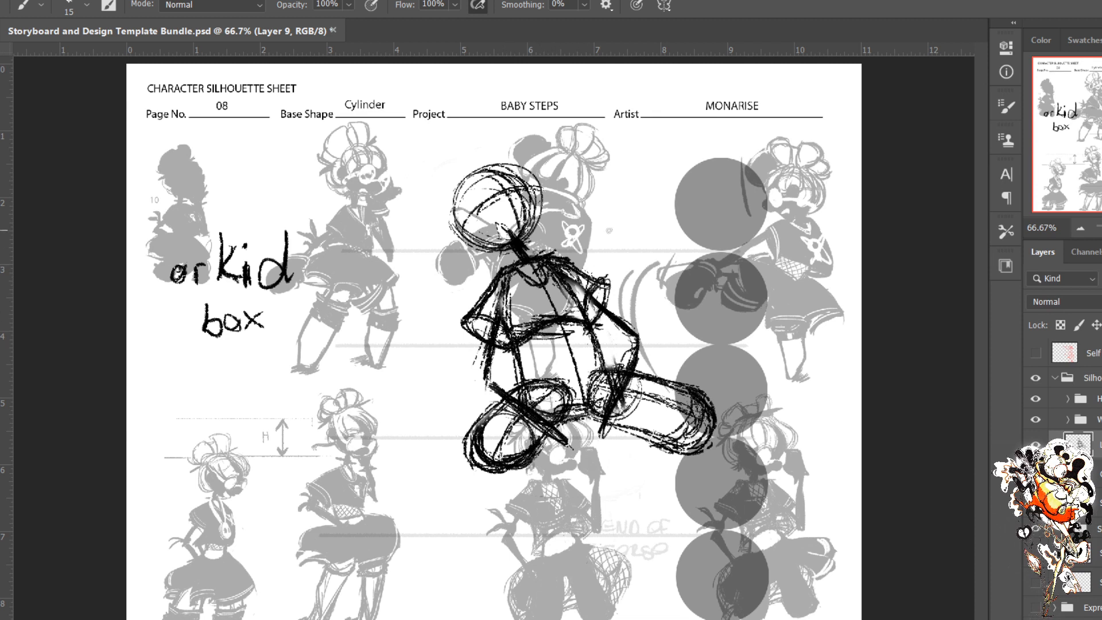
mouse_move(574, 282)
mouse_down()
mouse_move(605, 332)
mouse_move(596, 341)
mouse_move(605, 335)
mouse_up()
drag(511, 358, 517, 367)
drag(503, 337, 514, 366)
drag(505, 295, 503, 346)
drag(503, 355, 511, 371)
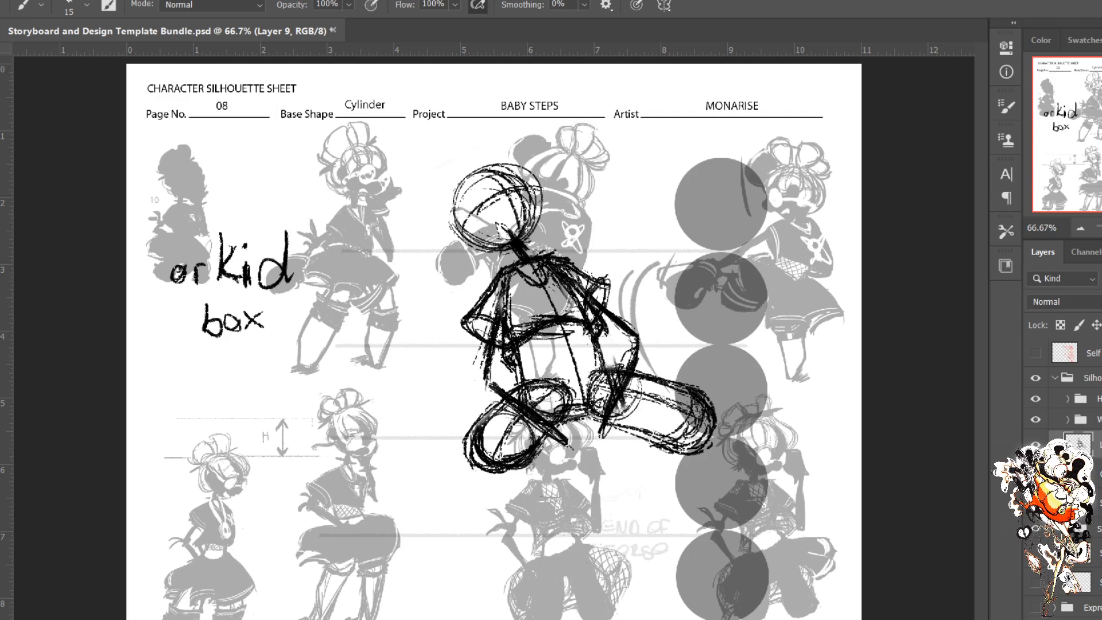
Step: Draw a band around the waist below the hem and fill it with crosshatching
mouse_move(600, 352)
mouse_down()
mouse_move(523, 367)
mouse_move(592, 346)
mouse_up()
mouse_move(523, 366)
mouse_down()
mouse_move(572, 355)
mouse_move(510, 367)
mouse_up()
mouse_move(571, 322)
mouse_down()
mouse_move(569, 346)
mouse_move(548, 339)
mouse_up()
mouse_move(580, 325)
mouse_down()
mouse_move(570, 351)
mouse_move(520, 361)
mouse_up()
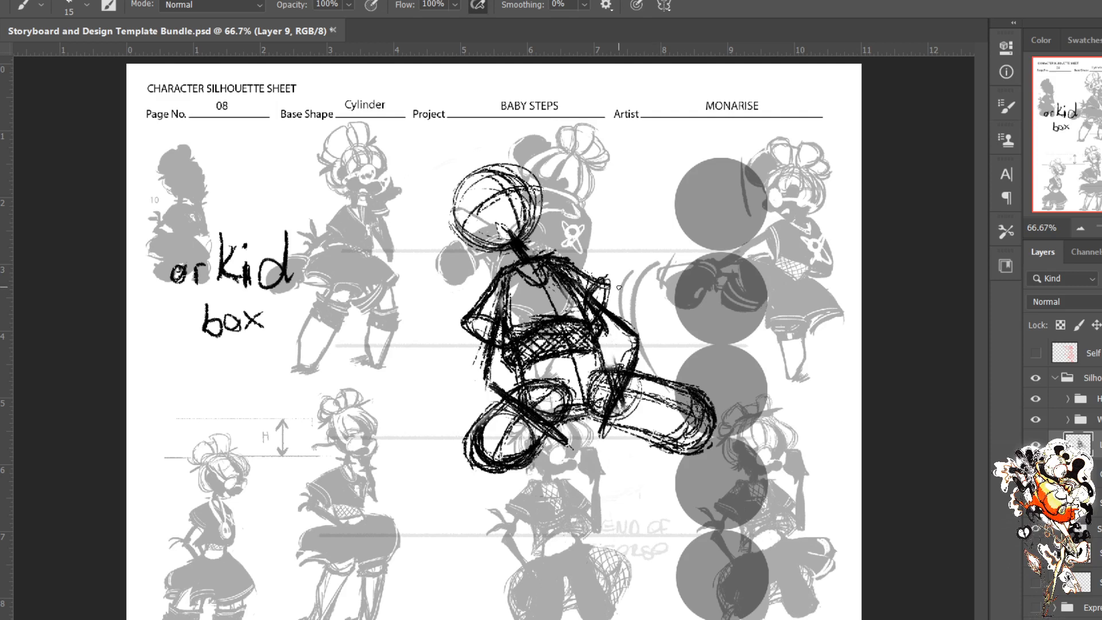
Step: Fill the shirt, sleeves and side flaps with solid black using a size 25 brush
key(bracketright)
key(bracketright)
mouse_move(529, 292)
mouse_down()
mouse_move(519, 322)
mouse_move(513, 310)
mouse_move(550, 303)
mouse_up()
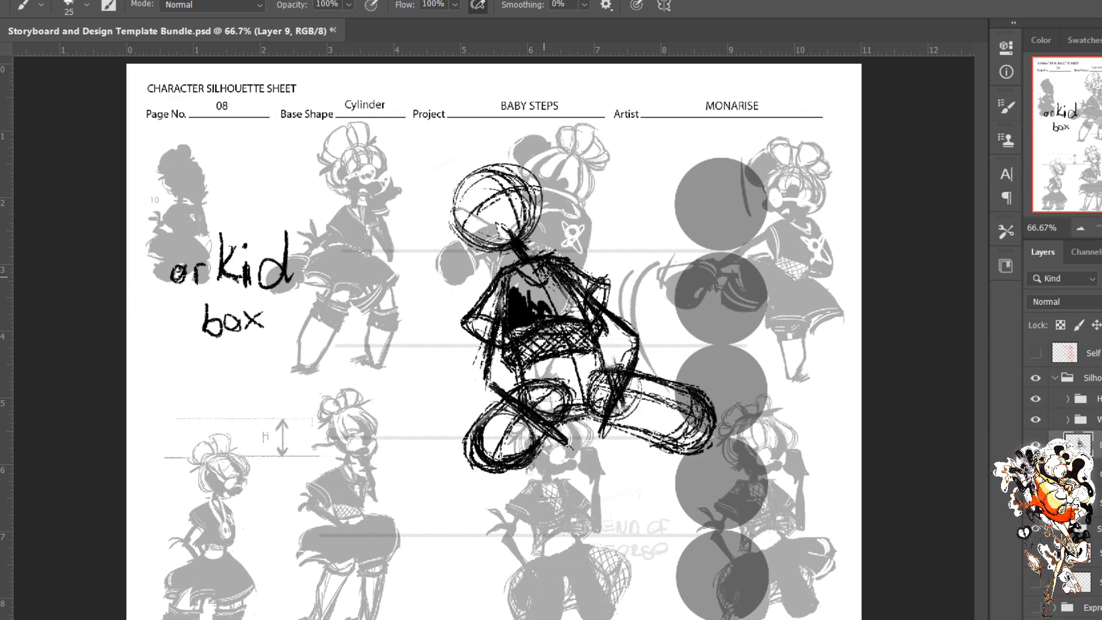
mouse_move(540, 276)
mouse_down()
mouse_move(536, 295)
mouse_move(520, 292)
mouse_move(531, 307)
mouse_move(517, 284)
mouse_move(537, 281)
mouse_move(511, 276)
mouse_move(510, 295)
mouse_move(506, 285)
mouse_move(500, 300)
mouse_move(500, 286)
mouse_move(485, 310)
mouse_move(503, 274)
mouse_move(517, 285)
mouse_move(582, 272)
mouse_move(597, 290)
mouse_move(580, 310)
mouse_move(567, 269)
mouse_move(578, 316)
mouse_move(535, 308)
mouse_move(545, 319)
mouse_move(510, 338)
mouse_move(511, 298)
mouse_up()
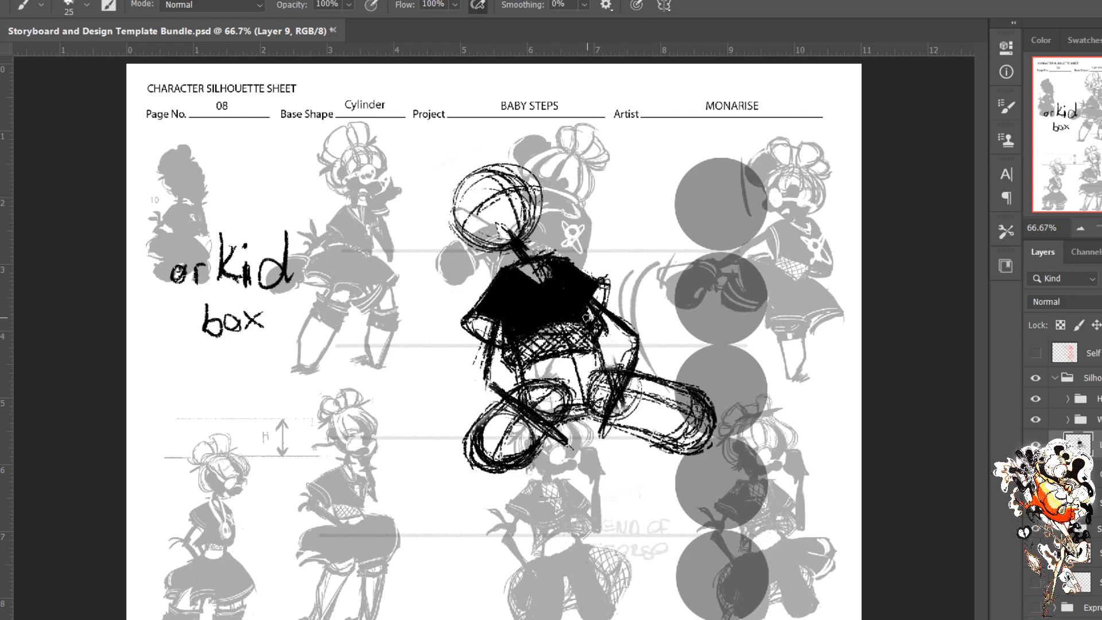
drag(588, 317, 601, 339)
drag(507, 339, 508, 360)
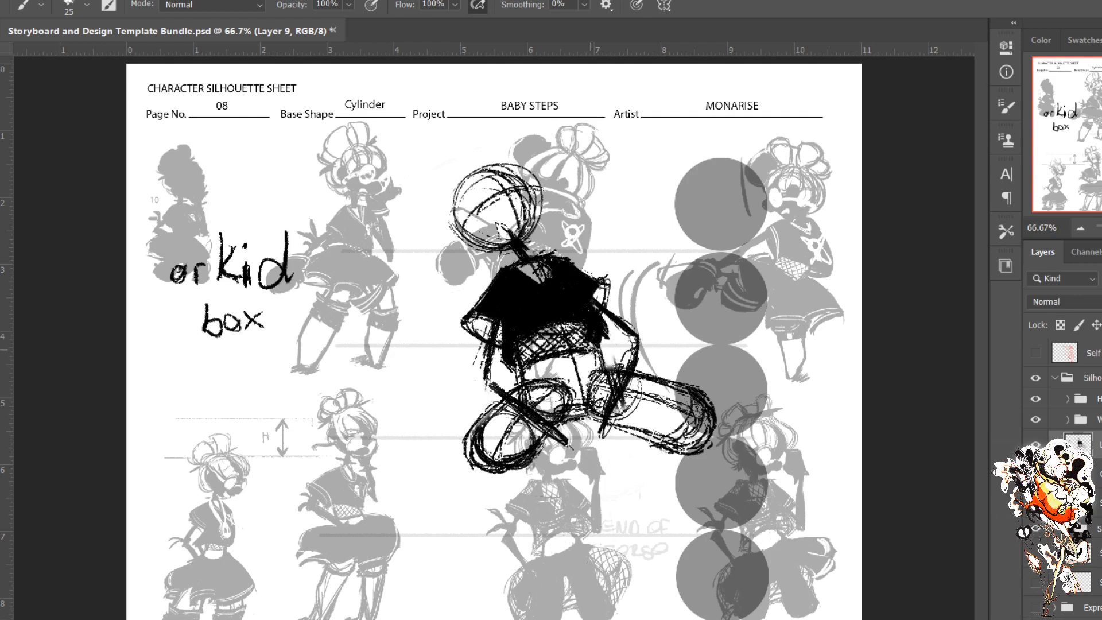
Step: Erase the lower waist area below the shirt and redraw the flaps at both sides with longer, thicker strokes
key(r)
key(e)
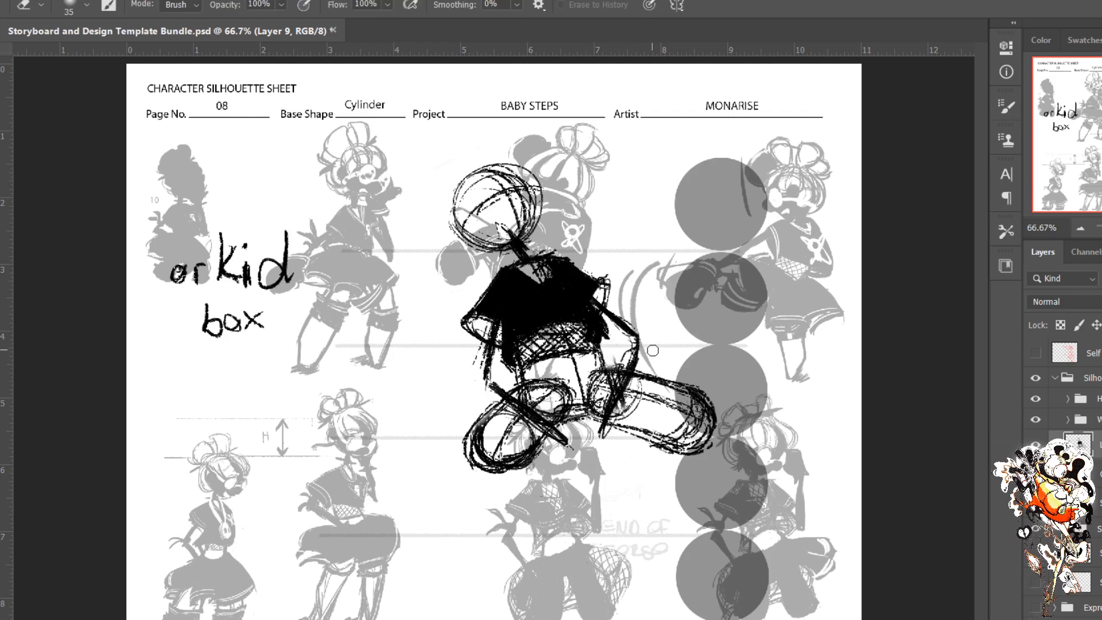
mouse_move(623, 349)
mouse_down()
mouse_move(614, 360)
mouse_move(588, 363)
mouse_move(585, 351)
mouse_move(535, 367)
mouse_up()
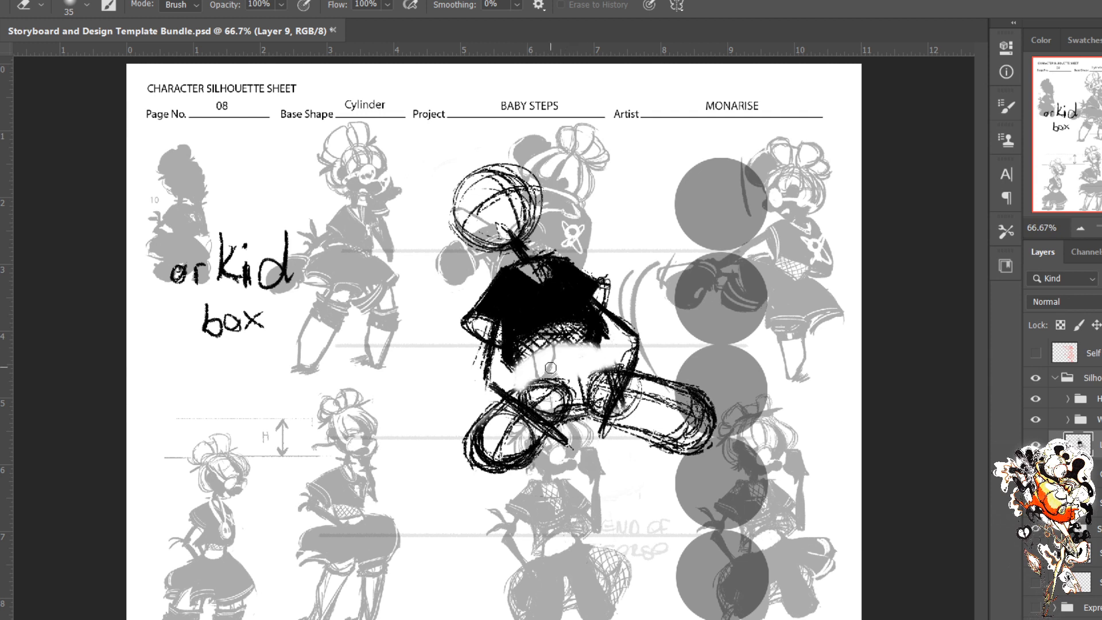
key(b)
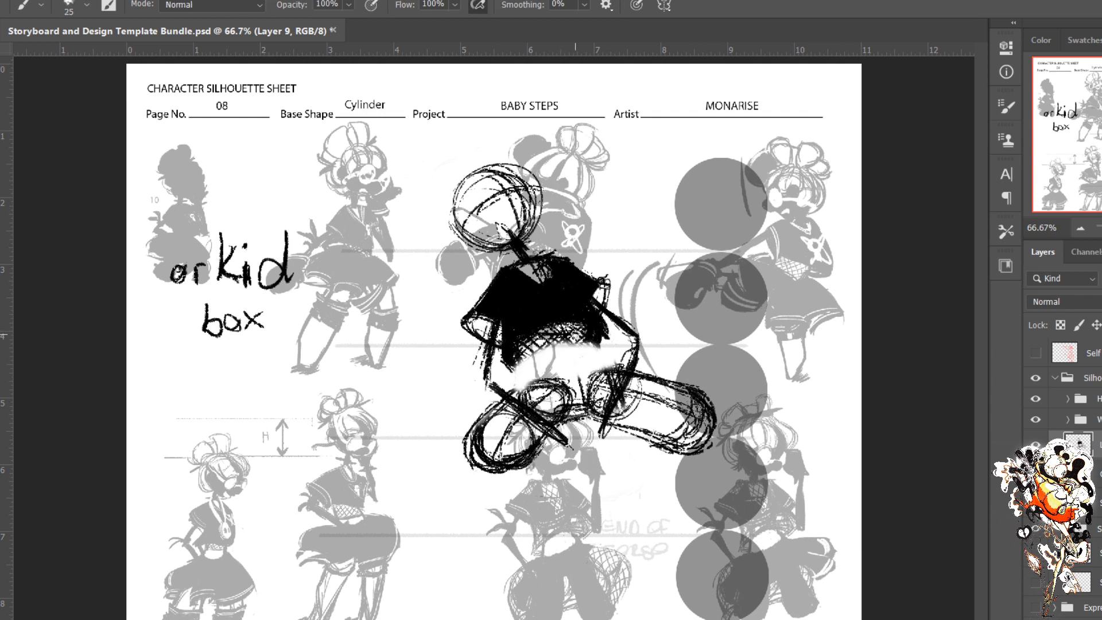
drag(575, 334, 611, 369)
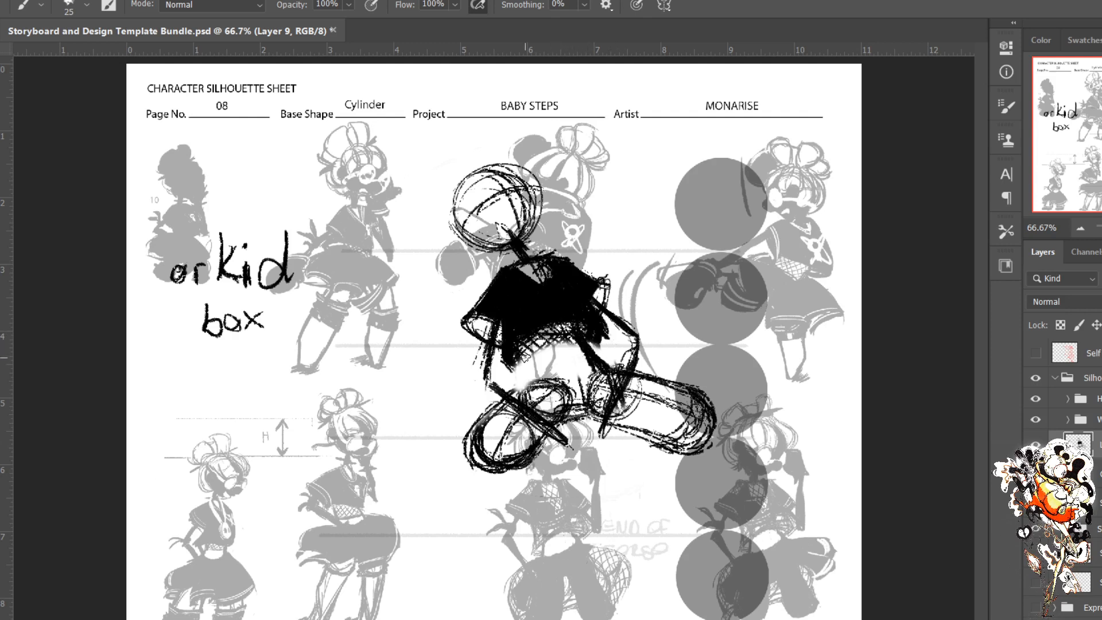
drag(520, 346, 525, 392)
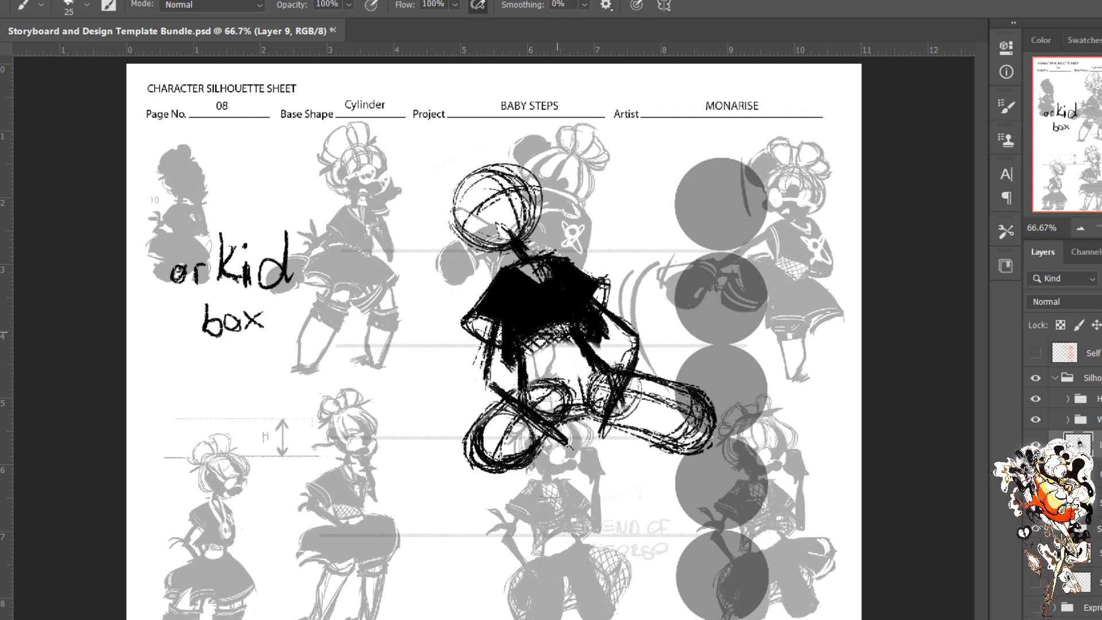
mouse_move(597, 332)
mouse_down()
mouse_move(537, 329)
mouse_move(513, 372)
mouse_move(505, 312)
mouse_up()
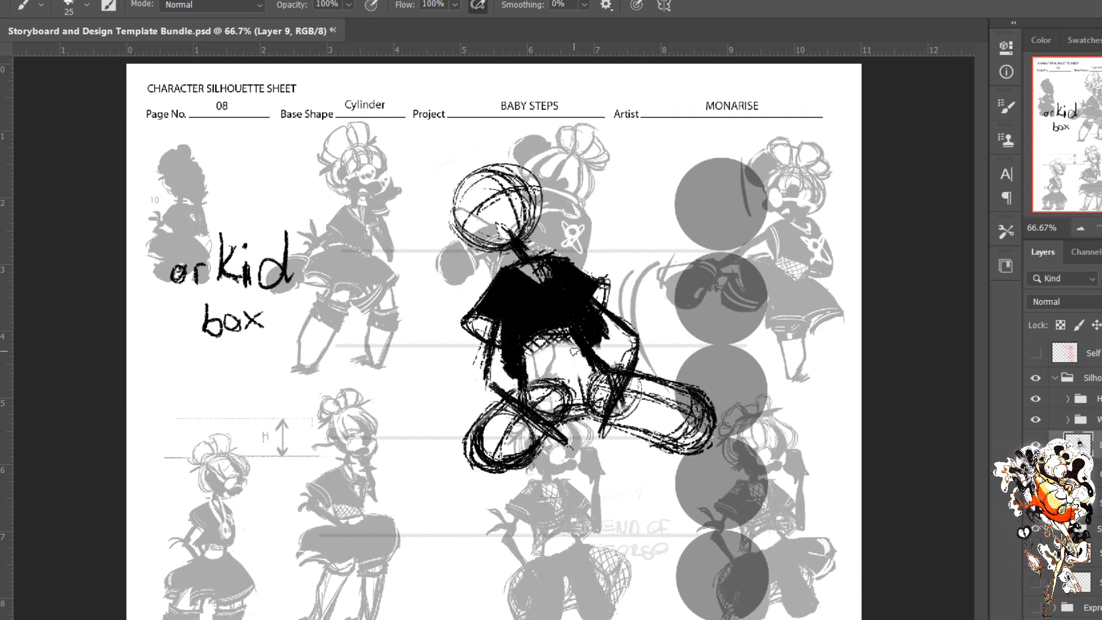
Step: Redraw the waist band's curved lower edge and crosshatch the band between the side flaps
mouse_move(527, 365)
mouse_down()
mouse_move(579, 352)
mouse_move(562, 350)
mouse_up()
mouse_move(539, 339)
mouse_down()
mouse_move(570, 346)
mouse_move(527, 358)
mouse_up()
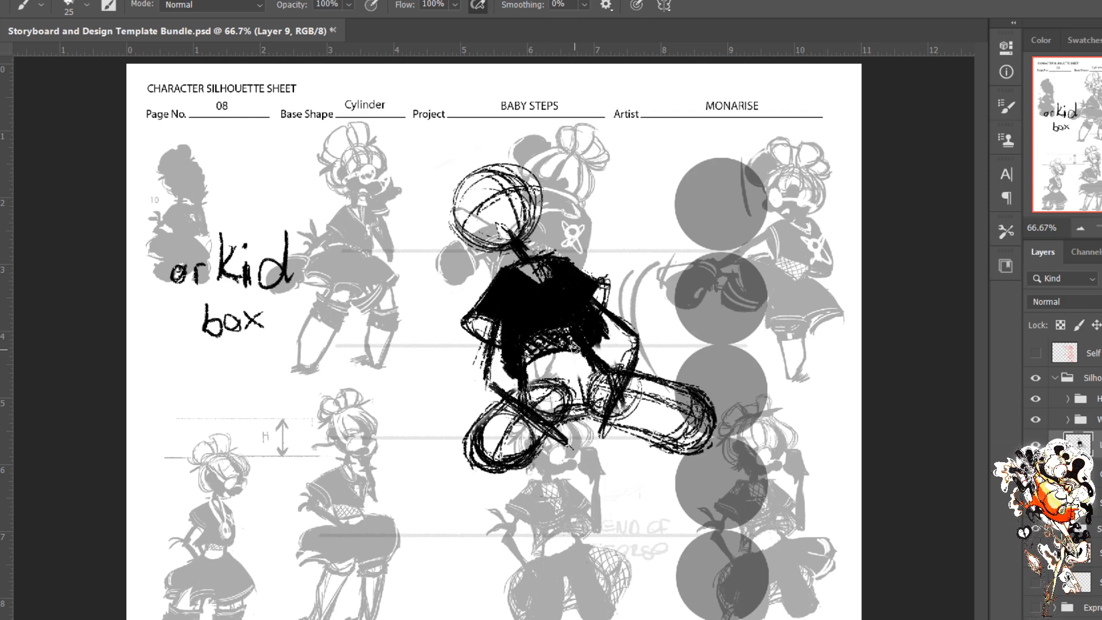
mouse_move(584, 352)
mouse_down()
mouse_move(543, 355)
mouse_move(522, 376)
mouse_move(565, 404)
mouse_up()
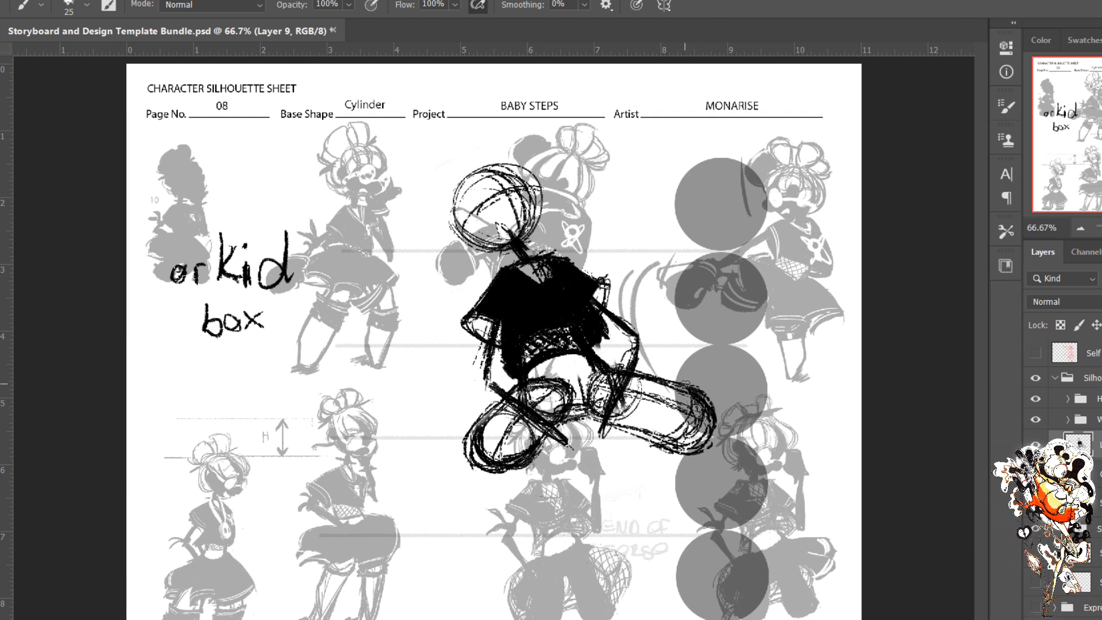
Step: Draw a curved waistband across the hips and a cloth panel hanging between the legs with a closed lower hem
drag(592, 363, 527, 377)
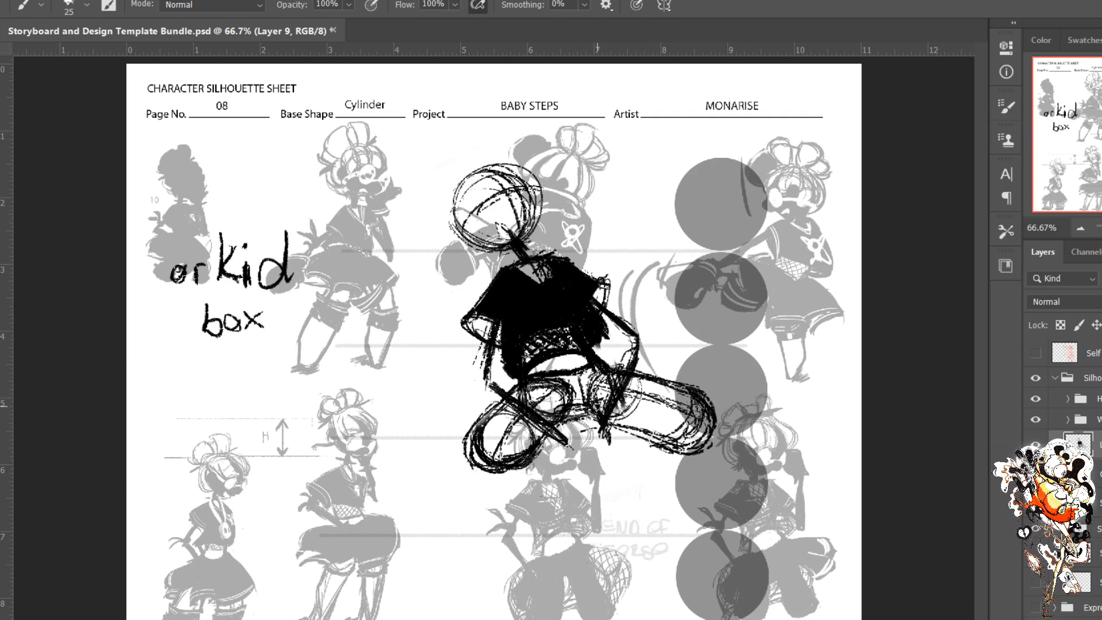
drag(610, 428, 553, 456)
mouse_move(562, 391)
mouse_down()
mouse_move(550, 423)
mouse_move(586, 377)
mouse_up()
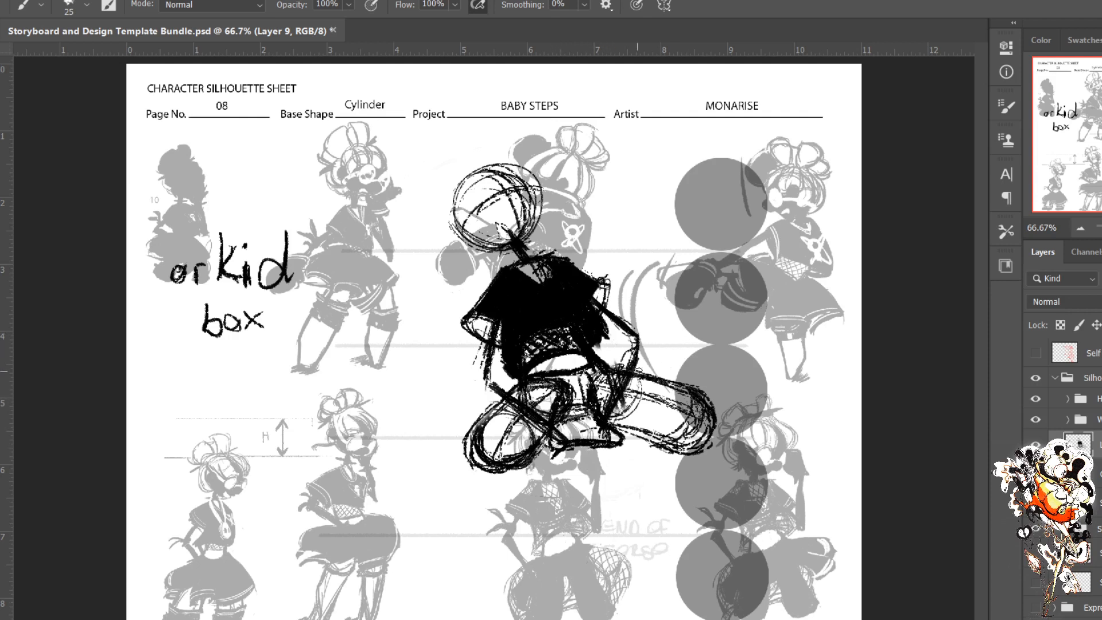
Step: Draw the clothing's upper edge and long fold lines over the thigh of the outstretched leg
mouse_move(647, 376)
mouse_down()
mouse_move(622, 430)
mouse_move(654, 372)
mouse_move(606, 370)
mouse_up()
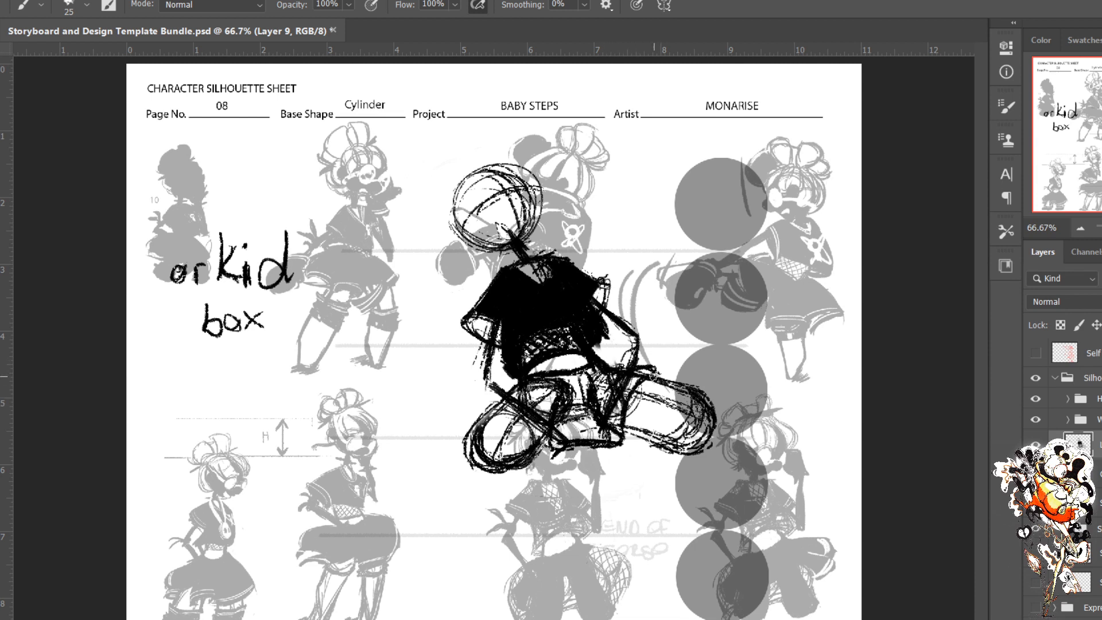
drag(650, 372, 639, 443)
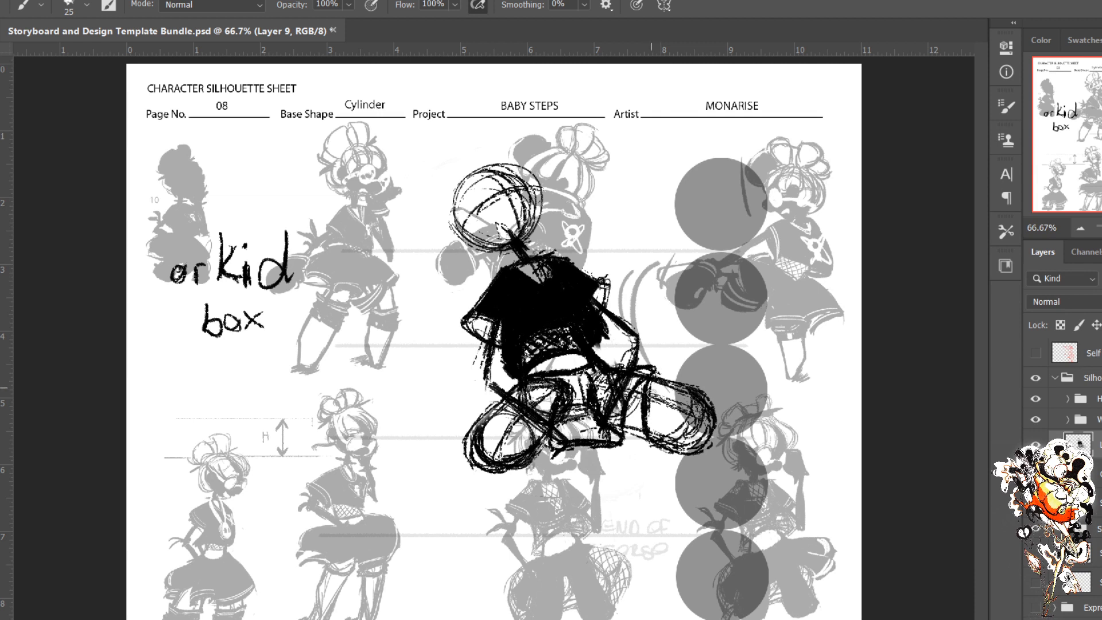
drag(651, 372, 666, 437)
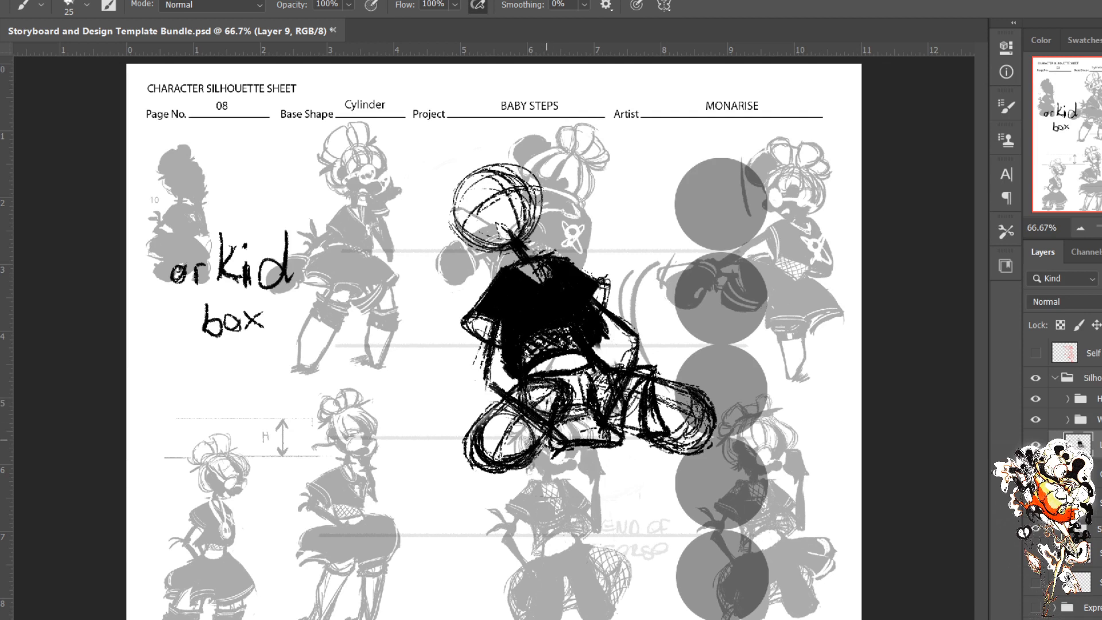
drag(495, 456, 540, 429)
key(ctrl+z)
key(ctrl+z)
Step: Draw a large rectangular sign frame over the upper grey circles and the faded figure beside them
mouse_move(816, 164)
mouse_down()
mouse_move(693, 163)
mouse_move(707, 321)
mouse_up()
drag(825, 311, 709, 304)
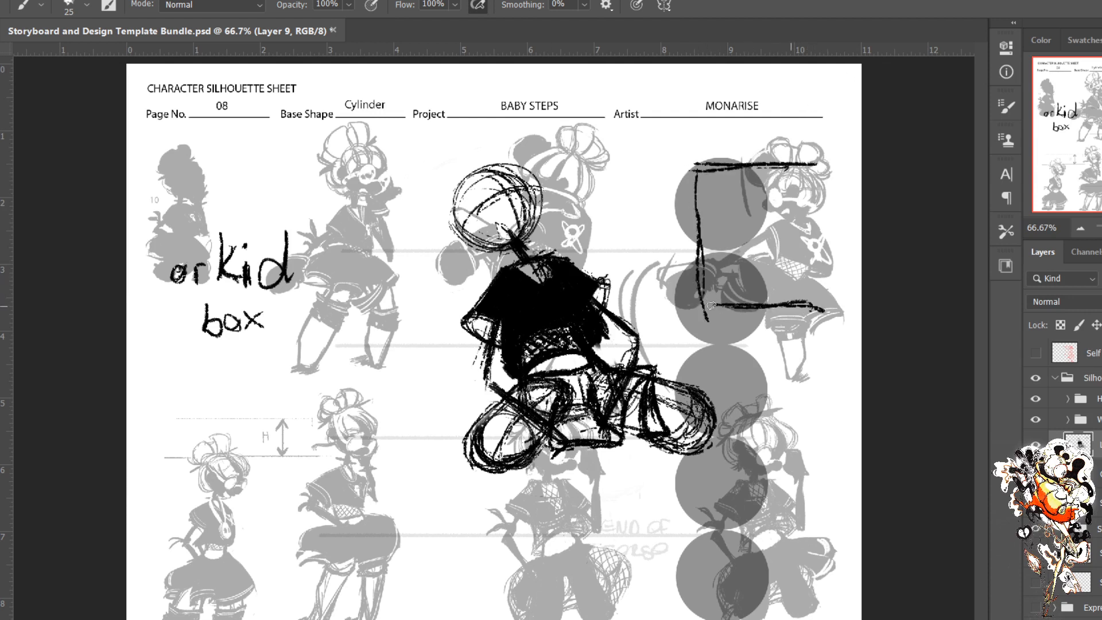
mouse_move(822, 175)
mouse_down()
mouse_move(827, 318)
mouse_move(826, 167)
mouse_move(706, 163)
mouse_move(705, 293)
mouse_move(806, 297)
mouse_up()
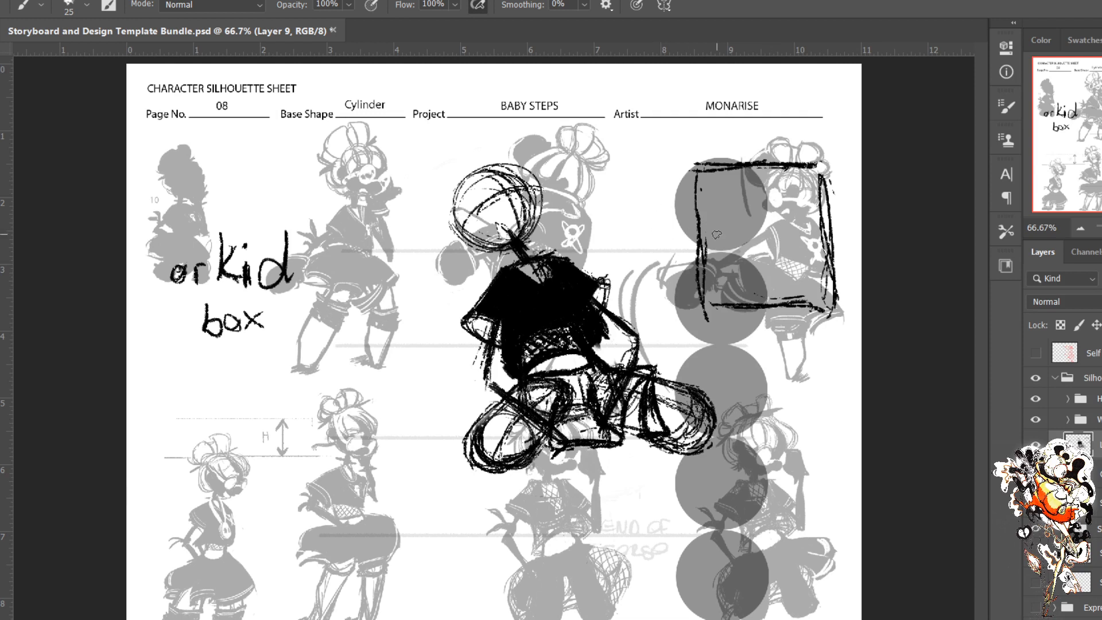
Step: Handwrite "WOW! ART BOOM" on three lines inside the rectangular frame
mouse_move(736, 248)
mouse_down()
mouse_move(756, 247)
mouse_move(755, 236)
mouse_up()
mouse_move(762, 240)
mouse_down()
mouse_move(768, 218)
mouse_move(778, 240)
mouse_move(799, 212)
mouse_up()
drag(788, 215, 789, 241)
mouse_move(726, 265)
mouse_down()
mouse_move(724, 293)
mouse_move(757, 272)
mouse_move(806, 264)
mouse_move(825, 280)
mouse_up()
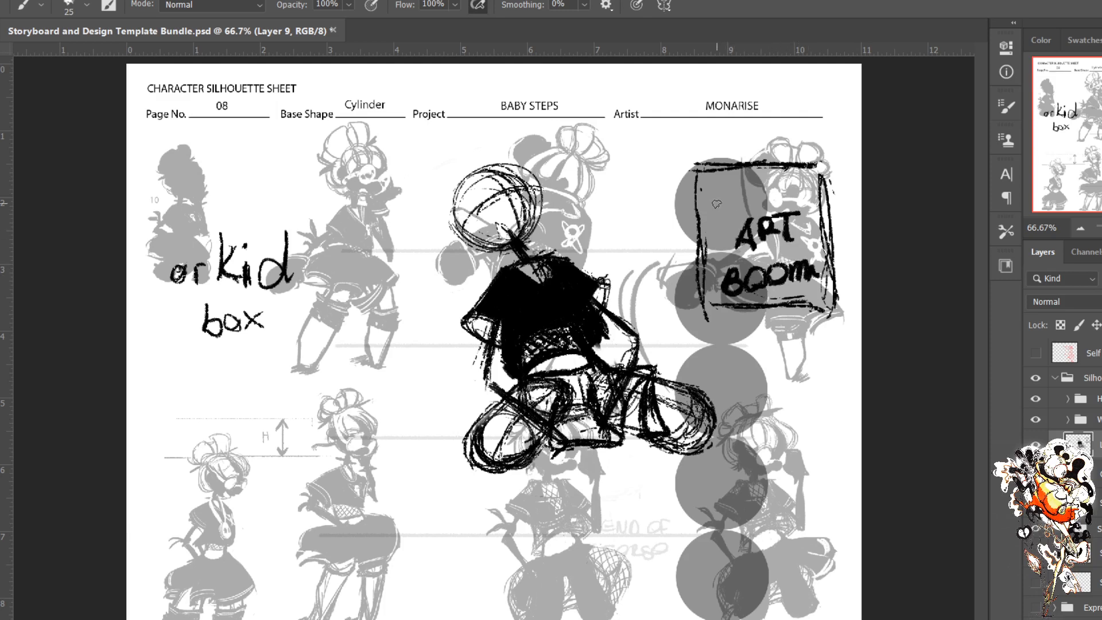
drag(705, 189, 739, 187)
drag(744, 185, 797, 187)
click(796, 195)
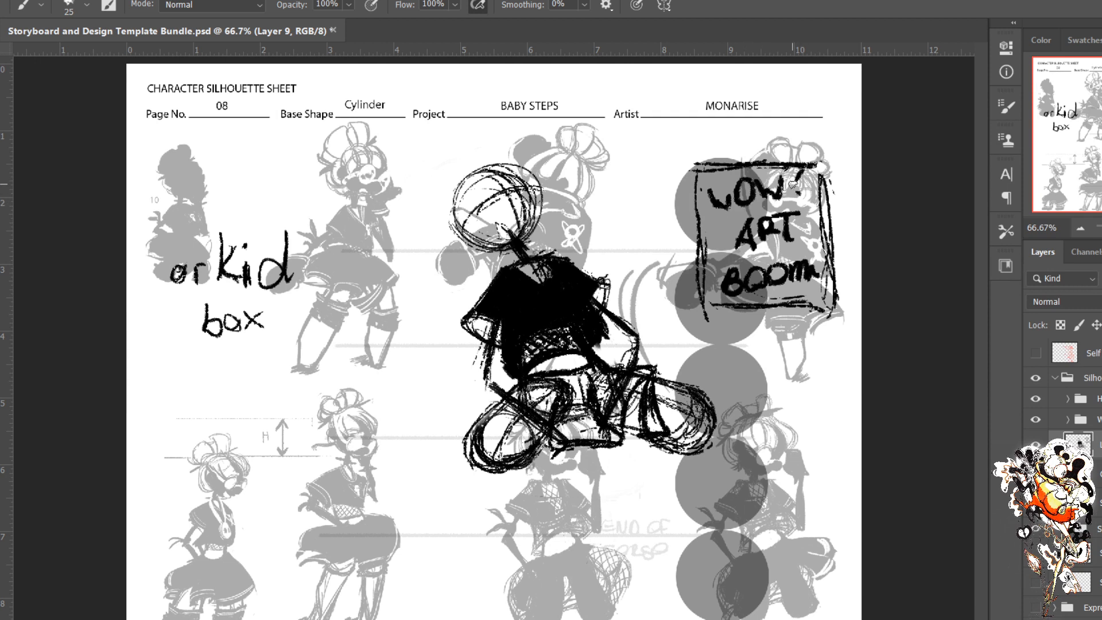
Step: Draw a stick figure beside the lettered frame with its arms reaching toward it
mouse_move(650, 195)
mouse_down()
mouse_move(676, 265)
mouse_move(688, 264)
mouse_move(671, 231)
mouse_move(687, 213)
mouse_up()
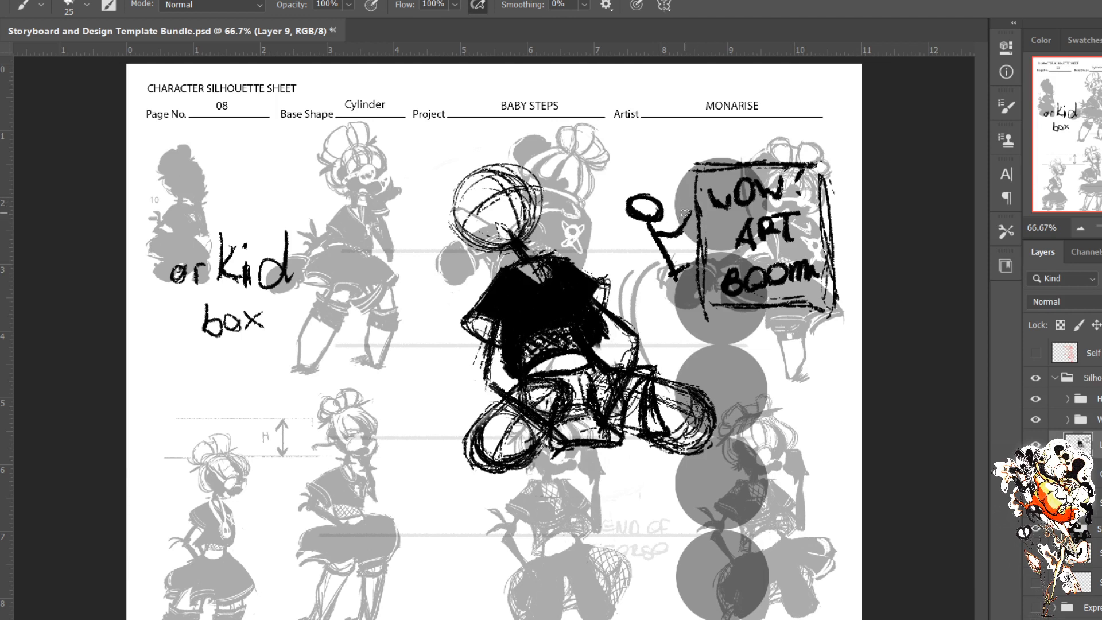
drag(687, 266, 713, 275)
mouse_move(672, 272)
mouse_down()
mouse_move(649, 305)
mouse_move(654, 322)
mouse_up()
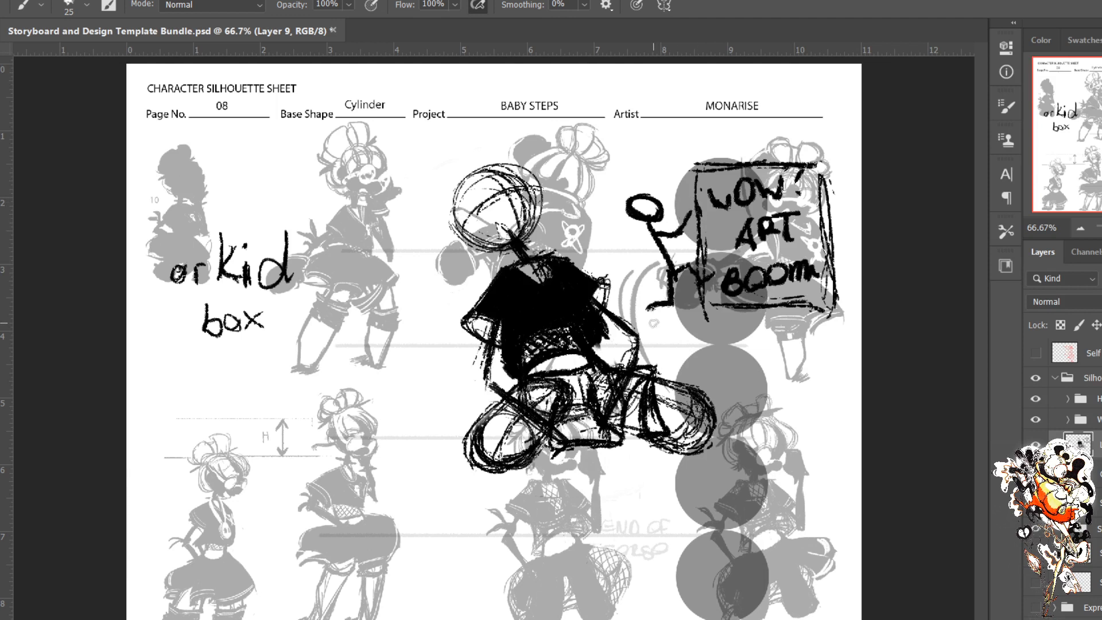
drag(650, 241, 661, 230)
Step: Erase the lettered frame and the stick figure with a size 100 eraser
key(e)
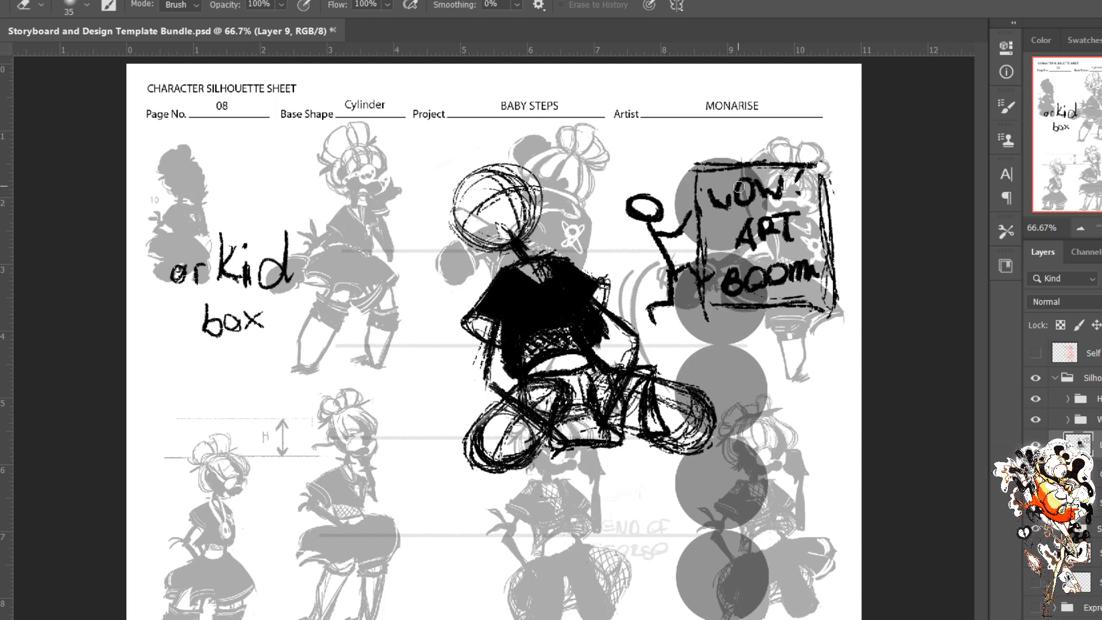
mouse_move(784, 195)
mouse_down()
mouse_move(822, 259)
mouse_move(757, 293)
mouse_move(730, 185)
mouse_move(685, 171)
mouse_move(653, 246)
mouse_move(667, 312)
mouse_move(655, 295)
mouse_move(691, 301)
mouse_move(656, 236)
mouse_move(645, 172)
mouse_up()
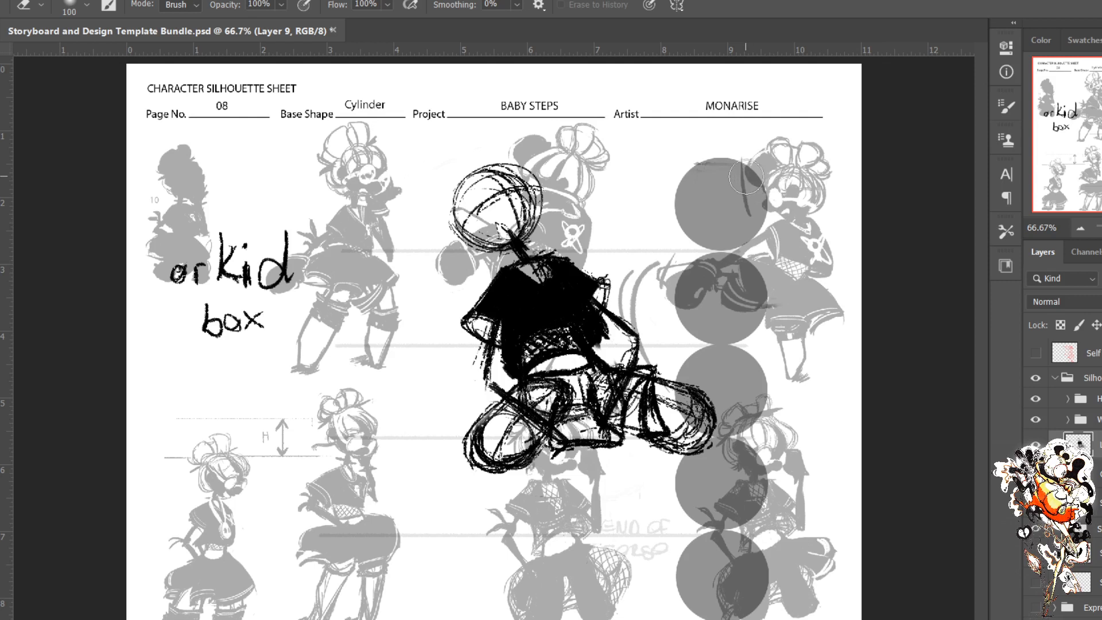
Step: Handwrite "Social" and "Email" over the upper grey circles, underline "Email" and write "Social" again beneath it
key(b)
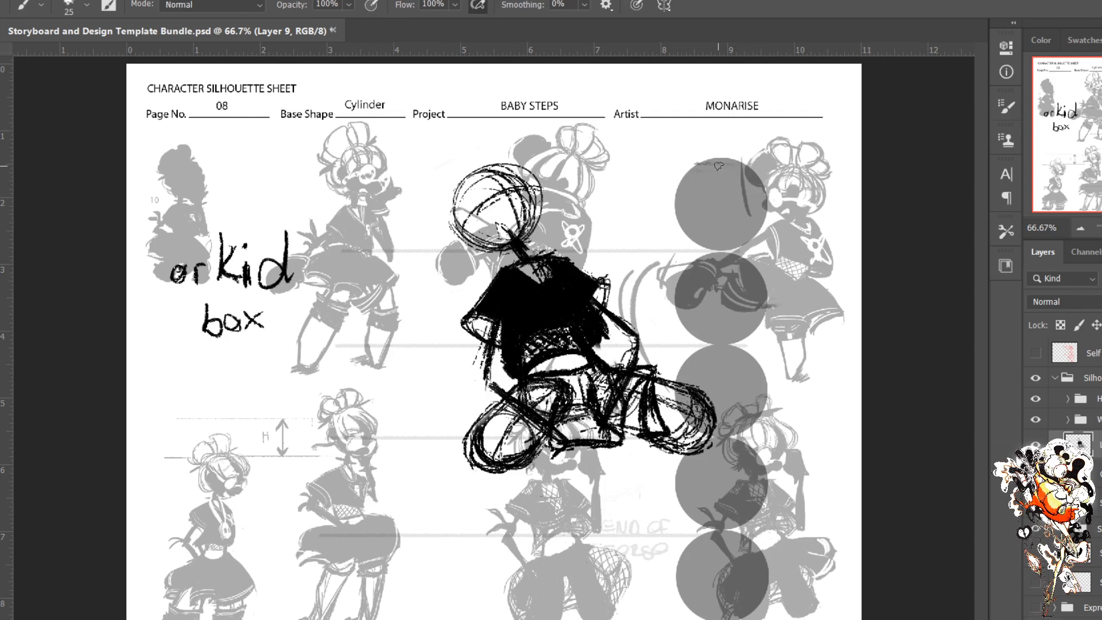
mouse_move(722, 164)
mouse_down()
mouse_move(738, 183)
mouse_move(773, 170)
mouse_up()
drag(769, 161, 820, 138)
drag(728, 231, 711, 268)
mouse_move(740, 252)
mouse_down()
mouse_move(801, 241)
mouse_move(807, 224)
mouse_move(817, 232)
mouse_up()
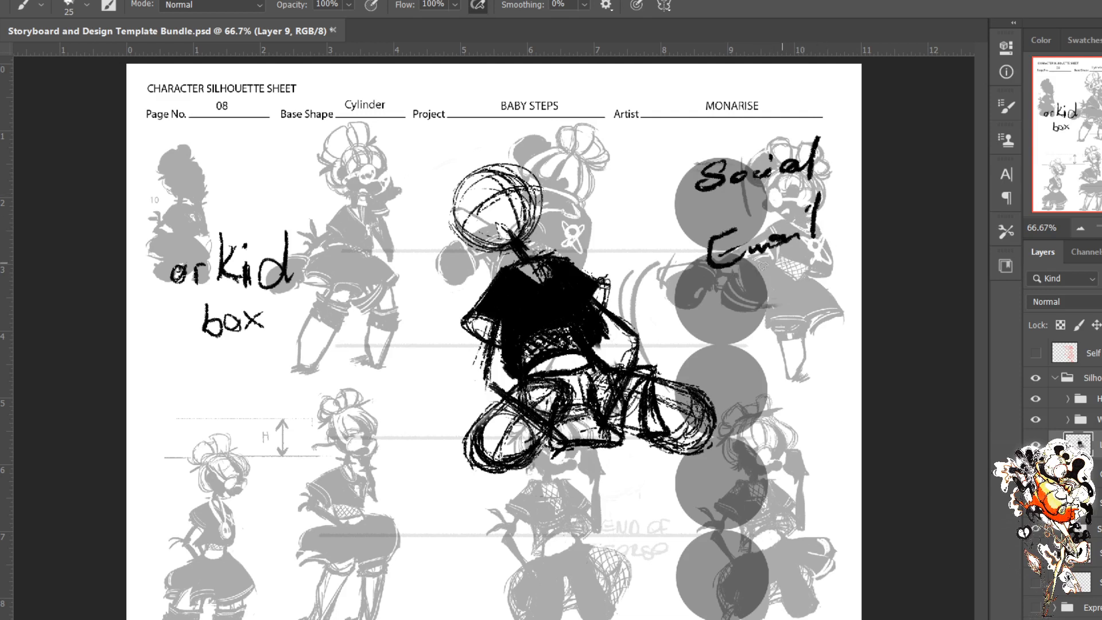
drag(740, 269, 845, 248)
mouse_move(750, 295)
mouse_down()
mouse_move(723, 327)
mouse_move(849, 298)
mouse_up()
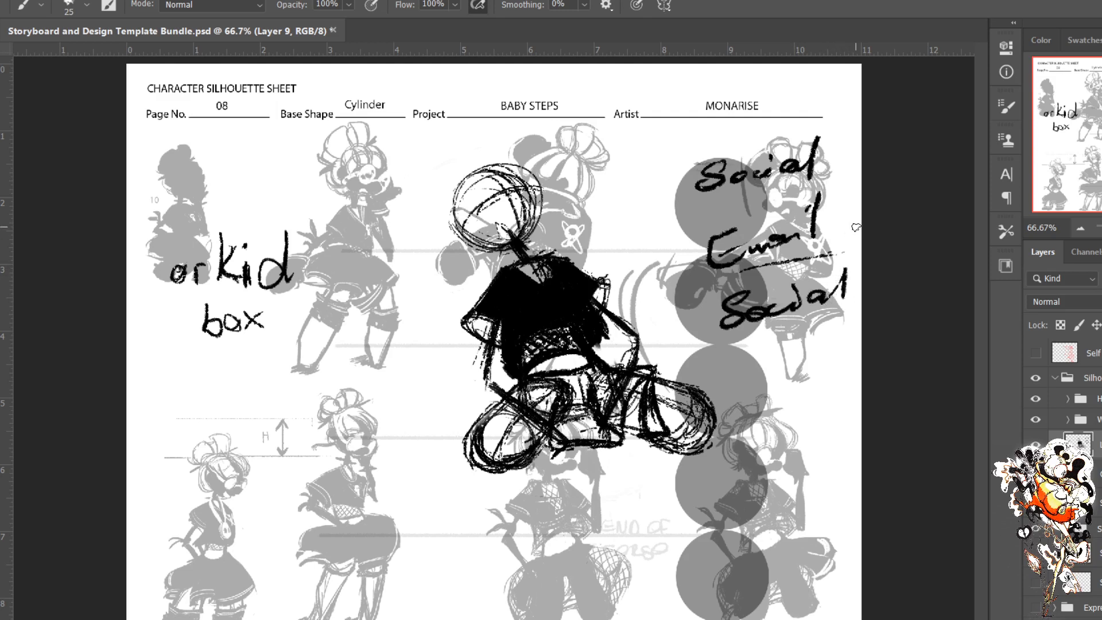
Step: Erase the handwritten "Social" and "Email" notes and their dividing line
key(e)
mouse_move(812, 144)
mouse_down()
mouse_move(843, 325)
mouse_move(803, 224)
mouse_move(781, 299)
mouse_move(720, 184)
mouse_move(726, 276)
mouse_up()
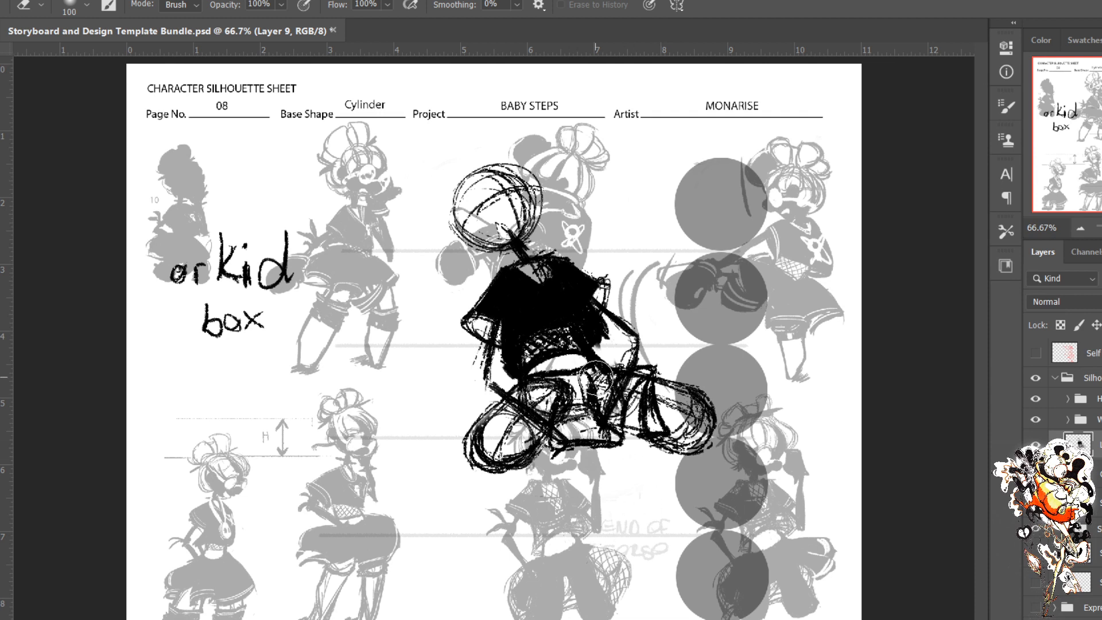
Step: Draw the clothing's folds over the bent leg, extending its outer edge to a pointed tip past the knee
key(b)
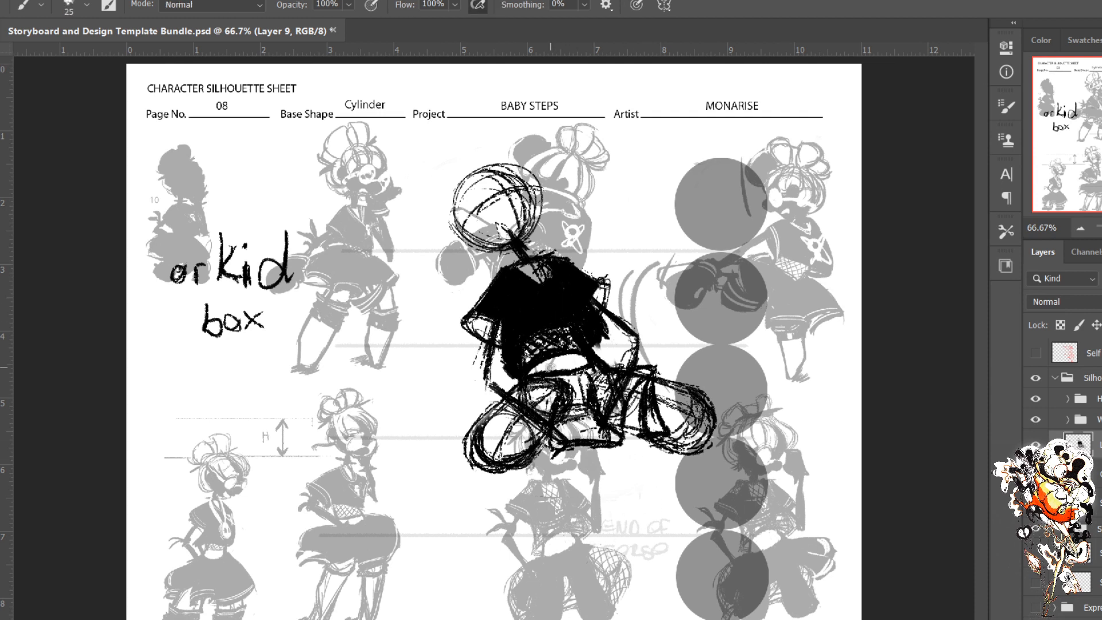
mouse_move(535, 426)
mouse_down()
mouse_move(506, 431)
mouse_move(500, 455)
mouse_move(528, 431)
mouse_move(505, 416)
mouse_move(523, 417)
mouse_move(494, 404)
mouse_move(565, 393)
mouse_move(546, 384)
mouse_move(491, 411)
mouse_move(561, 392)
mouse_up()
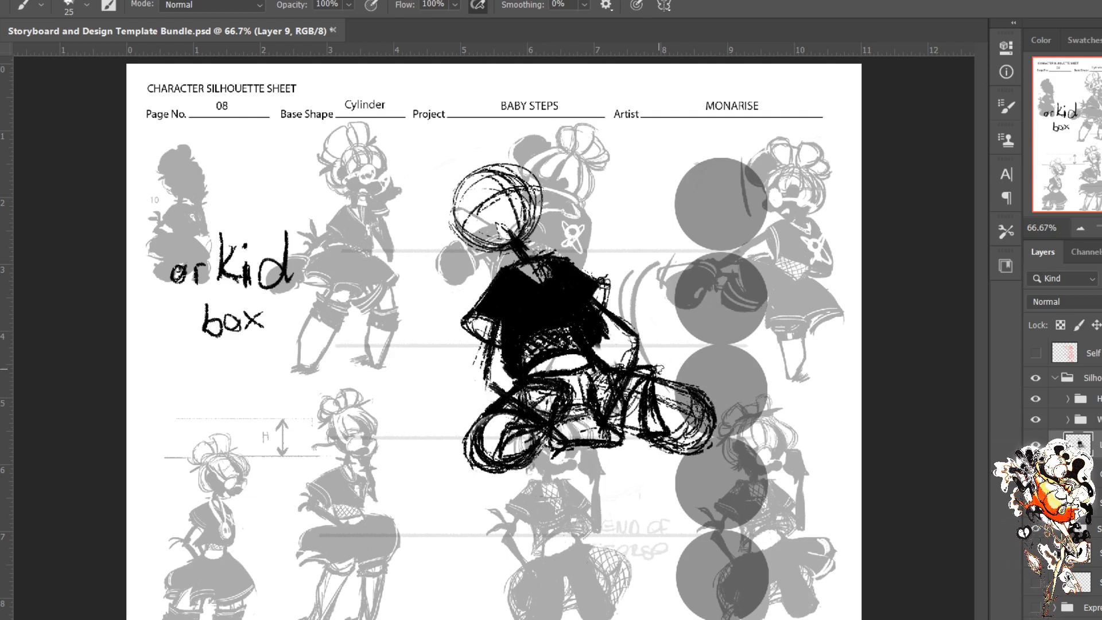
mouse_move(660, 378)
mouse_down()
mouse_move(677, 376)
mouse_move(646, 367)
mouse_move(658, 367)
mouse_up()
mouse_move(504, 384)
mouse_down()
mouse_move(454, 429)
mouse_move(470, 438)
mouse_move(462, 414)
mouse_move(445, 424)
mouse_up()
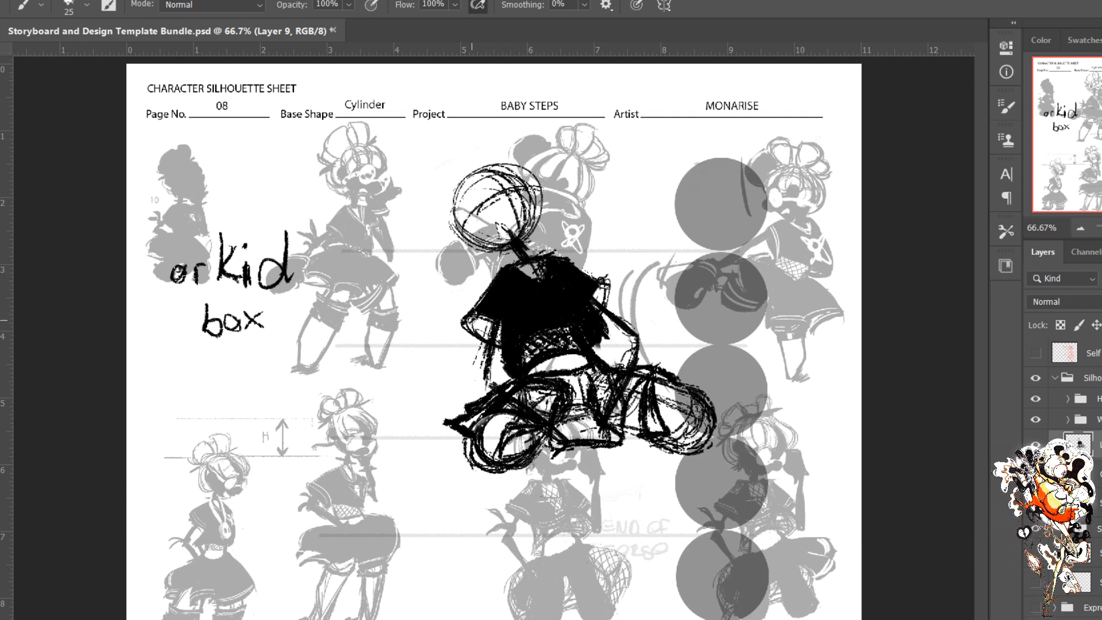
Step: Thicken the openings of both shirt sleeves and the collar around the neck
drag(468, 325, 485, 333)
drag(609, 275, 605, 311)
mouse_move(520, 245)
mouse_down()
mouse_move(531, 257)
mouse_move(516, 272)
mouse_move(522, 255)
mouse_move(536, 259)
mouse_up()
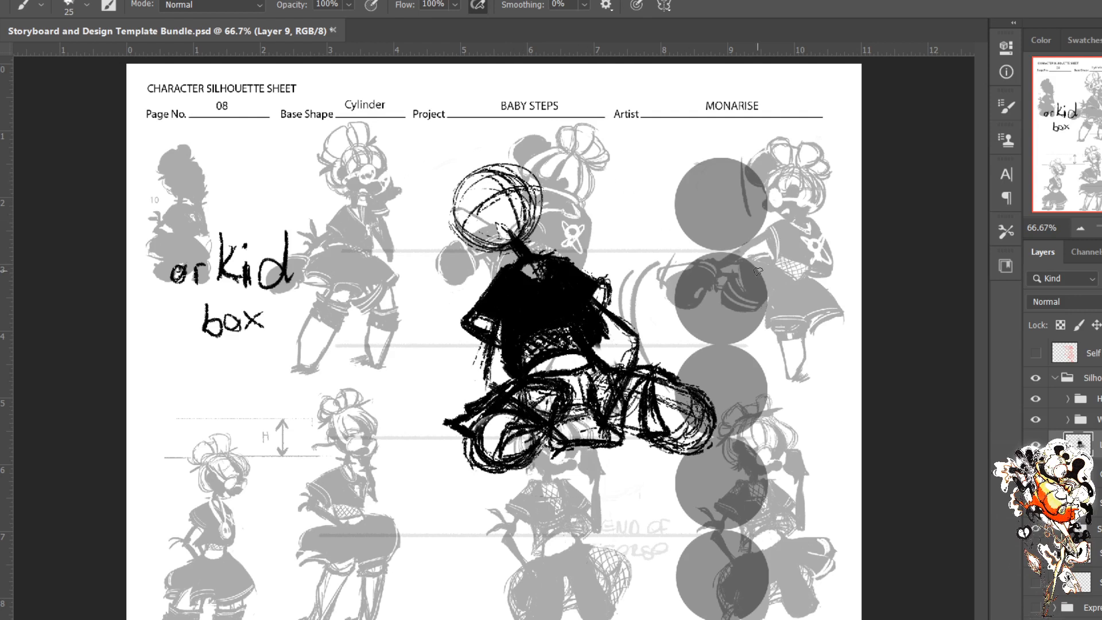
Step: Thicken the round head outline and draw a curved centre guideline down the face
drag(493, 172, 526, 183)
mouse_move(511, 178)
mouse_down()
mouse_move(515, 169)
mouse_move(530, 187)
mouse_move(525, 179)
mouse_move(540, 232)
mouse_move(531, 202)
mouse_up()
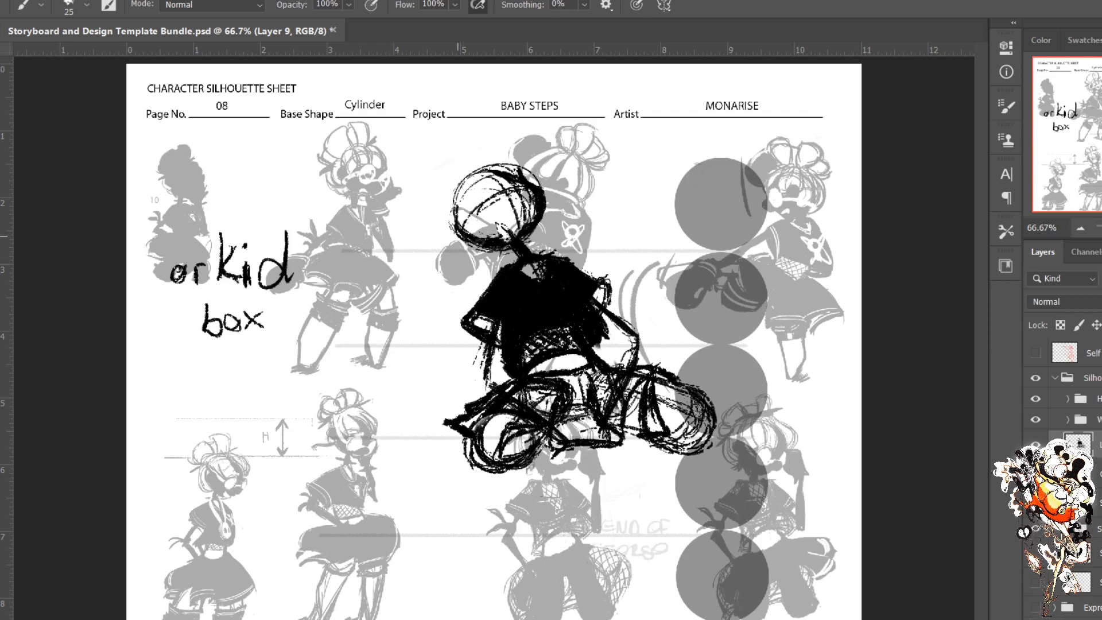
mouse_move(467, 198)
mouse_down()
mouse_move(473, 235)
mouse_move(499, 165)
mouse_up()
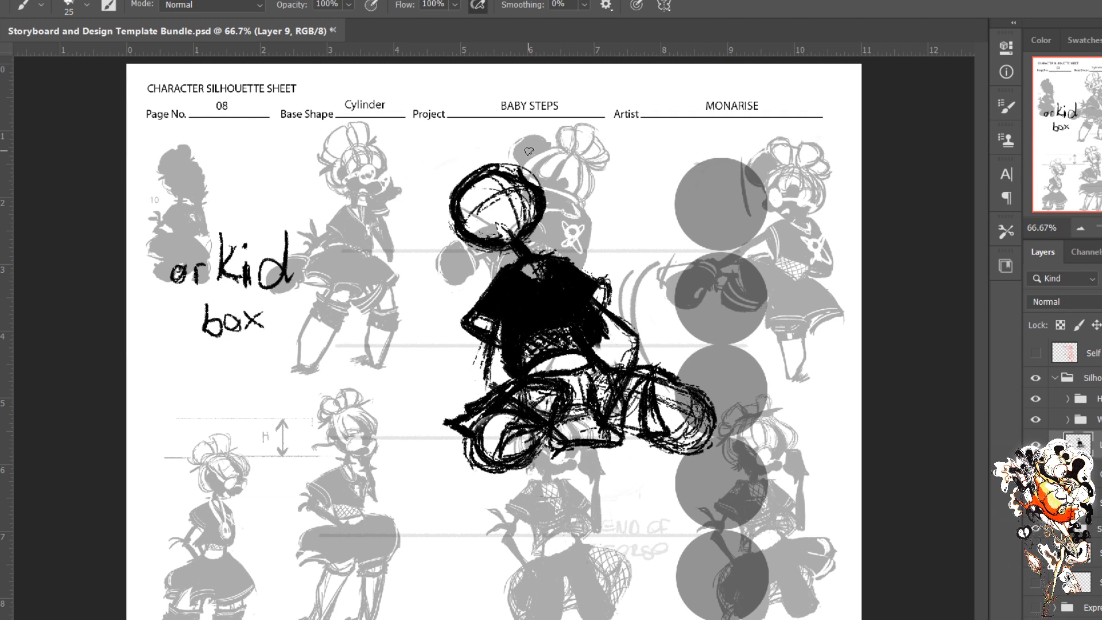
mouse_move(496, 176)
mouse_down()
mouse_move(521, 233)
mouse_move(514, 201)
mouse_up()
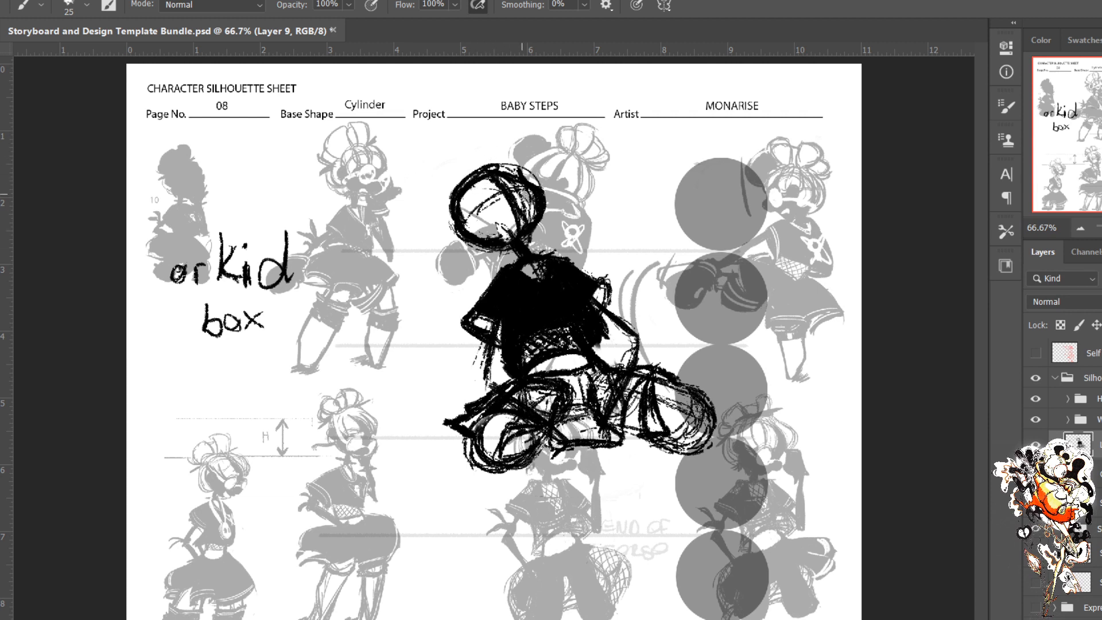
drag(464, 208, 523, 183)
drag(466, 212, 538, 168)
drag(467, 226, 536, 177)
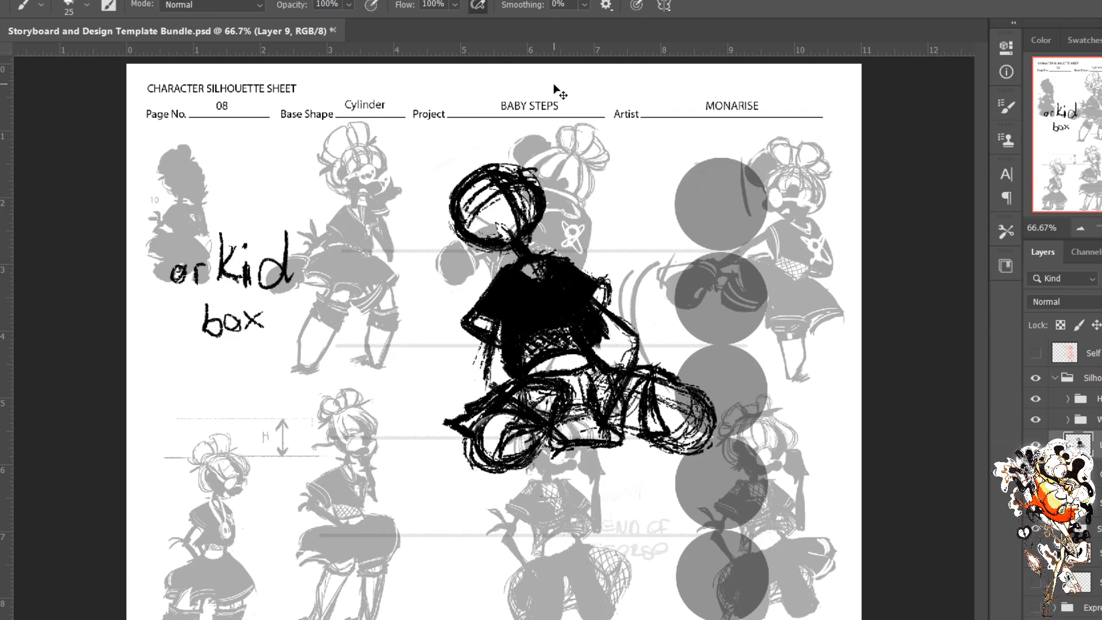
key(ctrl+z)
key(ctrl+z)
key(ctrl+z)
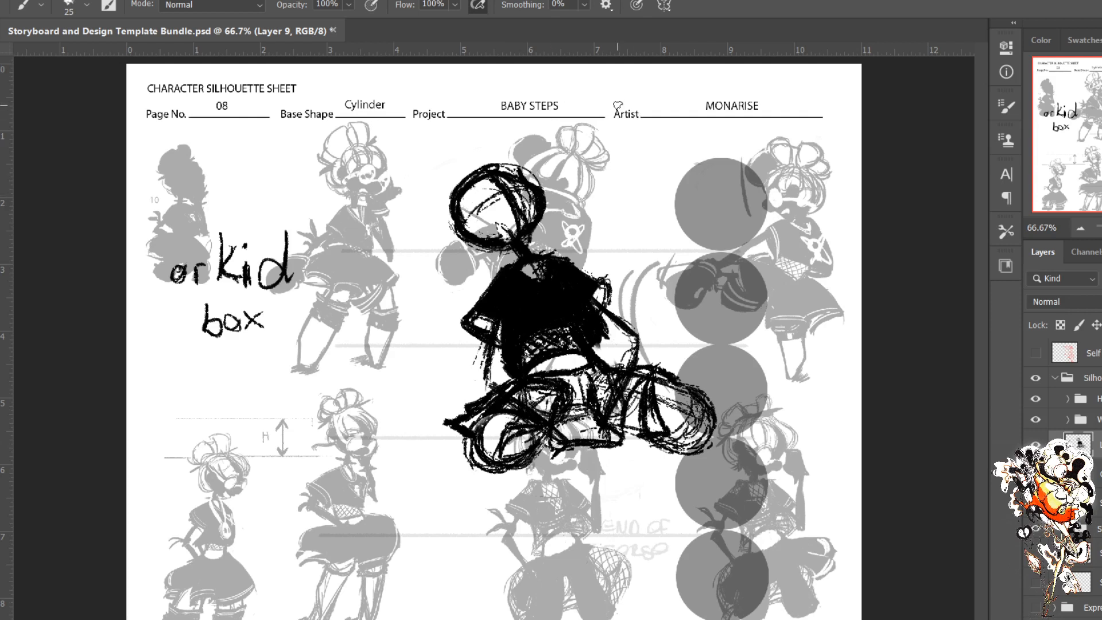
Step: Draw a curved guideline across the face and a small rounded ear on the outer side of the head
drag(464, 229, 529, 187)
drag(457, 216, 459, 240)
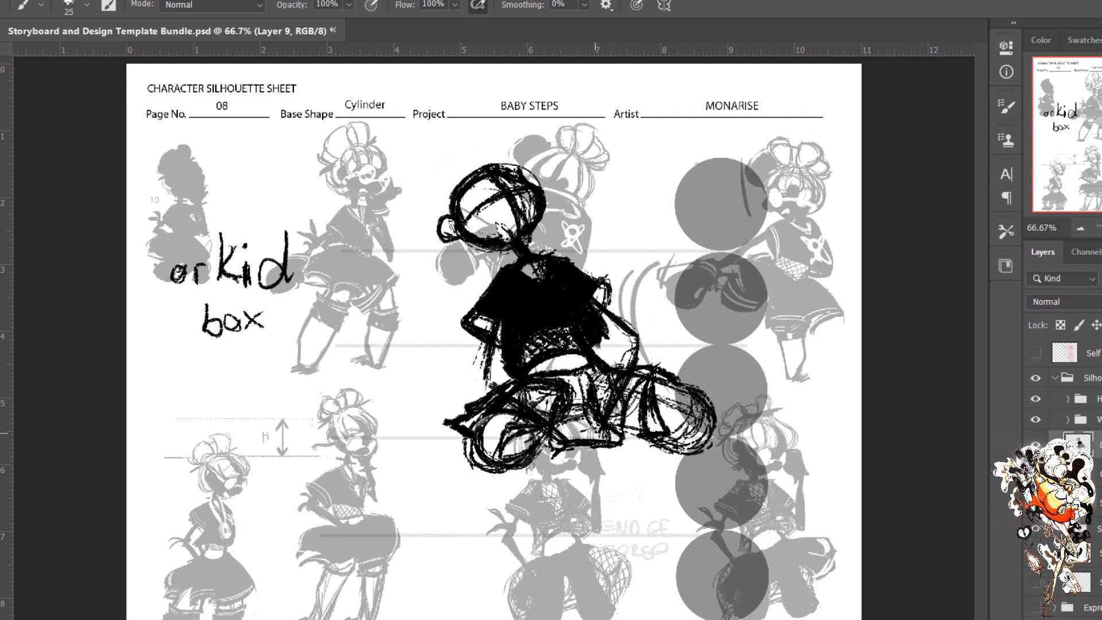
Step: Fill the seated figure's skirt and leg clothing with solid black, from the waist out to both knees
mouse_move(597, 433)
mouse_down()
mouse_move(608, 439)
mouse_move(591, 436)
mouse_move(584, 403)
mouse_move(585, 436)
mouse_move(579, 407)
mouse_move(595, 415)
mouse_move(587, 379)
mouse_move(588, 396)
mouse_move(568, 389)
mouse_move(583, 376)
mouse_move(564, 378)
mouse_up()
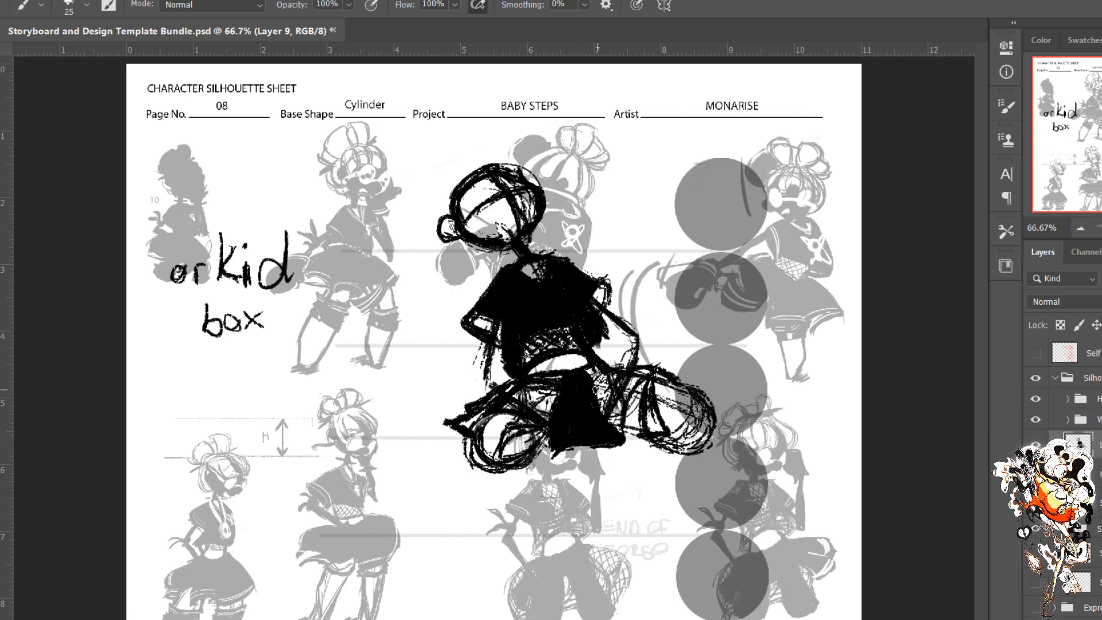
mouse_move(641, 392)
mouse_down()
mouse_move(653, 431)
mouse_move(650, 381)
mouse_move(626, 389)
mouse_move(621, 415)
mouse_move(601, 400)
mouse_move(614, 420)
mouse_move(598, 390)
mouse_move(615, 417)
mouse_move(636, 375)
mouse_move(608, 374)
mouse_move(608, 389)
mouse_move(613, 373)
mouse_move(595, 368)
mouse_up()
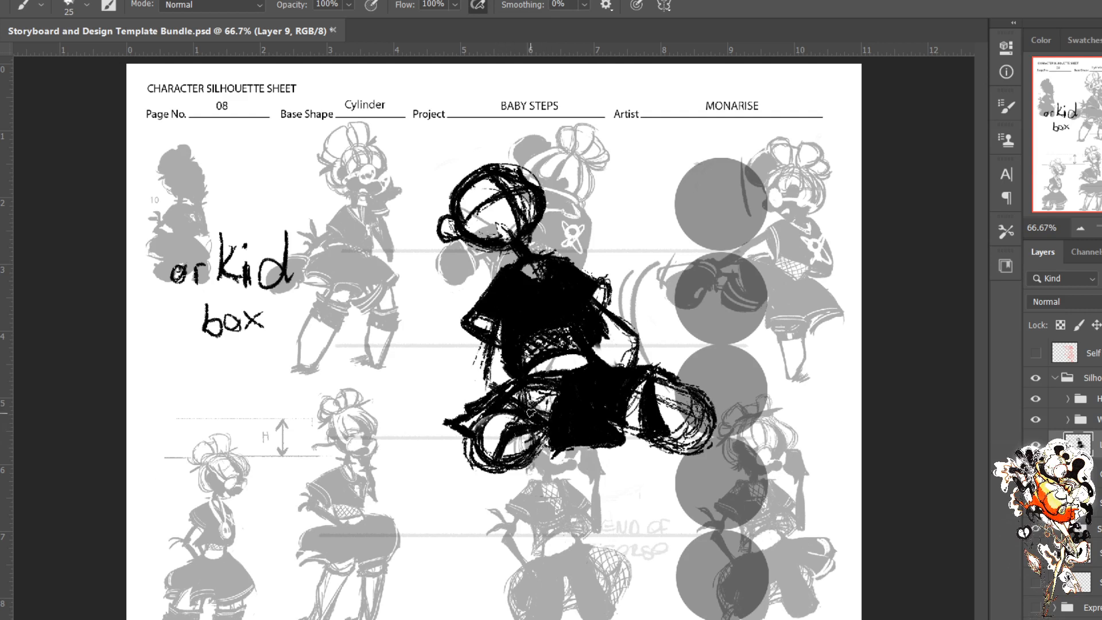
mouse_move(546, 409)
mouse_down()
mouse_move(566, 377)
mouse_move(530, 380)
mouse_move(532, 391)
mouse_move(475, 417)
mouse_move(505, 388)
mouse_up()
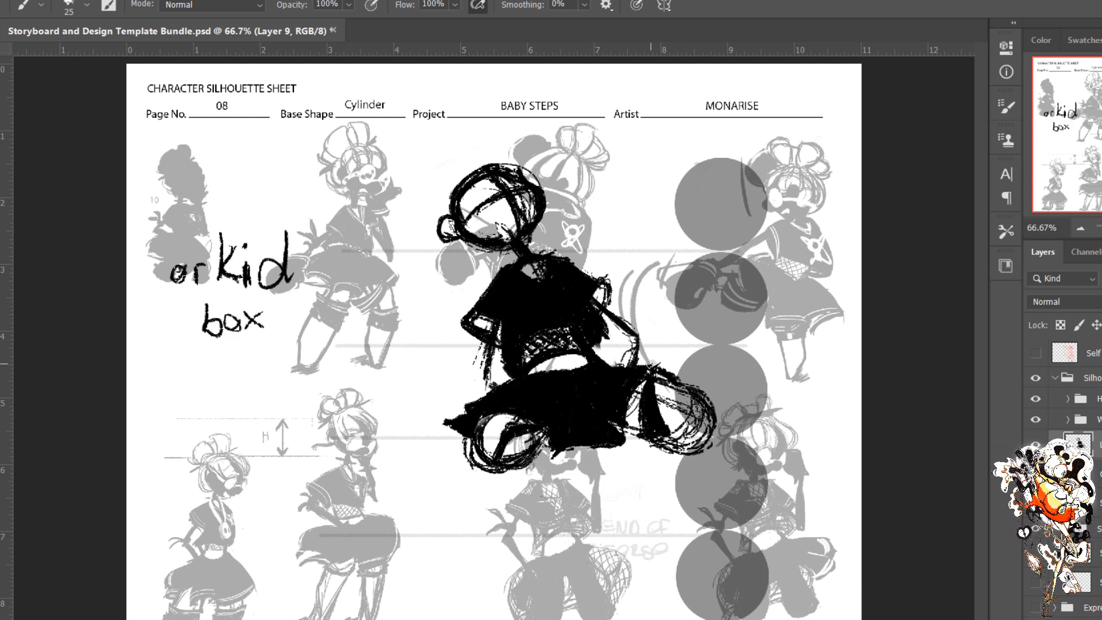
drag(653, 366, 641, 373)
Step: Hide the seated figure's sketch layer and make the Sil 10 Exploration Sheet layer active
click(1035, 444)
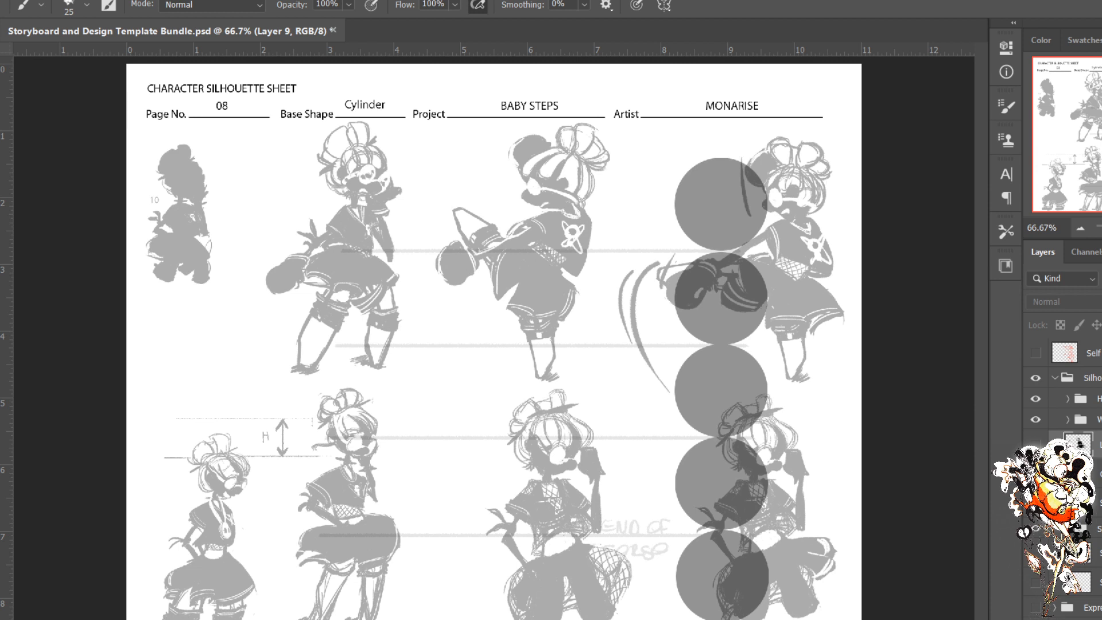
click(1095, 529)
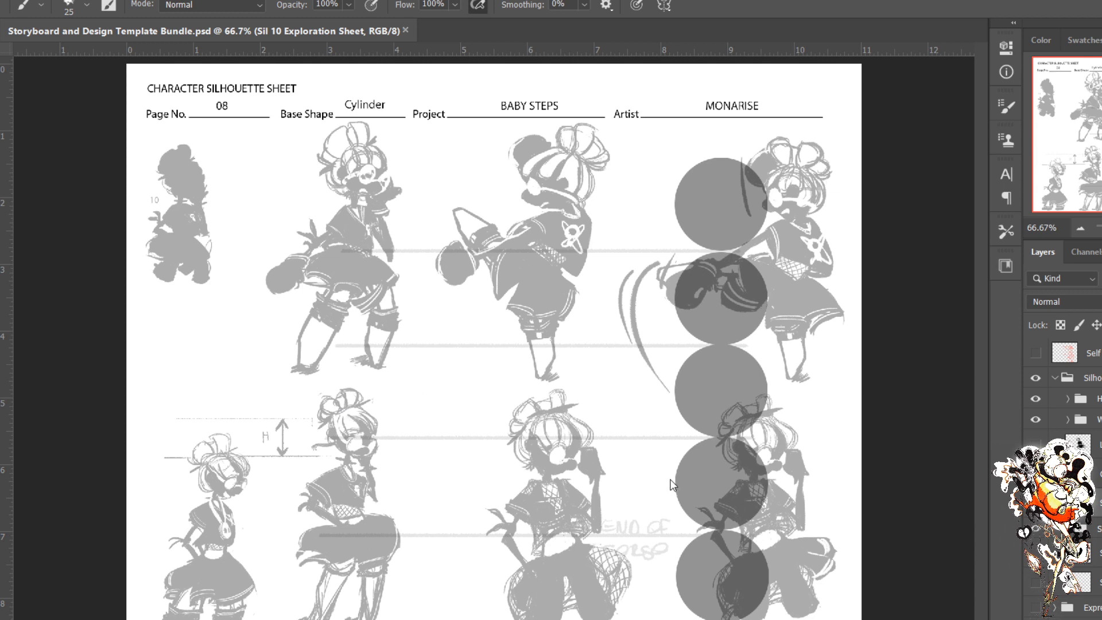
Step: Go through the other open documents to compare Pari Early Sketches.jpg with Pari Early Colour Testing.png
key(ctrl+Tab)
key(ctrl+Tab)
key(ctrl+Tab)
key(ctrl+Tab)
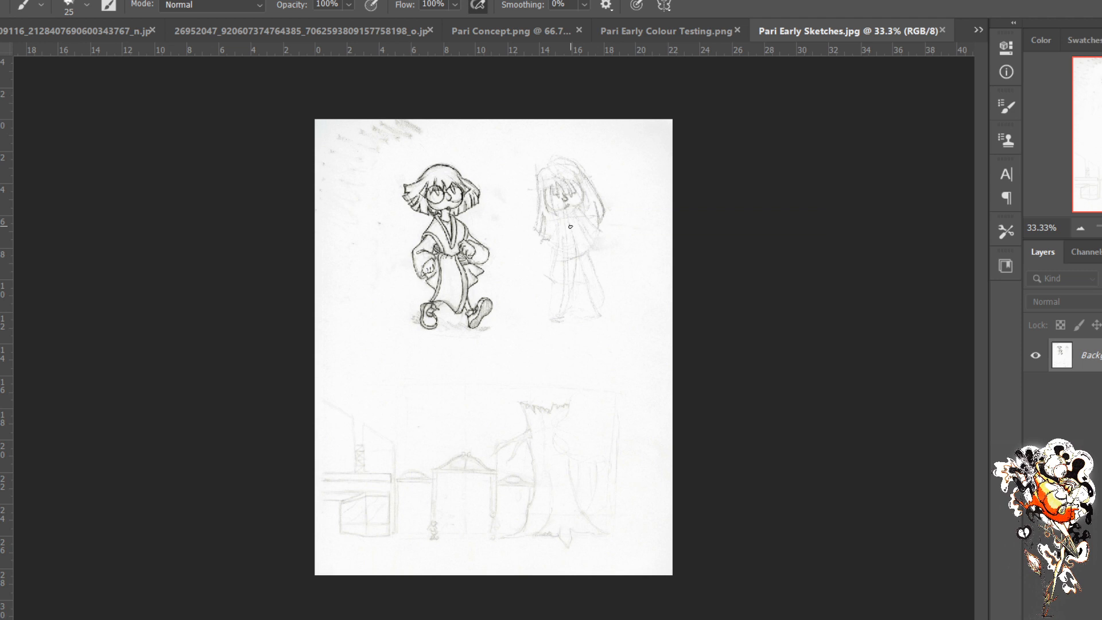
click(682, 35)
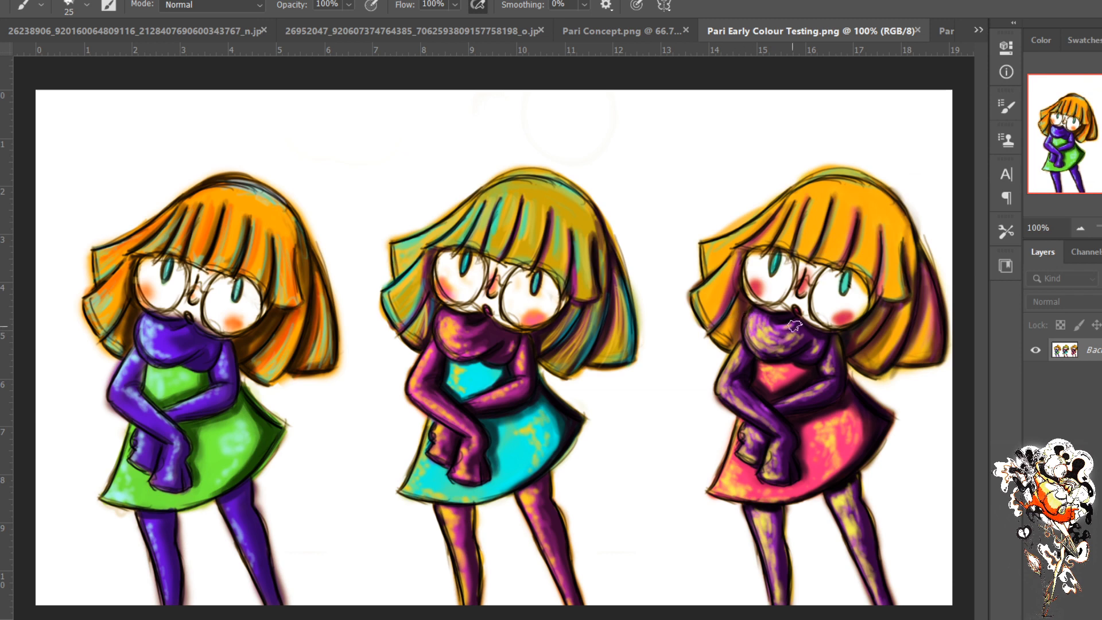
click(658, 35)
click(917, 27)
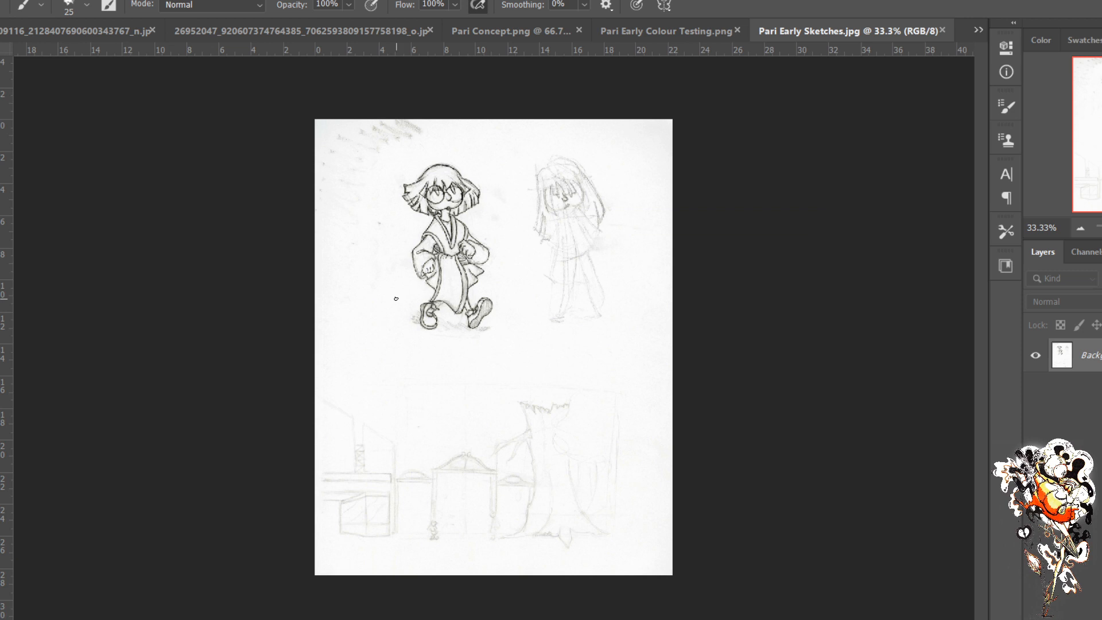
Step: Examine the gate, small statue and tree drawings in Pari Early Sketches.jpg up close, and close that file
scroll(435, 538, up, 4)
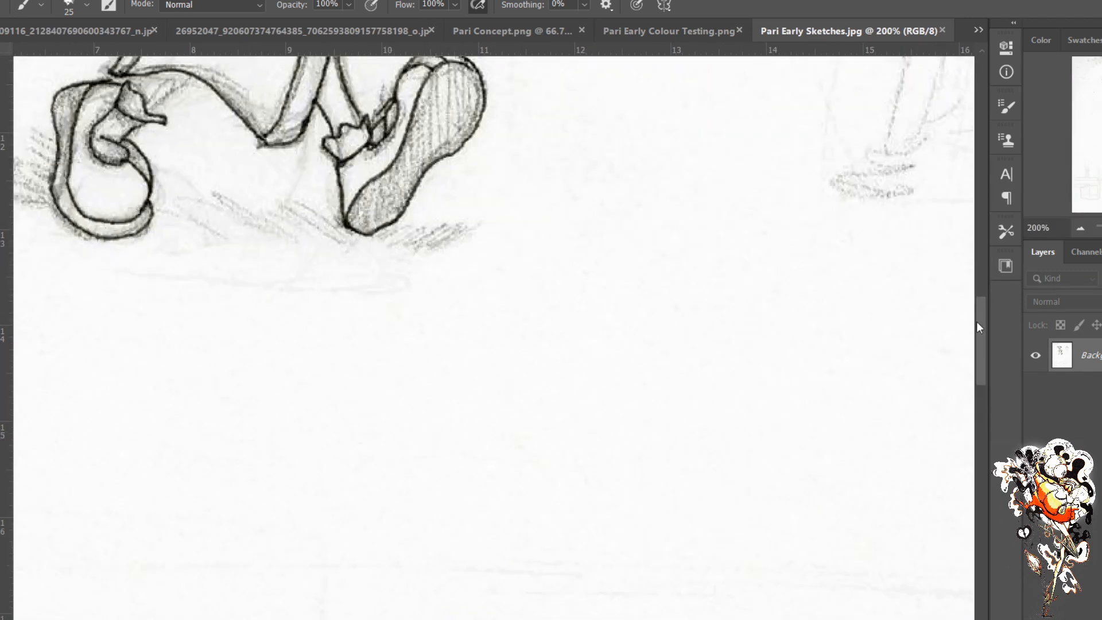
mouse_move(977, 322)
mouse_down()
mouse_move(985, 524)
mouse_move(964, 591)
mouse_move(925, 603)
mouse_move(634, 610)
mouse_move(670, 615)
mouse_move(665, 603)
mouse_move(970, 536)
mouse_up()
drag(980, 563, 986, 465)
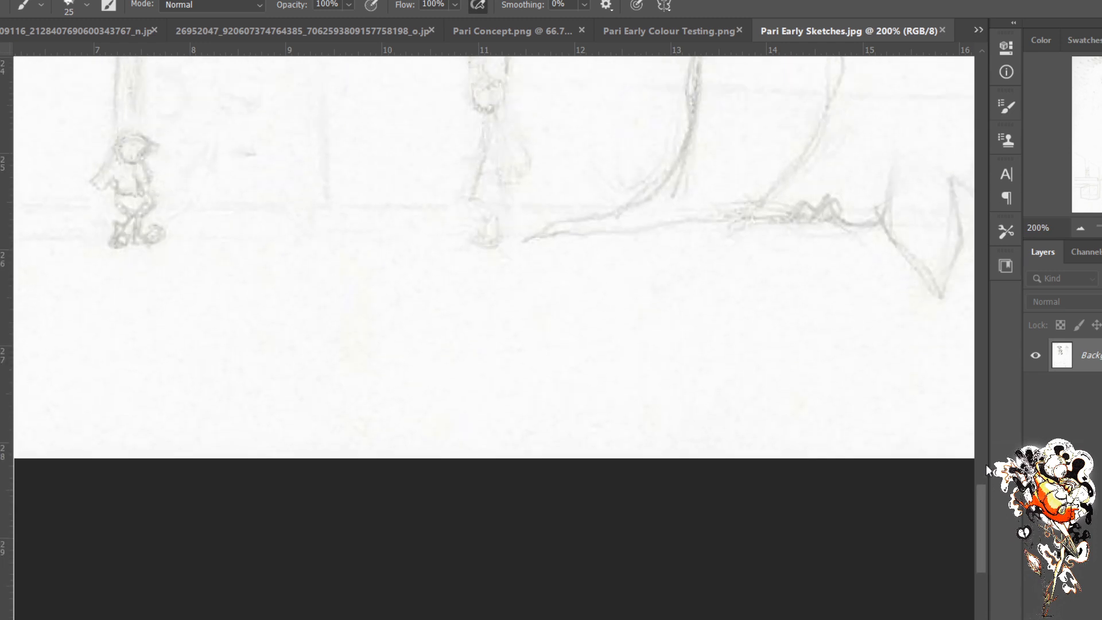
scroll(986, 469, up, 6)
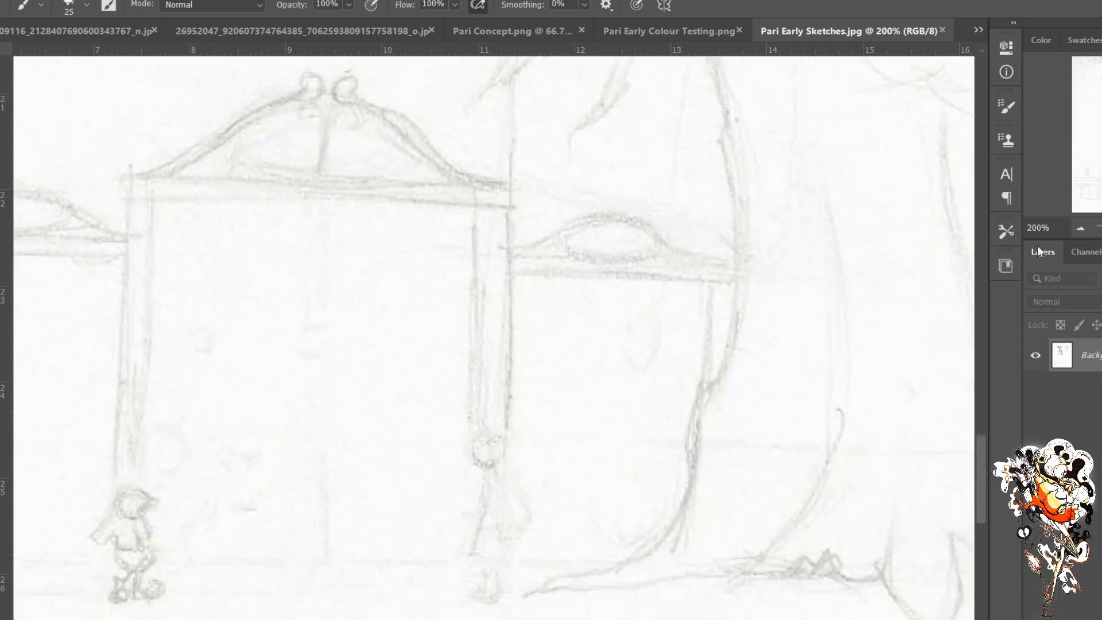
scroll(800, 433, down, 2)
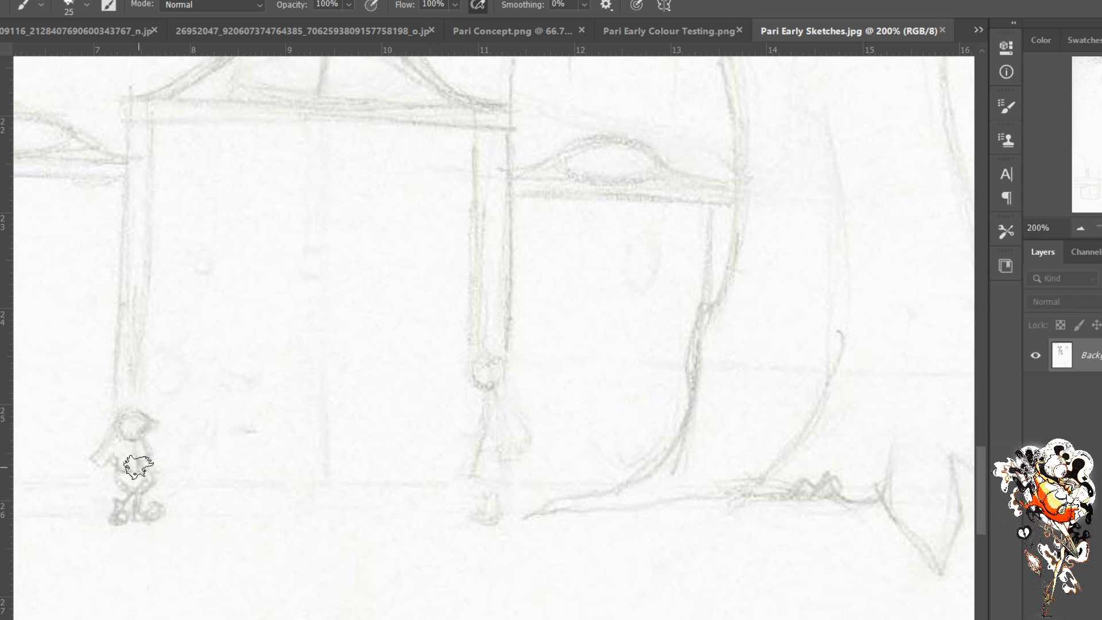
key(ctrl+0)
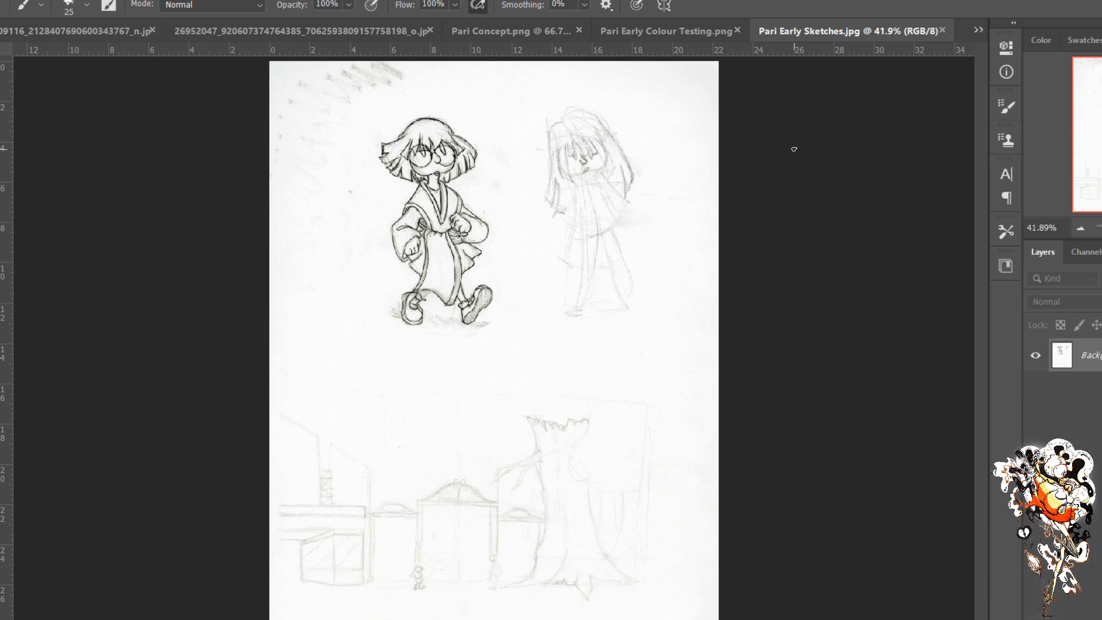
click(943, 30)
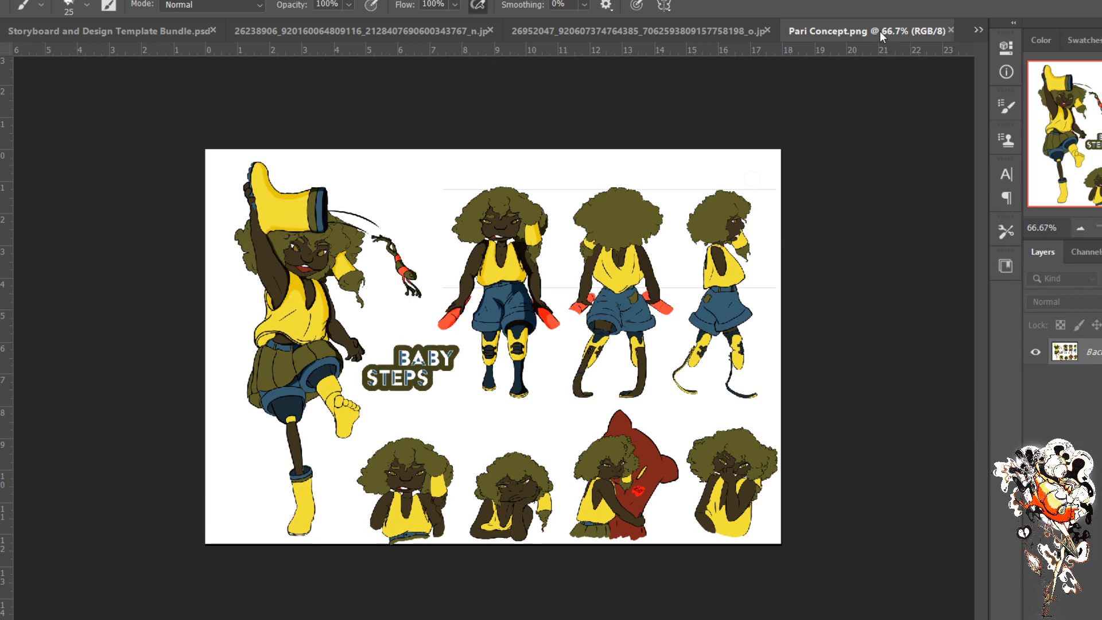
Step: Compare the orange-caped masked character on the red height chart with the red-coated hooded character
click(391, 29)
click(625, 29)
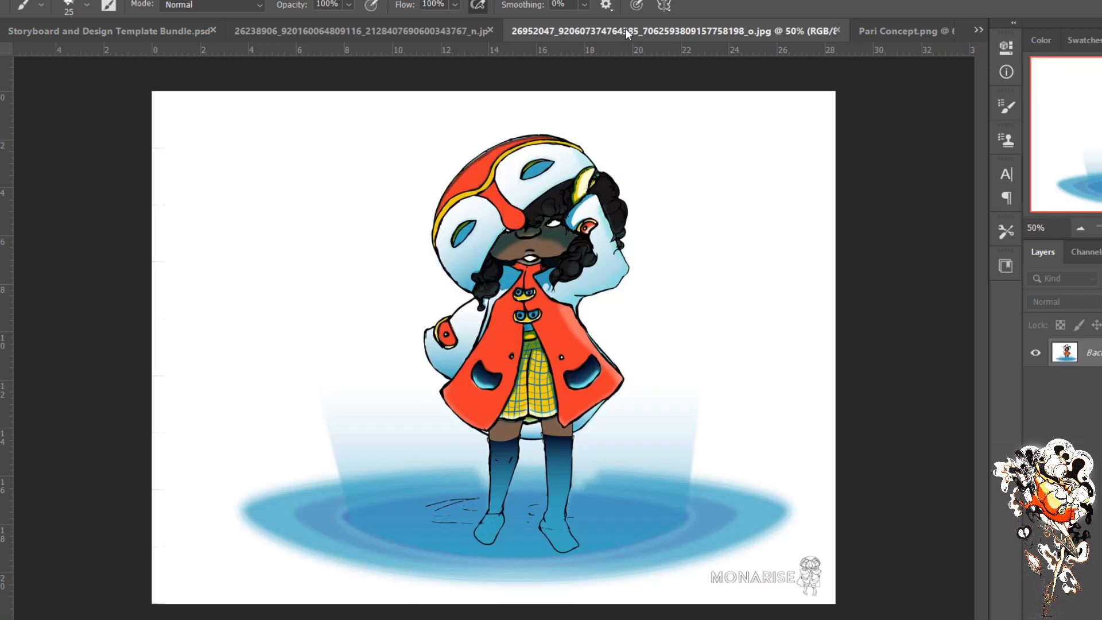
click(446, 24)
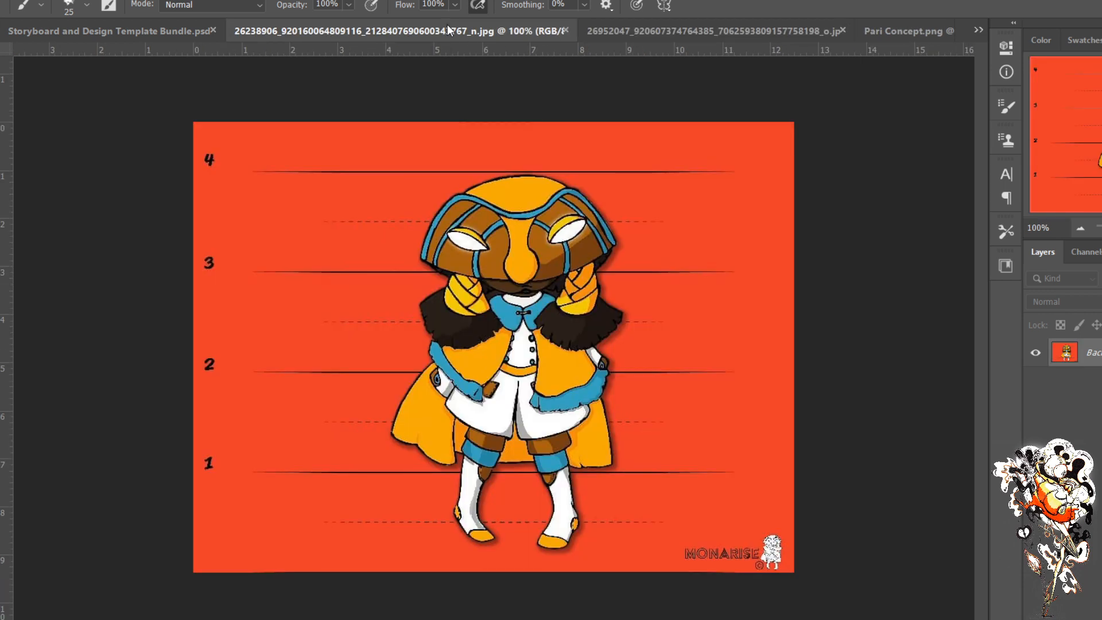
click(622, 30)
click(420, 32)
click(880, 31)
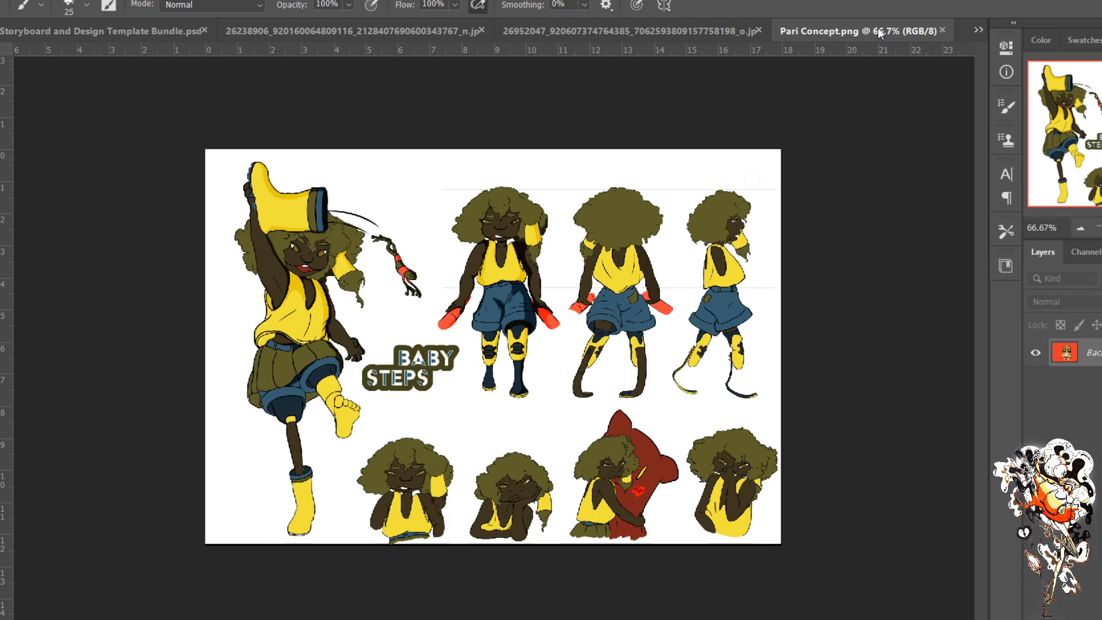
click(442, 34)
click(610, 30)
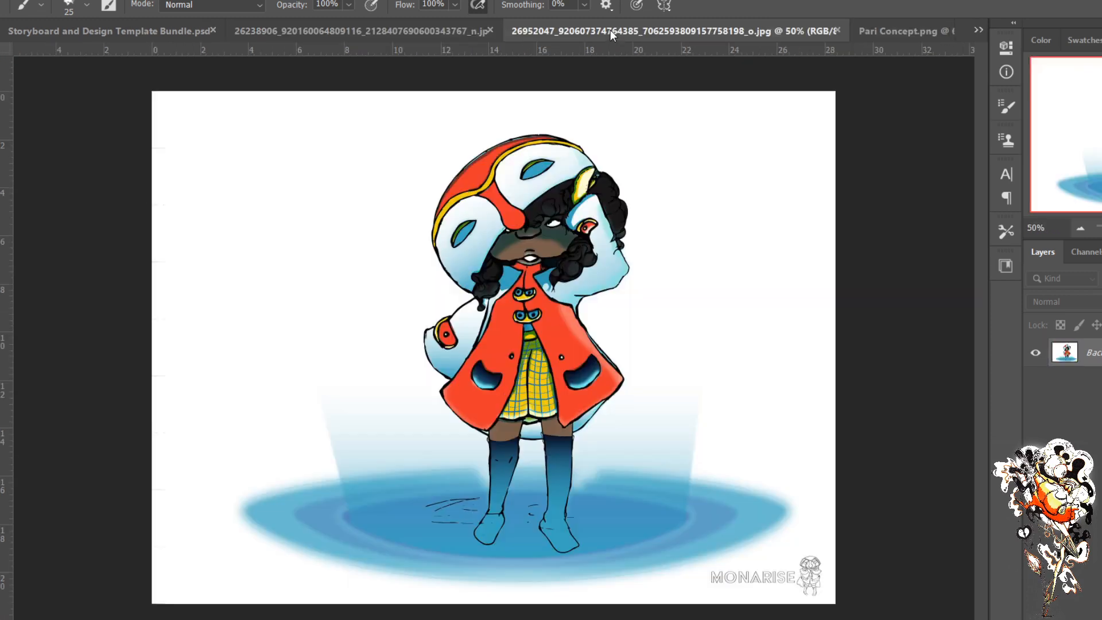
click(428, 31)
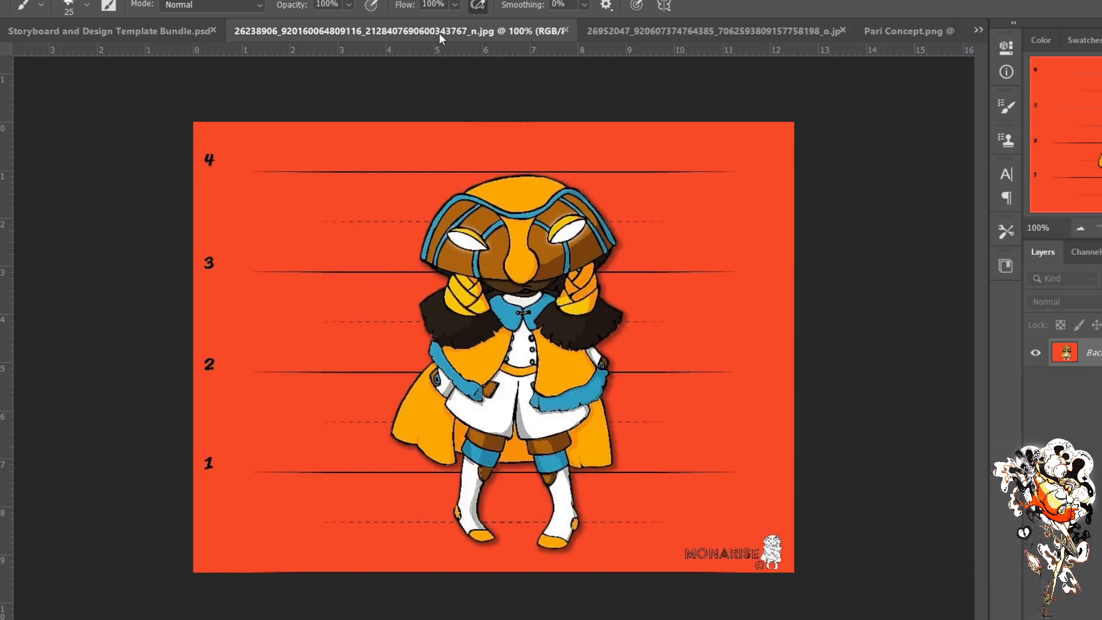
click(607, 33)
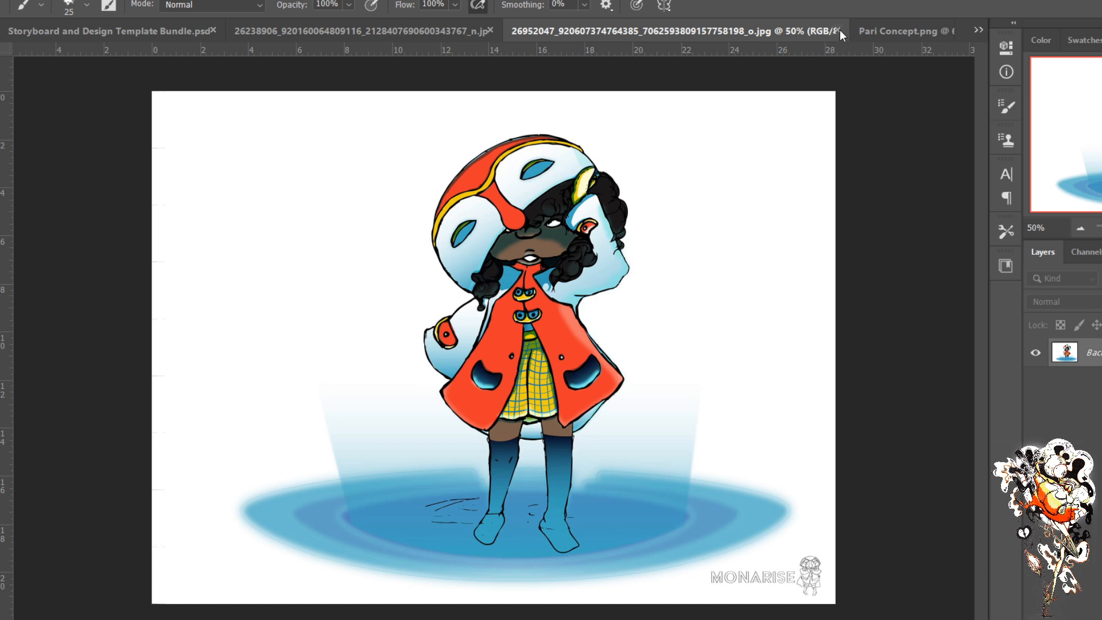
Step: Compare the poses and outfits on the Pari Concept.png sheet with the two masked character illustrations
click(867, 27)
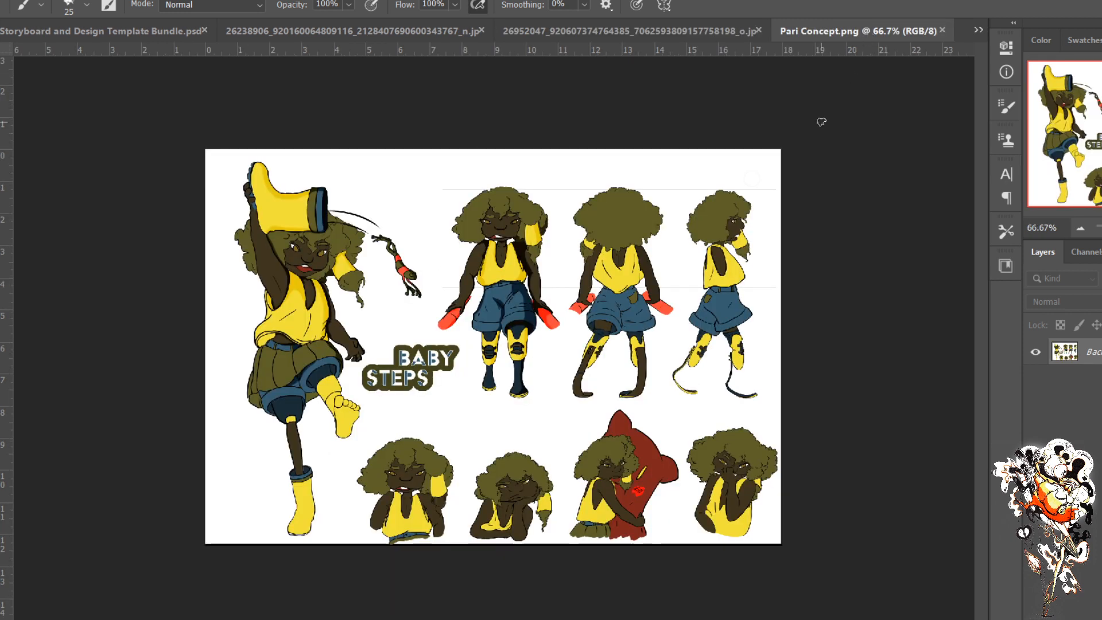
click(620, 32)
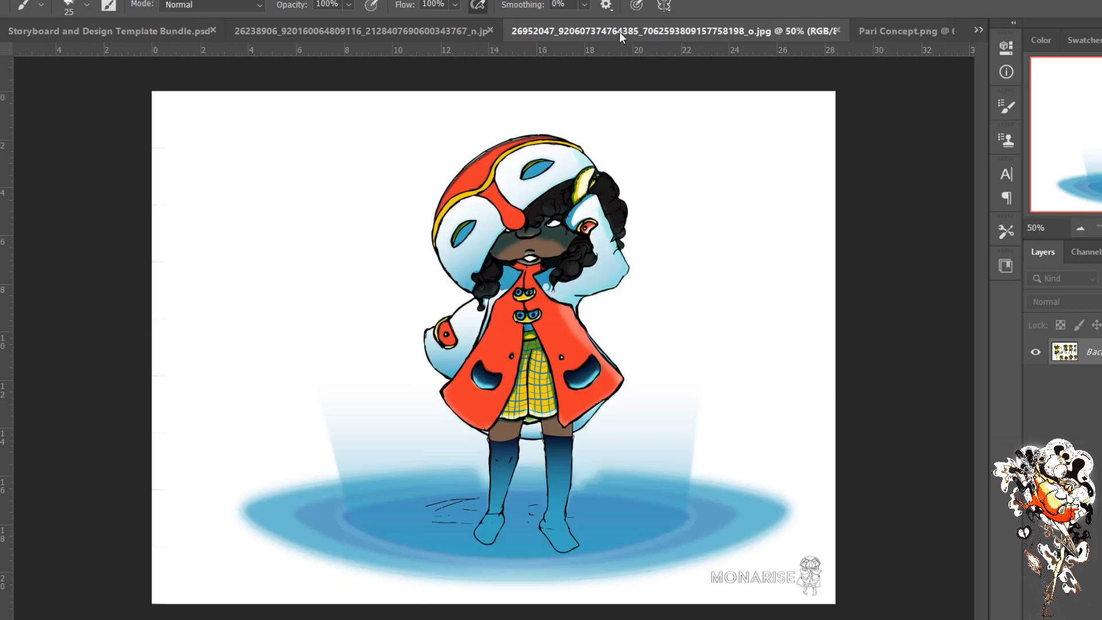
click(390, 35)
click(590, 32)
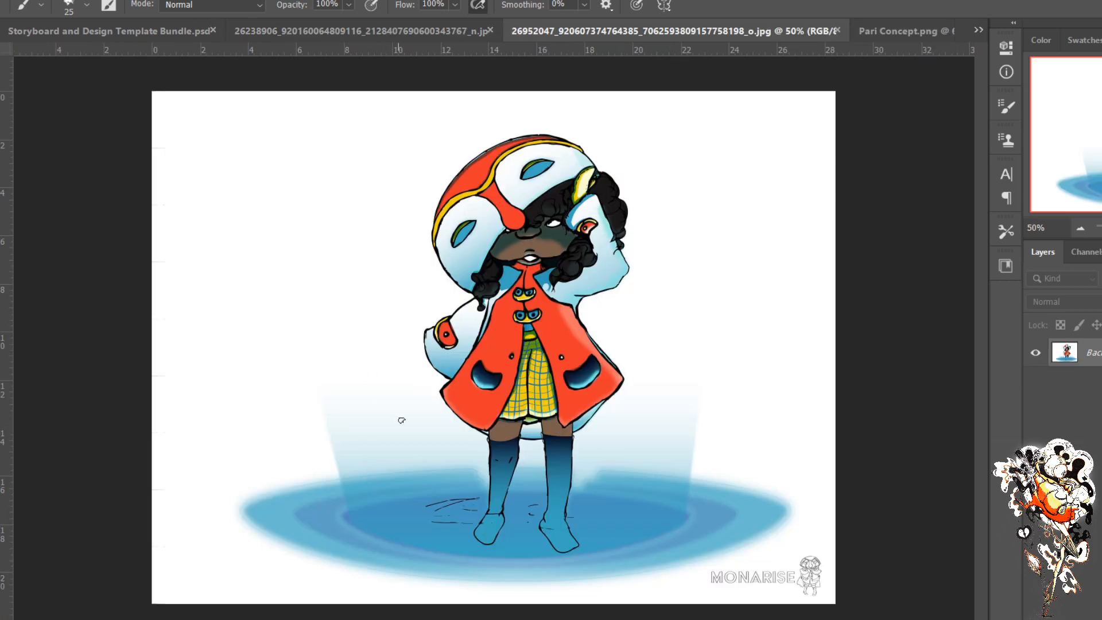
click(911, 33)
click(674, 30)
click(411, 24)
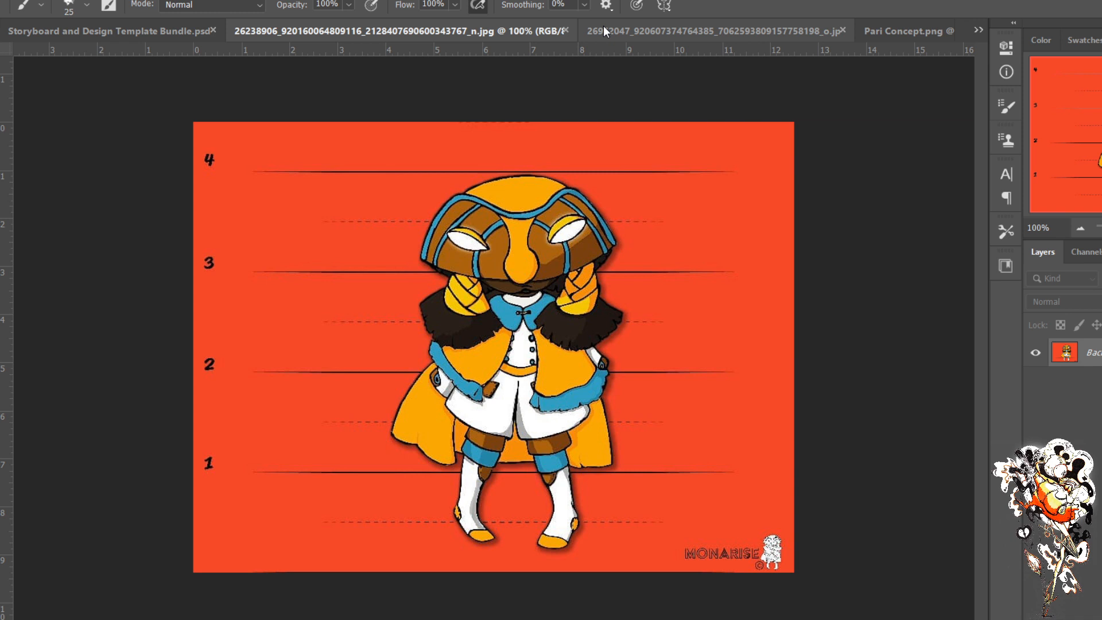
click(904, 31)
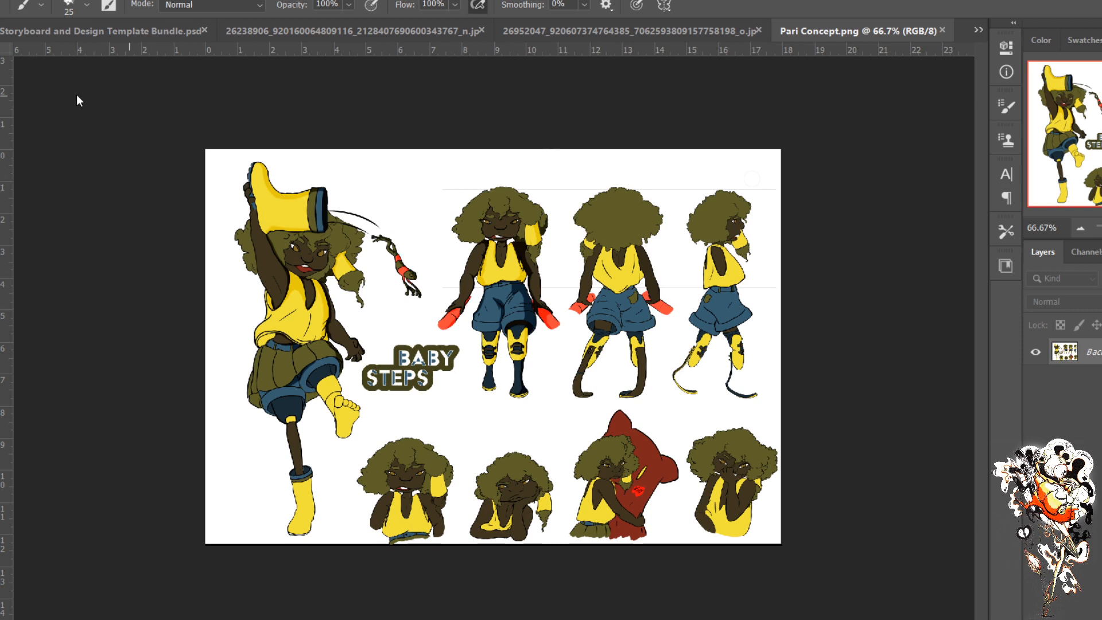
Step: In Storyboard and Design Template Bundle.psd, hide the circle guides and grey figure drawings and show the numbered black silhouettes
click(69, 27)
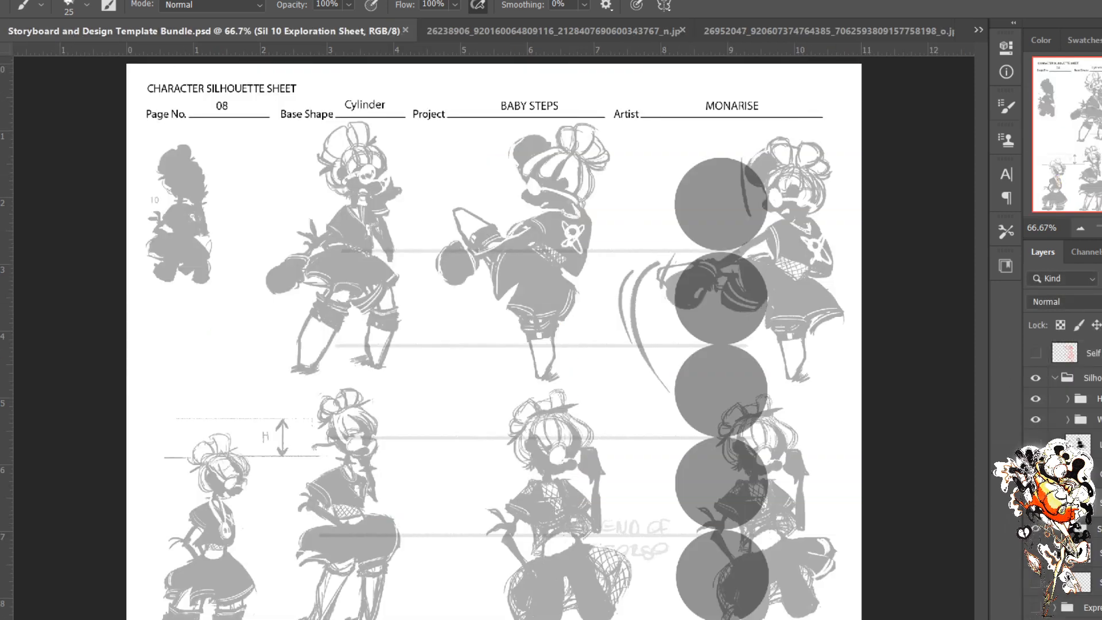
scroll(1074, 446, up, 1)
click(1035, 423)
click(1035, 422)
click(1035, 398)
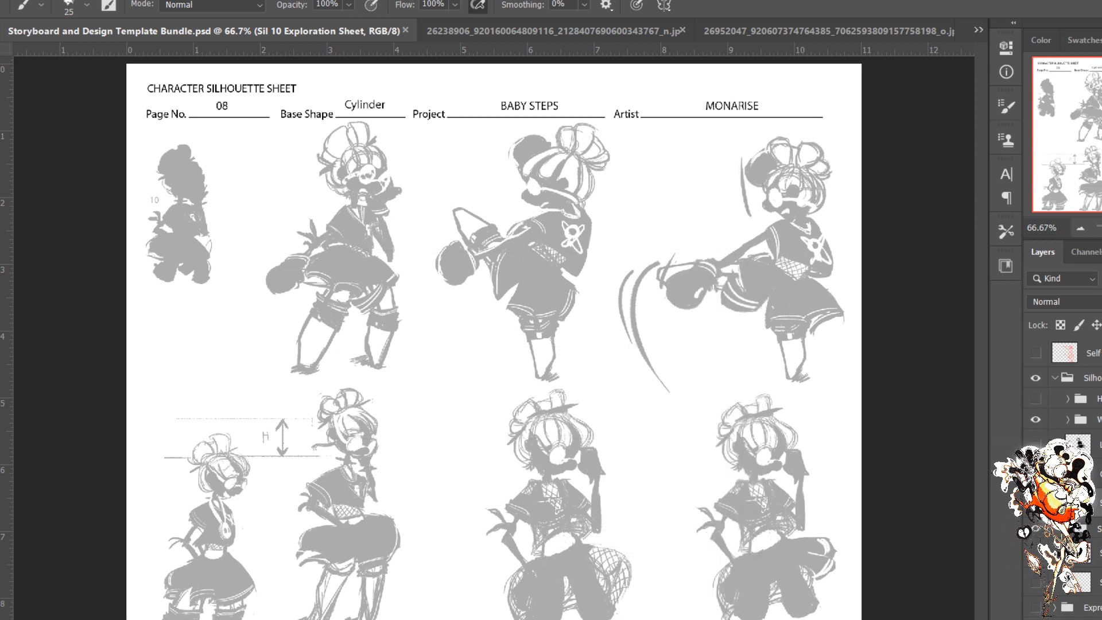
click(1035, 475)
click(1035, 502)
click(1036, 528)
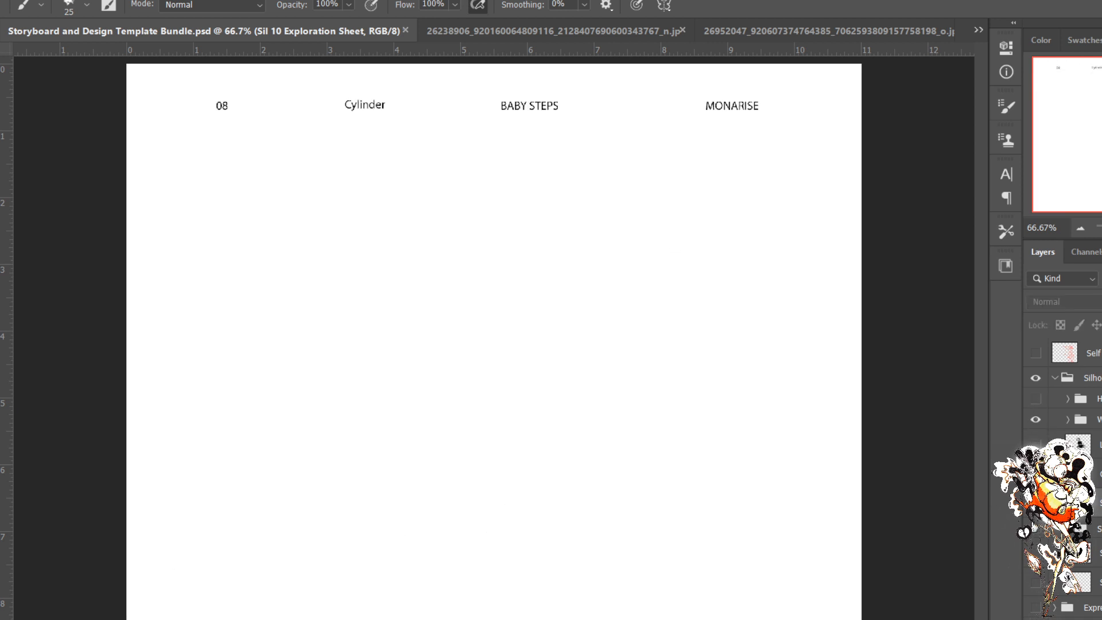
click(1036, 553)
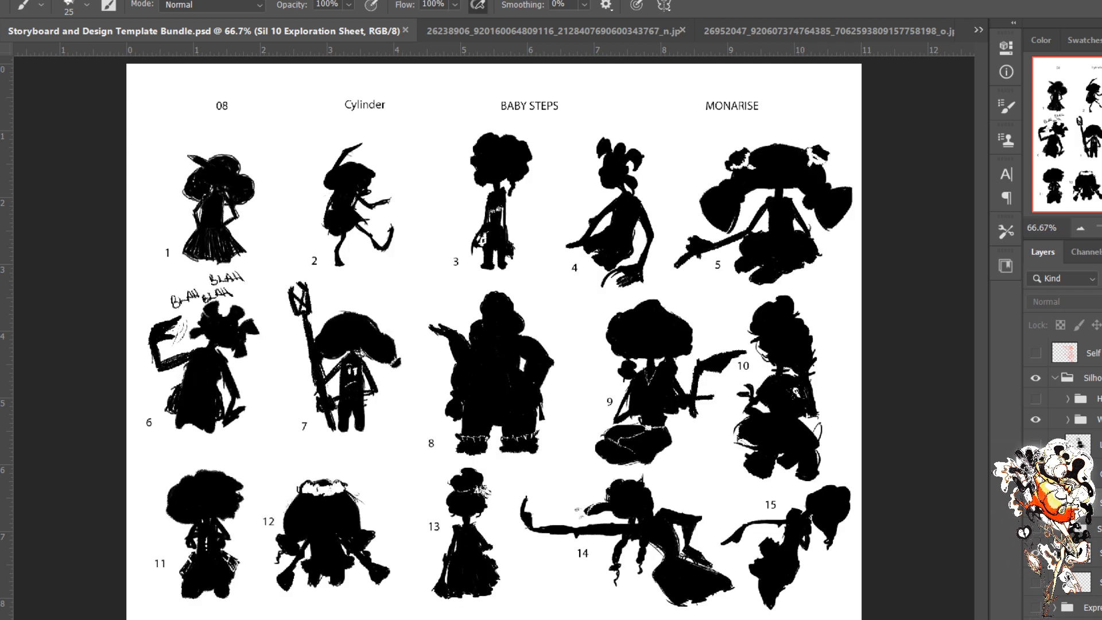
Step: Check the header text group's contents and show the Character Silhouette Sheet title and field lines again
click(1036, 420)
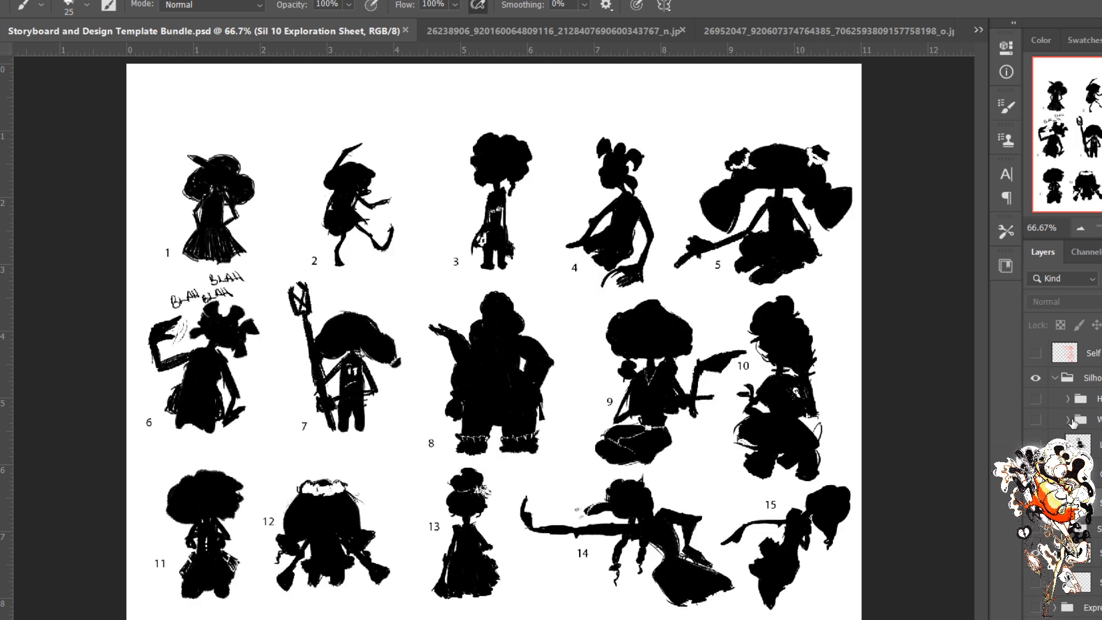
click(1036, 419)
click(1068, 420)
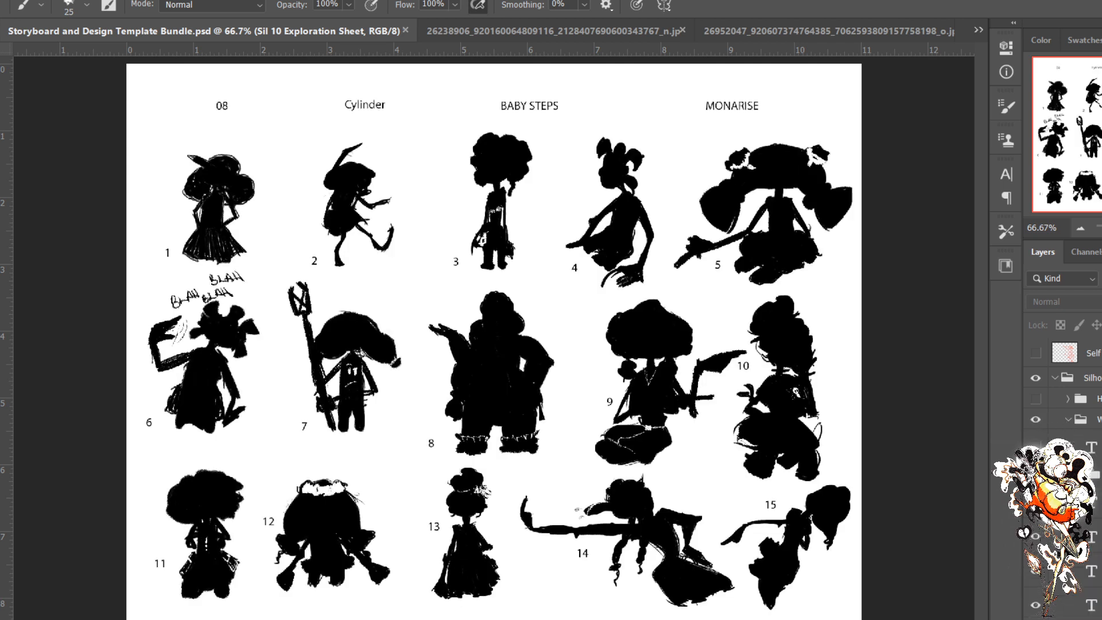
scroll(1062, 459, down, 1)
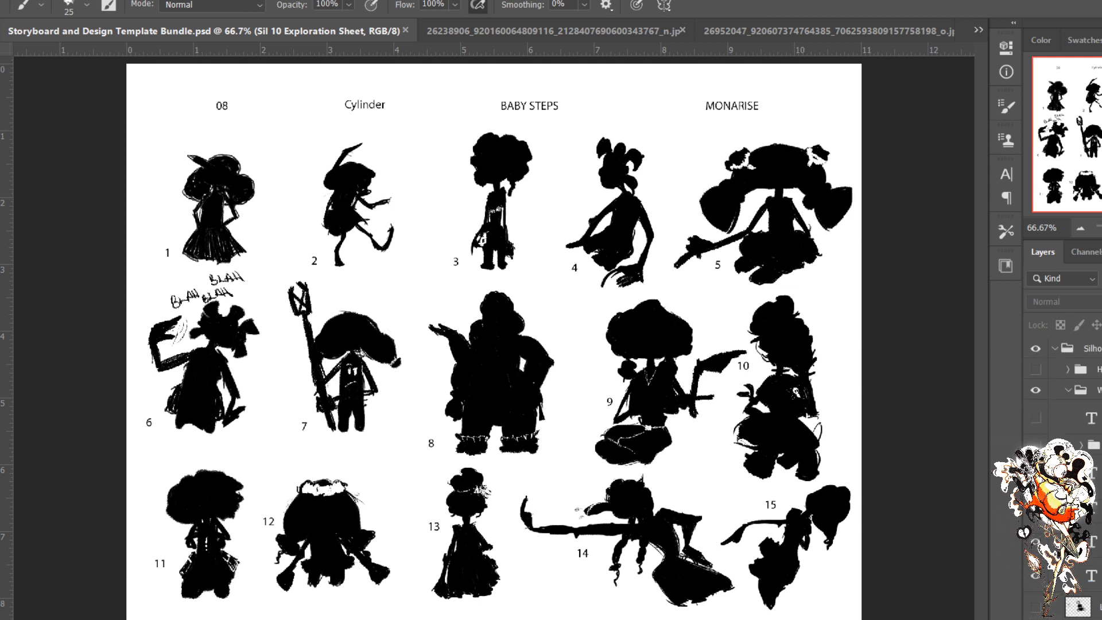
click(1068, 390)
click(1035, 445)
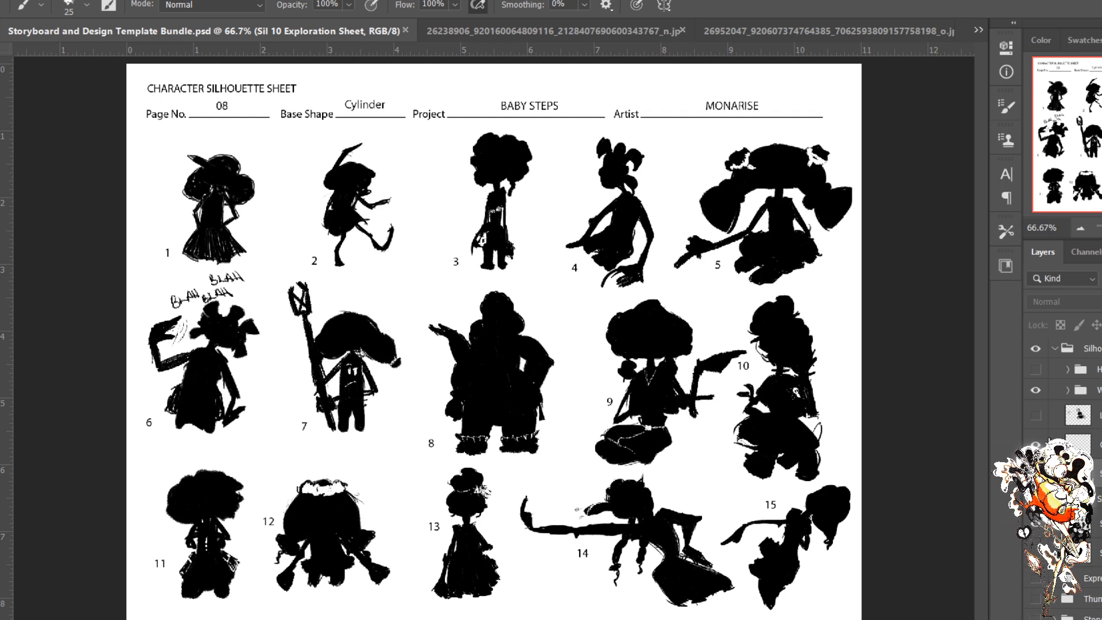
Step: View the red-coated hooded character illustration and the finished Pari Concept.png sheet
click(769, 32)
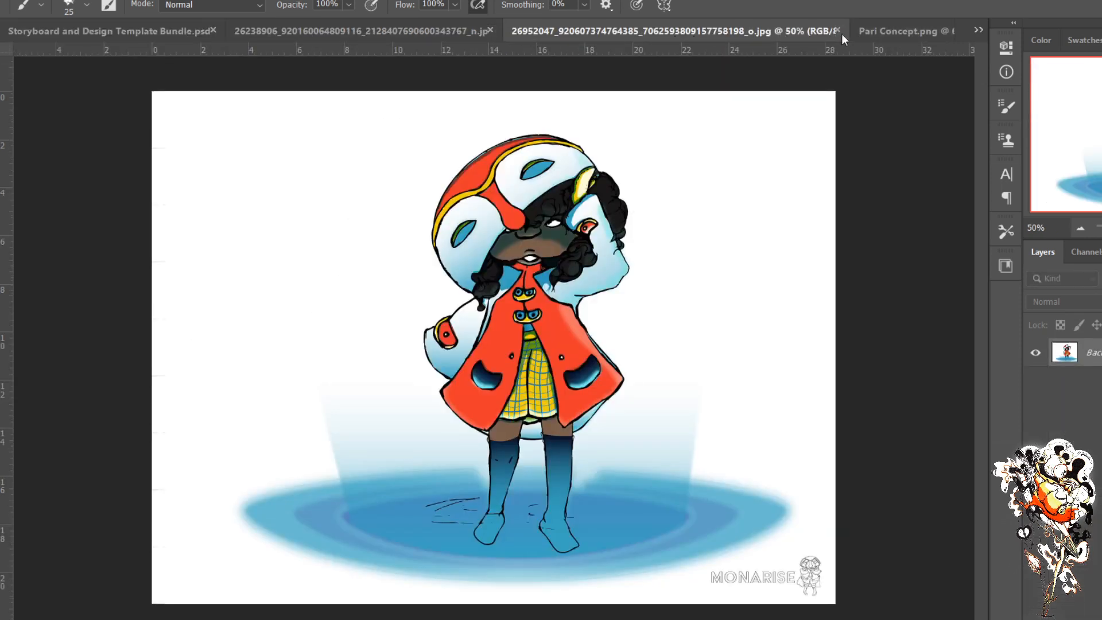
click(876, 36)
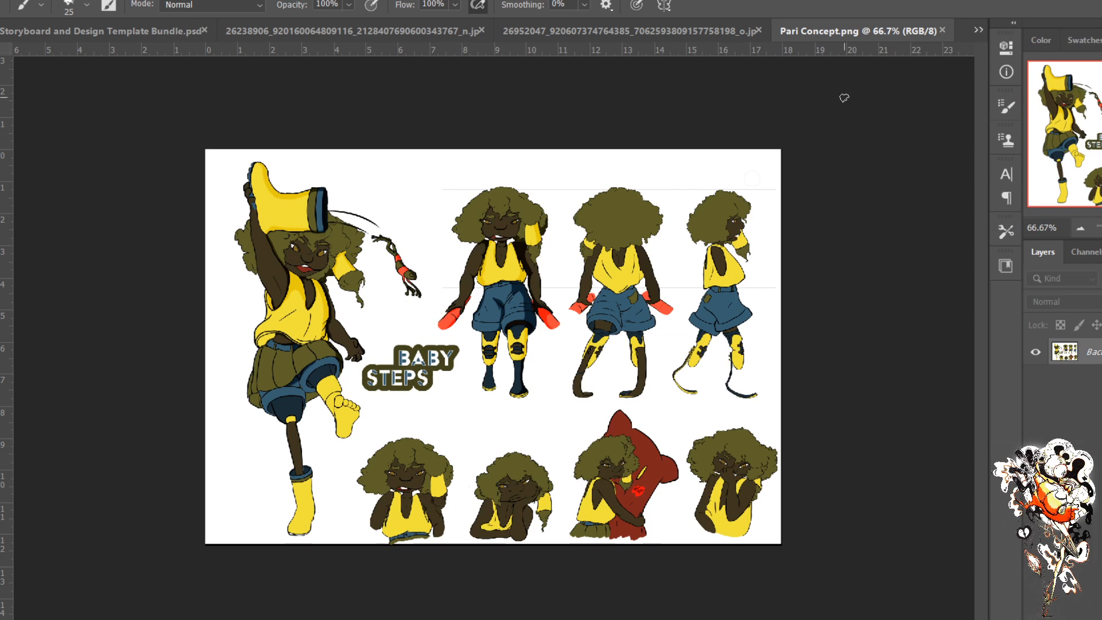
Step: Compare the numbered black silhouettes in Storyboard and Design Template Bundle.psd with the red-coated hooded illustration and the Pari Concept.png sheet
click(110, 29)
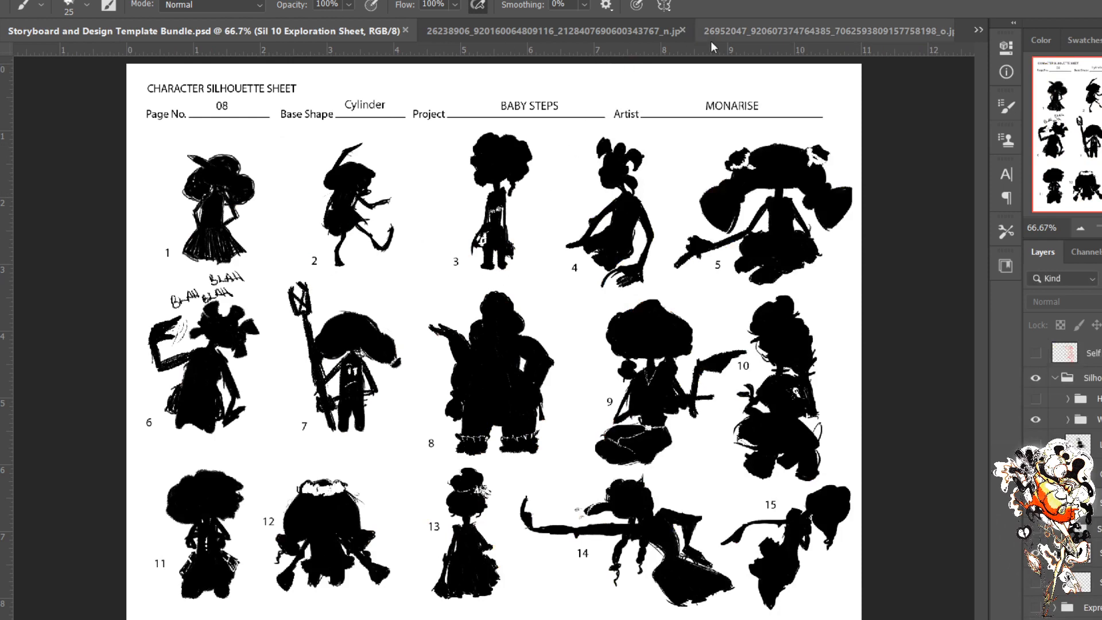
click(751, 34)
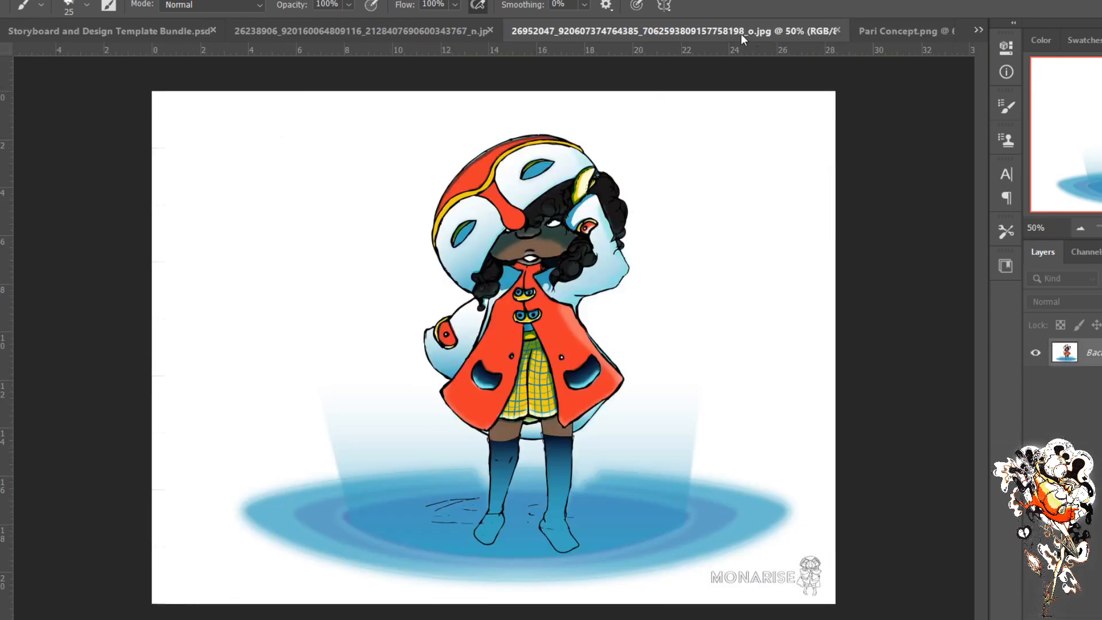
click(884, 30)
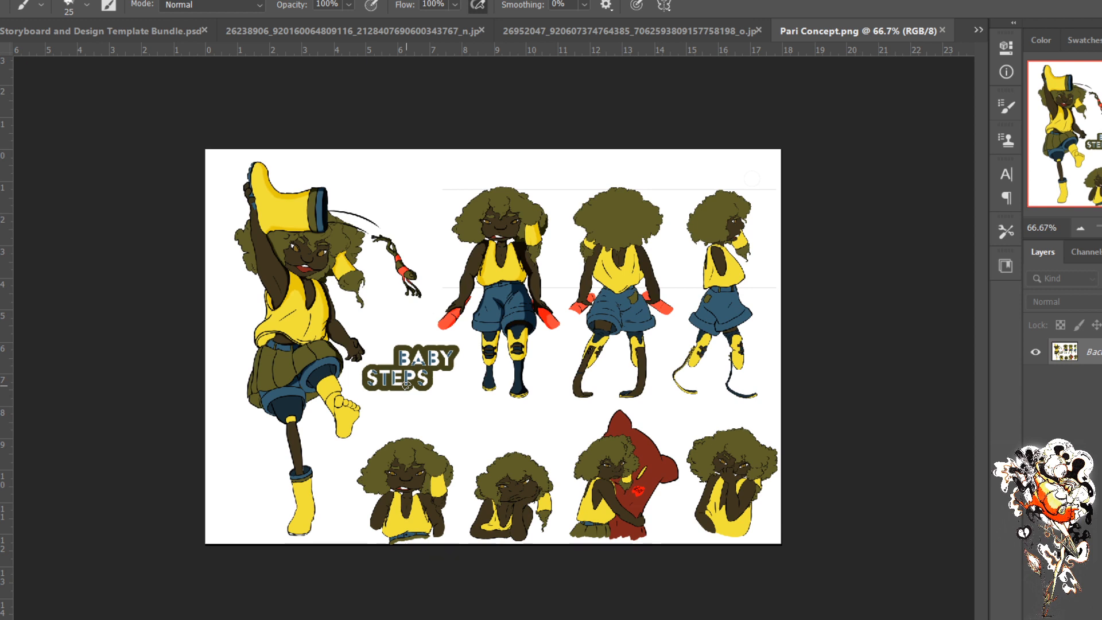
click(126, 27)
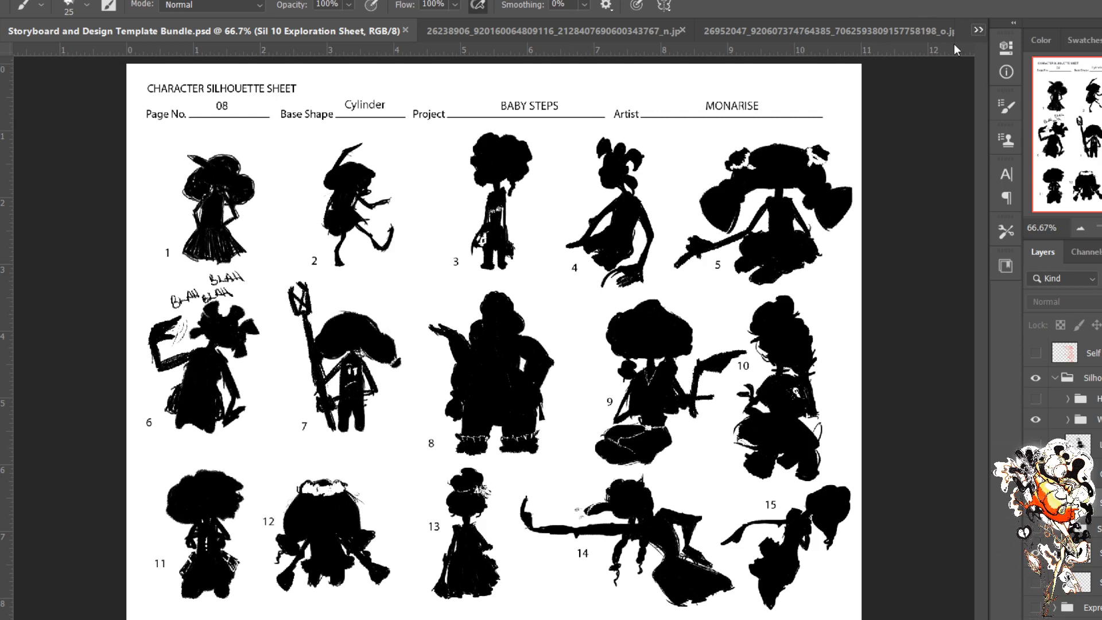
click(744, 78)
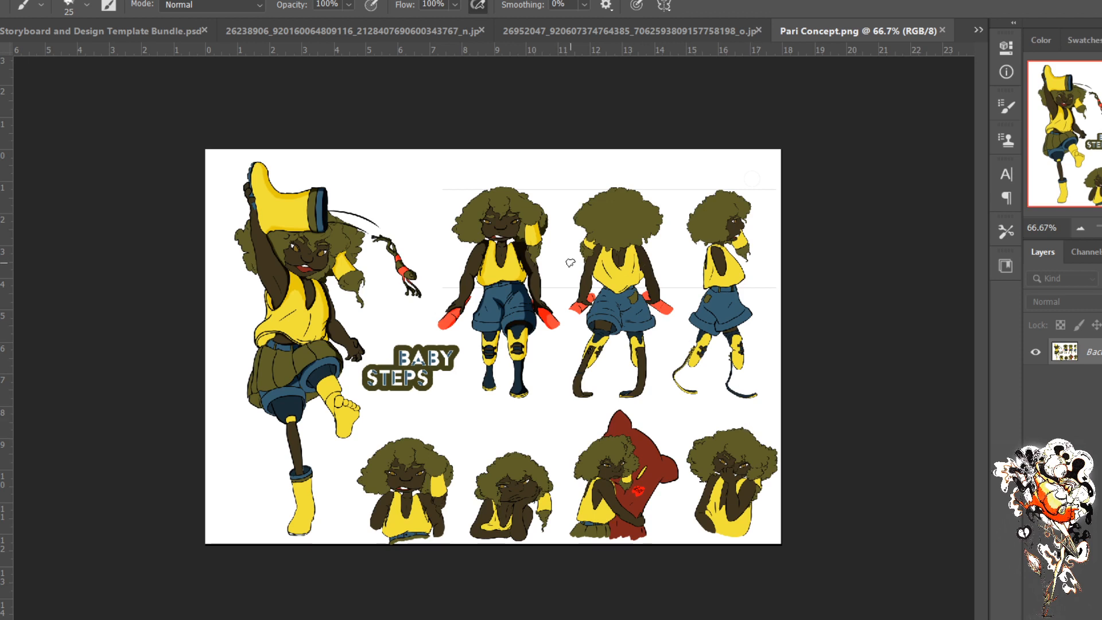
click(133, 30)
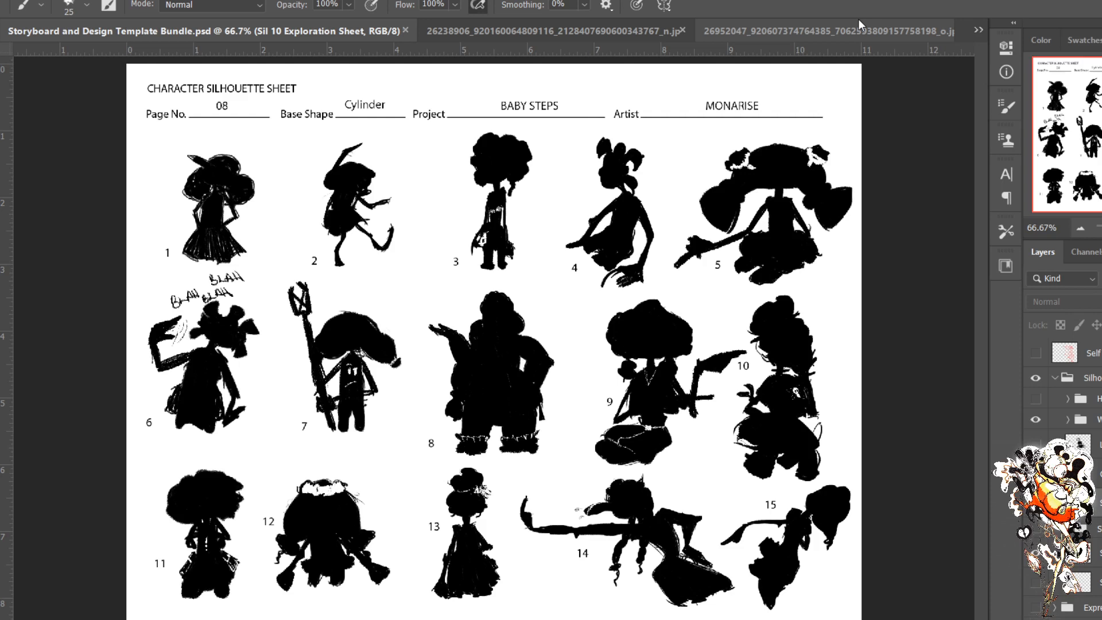
Step: Select the Sketch #1 layer and check the Character Silhouette Sheet with its numbered silhouettes hidden and shown again
click(1097, 560)
click(1036, 552)
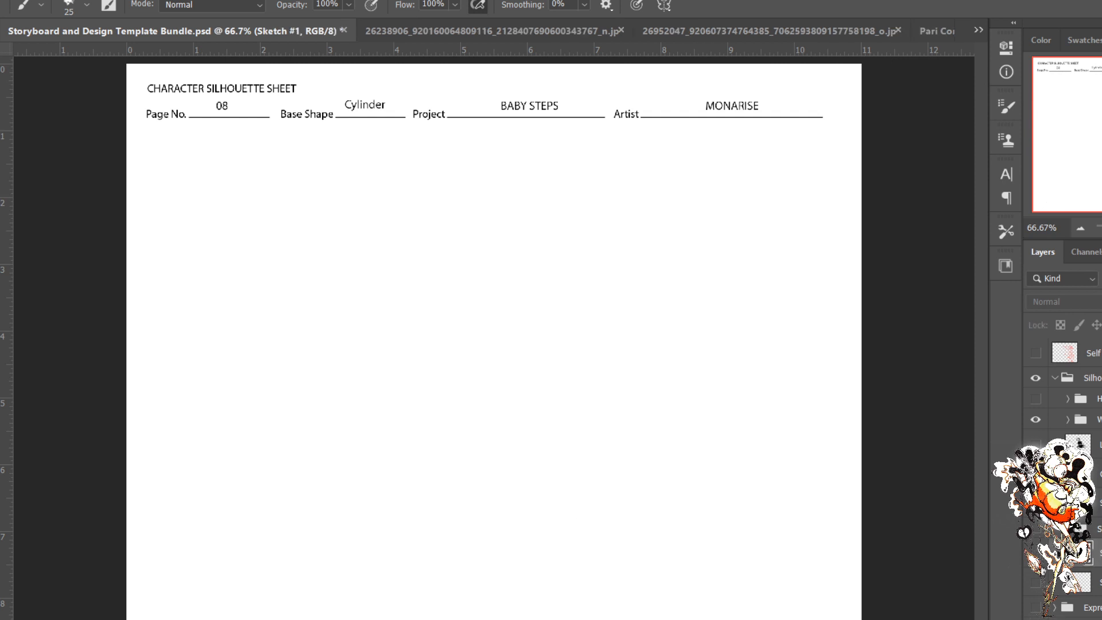
click(1035, 583)
click(1035, 583)
click(1035, 553)
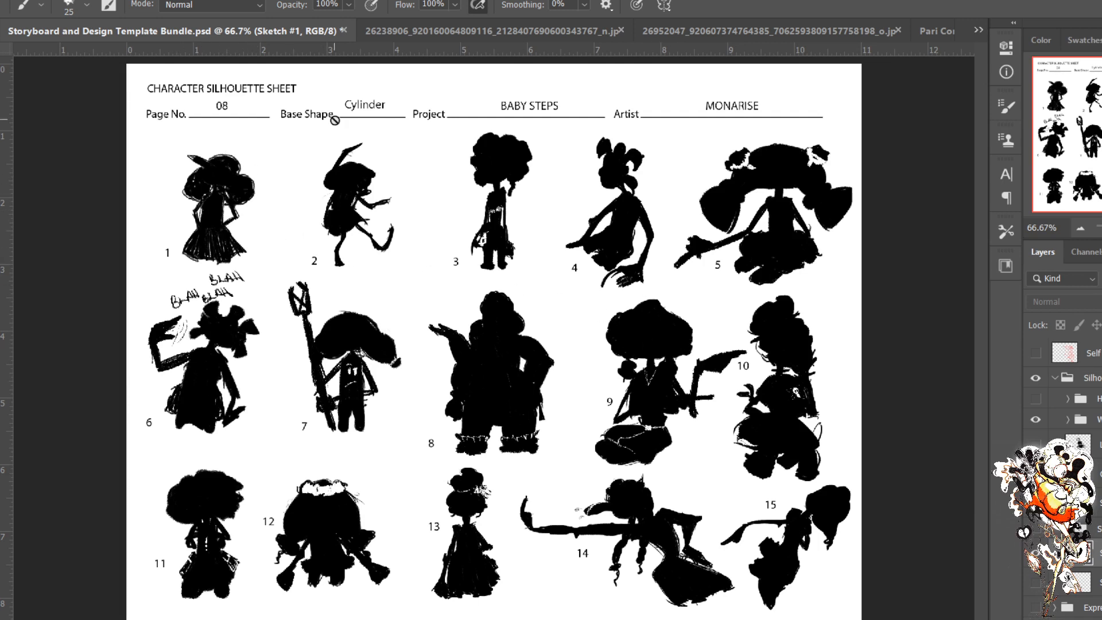
Step: Close the two numbered JPG character illustrations and Pari Early Colour Testing.png, keeping the template bundle and Pari Concept.png open
click(894, 29)
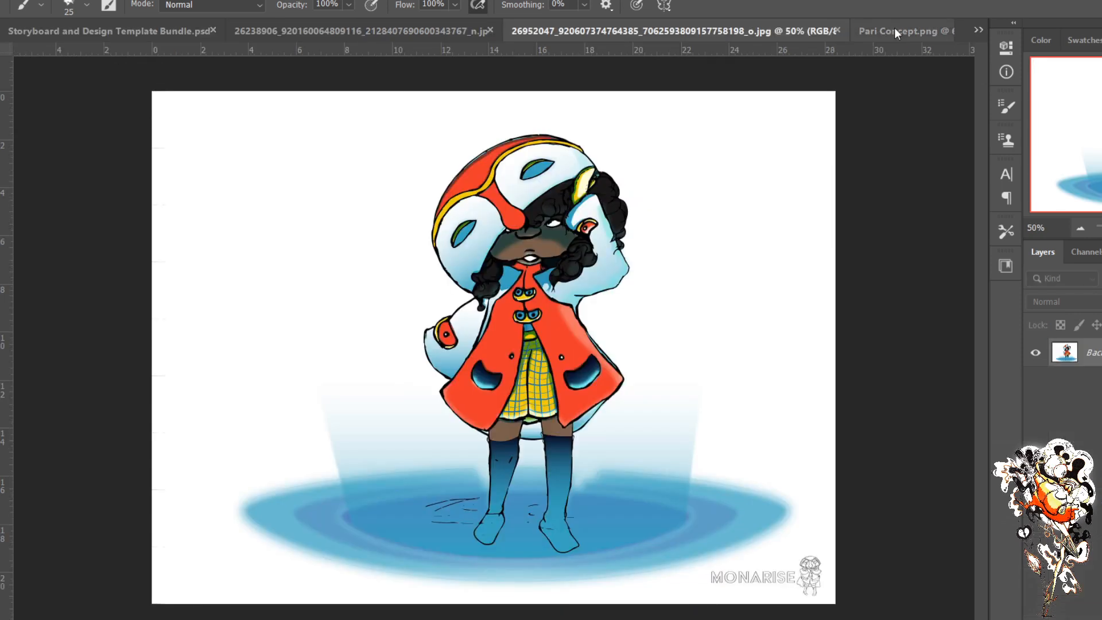
click(838, 30)
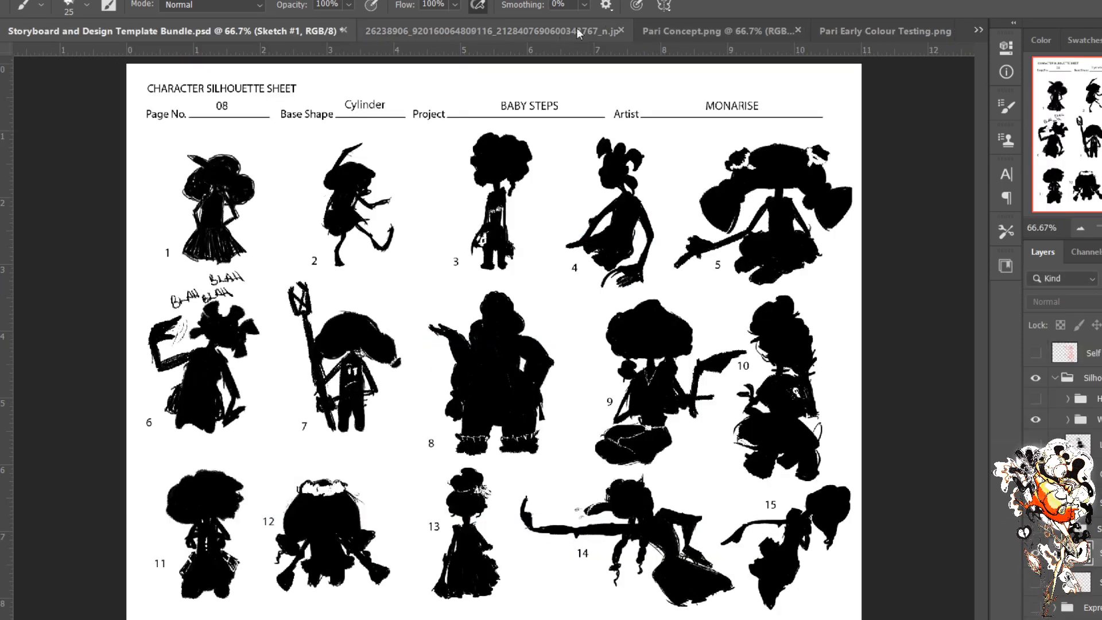
click(627, 29)
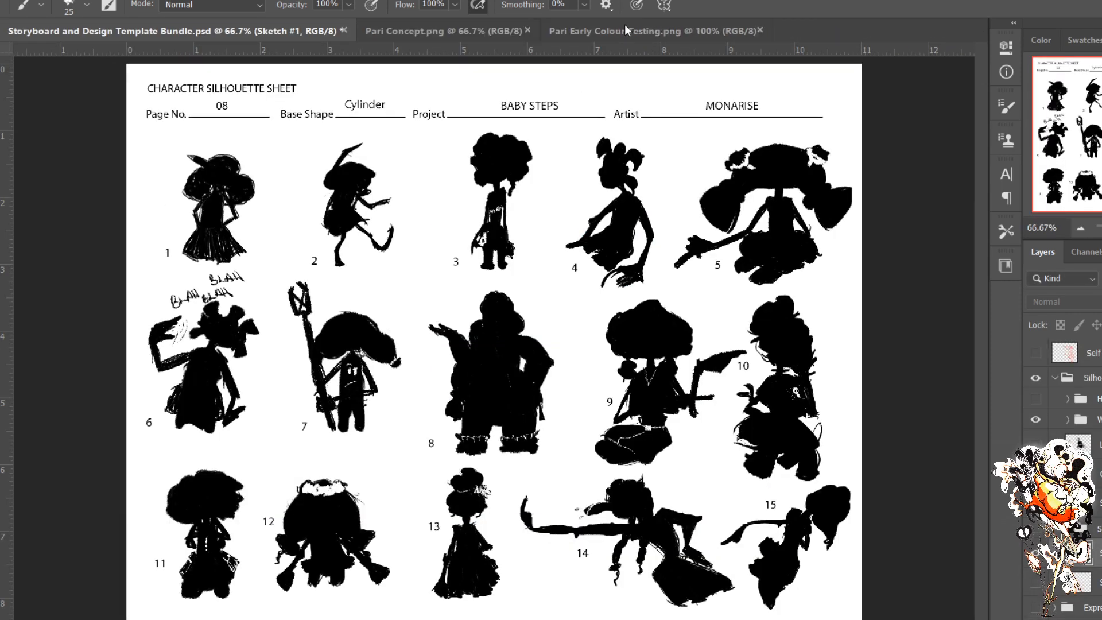
middle_click(594, 29)
Step: Compare the finished poses on Pari Concept.png with the fifteen numbered silhouettes in the template bundle
click(480, 29)
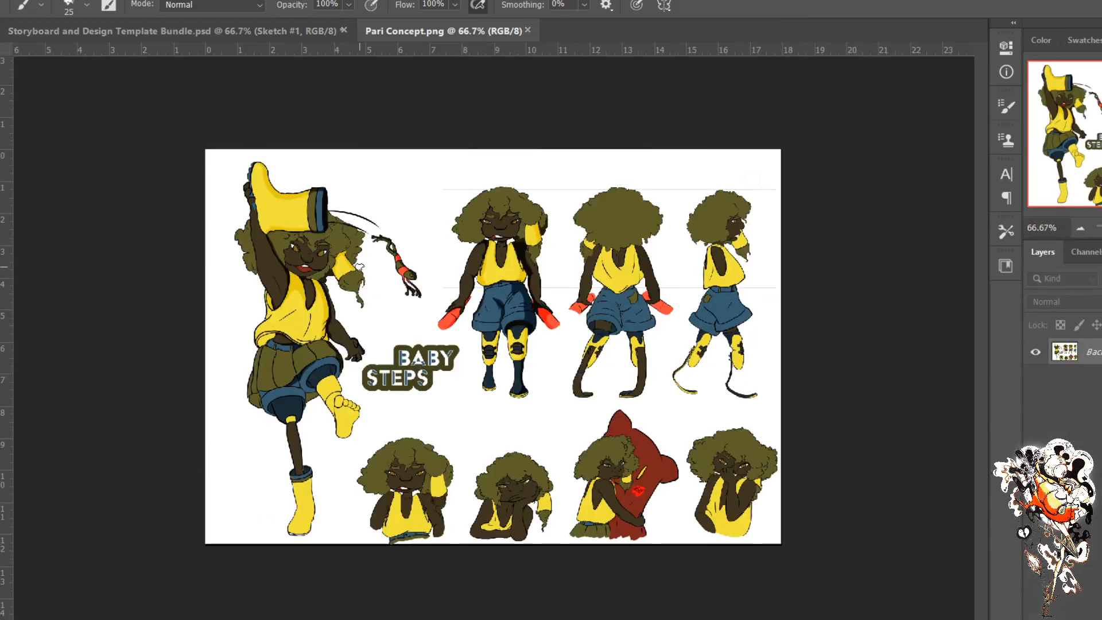
click(204, 27)
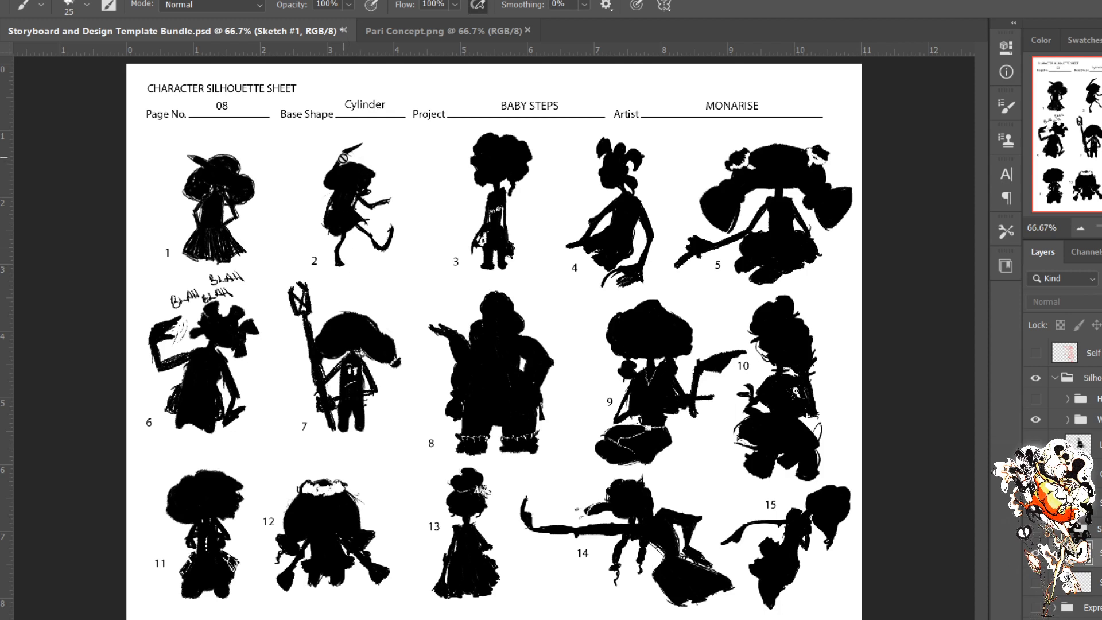
click(415, 30)
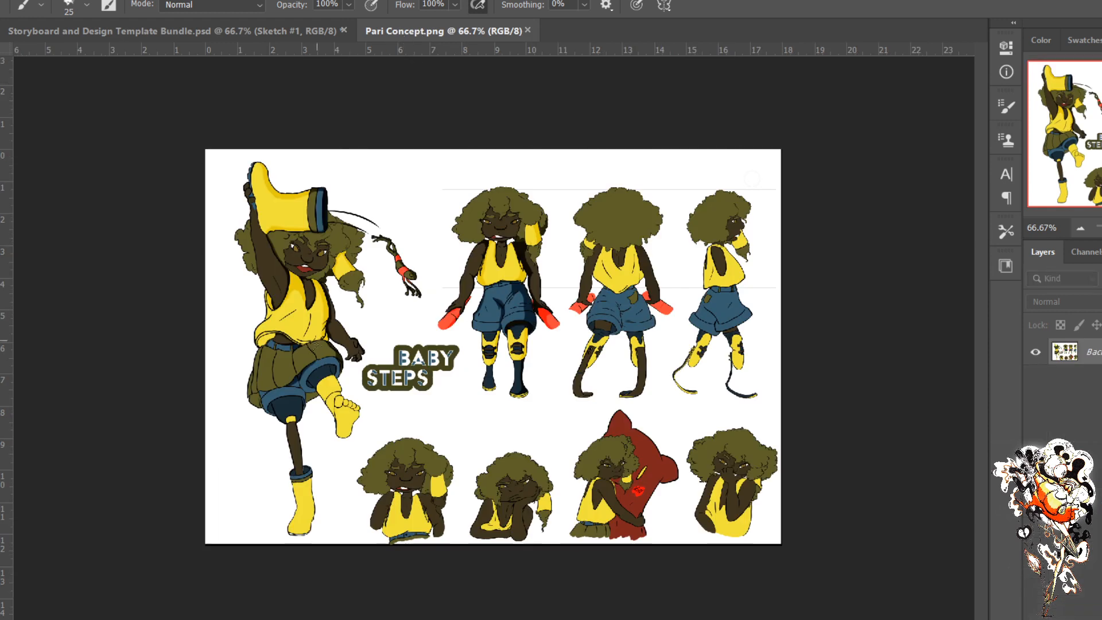
click(249, 29)
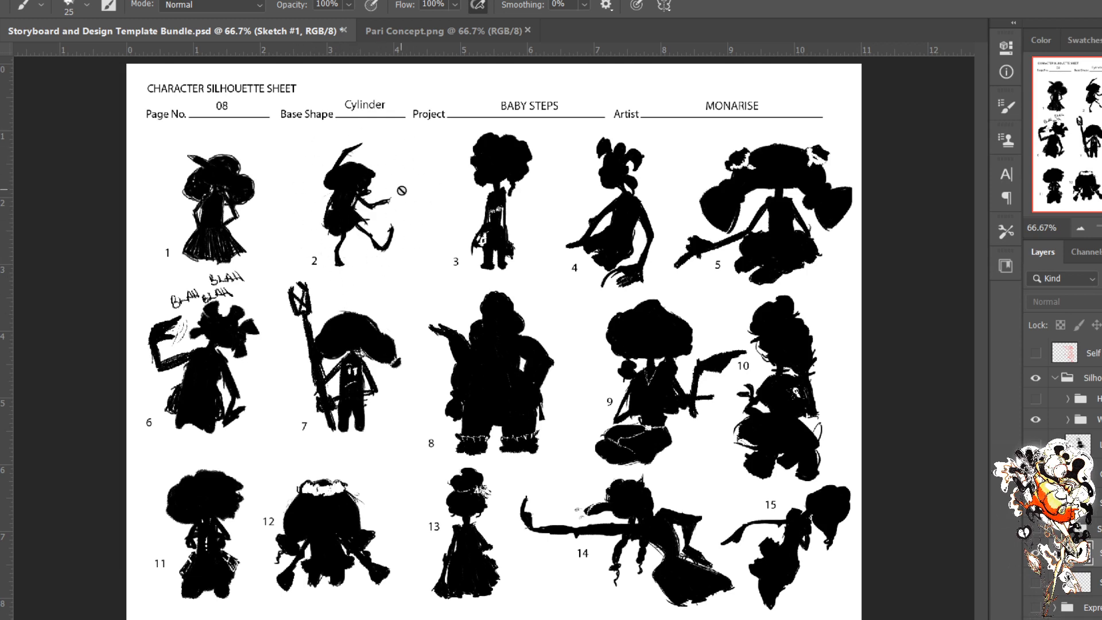
Step: Check the numbered silhouettes against the grey circle guides, and hide the guides again
click(1036, 552)
drag(389, 199, 390, 199)
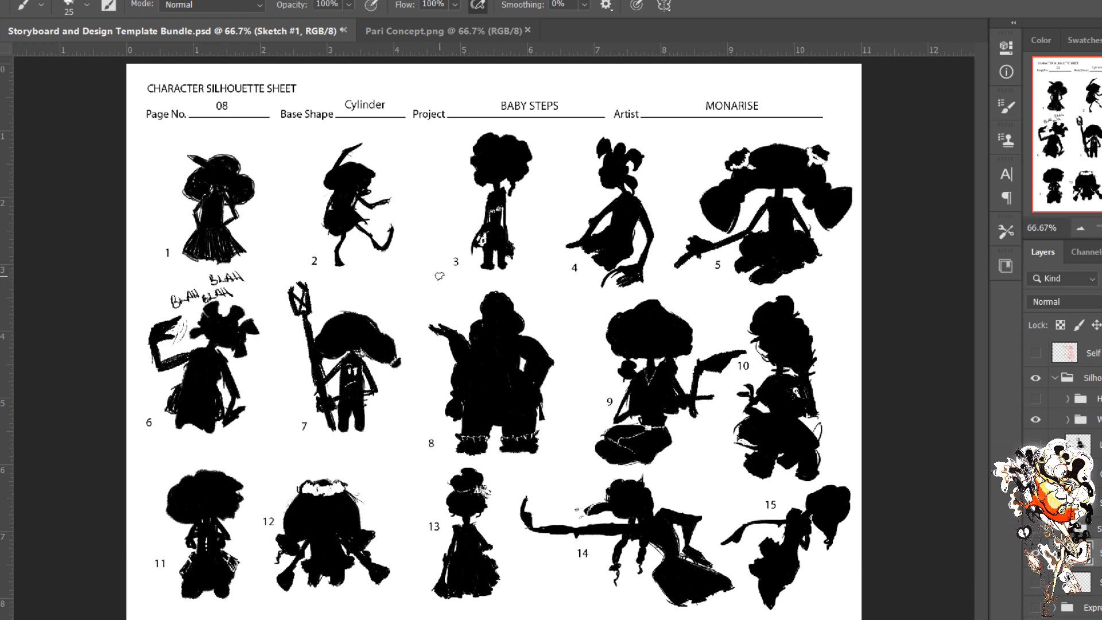
click(1036, 399)
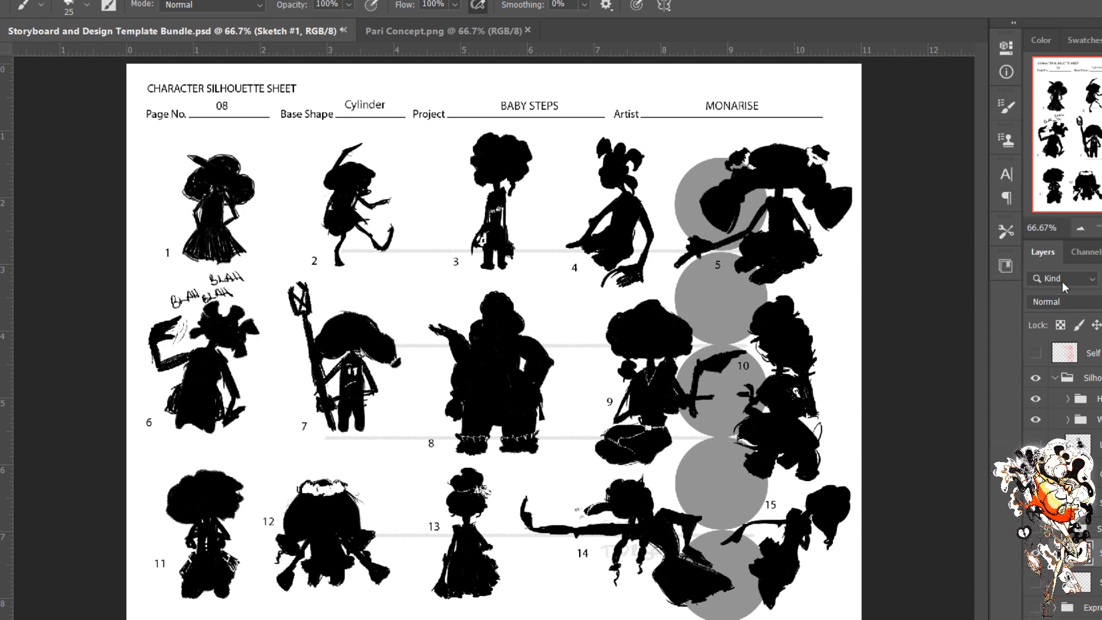
click(1036, 398)
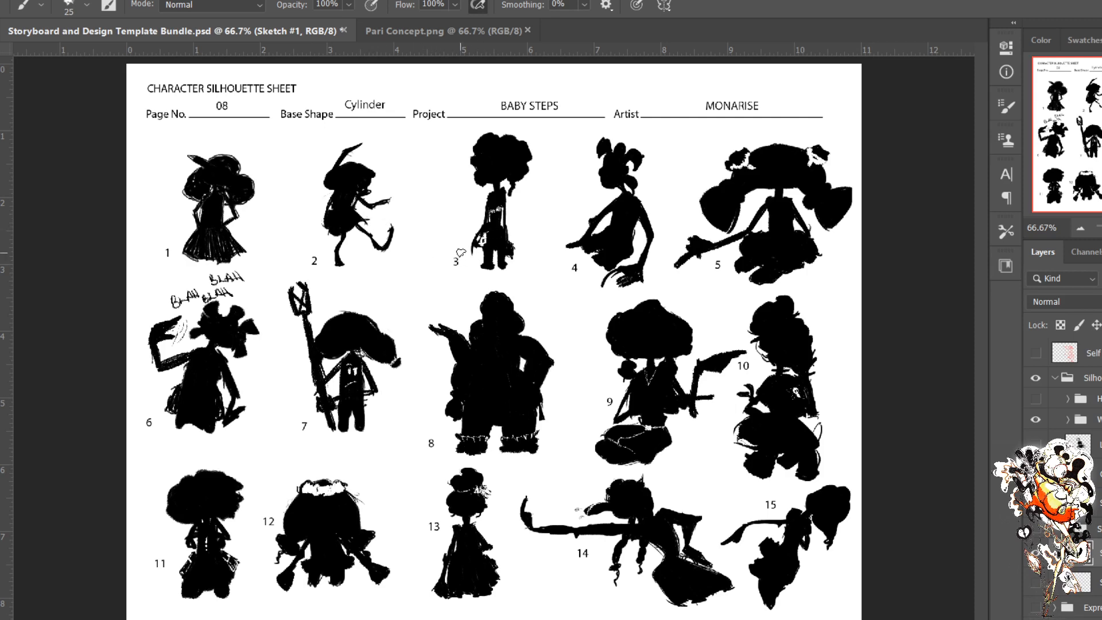
Step: Examine silhouette number 3 and its white detail marks up close at 200%
key(ctrl+1)
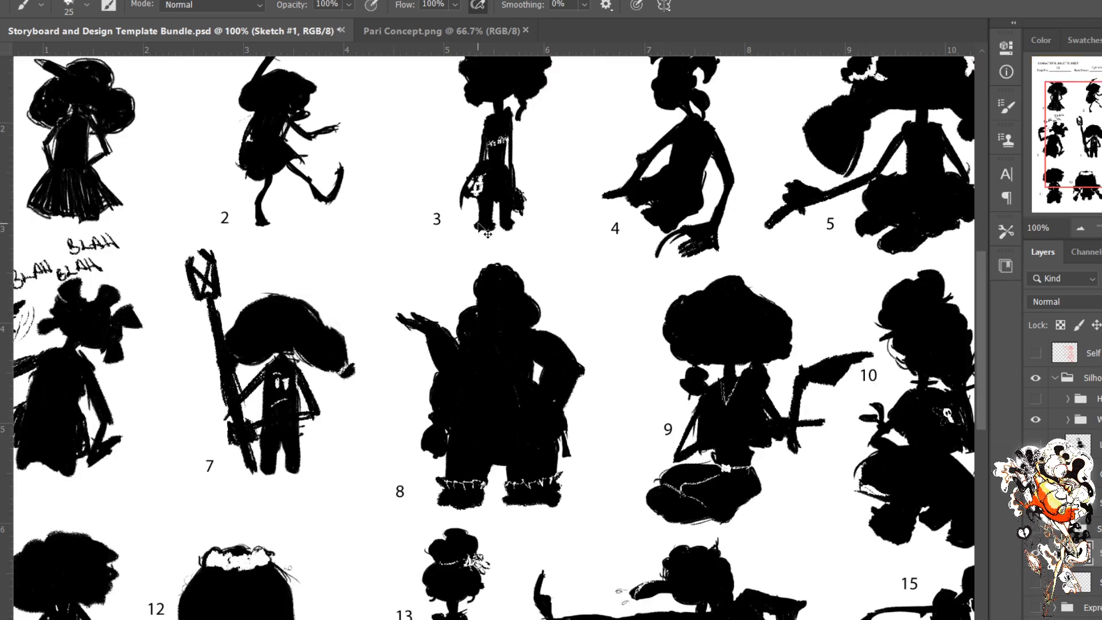
key(ctrl+plus)
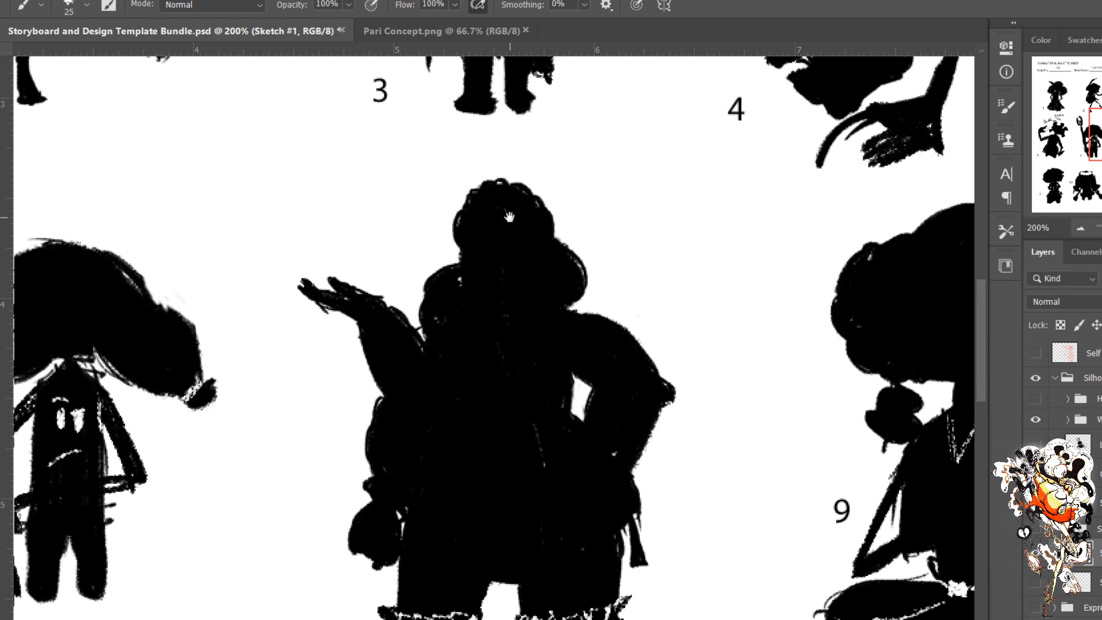
drag(509, 217, 554, 378)
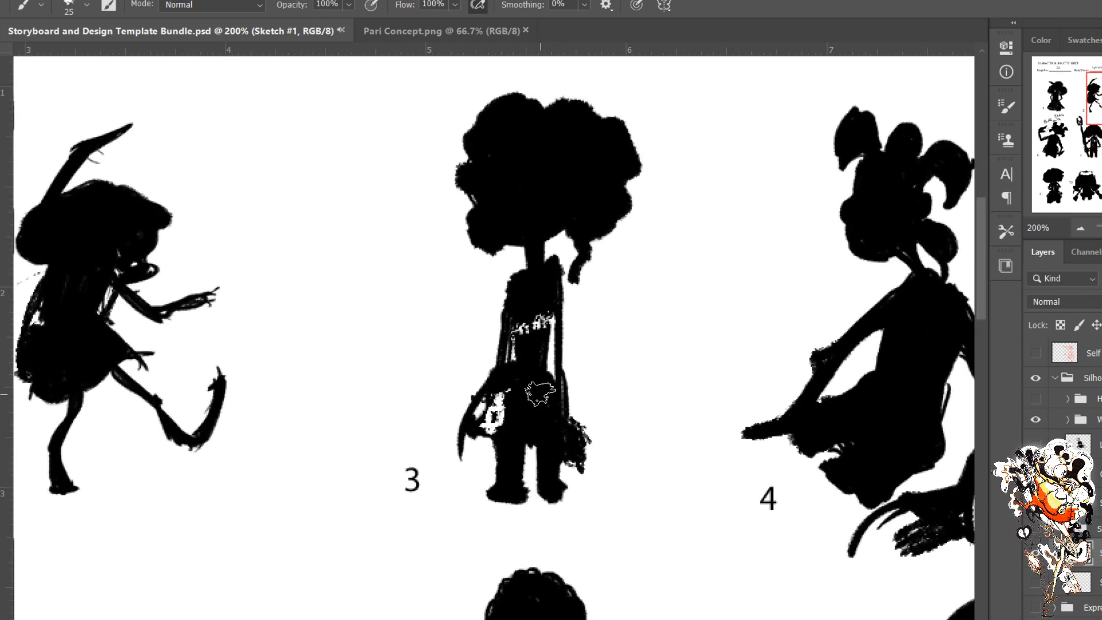
key(ctrl+minus)
key(ctrl+minus)
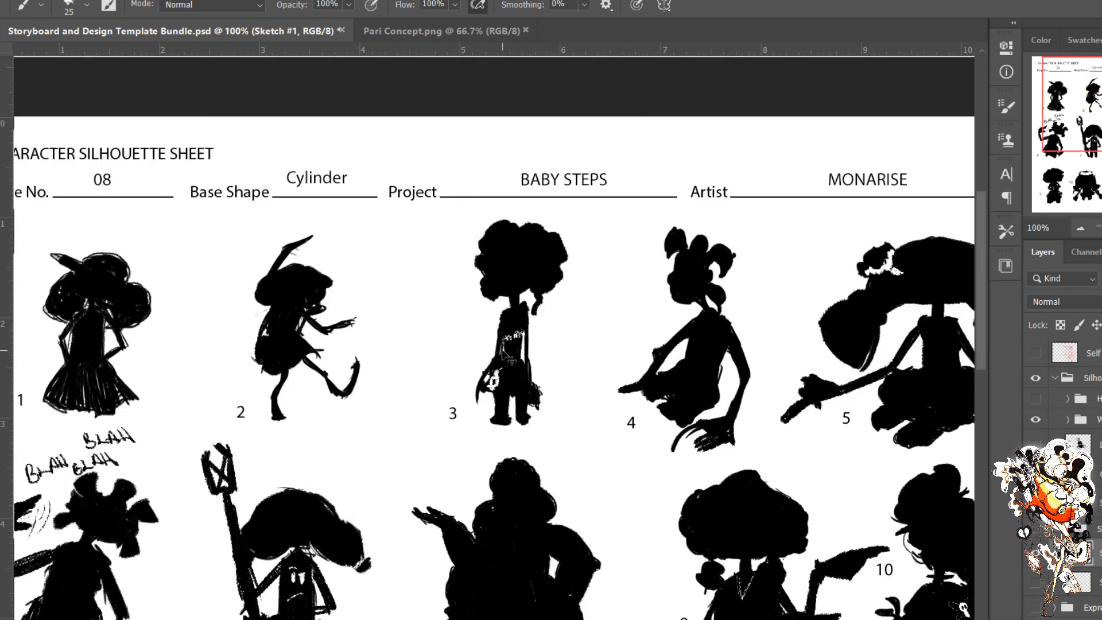
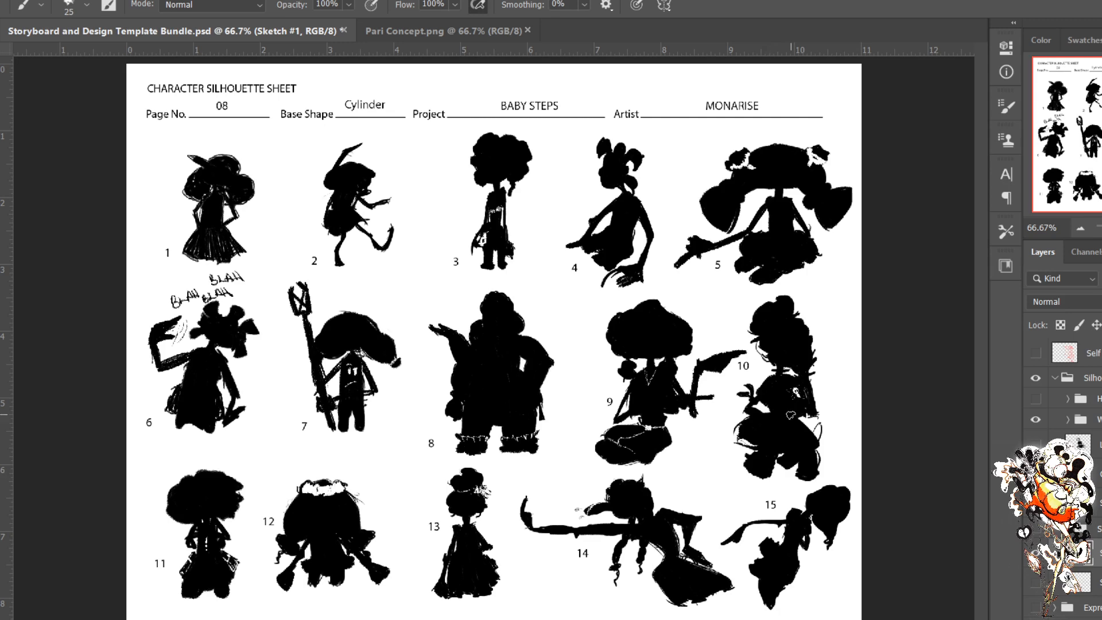
Step: Inspect the seated poses and white details of silhouettes 9 and 10 at 200%, and return to the whole sheet
key(ctrl+plus)
key(ctrl+plus)
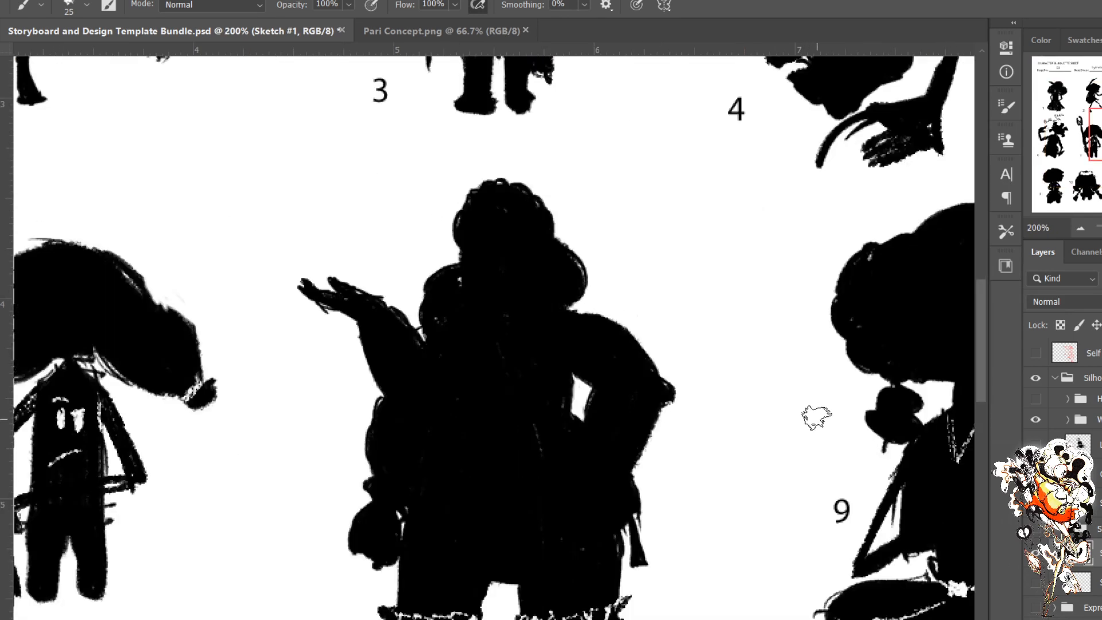
drag(898, 476, 512, 445)
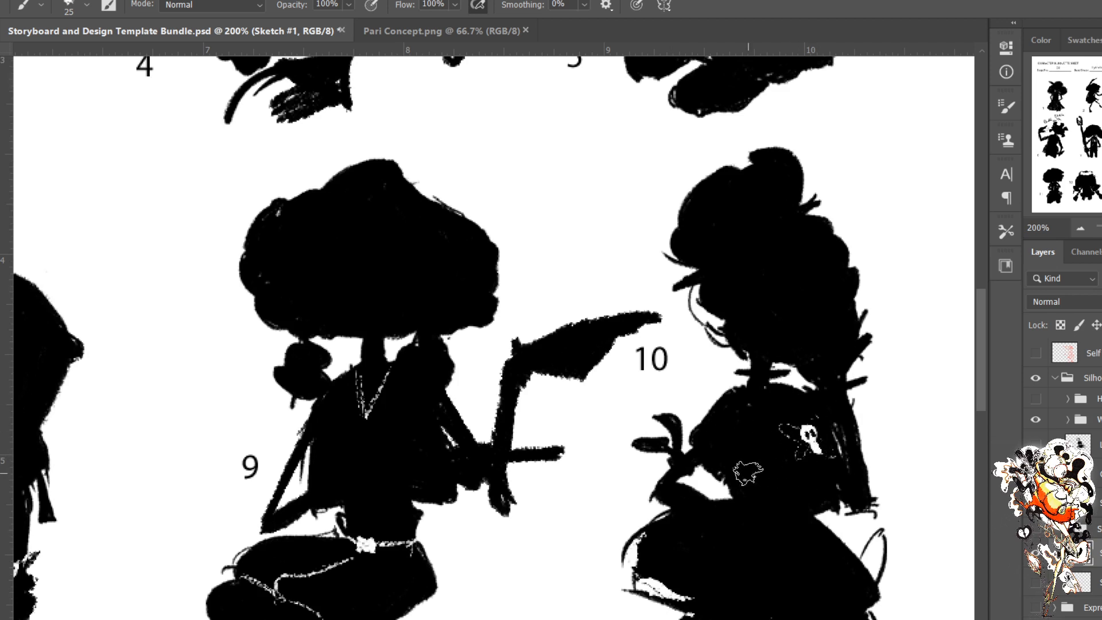
drag(673, 437, 670, 443)
key(ctrl+minus)
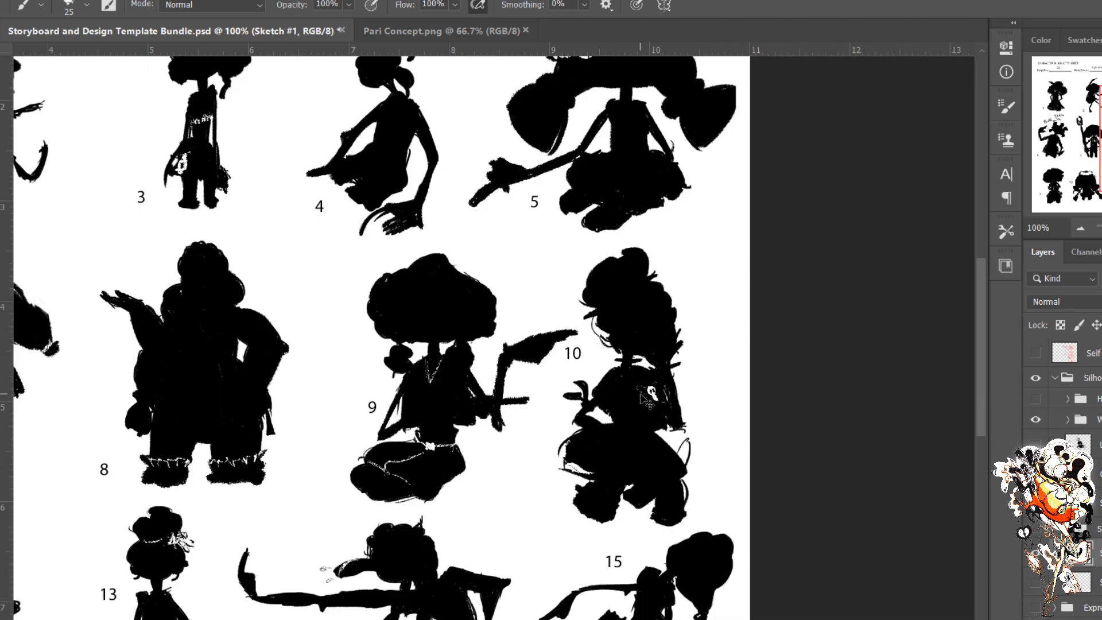
key(ctrl+minus)
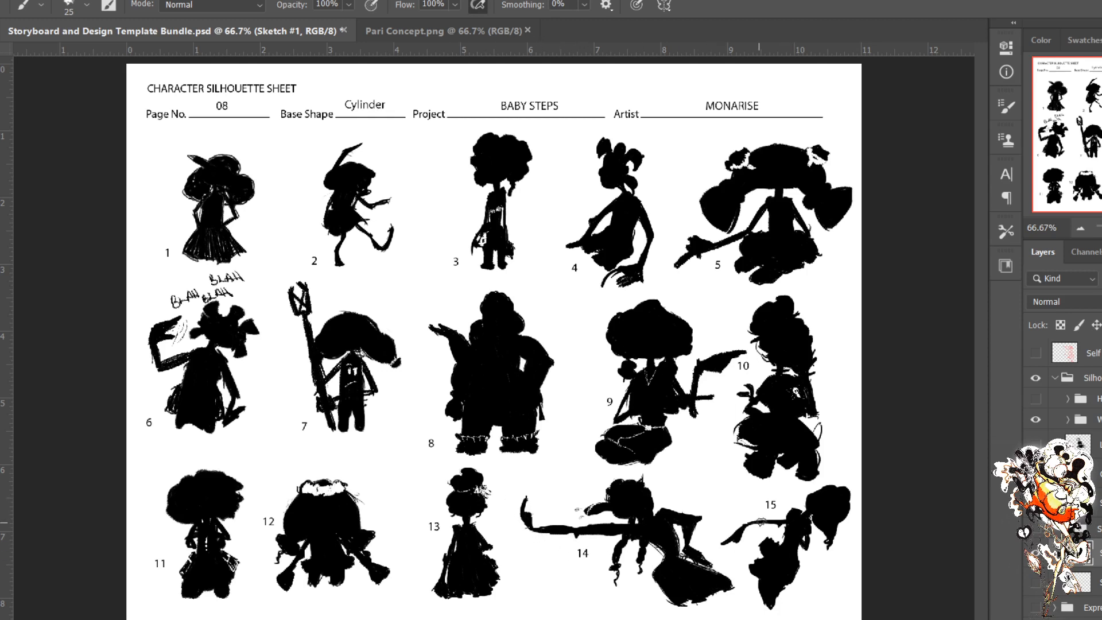
Step: View the single large silhouette with the outstretched arm alone and over the numbered silhouettes, and hide it again
click(1035, 553)
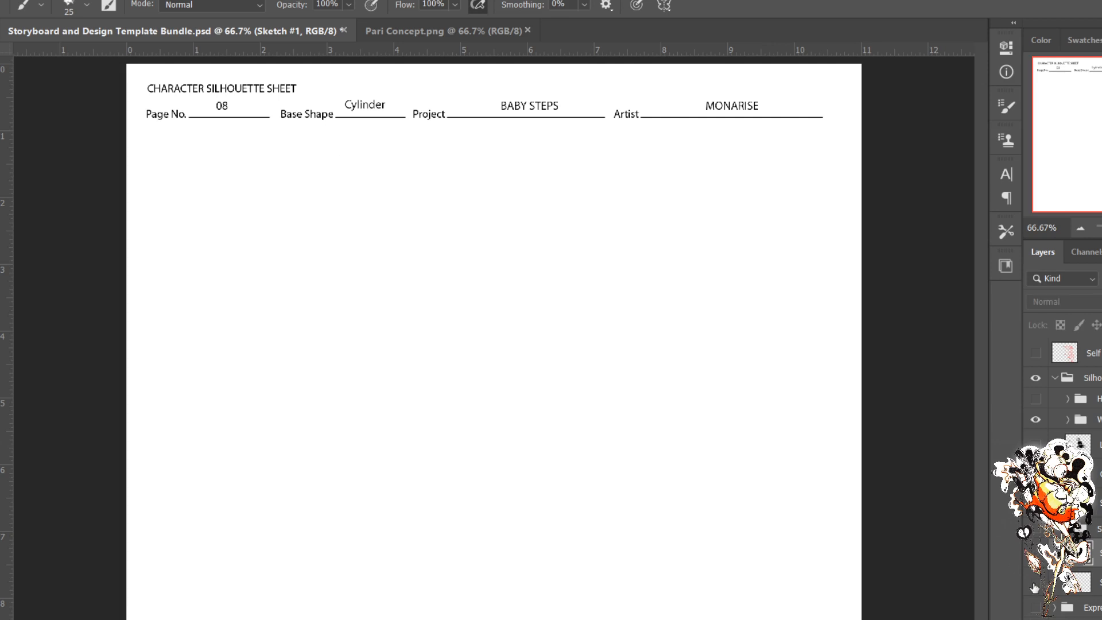
click(1035, 582)
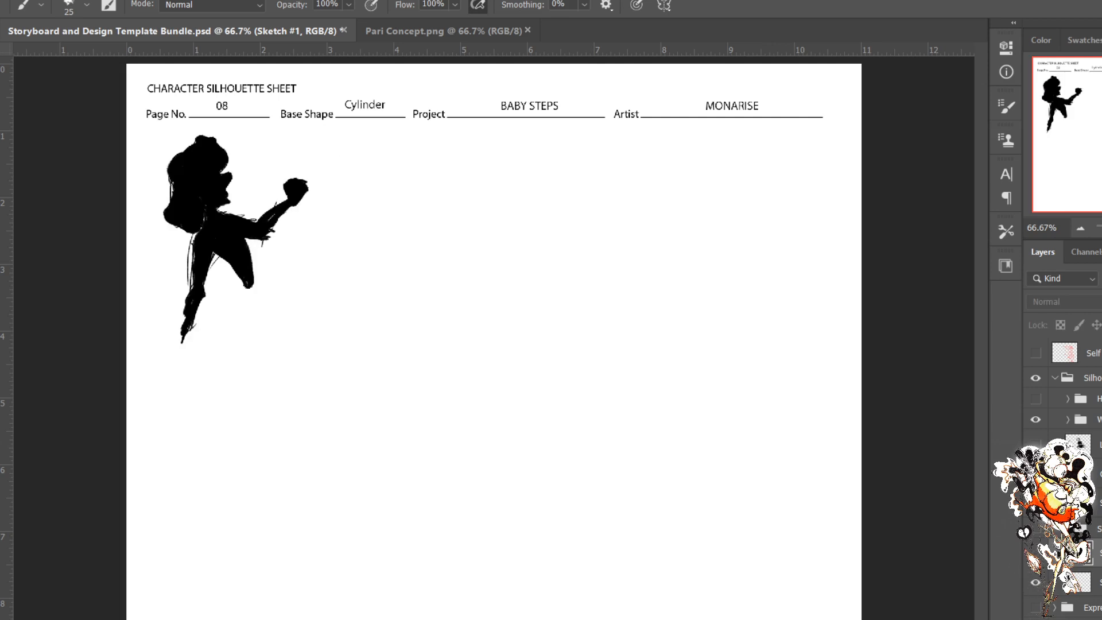
click(1035, 553)
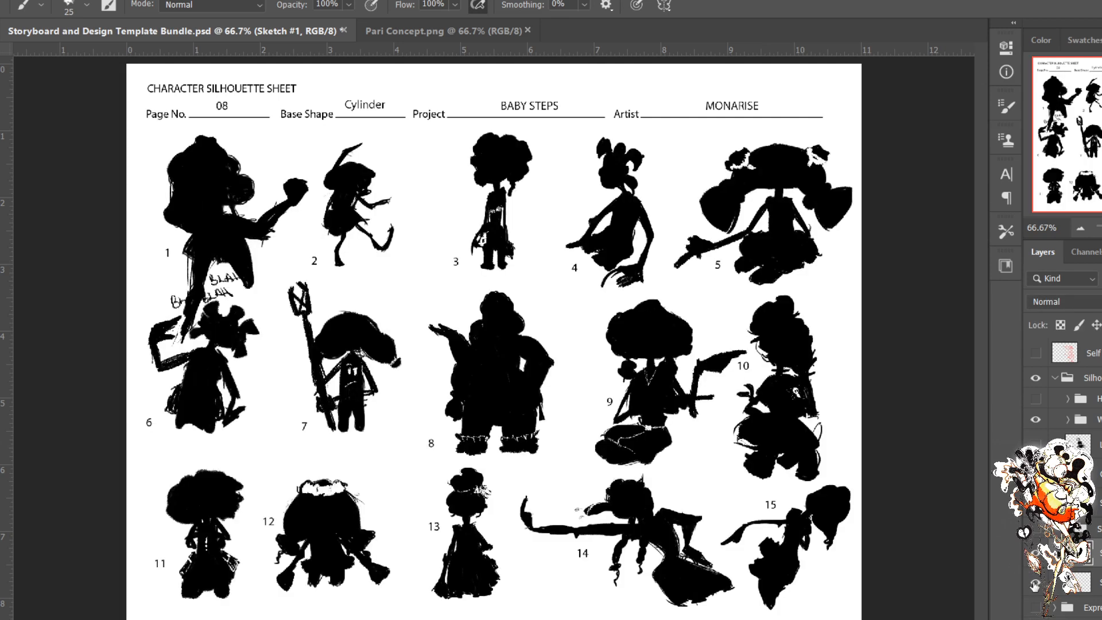
click(1033, 583)
click(1033, 584)
click(1032, 584)
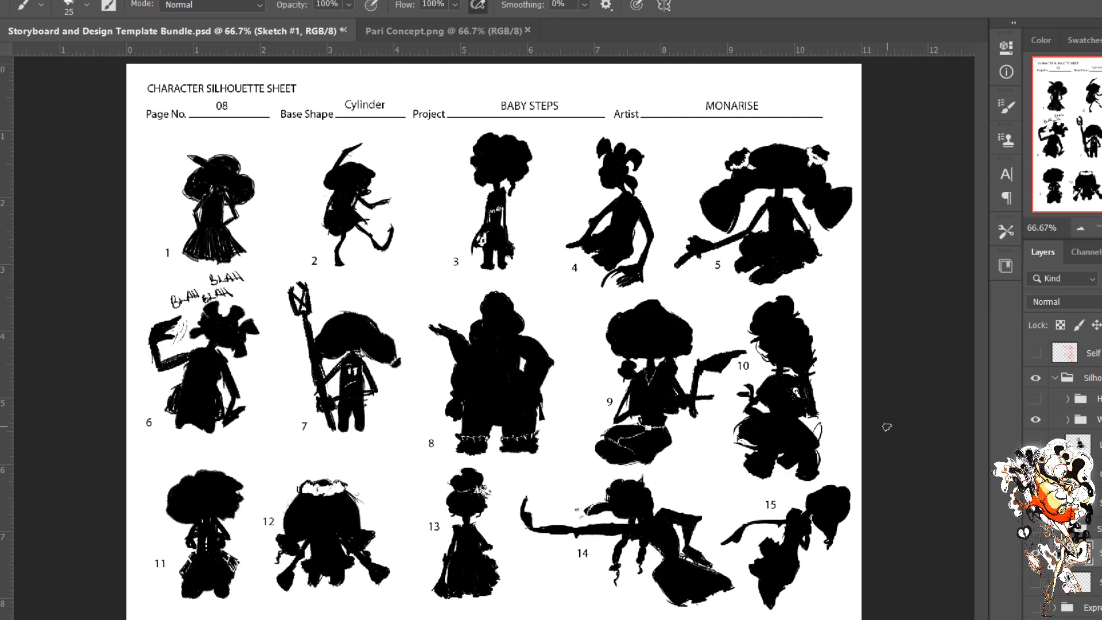
Step: Switch the sheet twice between the large outstretched-arm silhouette and the numbered silhouettes to compare them, ending on the numbered set
click(1036, 554)
click(1036, 581)
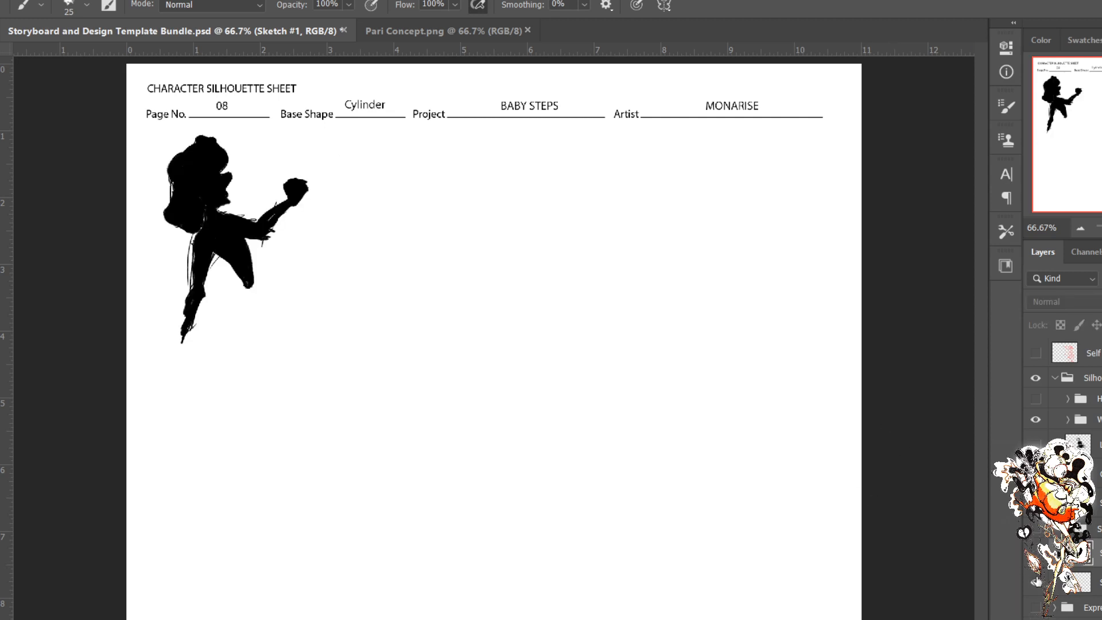
click(1036, 582)
click(1036, 554)
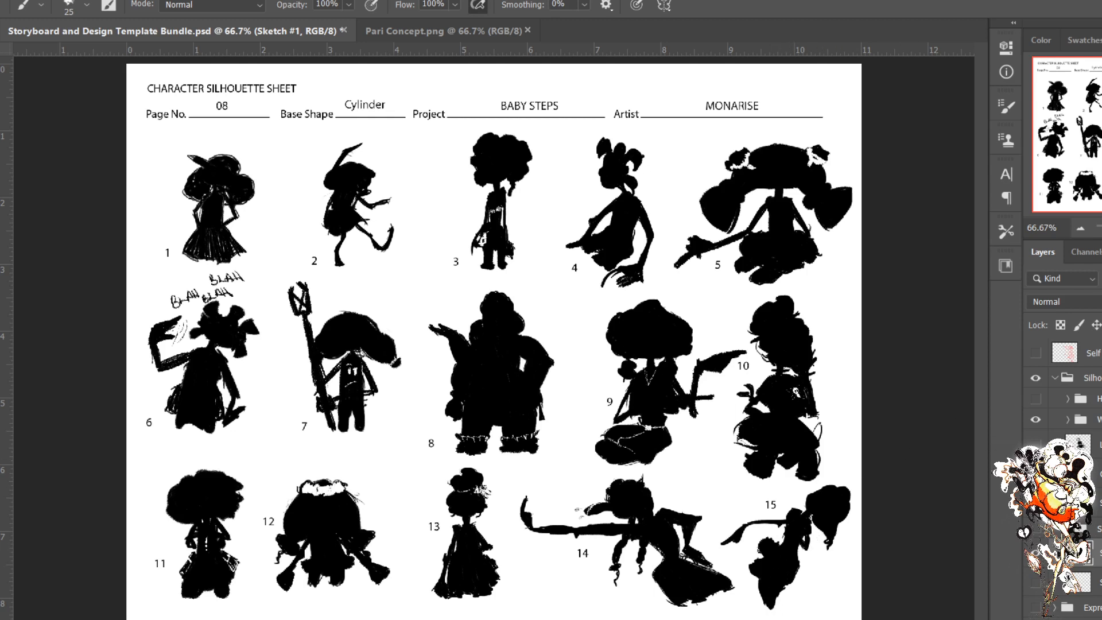
click(1035, 552)
click(1035, 582)
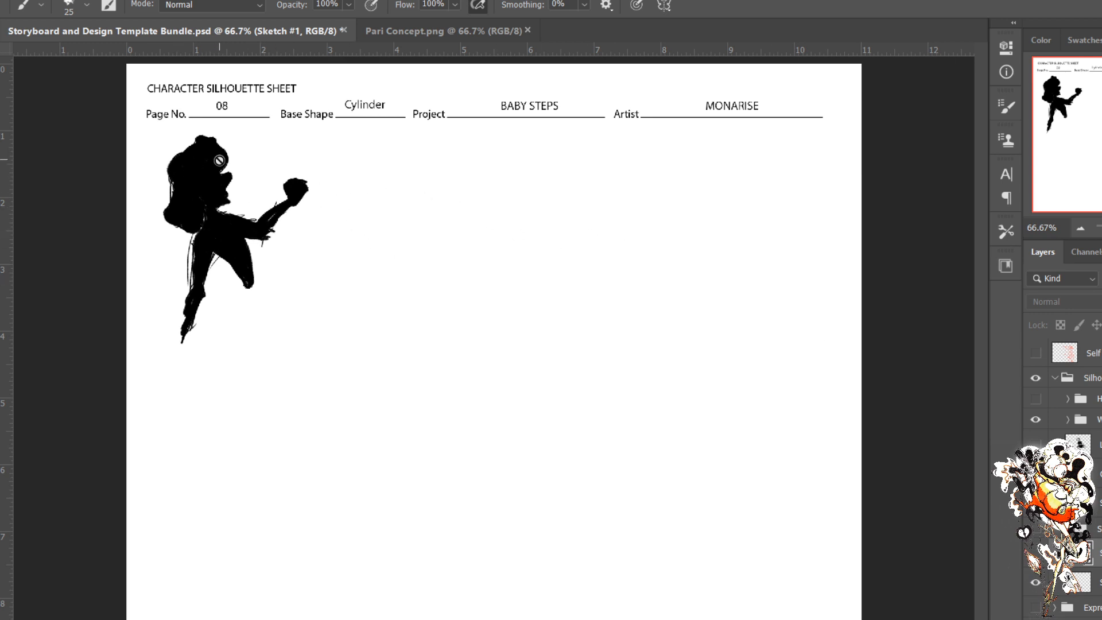
click(1035, 582)
click(1035, 552)
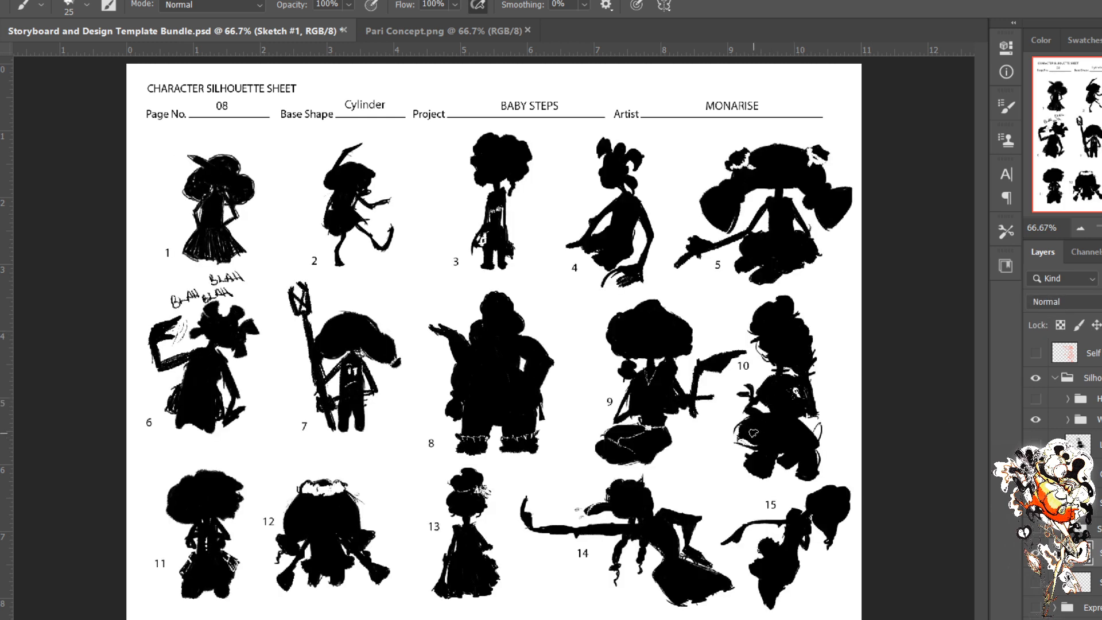
Step: Hide the numbered silhouettes and show the two full-figure sketches developed from silhouette 10
click(1035, 552)
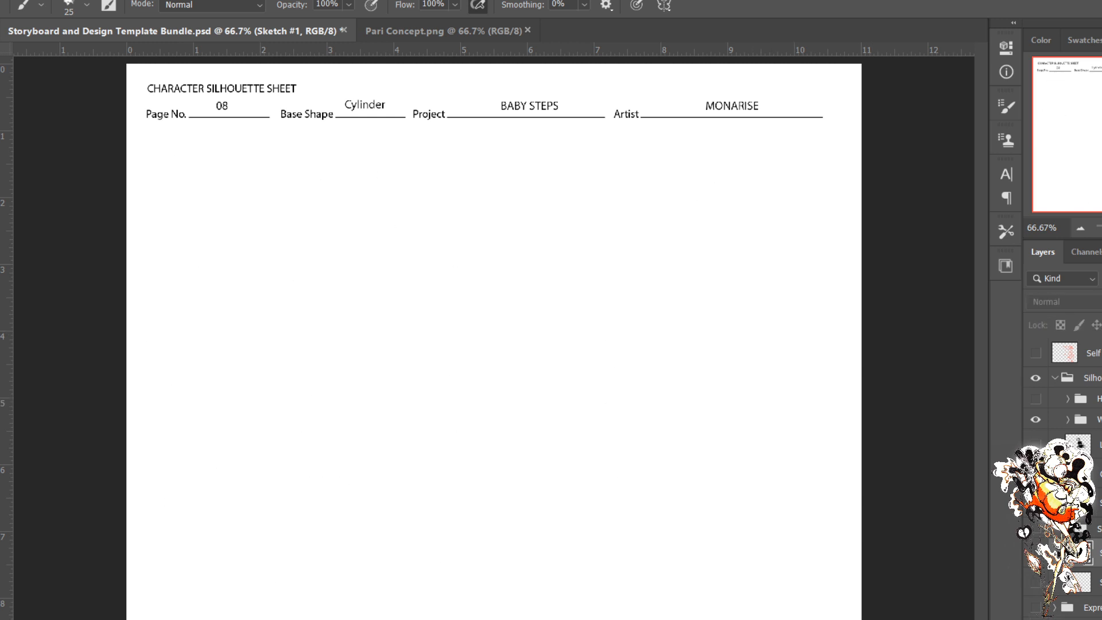
click(1036, 528)
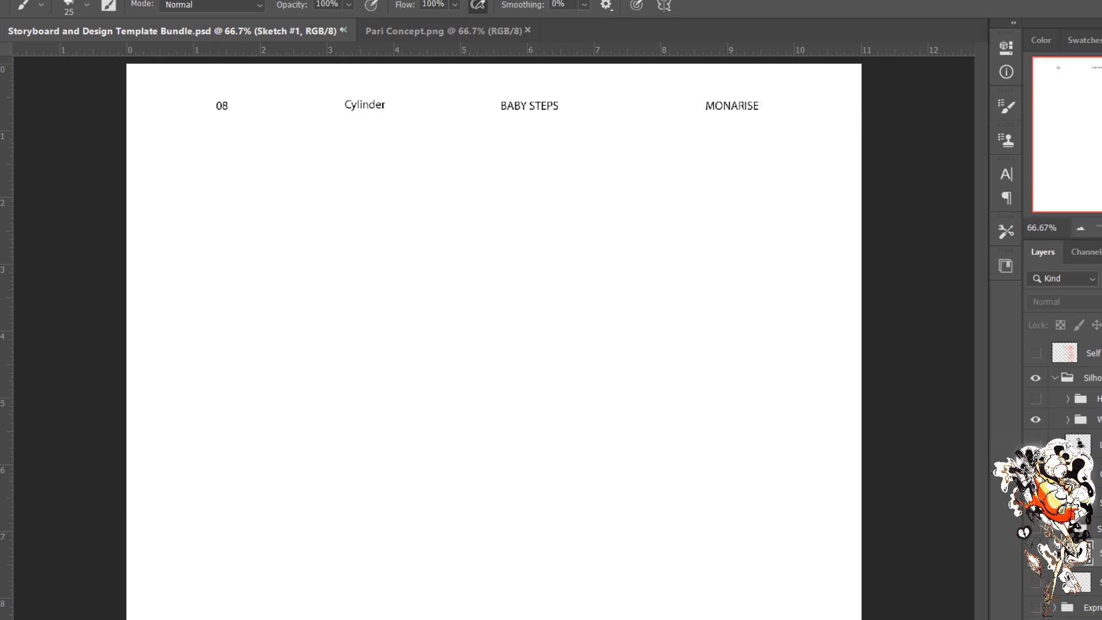
click(1035, 528)
click(1067, 528)
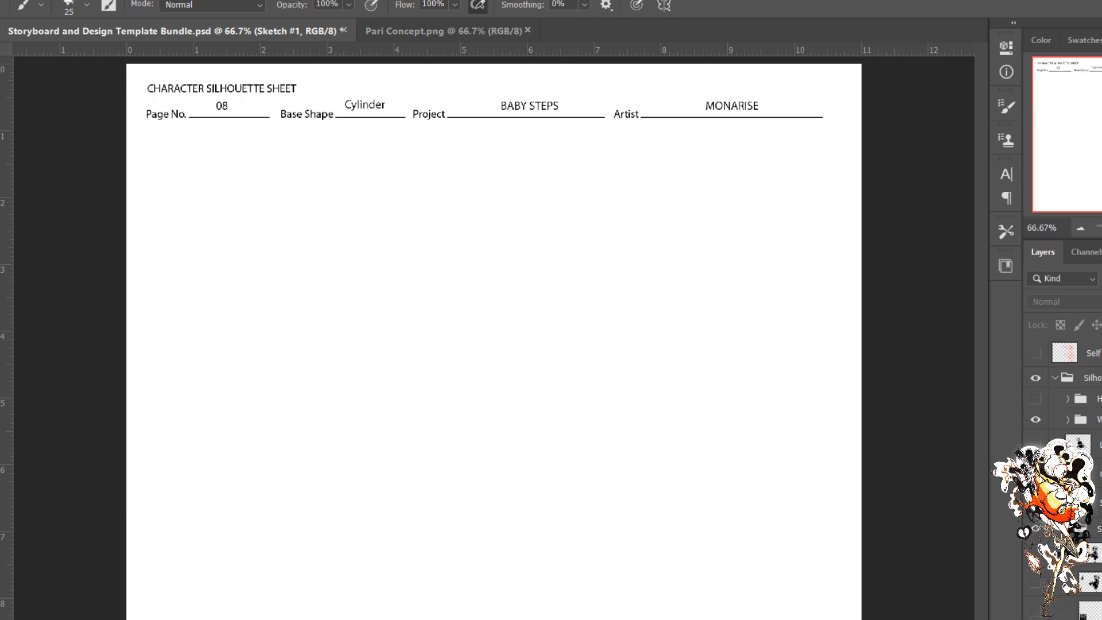
scroll(1061, 459, down, 3)
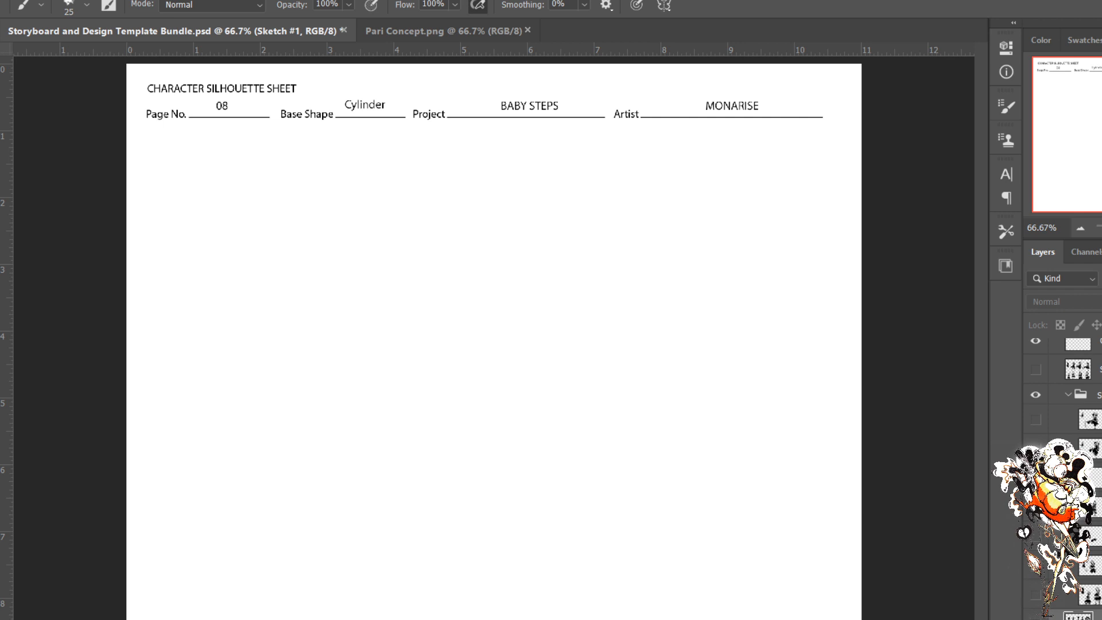
click(1036, 594)
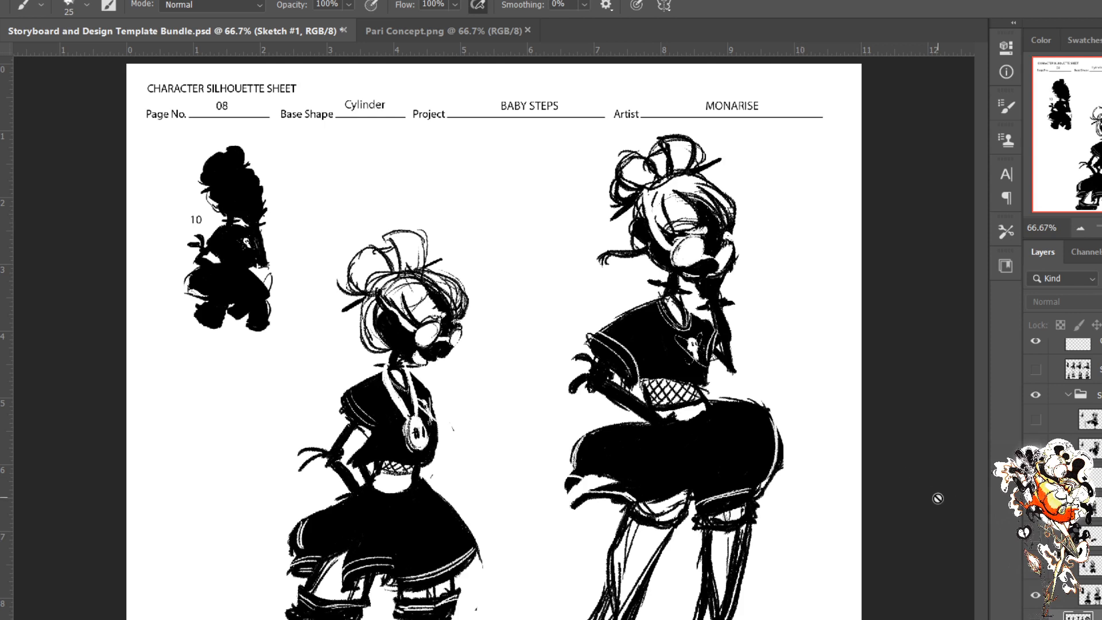
Step: Show the head-height guide of stacked grey circles and horizontal lines together with the two full-figure sketches
scroll(1061, 402, up, 2)
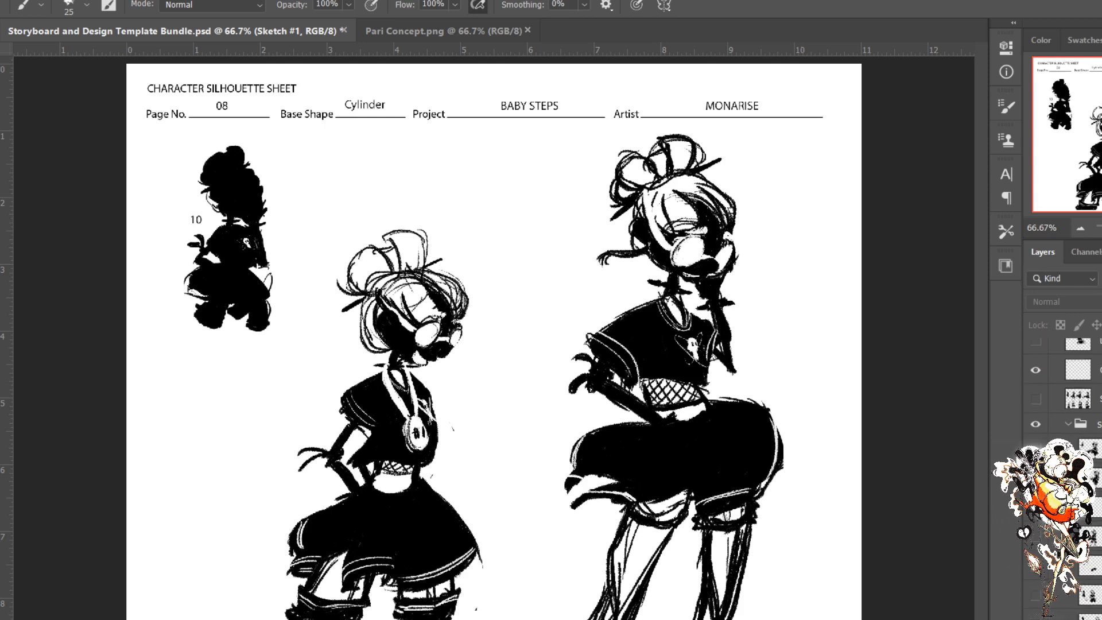
scroll(1067, 579, down, 2)
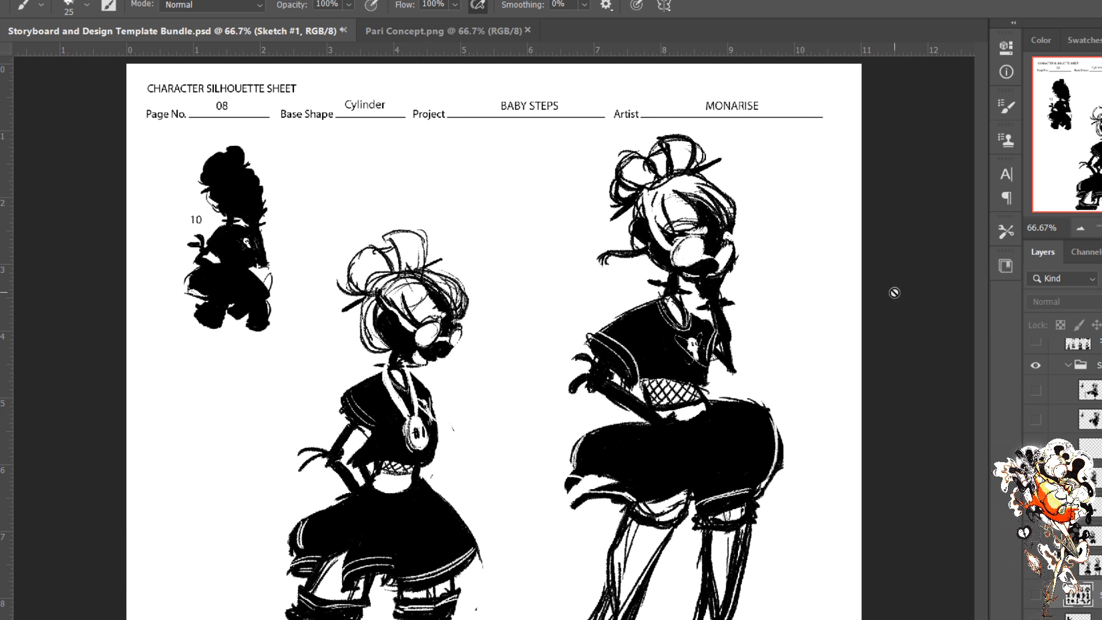
scroll(1093, 482, up, 2)
scroll(1079, 402, down, 2)
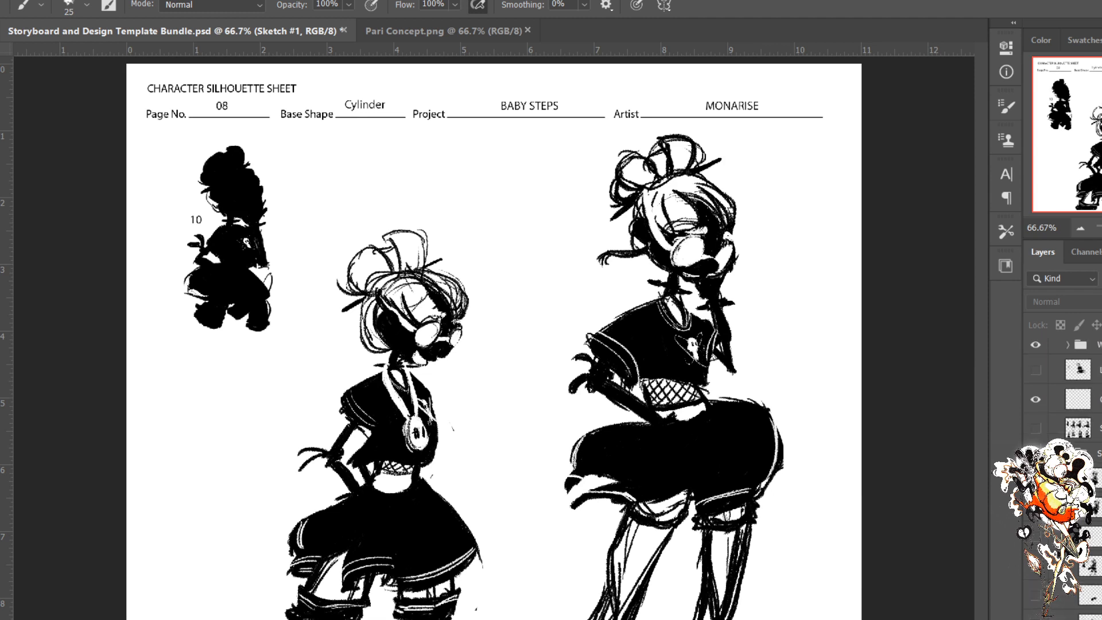
click(1034, 382)
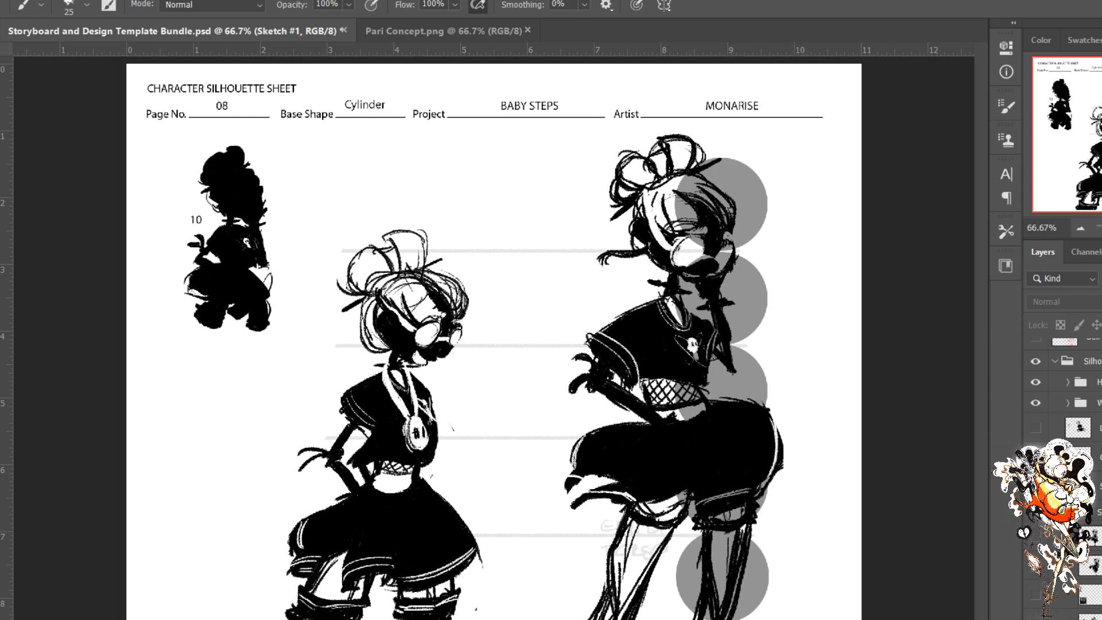
Step: Show the handwritten "STAY DOWN!" lettering and hide the printed header template of the silhouette sheet
click(1068, 402)
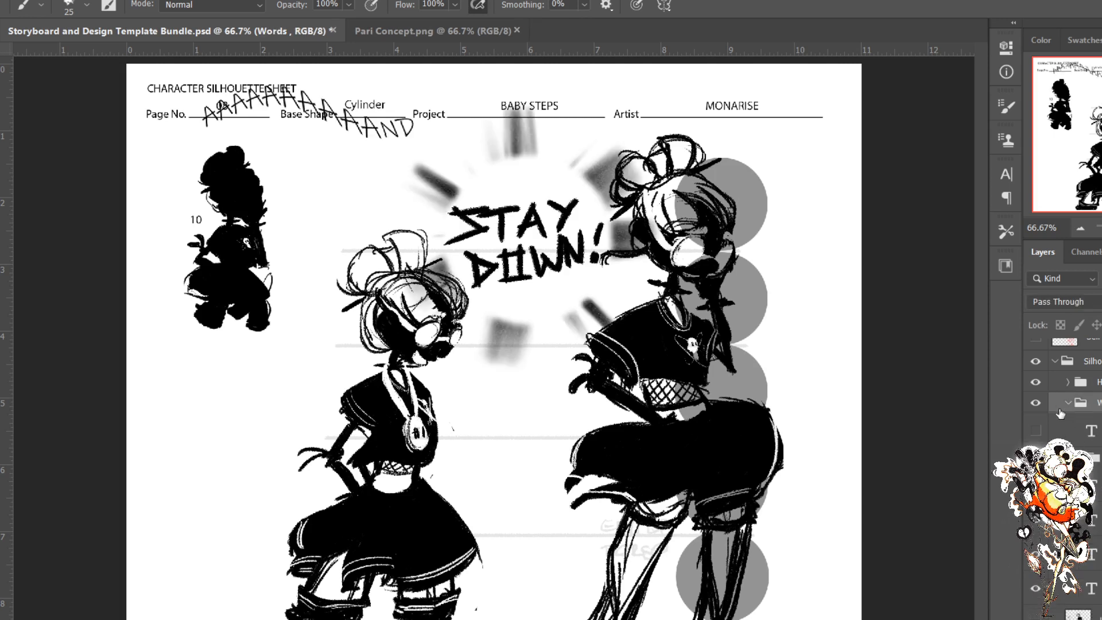
click(1069, 403)
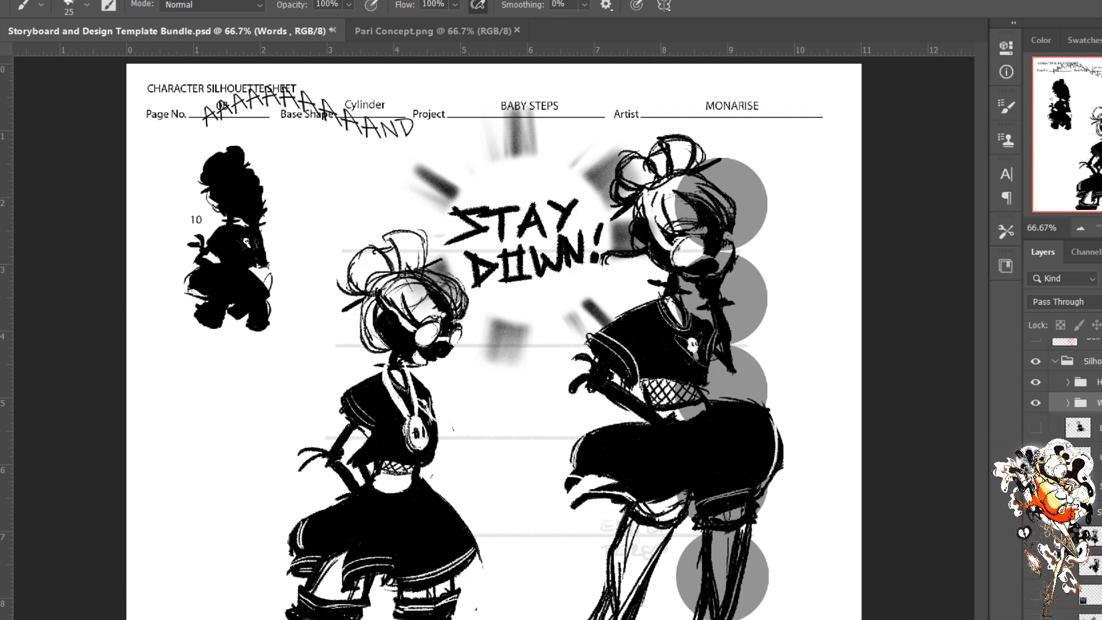
click(1036, 457)
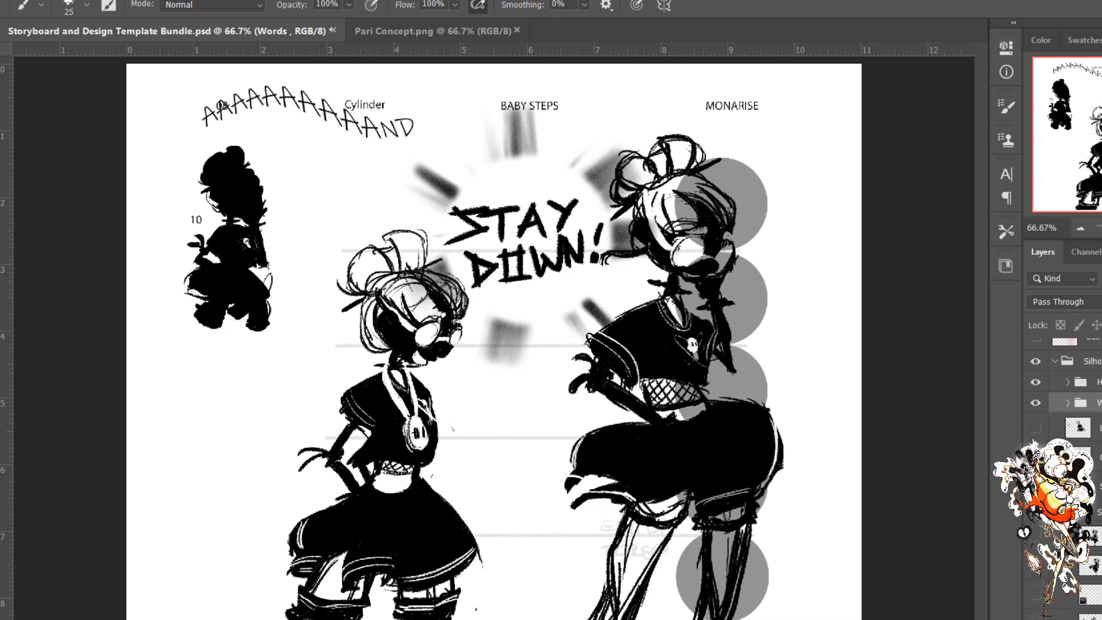
click(1035, 432)
click(1035, 431)
key(ctrl+z)
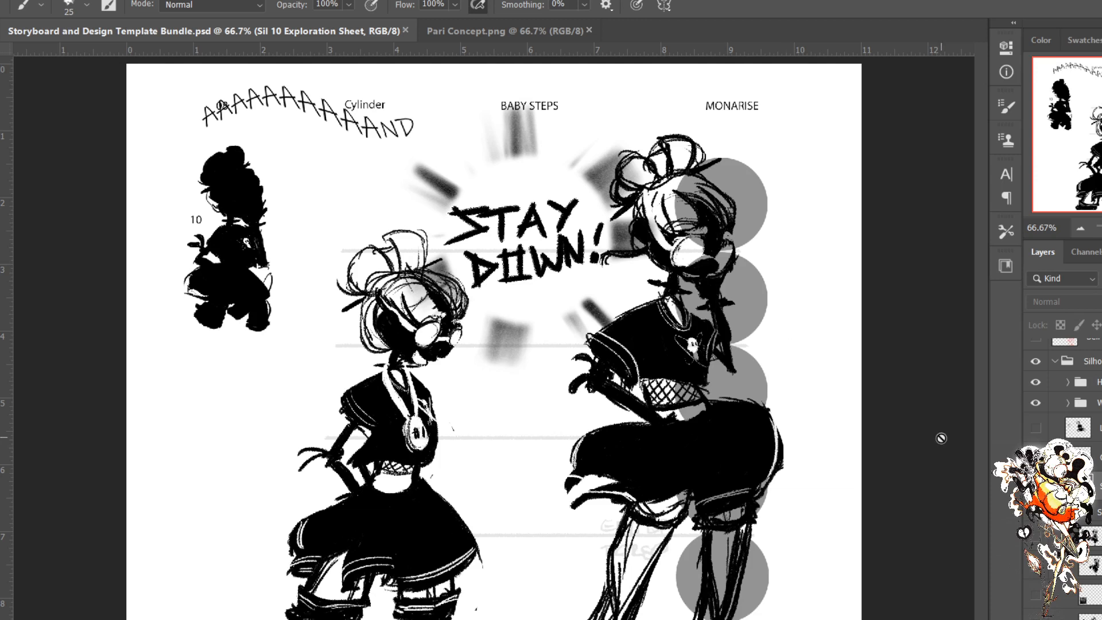
Step: Replace the two full-figure sketches with the single sketch of the figure raising one hand to its face beside silhouette 10
scroll(1062, 430, down, 2)
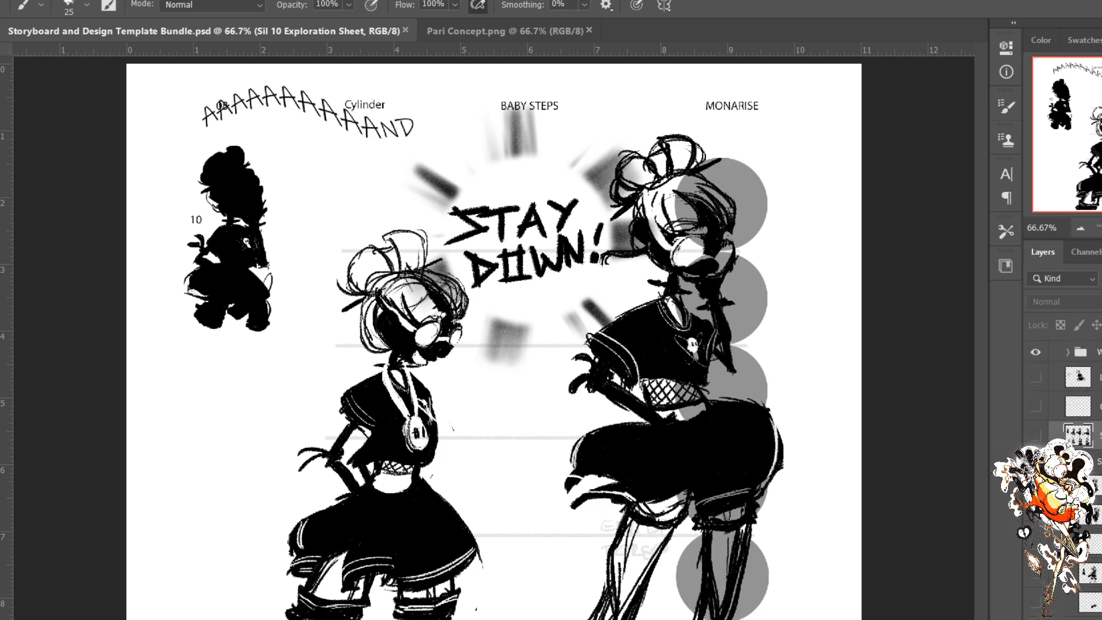
scroll(1062, 459, down, 3)
click(1036, 581)
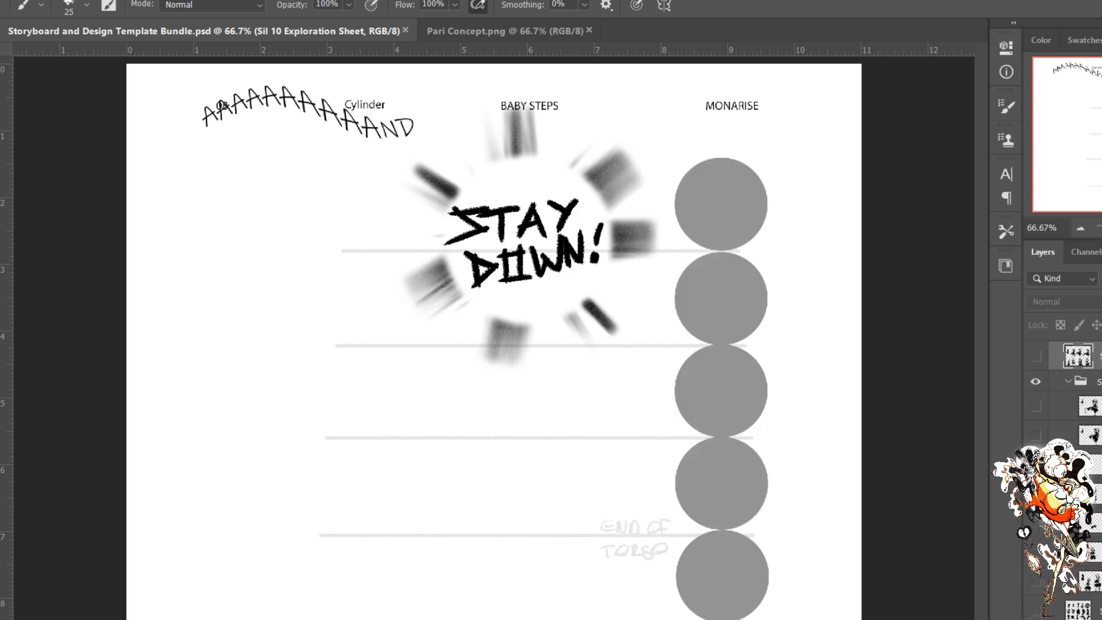
click(1036, 552)
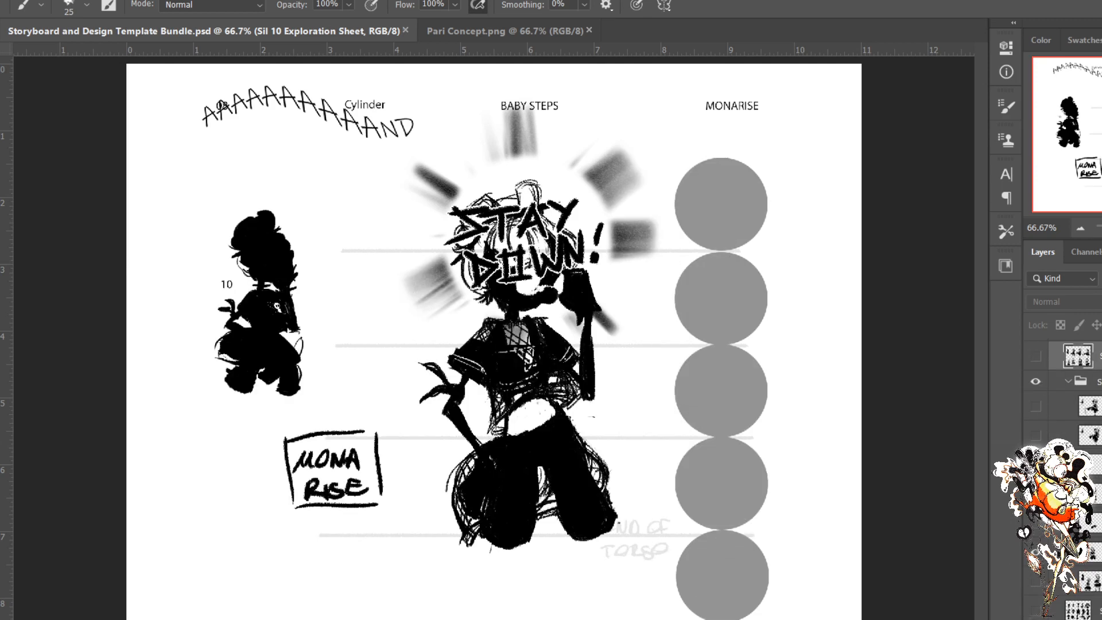
Step: Hide the "STAY DOWN!" lettering inside the words group while keeping the header entries shown
scroll(1062, 401, up, 3)
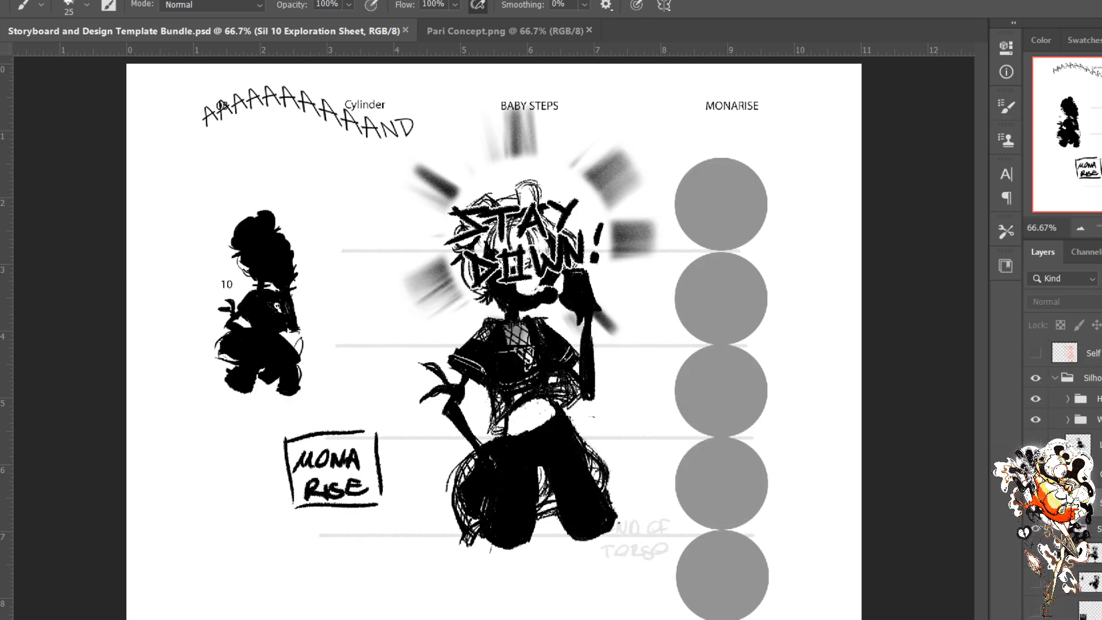
click(1039, 420)
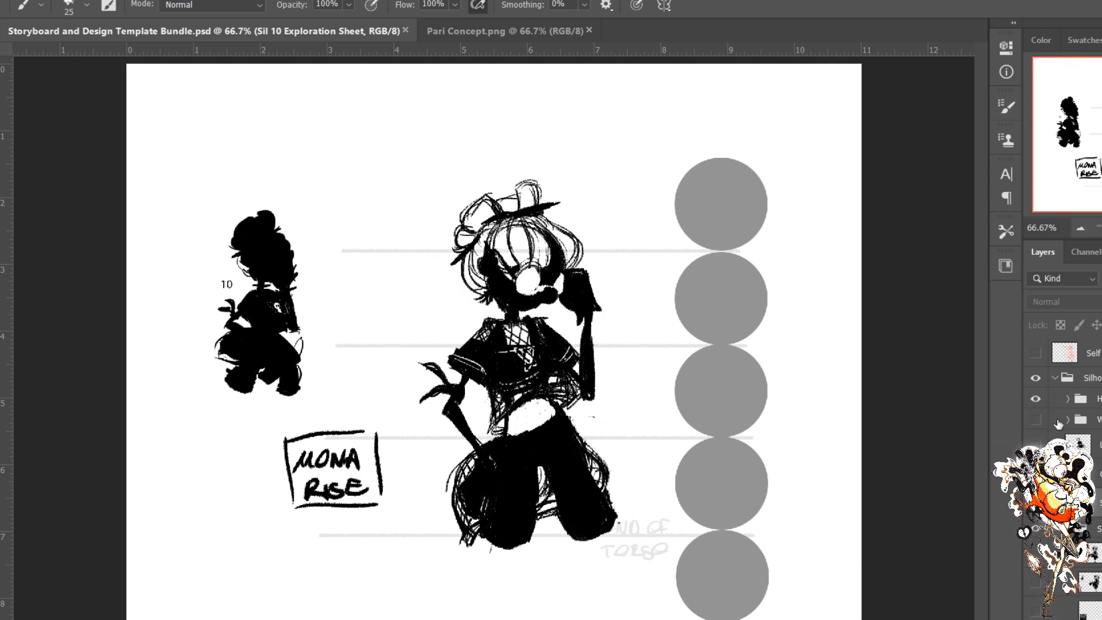
click(1062, 424)
click(1036, 421)
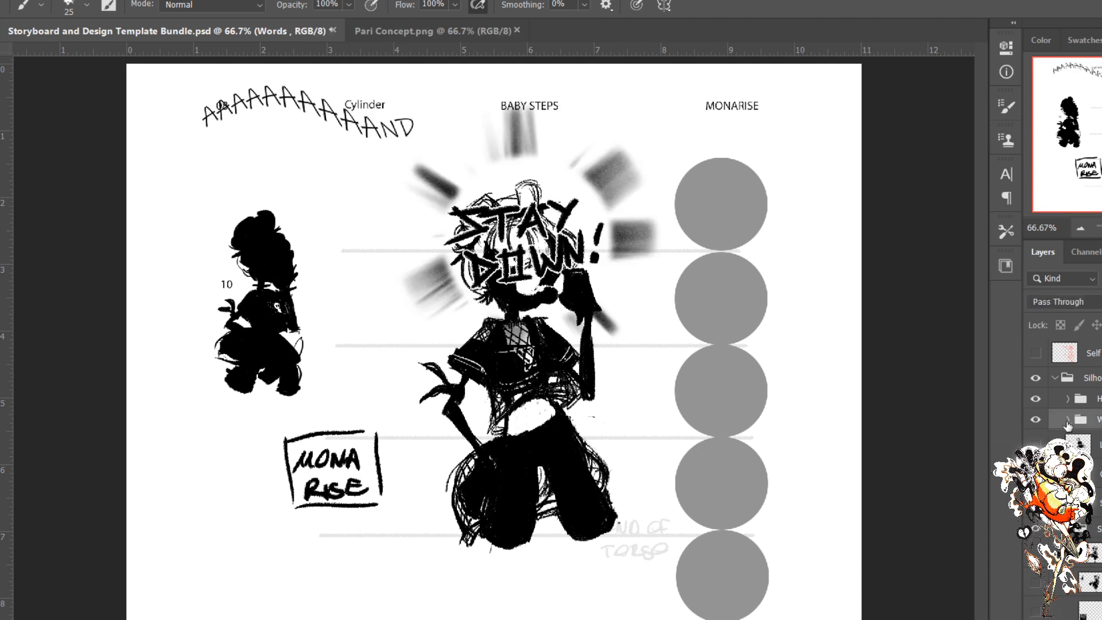
click(1068, 420)
click(1036, 475)
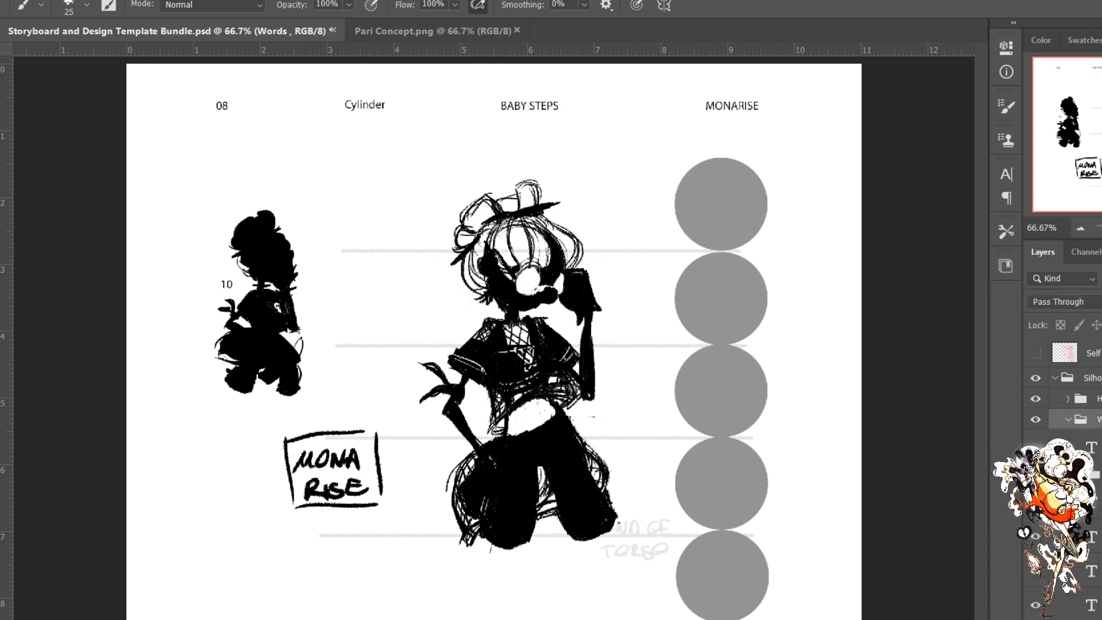
click(1066, 422)
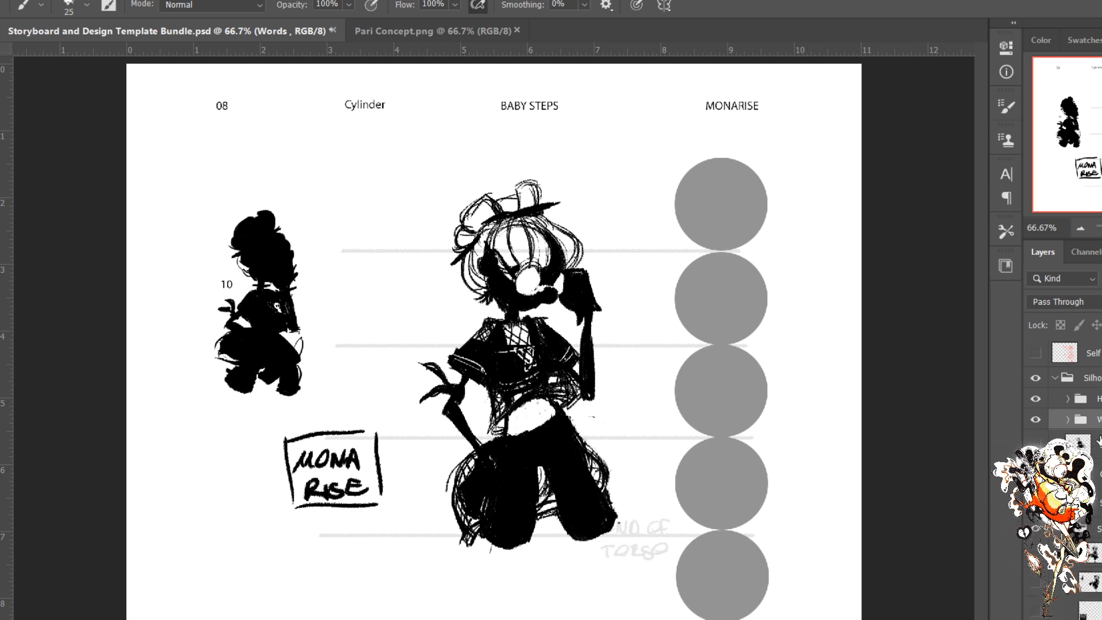
Step: Restore the silhouette sheet's header template and toggle the head-height guide off and on around the single figure
click(1036, 399)
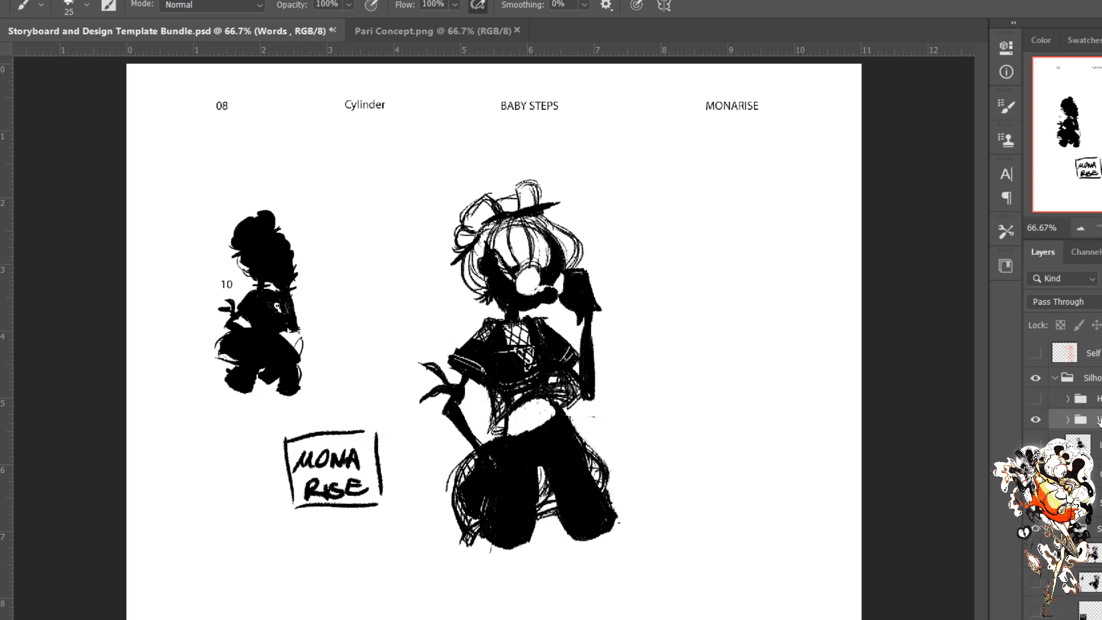
click(1036, 503)
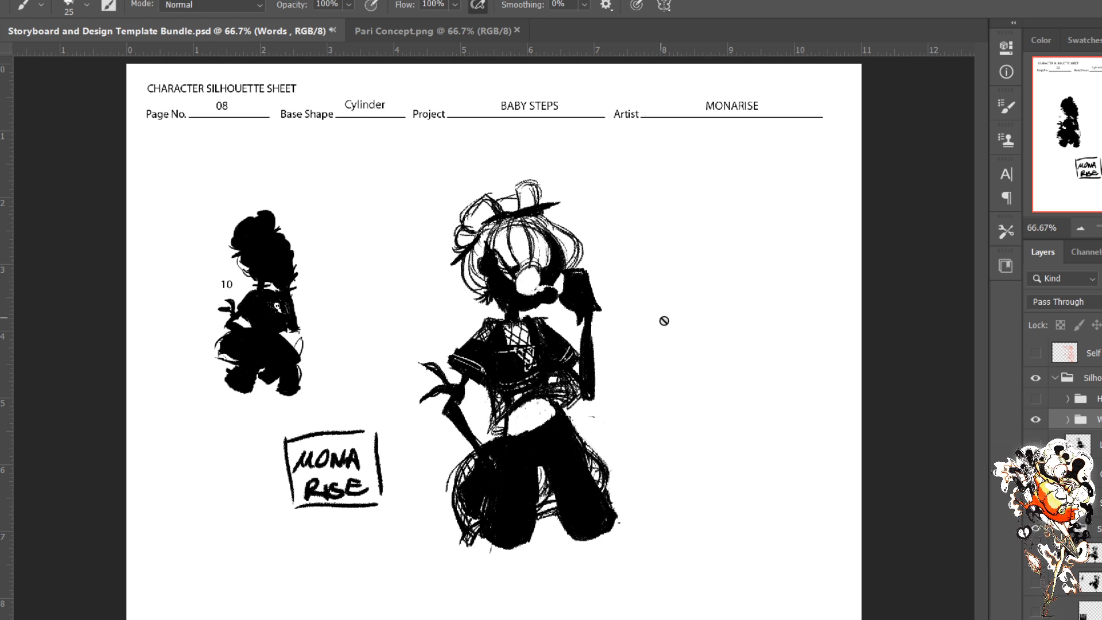
click(1036, 398)
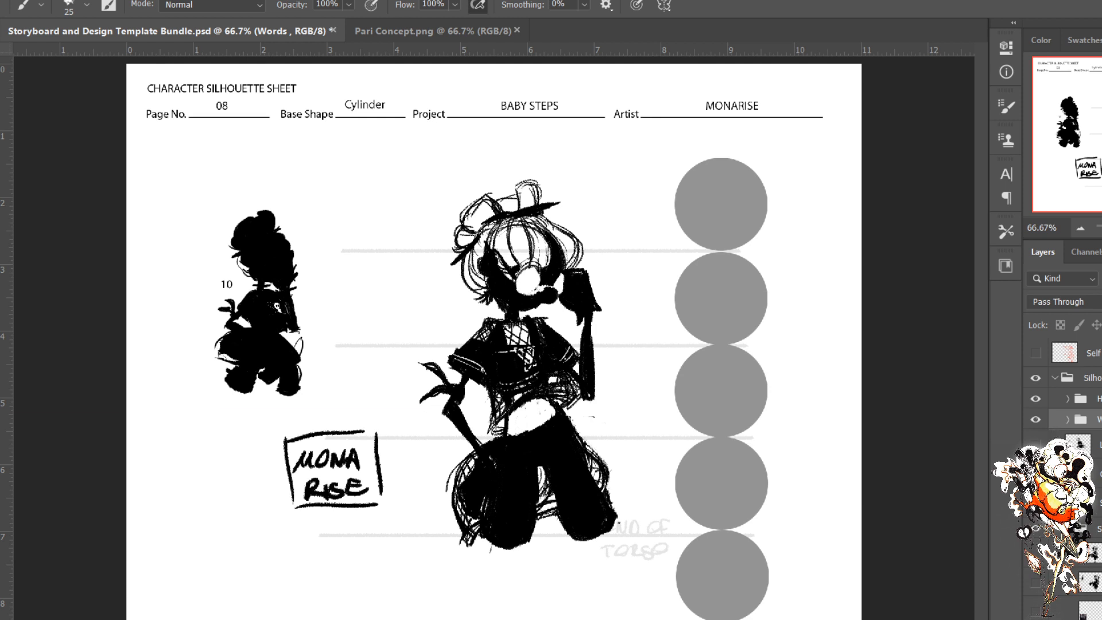
click(1036, 420)
click(1035, 421)
Step: Switch from the two full-figure sketches to the leaning full-figure exploration beside silhouette 10, with the head-height guide shown
scroll(1062, 401, down, 3)
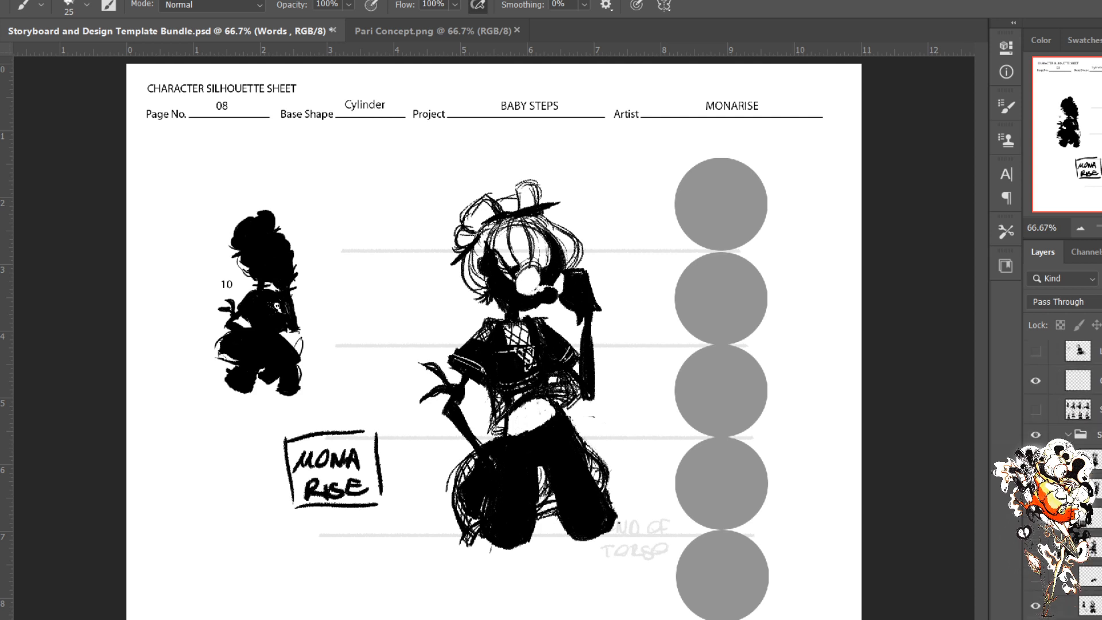
scroll(1062, 459, down, 1)
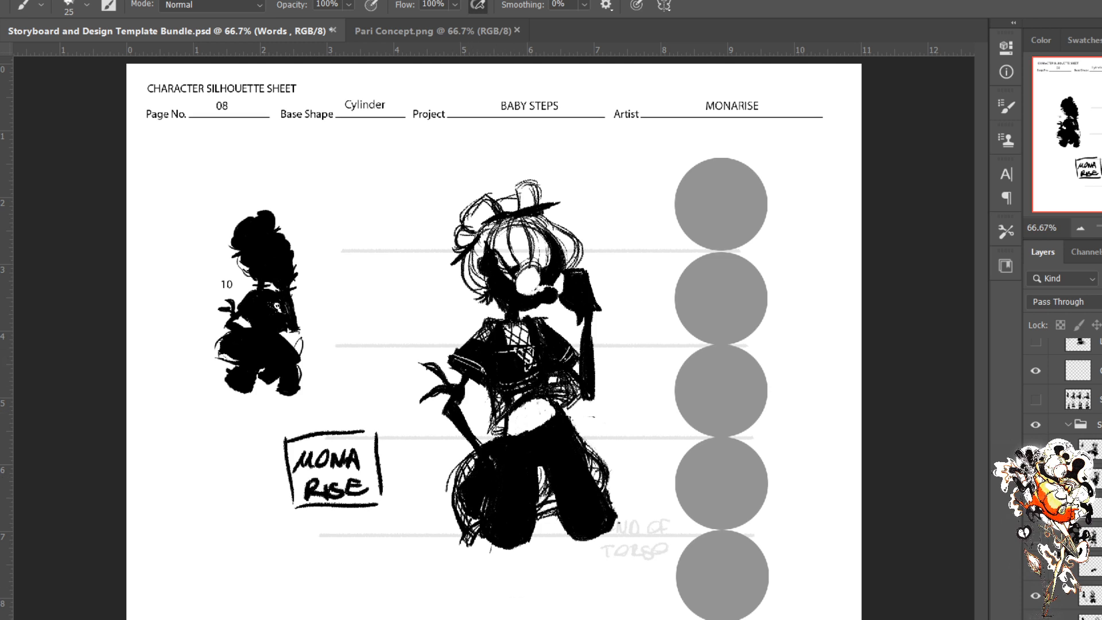
scroll(1062, 459, down, 2)
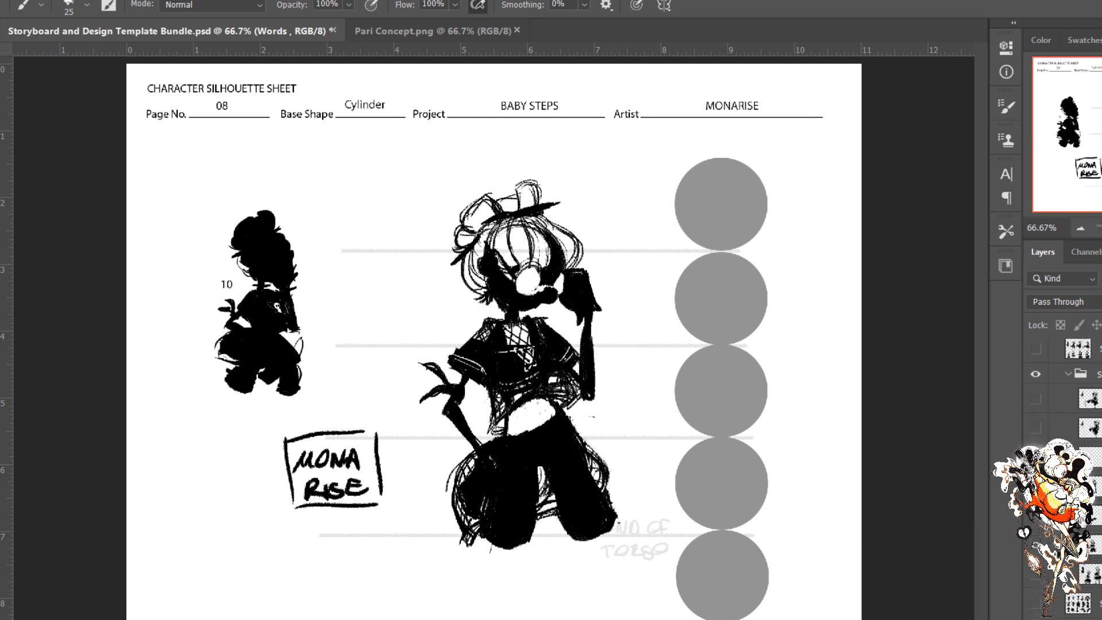
drag(568, 459, 643, 431)
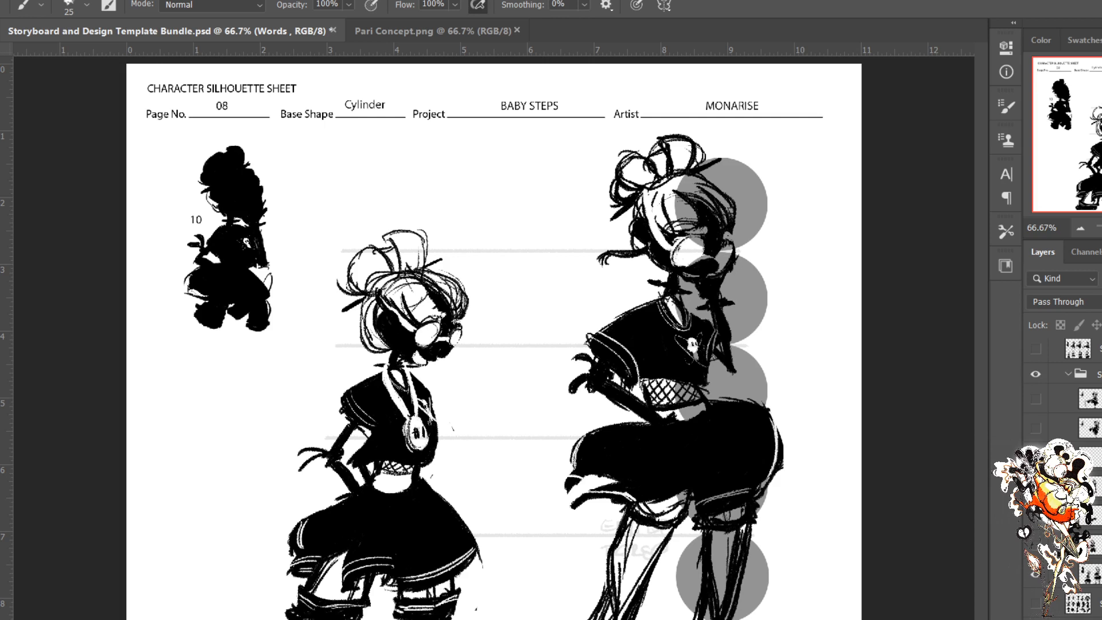
click(1036, 574)
click(1035, 544)
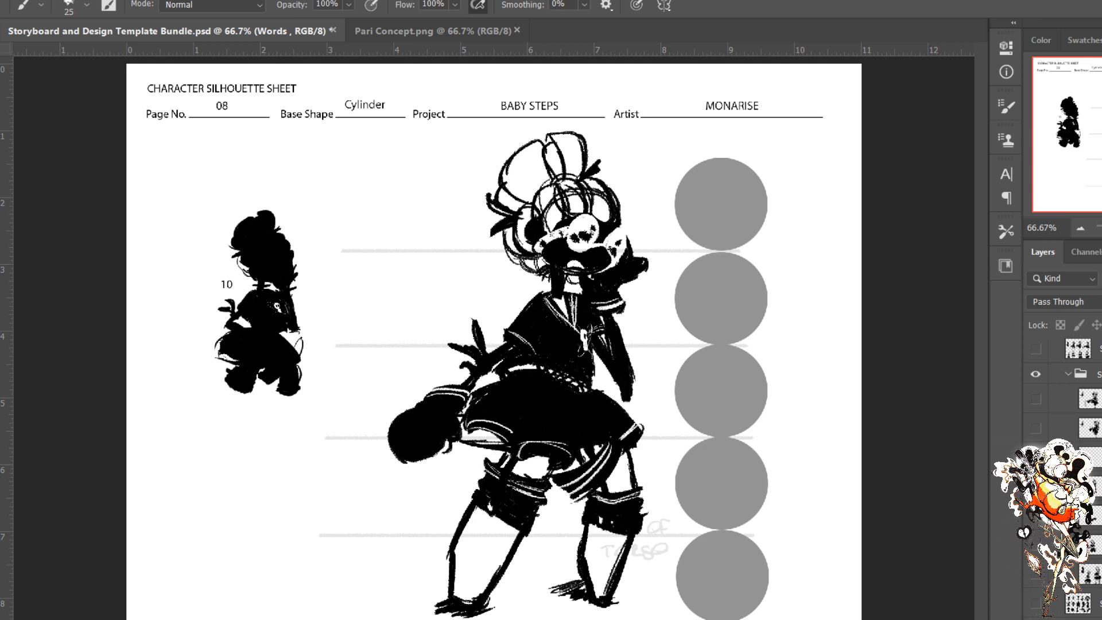
Step: Add small brush marks to the leaning figure's lower leg on the Sil Exploration 3 layer
click(1094, 487)
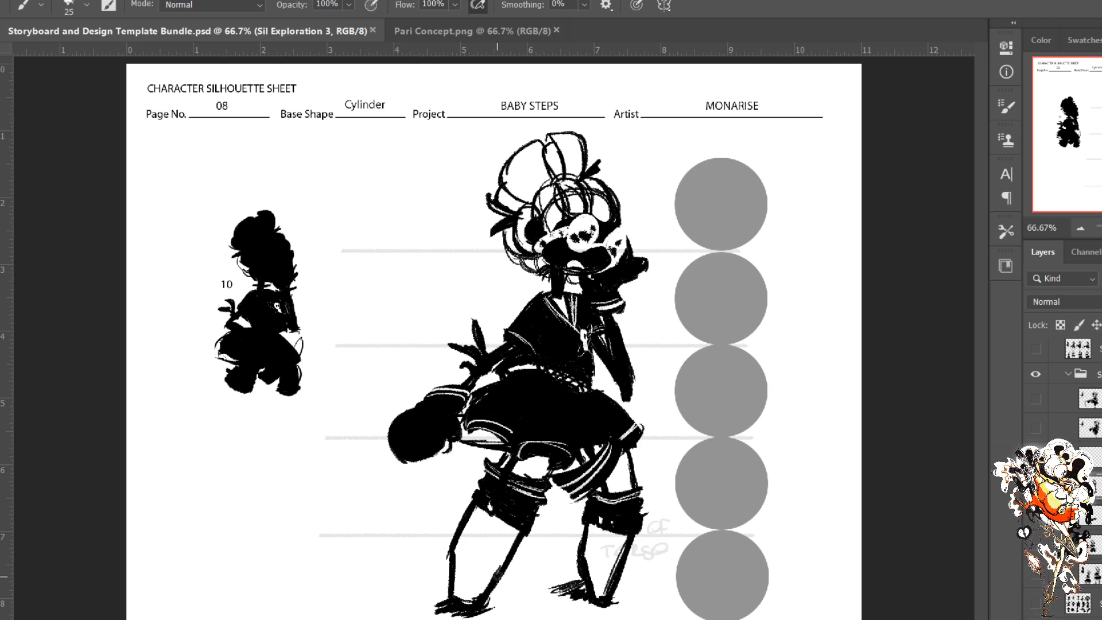
mouse_move(481, 595)
mouse_down()
mouse_move(502, 551)
mouse_move(480, 593)
mouse_up()
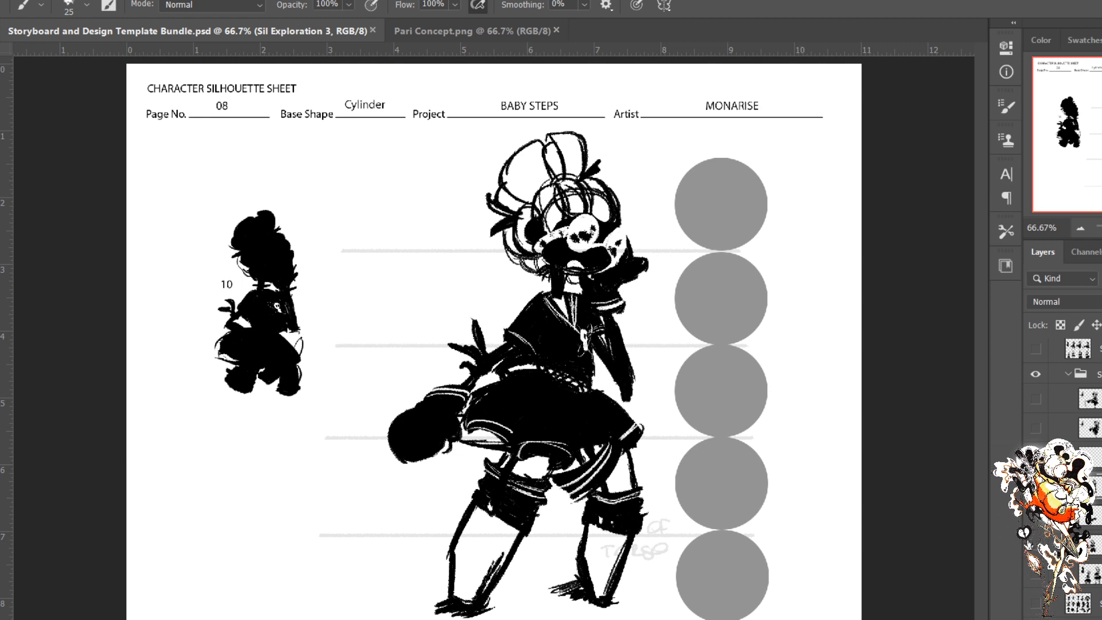
Step: Compare the leaning figure with the two earlier full-figure sketches, ending on the leaning figure
click(1035, 486)
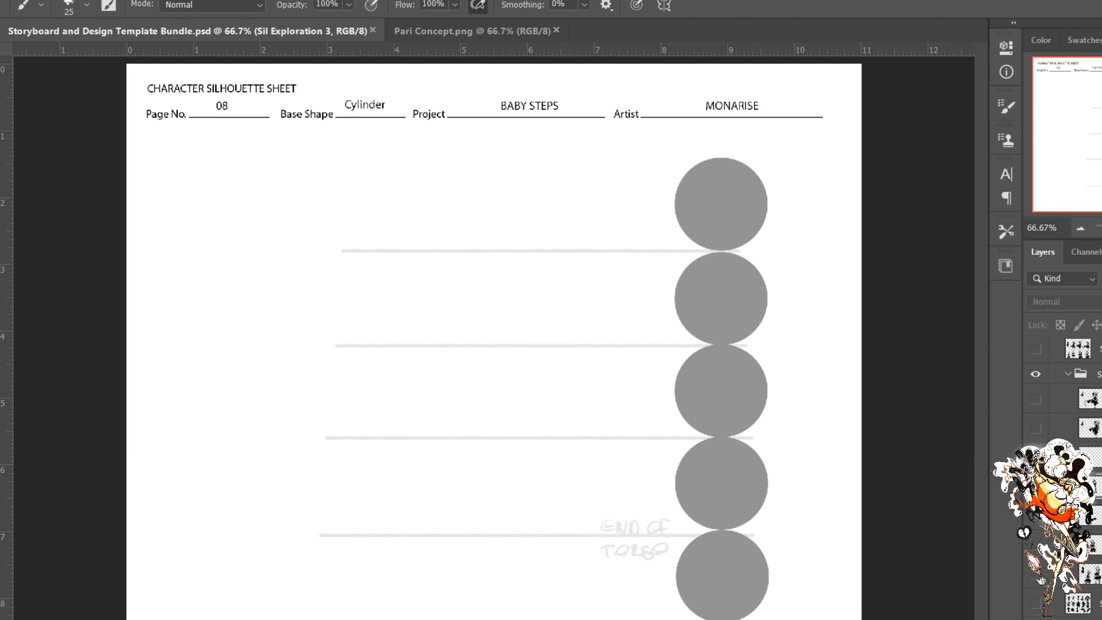
click(1036, 574)
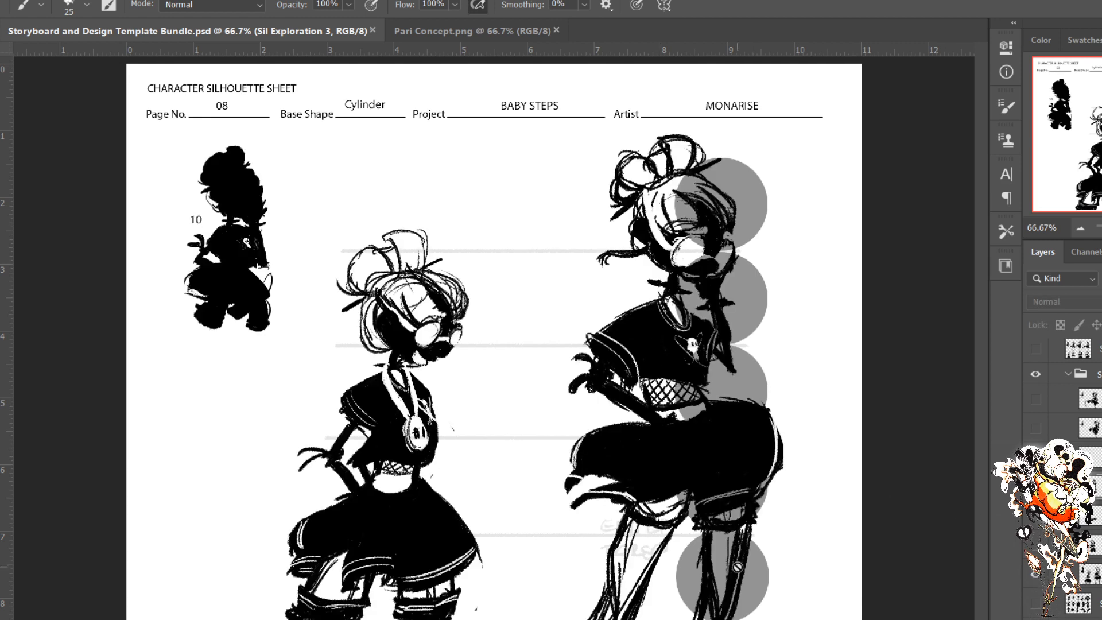
click(1036, 574)
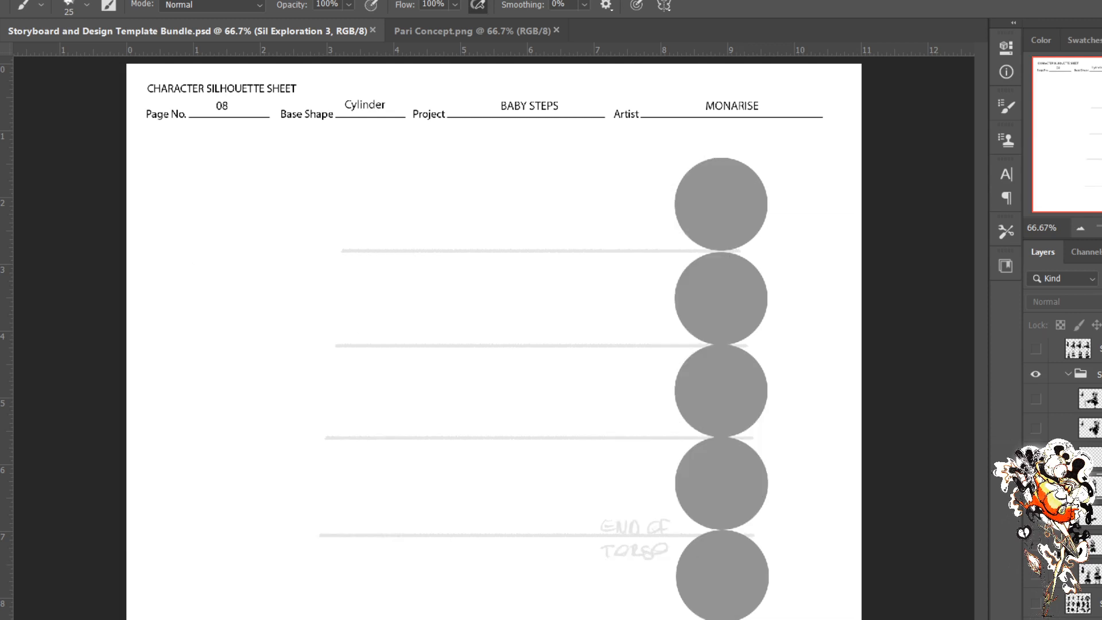
click(1035, 486)
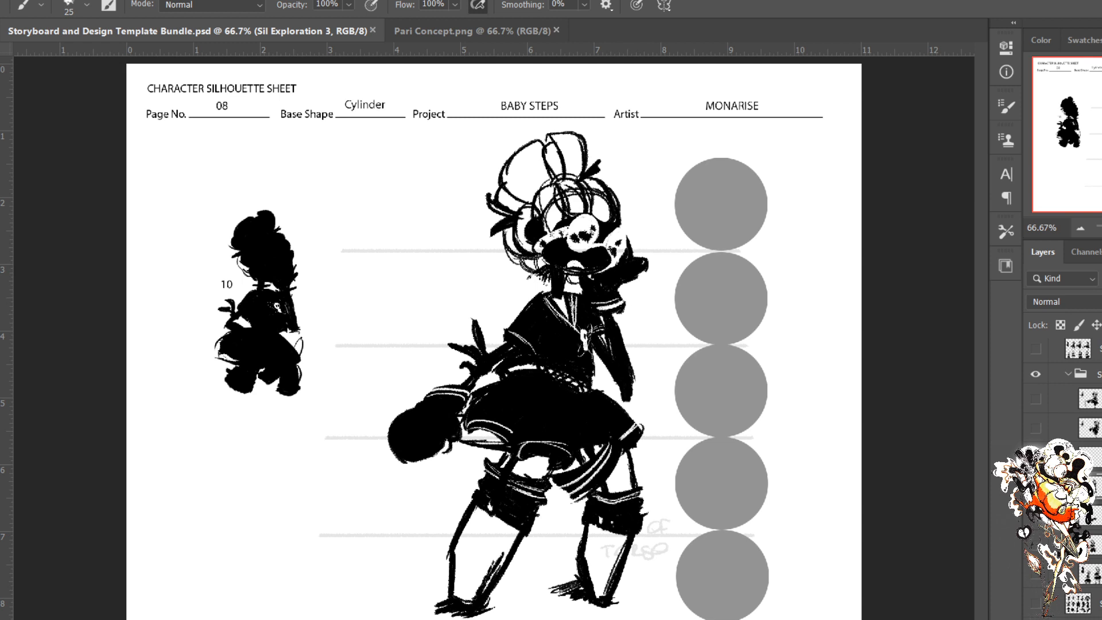
Step: Compare the leaning figure with the back-view kicking figure and bring up the kickboxing reference photo, ending on the kicking figure
click(1037, 486)
click(1038, 433)
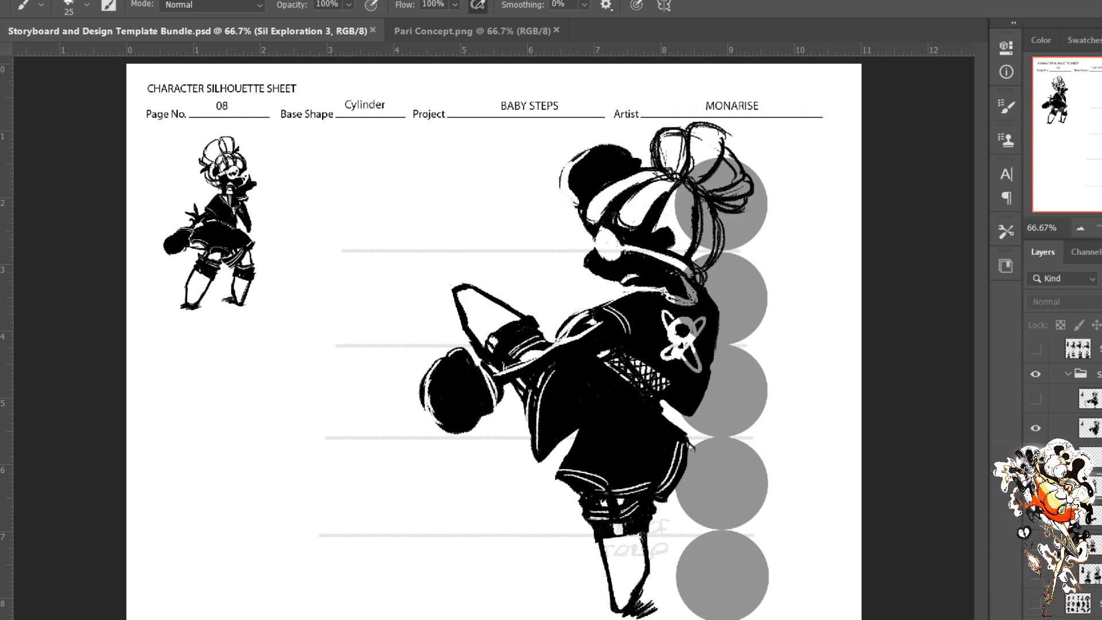
click(1035, 428)
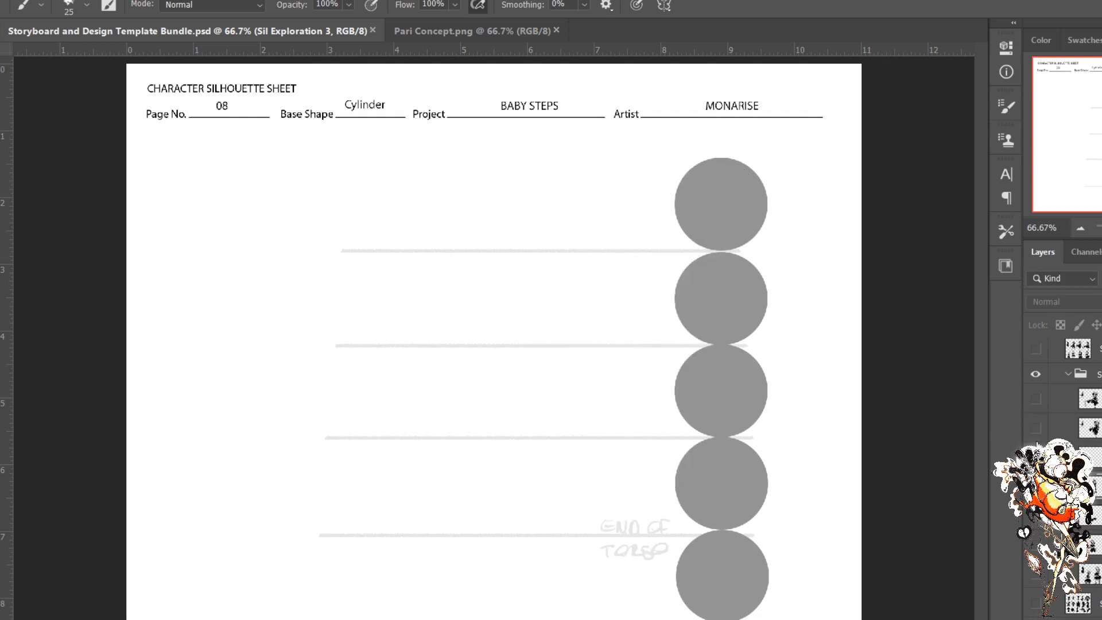
click(1037, 486)
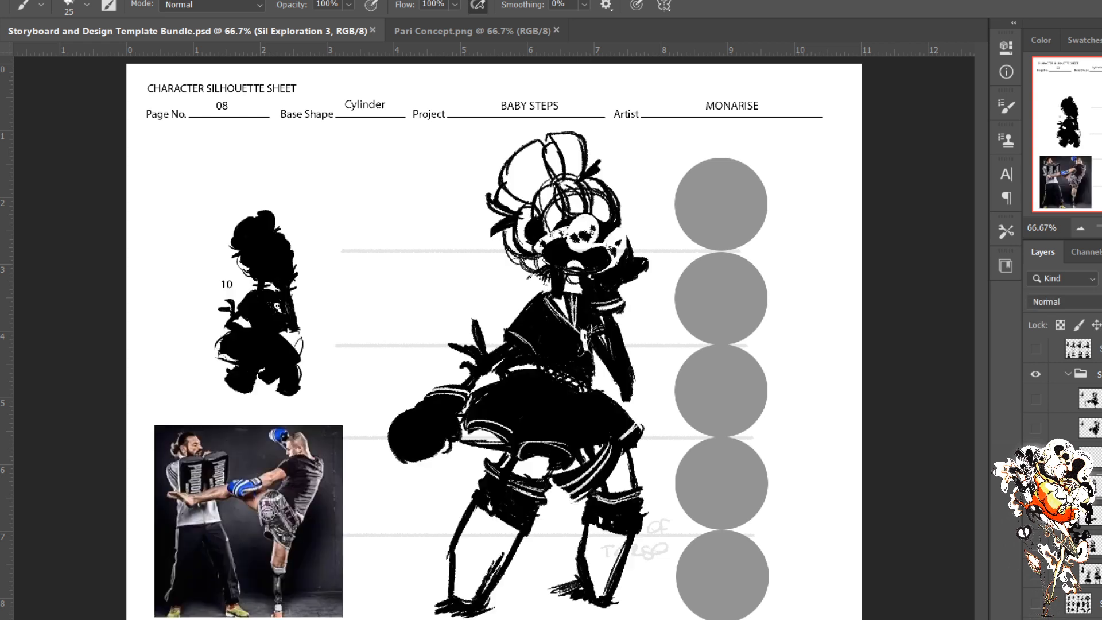
click(1036, 487)
click(1035, 427)
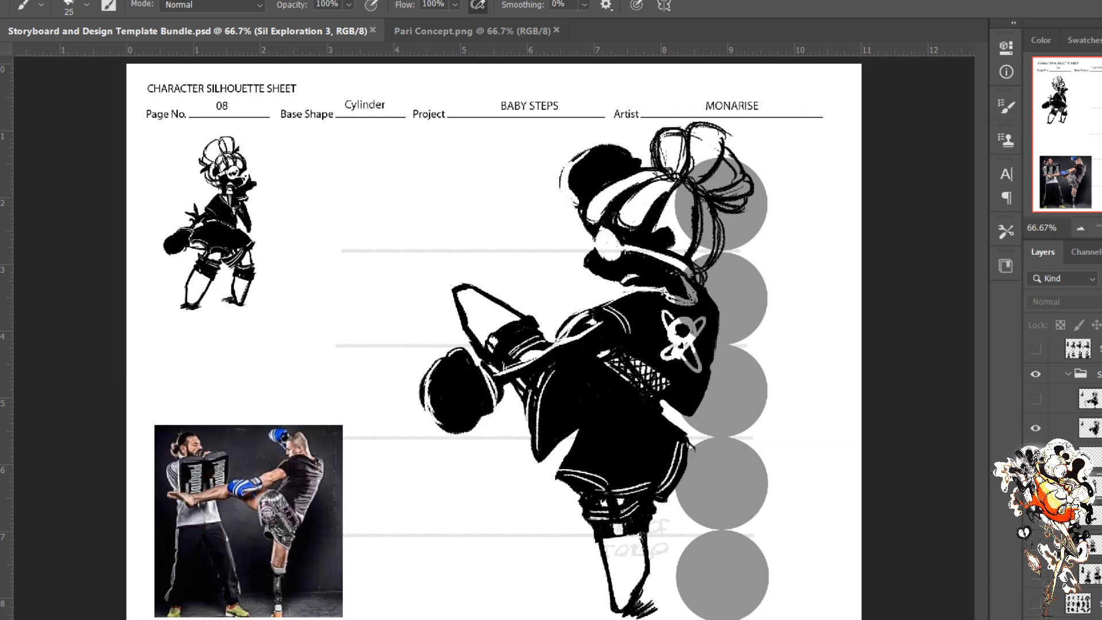
Step: Add a brush stroke along the kicking figure's back on the Sil Exploration 4 layer
click(1089, 428)
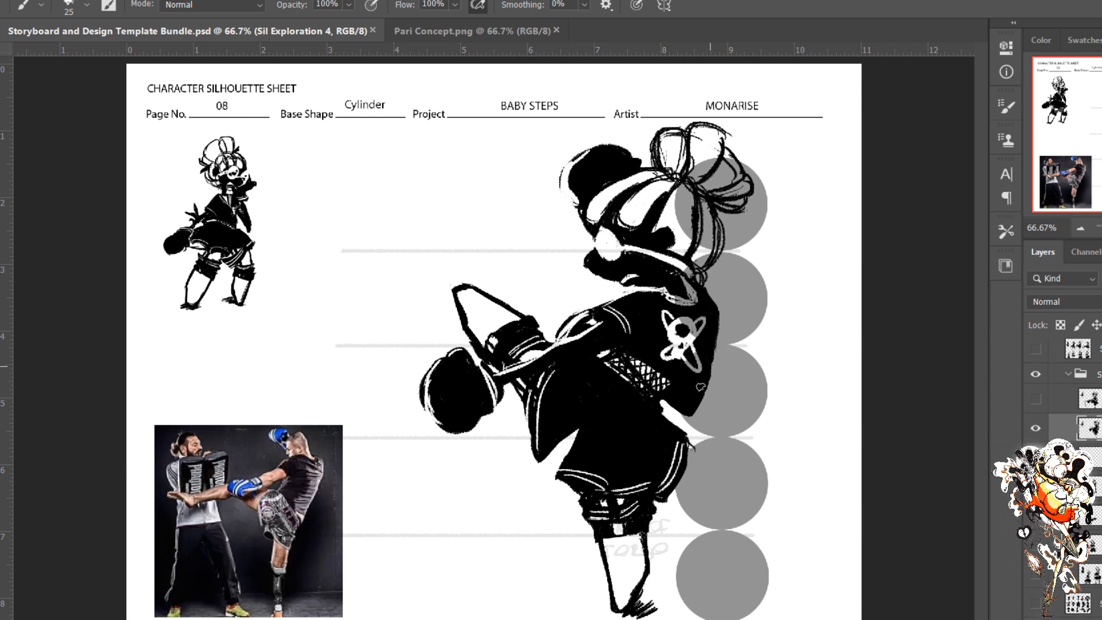
drag(701, 386, 716, 346)
Step: Examine the kicking figure's raised leg and standing leg against the kickboxing reference photo at 200%
key(ctrl+plus)
key(ctrl+plus)
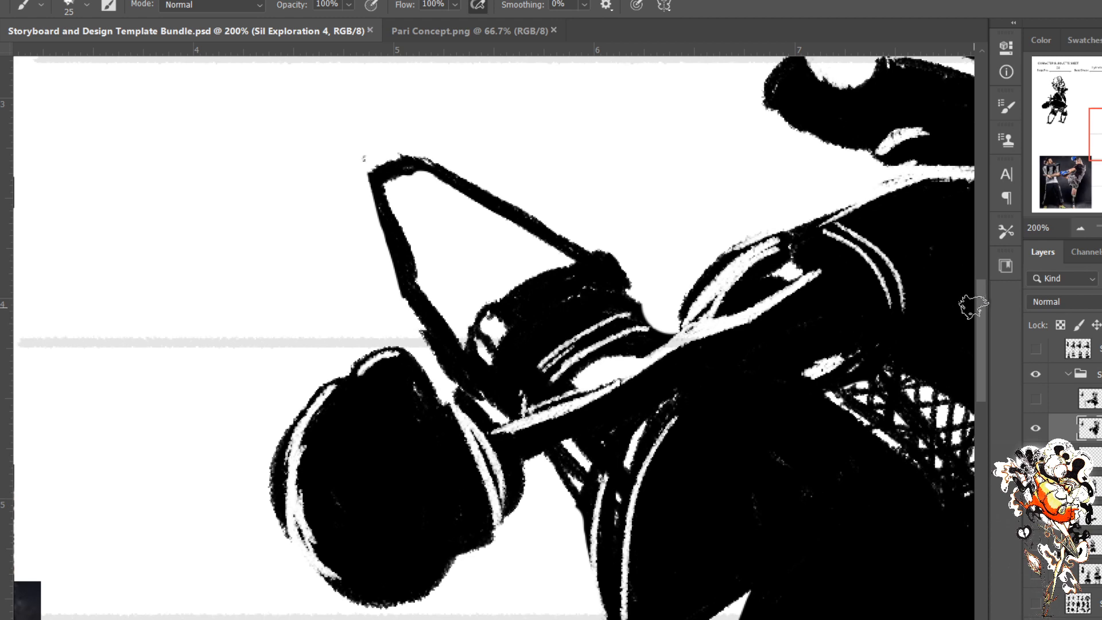
drag(983, 337, 988, 405)
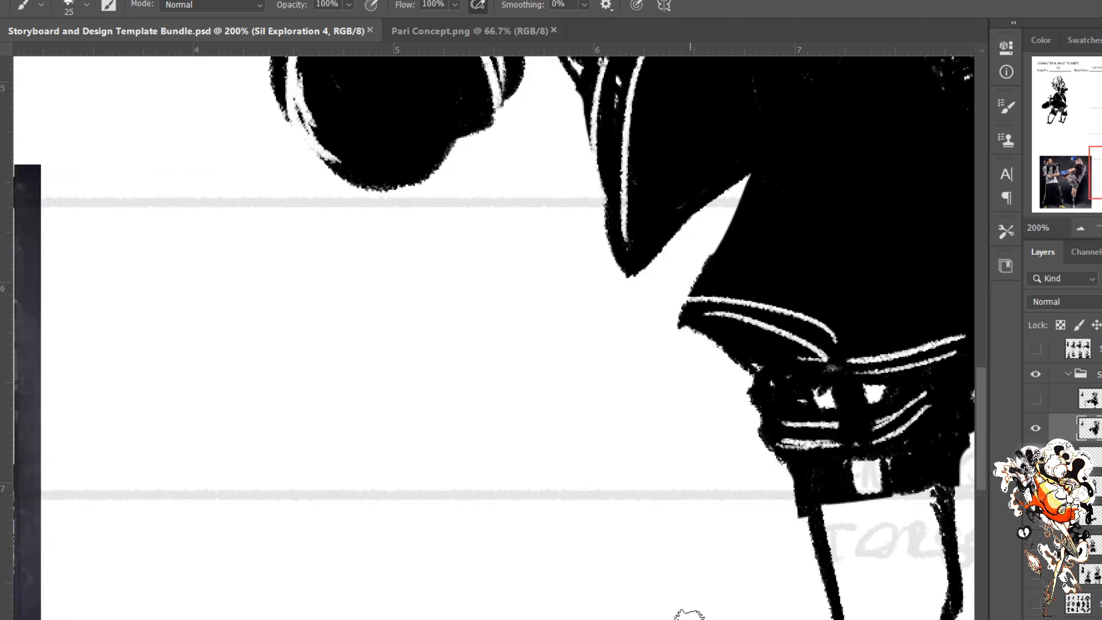
scroll(689, 613, left, 10)
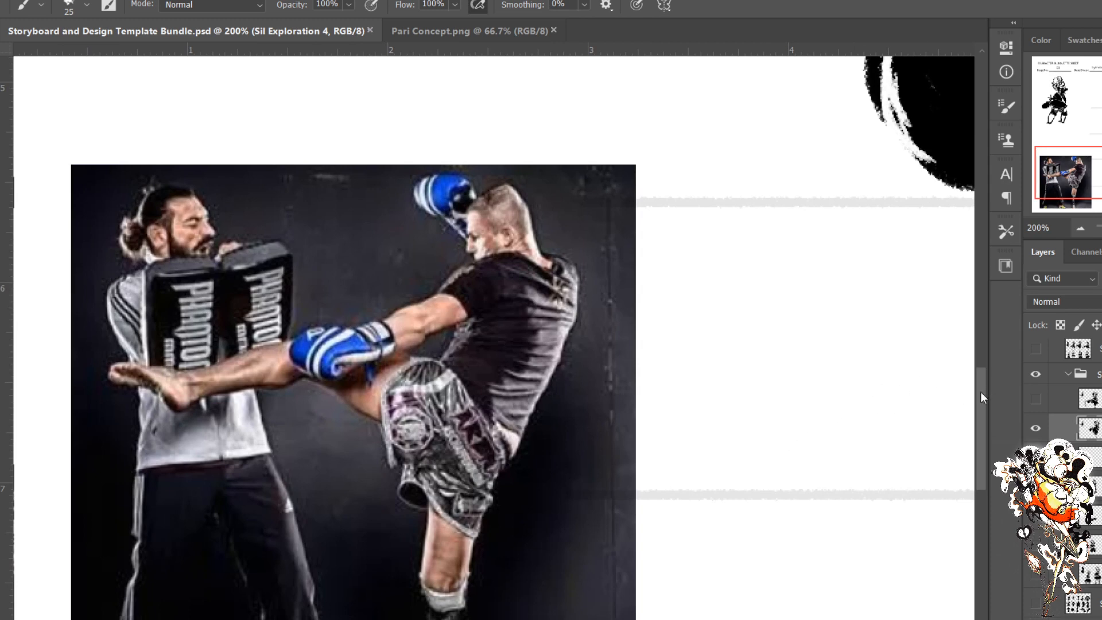
drag(980, 392, 984, 424)
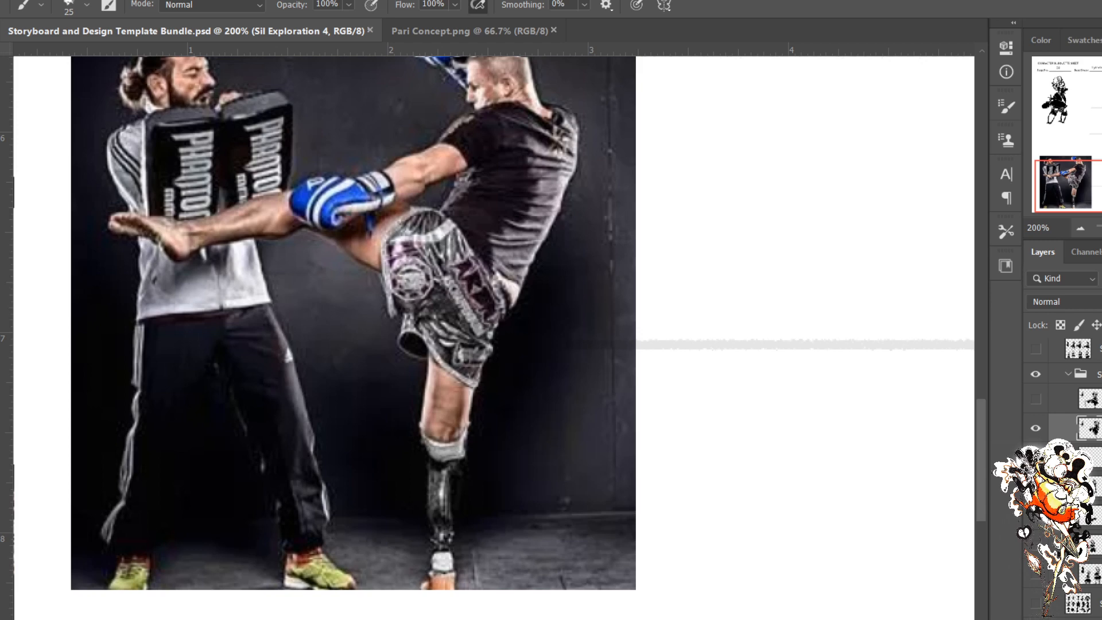
key(ctrl+0)
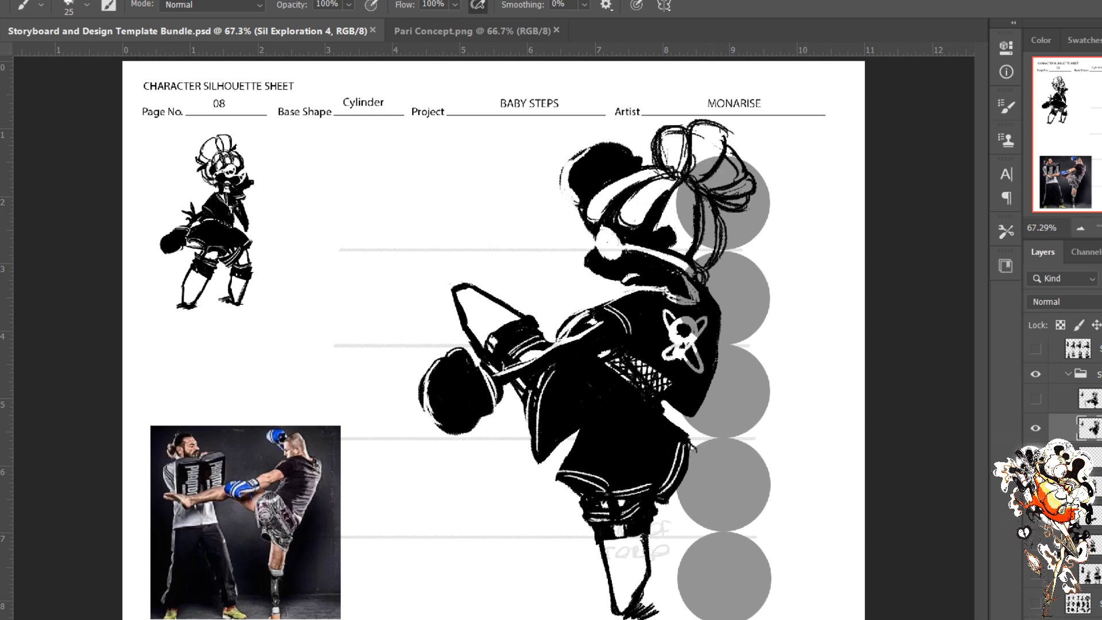
Step: Replace the back-view kicking sketch and its reference photo with the wide-kick sketch, and make the Sil Exploration 5 layer active
key(ctrl+shift+alt+n)
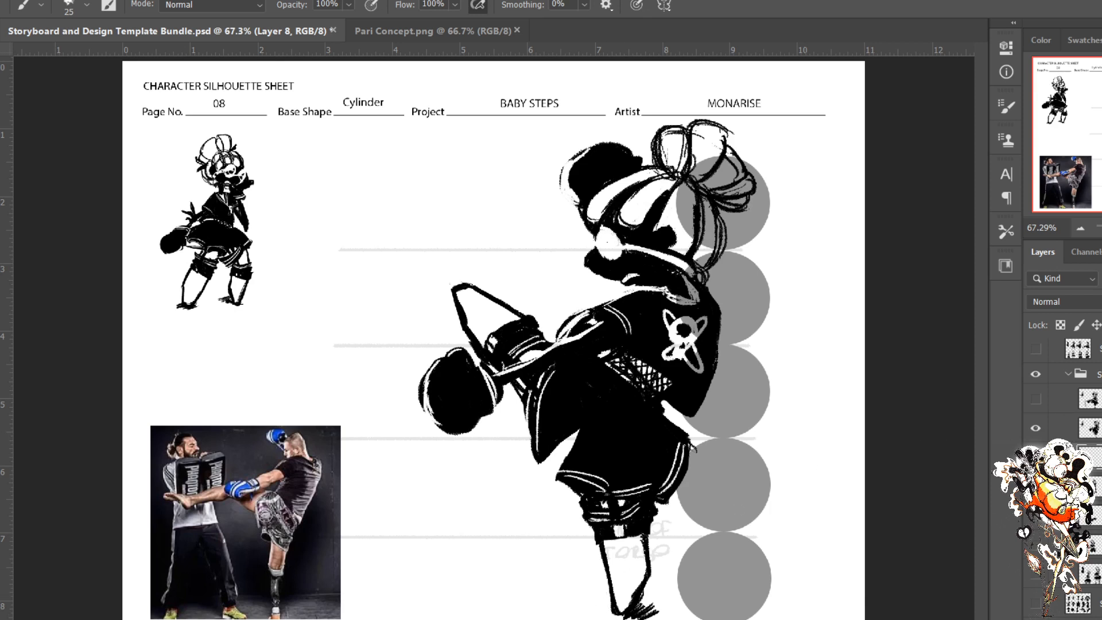
click(1036, 428)
click(1035, 400)
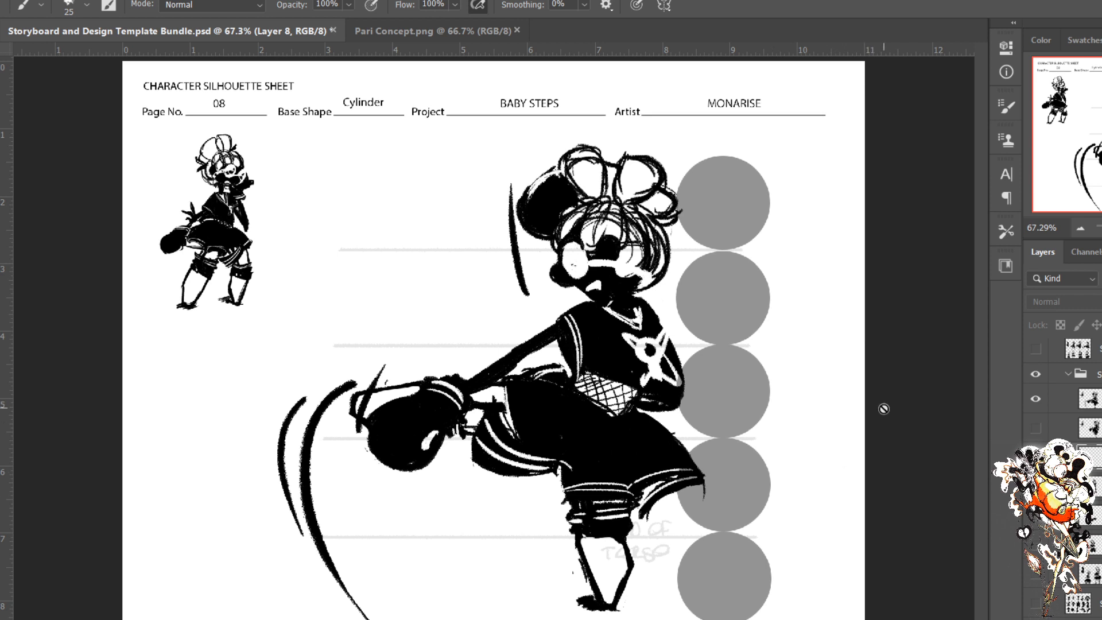
click(1095, 427)
click(1095, 398)
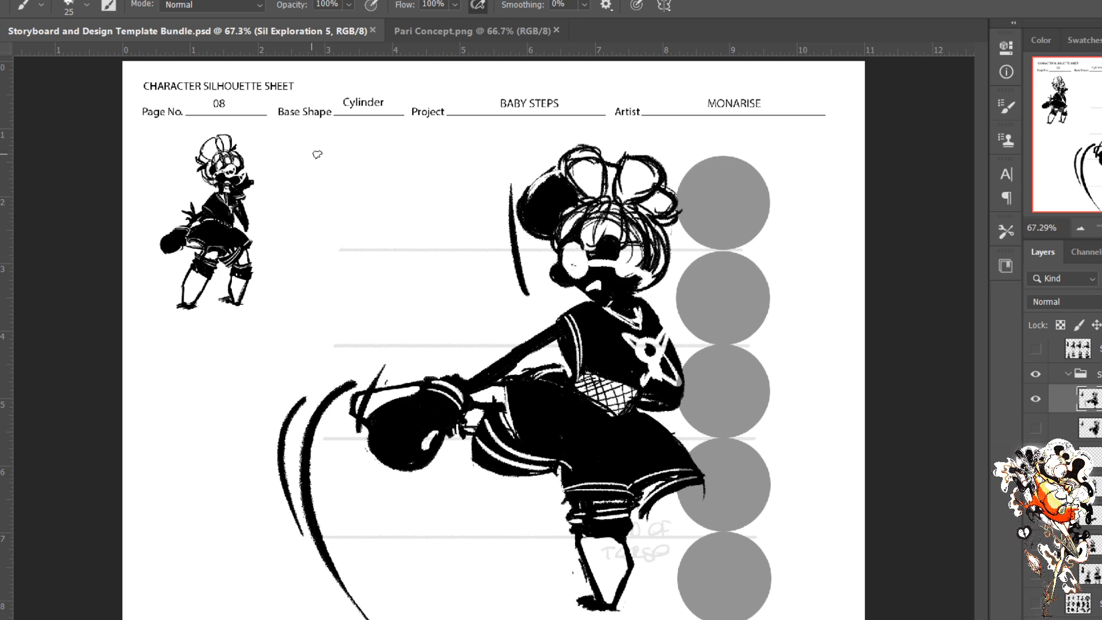
Step: Sketch short brush marks in the empty area above the wide kick, and erase them
drag(305, 193, 336, 176)
mouse_move(454, 165)
mouse_down()
mouse_move(437, 192)
mouse_move(442, 184)
mouse_up()
key(e)
mouse_move(334, 179)
mouse_down()
mouse_move(315, 200)
mouse_move(314, 182)
mouse_up()
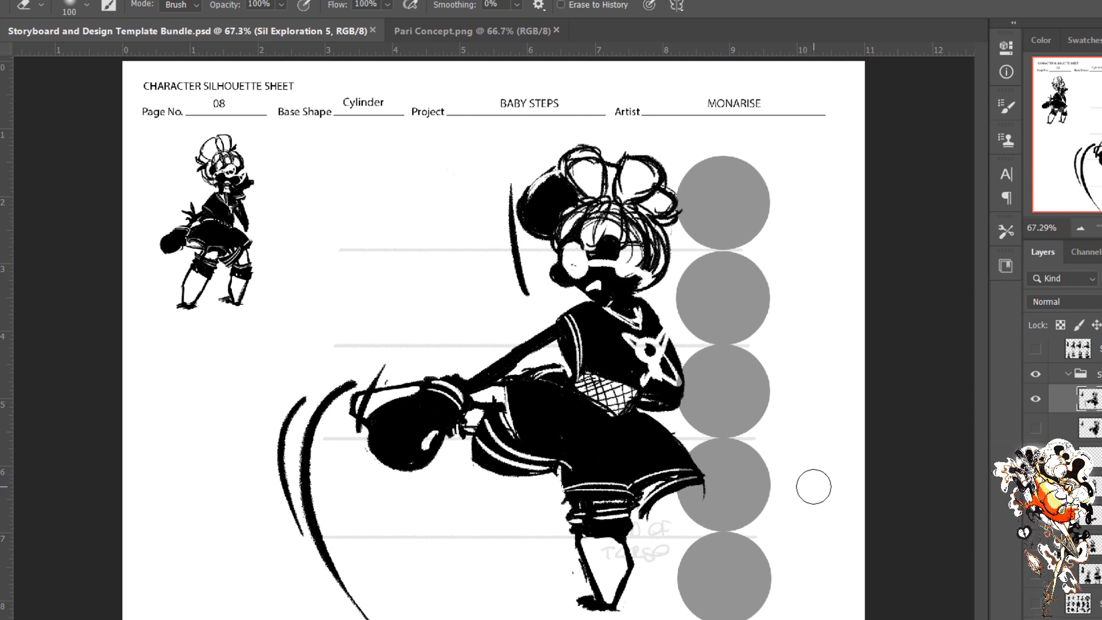
Step: Compare the wide-kick sketch with the coloured character sheet in Pari Concept.png, ending on the silhouette sheet
click(465, 31)
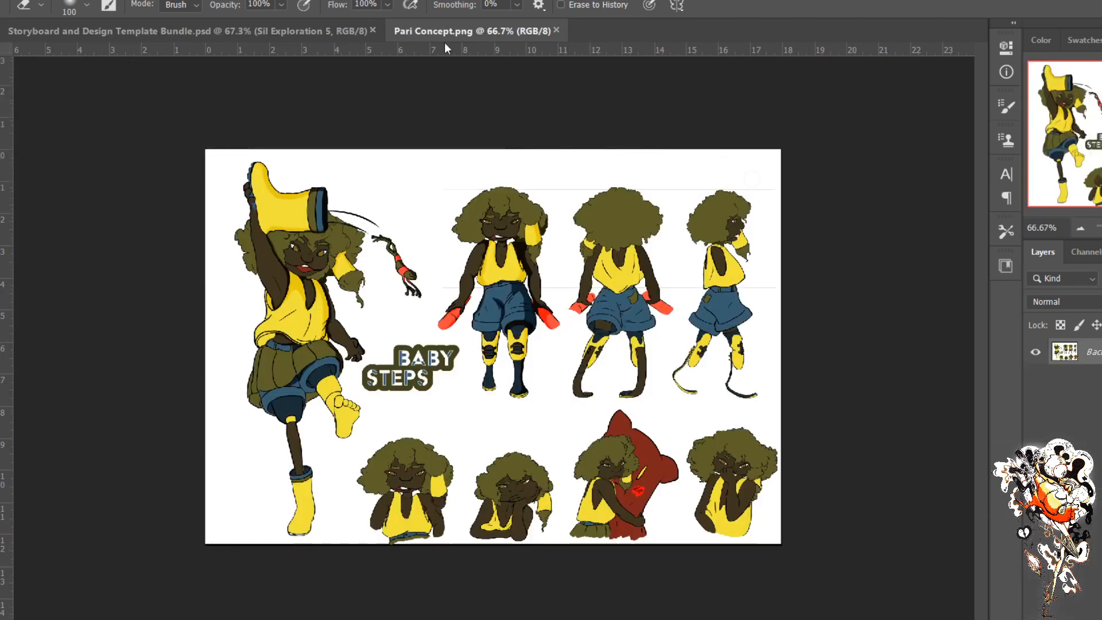
click(264, 31)
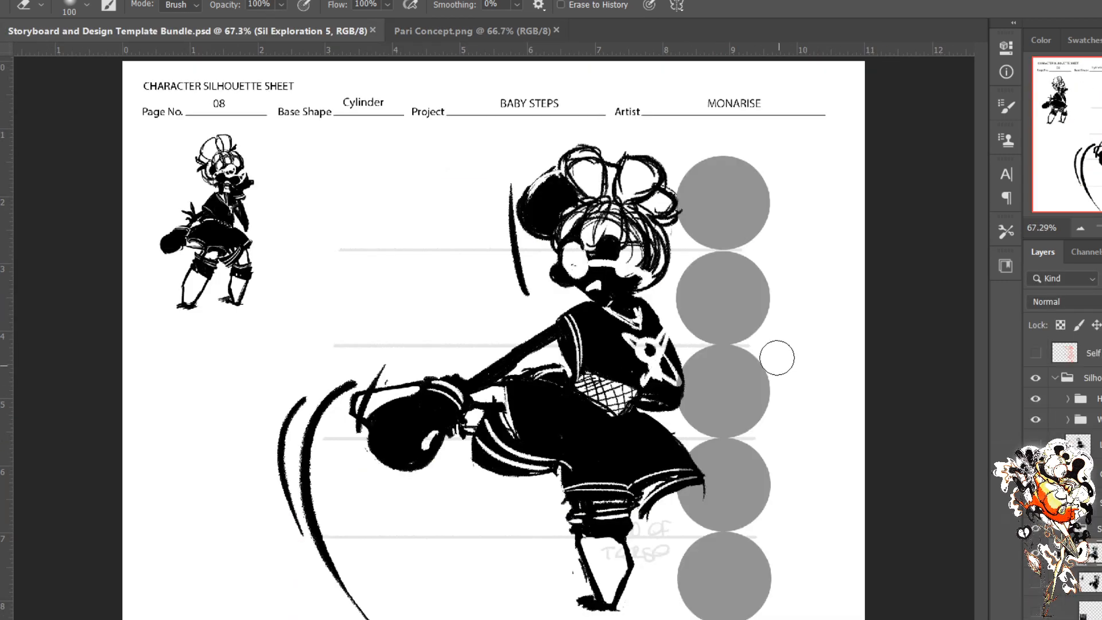
click(480, 32)
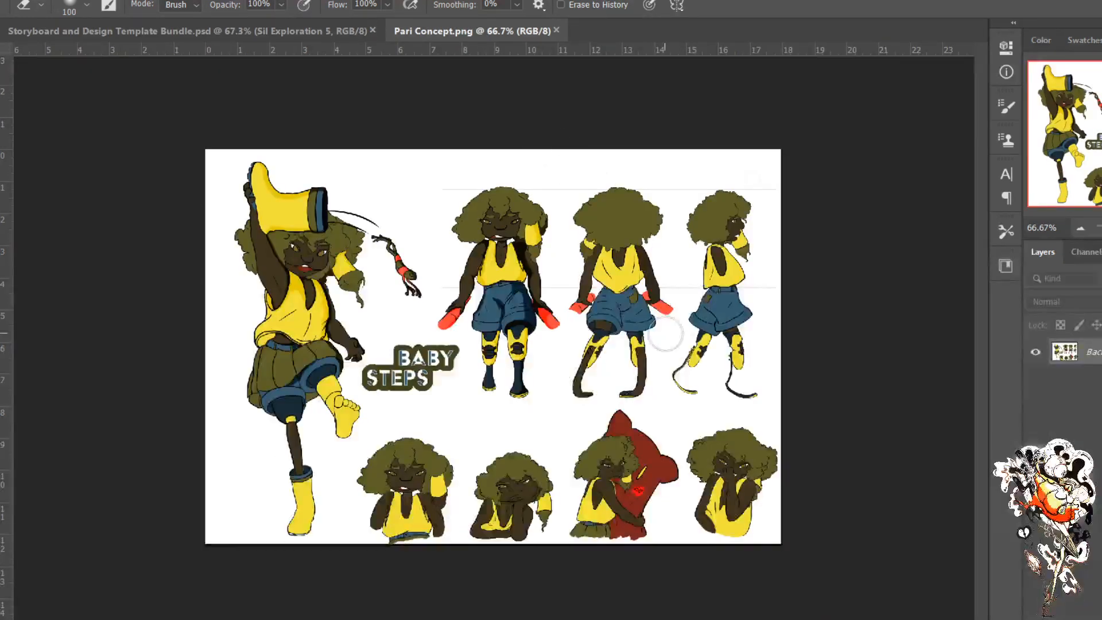
click(273, 32)
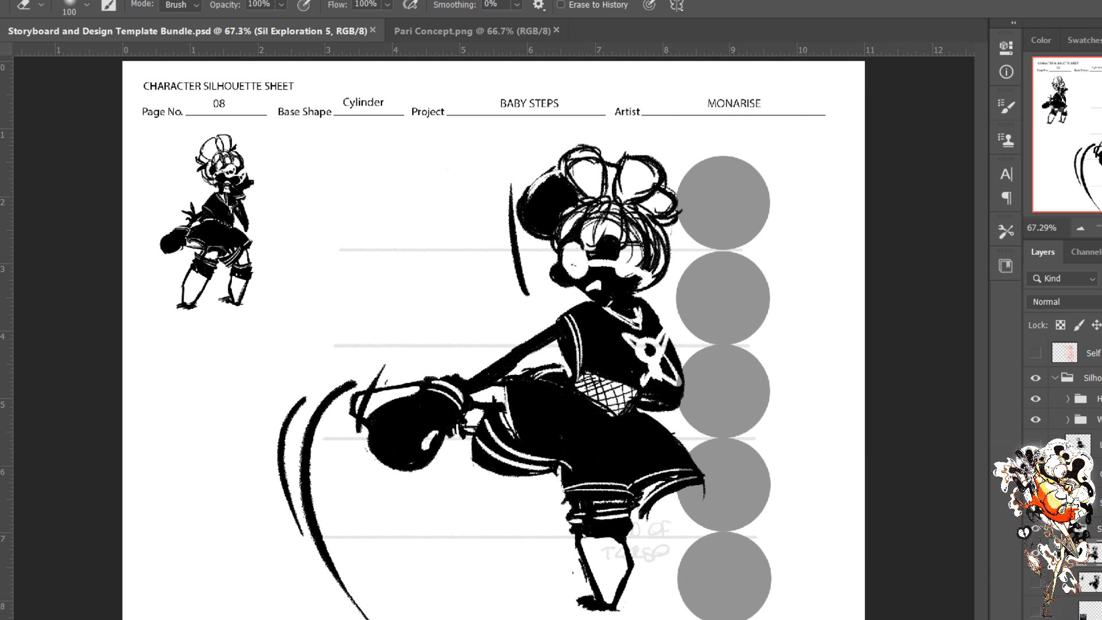
Step: Compare the back-view kick and the wide kick by showing them alternately and overlaid, ending on the wide kick
click(1035, 582)
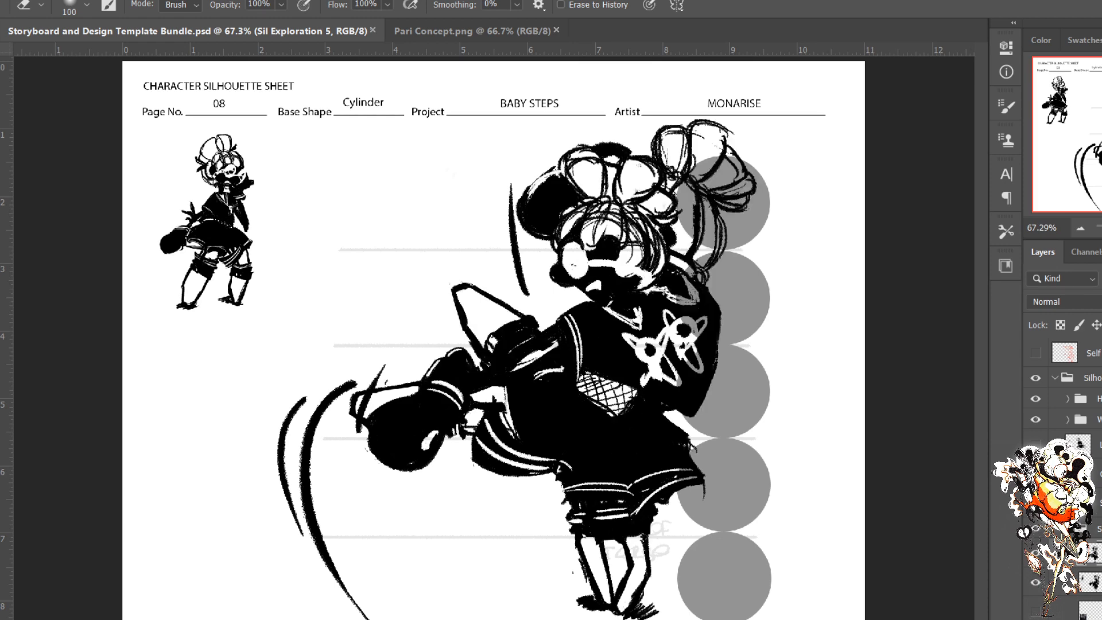
click(1036, 552)
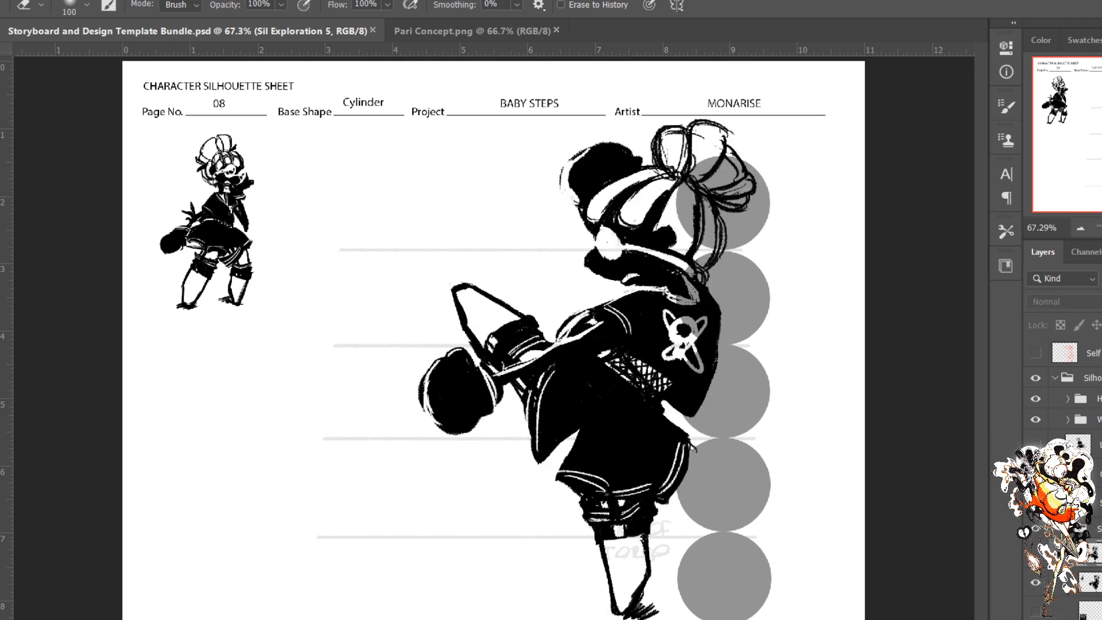
click(1036, 553)
click(1037, 583)
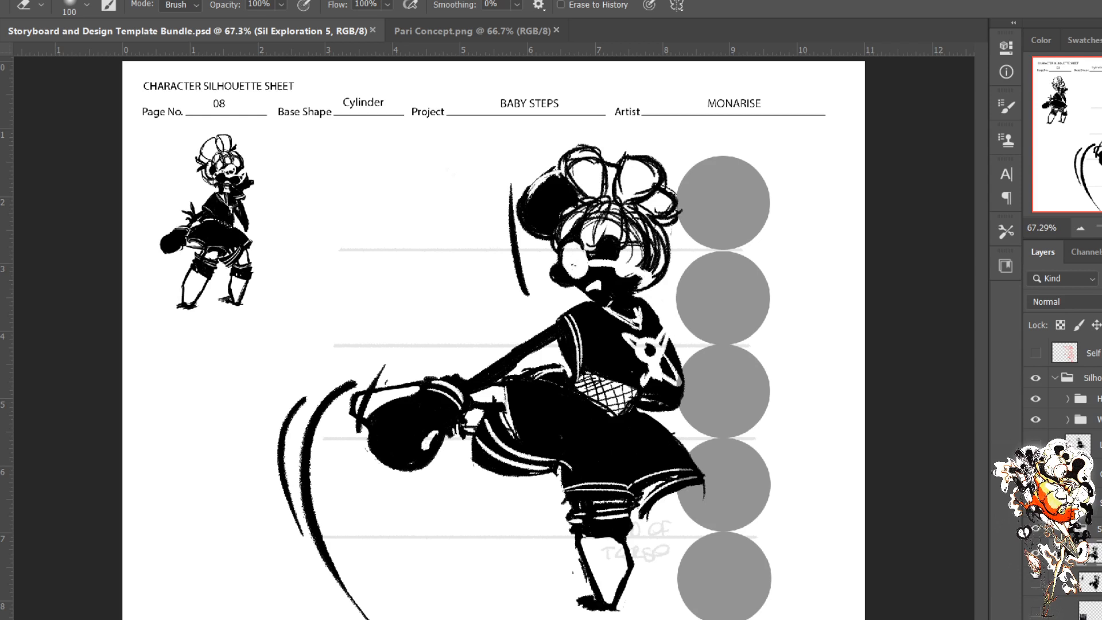
click(1035, 576)
click(1035, 575)
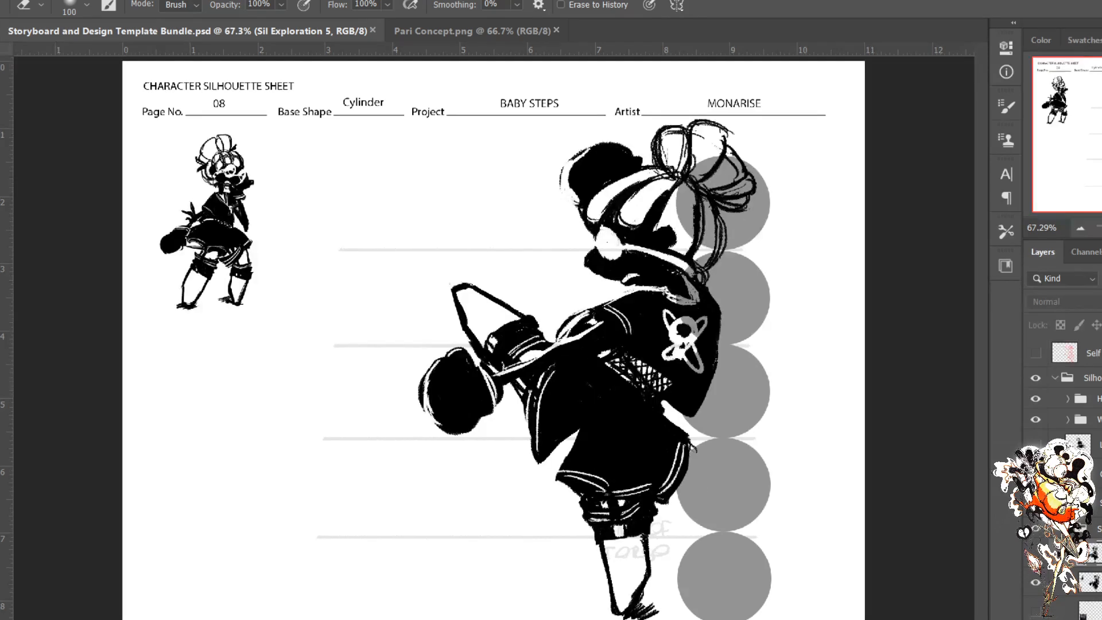
click(1035, 579)
drag(1035, 553, 1036, 578)
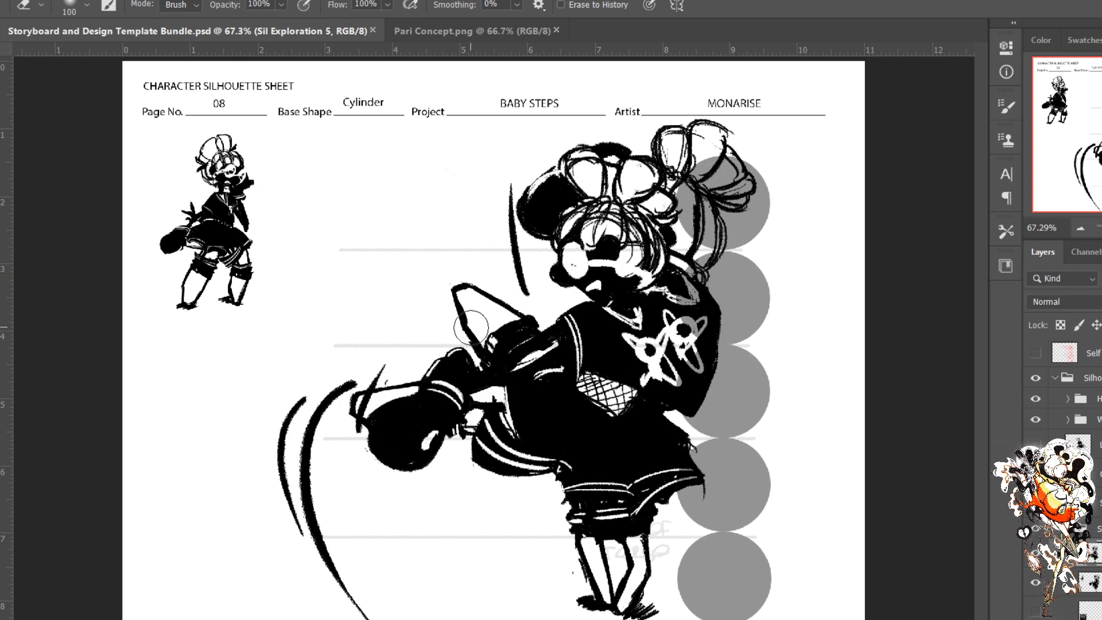
click(1035, 554)
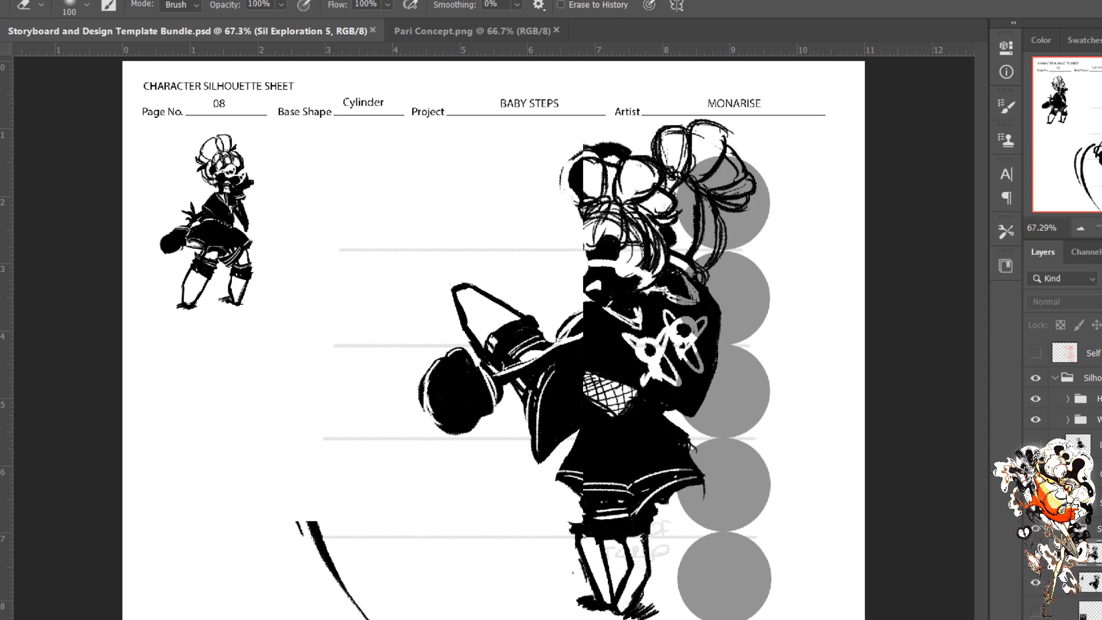
click(1033, 585)
click(1034, 583)
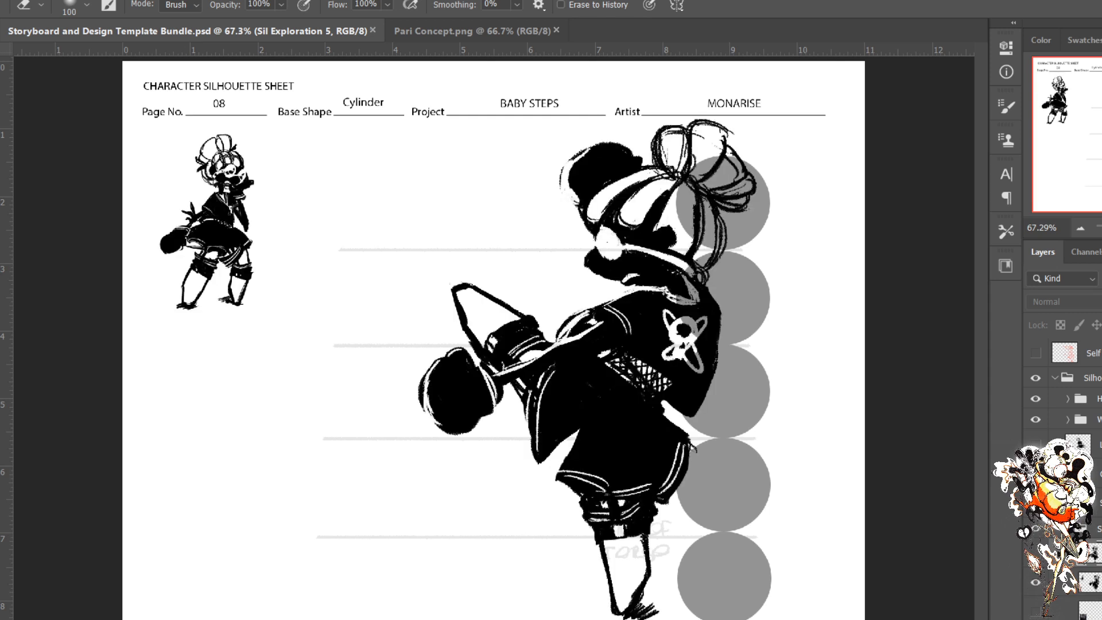
click(1035, 582)
click(1034, 555)
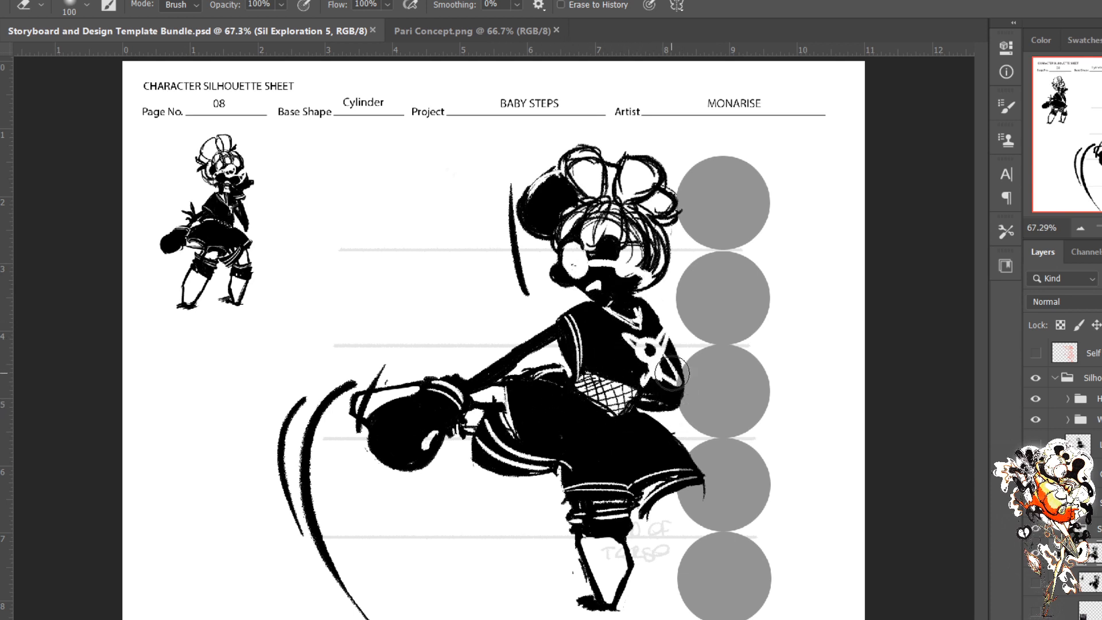
Step: Display the Sil 10 Exploration Sheet at 100% opacity without the single kick sketches or the head-height guide
click(1035, 553)
click(1035, 582)
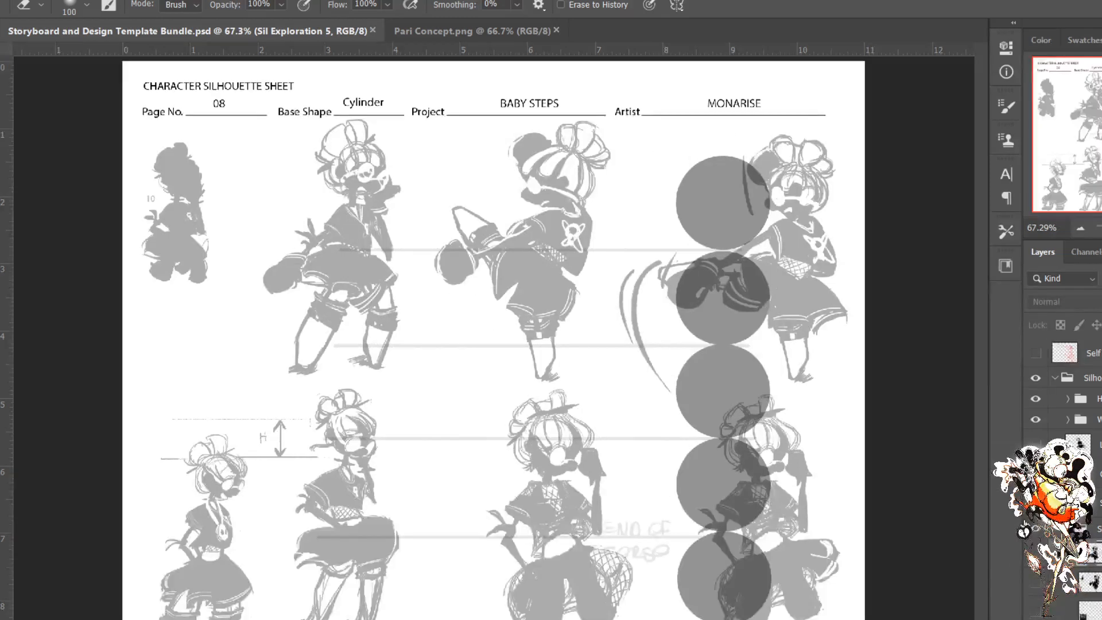
click(1035, 398)
click(1096, 503)
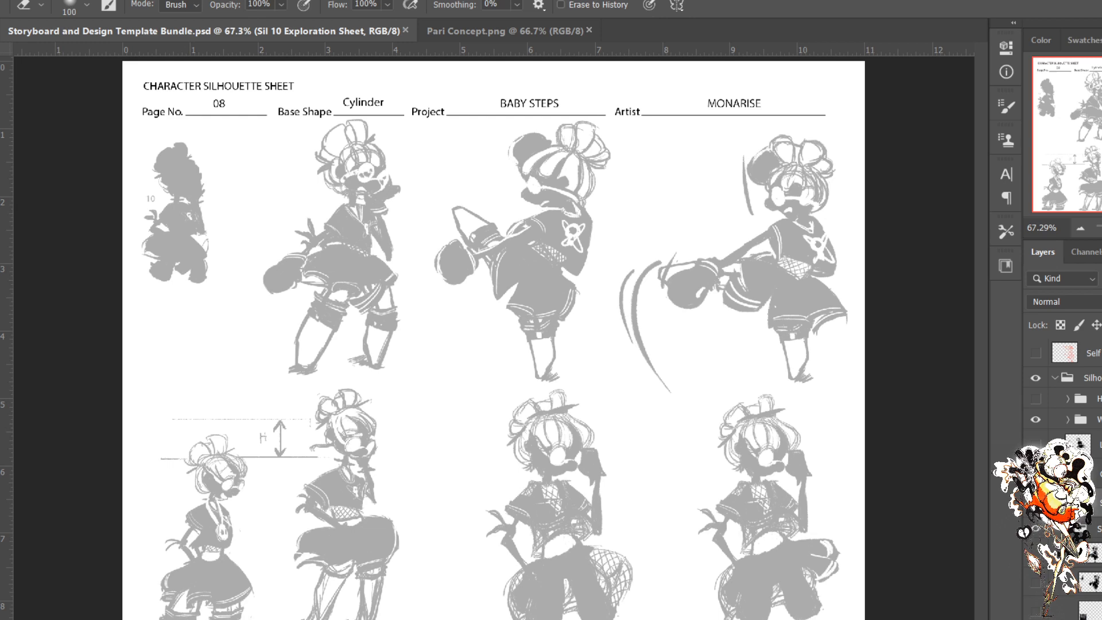
key(0)
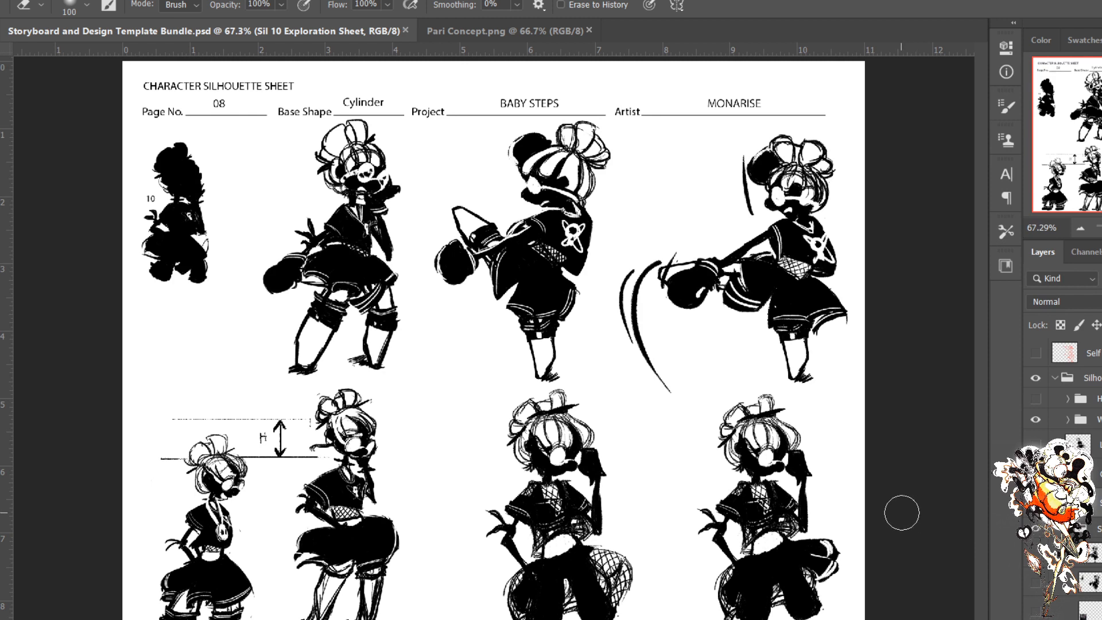
Step: Replace the full exploration sheet with the rough seated figure sketch beside the "or kid box" note
click(1067, 528)
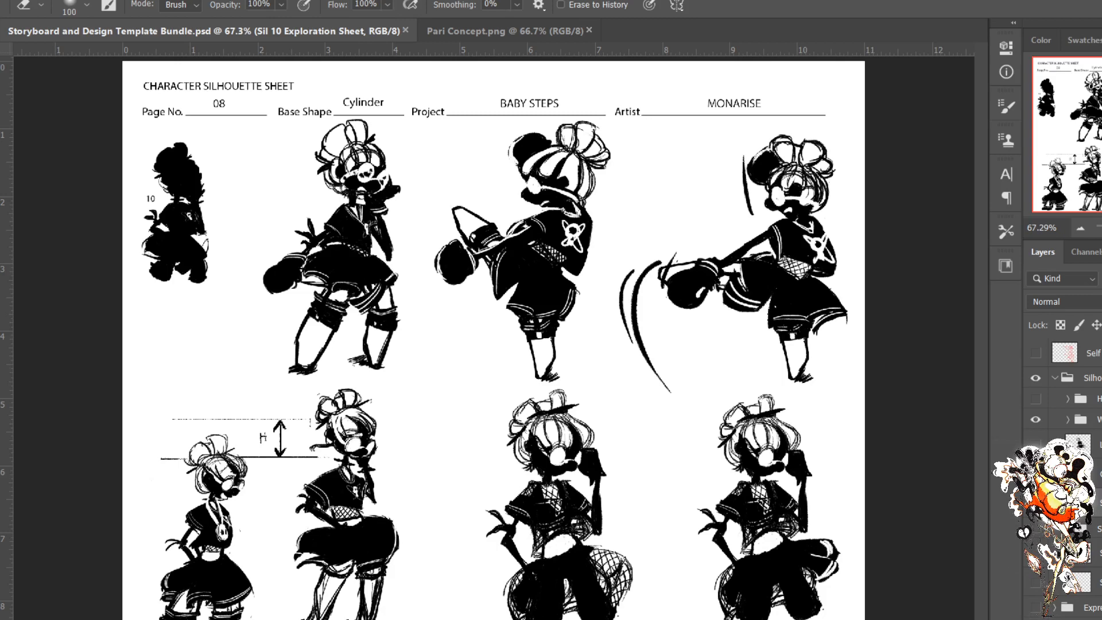
click(1035, 528)
click(1036, 528)
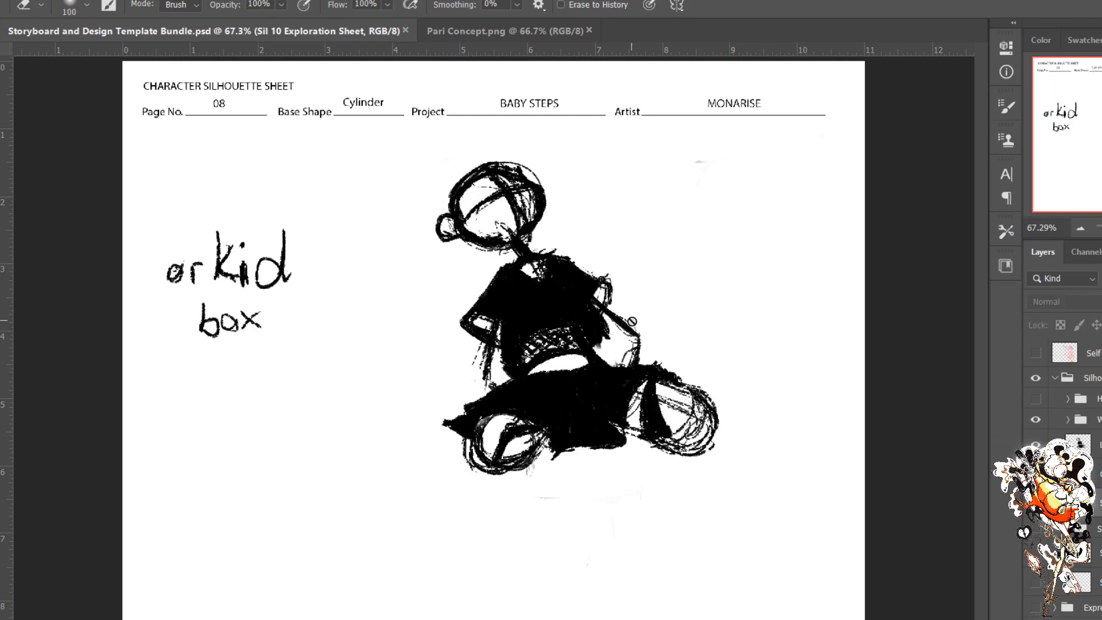
Step: Brush a short stroke onto the seated figure's head on Layer 9 and show the faded two-figure exploration behind it
click(1093, 442)
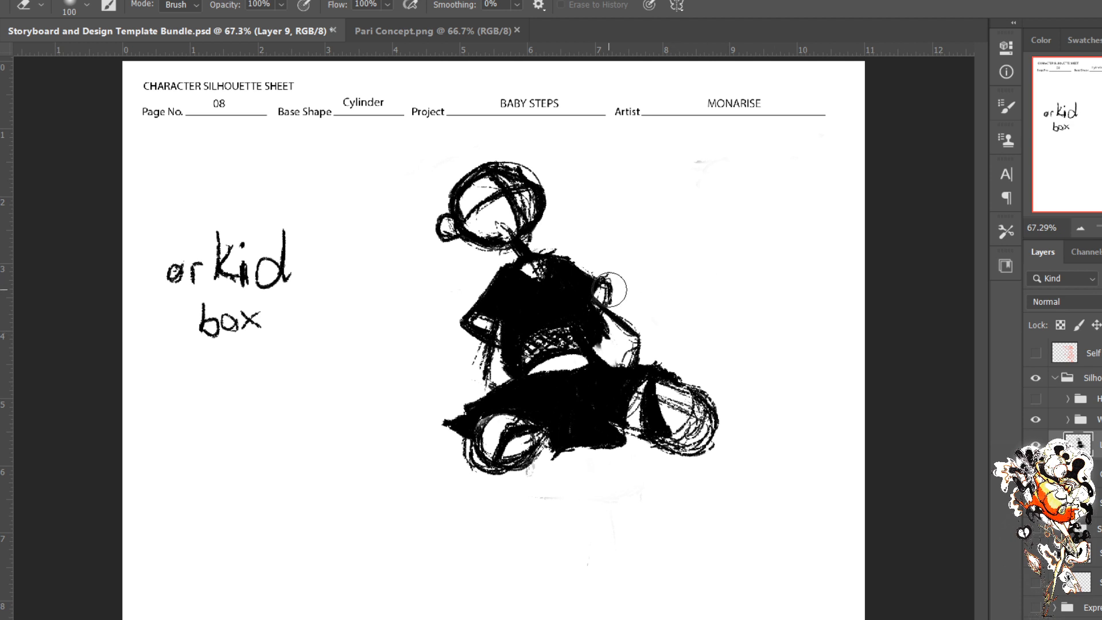
key(b)
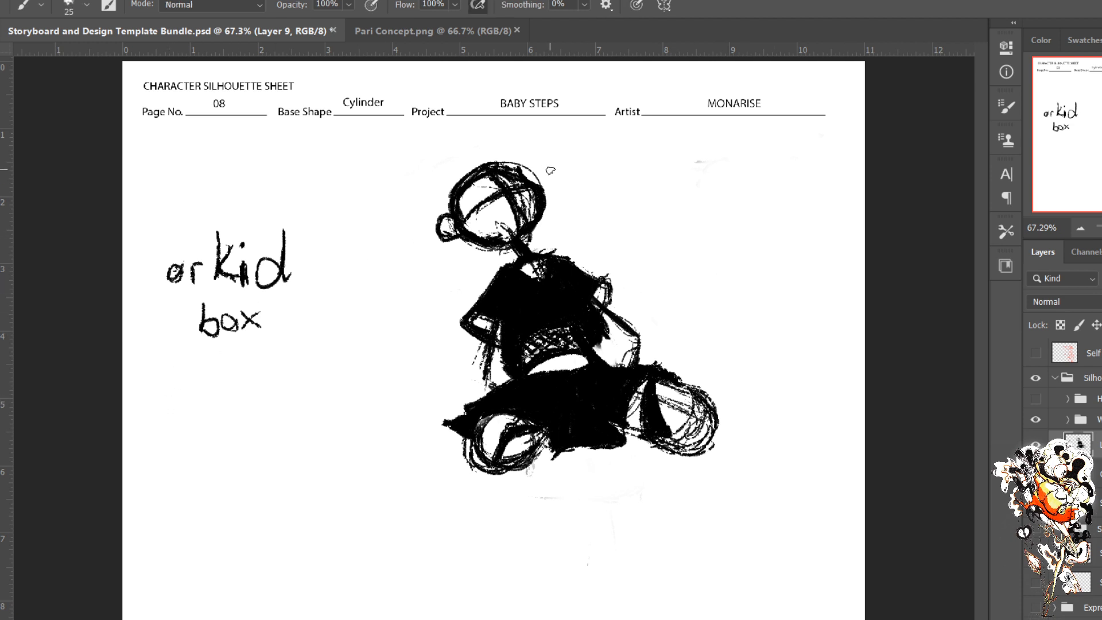
mouse_move(504, 179)
mouse_down()
mouse_move(529, 193)
mouse_move(519, 201)
mouse_move(520, 179)
mouse_up()
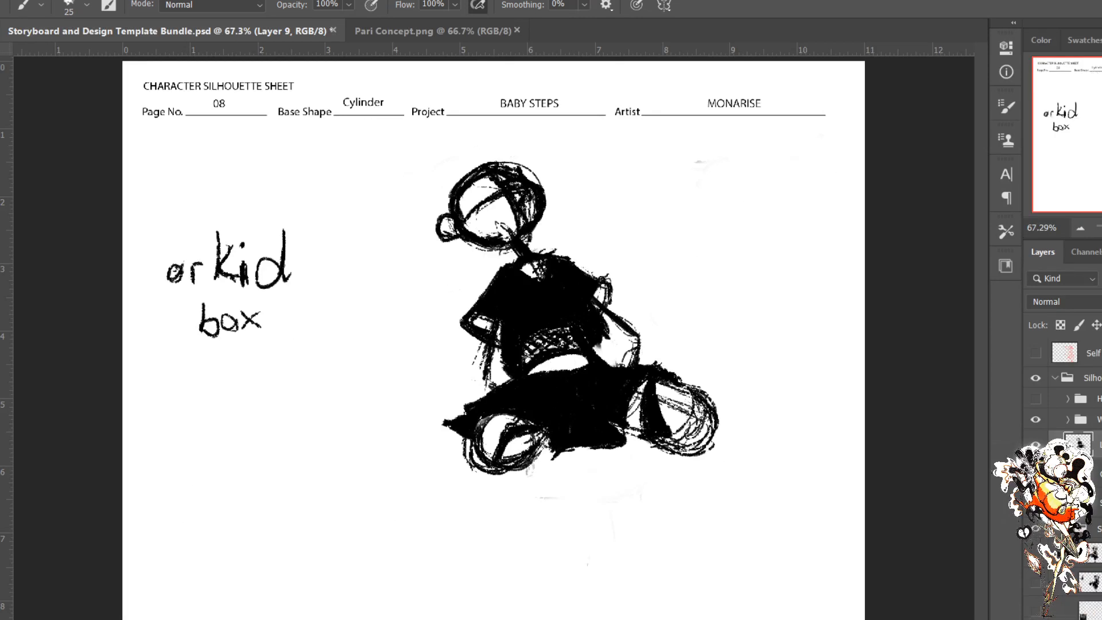
scroll(1062, 402, down, 3)
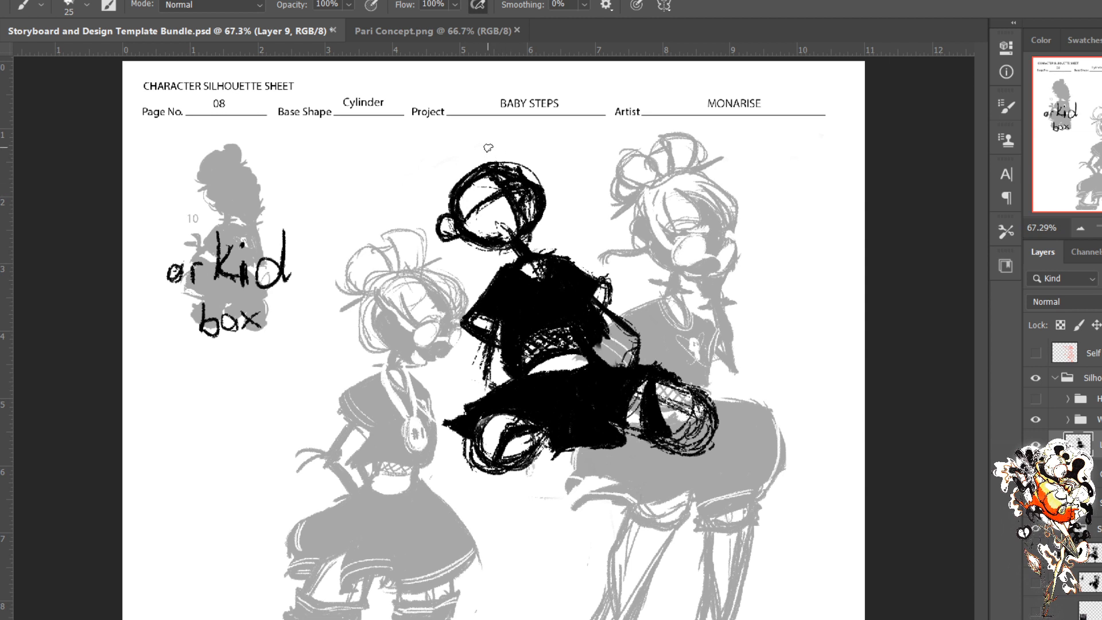
Step: Sketch hair strands below the seated figure's ear and small rounded buns on top of the head with a size 15 brush
key(bracketleft)
mouse_move(484, 175)
mouse_down()
mouse_move(492, 274)
mouse_move(462, 218)
mouse_move(485, 264)
mouse_up()
mouse_move(465, 227)
mouse_down()
mouse_move(463, 251)
mouse_move(495, 270)
mouse_up()
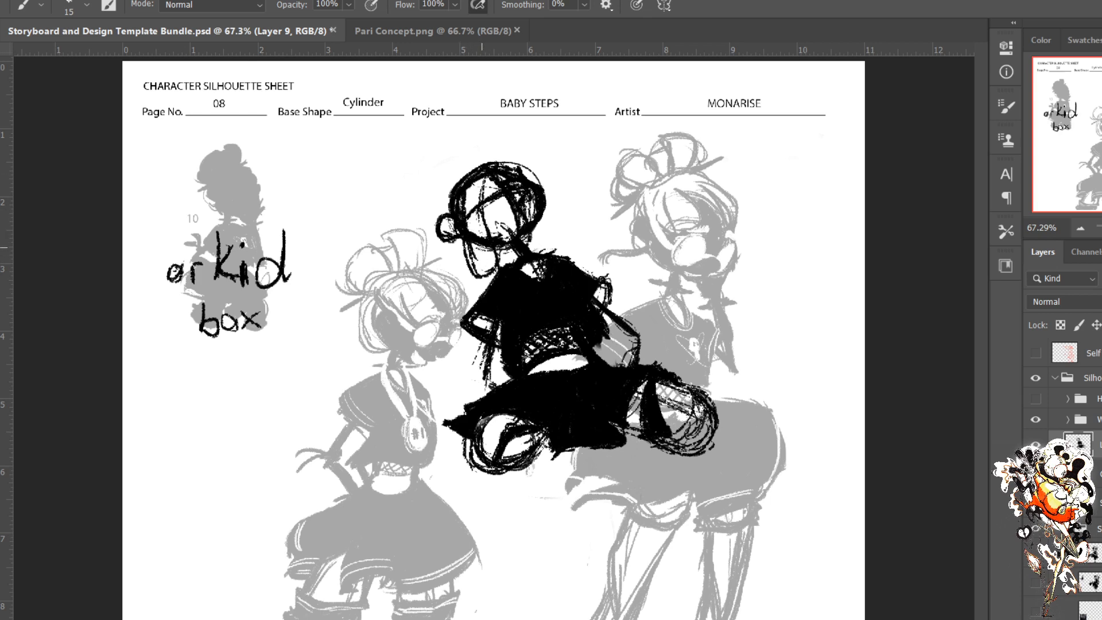
drag(484, 198, 498, 270)
mouse_move(487, 168)
mouse_down()
mouse_move(458, 181)
mouse_move(486, 274)
mouse_move(494, 268)
mouse_up()
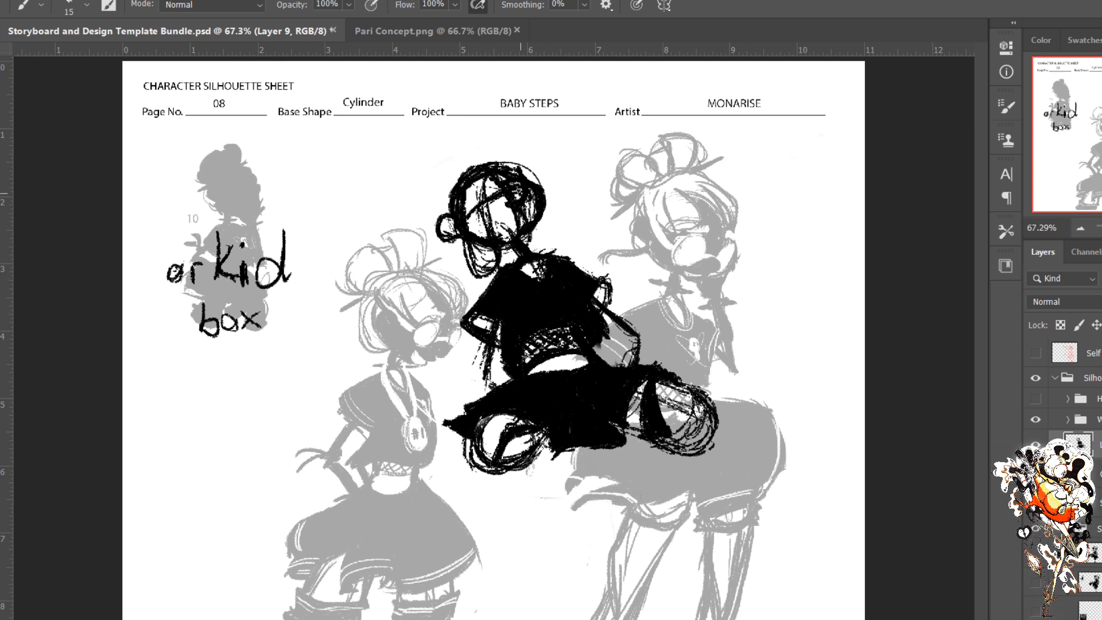
mouse_move(520, 192)
mouse_down()
mouse_move(538, 168)
mouse_move(482, 169)
mouse_up()
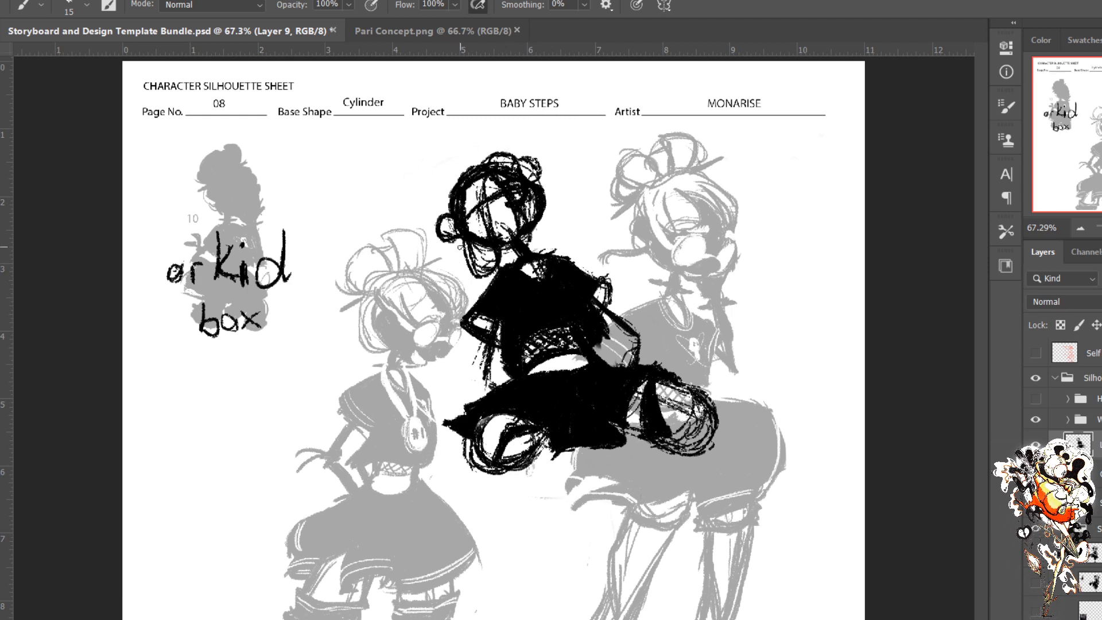
Step: Draw the gathered ponytail beside the seated figure's neck and a rounded outer hair contour around the back of the head
drag(460, 245, 462, 278)
drag(457, 237, 463, 265)
drag(460, 246, 474, 302)
key(e)
mouse_move(490, 282)
mouse_down()
mouse_move(486, 292)
mouse_move(493, 273)
mouse_move(479, 292)
mouse_move(491, 293)
mouse_move(477, 299)
mouse_move(496, 258)
mouse_move(480, 276)
mouse_up()
key(b)
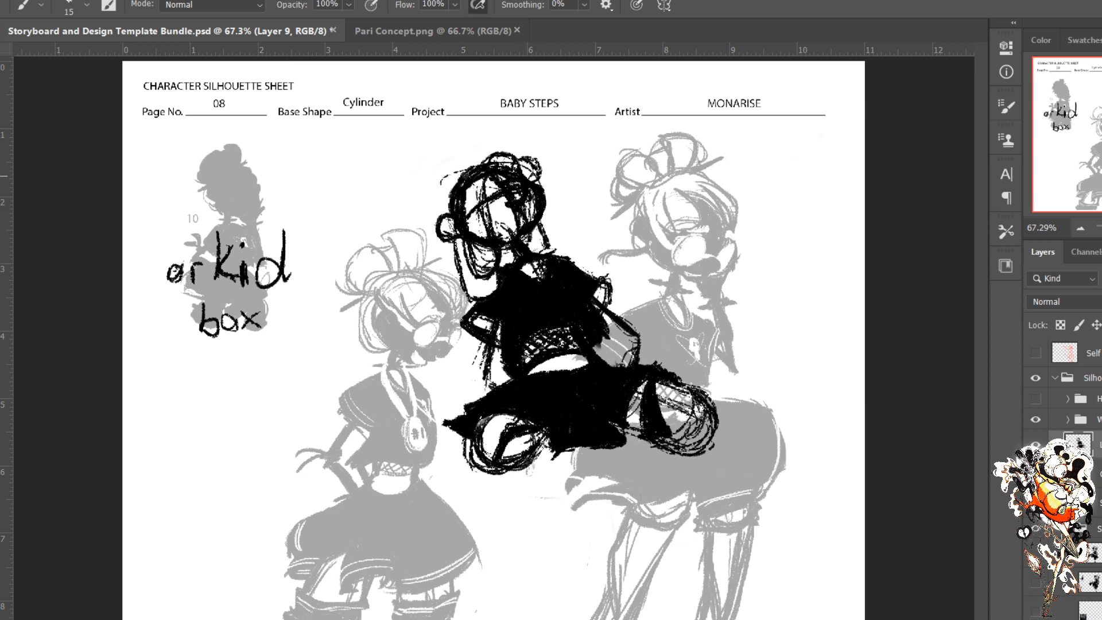
mouse_move(439, 175)
mouse_down()
mouse_move(442, 284)
mouse_move(462, 290)
mouse_up()
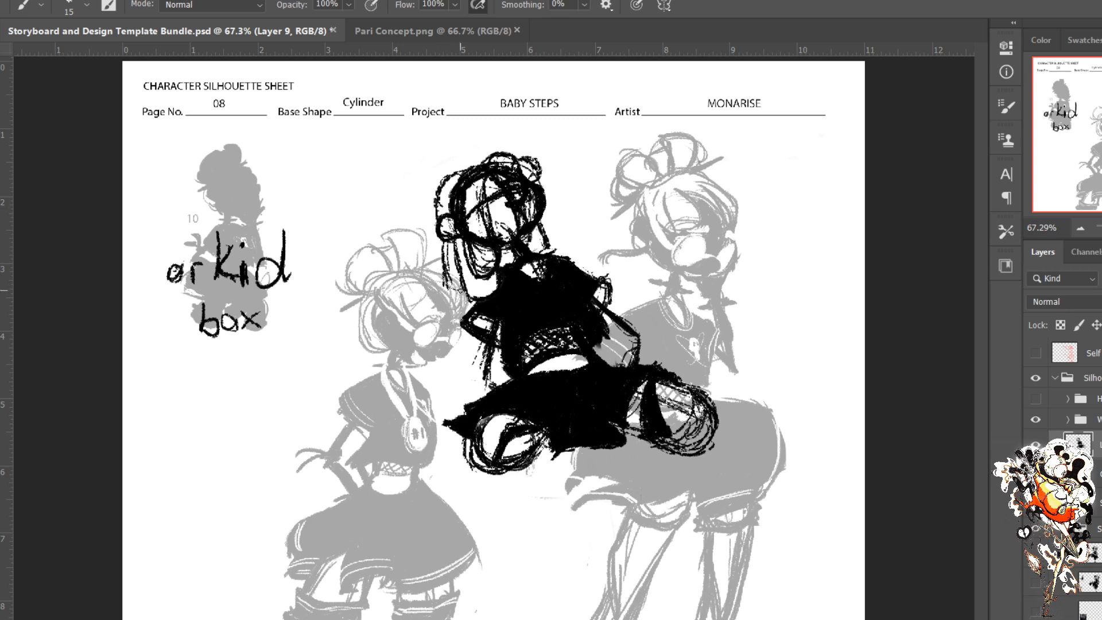
drag(439, 246, 445, 290)
mouse_move(473, 169)
mouse_down()
mouse_move(444, 196)
mouse_move(460, 191)
mouse_move(438, 197)
mouse_up()
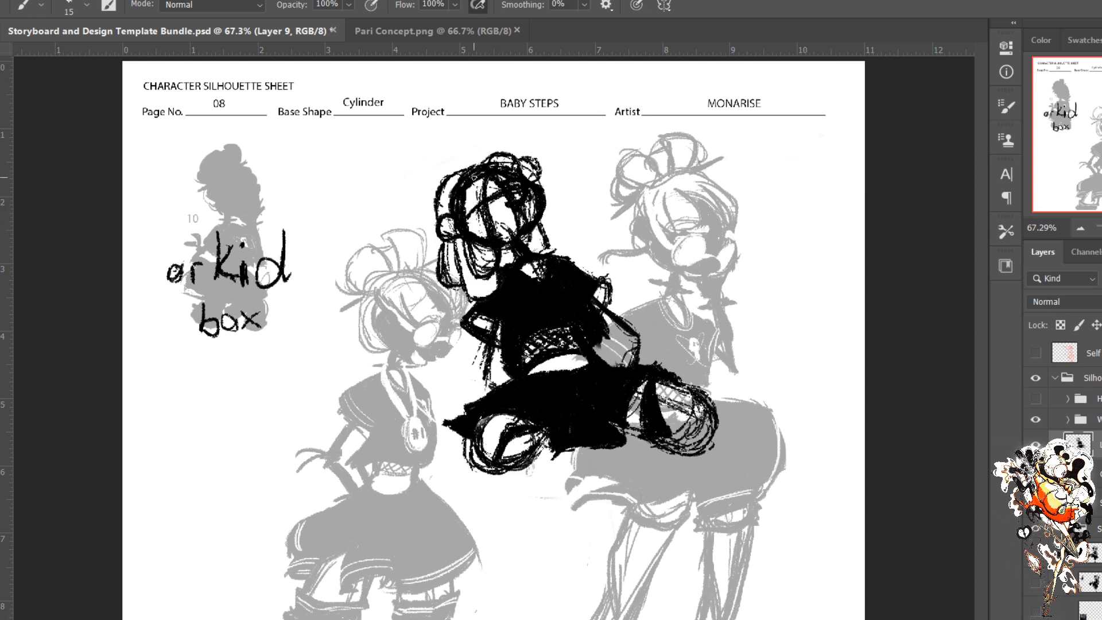
Step: Paint white over the construction lines inside the hair and redraw a few strands with a size 30 brush
key(bracketright)
key(bracketright)
key(bracketright)
key(bracketright)
key(bracketright)
key(bracketright)
mouse_move(466, 181)
mouse_down()
mouse_move(513, 149)
mouse_move(494, 174)
mouse_up()
key(bracketleft)
key(bracketleft)
key(bracketleft)
drag(459, 207, 461, 208)
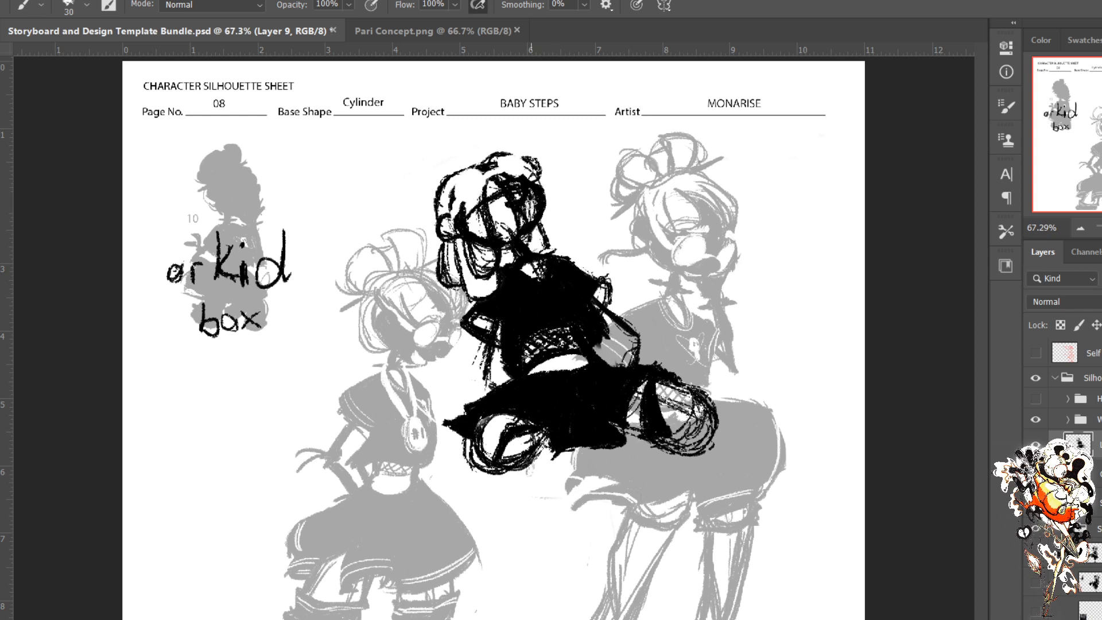
Step: Fill the seated figure's face, hair tie and arms solid black and clear a white area at the neckline
mouse_move(518, 207)
mouse_down()
mouse_move(494, 227)
mouse_move(490, 215)
mouse_move(509, 234)
mouse_move(521, 197)
mouse_move(502, 193)
mouse_move(506, 213)
mouse_move(513, 189)
mouse_move(496, 179)
mouse_move(501, 205)
mouse_up()
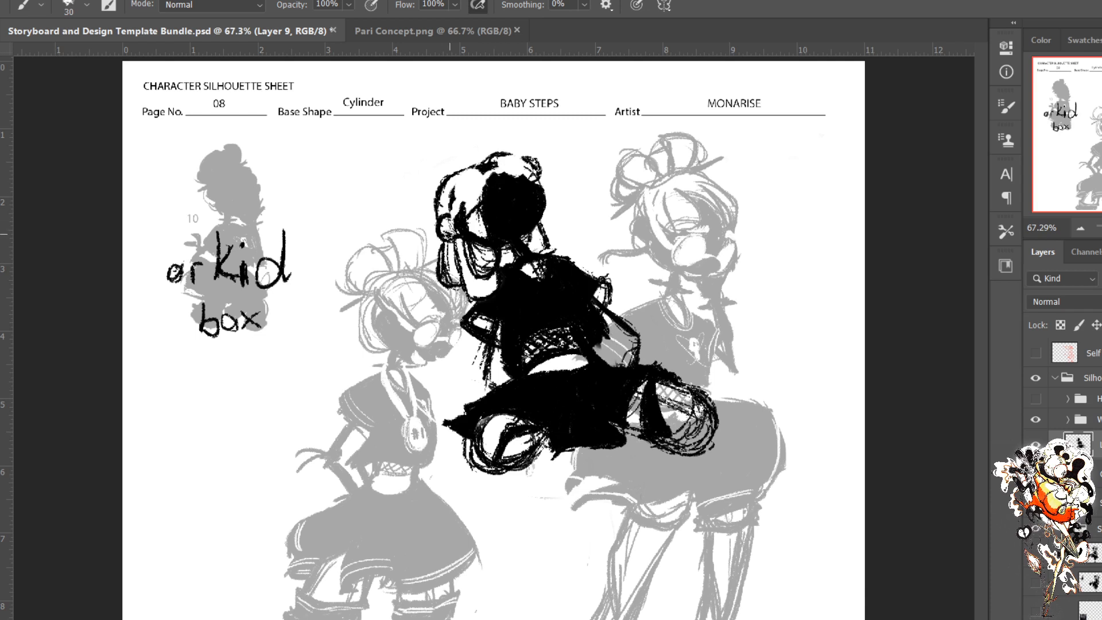
mouse_move(447, 234)
mouse_down()
mouse_move(462, 230)
mouse_move(444, 226)
mouse_up()
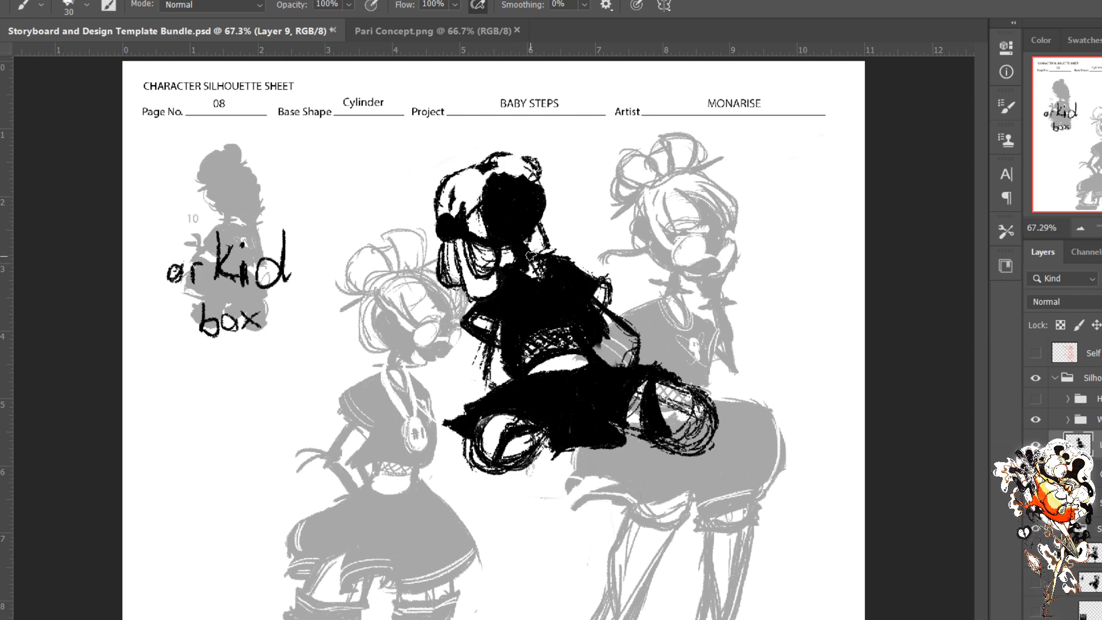
mouse_move(531, 257)
mouse_down()
mouse_move(548, 246)
mouse_move(533, 269)
mouse_move(521, 265)
mouse_up()
key(bracketright)
mouse_move(586, 297)
mouse_down()
mouse_move(626, 342)
mouse_move(615, 372)
mouse_move(633, 354)
mouse_up()
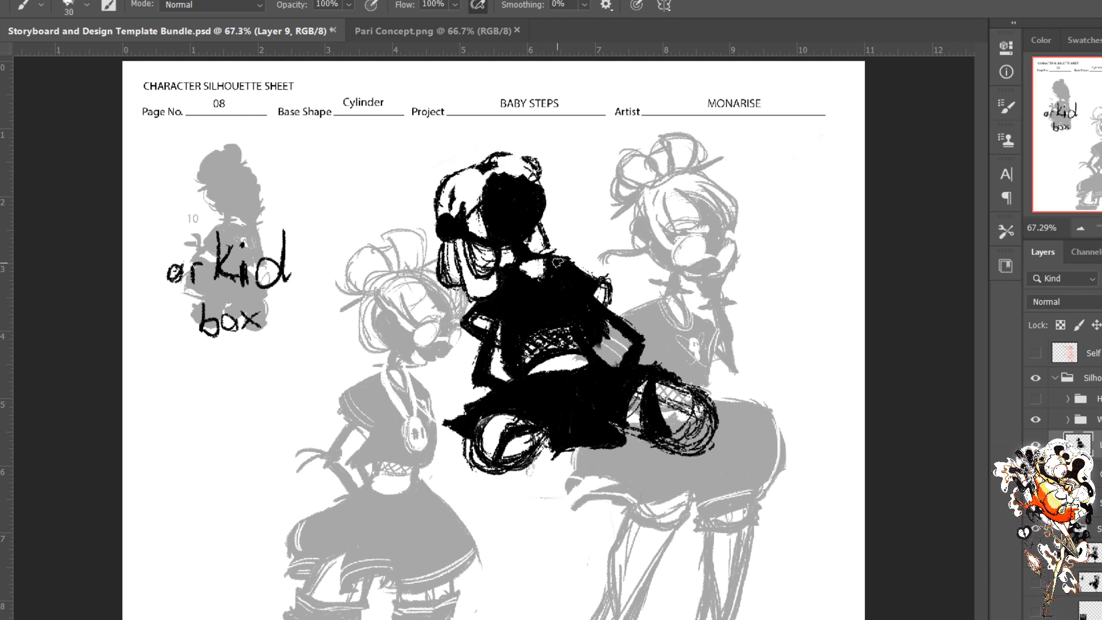
Step: Add thin white trim lines to the shirt's V-neck collar and both sleeve cuffs with a size 9 brush
key(bracketleft)
key(bracketleft)
key(bracketleft)
key(bracketleft)
key(bracketleft)
drag(556, 257, 544, 287)
drag(504, 265, 544, 286)
mouse_move(512, 273)
mouse_down()
mouse_move(551, 260)
mouse_move(550, 285)
mouse_up()
drag(596, 280, 579, 302)
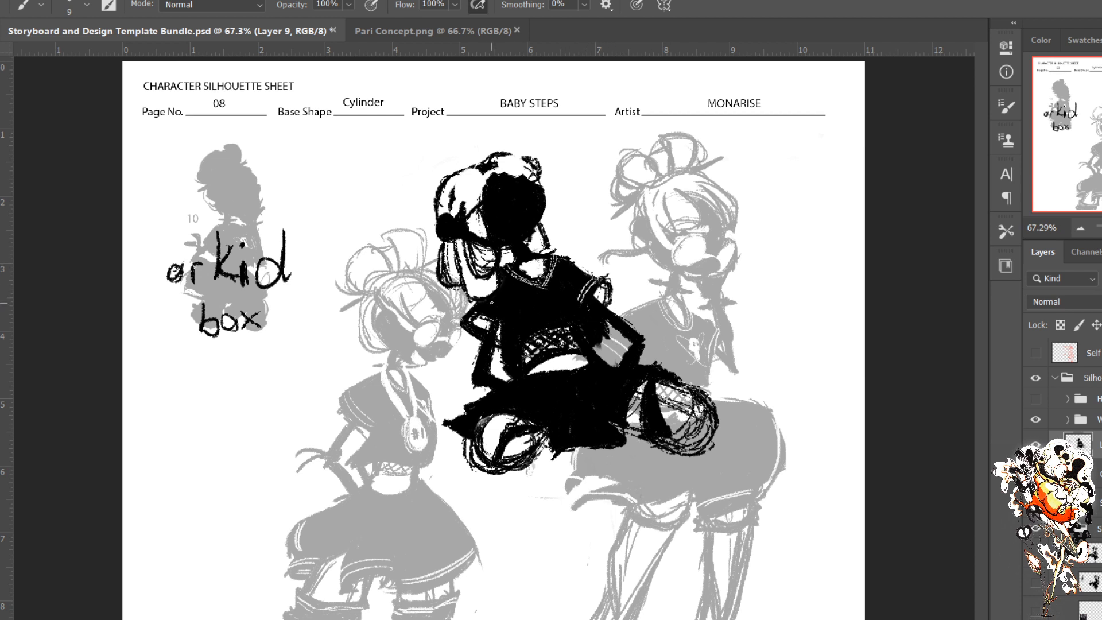
mouse_move(468, 313)
mouse_down()
mouse_move(505, 332)
mouse_move(503, 319)
mouse_up()
Step: Draw white trim and fold lines along the skirt hem and over both thighs with a size 20 brush
key(bracketright)
mouse_move(622, 436)
mouse_down()
mouse_move(572, 442)
mouse_move(617, 429)
mouse_move(566, 442)
mouse_up()
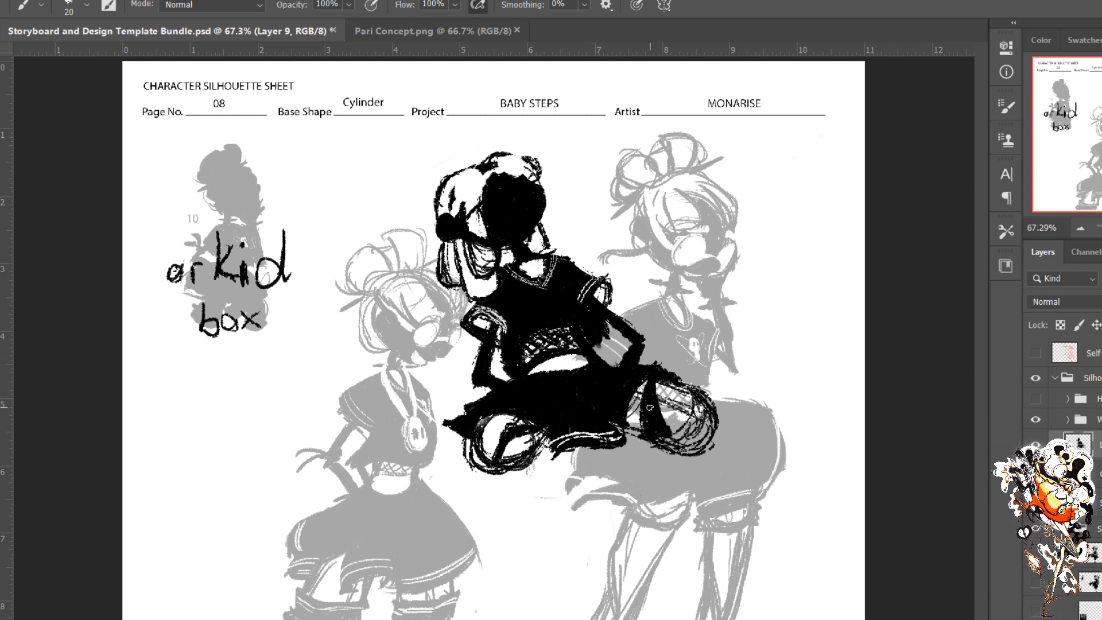
drag(650, 379, 656, 438)
mouse_move(532, 426)
mouse_down()
mouse_move(520, 412)
mouse_move(478, 412)
mouse_move(534, 412)
mouse_up()
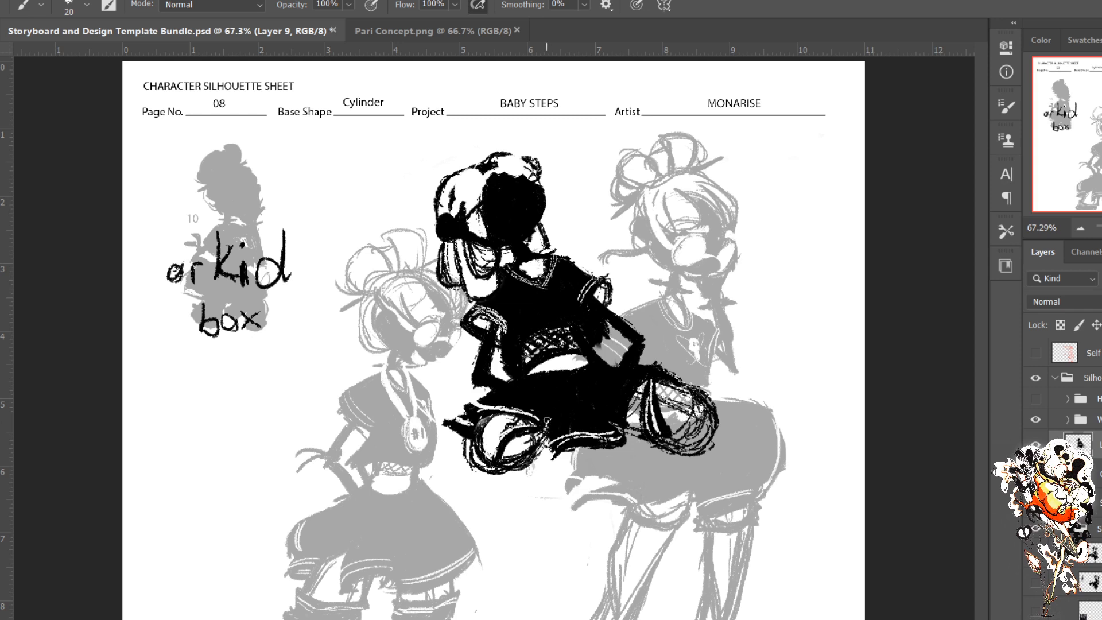
drag(534, 438, 551, 413)
Step: Clean up the knee beneath the skirt's ragged hem by painting it white with a size 35 brush
key(bracketright)
key(bracketright)
key(bracketright)
mouse_move(486, 421)
mouse_down()
mouse_move(485, 458)
mouse_move(515, 455)
mouse_move(502, 461)
mouse_up()
mouse_move(531, 440)
mouse_down()
mouse_move(486, 432)
mouse_move(483, 455)
mouse_up()
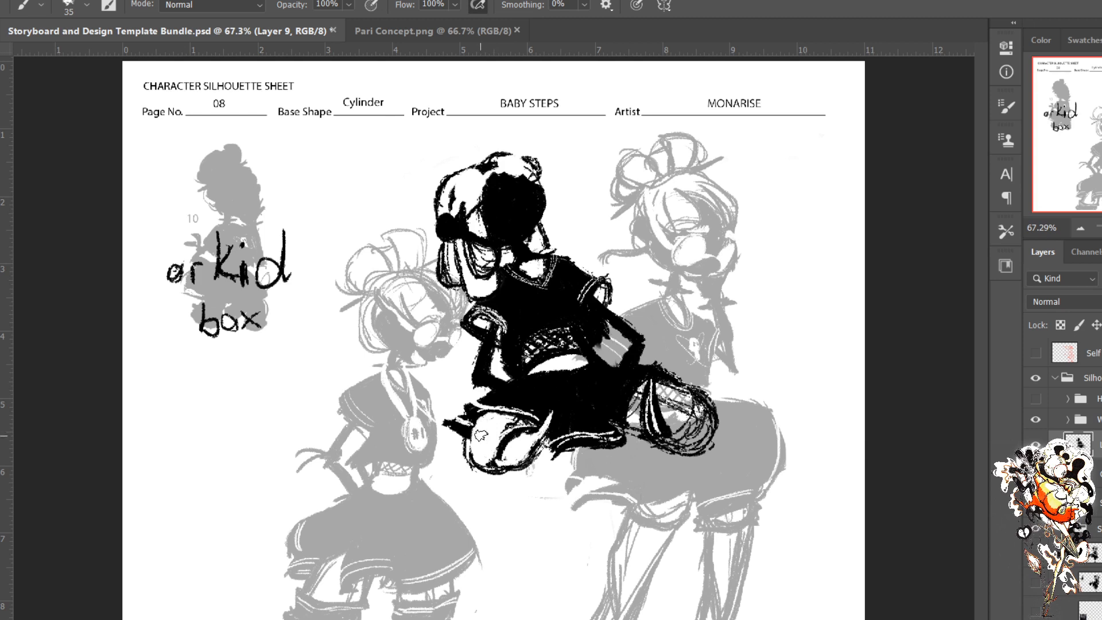
drag(476, 450, 521, 458)
Step: Paint the other, larger knee white over its sketch lines and fill both sleeve openings black
key(])
key(bracketleft)
key(bracketleft)
key(bracketleft)
key(bracketleft)
key(bracketleft)
key(bracketright)
key(bracketright)
key(bracketright)
key(bracketright)
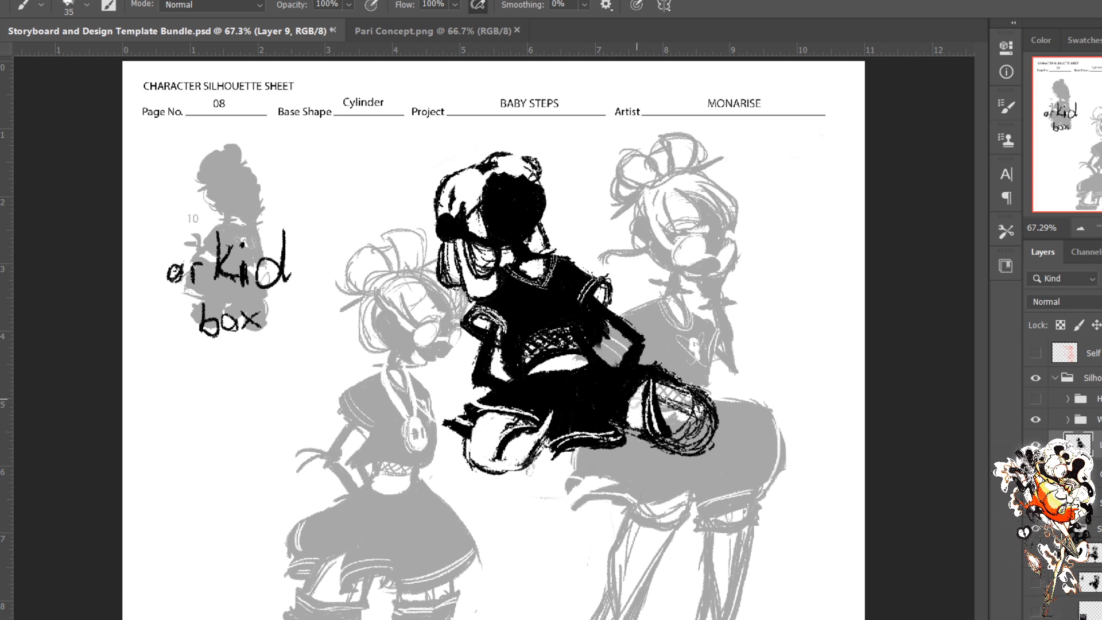
key(bracketright)
key(bracketright)
key(bracketright)
mouse_move(680, 410)
mouse_down()
mouse_move(684, 432)
mouse_move(687, 407)
mouse_move(688, 428)
mouse_move(698, 409)
mouse_move(701, 437)
mouse_move(678, 432)
mouse_move(694, 406)
mouse_move(661, 396)
mouse_move(672, 422)
mouse_move(660, 393)
mouse_move(683, 440)
mouse_up()
key(bracketleft)
key(bracketleft)
key(bracketleft)
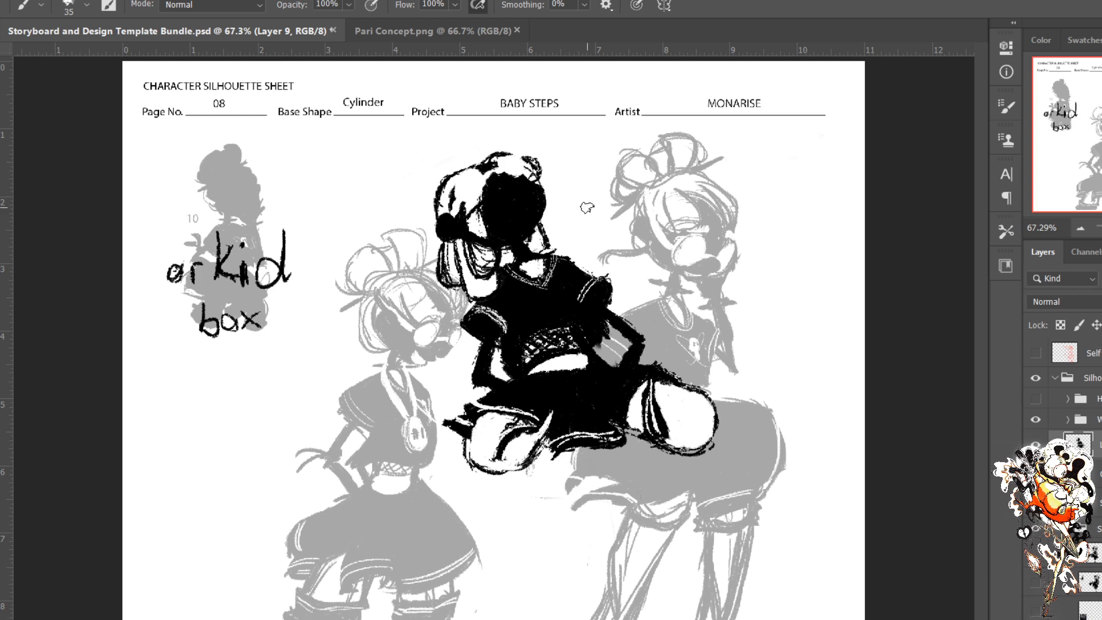
Step: Paint white locks in the bun and fringe and rough in the muzzle on the black face
drag(489, 171, 499, 162)
key(bracketleft)
key(bracketleft)
key(bracketright)
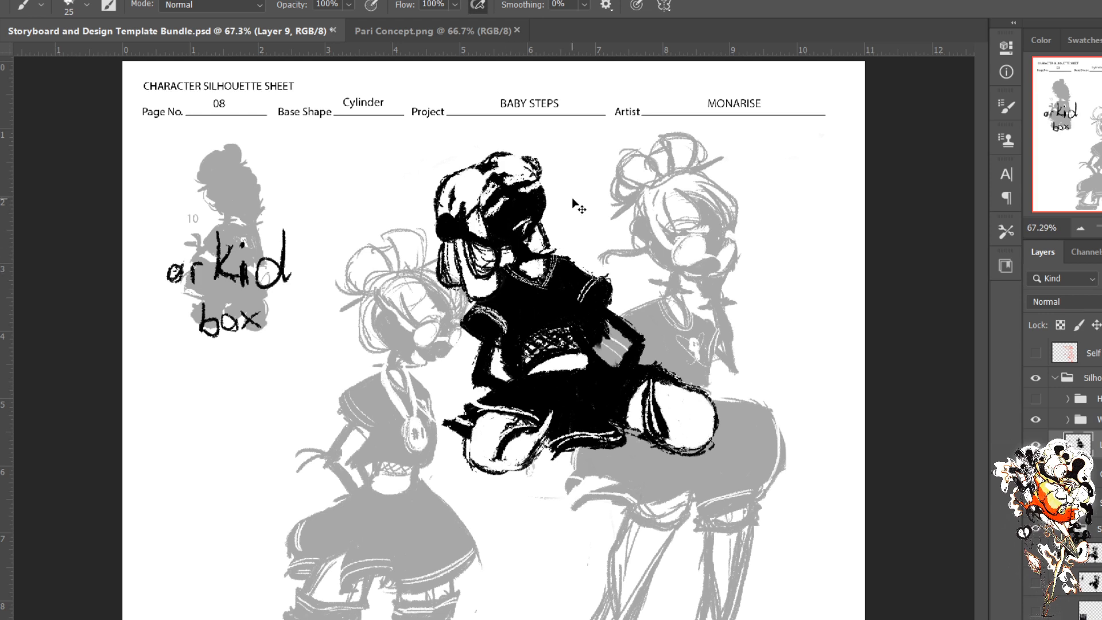
Step: Paint the seated figure's muzzle solid white and refine the mouth and chin edge with a size 9 brush
key(ctrl+plus)
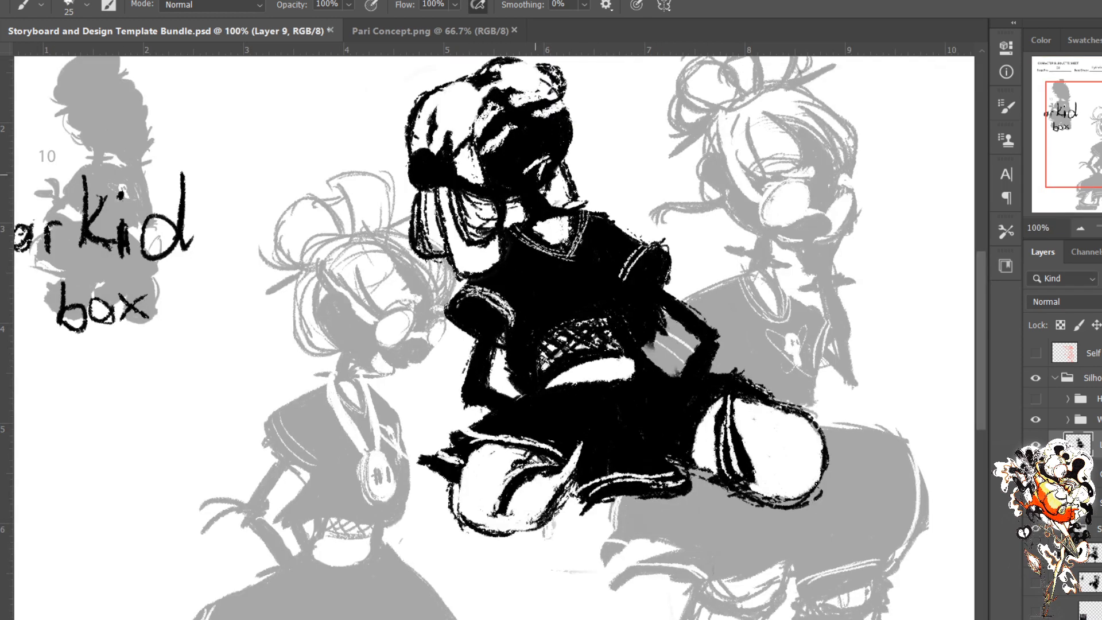
mouse_move(535, 174)
mouse_down()
mouse_move(543, 159)
mouse_move(526, 175)
mouse_move(532, 168)
mouse_up()
key(bracketleft)
key(bracketleft)
key(bracketleft)
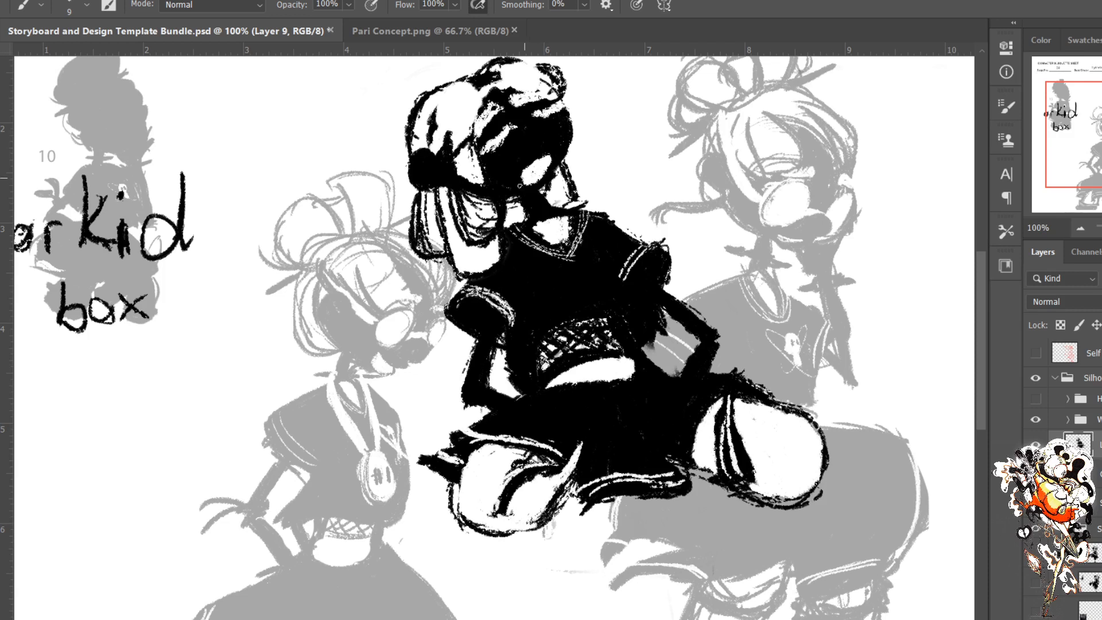
drag(520, 185, 515, 198)
Step: Paint a small white emblem with fine dark details on the chest of the seated figure's shirt
key(bracketright)
key(bracketright)
key(bracketright)
key(bracketright)
key(bracketright)
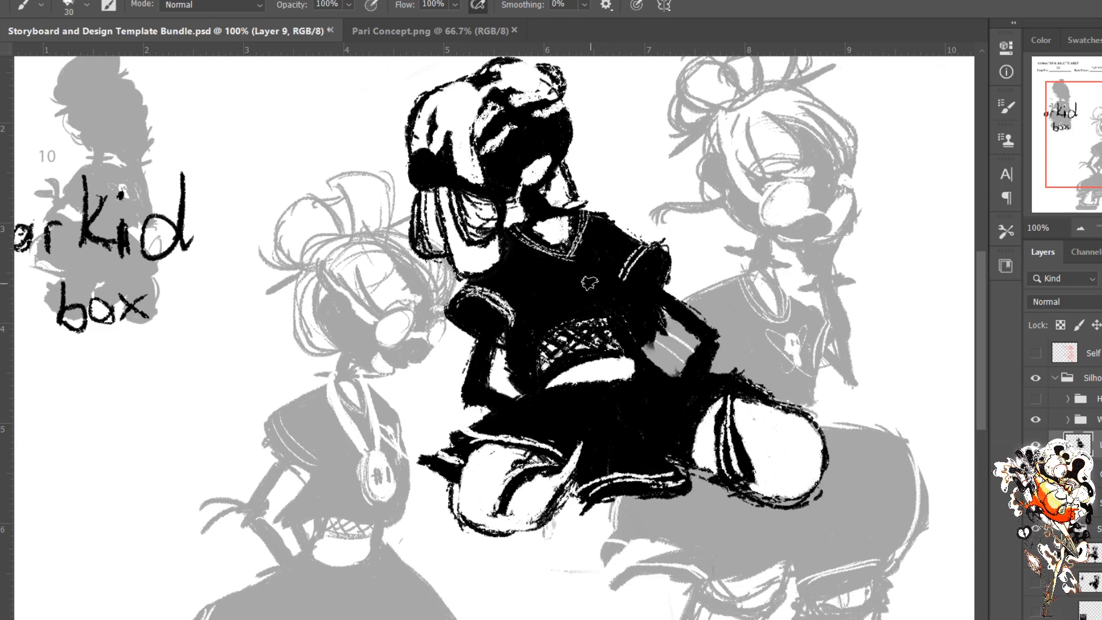
drag(591, 258, 597, 281)
key(bracketleft)
key(bracketleft)
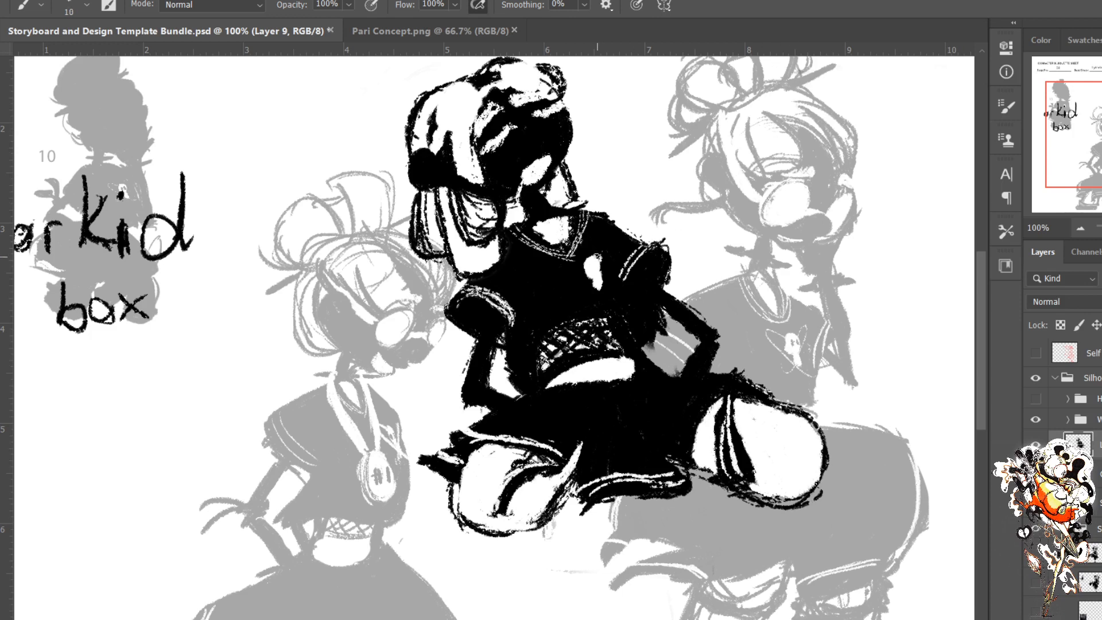
key(bracketleft)
mouse_move(591, 269)
mouse_down()
mouse_move(581, 303)
mouse_move(581, 273)
mouse_move(599, 281)
mouse_up()
key(ctrl+z)
Step: Move the seated figure and its "or kid box" note lower on the silhouette sheet
key(ctrl+minus)
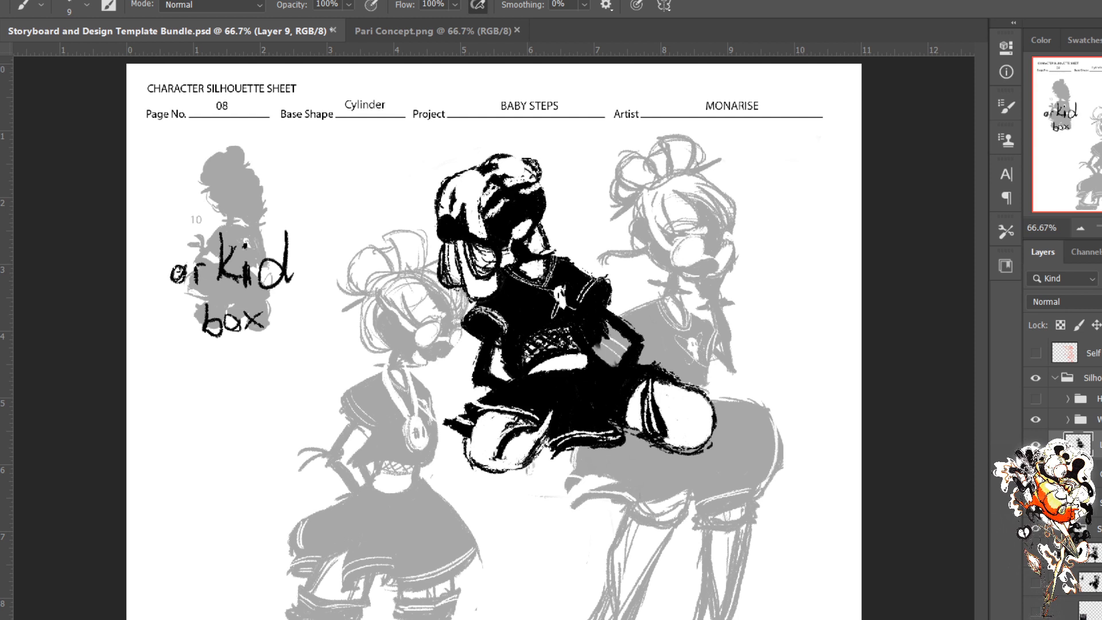
key(v)
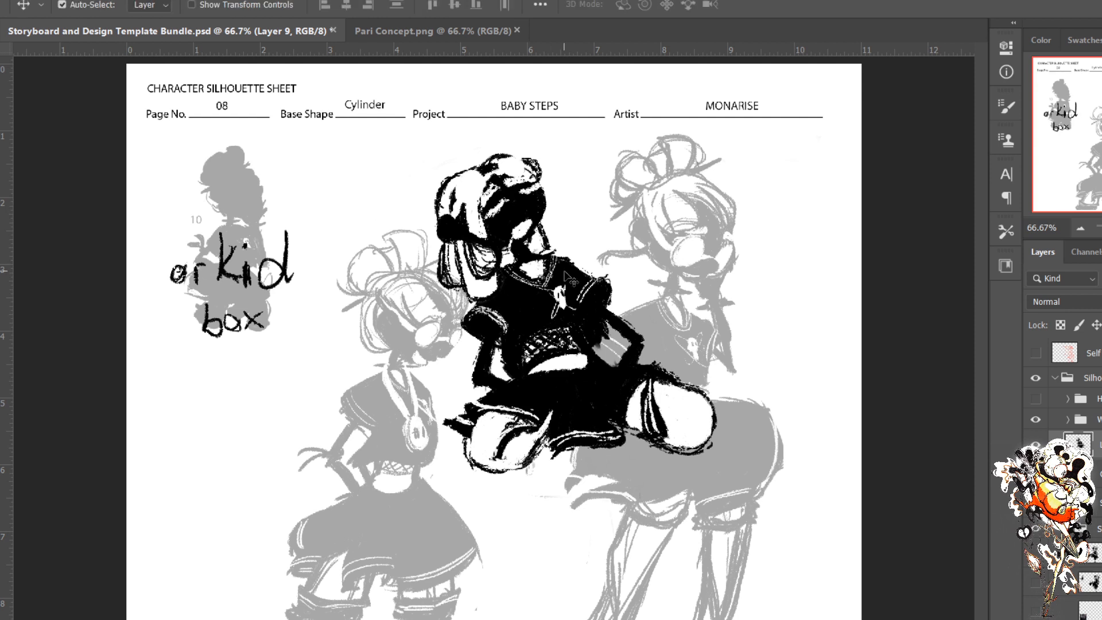
drag(550, 318, 543, 374)
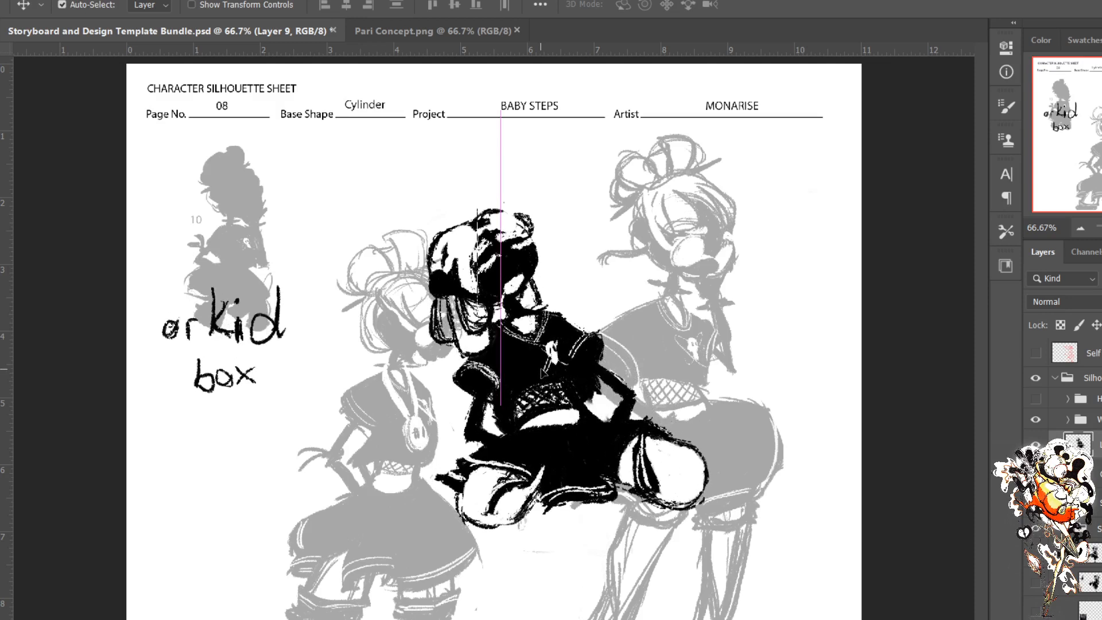
Step: Paint white on Layer 10 behind the seated figure's hair with a size 40 brush to block out the faded sketch
click(765, 391)
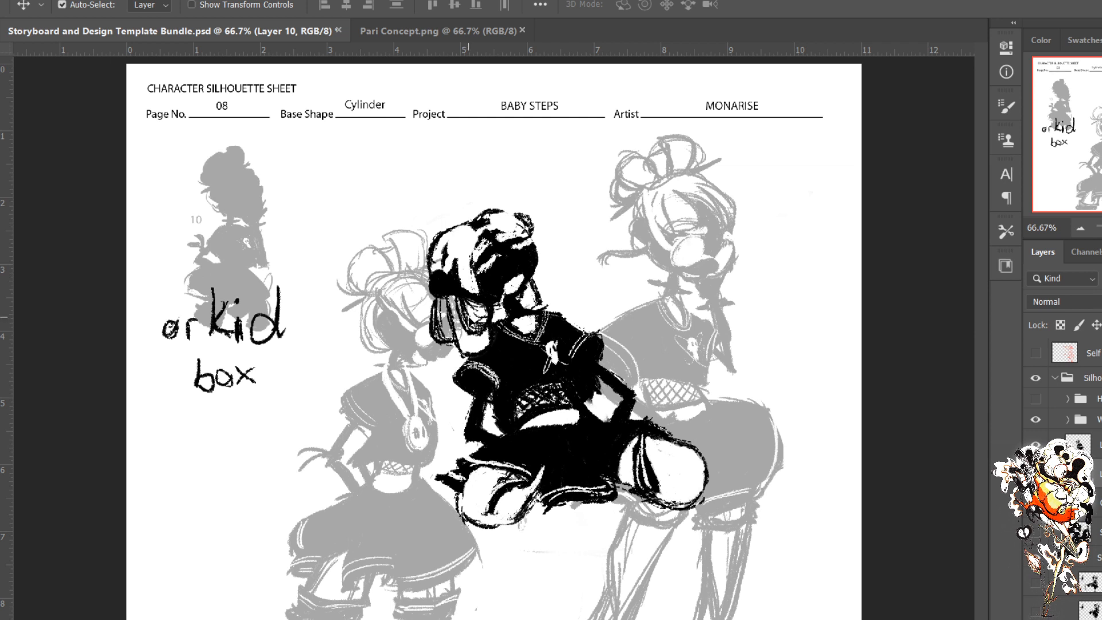
key(b)
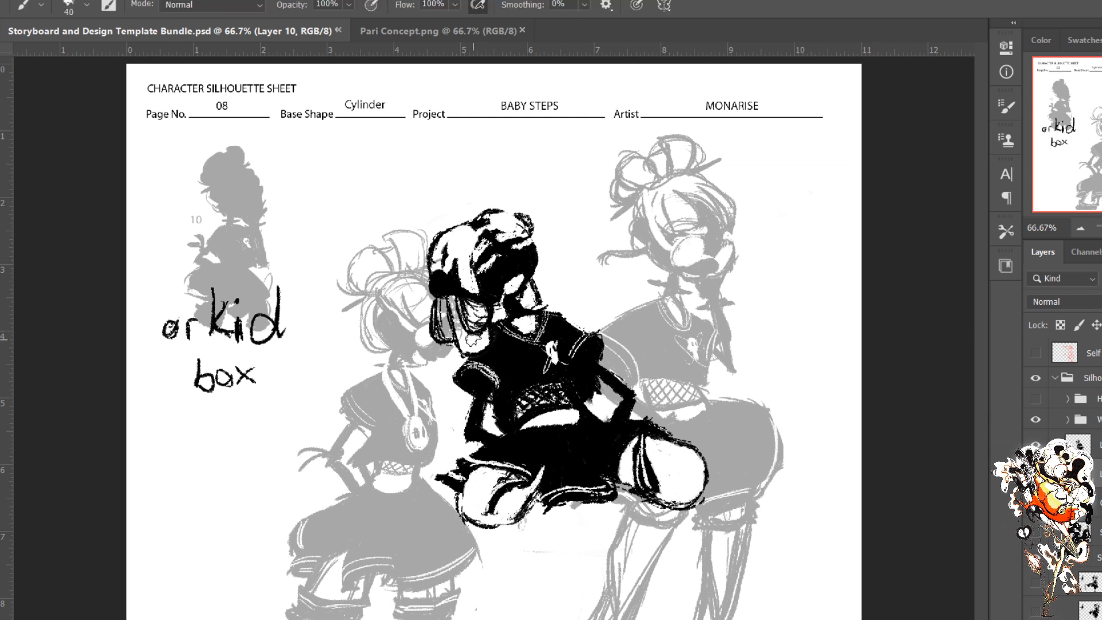
mouse_move(474, 339)
mouse_down()
mouse_move(462, 305)
mouse_move(491, 313)
mouse_move(531, 287)
mouse_move(521, 299)
mouse_up()
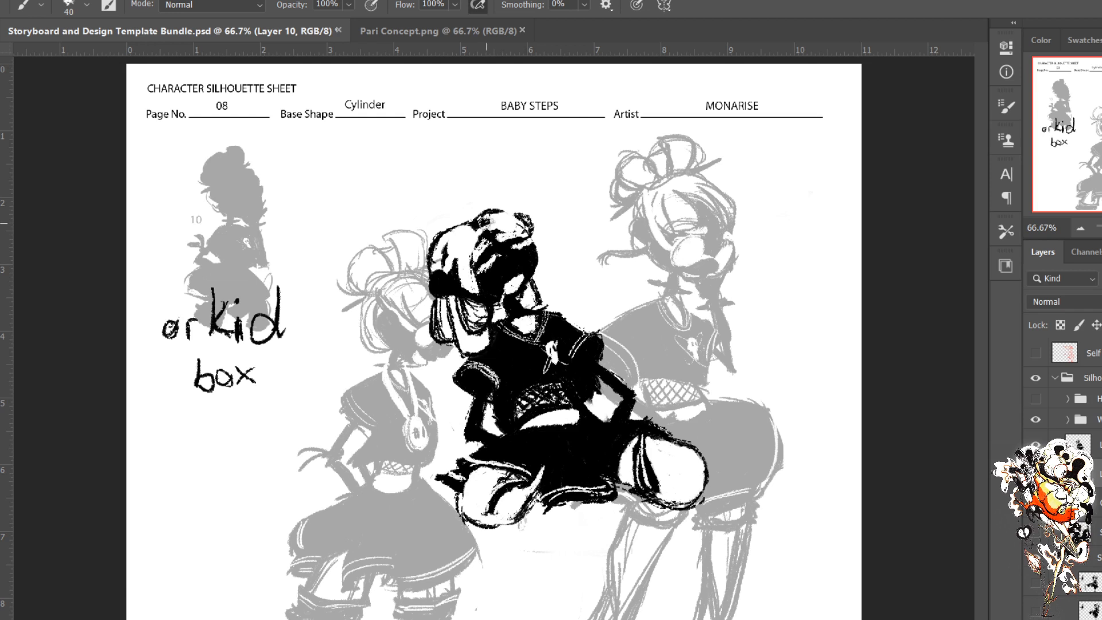
Step: Merge the crouching character's drawing layers into one and hide the grey reference silhouettes
drag(446, 250, 451, 242)
shift+click(1084, 445)
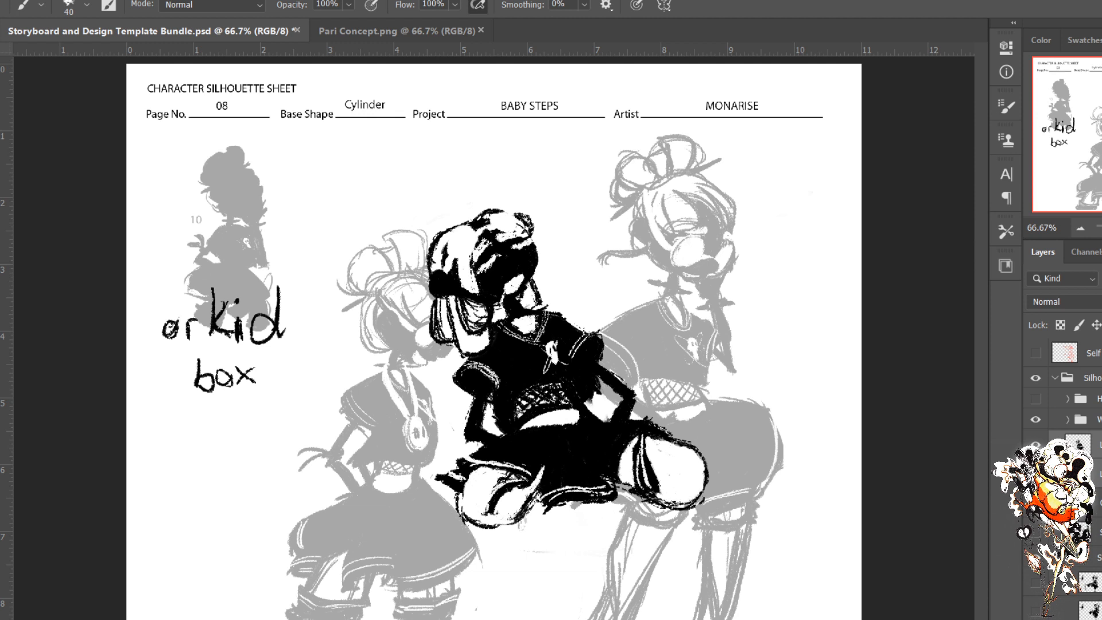
click(1076, 601)
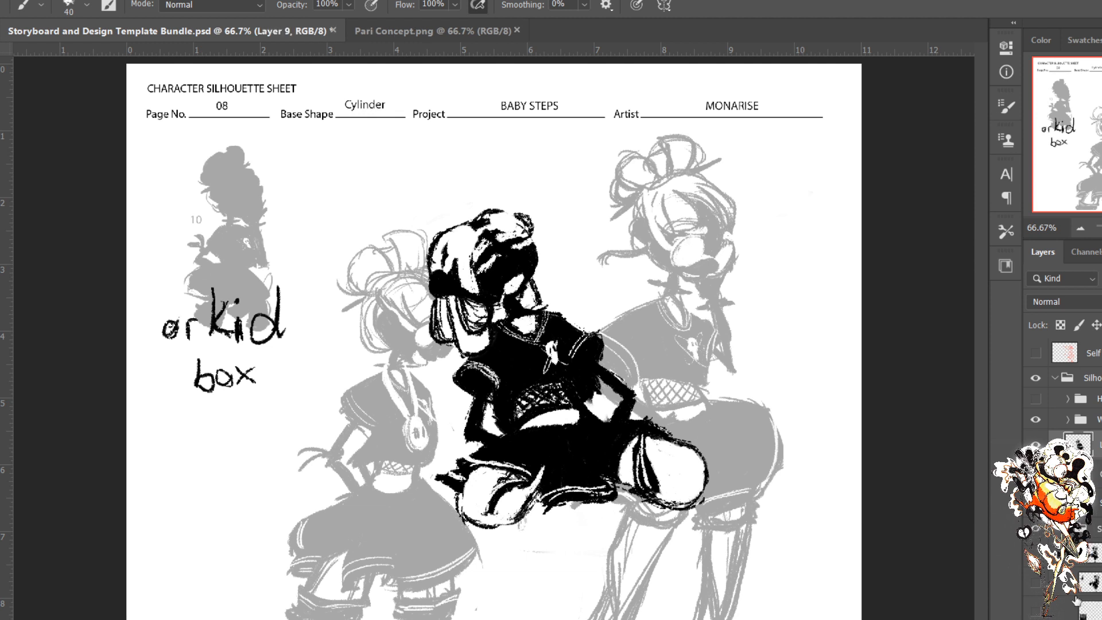
scroll(1076, 601, down, 3)
click(1035, 612)
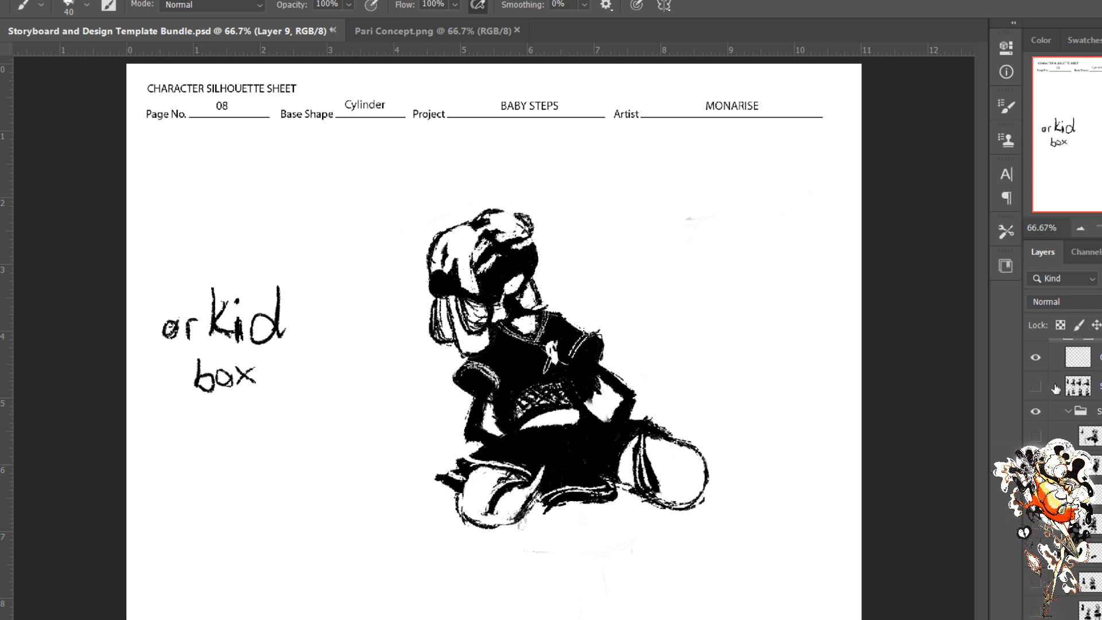
Step: Show the layer with the other black pose silhouettes for a look and hide it again
click(1035, 439)
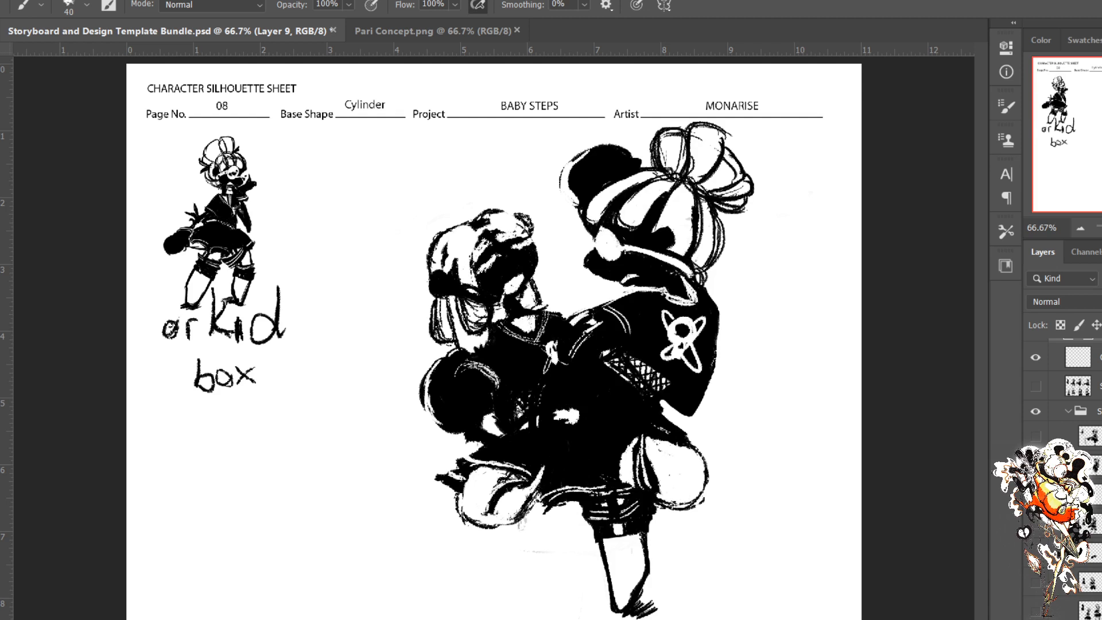
click(1035, 438)
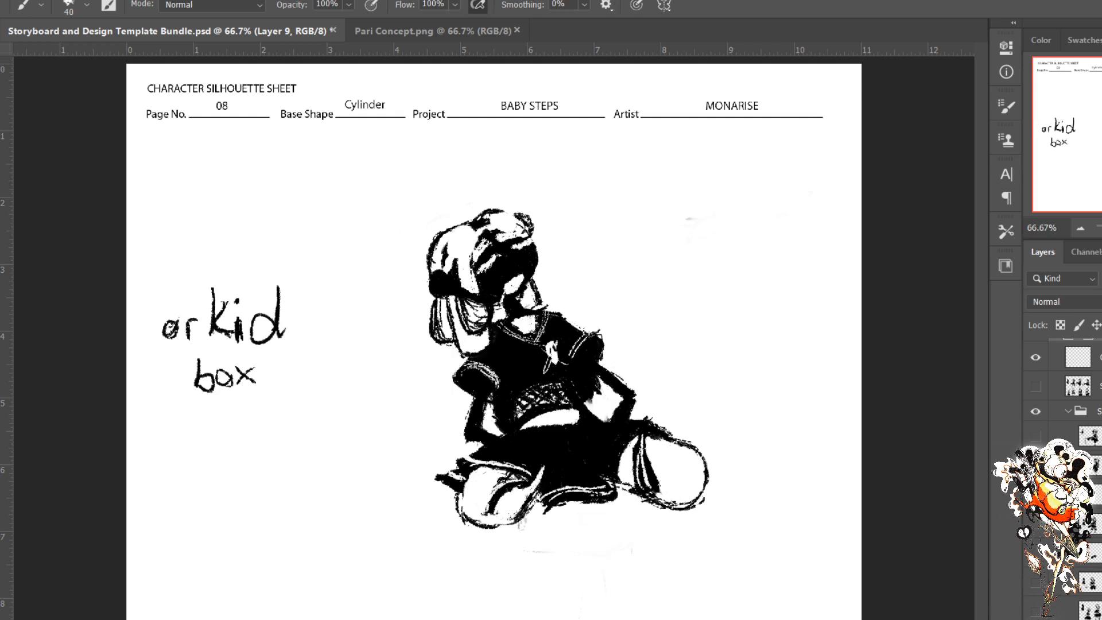
scroll(1062, 436, up, 3)
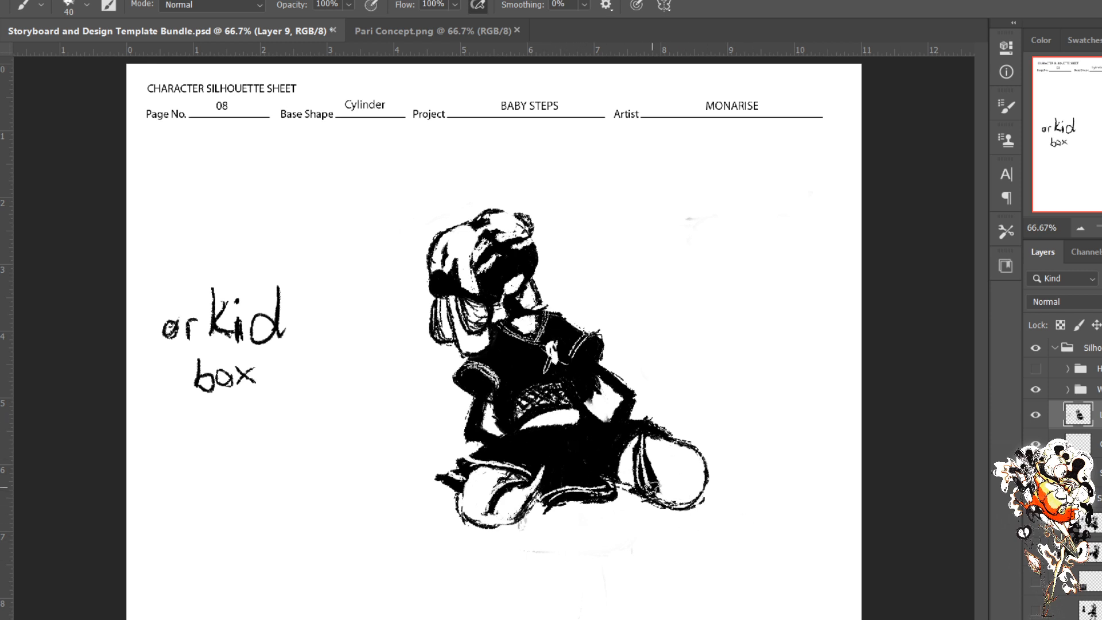
Step: Lasso the crouching character without the handwritten note and move it up toward the page's right side
key(v)
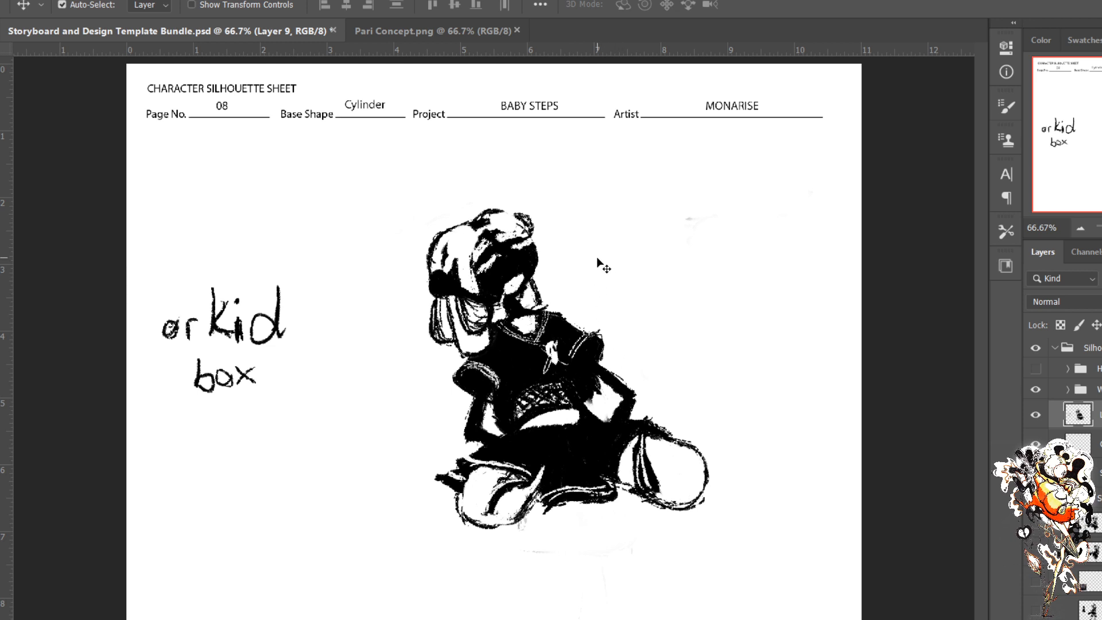
key(l)
mouse_move(515, 172)
mouse_down()
mouse_move(362, 279)
mouse_move(491, 567)
mouse_move(759, 518)
mouse_move(607, 189)
mouse_move(481, 178)
mouse_up()
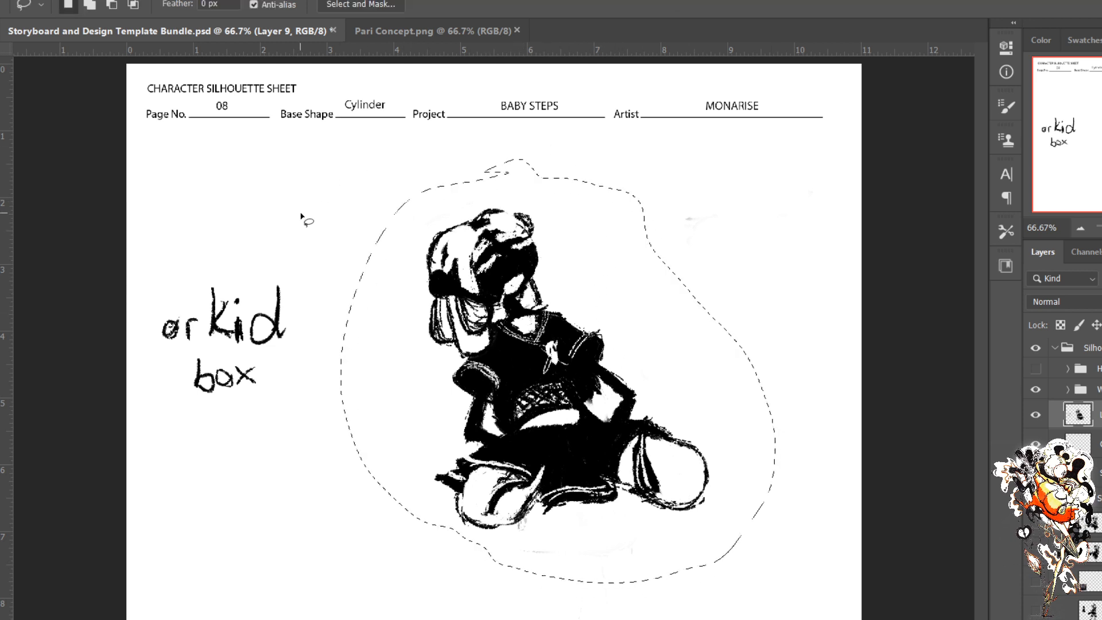
key(e)
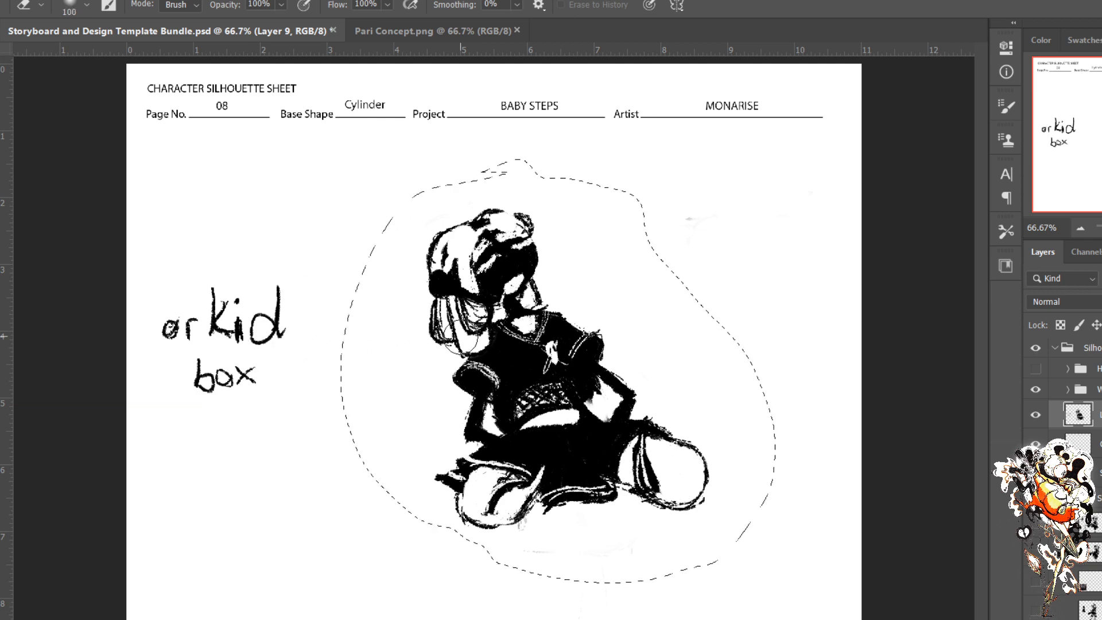
key(v)
drag(563, 427, 669, 382)
Step: Scale the crouching character proportionally to just over half size and place it below the Artist field
key(ctrl+t)
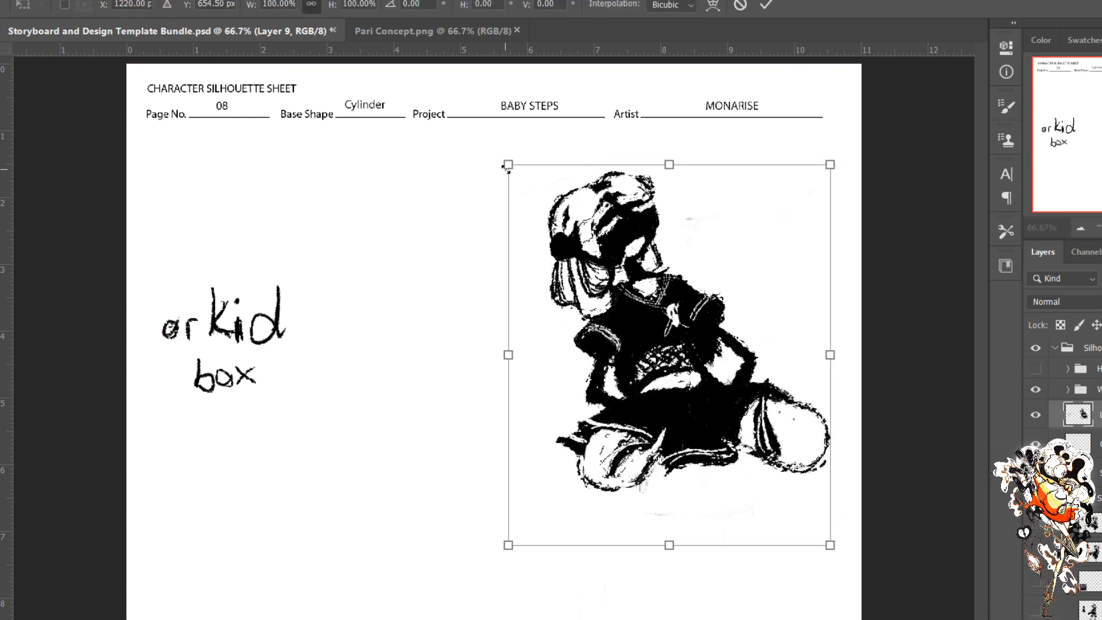
drag(504, 167, 601, 222)
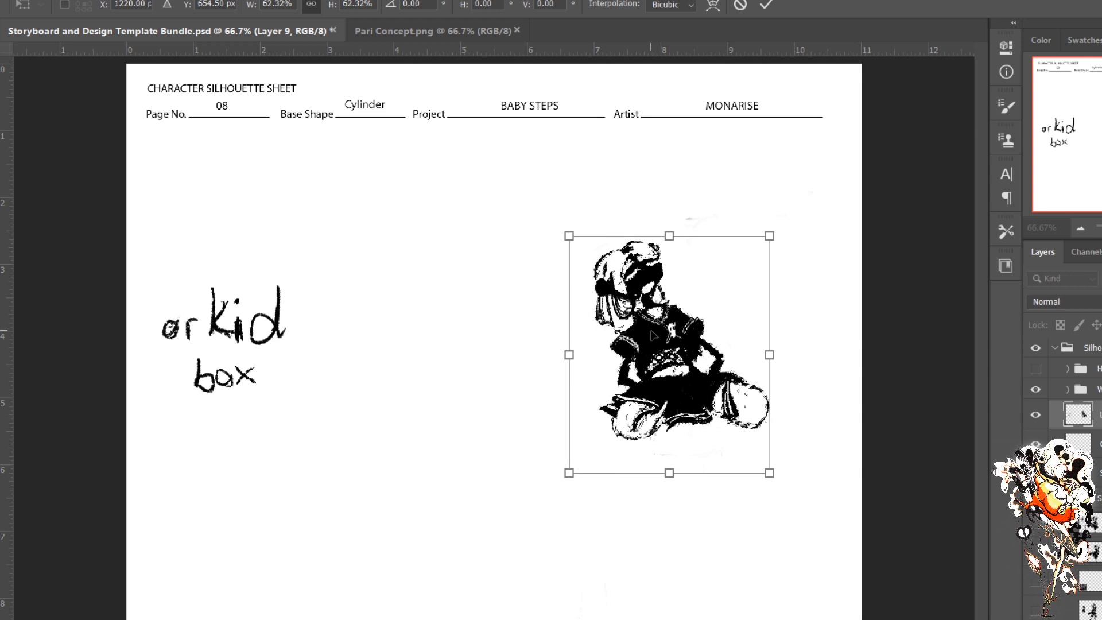
drag(668, 339, 740, 249)
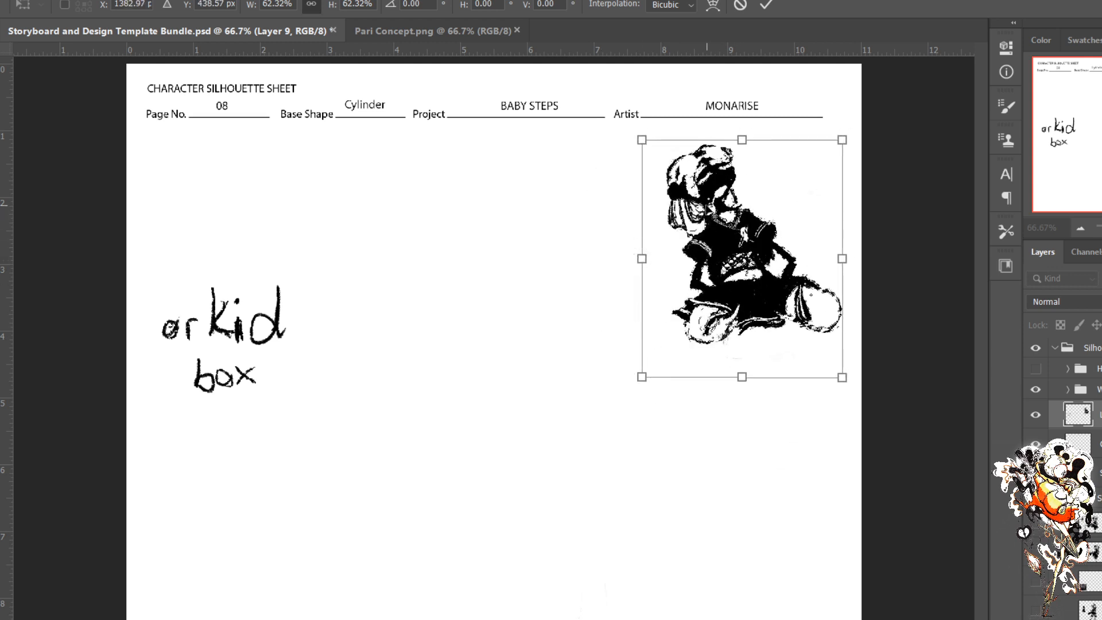
drag(643, 140, 657, 149)
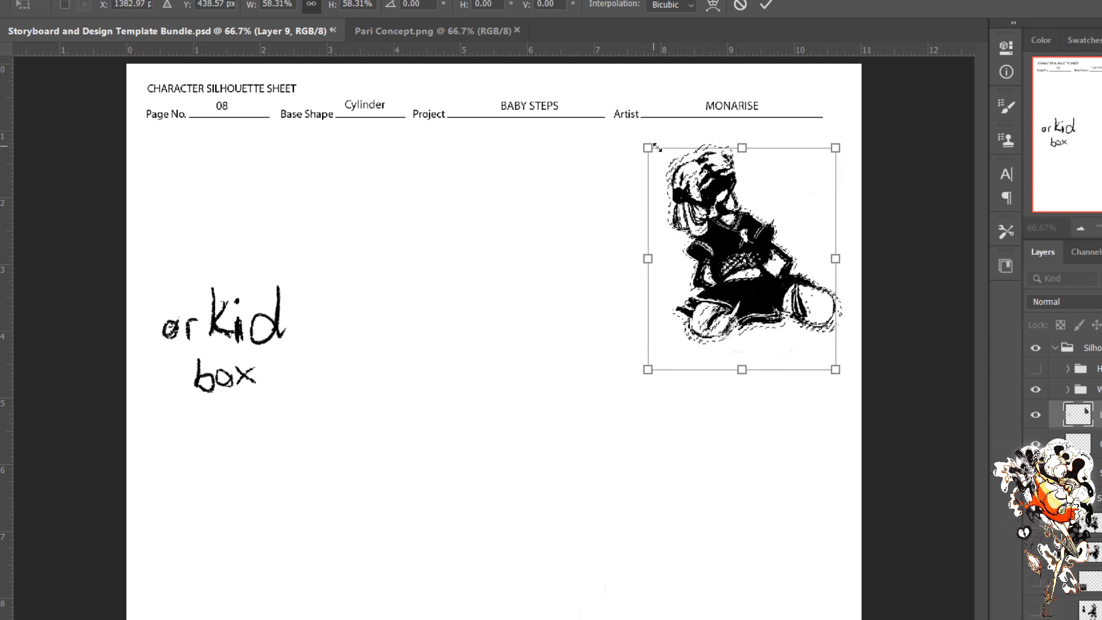
key(Return)
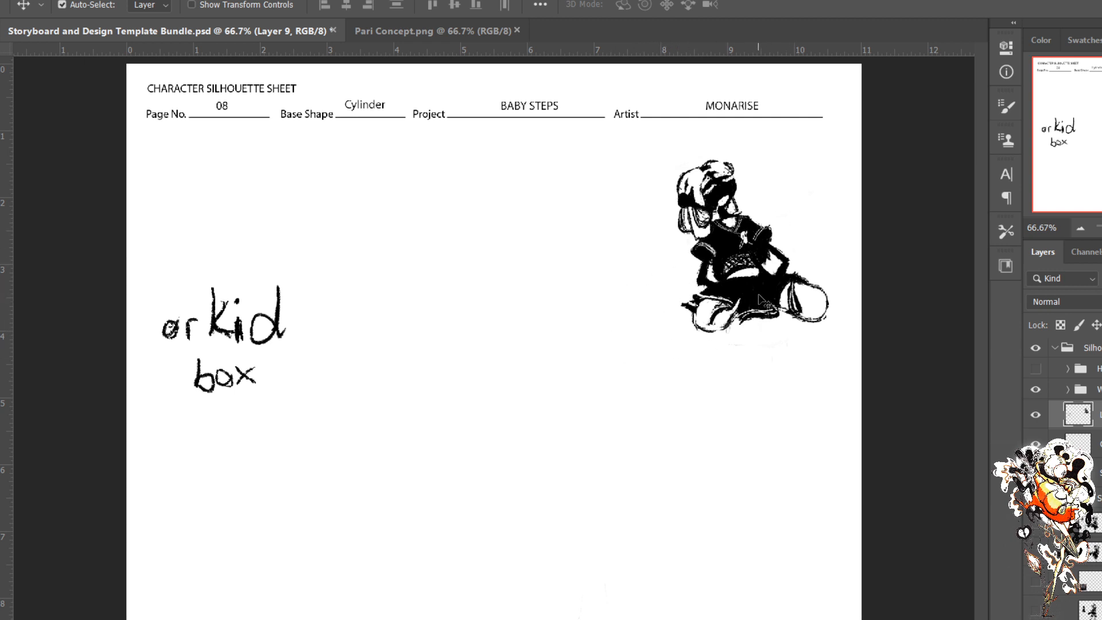
Step: Erase the handwritten "or kid box" note with the eraser at size 250 and hide the action pose layer
key(e)
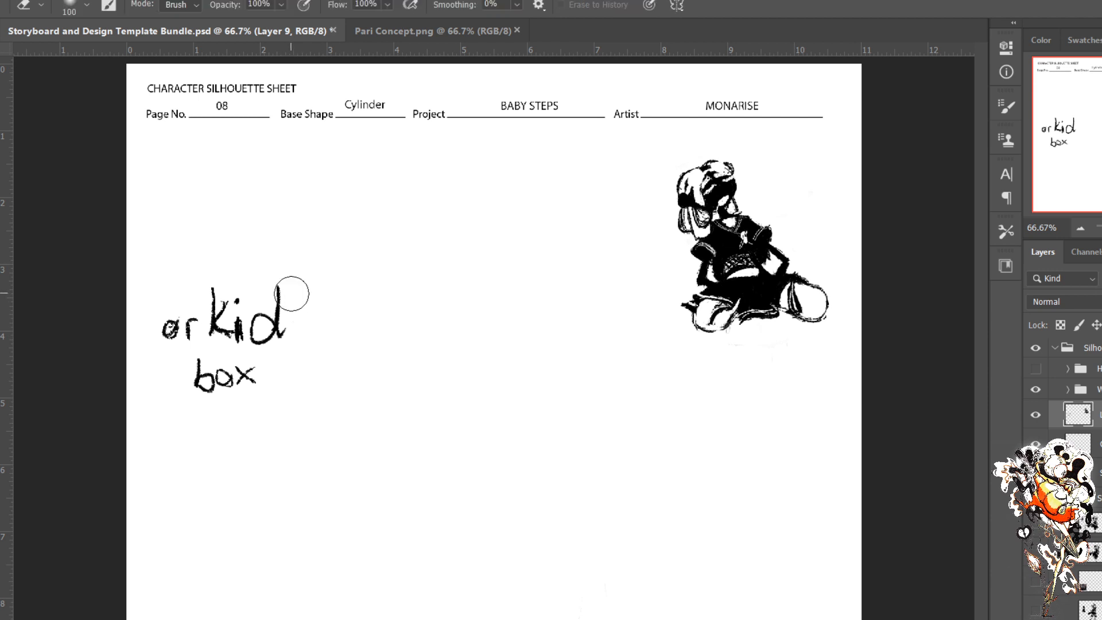
key(bracketright)
key(bracketright)
key(bracketright)
key(bracketright)
key(bracketright)
drag(241, 321, 153, 381)
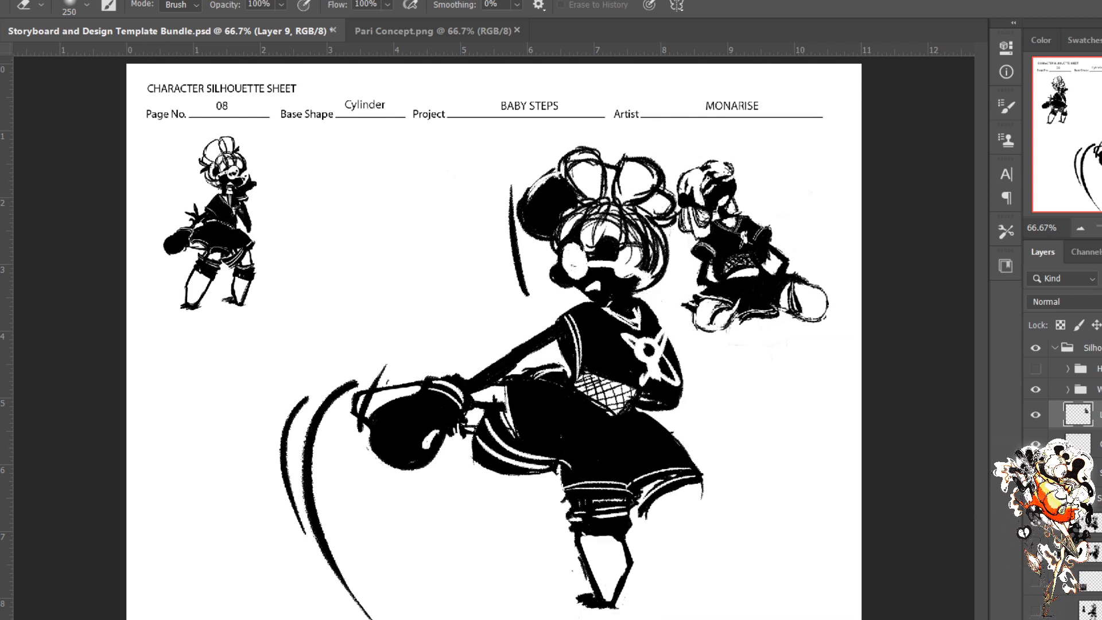
click(1035, 523)
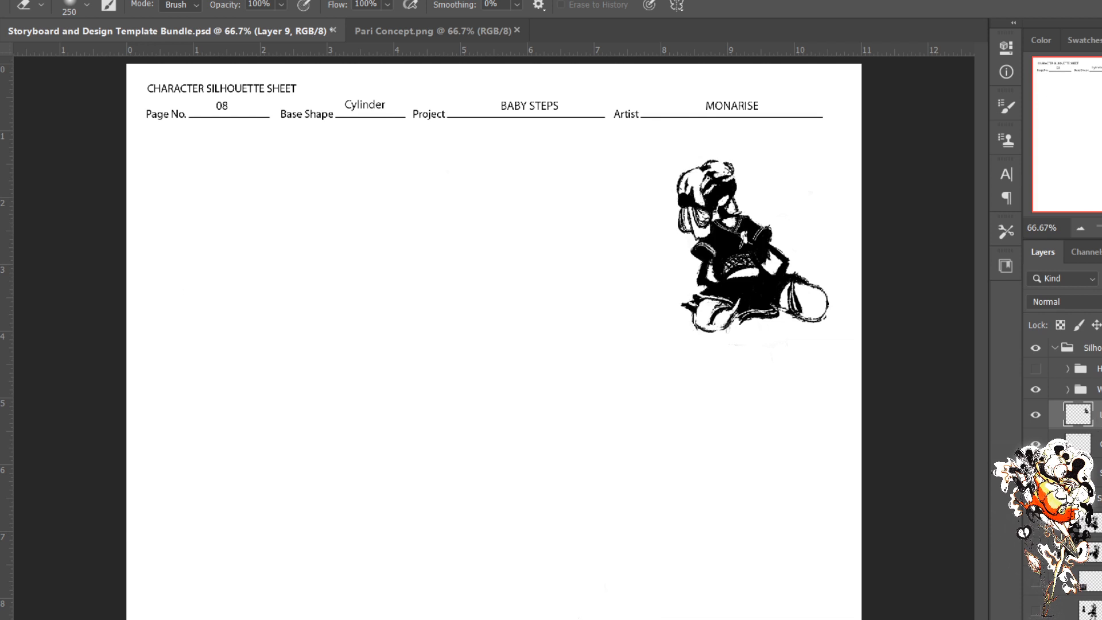
Step: Paint a round black head about 1.3 inches wide below the Base Shape field, with a short neck under it
key(b)
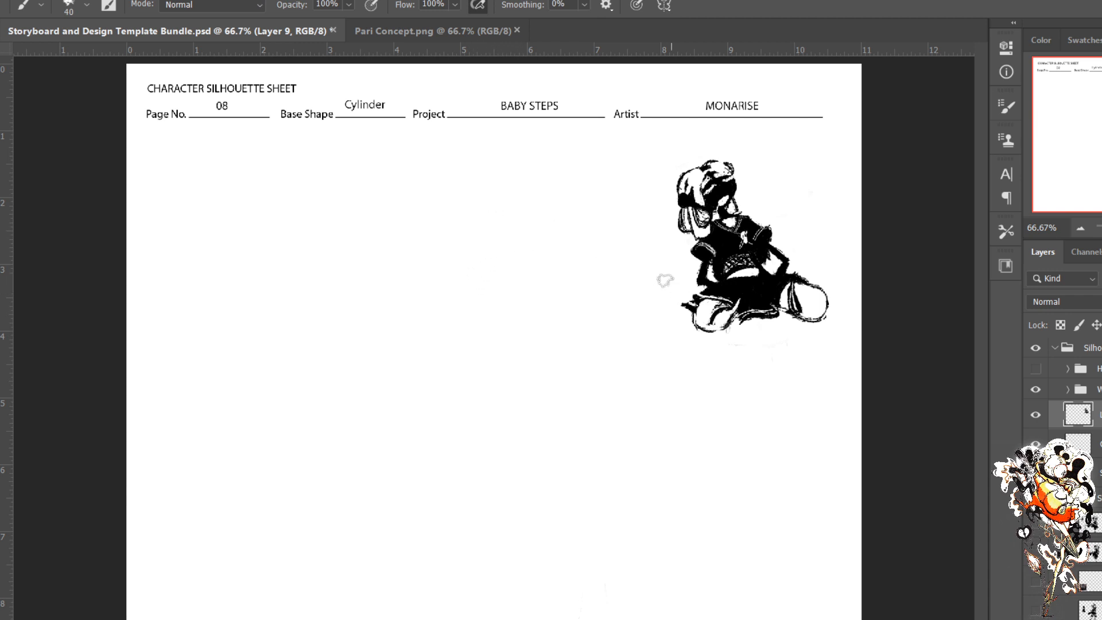
mouse_move(411, 239)
mouse_down()
mouse_move(465, 229)
mouse_move(401, 241)
mouse_move(438, 276)
mouse_move(466, 256)
mouse_up()
mouse_move(422, 224)
mouse_down()
mouse_move(412, 195)
mouse_move(402, 231)
mouse_up()
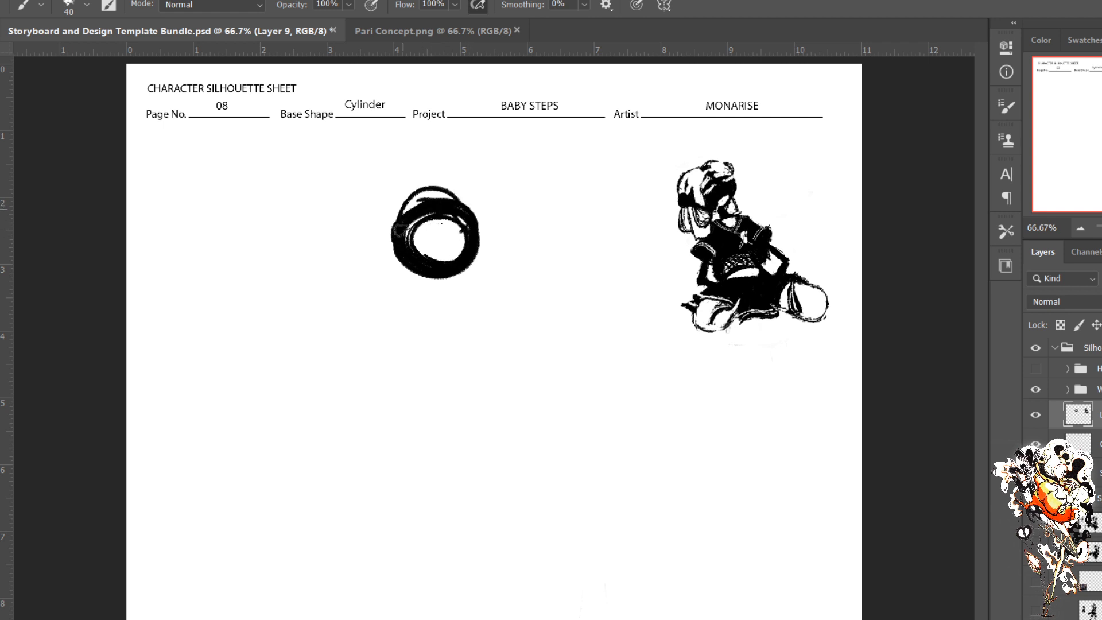
key(bracketright)
drag(439, 230, 443, 271)
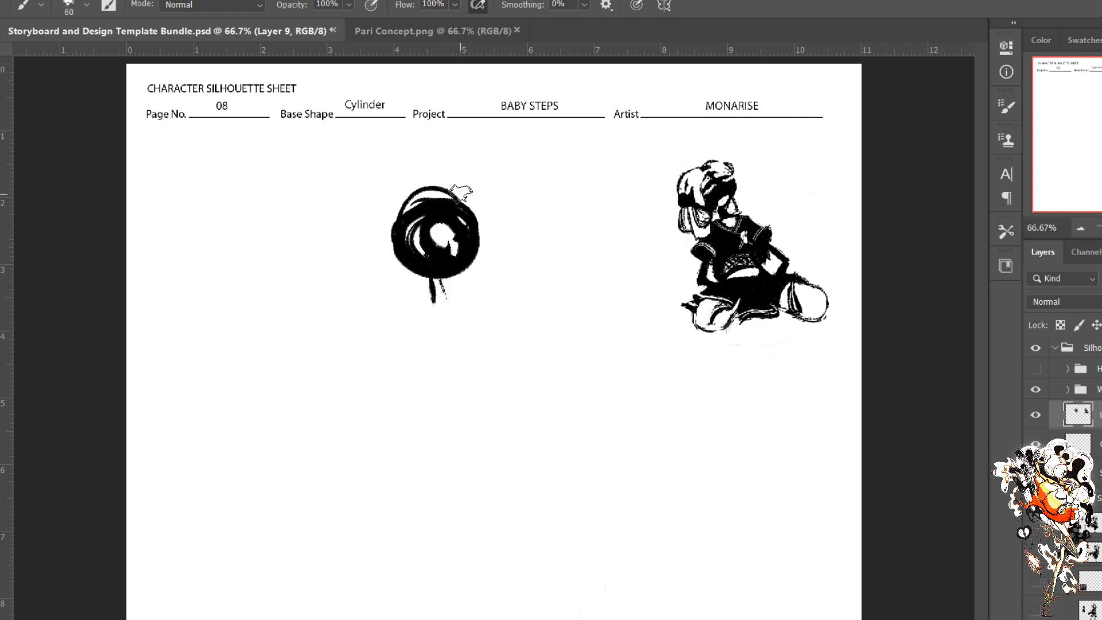
key(bracketright)
mouse_move(441, 275)
mouse_down()
mouse_move(439, 298)
mouse_move(433, 290)
mouse_up()
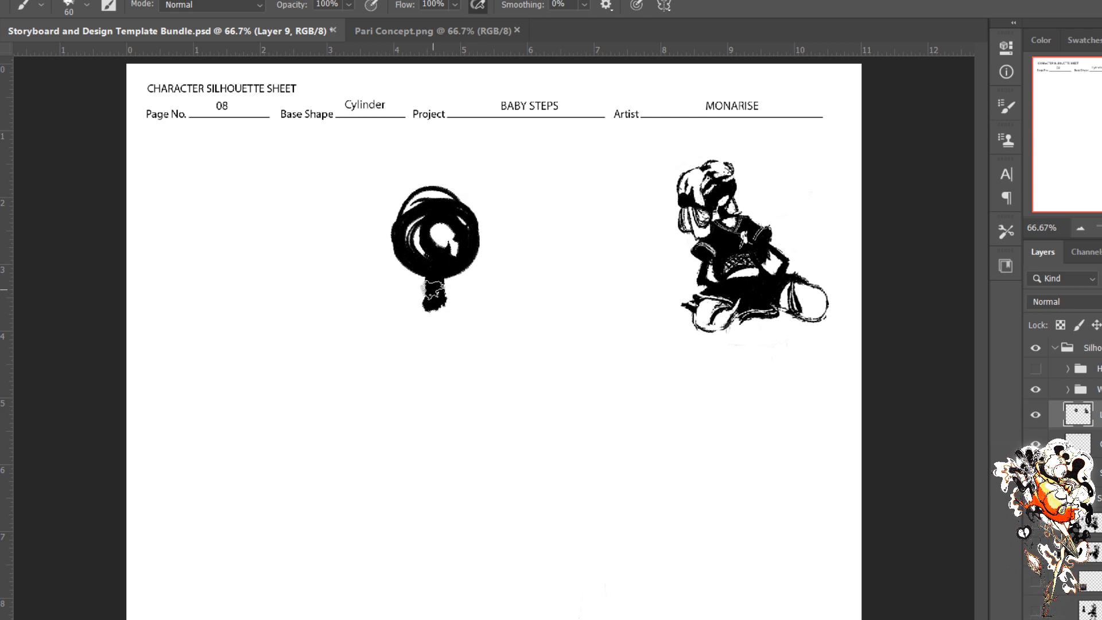
Step: Fill the head solid black, add a round ear on each side and reduce the brush size to 35
mouse_move(443, 232)
mouse_down()
mouse_move(450, 255)
mouse_move(448, 228)
mouse_move(440, 243)
mouse_move(454, 247)
mouse_move(452, 226)
mouse_move(409, 232)
mouse_move(421, 248)
mouse_move(459, 235)
mouse_move(457, 224)
mouse_move(414, 218)
mouse_move(438, 257)
mouse_move(482, 238)
mouse_up()
key(bracketright)
key(bracketright)
key(bracketright)
key(bracketleft)
key(bracketleft)
key(bracketleft)
key(bracketleft)
key(bracketleft)
key(bracketleft)
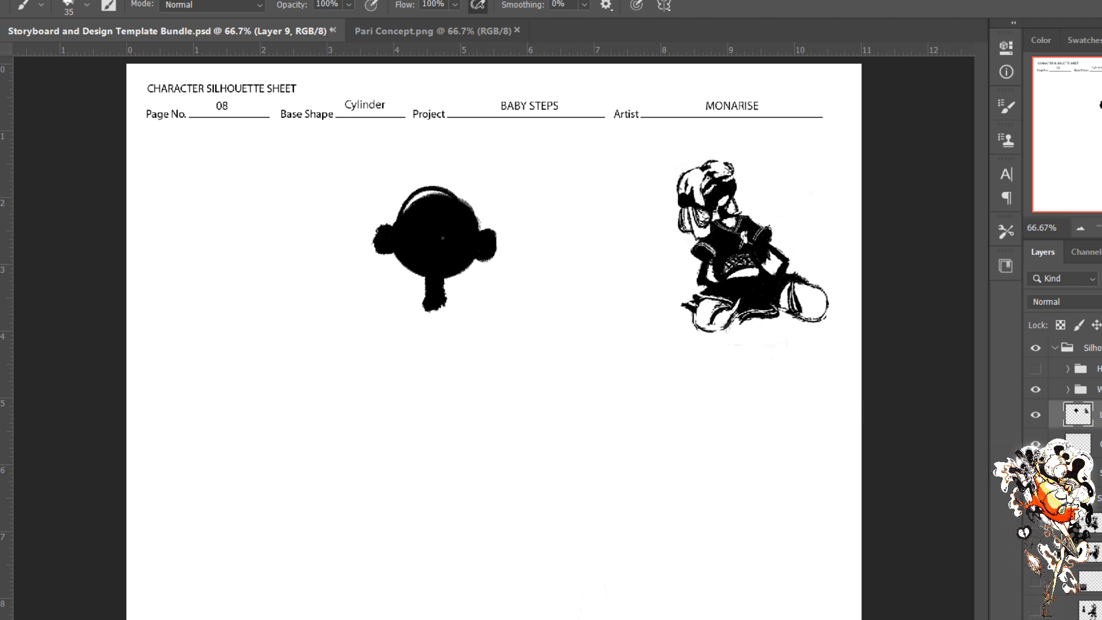
Step: Add a layer beneath the head with a black-filled rectangle about 3.6 by 3.3 inches at 50% opacity, then reselect Layer 9
key(ctrl+shift+alt+n)
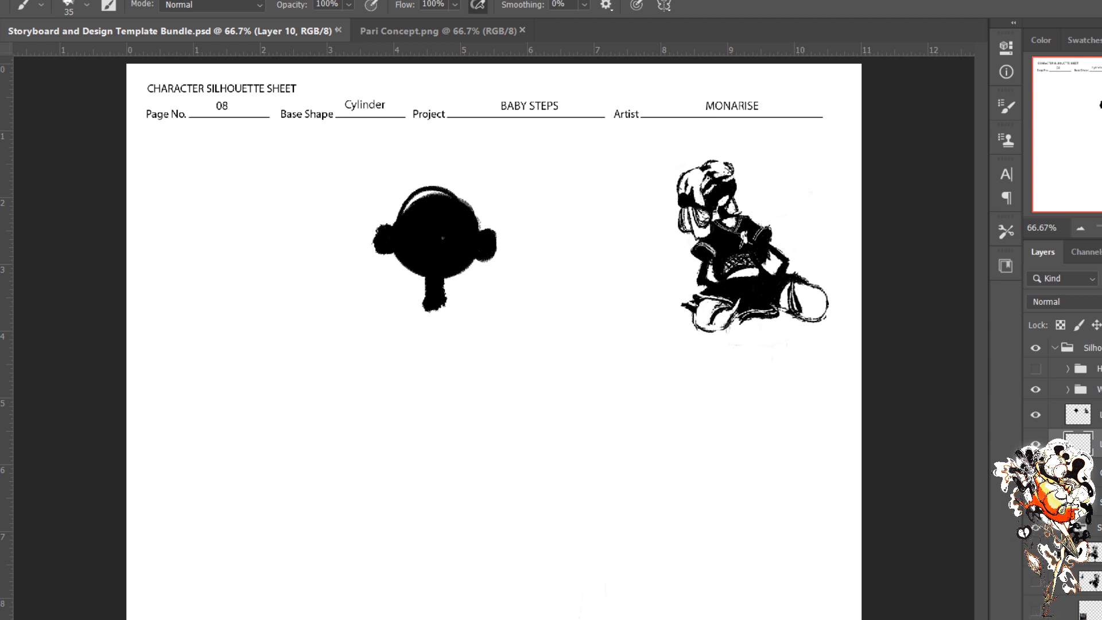
key(m)
mouse_move(306, 148)
mouse_down()
mouse_move(480, 352)
mouse_move(546, 371)
mouse_up()
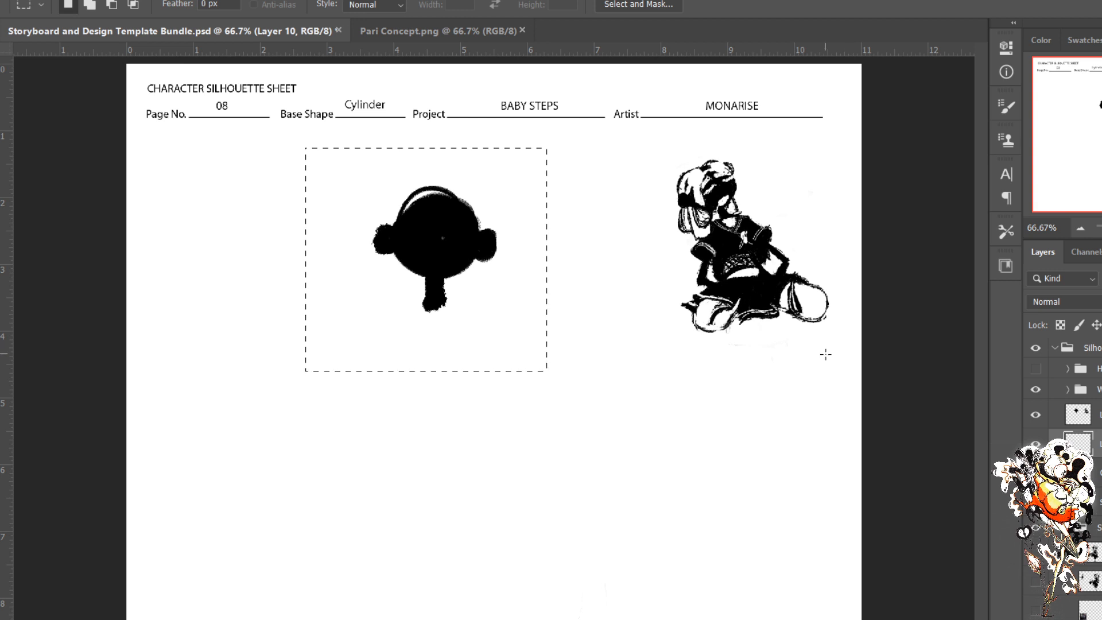
key(alt+BackSpace)
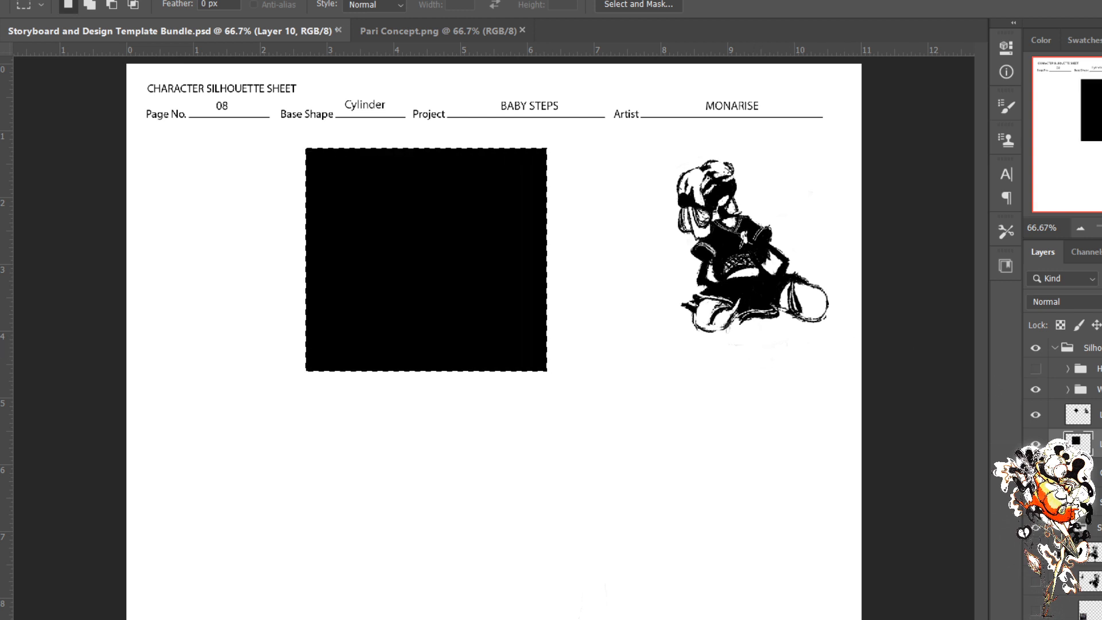
key(5)
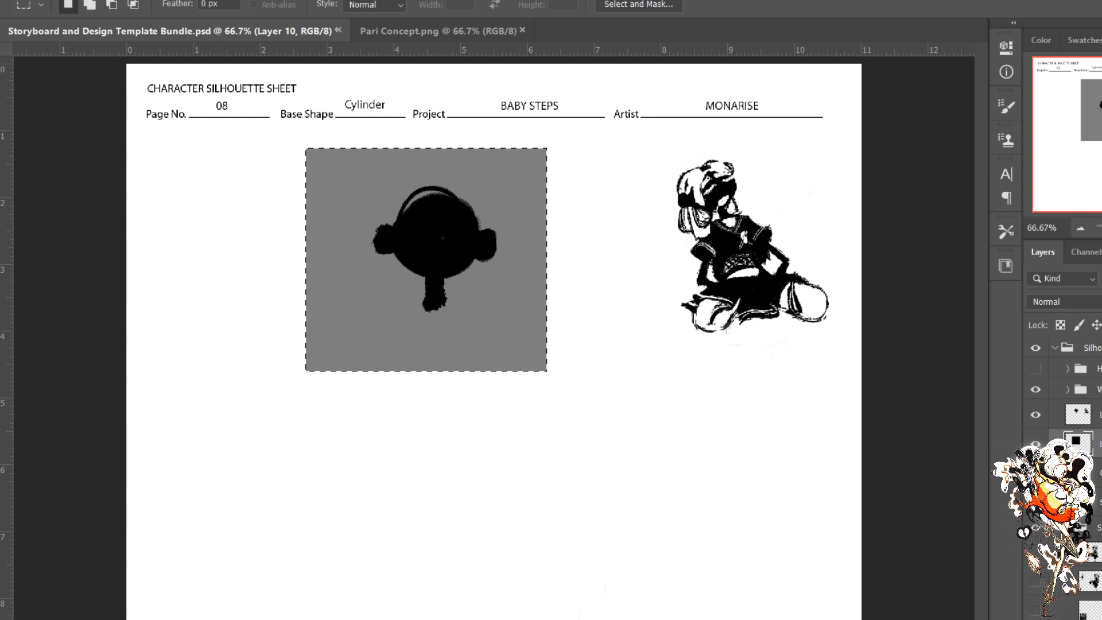
click(1097, 415)
key(ctrl+d)
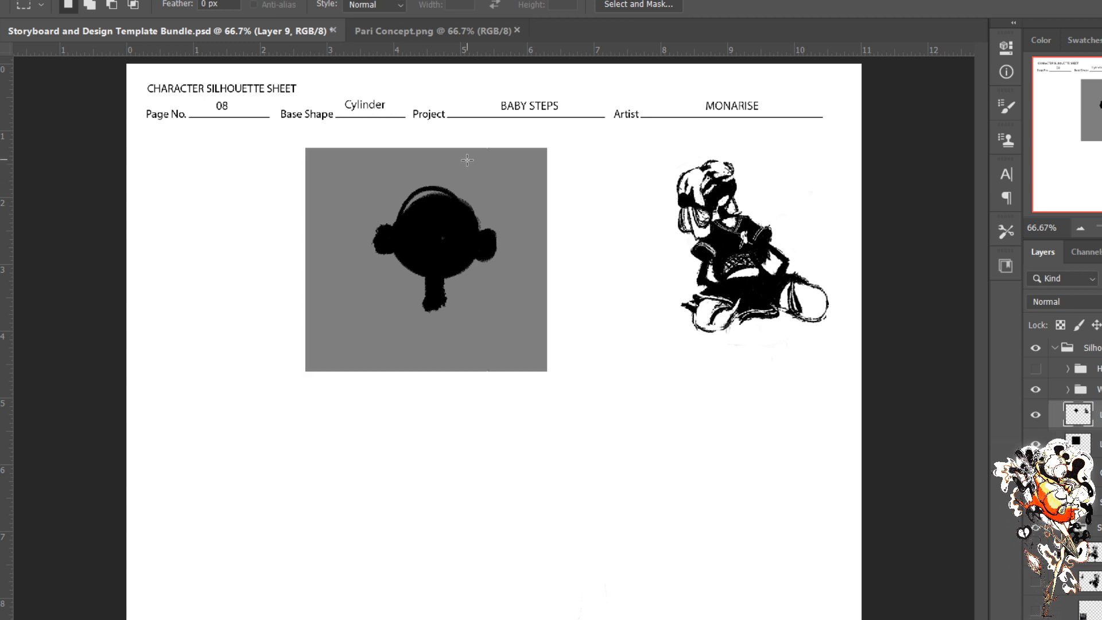
Step: Set the brush size to 30 and show the layer with the grey reference silhouettes
key(b)
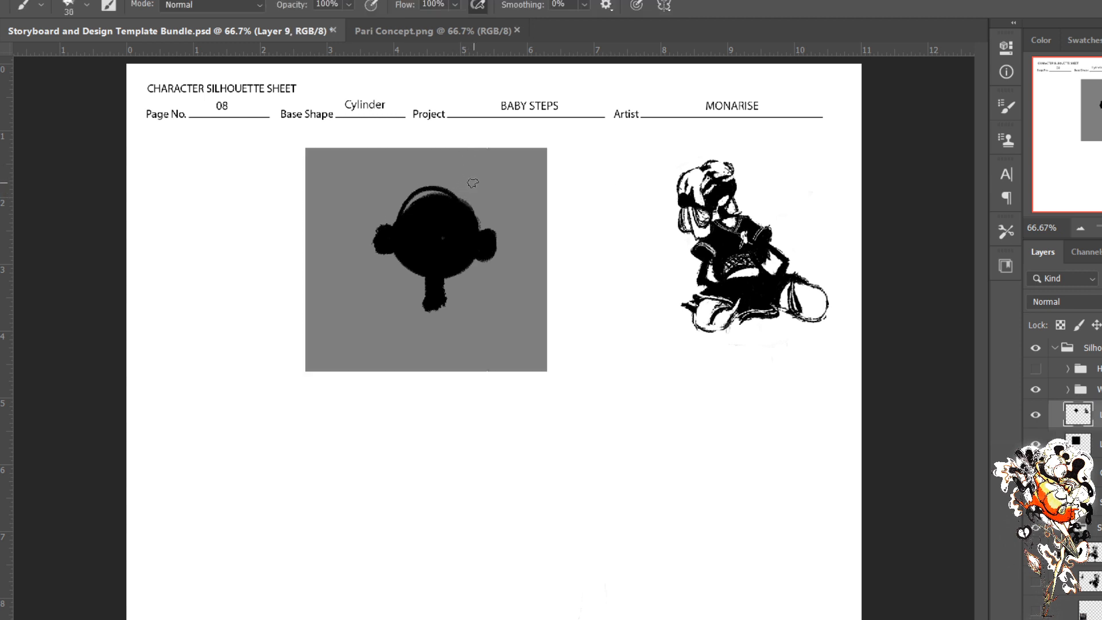
key(bracketleft)
scroll(1062, 471, down, 3)
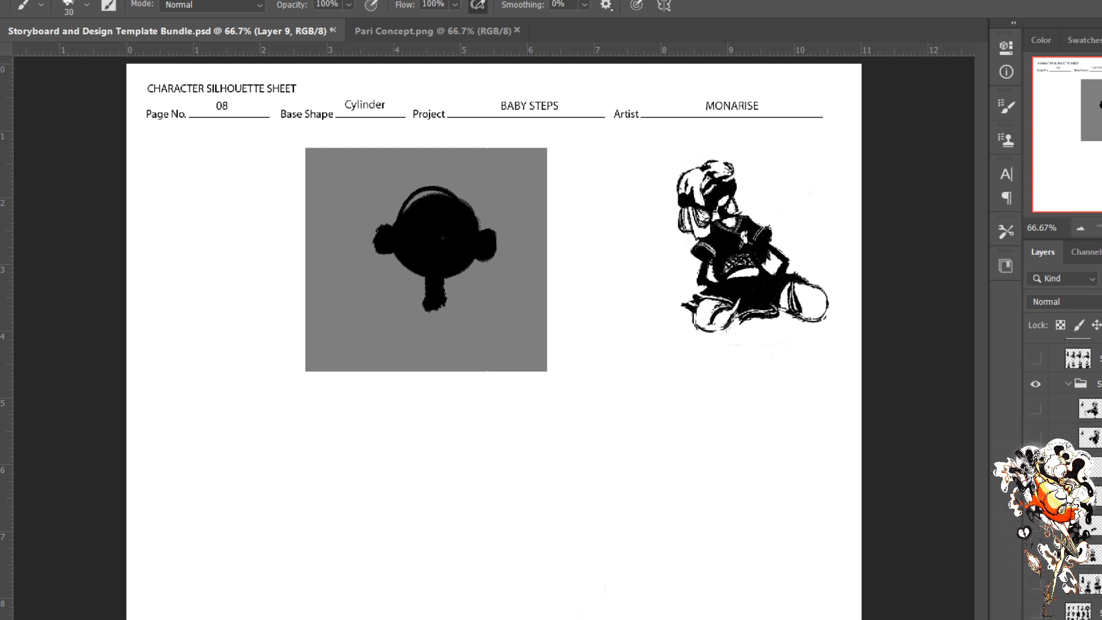
click(1035, 554)
click(1035, 555)
click(1035, 583)
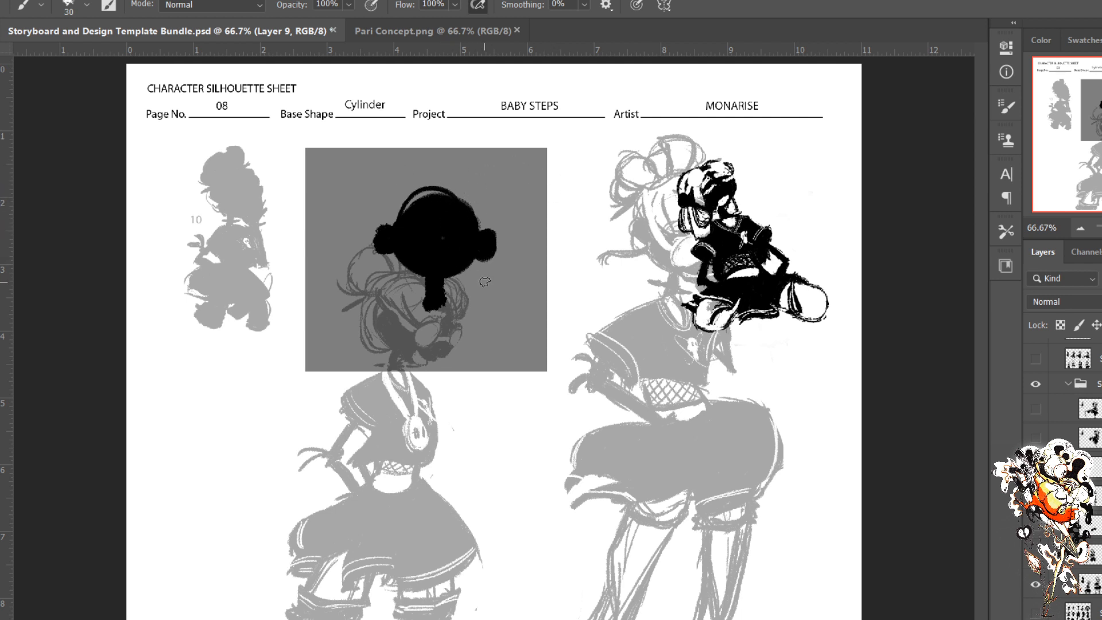
Step: Draw white outlines of the middle and right hair sections falling from the crown over the black head
mouse_move(485, 282)
mouse_down()
mouse_move(482, 309)
mouse_move(454, 300)
mouse_move(489, 220)
mouse_move(506, 237)
mouse_move(454, 171)
mouse_move(451, 199)
mouse_move(443, 179)
mouse_move(456, 299)
mouse_move(479, 187)
mouse_move(482, 293)
mouse_up()
mouse_move(440, 190)
mouse_down()
mouse_move(409, 298)
mouse_move(385, 268)
mouse_up()
mouse_move(409, 207)
mouse_down()
mouse_move(387, 307)
mouse_move(414, 309)
mouse_up()
drag(409, 298, 421, 252)
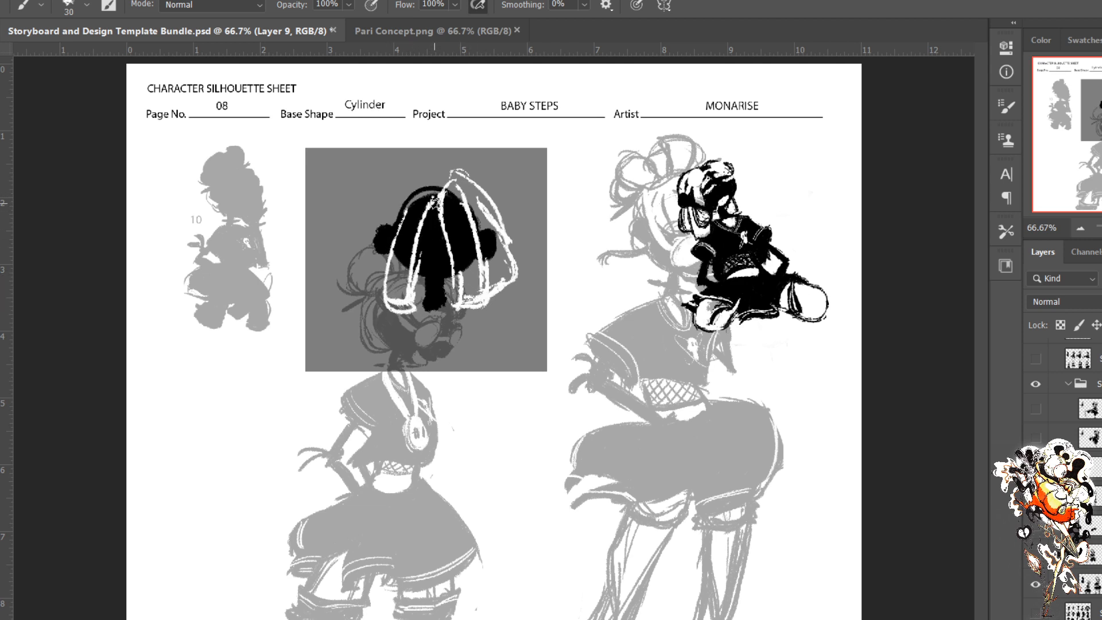
Step: Outline the left hair sections in white, flaring from the crown out past the left ear
mouse_move(443, 189)
mouse_down()
mouse_move(409, 209)
mouse_move(391, 251)
mouse_up()
drag(426, 182, 377, 229)
drag(371, 246, 385, 298)
mouse_move(448, 185)
mouse_down()
mouse_move(401, 182)
mouse_move(357, 227)
mouse_up()
mouse_move(357, 227)
mouse_down()
mouse_move(367, 237)
mouse_move(349, 252)
mouse_move(346, 282)
mouse_up()
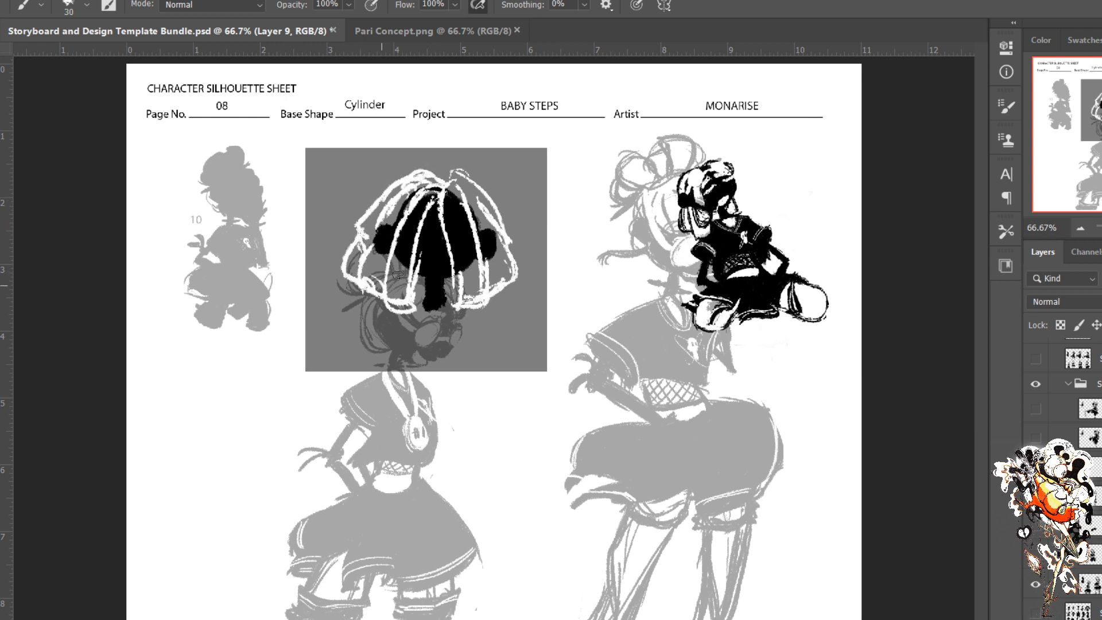
Step: Widen the hair outline on the right and add white inner strands on both sides of the face
mouse_move(461, 168)
mouse_down()
mouse_move(439, 182)
mouse_move(508, 287)
mouse_up()
mouse_move(472, 195)
mouse_down()
mouse_move(488, 258)
mouse_move(479, 310)
mouse_up()
drag(449, 213, 481, 300)
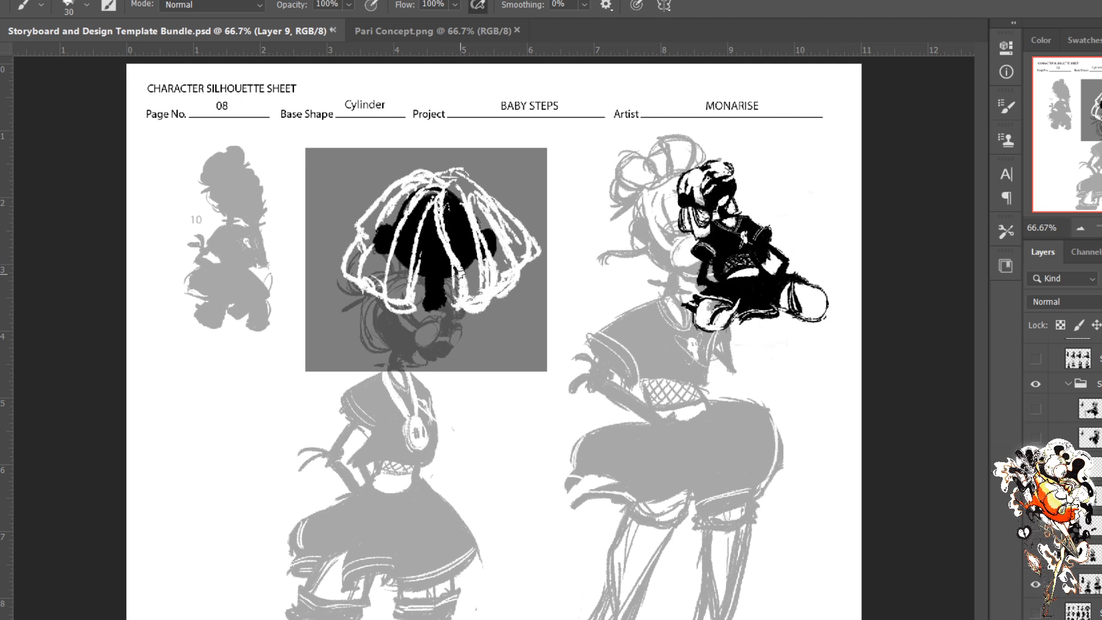
drag(432, 210, 404, 316)
drag(424, 194, 382, 294)
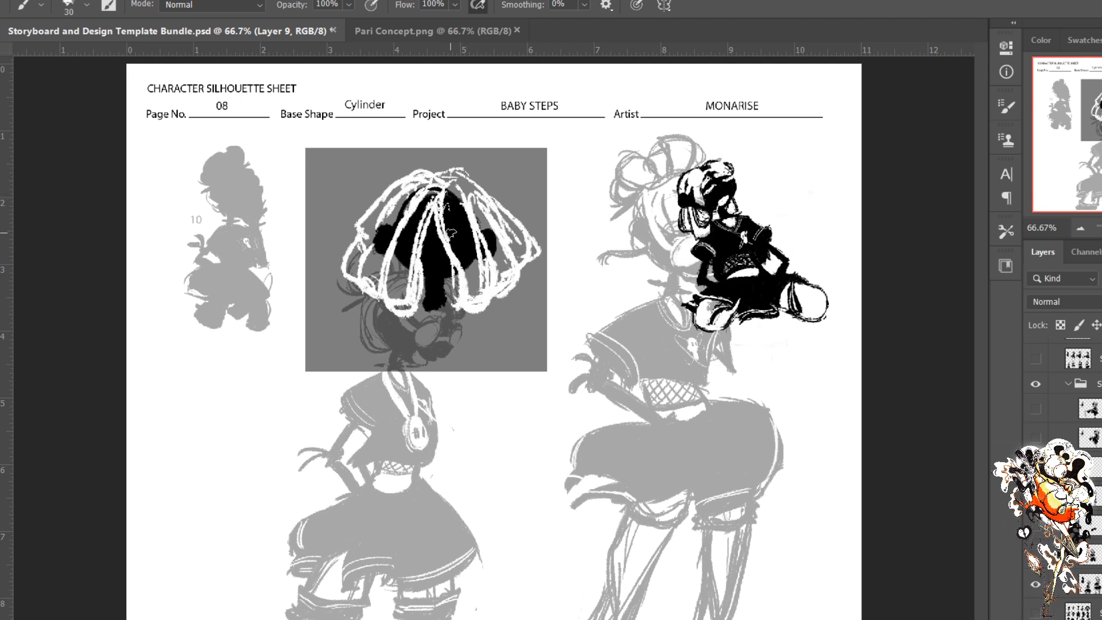
Step: Fill the hair sections with white at brush size 50, leaving the face center and a dark patch on each side
key(bracketright)
key(bracketright)
mouse_move(460, 212)
mouse_down()
mouse_move(455, 257)
mouse_move(475, 293)
mouse_move(482, 271)
mouse_move(455, 197)
mouse_move(496, 271)
mouse_move(507, 263)
mouse_move(439, 174)
mouse_move(407, 284)
mouse_move(390, 262)
mouse_move(413, 220)
mouse_move(398, 267)
mouse_move(406, 204)
mouse_move(380, 217)
mouse_move(368, 254)
mouse_move(382, 260)
mouse_move(373, 256)
mouse_move(367, 274)
mouse_move(379, 273)
mouse_move(363, 272)
mouse_move(360, 245)
mouse_move(346, 262)
mouse_move(364, 225)
mouse_move(388, 209)
mouse_move(364, 254)
mouse_move(389, 231)
mouse_up()
mouse_move(480, 229)
mouse_down()
mouse_move(492, 230)
mouse_move(426, 242)
mouse_move(442, 239)
mouse_move(435, 250)
mouse_move(441, 237)
mouse_move(447, 251)
mouse_move(433, 258)
mouse_up()
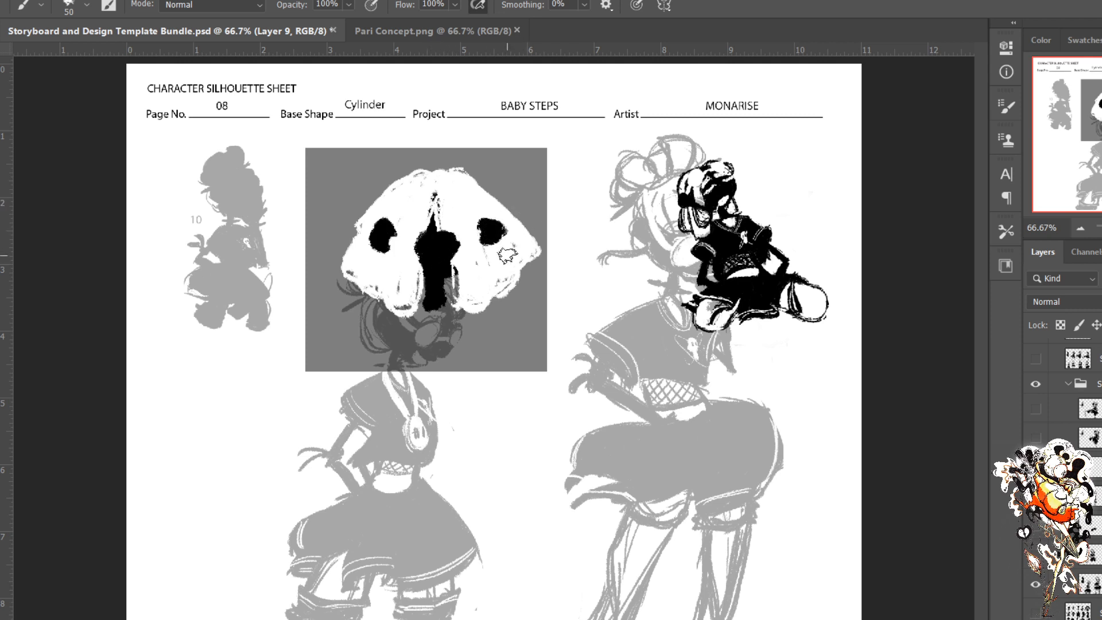
Step: Paint white over the right edge and left side of the black face area to narrow the gap between the hair sections
mouse_move(454, 230)
mouse_down()
mouse_move(461, 260)
mouse_move(448, 218)
mouse_move(451, 307)
mouse_move(424, 220)
mouse_move(418, 263)
mouse_move(429, 280)
mouse_move(443, 216)
mouse_move(453, 281)
mouse_up()
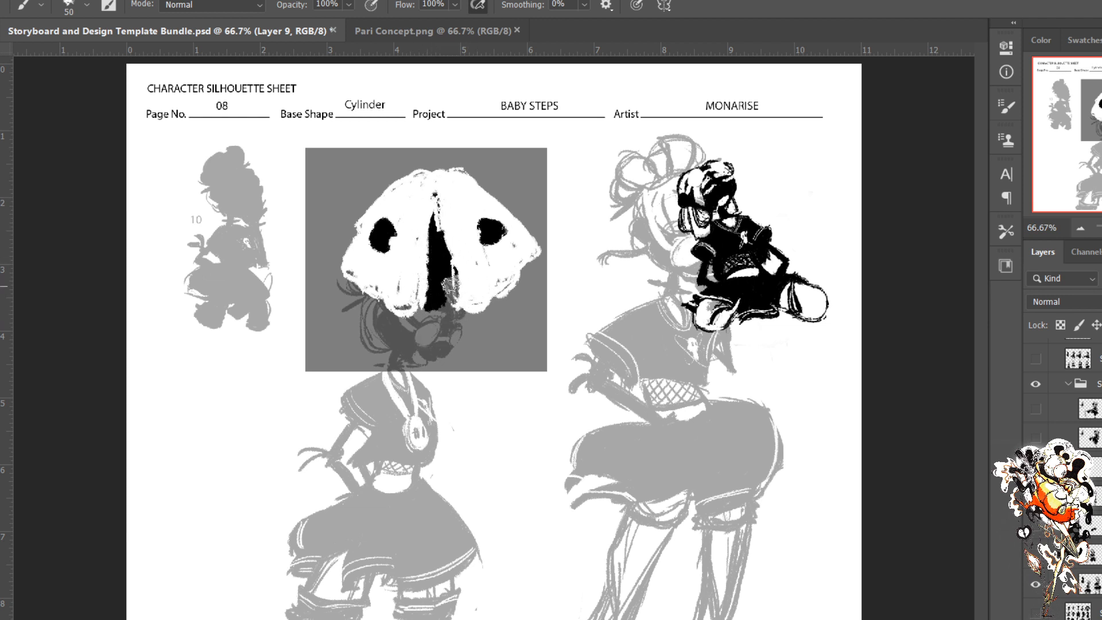
mouse_move(412, 247)
mouse_down()
mouse_move(455, 247)
mouse_move(417, 249)
mouse_move(436, 254)
mouse_up()
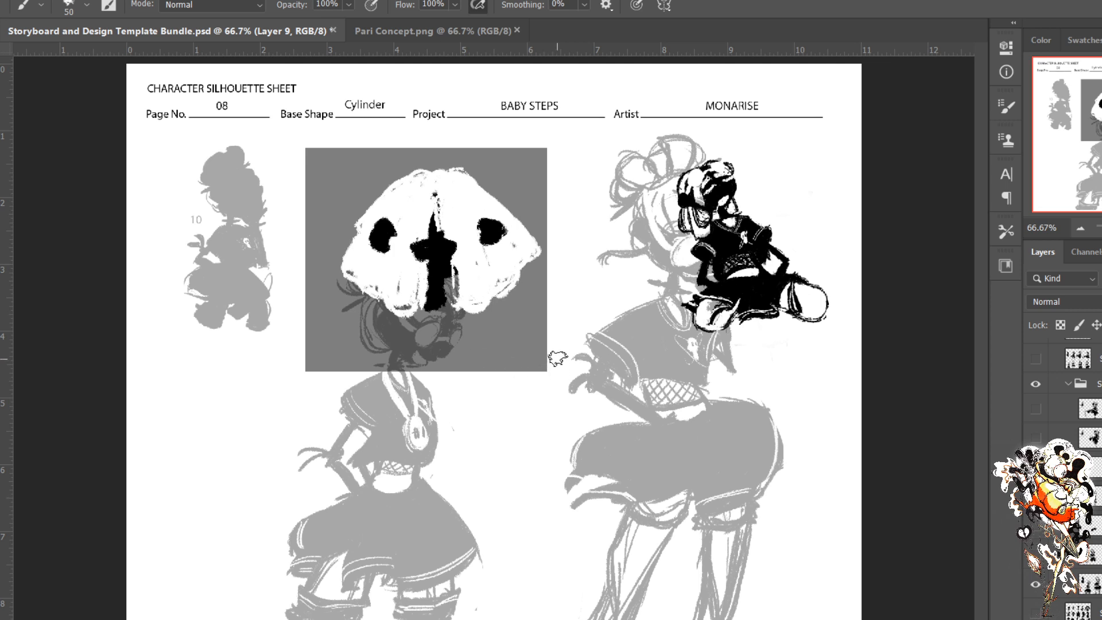
key(v)
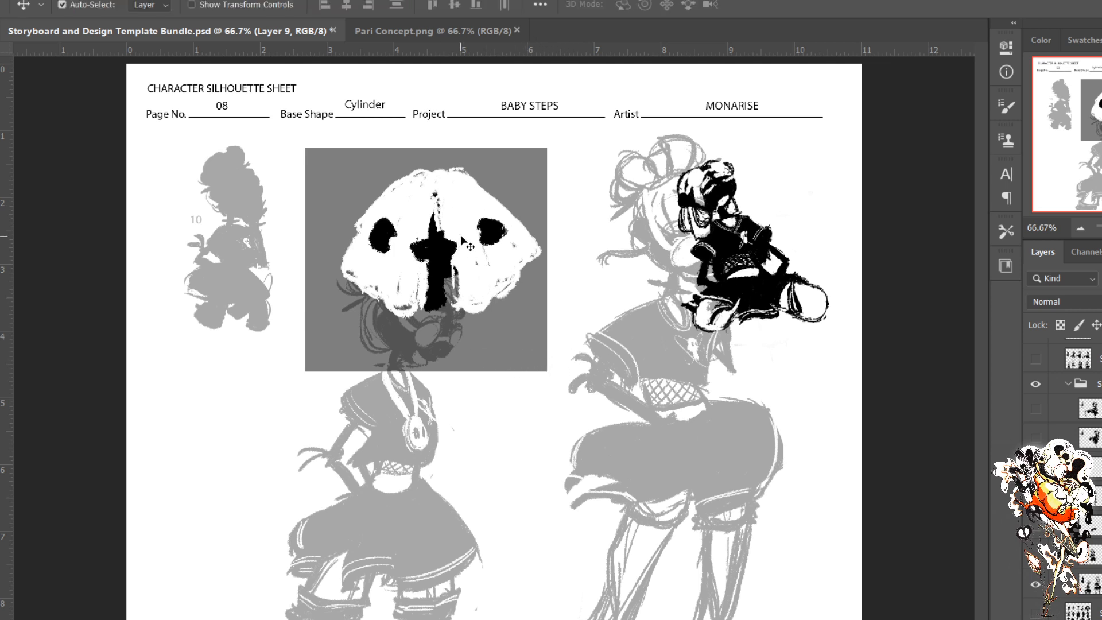
Step: Fill the entire gray backdrop layer beneath the drawing so it covers the whole silhouette sheet
key(l)
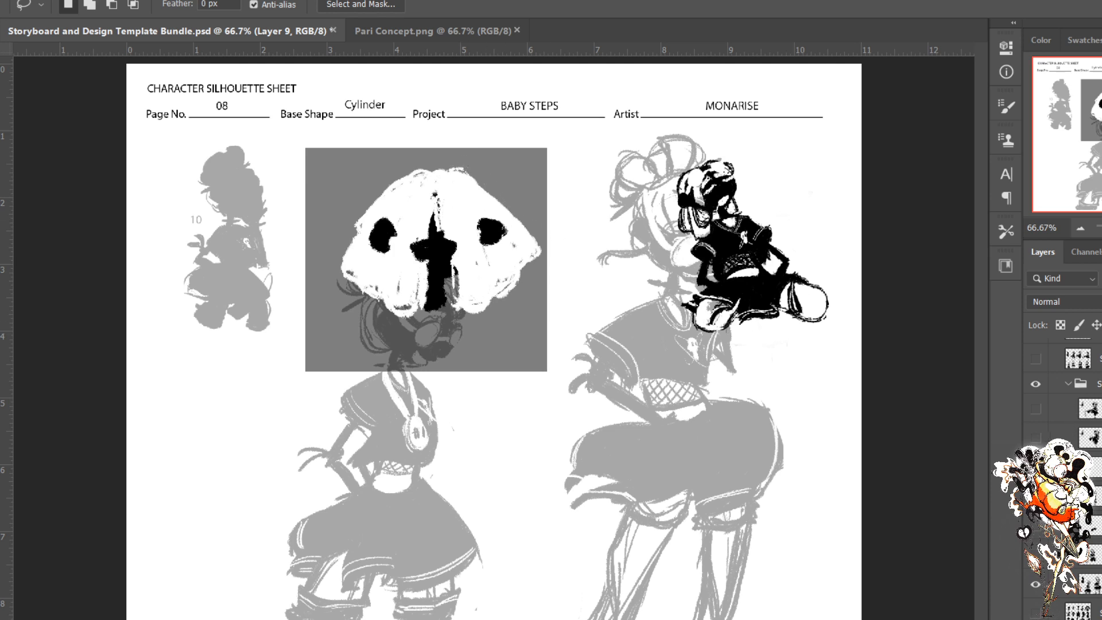
scroll(1097, 428, up, 3)
click(1099, 425)
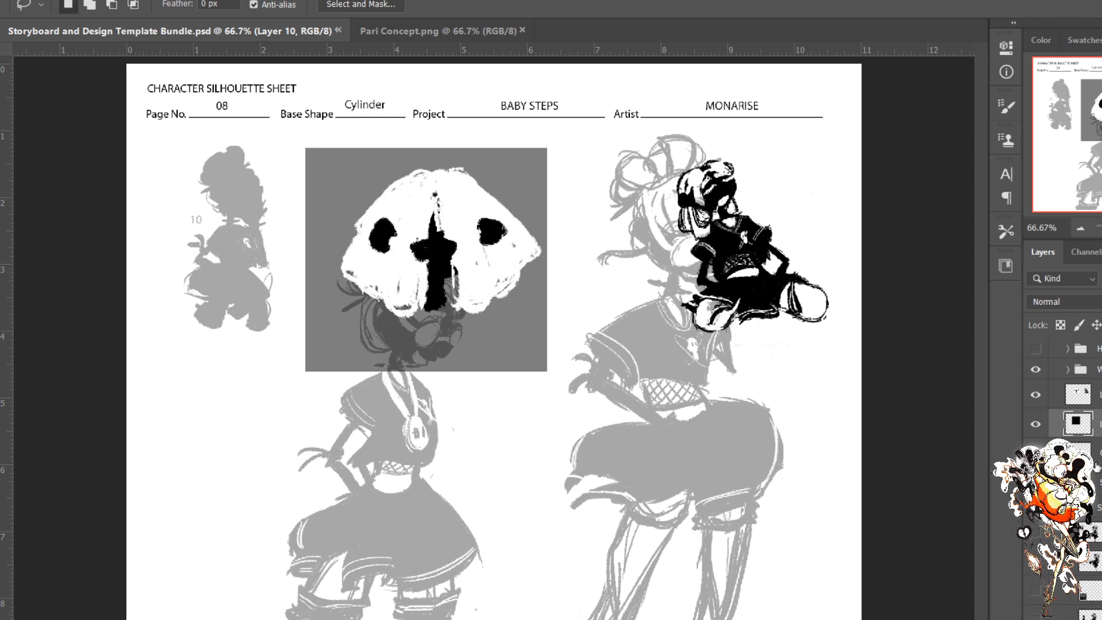
key(alt+BackSpace)
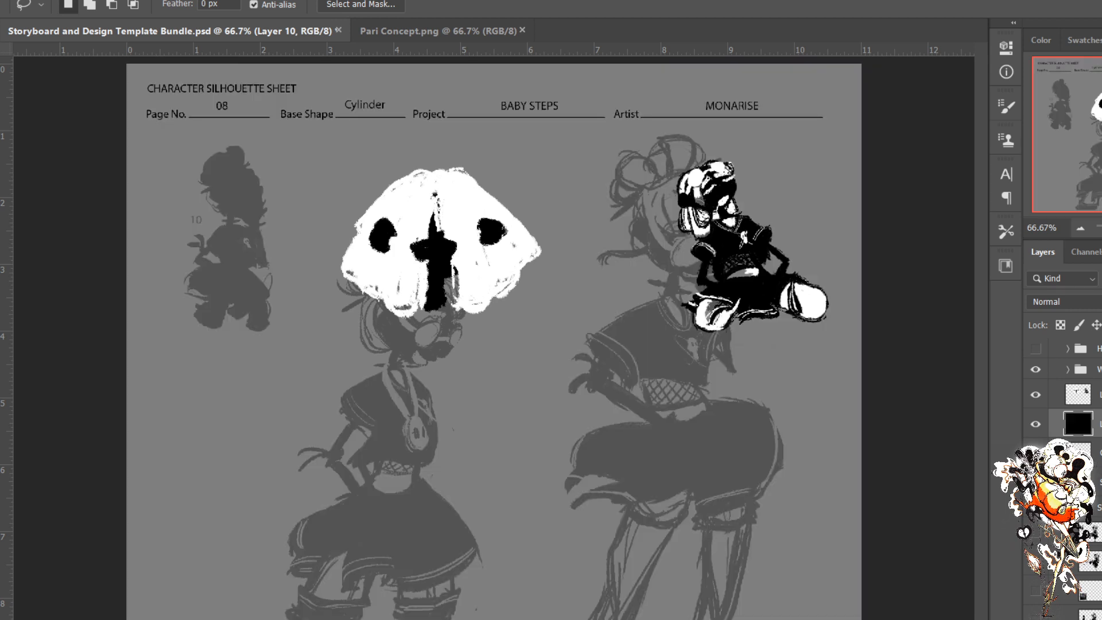
Step: Select the finished white-haired head on the drawing layer, move it to the sheet's upper-left area, and deselect it
click(1098, 395)
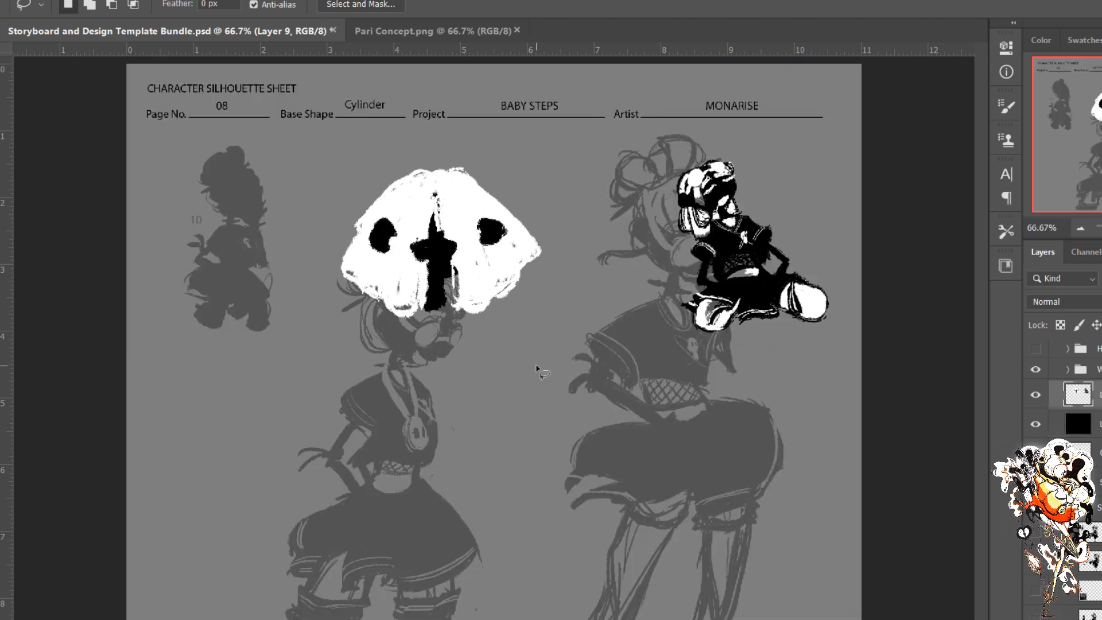
mouse_move(483, 149)
mouse_down()
mouse_move(349, 165)
mouse_move(282, 325)
mouse_move(480, 389)
mouse_move(591, 255)
mouse_move(531, 161)
mouse_move(459, 147)
mouse_up()
mouse_move(453, 211)
mouse_down()
mouse_move(288, 192)
mouse_move(419, 202)
mouse_move(470, 193)
mouse_move(272, 180)
mouse_up()
key(v)
key(ctrl+d)
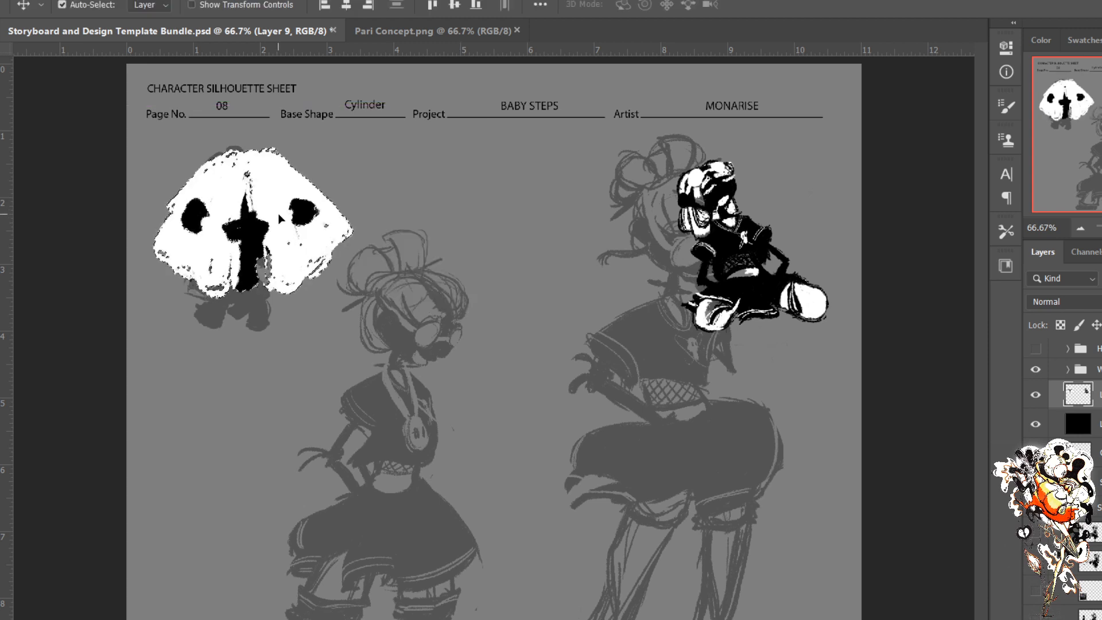
key(b)
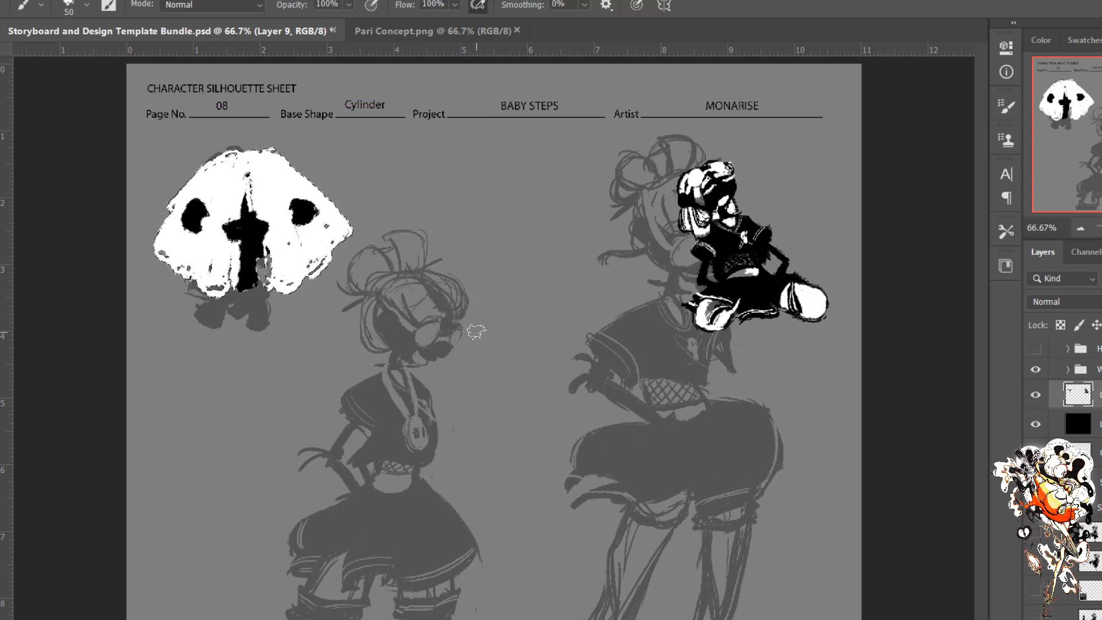
key(ctrl+d)
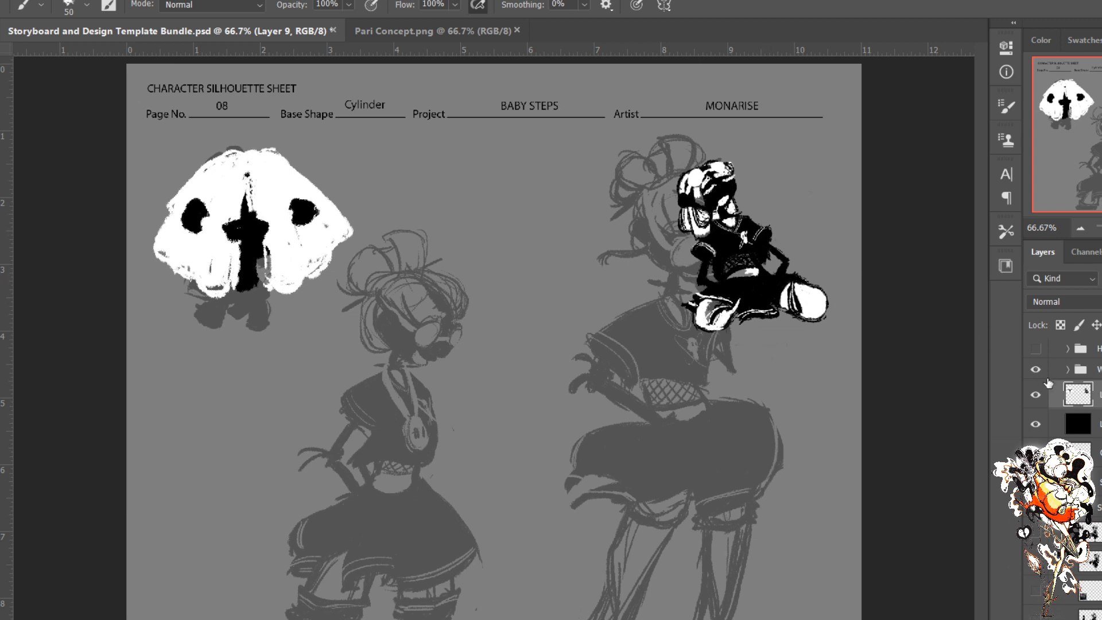
Step: Create a new layer between the backdrop and the drawing and paint behind the seated figure's midriff and shoe
click(1093, 425)
key(ctrl+shift+alt+n)
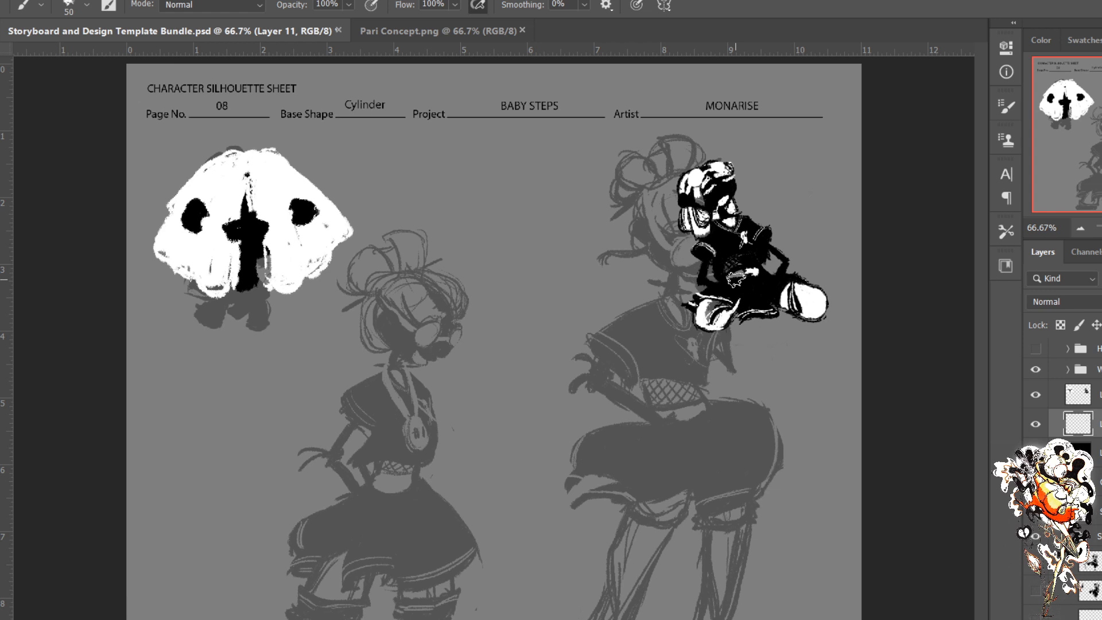
drag(736, 279, 733, 263)
drag(715, 306, 701, 320)
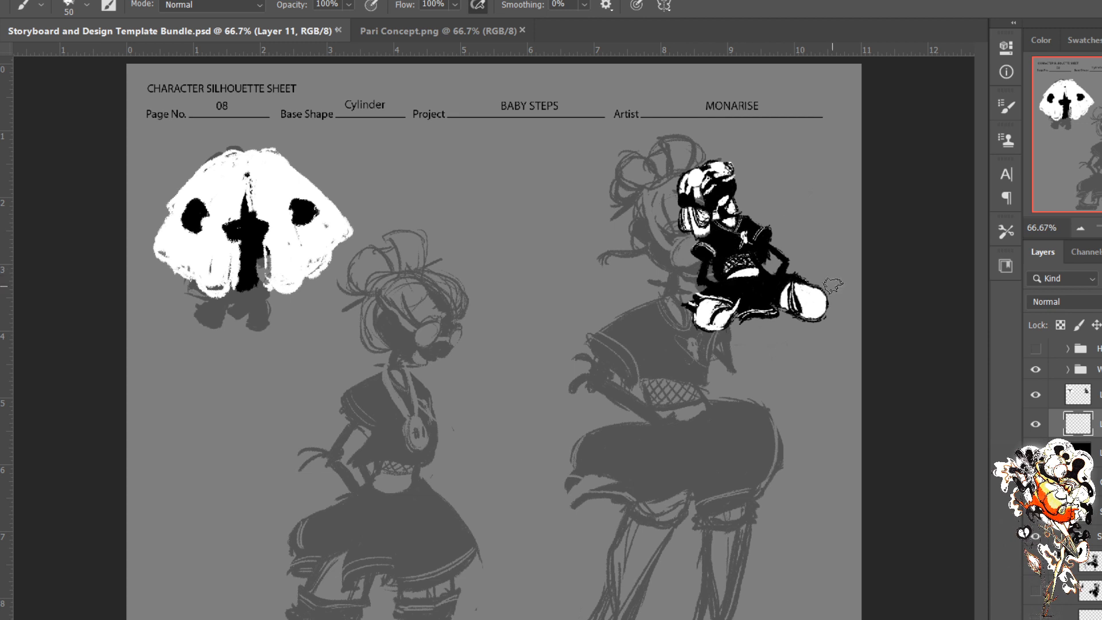
Step: Merge the new underpainting layer with the drawing layer above it
shift+click(1101, 394)
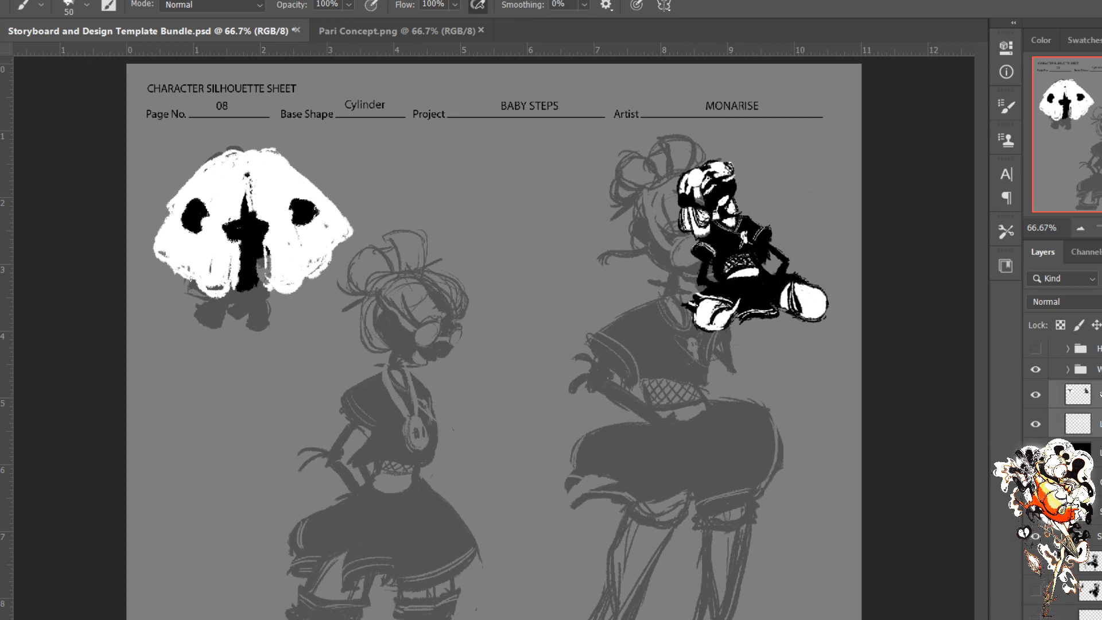
key(ctrl+e)
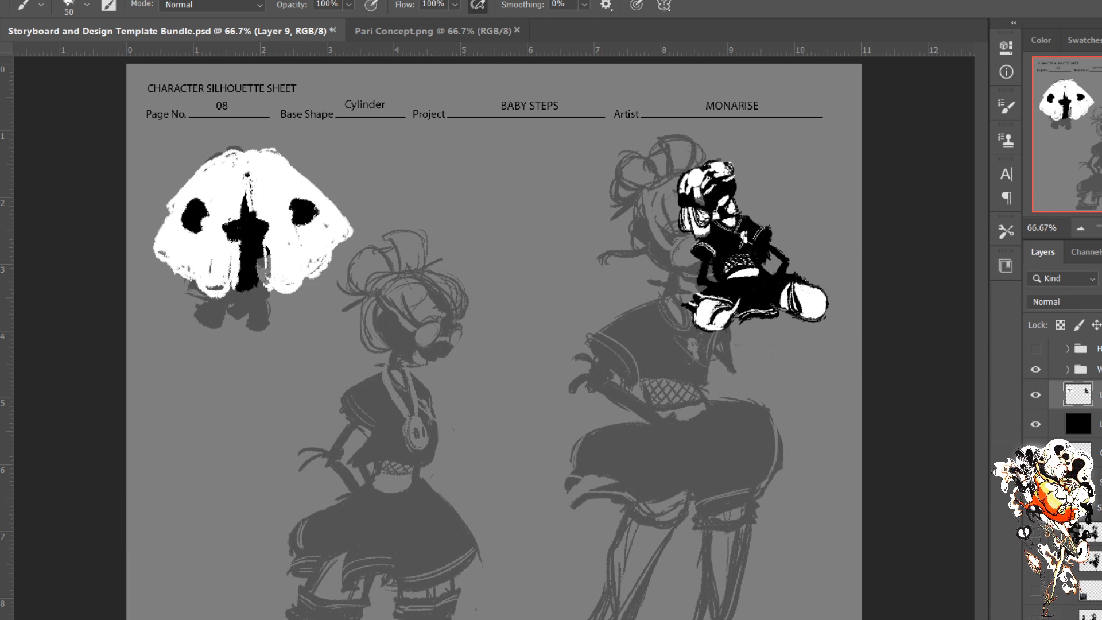
key(ctrl+z)
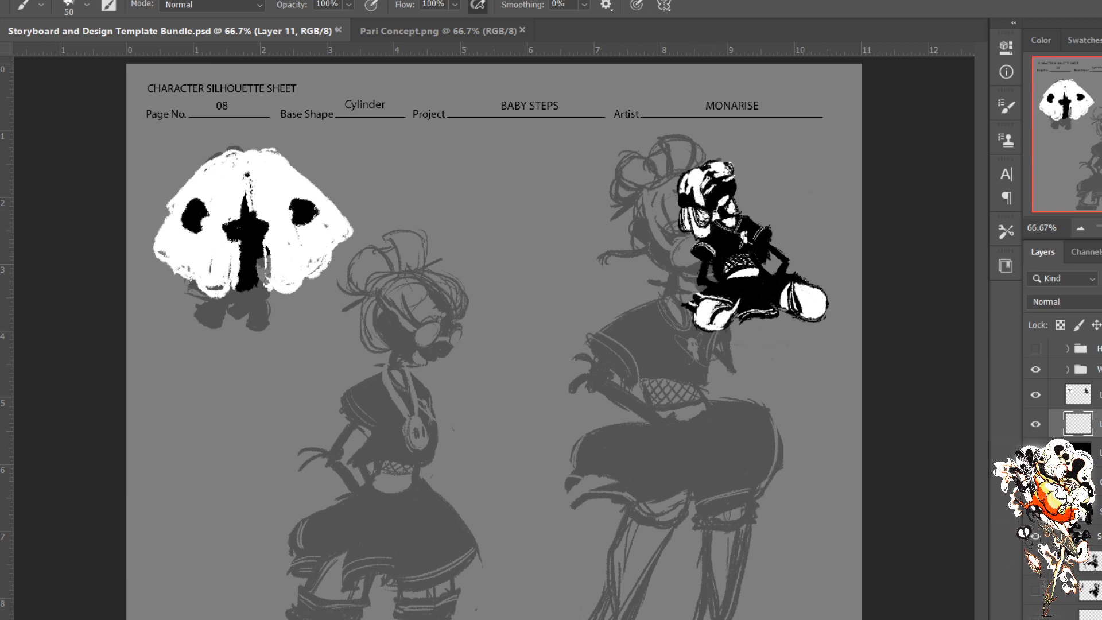
shift+click(1100, 395)
key(ctrl+e)
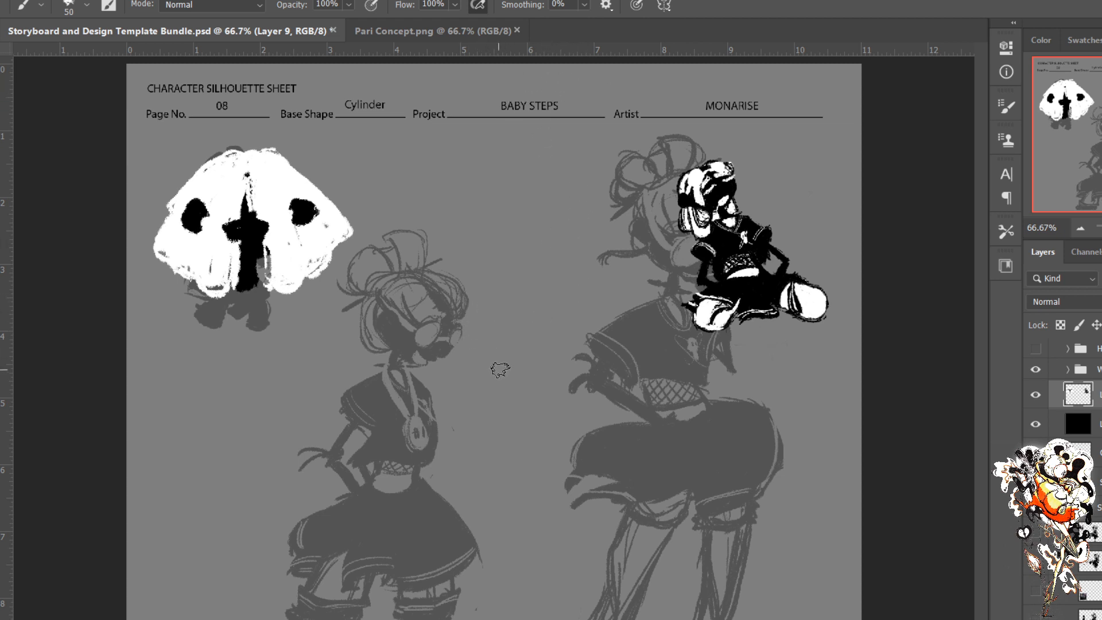
Step: Paint a solid black round head with a small rounded ear on each side near the sheet's center
mouse_move(500, 369)
mouse_down()
mouse_move(482, 384)
mouse_move(510, 396)
mouse_move(478, 381)
mouse_move(481, 401)
mouse_move(512, 365)
mouse_move(463, 390)
mouse_move(520, 377)
mouse_move(502, 348)
mouse_move(448, 362)
mouse_move(450, 408)
mouse_move(535, 392)
mouse_move(522, 365)
mouse_move(525, 397)
mouse_move(508, 399)
mouse_move(519, 361)
mouse_move(519, 400)
mouse_move(495, 377)
mouse_move(494, 408)
mouse_move(448, 379)
mouse_move(484, 413)
mouse_move(505, 360)
mouse_move(478, 379)
mouse_move(518, 361)
mouse_move(451, 362)
mouse_move(554, 397)
mouse_move(548, 374)
mouse_up()
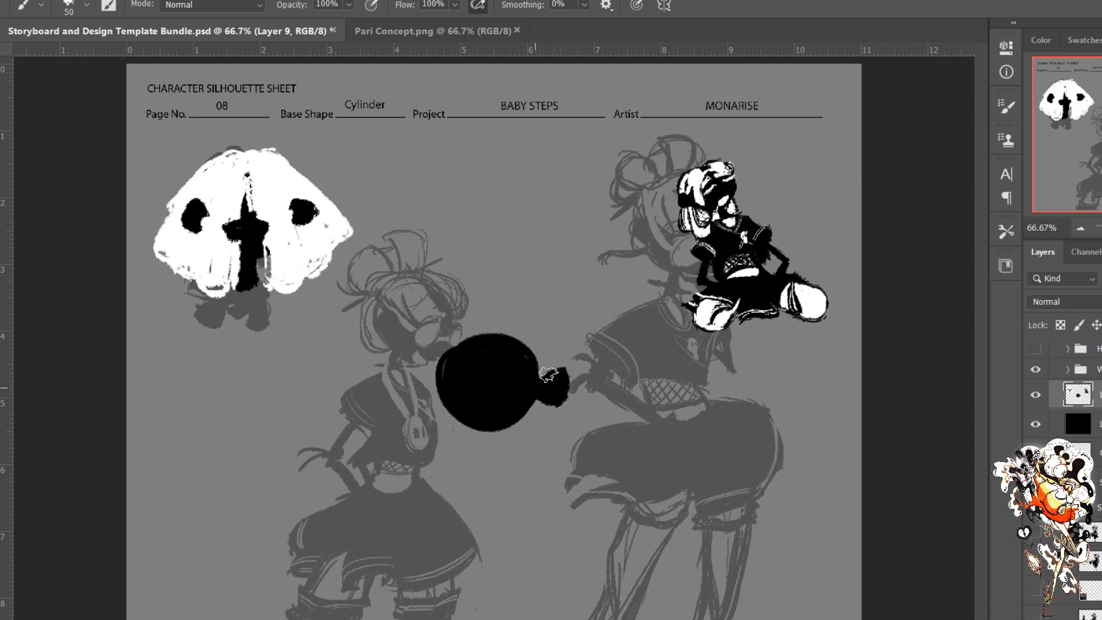
key(ctrl+z)
key(ctrl+z)
key(ctrl+z)
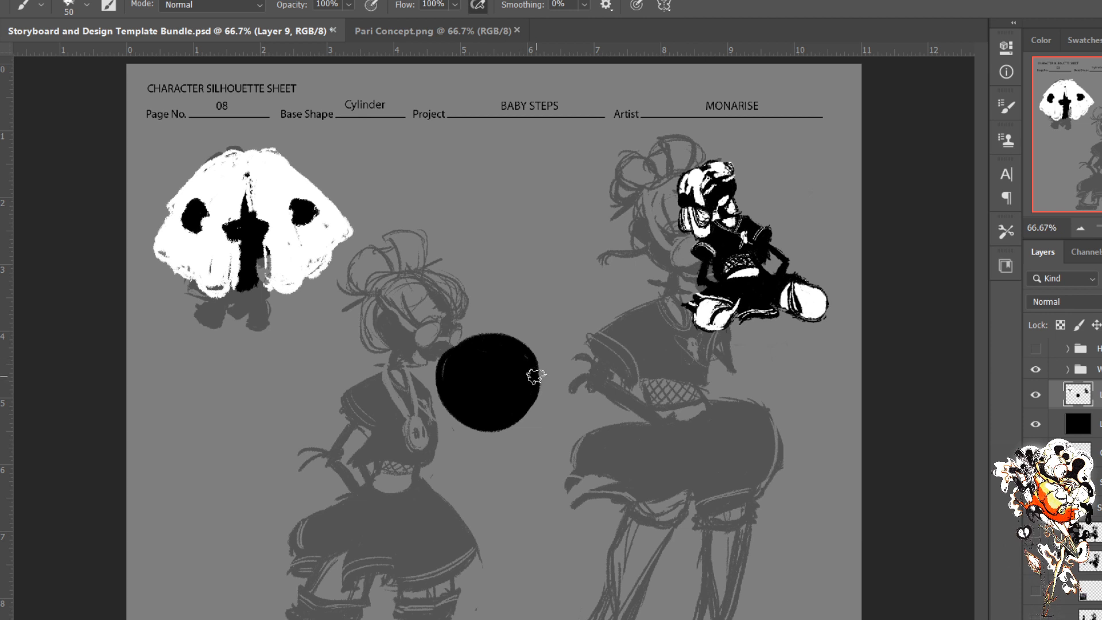
drag(538, 373, 539, 401)
mouse_move(443, 368)
mouse_down()
mouse_move(447, 393)
mouse_move(443, 370)
mouse_move(434, 388)
mouse_move(443, 377)
mouse_up()
drag(542, 376, 546, 397)
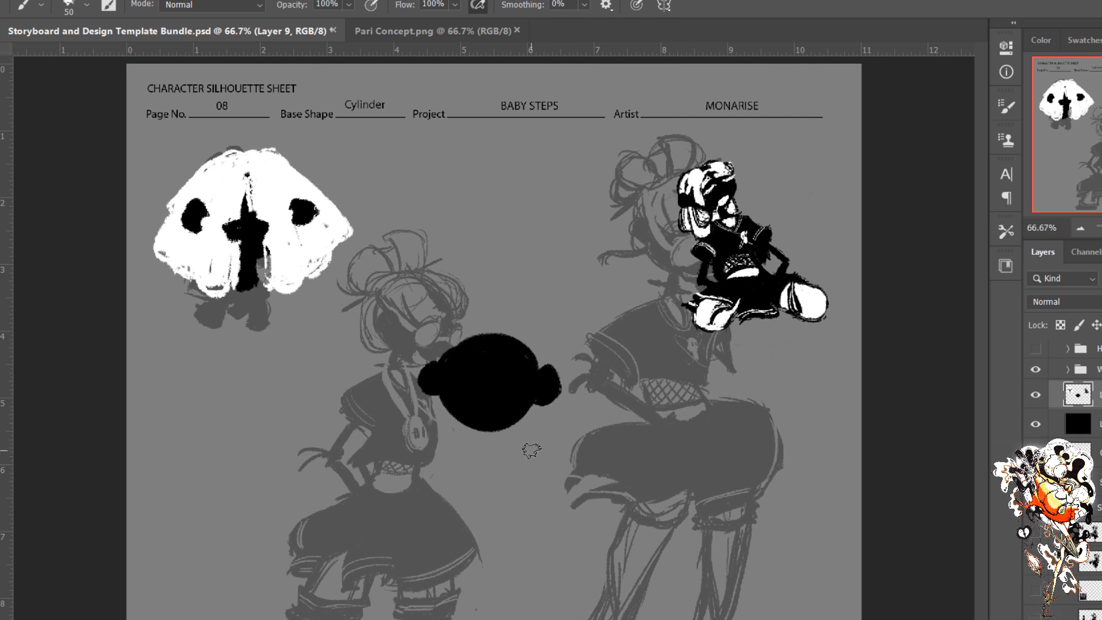
Step: Outline the right hair section in white, curving from the crown around the right ear to a point below the head
drag(552, 427, 510, 454)
drag(509, 357, 515, 466)
drag(527, 405, 523, 453)
drag(514, 468, 569, 441)
drag(584, 399, 542, 458)
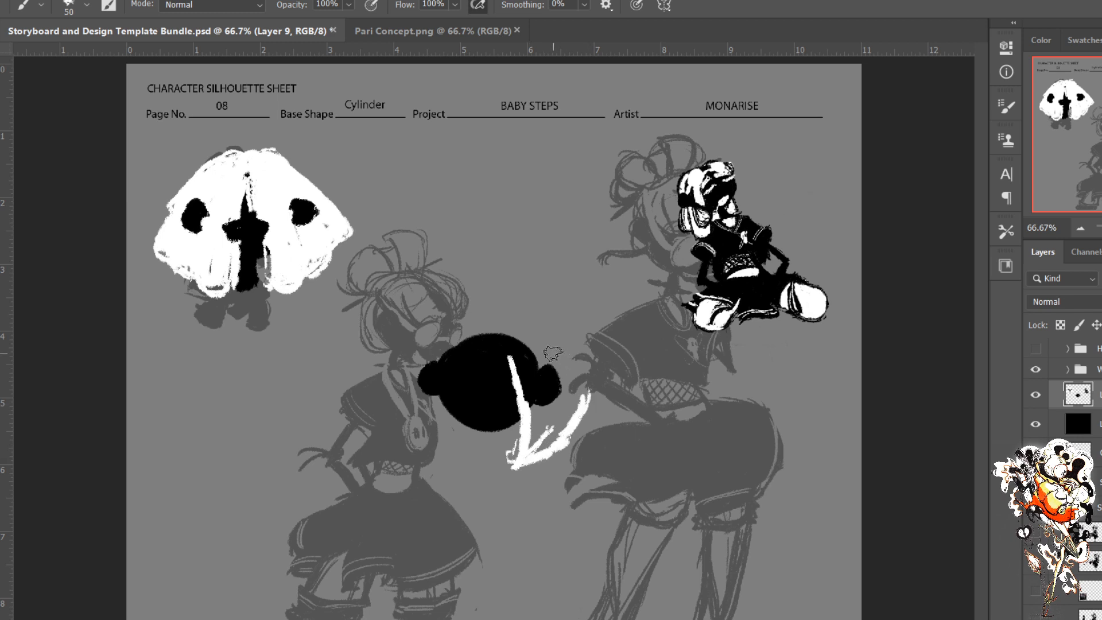
drag(551, 350, 590, 402)
mouse_move(523, 335)
mouse_down()
mouse_move(572, 422)
mouse_move(568, 360)
mouse_up()
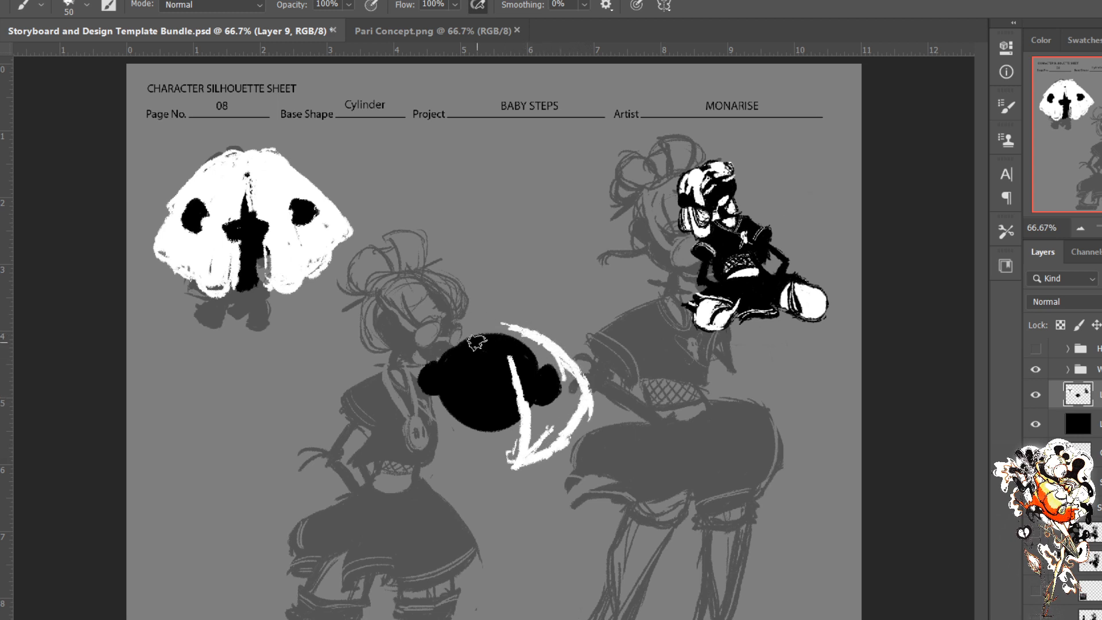
drag(519, 330, 564, 379)
mouse_move(503, 326)
mouse_down()
mouse_move(528, 325)
mouse_move(519, 342)
mouse_move(494, 331)
mouse_move(499, 318)
mouse_move(571, 353)
mouse_up()
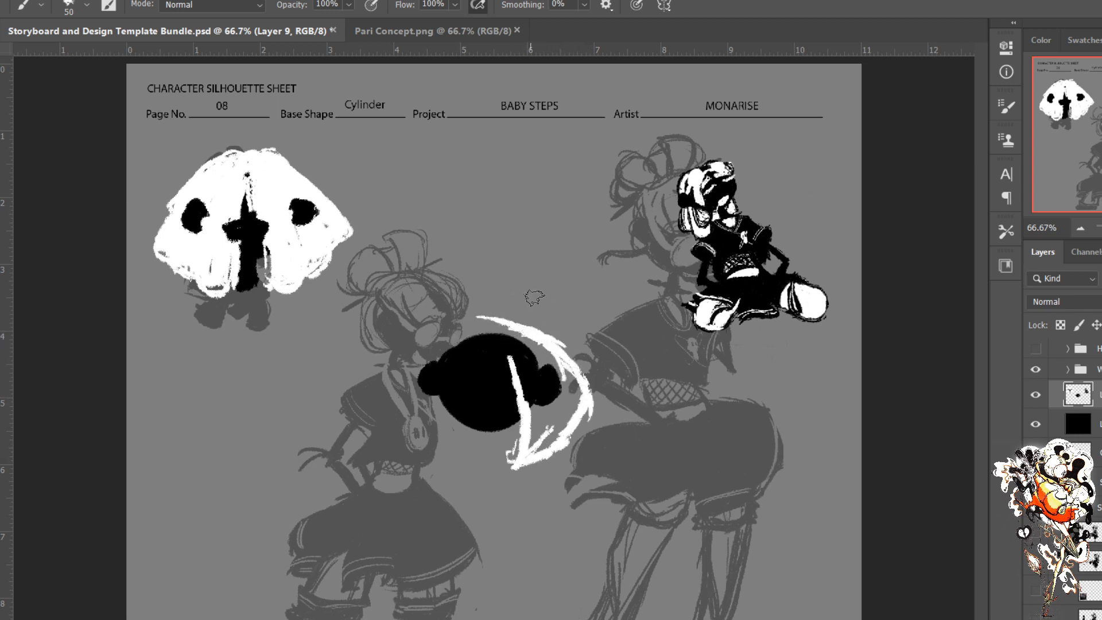
Step: Draw a thick white hair outline curving from the crown toward the left ear, redoing the first attempt
mouse_move(494, 317)
mouse_down()
mouse_move(420, 383)
mouse_move(444, 371)
mouse_up()
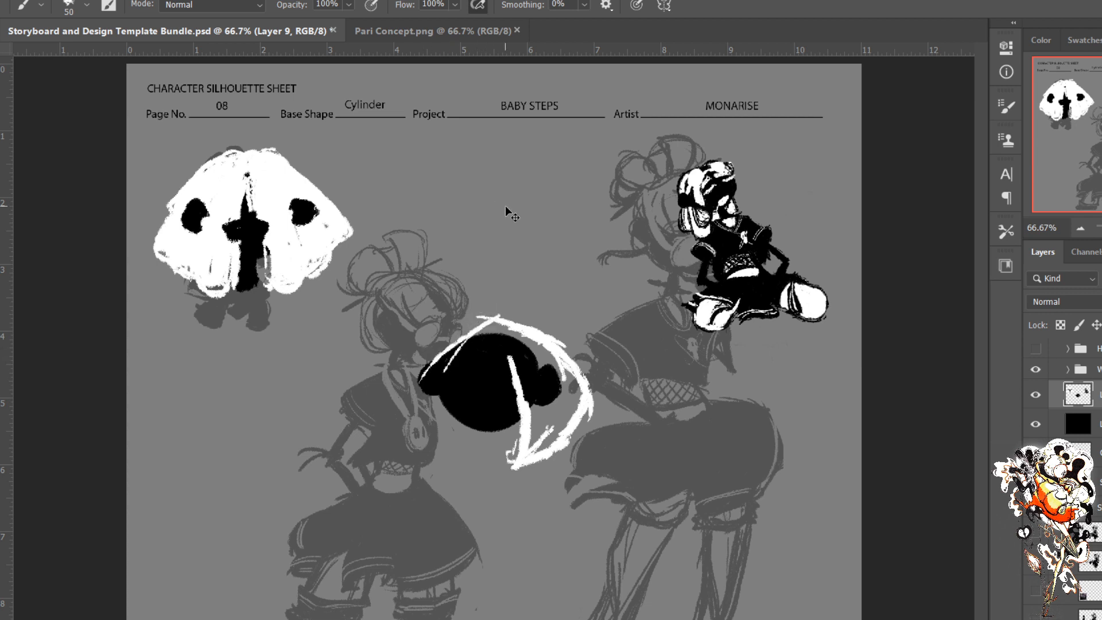
key(ctrl+z)
key(ctrl+z)
key(ctrl+z)
drag(498, 314, 435, 340)
drag(498, 318, 421, 360)
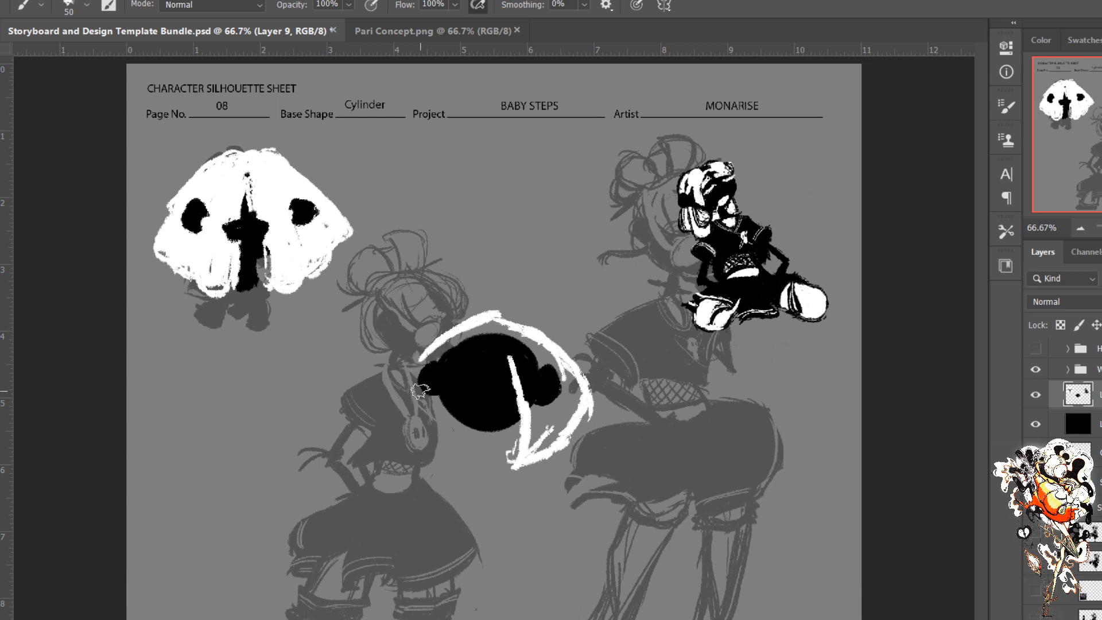
Step: Outline the left hair section in white around the left ear, with its inner edge meeting the crown
drag(404, 426, 438, 461)
mouse_move(439, 459)
mouse_down()
mouse_move(482, 360)
mouse_move(502, 356)
mouse_move(481, 363)
mouse_up()
mouse_move(446, 411)
mouse_down()
mouse_move(425, 465)
mouse_move(401, 410)
mouse_up()
mouse_move(415, 374)
mouse_down()
mouse_move(404, 422)
mouse_move(428, 450)
mouse_up()
mouse_move(511, 324)
mouse_down()
mouse_move(509, 352)
mouse_move(511, 333)
mouse_move(477, 341)
mouse_move(498, 344)
mouse_move(431, 420)
mouse_move(437, 385)
mouse_move(417, 422)
mouse_move(508, 351)
mouse_up()
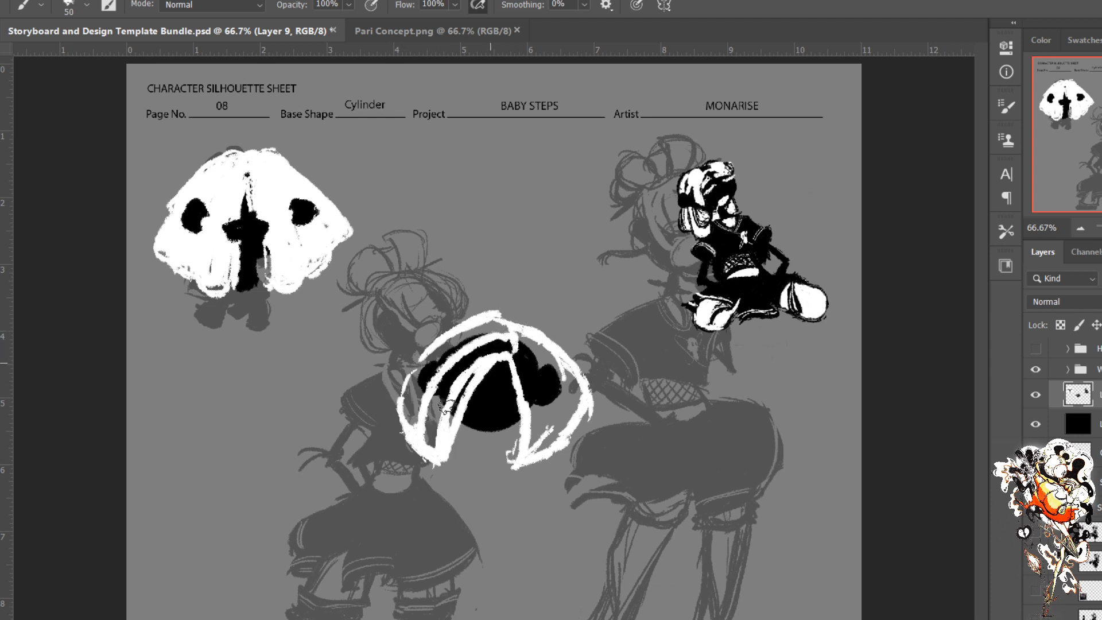
Step: Thicken the left hair outline and add white inner strands falling from the crown on the right side
drag(448, 406, 460, 425)
mouse_move(472, 333)
mouse_down()
mouse_move(419, 358)
mouse_move(402, 405)
mouse_move(409, 435)
mouse_up()
drag(516, 353, 533, 408)
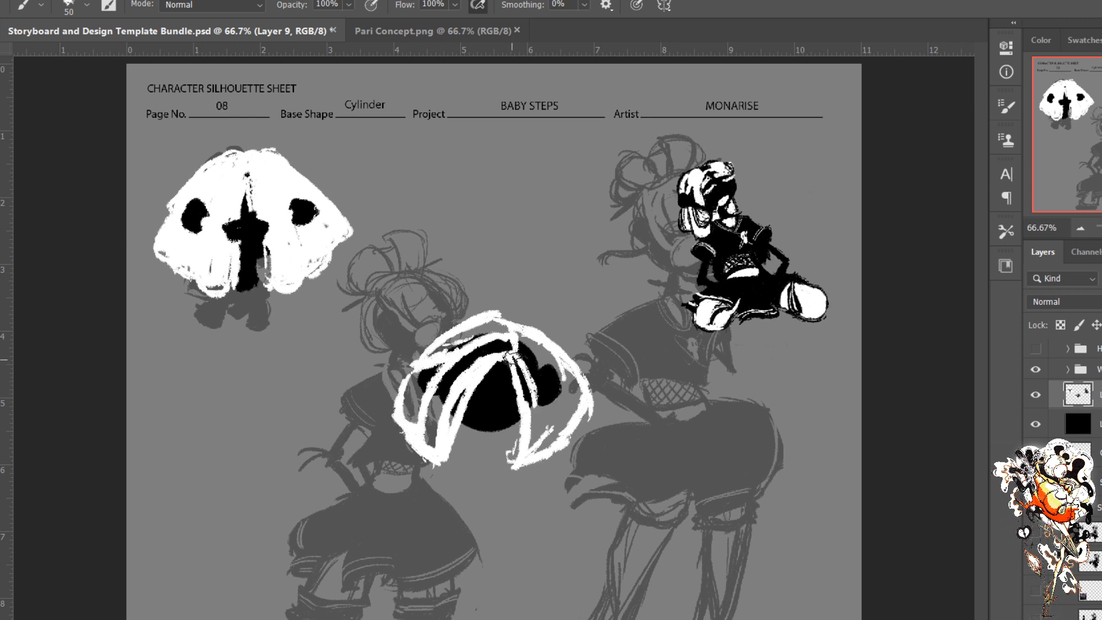
drag(512, 357, 553, 386)
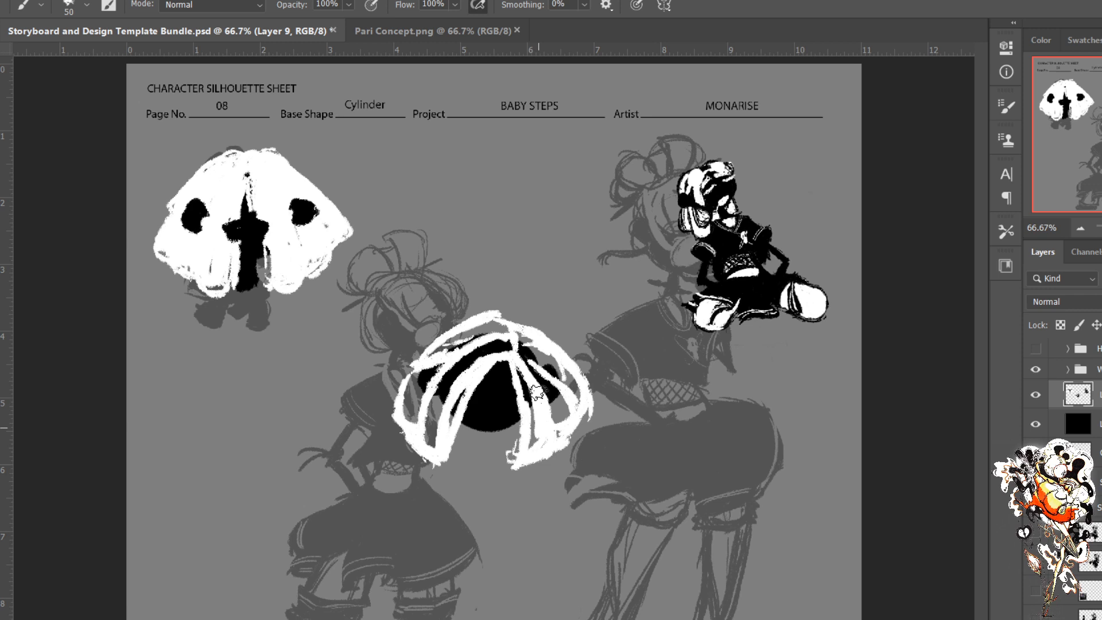
Step: Fill the hair sections with white, leaving a black triangular face and a dark patch on each side
mouse_move(536, 392)
mouse_down()
mouse_move(563, 369)
mouse_move(549, 347)
mouse_move(570, 400)
mouse_move(566, 359)
mouse_move(529, 362)
mouse_move(548, 354)
mouse_move(517, 336)
mouse_move(484, 350)
mouse_move(461, 396)
mouse_move(458, 379)
mouse_move(429, 419)
mouse_move(431, 452)
mouse_move(463, 357)
mouse_move(464, 373)
mouse_move(481, 343)
mouse_move(504, 338)
mouse_move(469, 331)
mouse_move(414, 414)
mouse_move(435, 362)
mouse_move(431, 390)
mouse_up()
key(x)
mouse_move(554, 377)
mouse_down()
mouse_move(539, 372)
mouse_move(549, 385)
mouse_up()
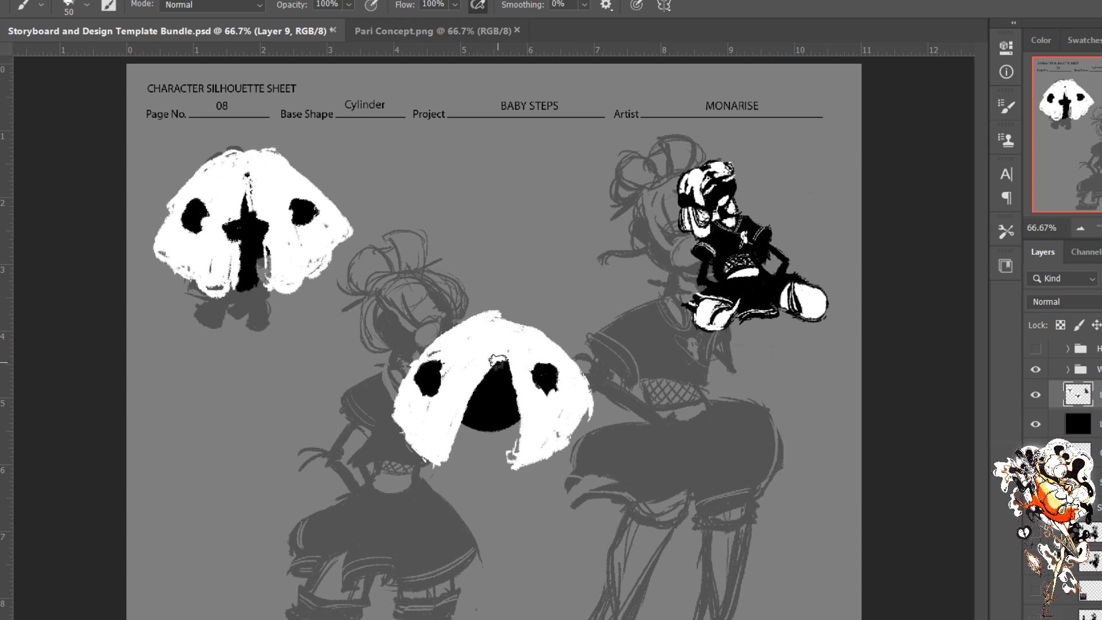
Step: Expand the white hair into bulky rounded lobes along the top, sides and lower ends
mouse_move(535, 325)
mouse_down()
mouse_move(546, 356)
mouse_move(582, 350)
mouse_move(515, 333)
mouse_move(550, 353)
mouse_move(570, 353)
mouse_move(488, 316)
mouse_move(574, 345)
mouse_up()
mouse_move(575, 407)
mouse_down()
mouse_move(531, 429)
mouse_move(452, 336)
mouse_move(561, 443)
mouse_move(560, 474)
mouse_move(525, 480)
mouse_move(519, 466)
mouse_move(556, 466)
mouse_move(537, 461)
mouse_move(566, 462)
mouse_up()
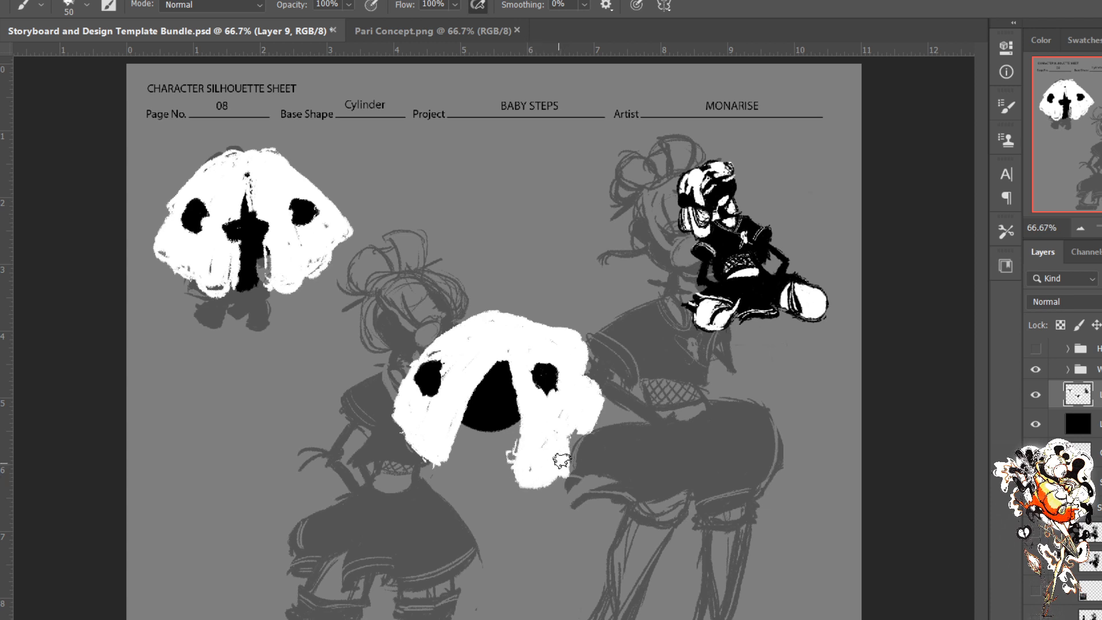
mouse_move(485, 380)
mouse_down()
mouse_move(447, 474)
mouse_move(423, 473)
mouse_move(449, 458)
mouse_move(416, 452)
mouse_move(420, 482)
mouse_move(429, 451)
mouse_up()
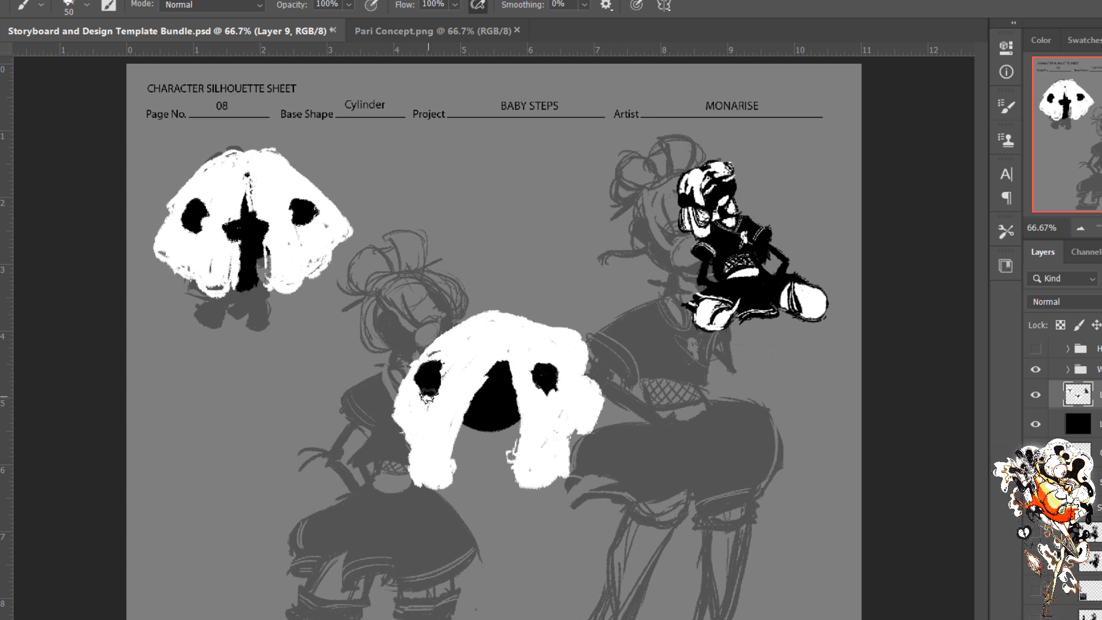
mouse_move(404, 402)
mouse_down()
mouse_move(408, 442)
mouse_move(404, 430)
mouse_up()
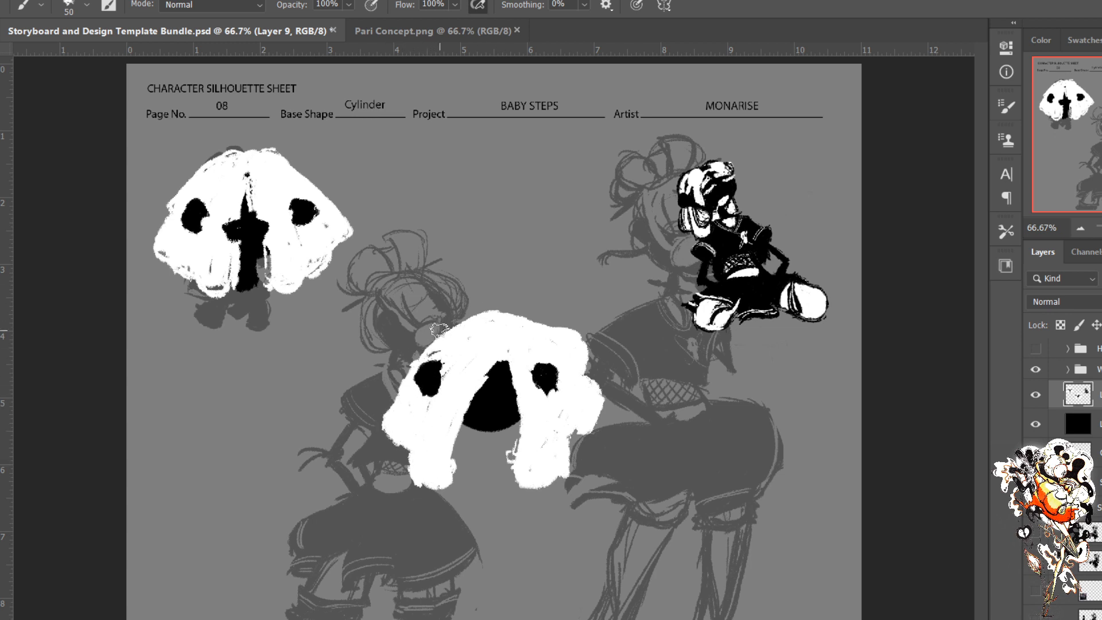
mouse_move(439, 329)
mouse_down()
mouse_move(466, 321)
mouse_move(412, 341)
mouse_move(461, 324)
mouse_move(400, 355)
mouse_move(403, 378)
mouse_move(414, 347)
mouse_move(404, 368)
mouse_move(474, 318)
mouse_move(455, 326)
mouse_move(492, 316)
mouse_move(529, 346)
mouse_up()
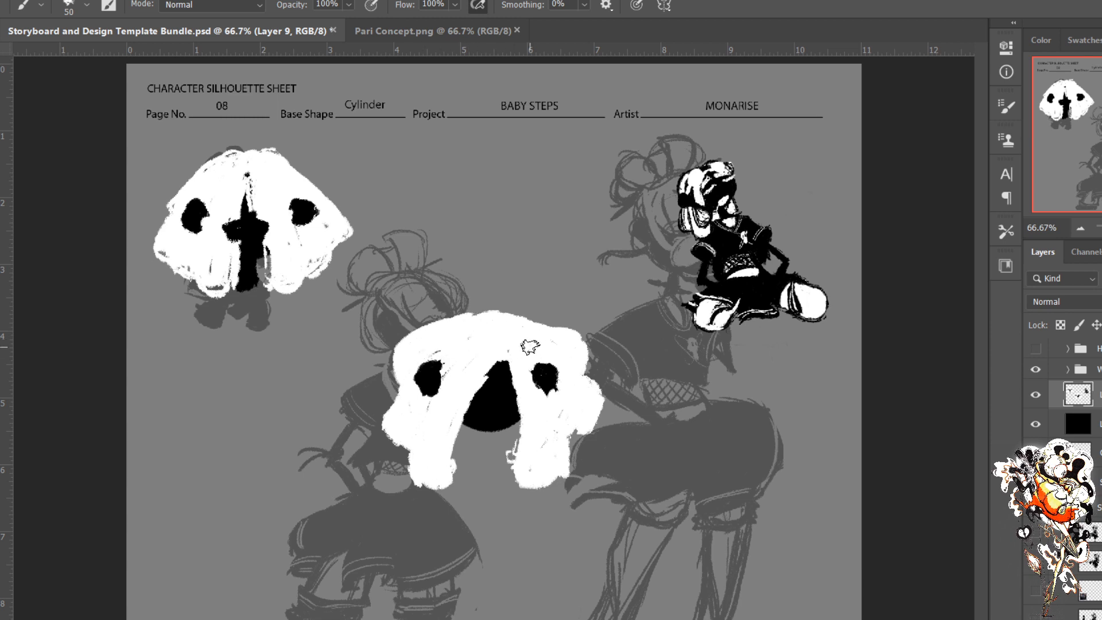
Step: Move the bulky-lobed head directly below the pointed-hair head and scale it down to 78.94%
key(l)
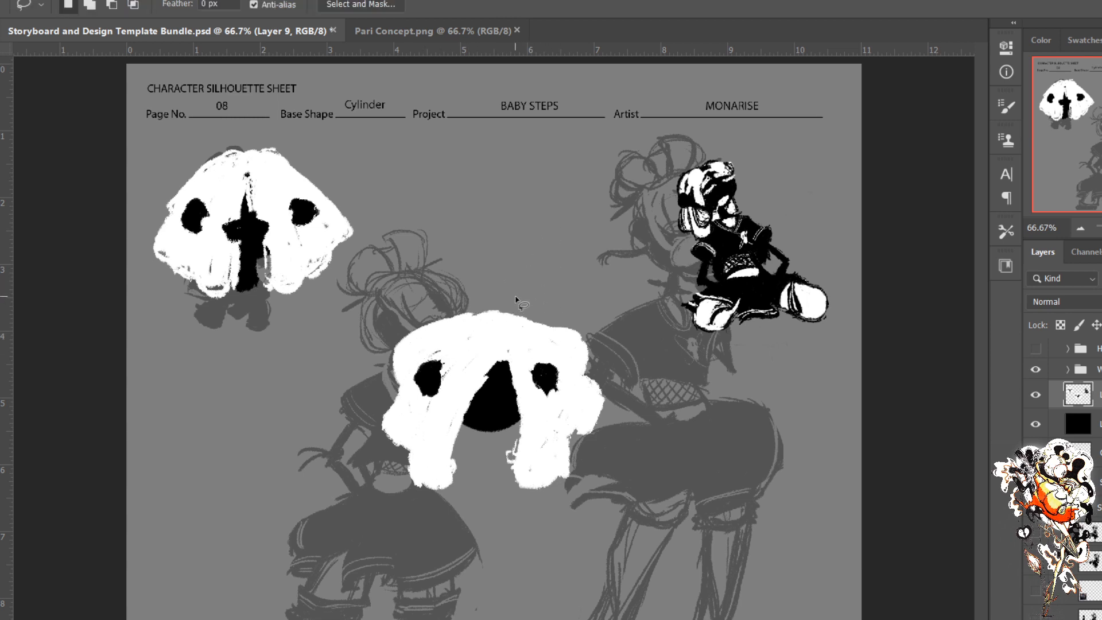
mouse_move(493, 277)
mouse_down()
mouse_move(384, 320)
mouse_move(340, 441)
mouse_move(519, 516)
mouse_move(650, 446)
mouse_move(604, 321)
mouse_move(505, 281)
mouse_up()
key(v)
mouse_move(483, 408)
mouse_down()
mouse_move(459, 425)
mouse_move(246, 428)
mouse_move(255, 421)
mouse_up()
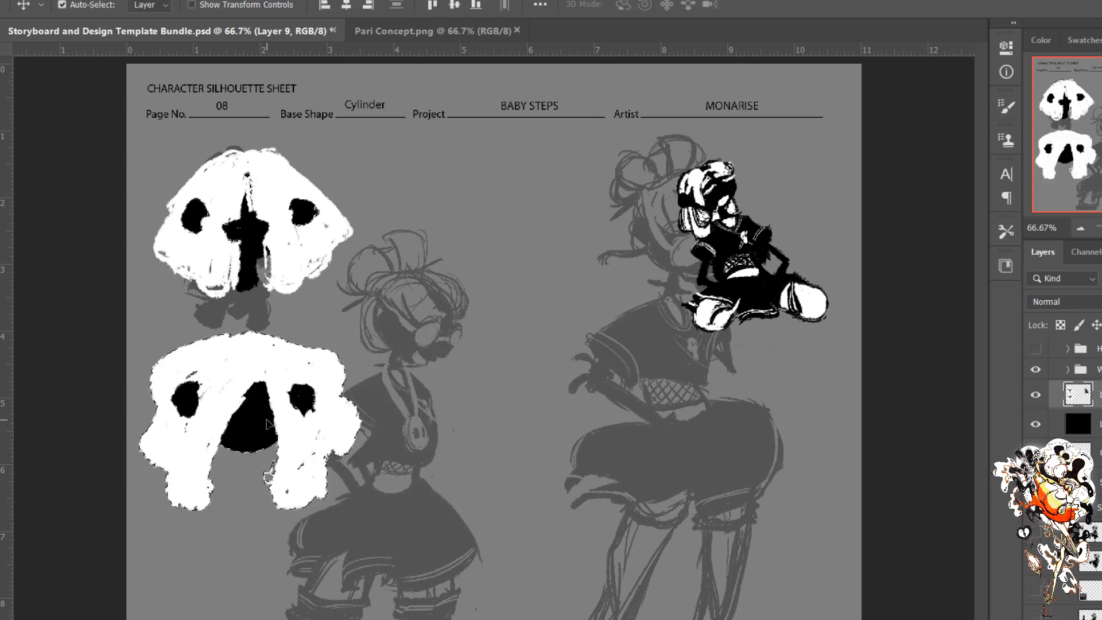
key(ctrl+t)
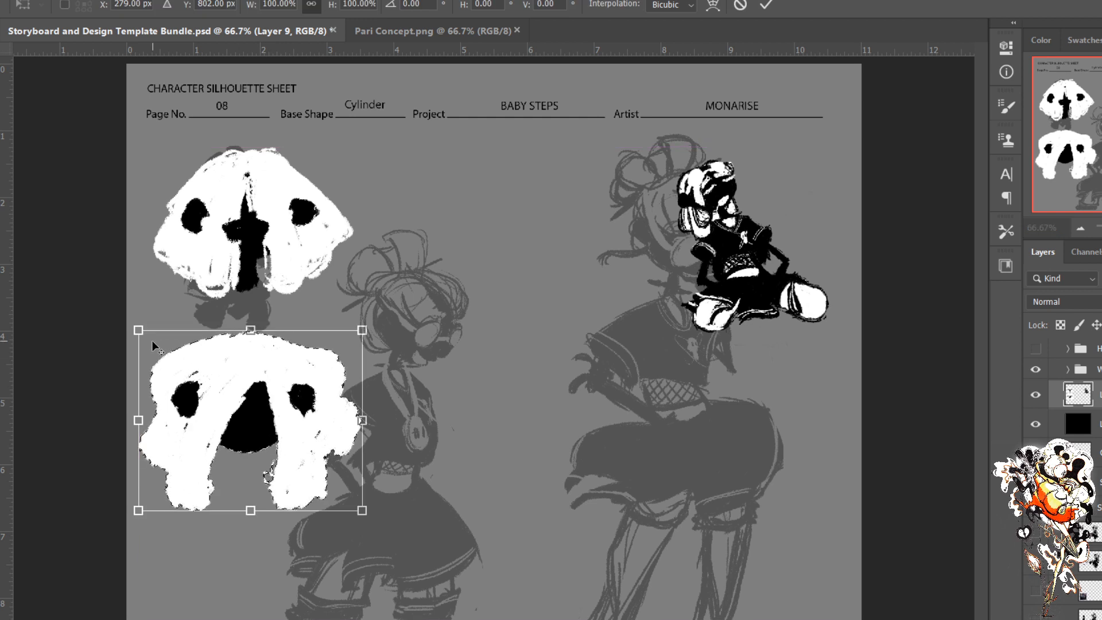
drag(138, 331, 161, 348)
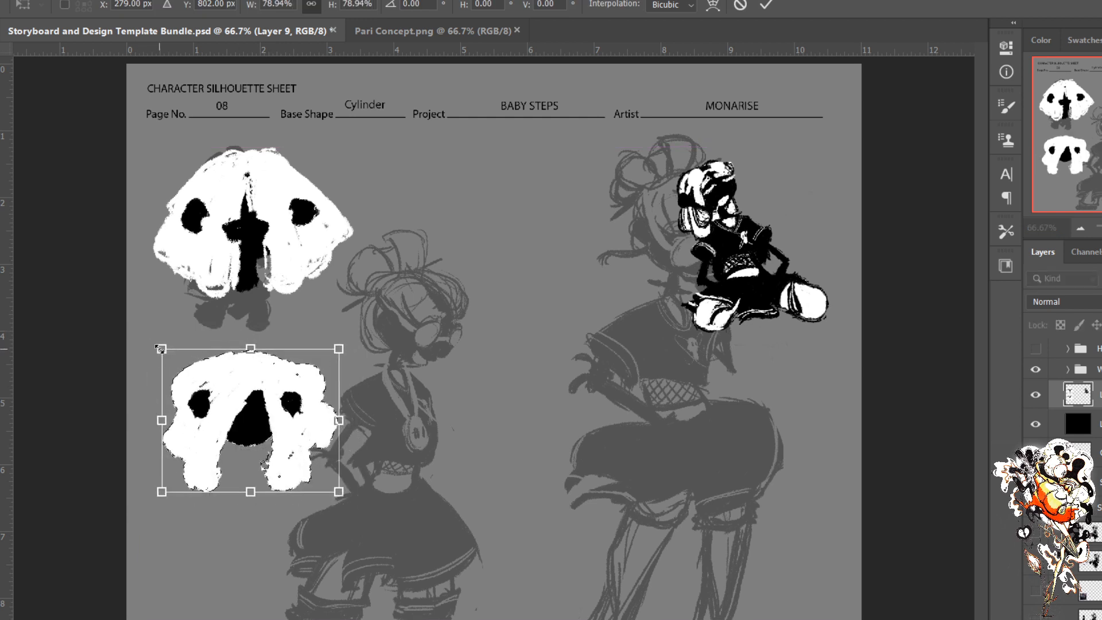
key(Return)
key(ctrl+d)
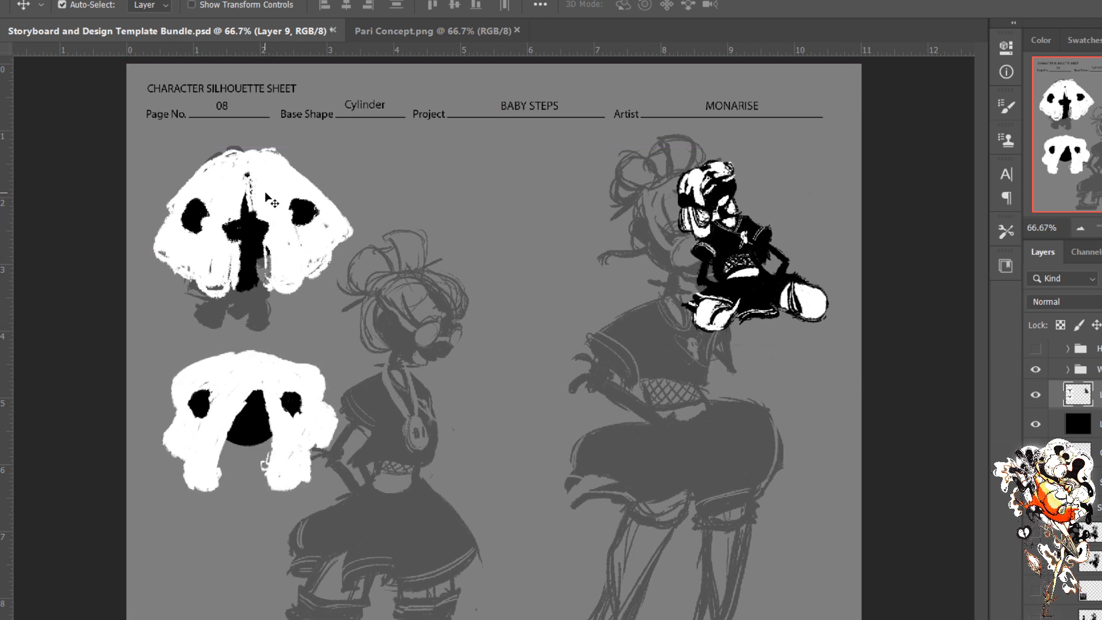
Step: Scale the upper white-haired head down to 89.17% and shift it slightly toward the sheet's upper-left corner
key(l)
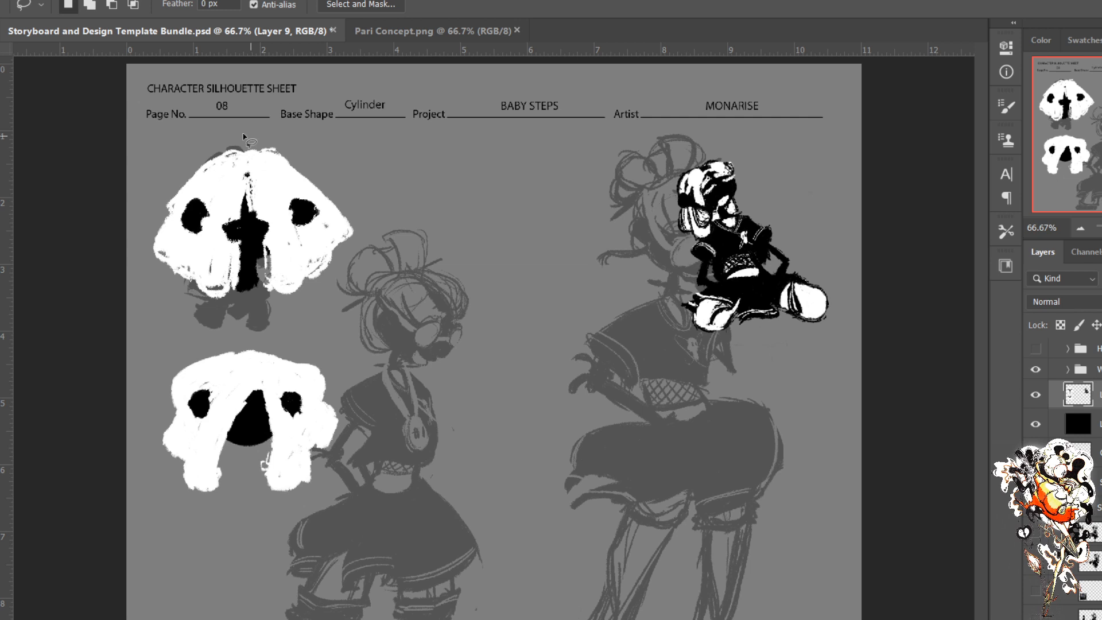
mouse_move(243, 136)
mouse_down()
mouse_move(316, 135)
mouse_move(243, 135)
mouse_up()
key(ctrl+t)
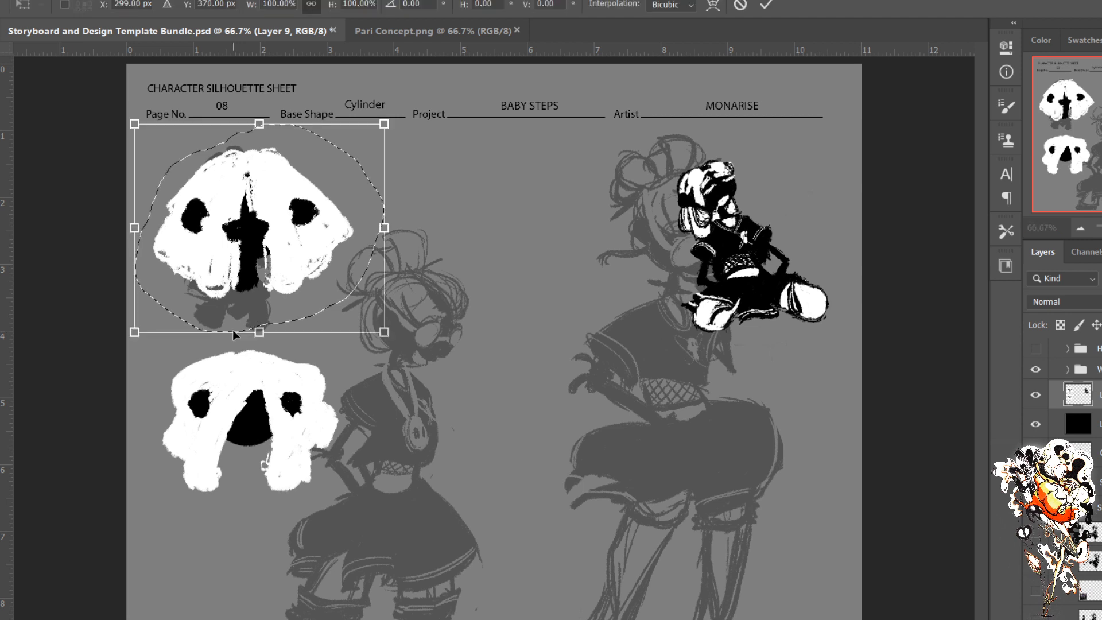
drag(233, 329, 233, 318)
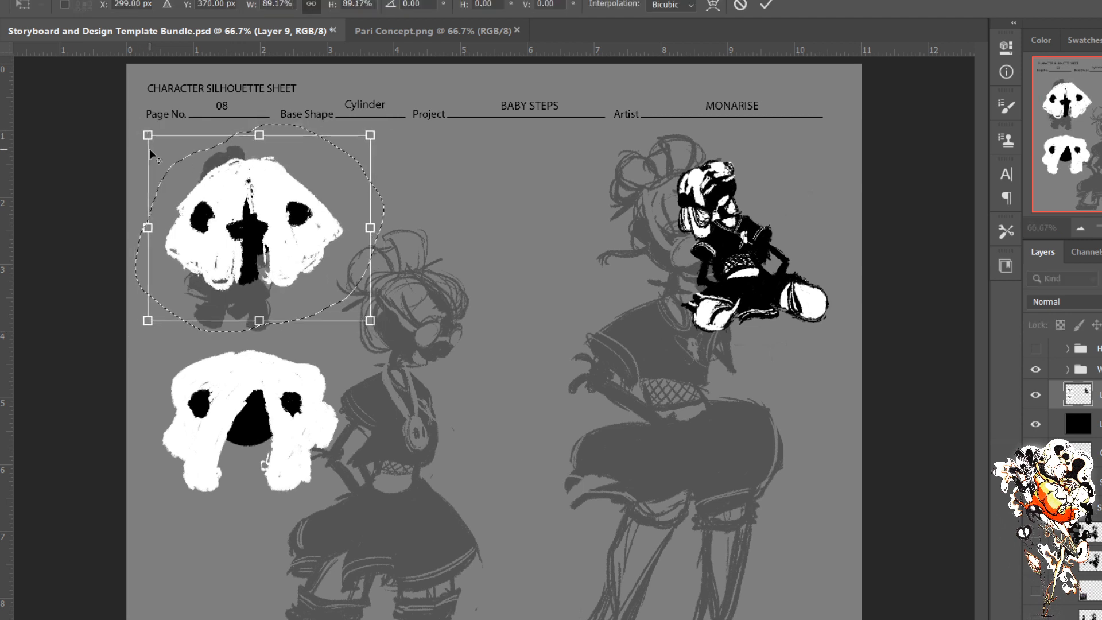
mouse_move(243, 220)
mouse_down()
mouse_move(245, 571)
mouse_move(240, 228)
mouse_up()
key(Return)
key(ctrl+d)
Step: Shrink the bulky-lobed head slightly and move it up closer beneath the upper head
key(l)
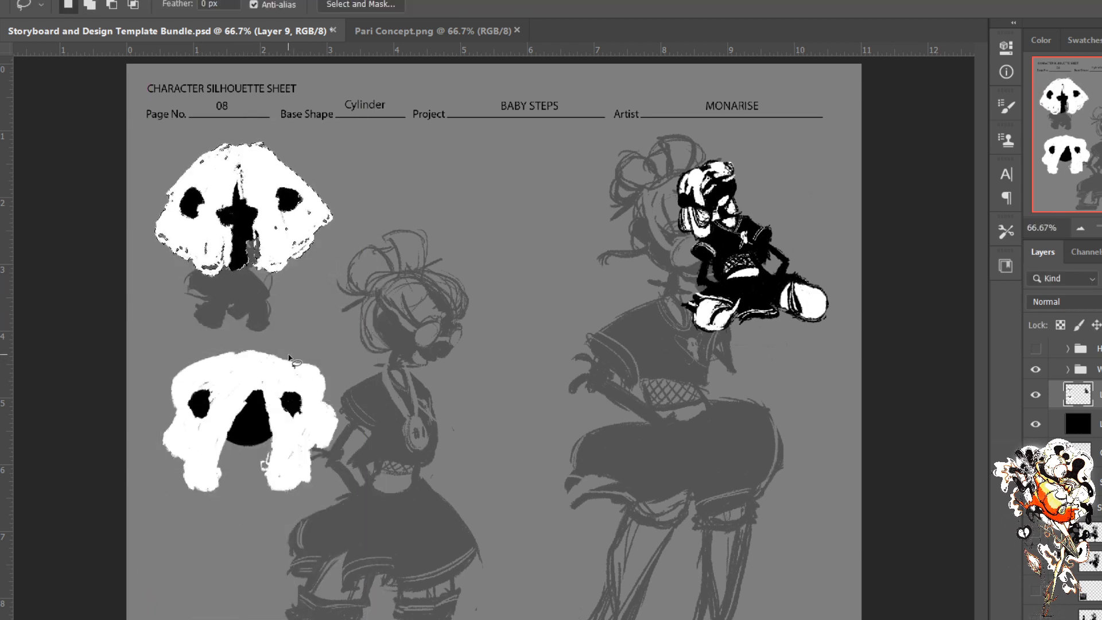
drag(304, 345, 138, 408)
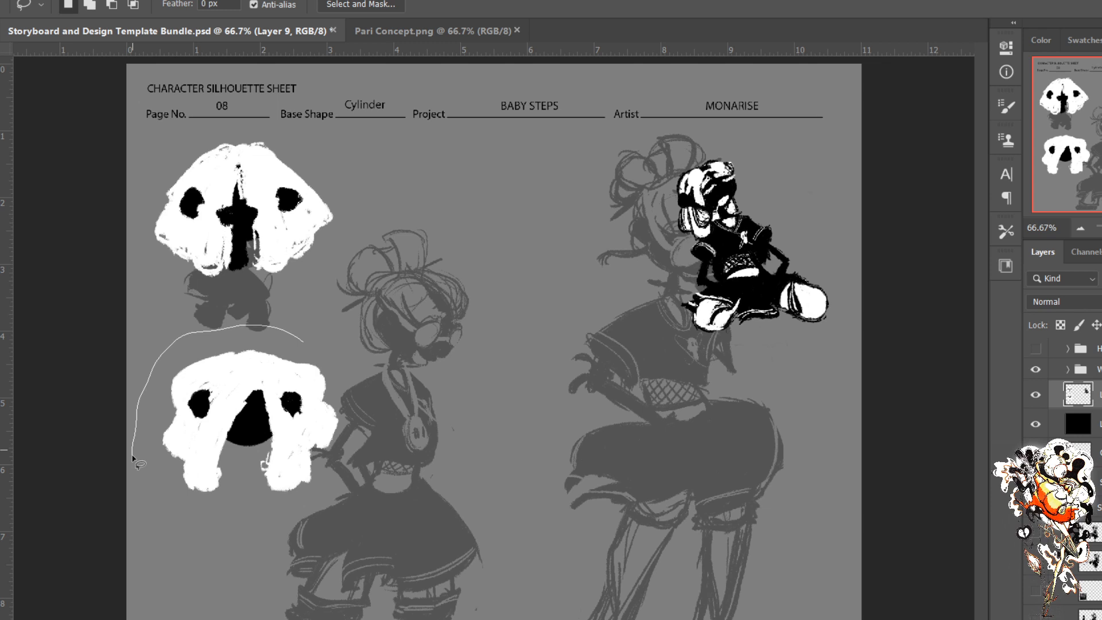
drag(132, 458, 289, 332)
key(ctrl+t)
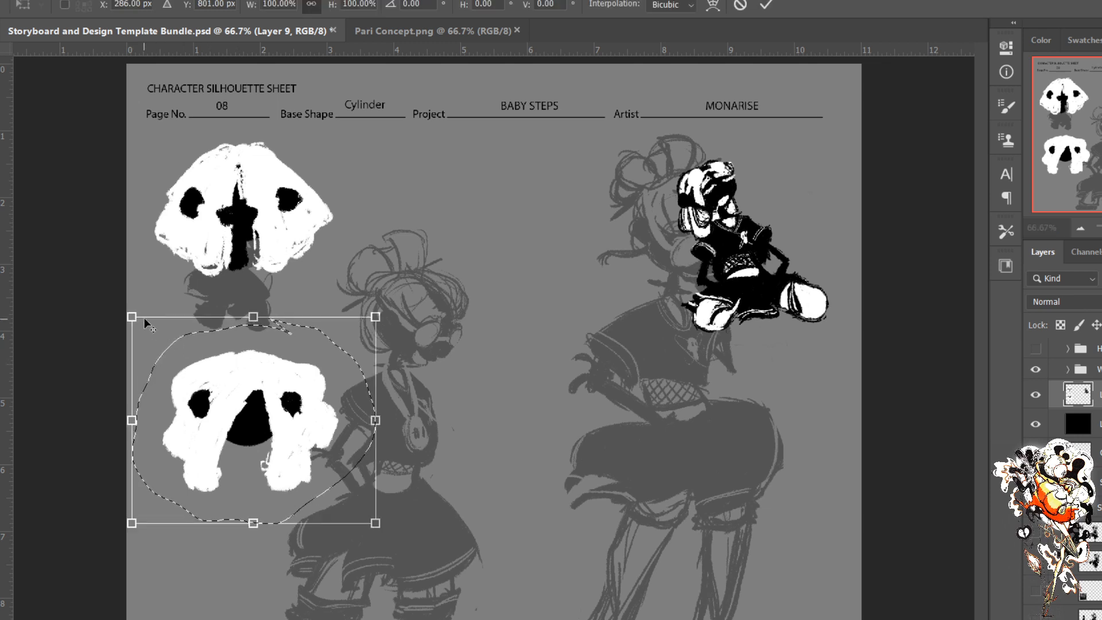
drag(145, 327, 147, 329)
drag(242, 416, 228, 365)
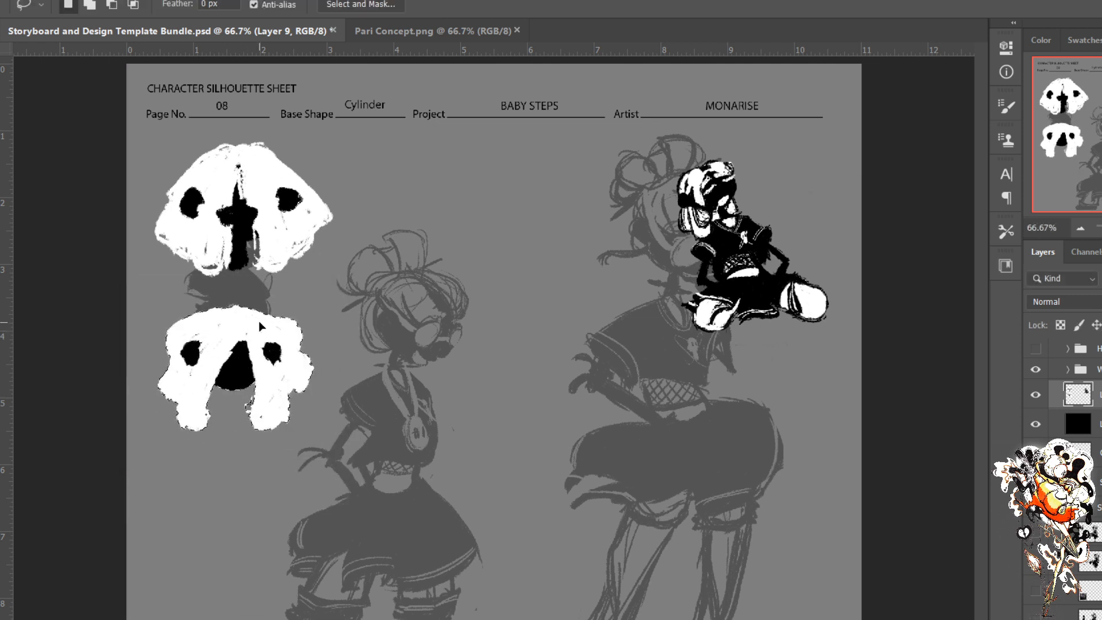
Step: Paint a short black neck stroke beneath the second head's face with a size 40 brush
key(b)
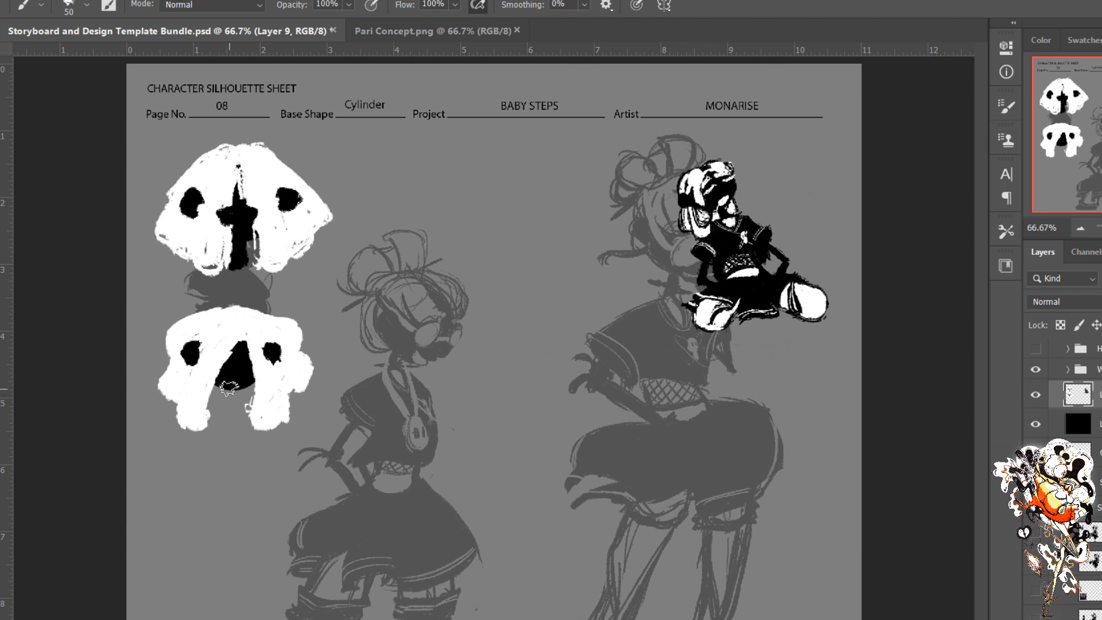
key(bracketleft)
drag(232, 392, 230, 408)
Step: Paint a solid black round head in the empty area between the poses, with a small nose bump on its left edge
mouse_move(518, 396)
mouse_down()
mouse_move(519, 427)
mouse_move(528, 383)
mouse_move(572, 390)
mouse_move(550, 388)
mouse_move(545, 400)
mouse_move(560, 397)
mouse_move(506, 390)
mouse_move(534, 402)
mouse_move(567, 383)
mouse_move(499, 393)
mouse_move(553, 428)
mouse_up()
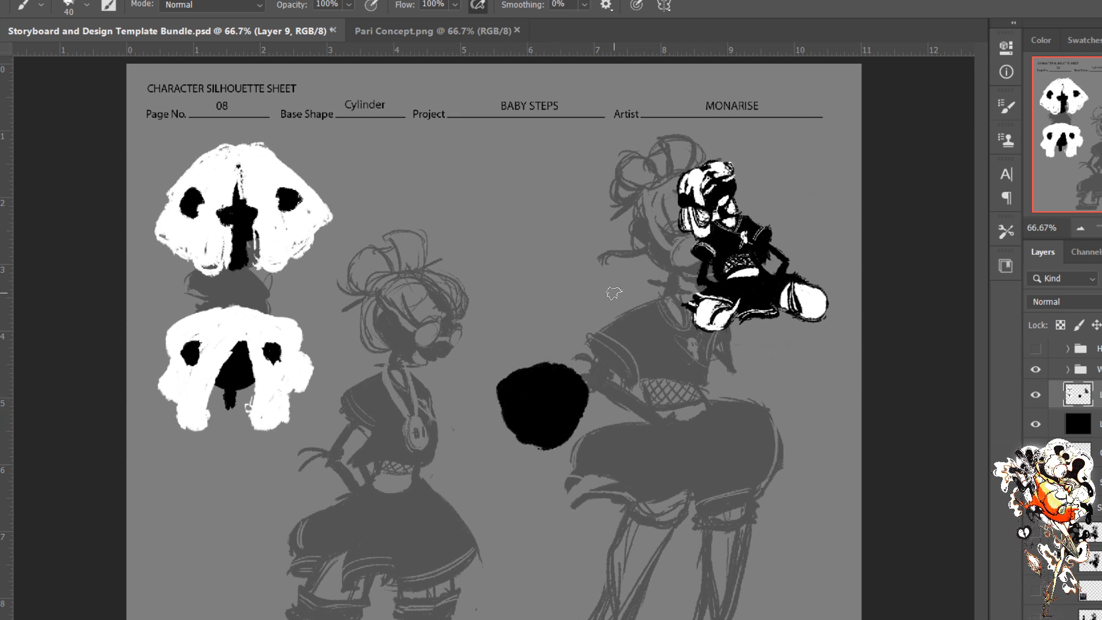
mouse_move(561, 381)
mouse_down()
mouse_move(508, 378)
mouse_move(543, 361)
mouse_up()
drag(503, 395, 508, 420)
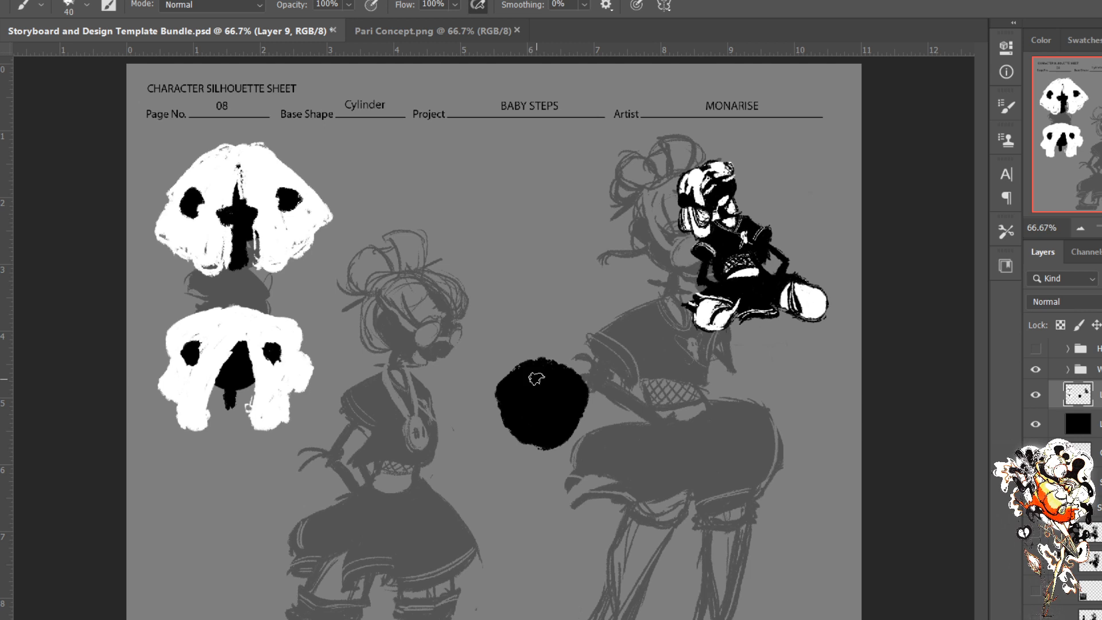
drag(536, 377, 493, 416)
key(bracketleft)
key(bracketleft)
key(bracketleft)
mouse_move(514, 432)
mouse_down()
mouse_move(539, 445)
mouse_move(495, 420)
mouse_up()
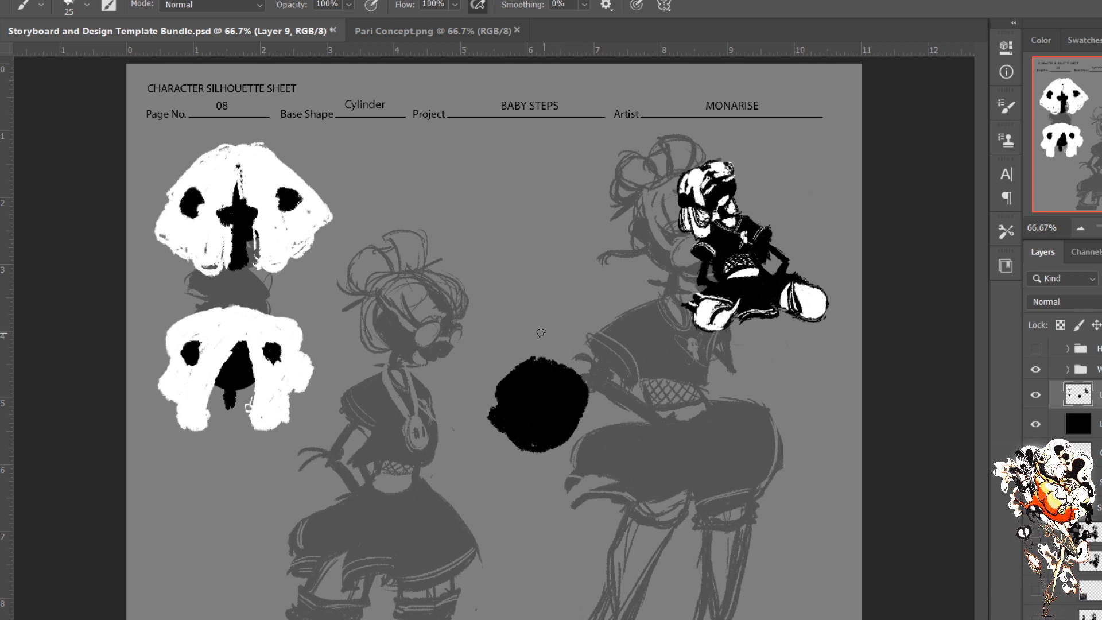
Step: Outline a curved hair band over the black head's crown in white and start a strand falling from it
drag(496, 389, 493, 379)
mouse_move(569, 364)
mouse_down()
mouse_move(524, 378)
mouse_move(499, 361)
mouse_move(545, 346)
mouse_move(577, 367)
mouse_move(561, 345)
mouse_move(559, 373)
mouse_move(590, 372)
mouse_move(569, 366)
mouse_up()
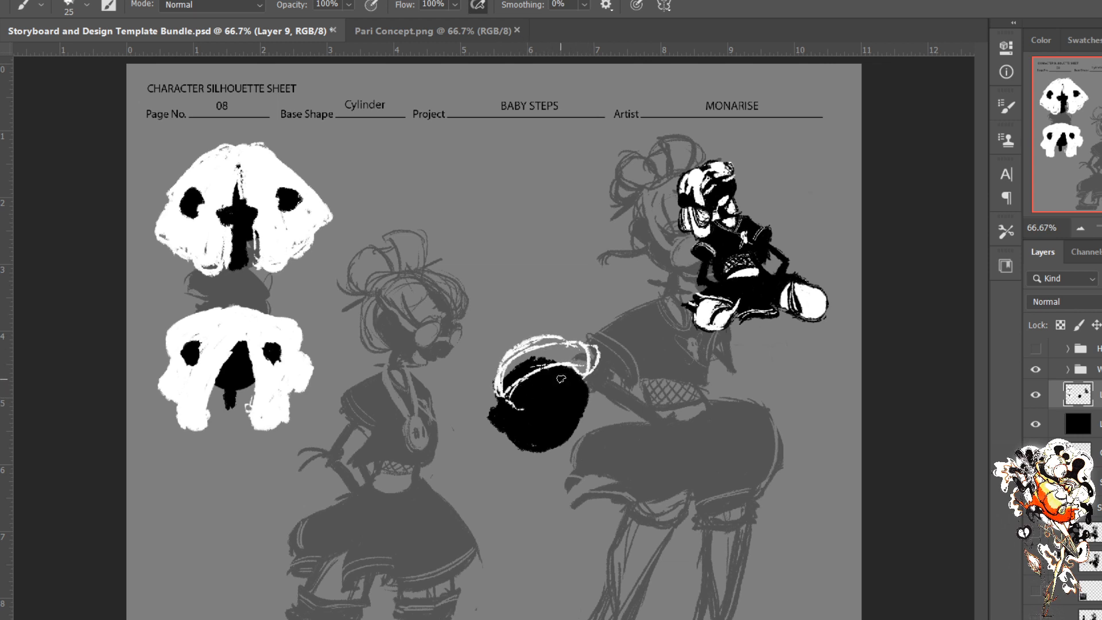
mouse_move(594, 376)
mouse_down()
mouse_move(523, 408)
mouse_move(553, 355)
mouse_move(567, 369)
mouse_move(525, 414)
mouse_move(539, 482)
mouse_up()
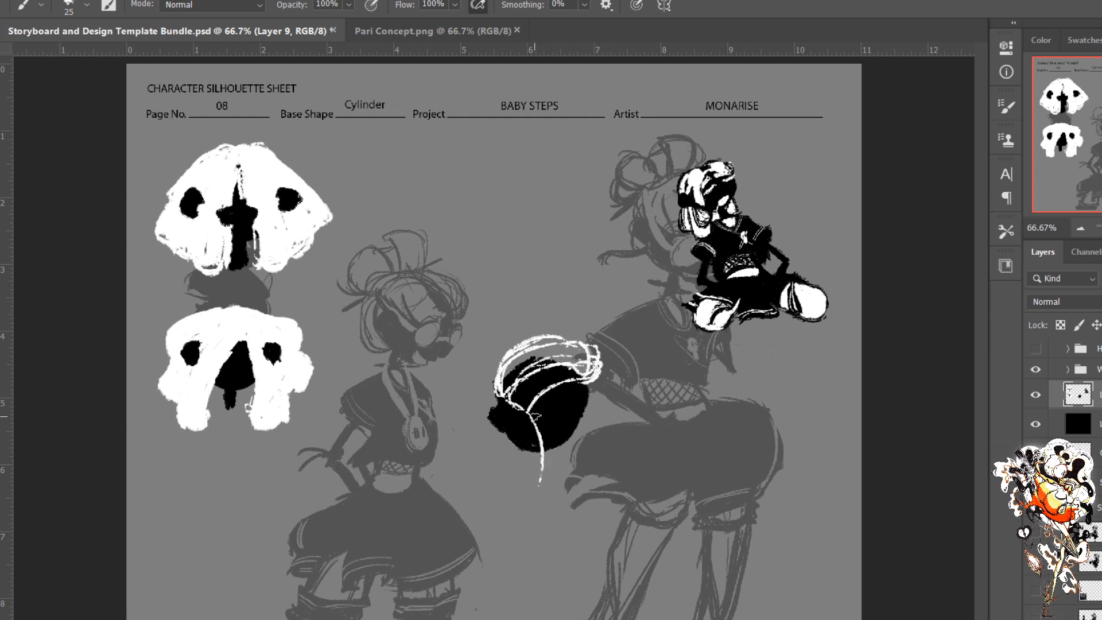
Step: Draw curved white hair strands fanning down and back from the band behind the face
drag(536, 417, 563, 449)
mouse_move(552, 401)
mouse_down()
mouse_move(550, 460)
mouse_move(559, 428)
mouse_move(548, 466)
mouse_move(567, 394)
mouse_move(579, 460)
mouse_move(566, 391)
mouse_move(582, 452)
mouse_move(569, 483)
mouse_up()
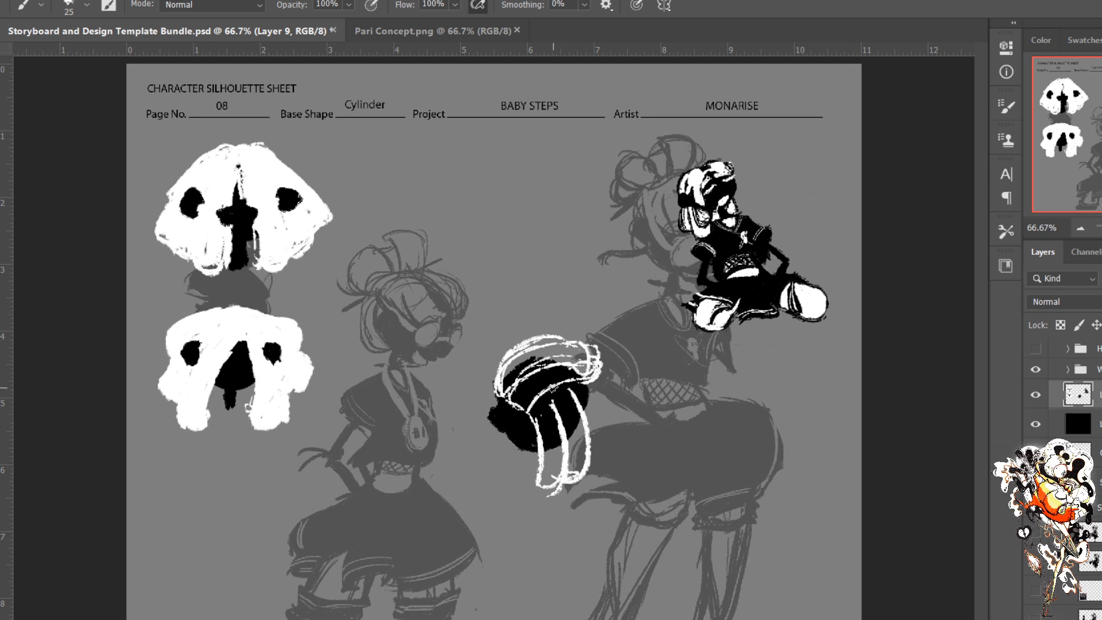
mouse_move(580, 373)
mouse_down()
mouse_move(597, 467)
mouse_move(625, 445)
mouse_up()
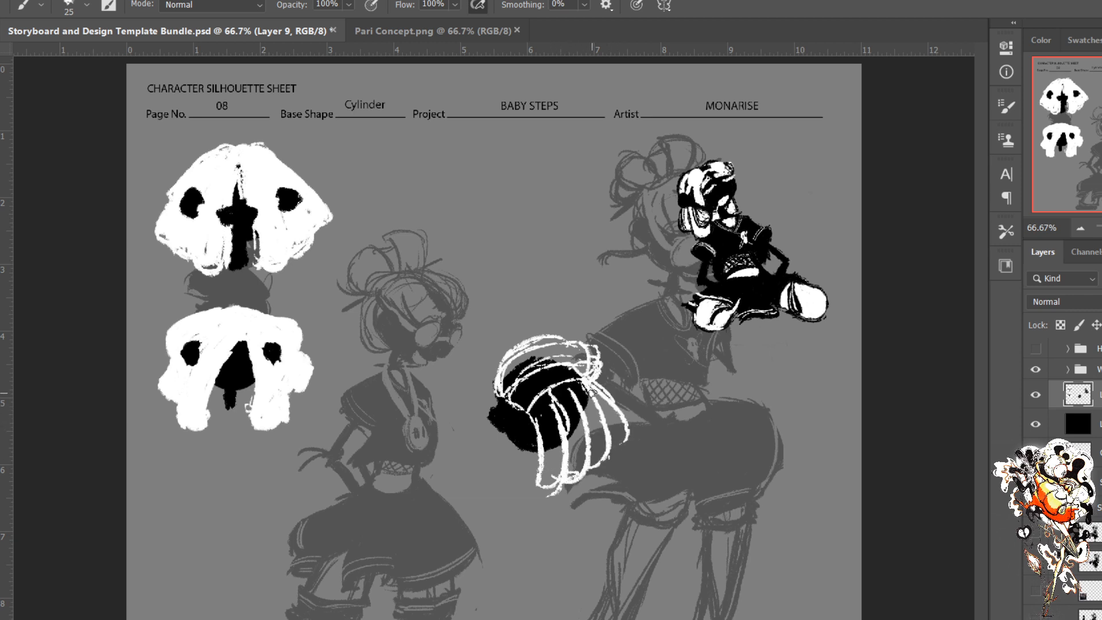
drag(612, 402, 632, 455)
mouse_move(595, 368)
mouse_down()
mouse_move(628, 397)
mouse_move(627, 417)
mouse_up()
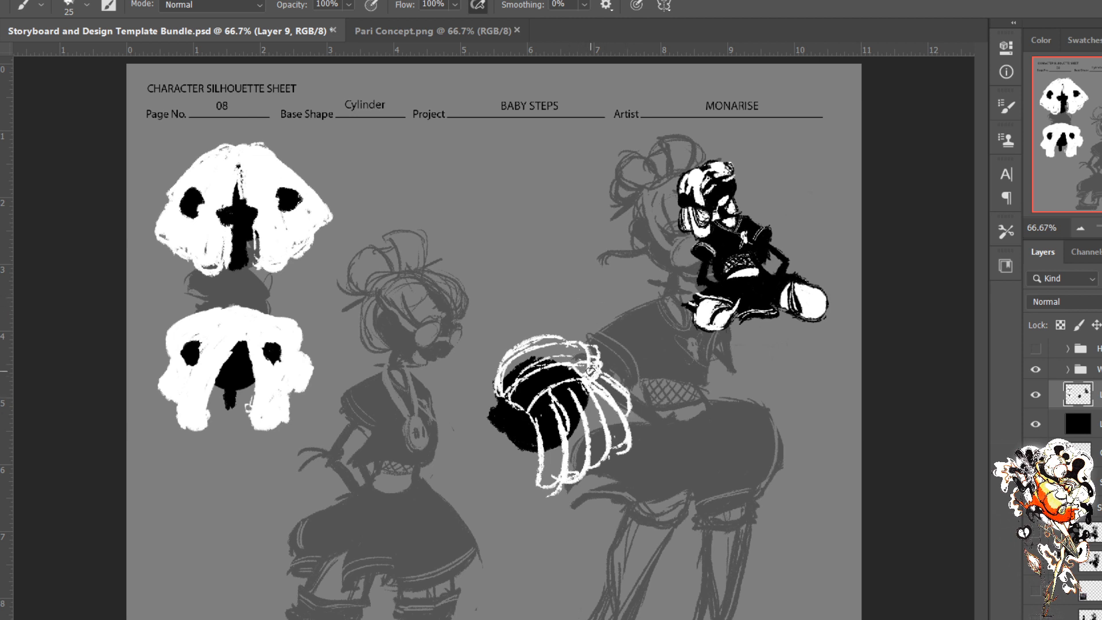
Step: Fill the band and falling hair with solid white, leaving the black face exposed on the left side
key(bracketright)
key(bracketright)
key(bracketright)
key(bracketright)
mouse_move(557, 404)
mouse_down()
mouse_move(553, 480)
mouse_move(541, 400)
mouse_move(574, 464)
mouse_move(570, 392)
mouse_move(551, 394)
mouse_move(584, 459)
mouse_move(604, 411)
mouse_move(613, 449)
mouse_move(618, 432)
mouse_move(590, 419)
mouse_move(575, 386)
mouse_move(596, 382)
mouse_move(625, 404)
mouse_up()
key(x)
mouse_move(563, 378)
mouse_down()
mouse_move(527, 397)
mouse_move(518, 389)
mouse_move(535, 353)
mouse_move(512, 373)
mouse_move(522, 352)
mouse_move(587, 361)
mouse_move(542, 392)
mouse_move(592, 374)
mouse_move(544, 371)
mouse_move(569, 368)
mouse_move(546, 373)
mouse_move(562, 383)
mouse_move(532, 403)
mouse_move(569, 392)
mouse_up()
key(bracketright)
key(bracketright)
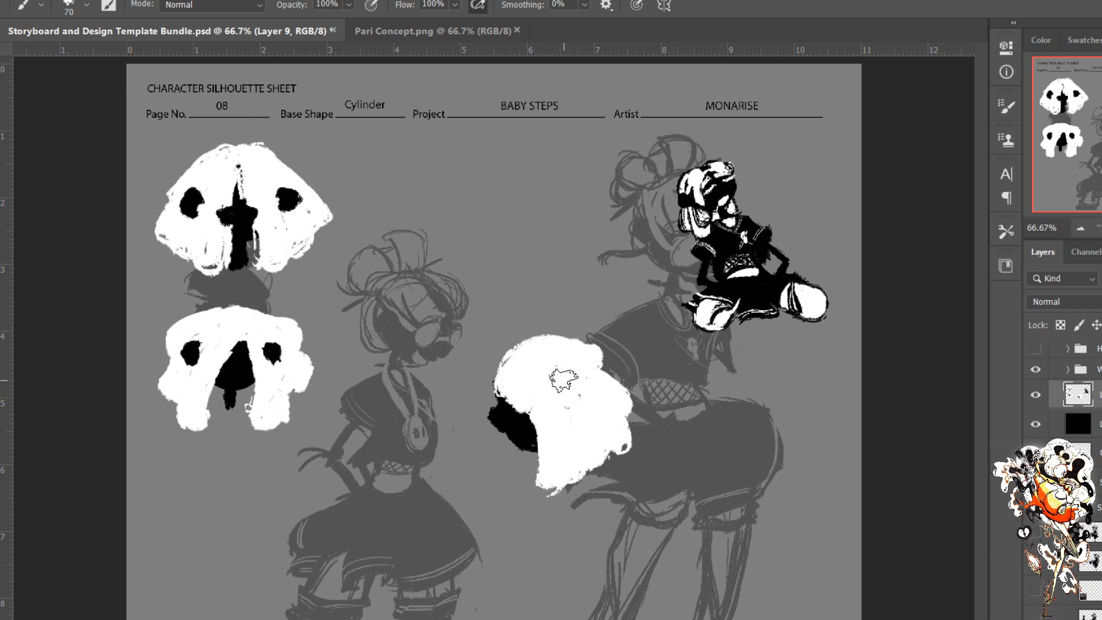
Step: Draw black contour lines around the crown and across the band with a size 20 brush
key(bracketleft)
key(bracketleft)
key(bracketleft)
key(bracketleft)
key(bracketleft)
mouse_move(576, 395)
mouse_down()
mouse_move(523, 410)
mouse_move(580, 371)
mouse_up()
mouse_move(570, 334)
mouse_down()
mouse_move(515, 350)
mouse_move(579, 342)
mouse_move(494, 376)
mouse_up()
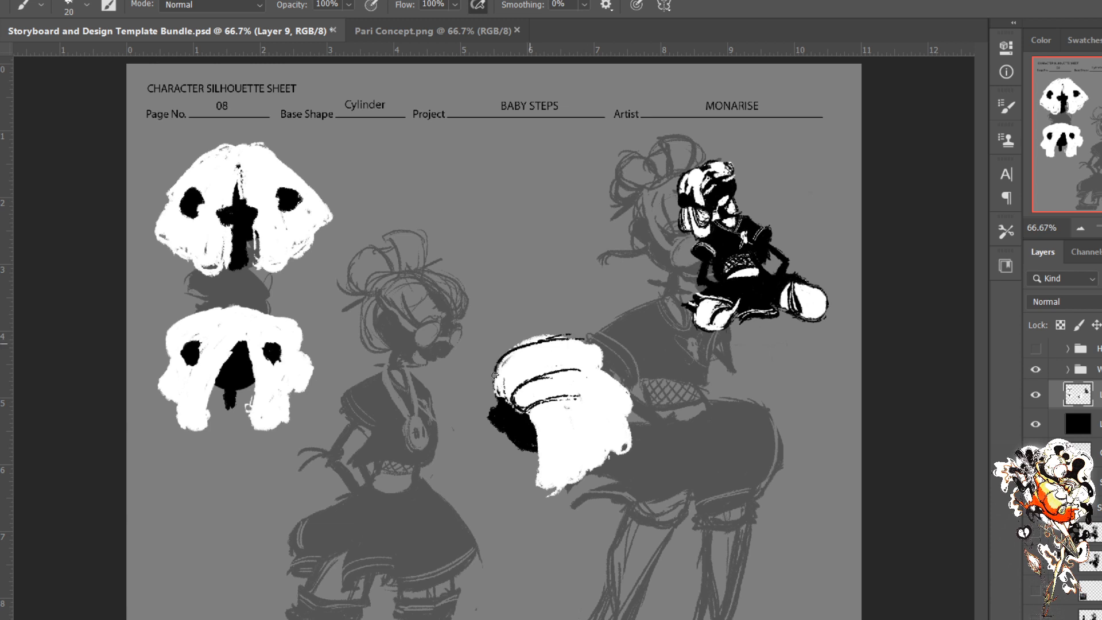
mouse_move(538, 344)
mouse_down()
mouse_move(499, 397)
mouse_move(581, 372)
mouse_up()
mouse_move(560, 332)
mouse_down()
mouse_move(497, 356)
mouse_move(494, 374)
mouse_up()
drag(538, 341, 496, 372)
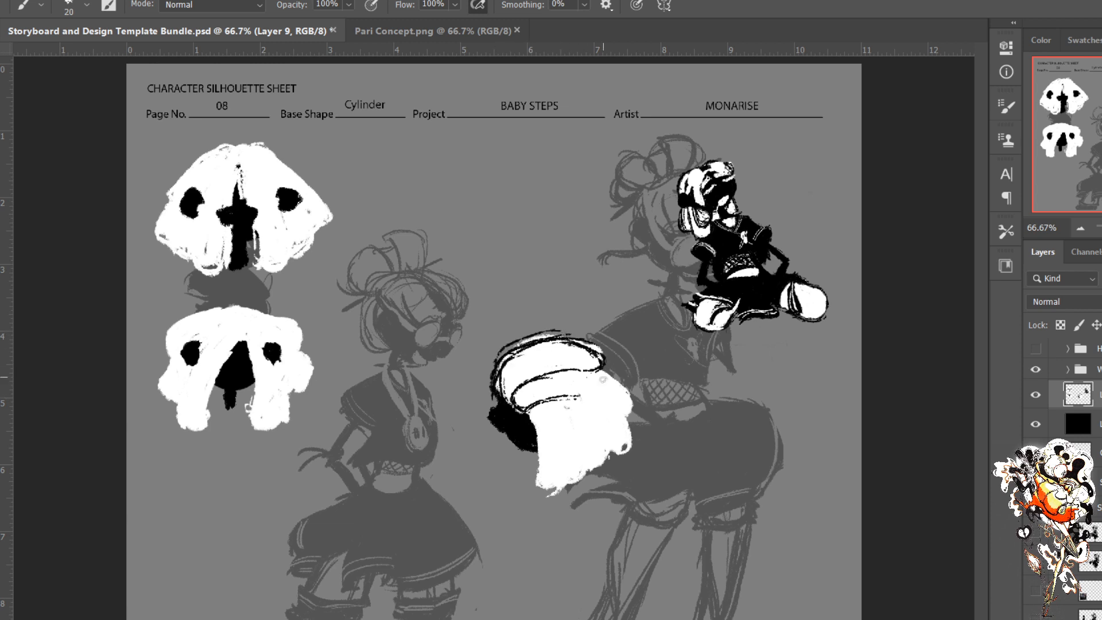
Step: Try dividing the falling white hair into separate strands with curved black lines
mouse_move(580, 396)
mouse_down()
mouse_move(587, 376)
mouse_move(543, 487)
mouse_up()
mouse_move(538, 431)
mouse_down()
mouse_move(532, 489)
mouse_move(574, 477)
mouse_up()
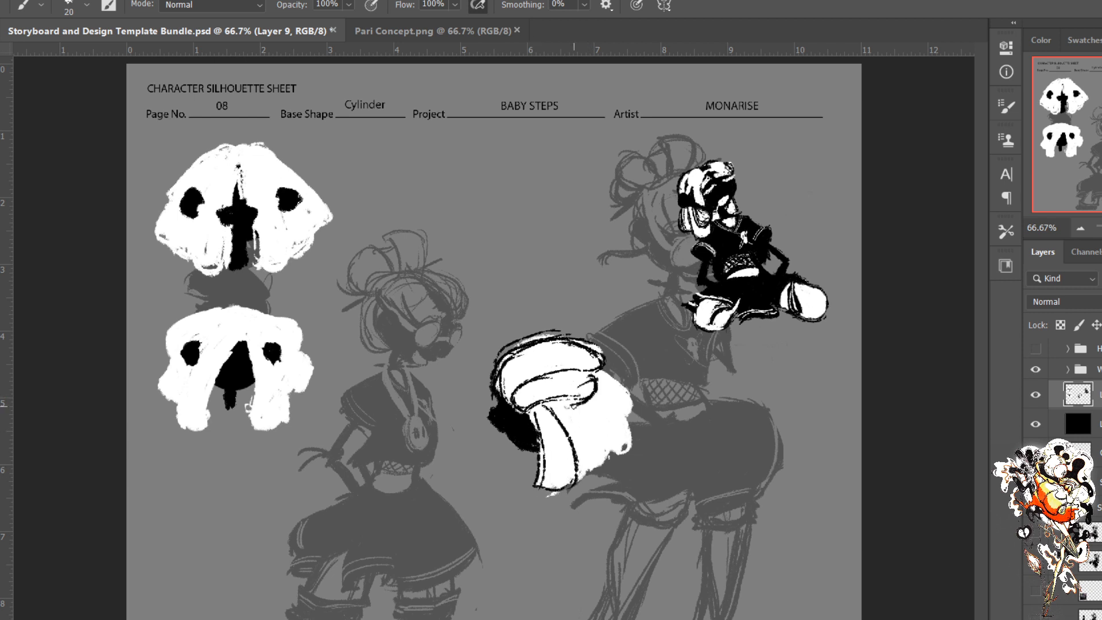
drag(571, 404, 580, 472)
drag(586, 425, 597, 475)
drag(590, 395, 616, 466)
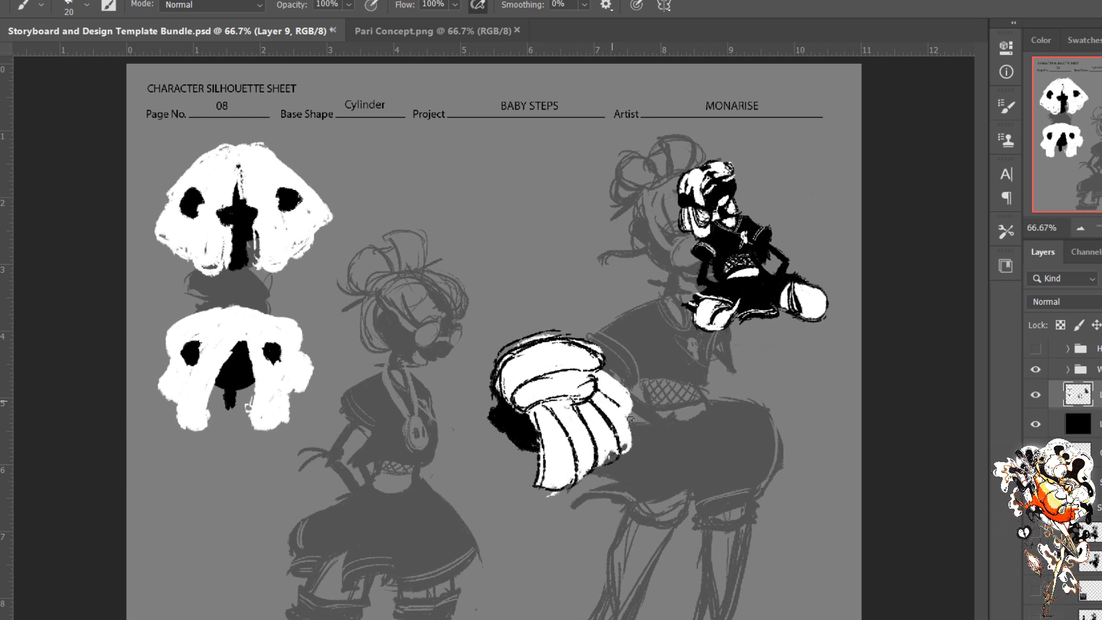
drag(621, 406, 634, 454)
drag(631, 401, 574, 476)
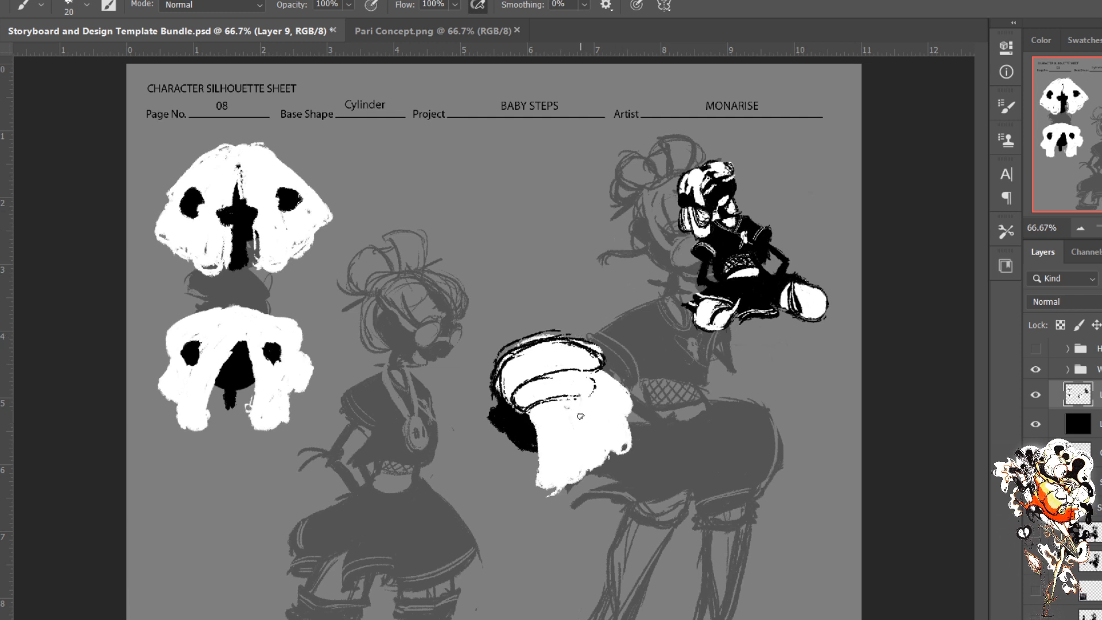
Step: Paint a small upright black ear patch in the white hair below the band
key(bracketright)
drag(574, 411, 568, 422)
Step: Erase some black along the face's left edge with a smaller eraser and repaint the nose bump in black
key(e)
key(bracketleft)
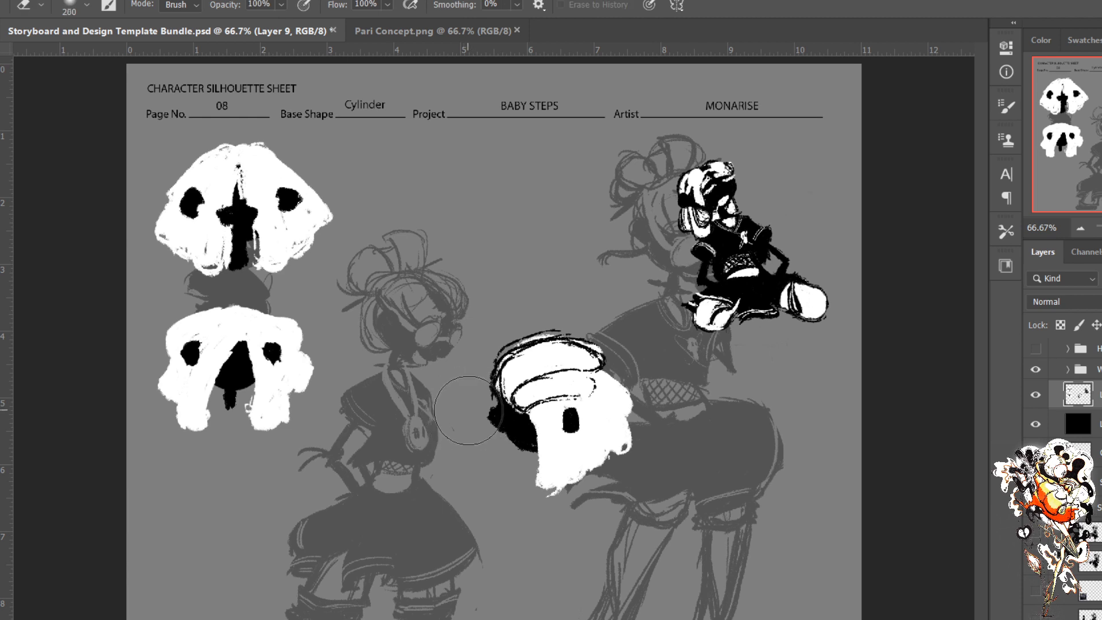
key(bracketleft)
key(bracketleft)
key(bracketleft)
key(bracketleft)
key(bracketleft)
key(bracketleft)
key(bracketleft)
key(bracketleft)
key(bracketleft)
key(bracketleft)
mouse_move(496, 397)
mouse_down()
mouse_move(468, 430)
mouse_move(486, 413)
mouse_up()
key(b)
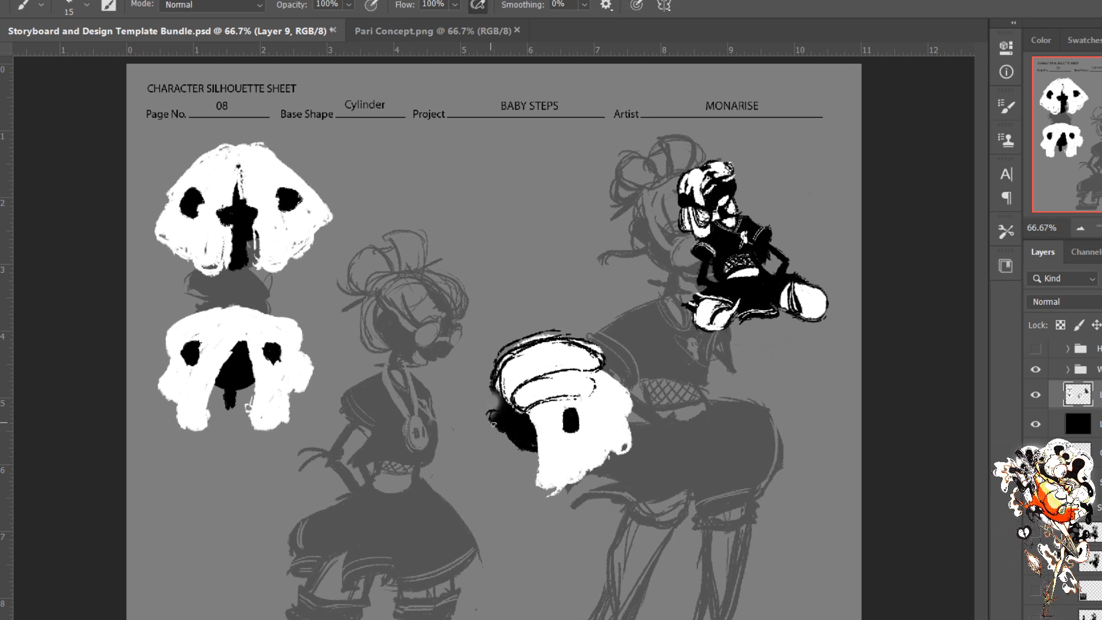
drag(486, 418, 492, 421)
drag(499, 409, 497, 399)
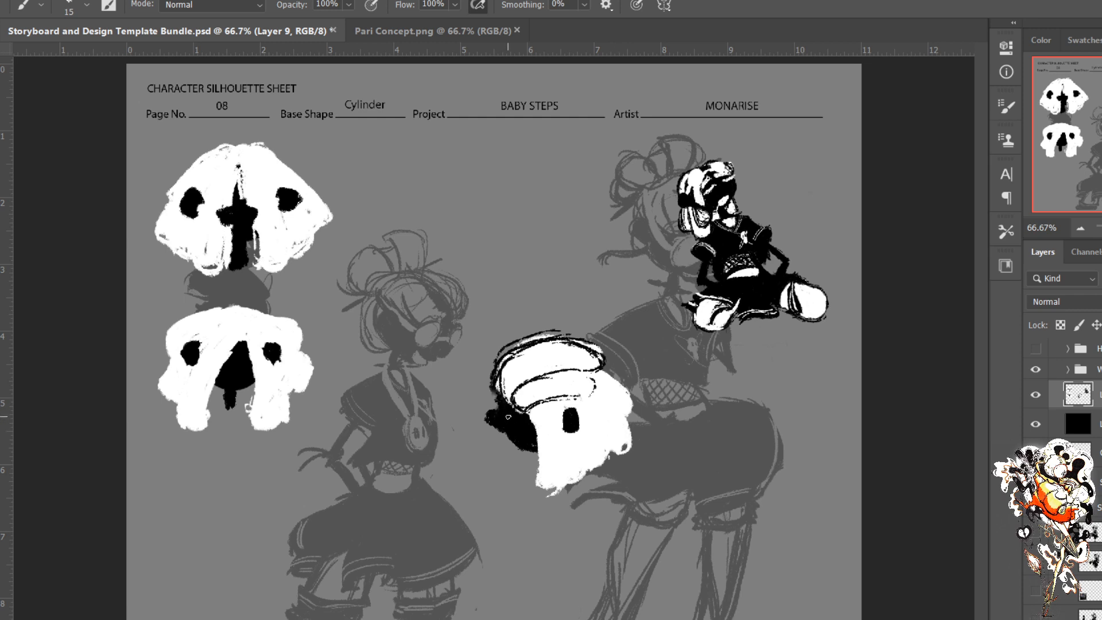
Step: Paint a white patch across the black face beside the nose with a size 40 brush
key(bracketright)
key(bracketright)
key(bracketright)
key(bracketright)
key(bracketright)
mouse_move(511, 417)
mouse_down()
mouse_move(496, 400)
mouse_move(520, 429)
mouse_move(566, 429)
mouse_move(512, 421)
mouse_move(516, 434)
mouse_move(498, 417)
mouse_up()
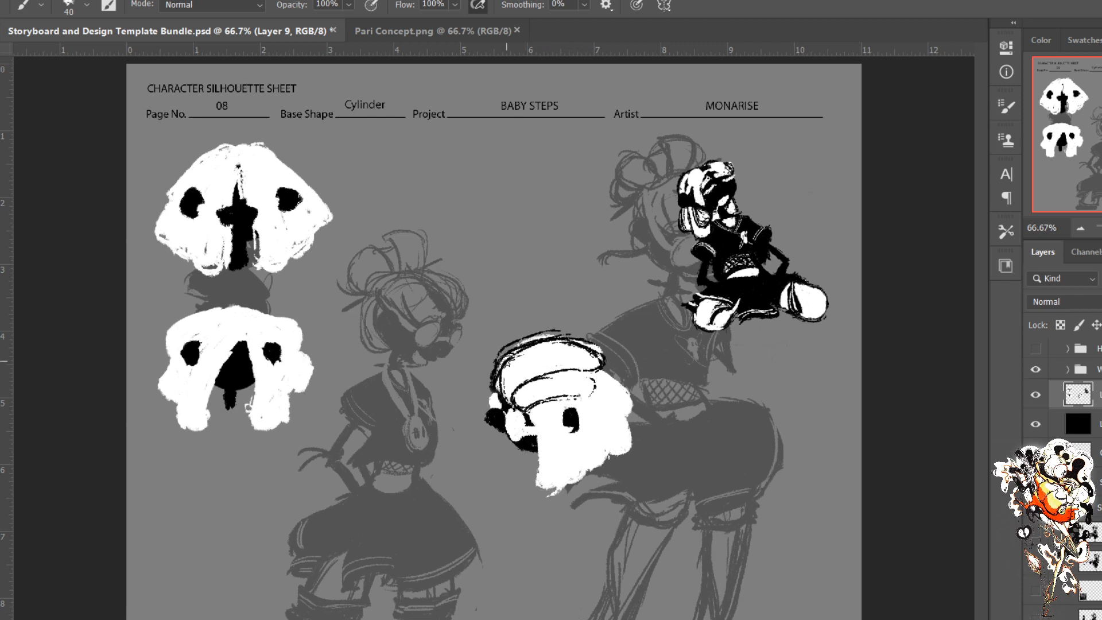
Step: Select the profile head and move it to the left column below the other two heads
key(l)
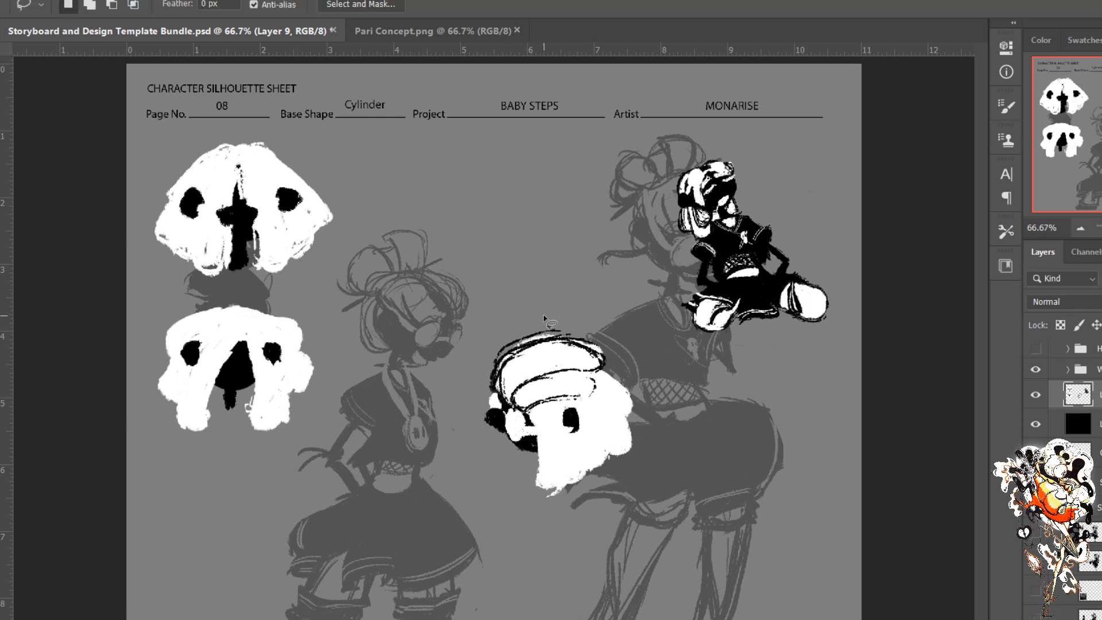
mouse_move(555, 304)
mouse_down()
mouse_move(449, 396)
mouse_move(631, 473)
mouse_move(665, 424)
mouse_move(568, 321)
mouse_up()
key(v)
mouse_move(559, 412)
mouse_down()
mouse_move(473, 481)
mouse_move(247, 532)
mouse_up()
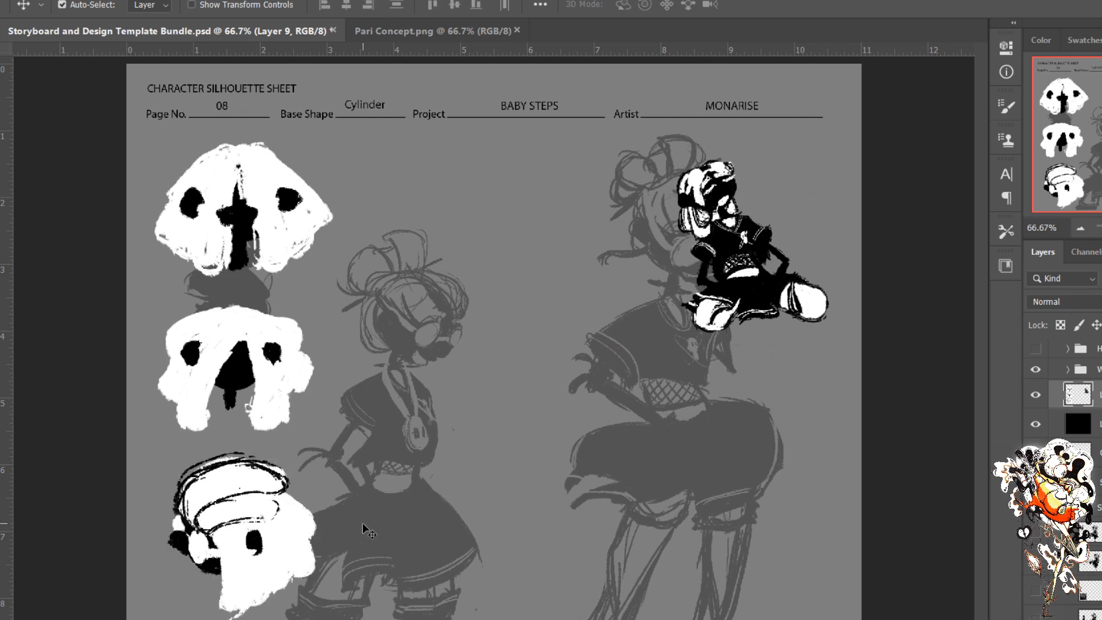
Step: Paint a solid black round head between the two poses on Layer 9 with a size 90 brush
click(482, 505)
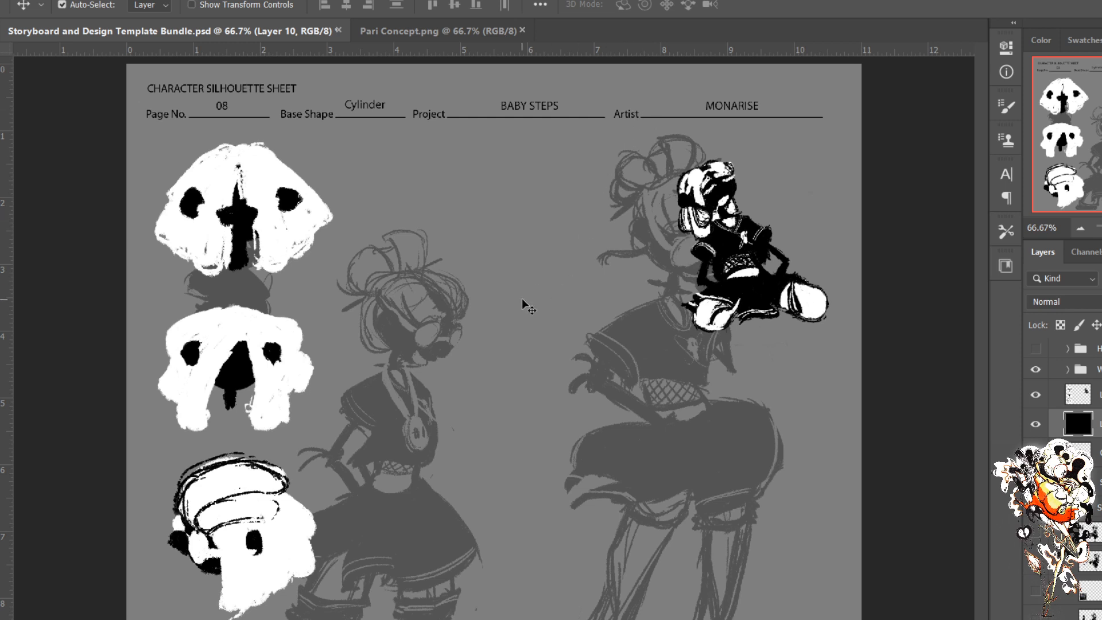
key(b)
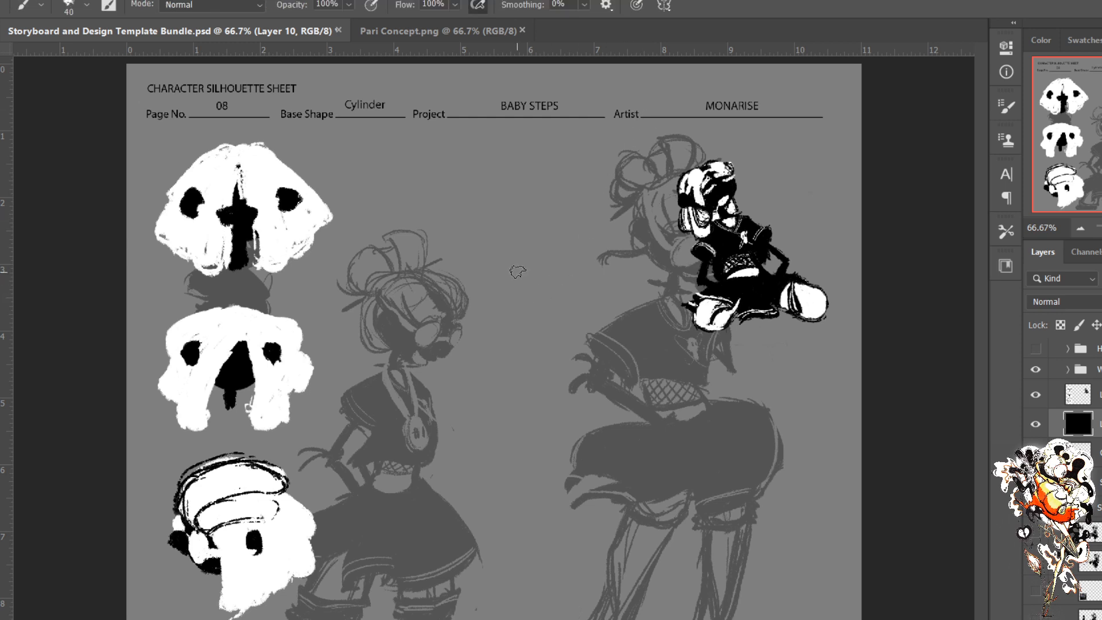
key(bracketright)
key(bracketright)
key(bracketright)
key(bracketright)
key(bracketright)
click(1084, 396)
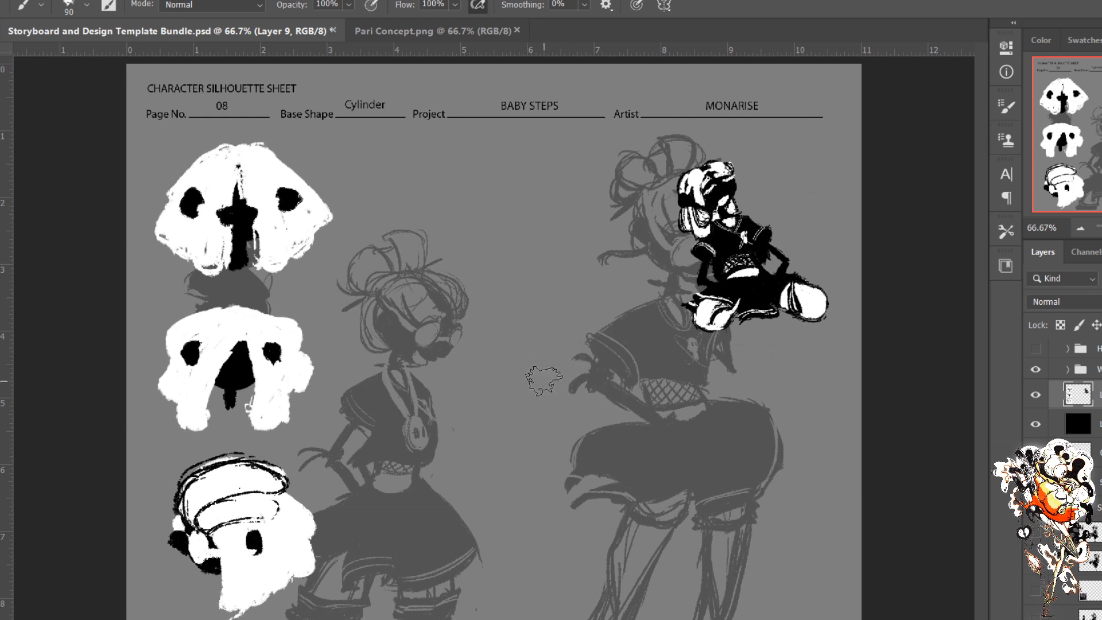
mouse_move(538, 375)
mouse_down()
mouse_move(554, 347)
mouse_move(520, 362)
mouse_move(552, 397)
mouse_move(529, 355)
mouse_move(515, 374)
mouse_move(555, 354)
mouse_move(540, 345)
mouse_move(526, 390)
mouse_up()
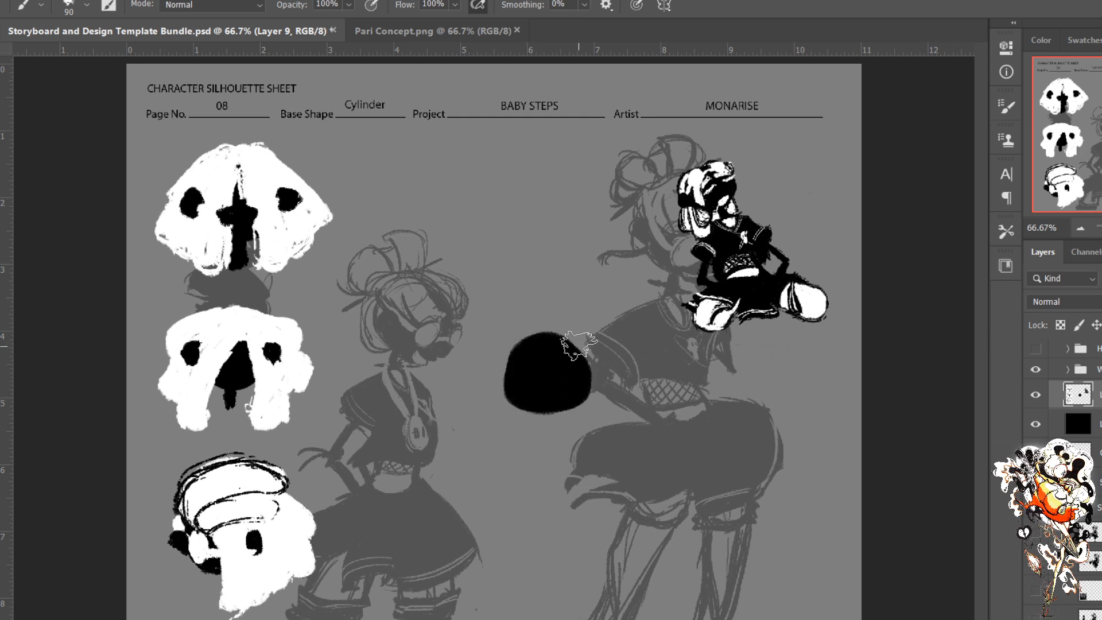
Step: Outline three small white bumps across the top of the black head with a size 35 brush
key(bracketleft)
key(bracketleft)
key(bracketleft)
drag(549, 353, 539, 355)
mouse_move(546, 328)
mouse_down()
mouse_move(563, 356)
mouse_move(565, 325)
mouse_move(574, 364)
mouse_move(518, 342)
mouse_move(509, 363)
mouse_up()
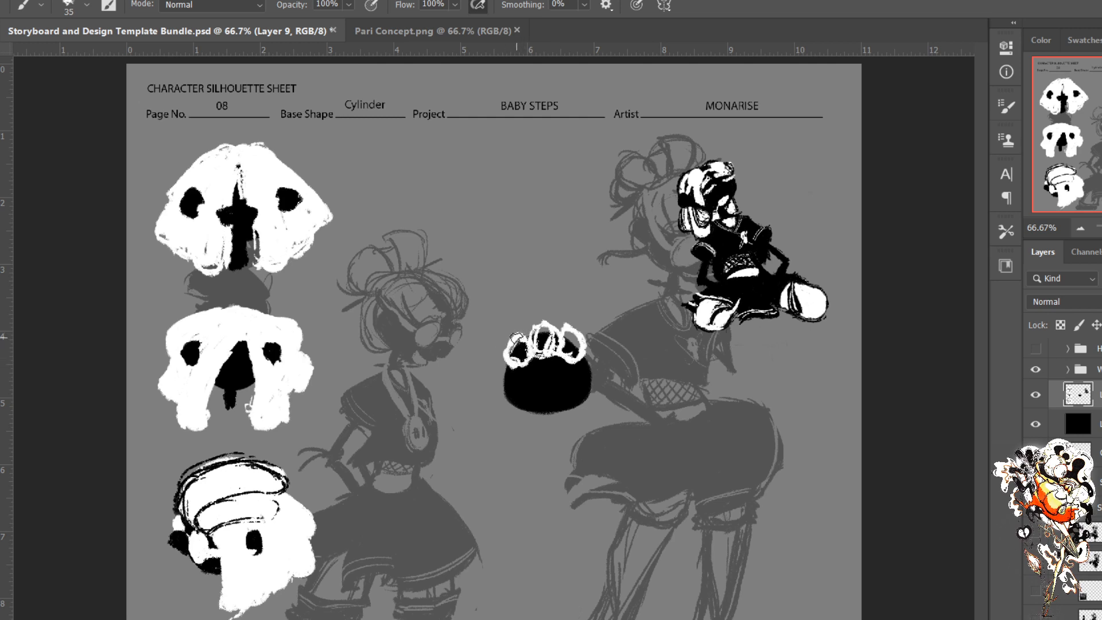
Step: Outline long white hair locks hanging down both sides of the black head
mouse_move(577, 353)
mouse_down()
mouse_move(600, 442)
mouse_move(596, 424)
mouse_up()
drag(584, 383, 589, 434)
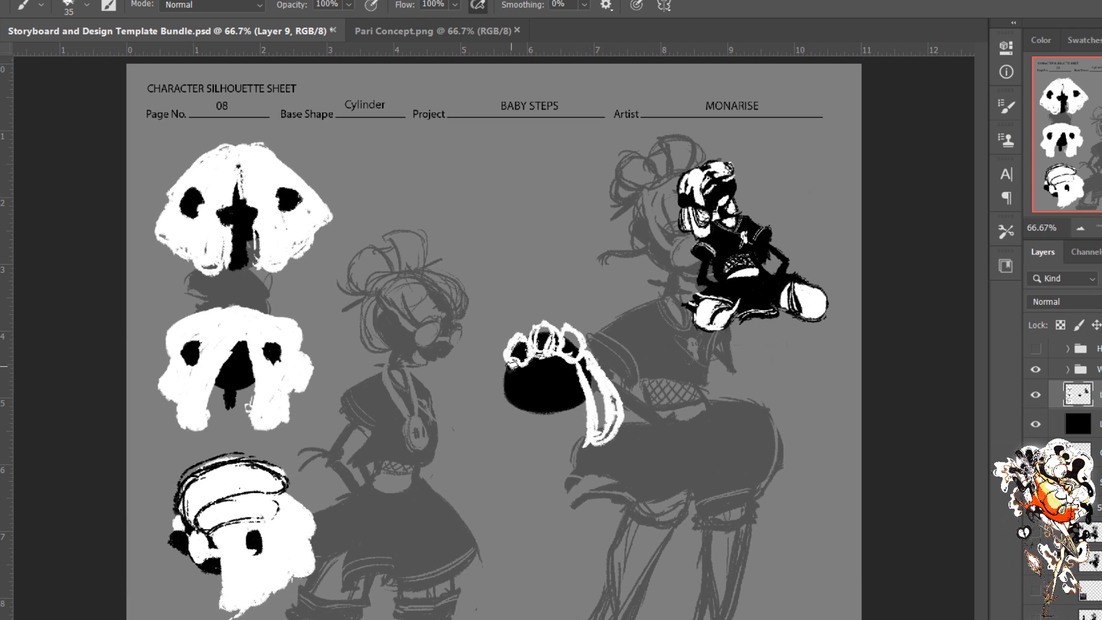
drag(512, 366, 509, 438)
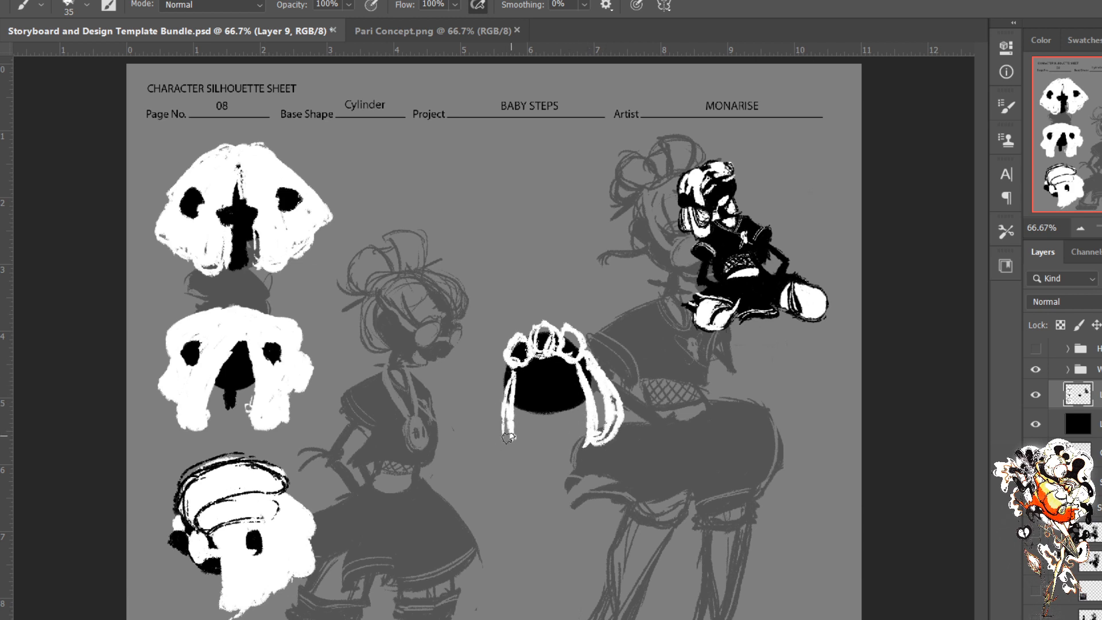
mouse_move(509, 369)
mouse_down()
mouse_move(494, 442)
mouse_move(515, 442)
mouse_move(494, 434)
mouse_up()
drag(503, 391, 489, 440)
drag(516, 367, 512, 448)
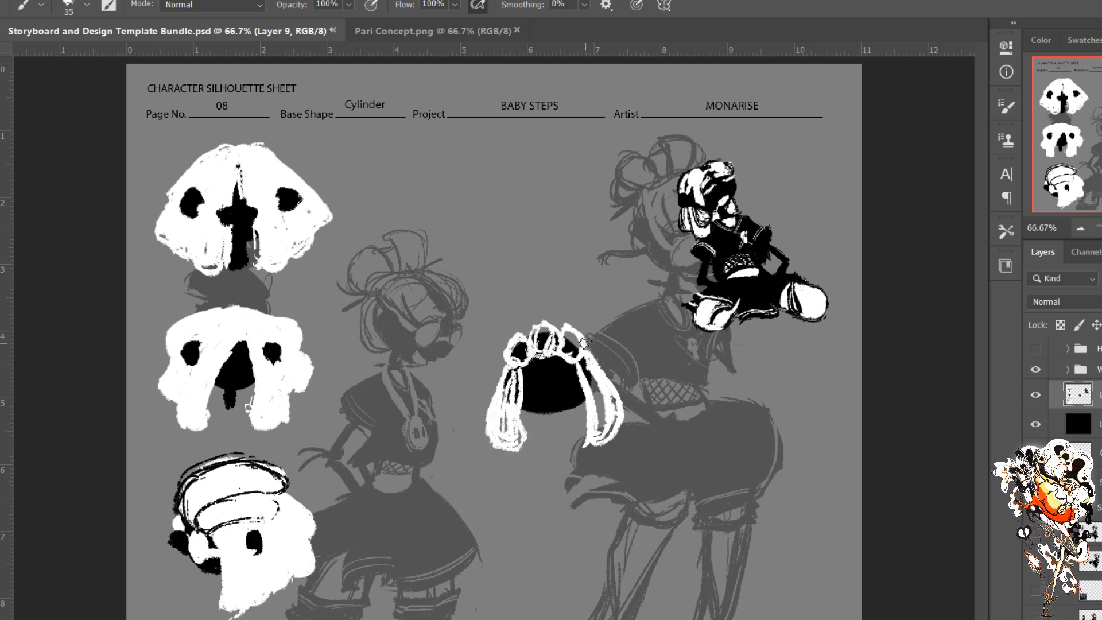
Step: Outline wider outer hair locks on both sides and join them with a white curve over the crown
drag(585, 343, 633, 396)
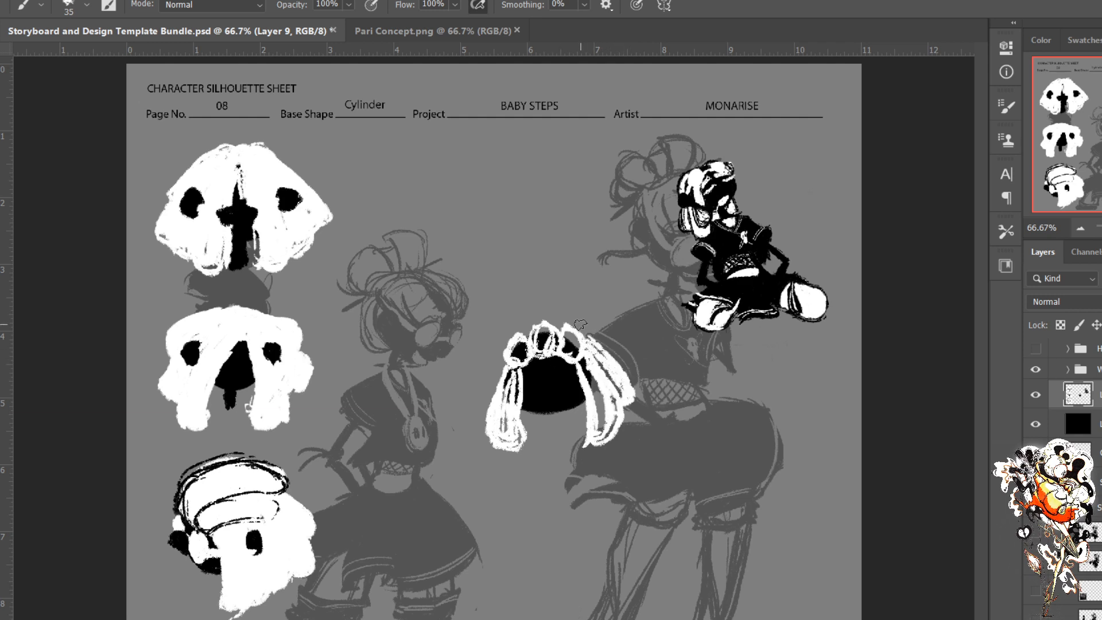
mouse_move(504, 356)
mouse_down()
mouse_move(473, 391)
mouse_move(502, 353)
mouse_move(476, 413)
mouse_up()
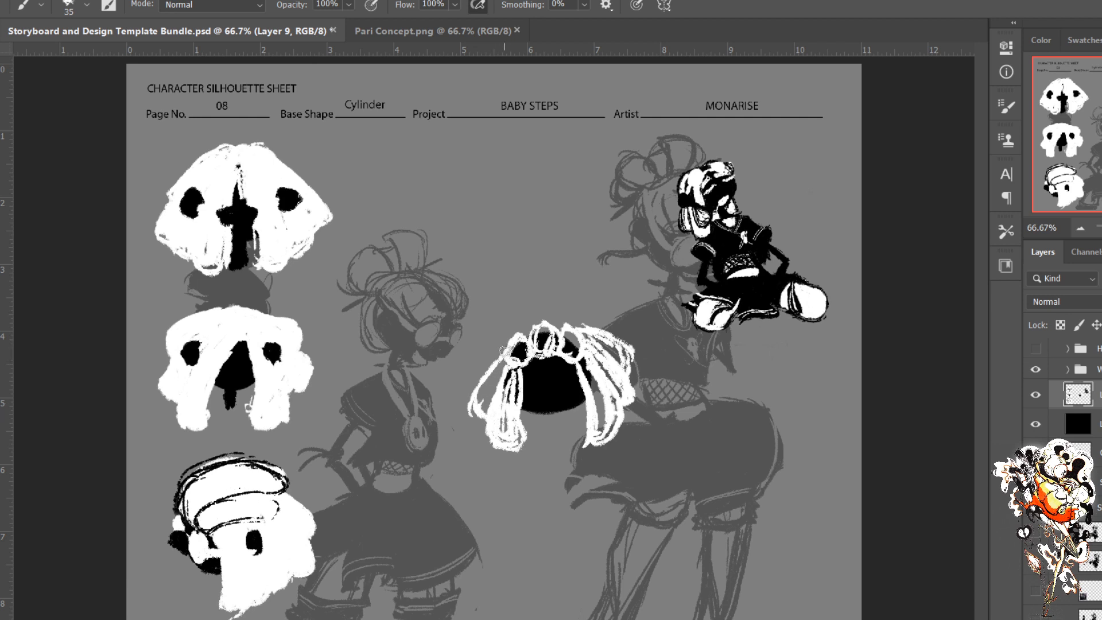
drag(503, 353, 468, 390)
mouse_move(516, 335)
mouse_down()
mouse_move(490, 336)
mouse_move(469, 361)
mouse_up()
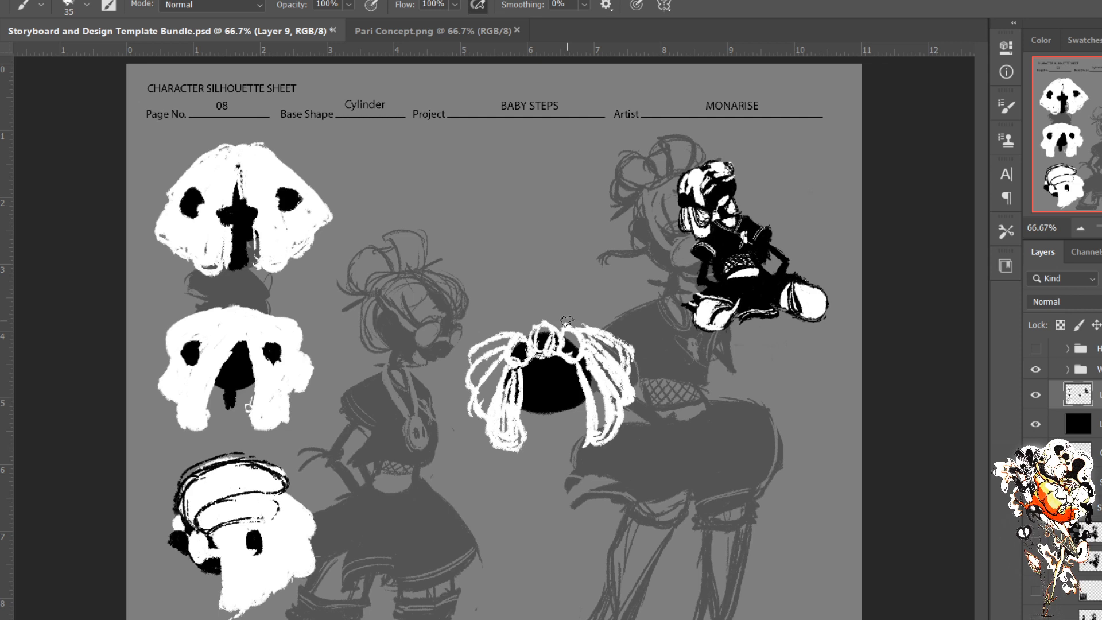
drag(567, 320, 507, 333)
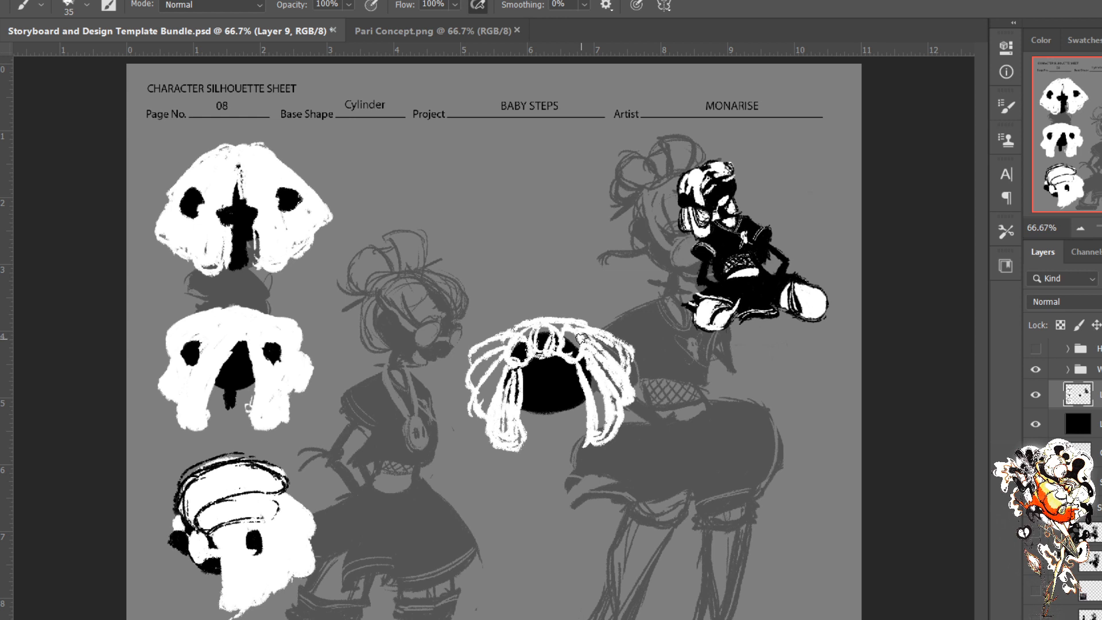
Step: Fill the hair mass to the right of the face with solid white
key(e)
key(v)
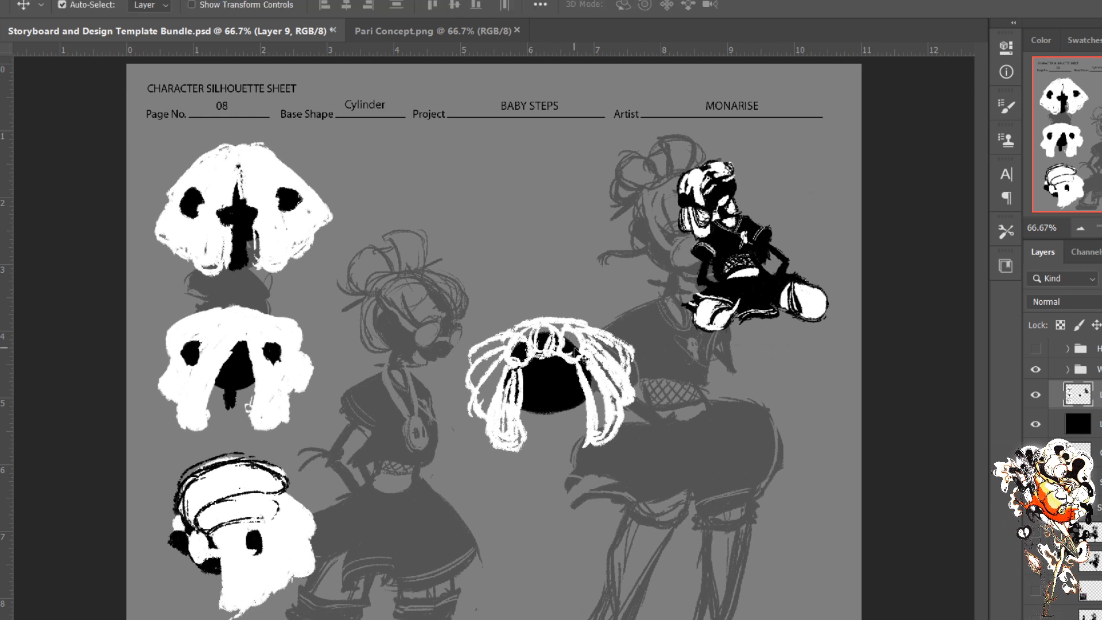
key(b)
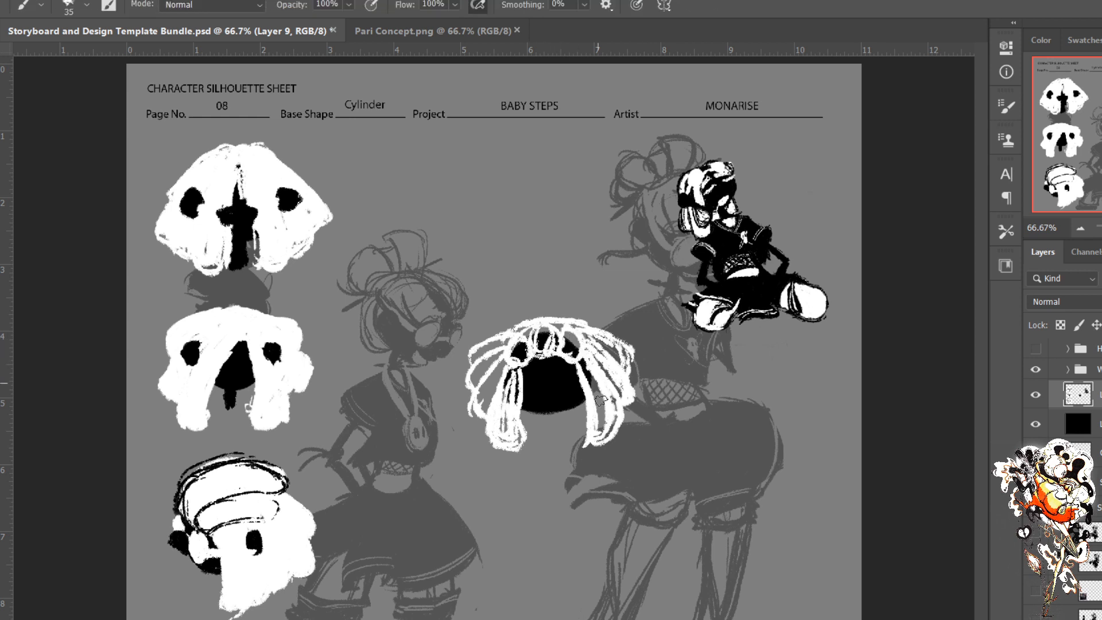
mouse_move(601, 400)
mouse_down()
mouse_move(574, 341)
mouse_move(565, 351)
mouse_move(604, 421)
mouse_move(620, 406)
mouse_move(585, 339)
mouse_move(605, 355)
mouse_move(620, 351)
mouse_move(621, 371)
mouse_move(627, 350)
mouse_move(562, 338)
mouse_up()
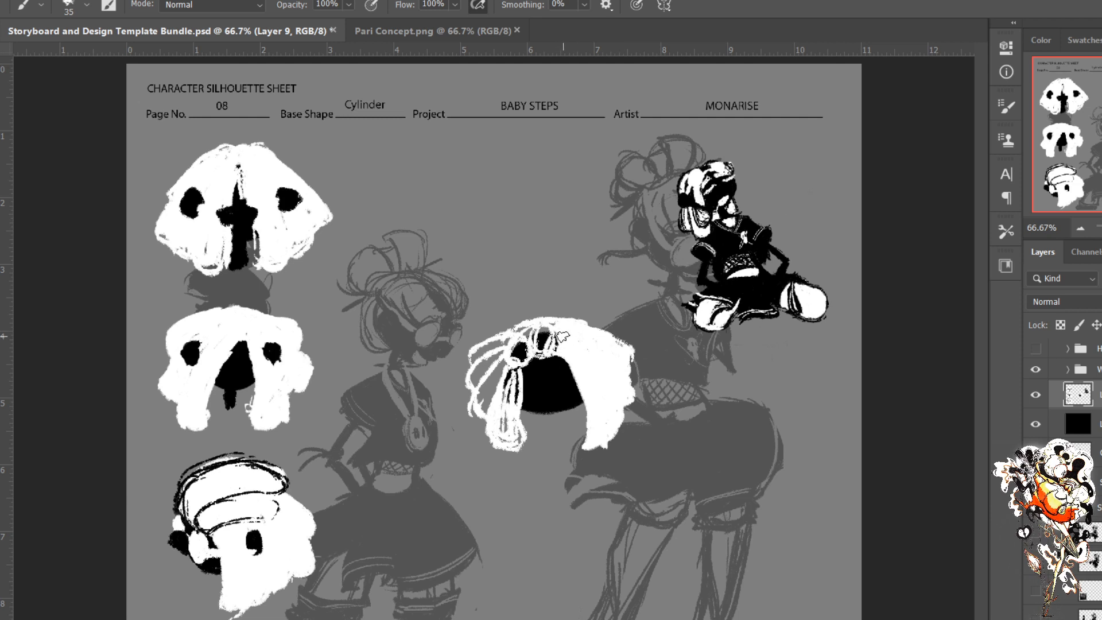
Step: Outline the bumps above the forehead in black with a size 20 brush
key(bracketleft)
key(bracketleft)
key(bracketleft)
drag(583, 322, 576, 363)
mouse_move(555, 322)
mouse_down()
mouse_move(555, 357)
mouse_move(518, 372)
mouse_move(510, 365)
mouse_move(536, 345)
mouse_up()
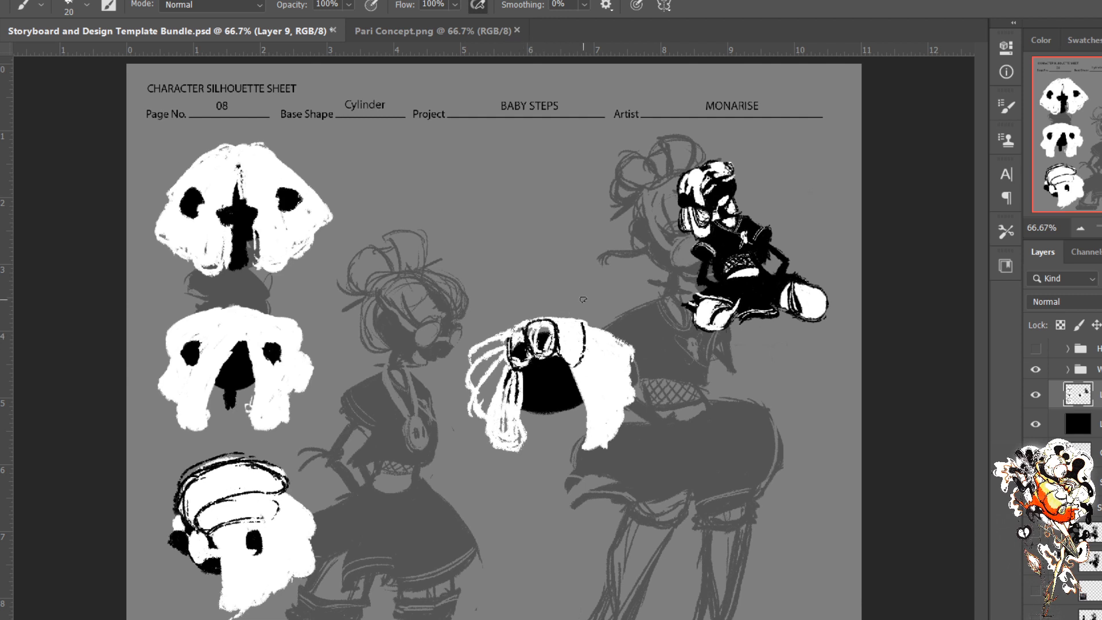
Step: Fill the forehead bumps with white at brush size 35 and the left hair mass at size 50
key(bracketright)
key(bracketright)
key(bracketright)
mouse_move(543, 336)
mouse_down()
mouse_move(534, 347)
mouse_move(544, 350)
mouse_move(518, 341)
mouse_move(538, 326)
mouse_move(526, 356)
mouse_move(529, 325)
mouse_move(511, 338)
mouse_up()
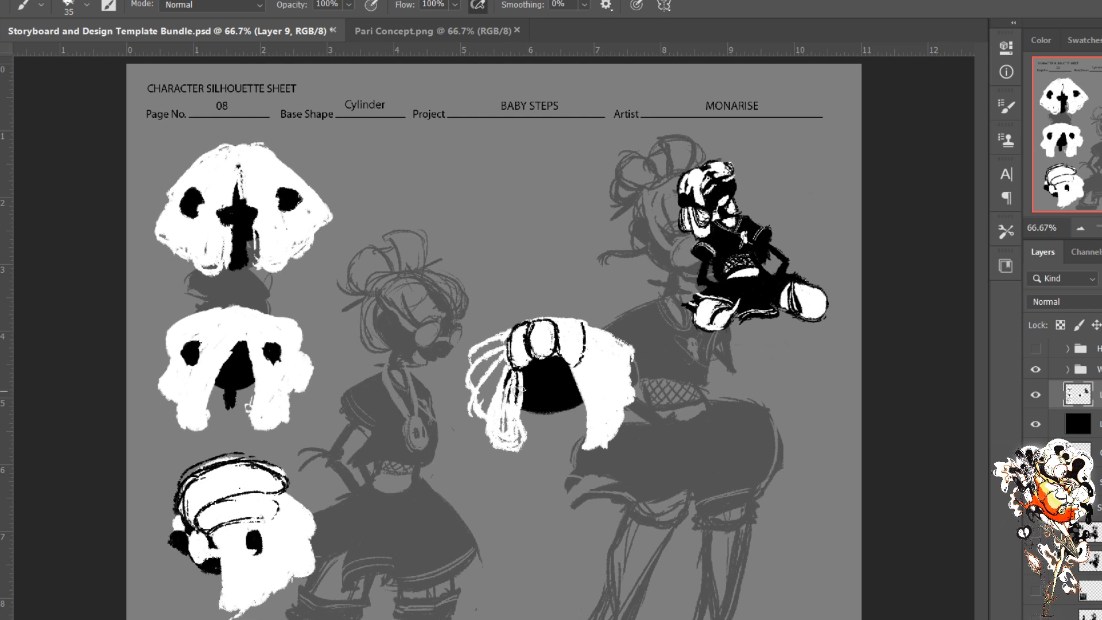
key(bracketright)
key(bracketright)
key(bracketright)
mouse_move(510, 386)
mouse_down()
mouse_move(517, 440)
mouse_move(512, 372)
mouse_move(495, 431)
mouse_up()
mouse_move(499, 353)
mouse_down()
mouse_move(481, 410)
mouse_move(498, 348)
mouse_move(480, 379)
mouse_move(501, 340)
mouse_move(500, 359)
mouse_move(493, 348)
mouse_move(472, 373)
mouse_up()
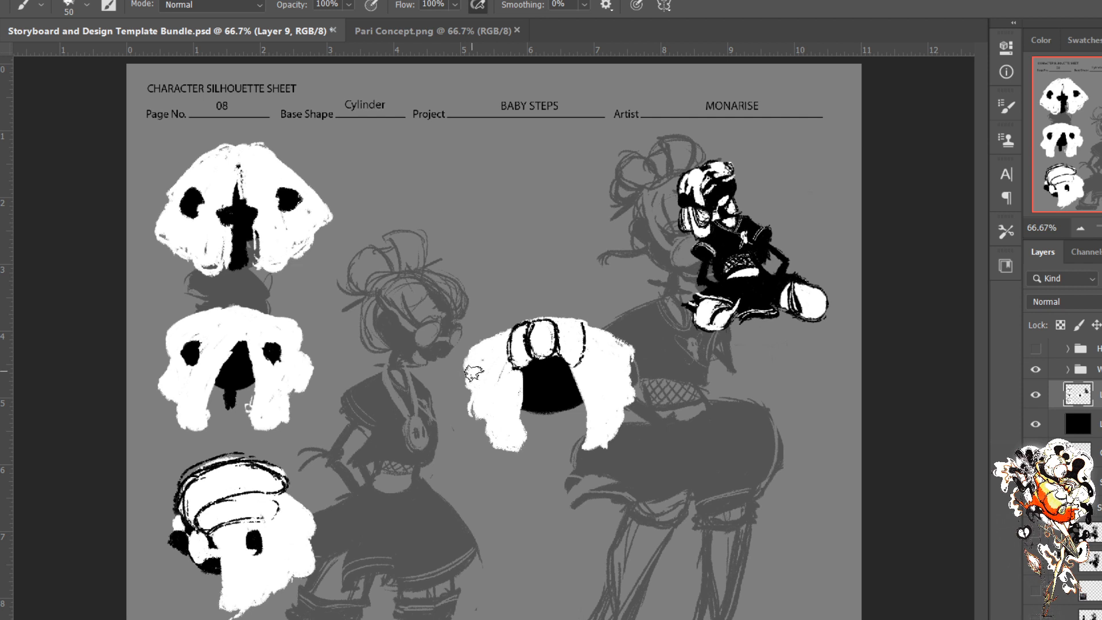
Step: Redraw the black outlines around the tops of the forehead bumps with a size 25 brush
key(bracketleft)
key(bracketleft)
key(bracketleft)
key(bracketleft)
mouse_move(581, 328)
mouse_down()
mouse_move(561, 319)
mouse_move(548, 334)
mouse_move(537, 319)
mouse_up()
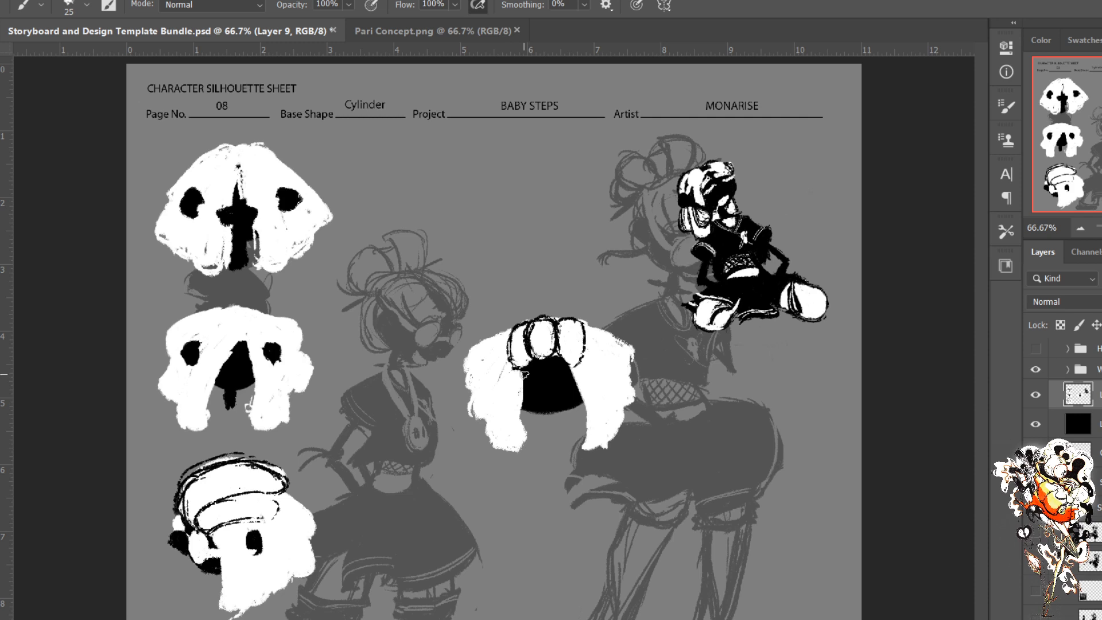
Step: Refine the inner edges of the side hair beside the black face, undoing the unwanted strokes
drag(522, 369, 514, 454)
drag(569, 362, 581, 445)
drag(569, 385, 578, 404)
key(ctrl+z)
key(ctrl+z)
drag(523, 392, 517, 452)
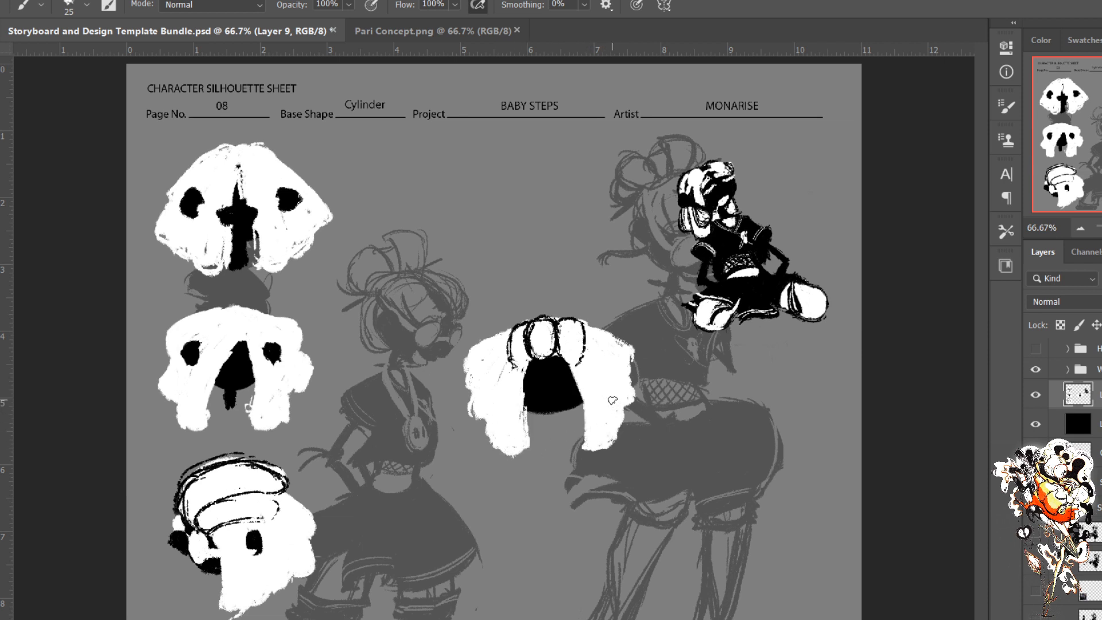
mouse_move(614, 403)
mouse_down()
mouse_move(621, 372)
mouse_move(627, 381)
mouse_move(555, 412)
mouse_move(533, 476)
mouse_up()
key(v)
key(ctrl+z)
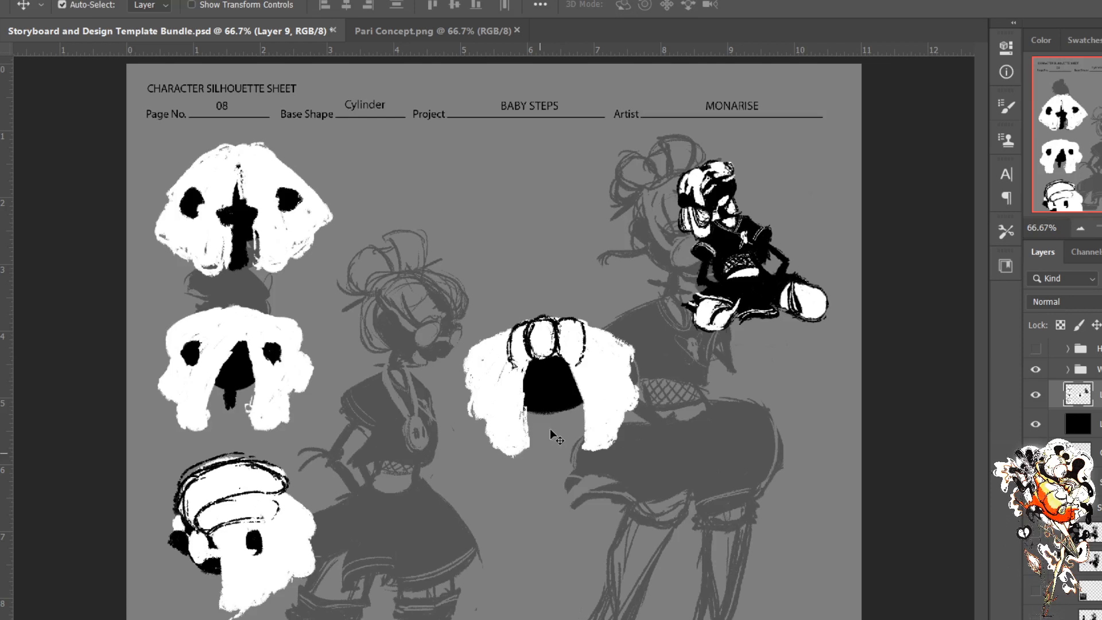
Step: Lasso the new front-facing head and move it beside the profile head in the lower row
key(l)
drag(571, 288, 574, 307)
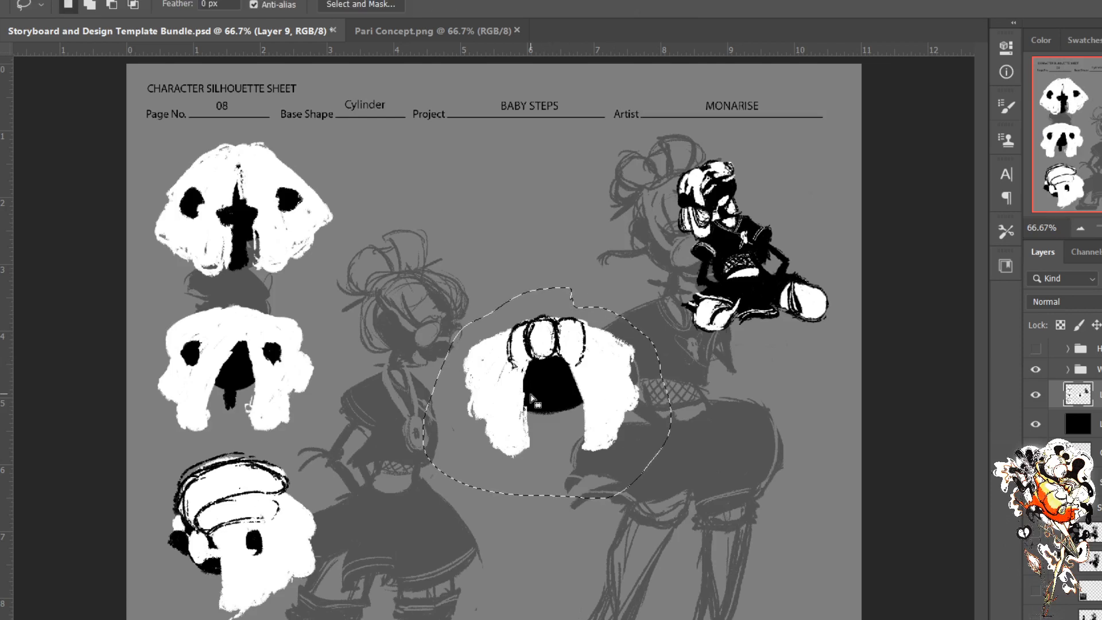
key(v)
mouse_move(550, 388)
mouse_down()
mouse_move(510, 511)
mouse_move(462, 540)
mouse_move(435, 536)
mouse_up()
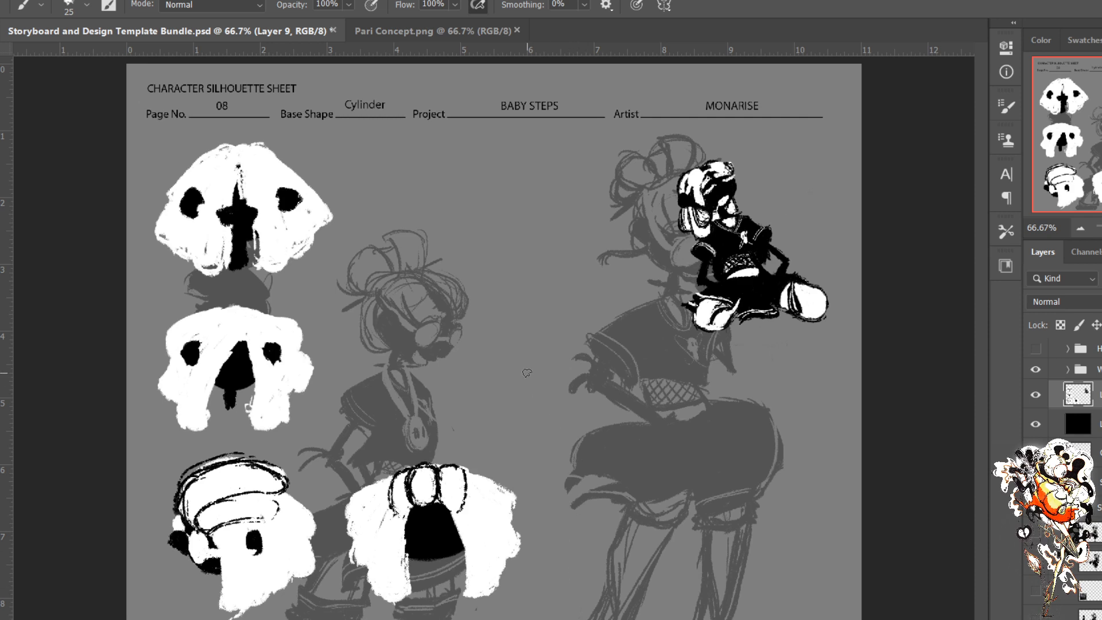
Step: Doodle a round white smiling face with its tongue out and a thumbs-up shape beside the right pose's hips
mouse_move(783, 452)
mouse_down()
mouse_move(741, 461)
mouse_move(772, 475)
mouse_move(774, 510)
mouse_move(759, 481)
mouse_up()
drag(794, 423, 749, 439)
drag(772, 484, 775, 505)
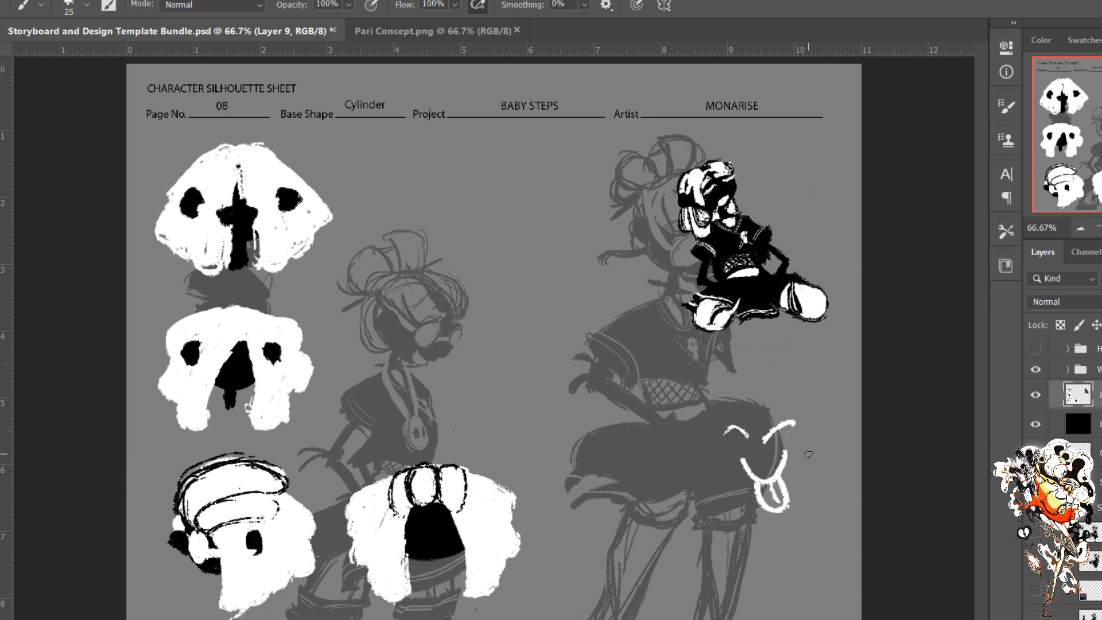
drag(809, 455, 826, 439)
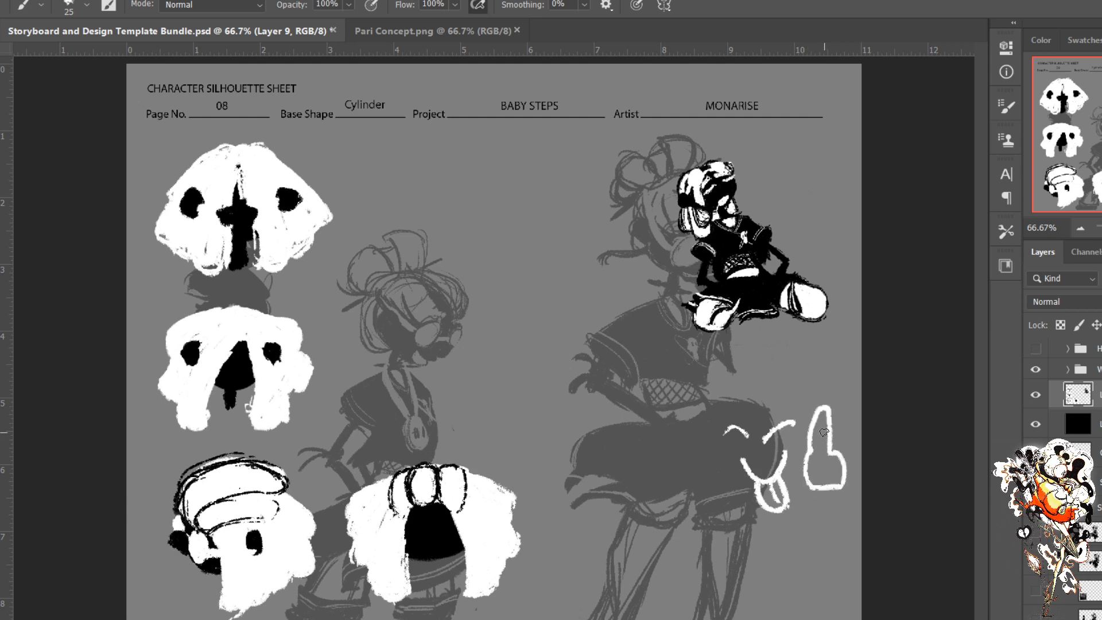
key(ctrl+z)
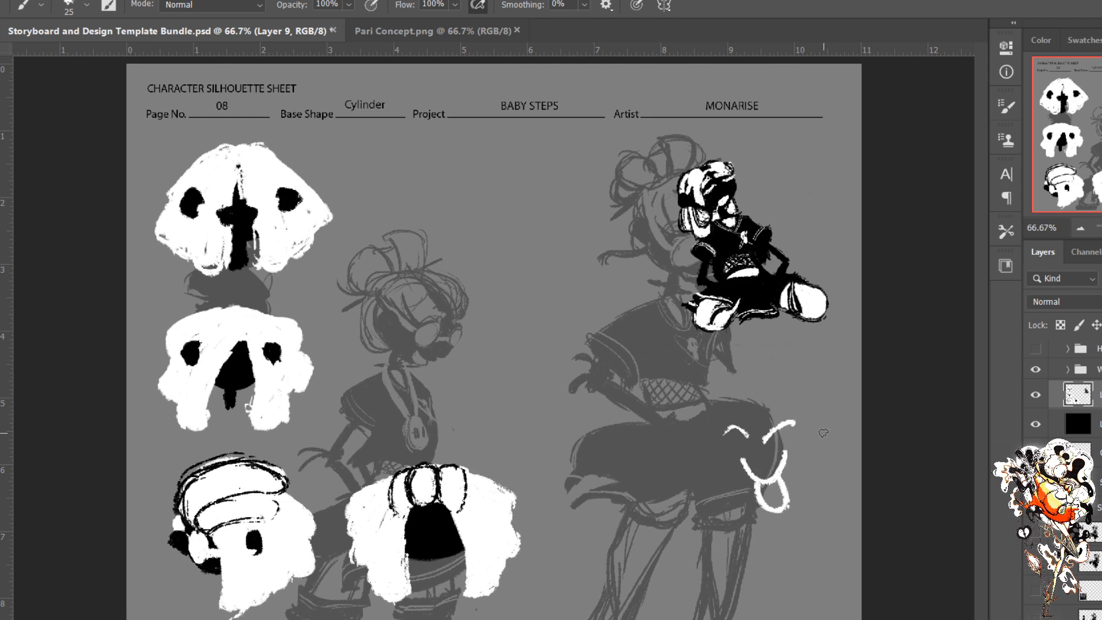
mouse_move(828, 432)
mouse_down()
mouse_move(814, 466)
mouse_move(828, 436)
mouse_move(816, 464)
mouse_move(848, 473)
mouse_move(819, 488)
mouse_up()
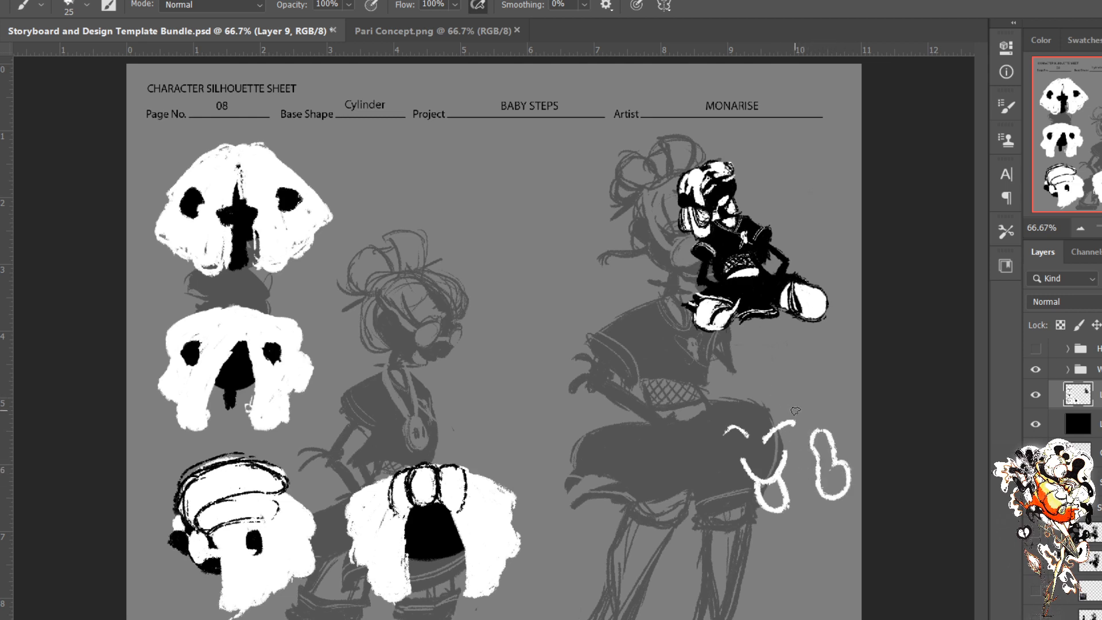
mouse_move(795, 407)
mouse_down()
mouse_move(742, 397)
mouse_move(763, 476)
mouse_up()
key(ctrl+z)
mouse_move(783, 409)
mouse_down()
mouse_move(726, 471)
mouse_move(759, 418)
mouse_move(780, 409)
mouse_move(755, 478)
mouse_up()
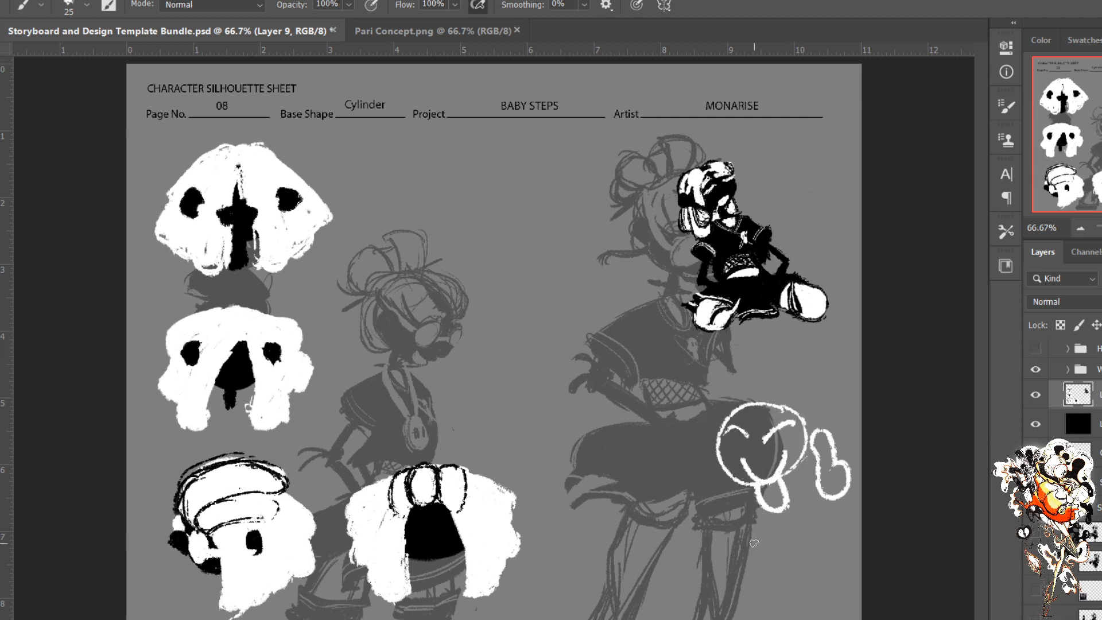
Step: Hand-letter "YEAH!" in white below the doodled face and add a centre line to its tongue
mouse_move(756, 544)
mouse_down()
mouse_move(736, 546)
mouse_move(774, 563)
mouse_up()
drag(759, 555, 798, 561)
drag(780, 555, 806, 558)
drag(821, 560, 813, 534)
drag(805, 550, 843, 538)
click(839, 552)
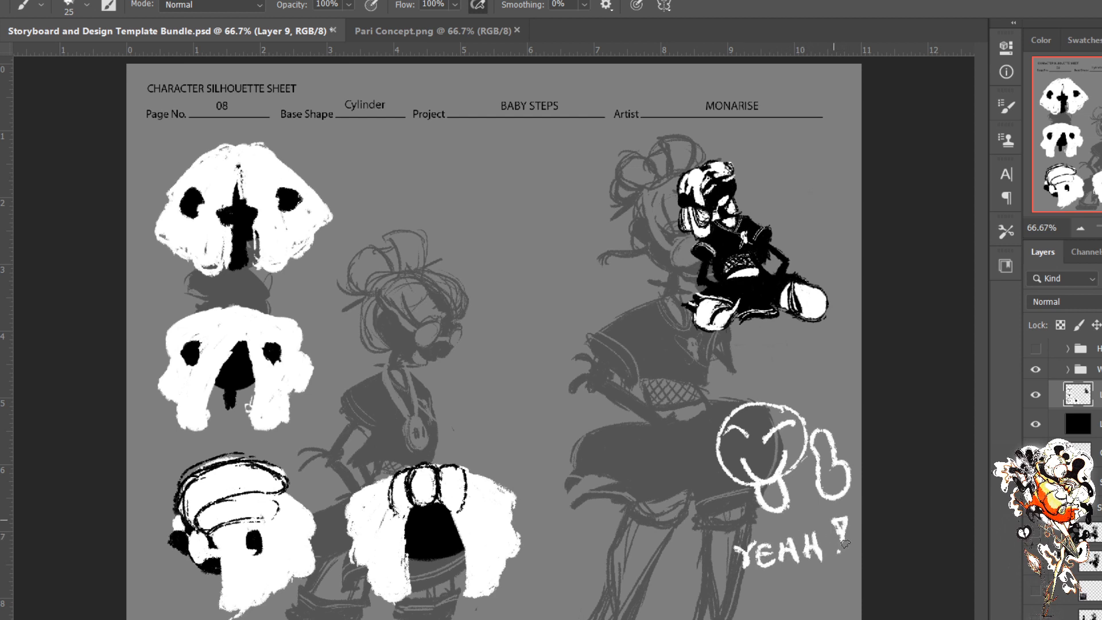
drag(770, 487, 773, 500)
Step: Erase the whole smiley doodle and its lettering with a size 175 eraser
key(e)
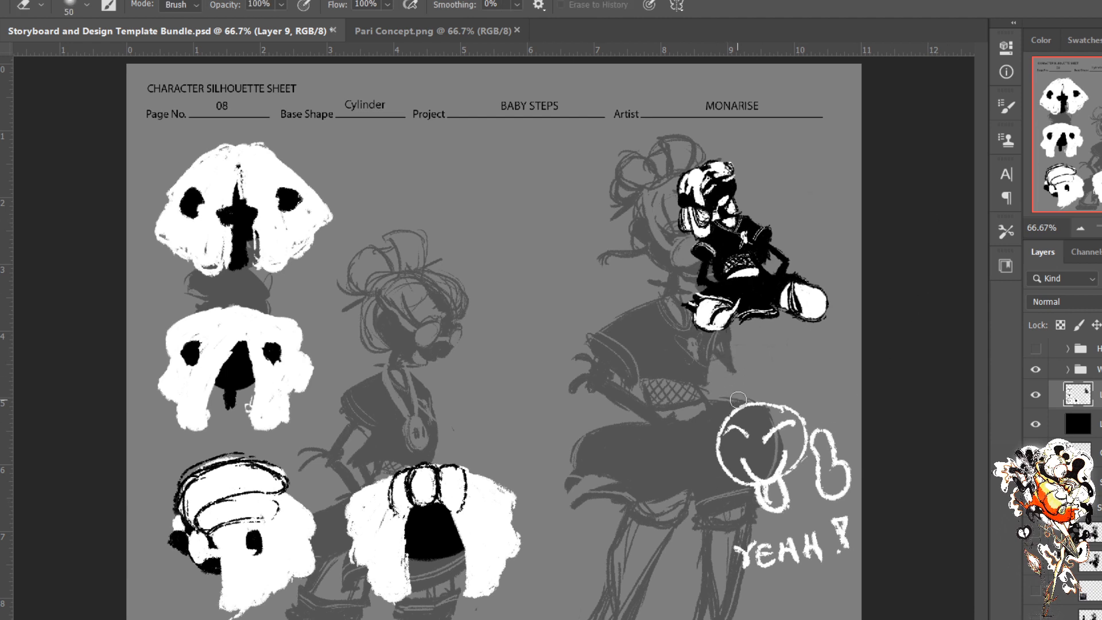
key(bracketright)
key(bracketright)
key(bracketright)
key(bracketright)
key(bracketright)
key(bracketright)
key(bracketright)
key(bracketright)
mouse_move(739, 404)
mouse_down()
mouse_move(728, 542)
mouse_move(753, 571)
mouse_move(806, 437)
mouse_move(850, 434)
mouse_up()
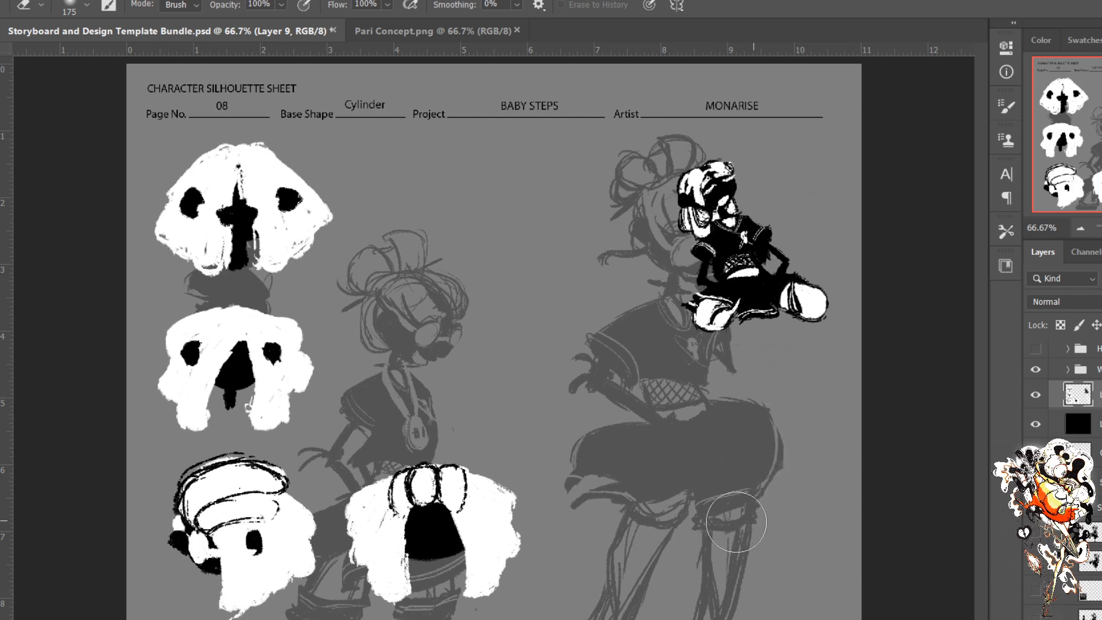
Step: Paint another solid black round head between the two poses, with a slight bulge on its right side
key(b)
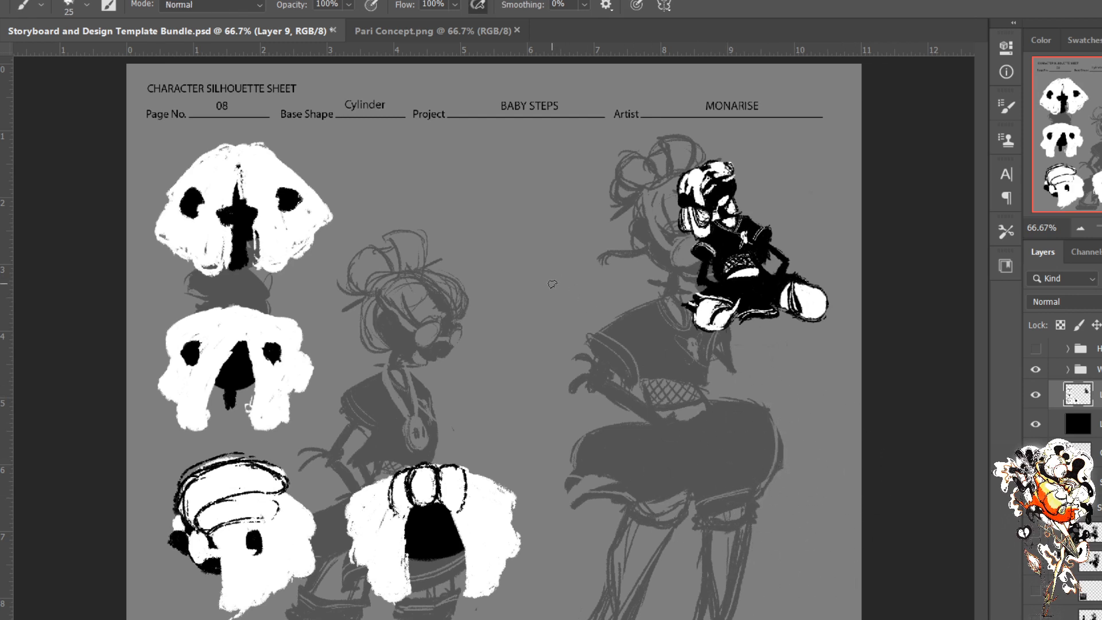
mouse_move(533, 278)
mouse_down()
mouse_move(497, 295)
mouse_move(551, 324)
mouse_move(563, 300)
mouse_move(497, 266)
mouse_move(508, 252)
mouse_move(535, 271)
mouse_move(545, 263)
mouse_move(518, 284)
mouse_move(519, 265)
mouse_move(522, 297)
mouse_move(532, 288)
mouse_move(540, 314)
mouse_move(556, 291)
mouse_move(545, 314)
mouse_move(556, 308)
mouse_move(510, 294)
mouse_move(503, 310)
mouse_move(532, 323)
mouse_move(540, 299)
mouse_move(506, 278)
mouse_move(496, 287)
mouse_move(496, 319)
mouse_move(539, 320)
mouse_move(561, 265)
mouse_move(527, 309)
mouse_up()
key(bracketright)
key(bracketright)
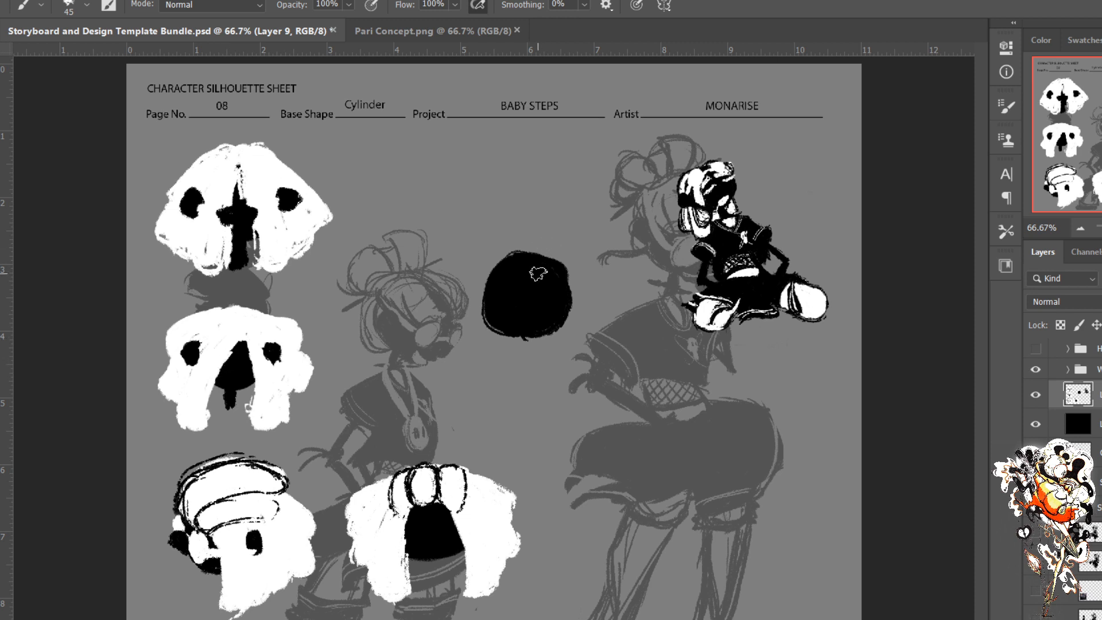
drag(539, 270, 569, 304)
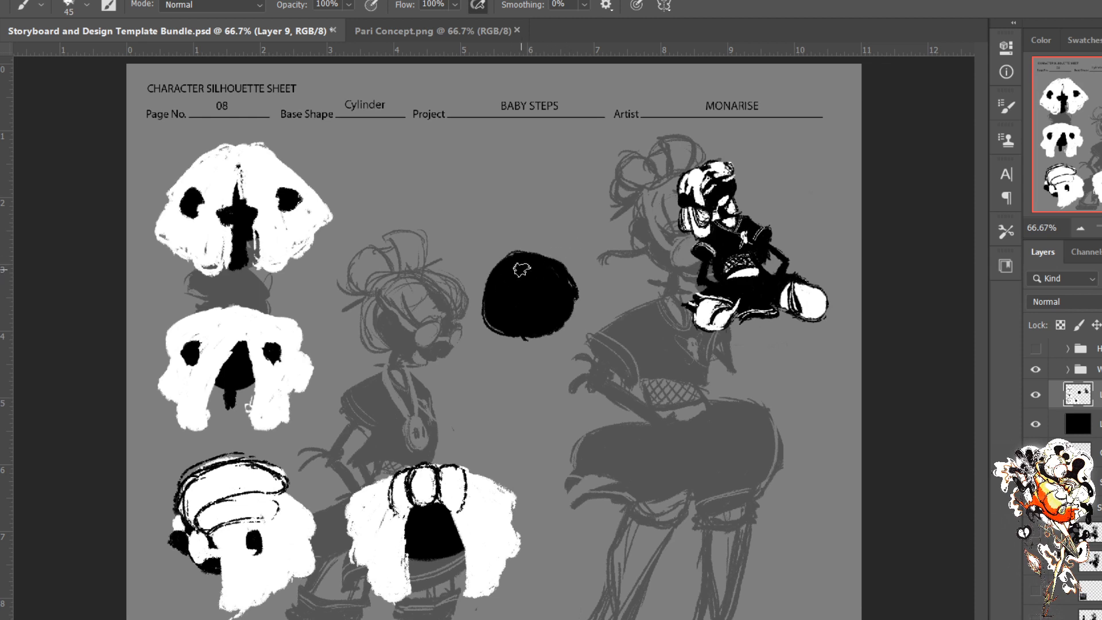
Step: Outline two long white hair locks parting from the crown of the black round head between the poses
drag(544, 337, 542, 364)
mouse_move(515, 259)
mouse_down()
mouse_move(532, 307)
mouse_move(534, 368)
mouse_up()
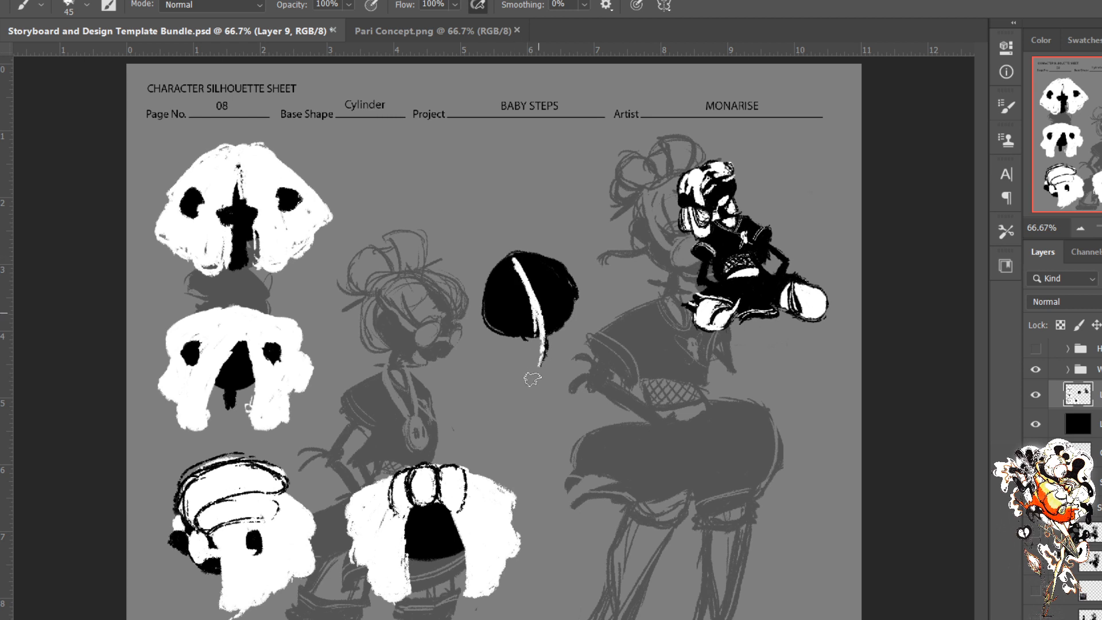
drag(529, 295, 538, 370)
mouse_move(520, 257)
mouse_down()
mouse_move(548, 290)
mouse_move(561, 355)
mouse_up()
mouse_move(540, 285)
mouse_down()
mouse_move(562, 344)
mouse_move(535, 363)
mouse_up()
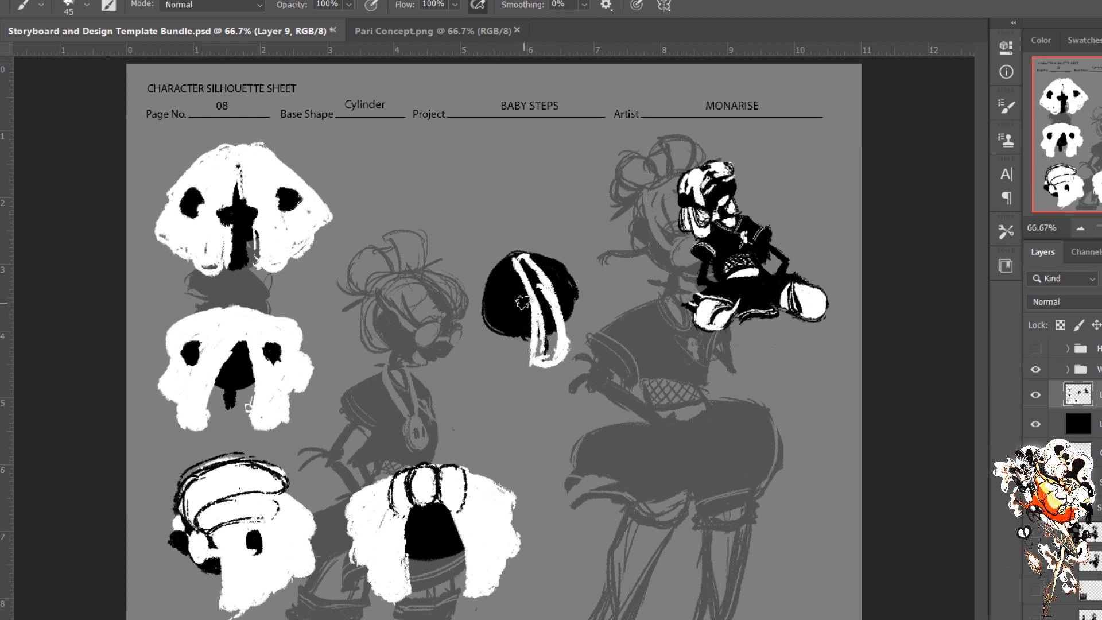
drag(518, 270, 481, 303)
mouse_move(520, 269)
mouse_down()
mouse_move(459, 347)
mouse_move(454, 303)
mouse_move(460, 323)
mouse_move(515, 257)
mouse_up()
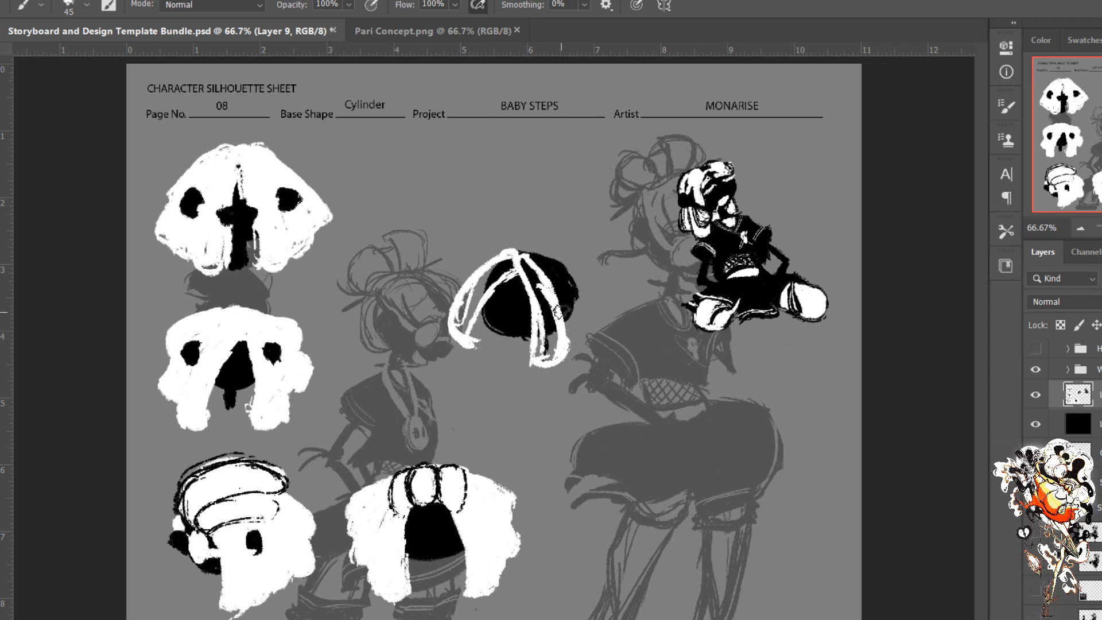
Step: Add outer locks, a rounded crown and a longer left lock in white strokes around the same head
mouse_move(564, 310)
mouse_down()
mouse_move(559, 362)
mouse_move(543, 372)
mouse_move(568, 350)
mouse_up()
mouse_move(559, 275)
mouse_down()
mouse_move(588, 325)
mouse_move(594, 313)
mouse_move(591, 327)
mouse_move(523, 258)
mouse_move(582, 284)
mouse_move(587, 318)
mouse_up()
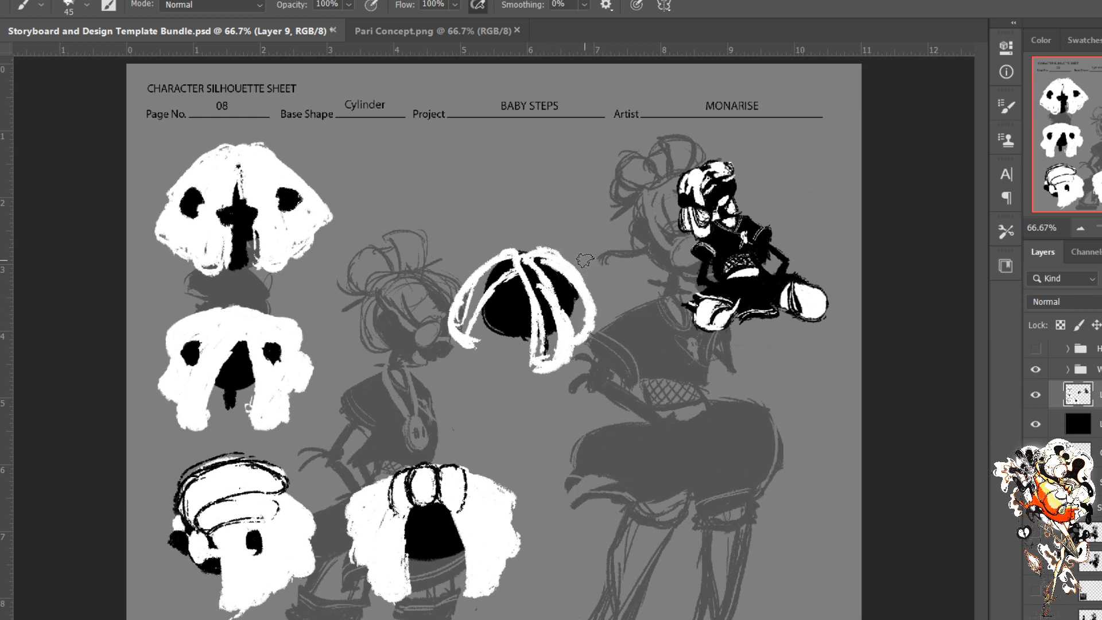
drag(551, 246, 599, 290)
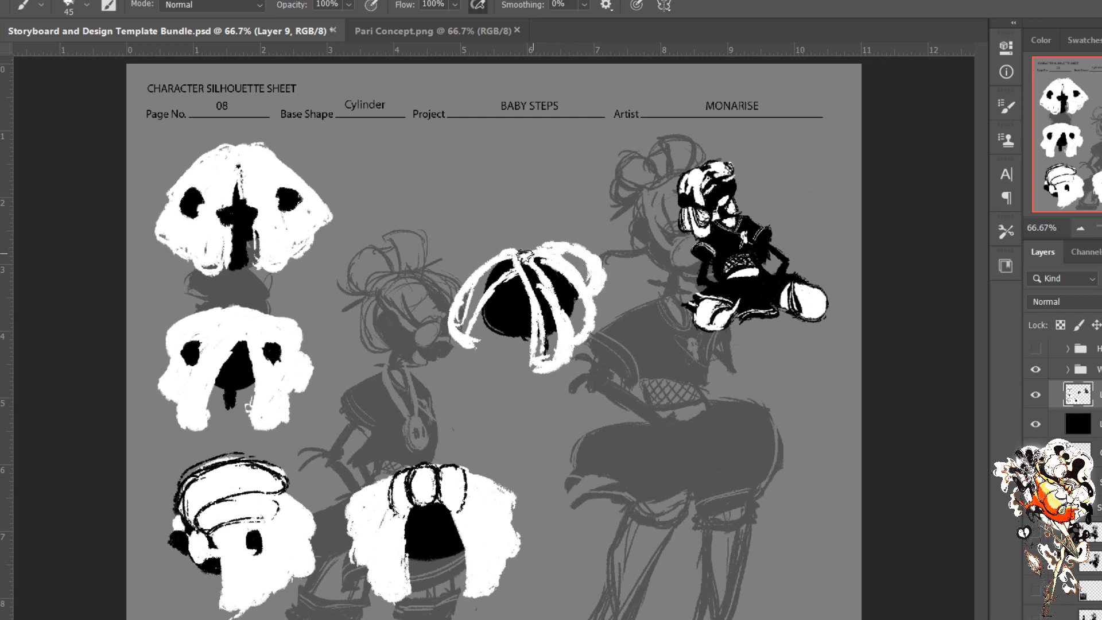
mouse_move(556, 246)
mouse_down()
mouse_move(507, 252)
mouse_move(544, 260)
mouse_move(513, 264)
mouse_move(546, 245)
mouse_move(475, 249)
mouse_move(518, 245)
mouse_move(442, 287)
mouse_move(480, 262)
mouse_move(477, 287)
mouse_up()
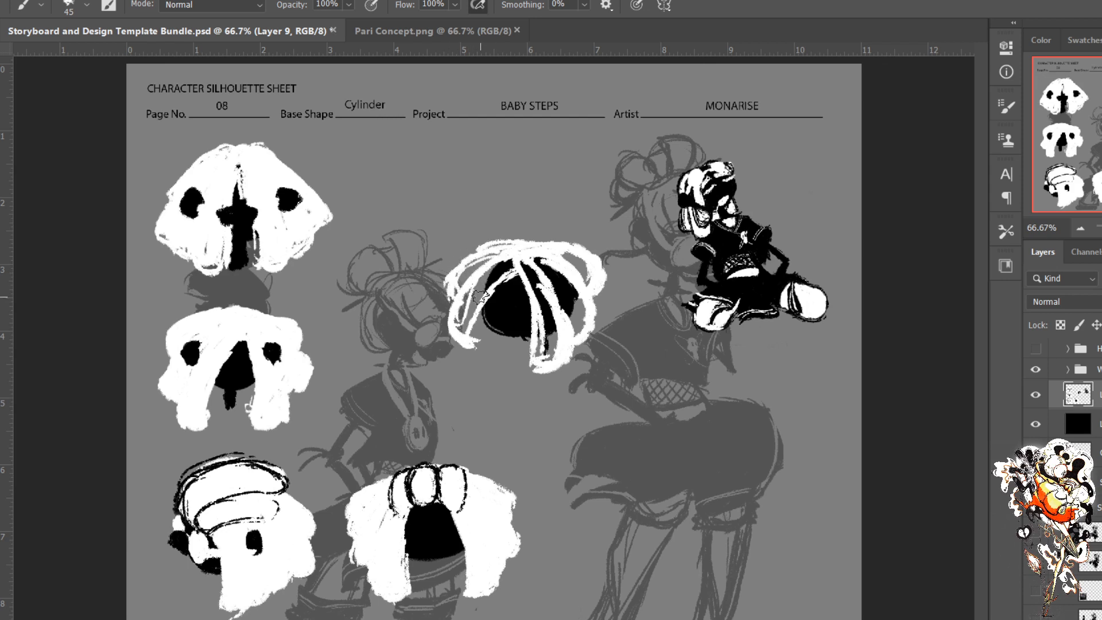
key(ctrl+z)
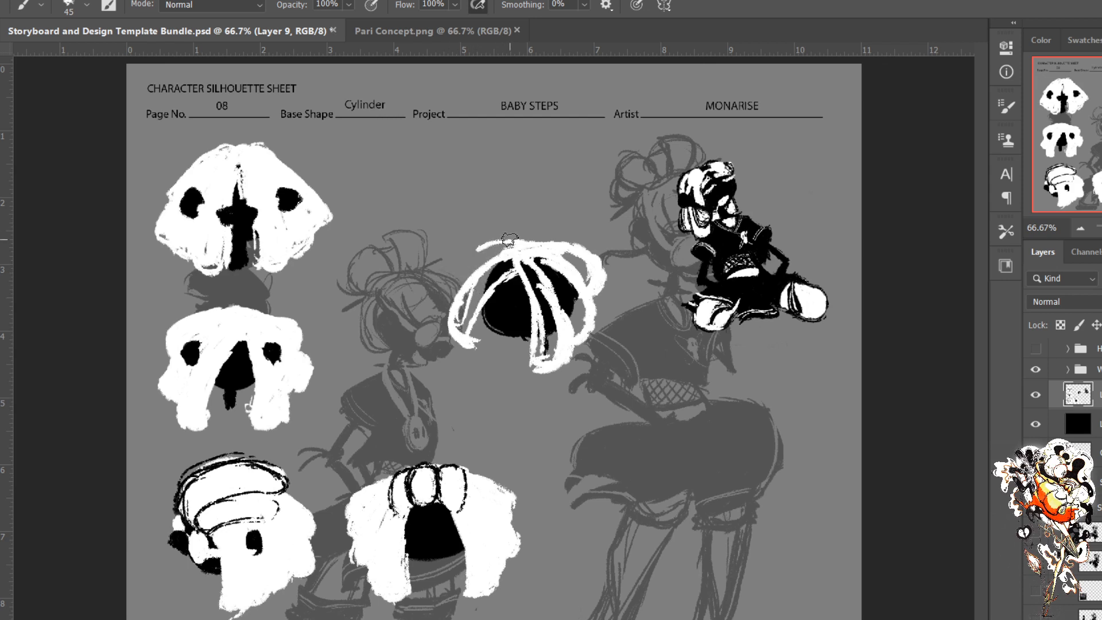
mouse_move(510, 242)
mouse_down()
mouse_move(472, 264)
mouse_move(462, 300)
mouse_move(462, 287)
mouse_move(547, 240)
mouse_up()
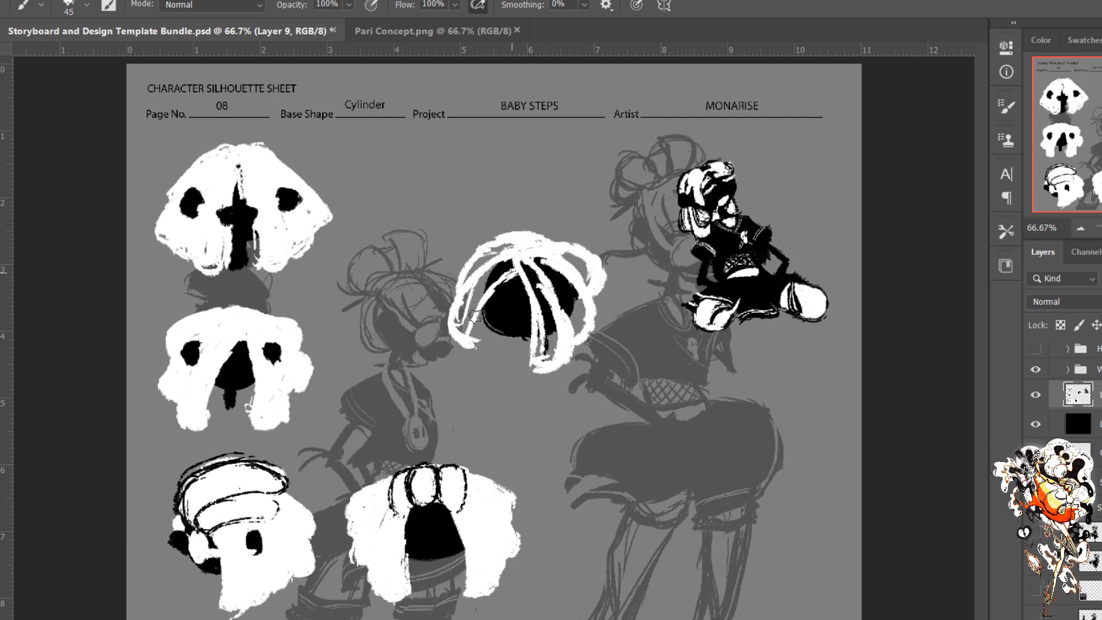
mouse_move(509, 276)
mouse_down()
mouse_move(473, 343)
mouse_move(486, 343)
mouse_move(480, 335)
mouse_move(466, 367)
mouse_move(454, 351)
mouse_up()
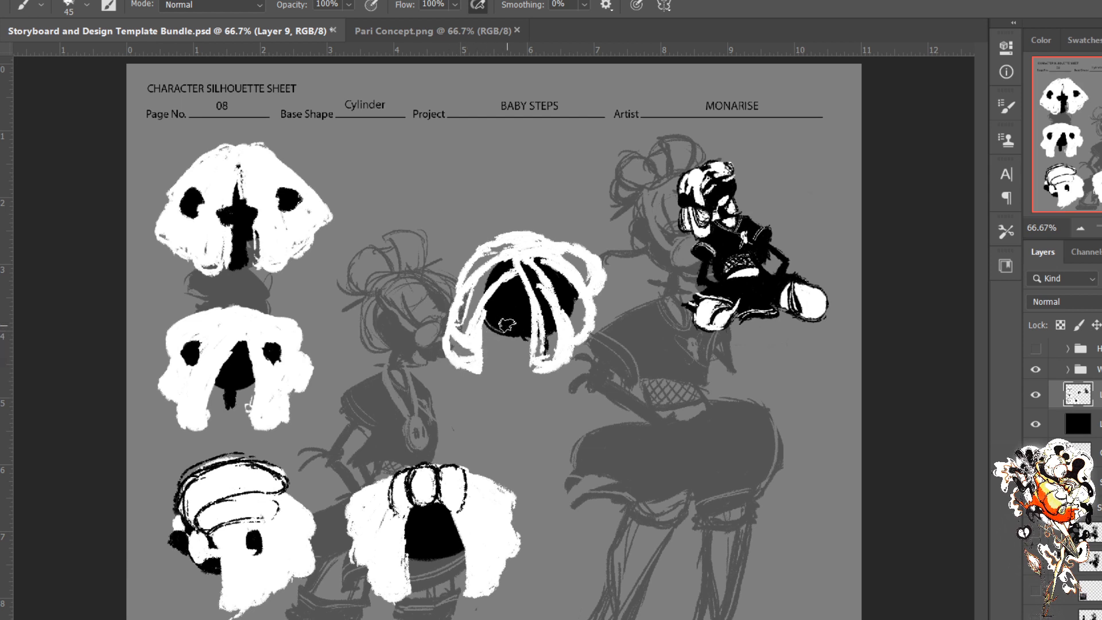
Step: Lasso the new head with its hair outline and move it down-left, directly above the head with three bangs
key(l)
mouse_move(532, 211)
mouse_down()
mouse_move(395, 306)
mouse_move(497, 407)
mouse_move(623, 365)
mouse_move(620, 234)
mouse_move(524, 204)
mouse_up()
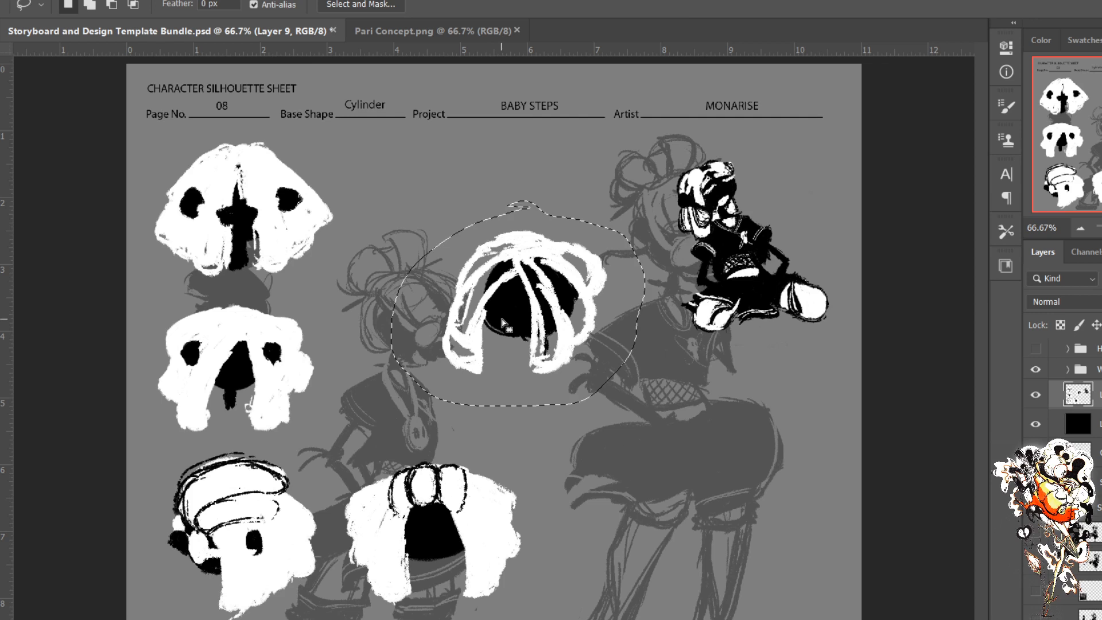
key(v)
drag(502, 323, 434, 379)
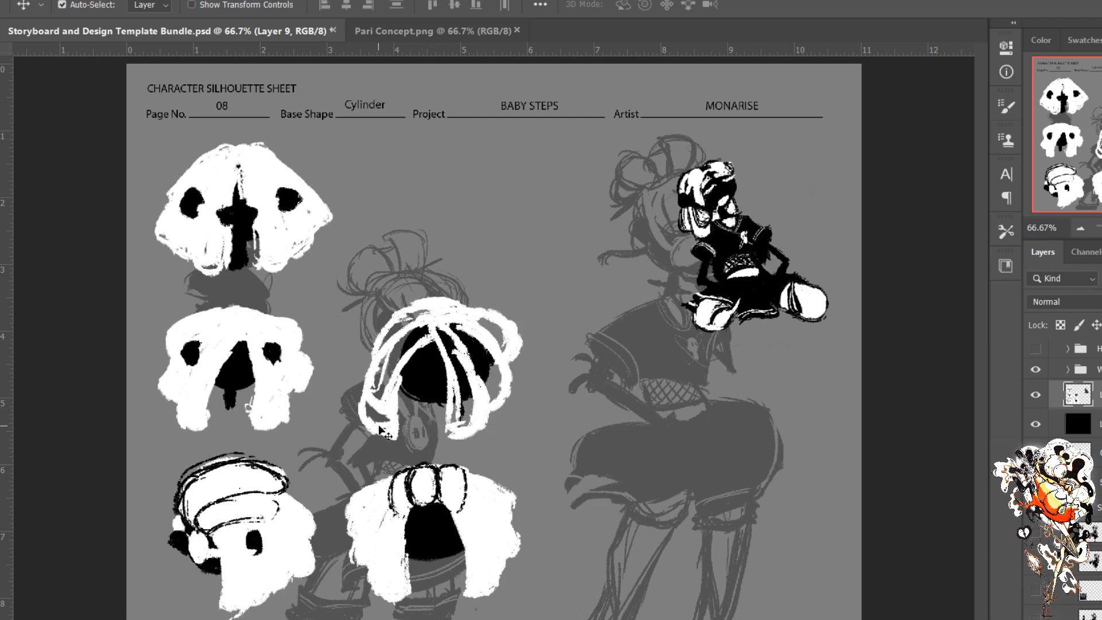
Step: Fill the moved head's hair outlines with solid white, leaving a pointed black face opening between the locks
key(b)
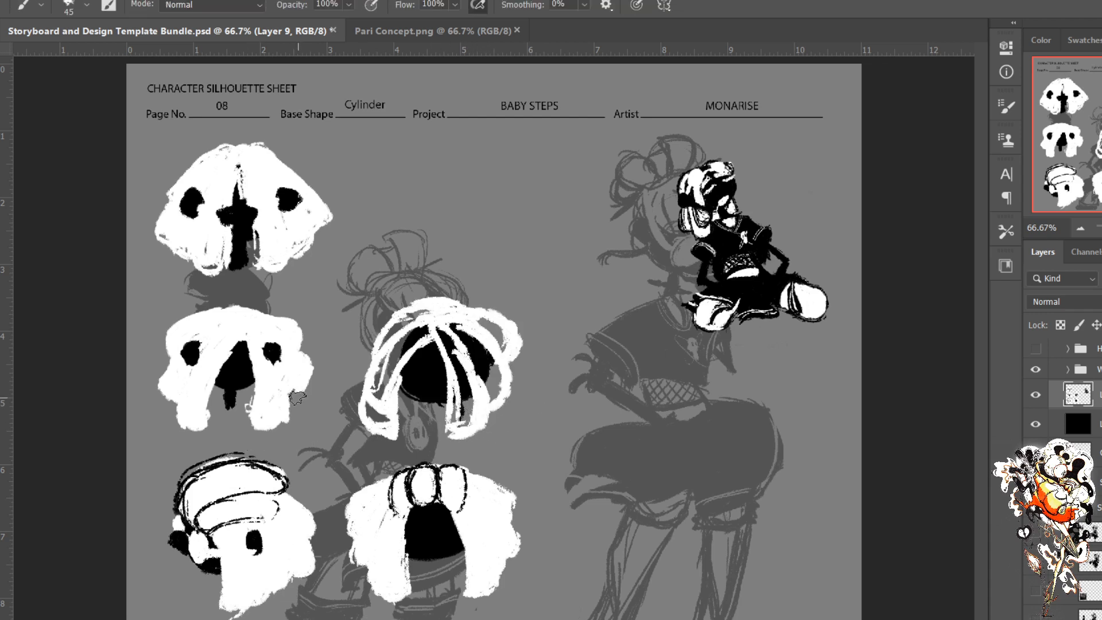
mouse_move(508, 330)
mouse_down()
mouse_move(445, 313)
mouse_move(414, 329)
mouse_move(383, 403)
mouse_move(394, 386)
mouse_move(391, 418)
mouse_move(379, 425)
mouse_move(369, 396)
mouse_move(401, 344)
mouse_up()
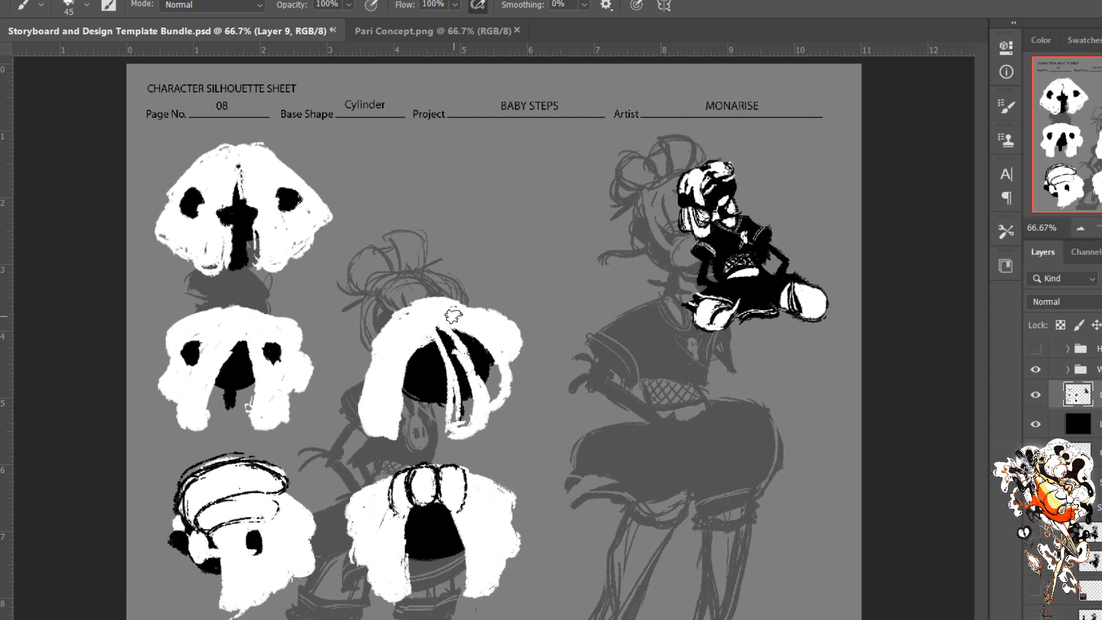
mouse_move(431, 334)
mouse_down()
mouse_move(464, 417)
mouse_move(452, 363)
mouse_move(455, 407)
mouse_move(471, 424)
mouse_move(473, 380)
mouse_move(467, 428)
mouse_move(450, 360)
mouse_move(461, 398)
mouse_up()
mouse_move(423, 330)
mouse_down()
mouse_move(455, 440)
mouse_move(458, 424)
mouse_up()
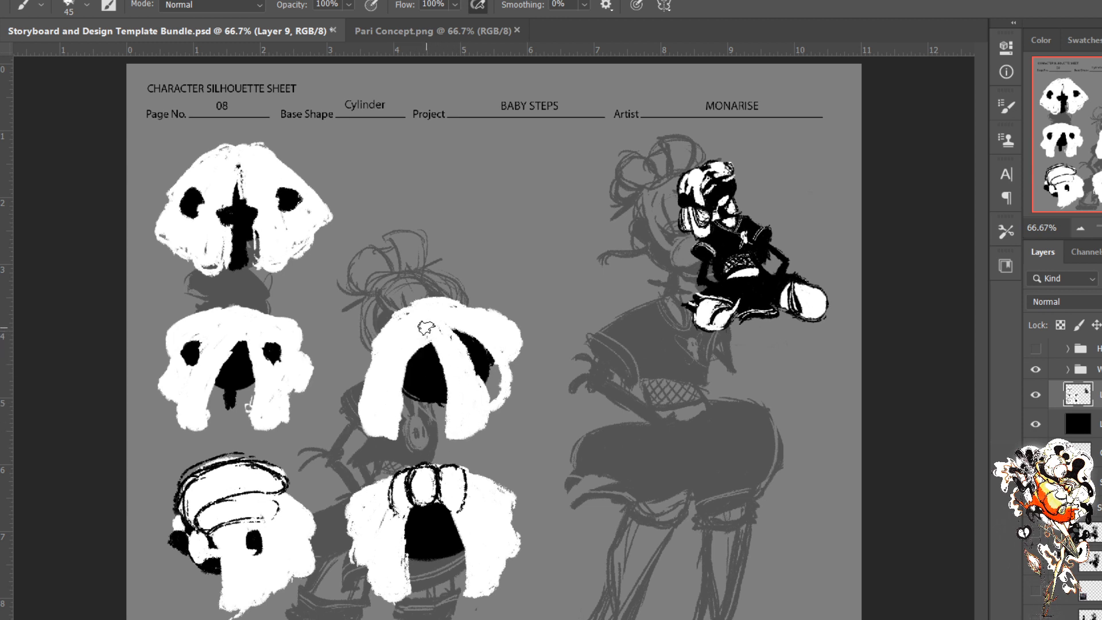
drag(422, 326, 439, 373)
mouse_move(478, 354)
mouse_down()
mouse_move(480, 399)
mouse_move(482, 343)
mouse_up()
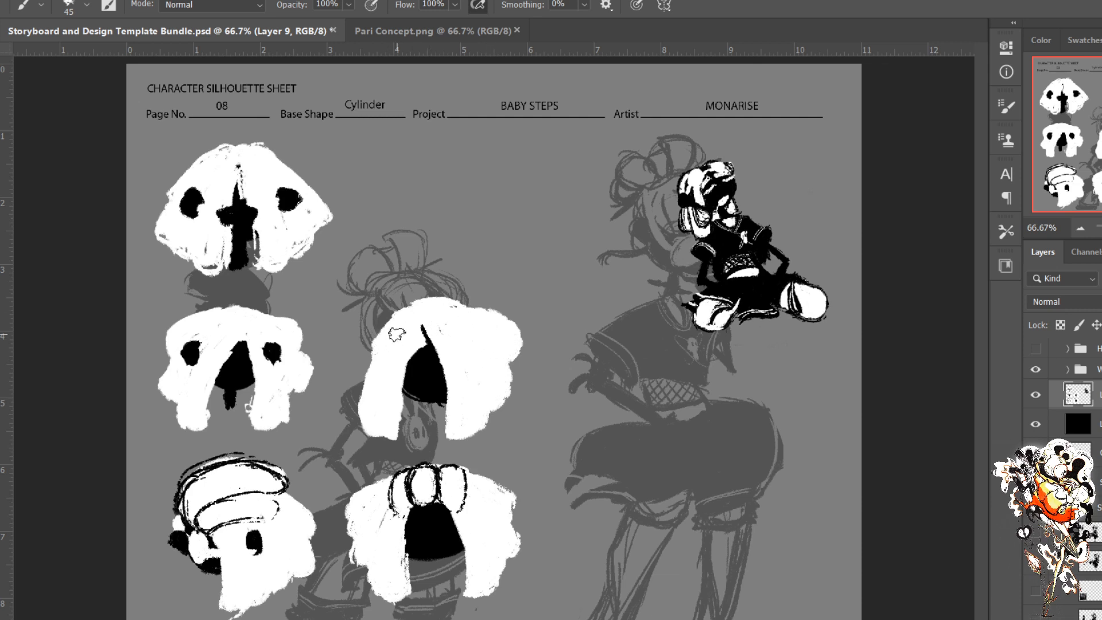
drag(397, 334, 373, 364)
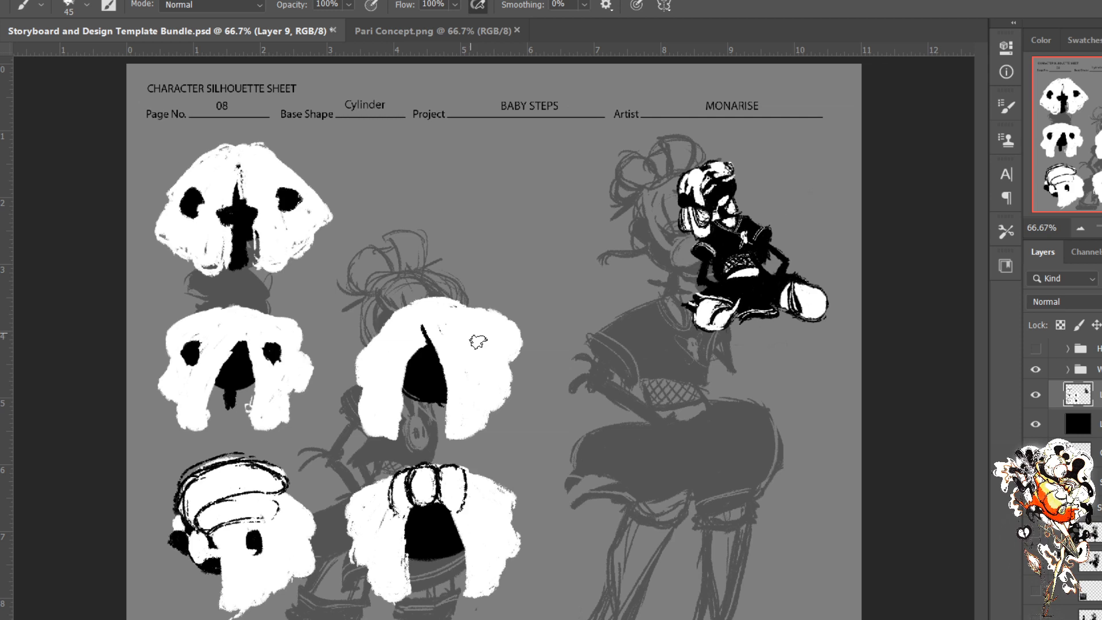
drag(450, 365, 448, 435)
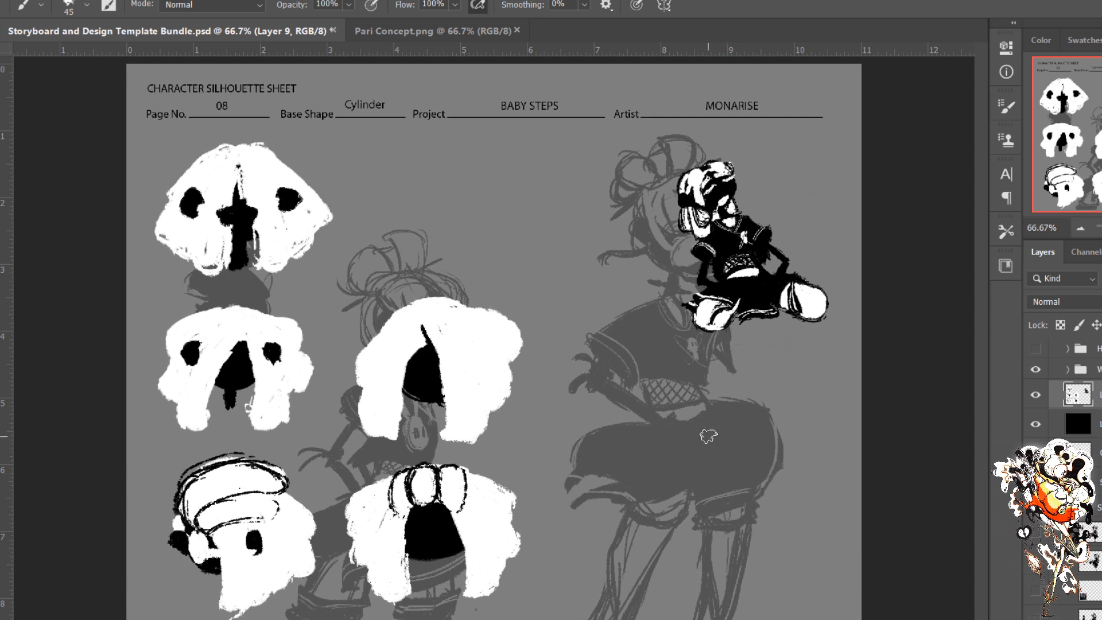
Step: Paint a black head over the right pose's hips with a thick white left lock and looping right locks
mouse_move(703, 430)
mouse_down()
mouse_move(713, 473)
mouse_move(729, 439)
mouse_move(685, 462)
mouse_move(727, 456)
mouse_move(711, 467)
mouse_move(712, 437)
mouse_move(698, 477)
mouse_move(725, 472)
mouse_move(687, 437)
mouse_move(670, 456)
mouse_move(715, 442)
mouse_move(685, 466)
mouse_move(711, 468)
mouse_move(676, 489)
mouse_move(674, 445)
mouse_move(693, 468)
mouse_move(693, 432)
mouse_move(676, 406)
mouse_move(684, 429)
mouse_move(663, 437)
mouse_move(680, 409)
mouse_move(668, 416)
mouse_move(667, 498)
mouse_move(653, 494)
mouse_move(668, 423)
mouse_move(636, 488)
mouse_up()
mouse_move(662, 419)
mouse_down()
mouse_move(634, 479)
mouse_move(642, 496)
mouse_up()
mouse_move(669, 434)
mouse_down()
mouse_move(662, 428)
mouse_move(681, 431)
mouse_move(667, 428)
mouse_move(675, 418)
mouse_move(690, 434)
mouse_move(666, 422)
mouse_move(677, 416)
mouse_move(649, 470)
mouse_move(646, 453)
mouse_move(644, 514)
mouse_move(639, 468)
mouse_move(648, 511)
mouse_move(658, 510)
mouse_up()
mouse_move(703, 434)
mouse_down()
mouse_move(699, 449)
mouse_move(731, 495)
mouse_move(730, 525)
mouse_up()
mouse_move(708, 474)
mouse_down()
mouse_move(708, 458)
mouse_move(736, 506)
mouse_move(723, 492)
mouse_up()
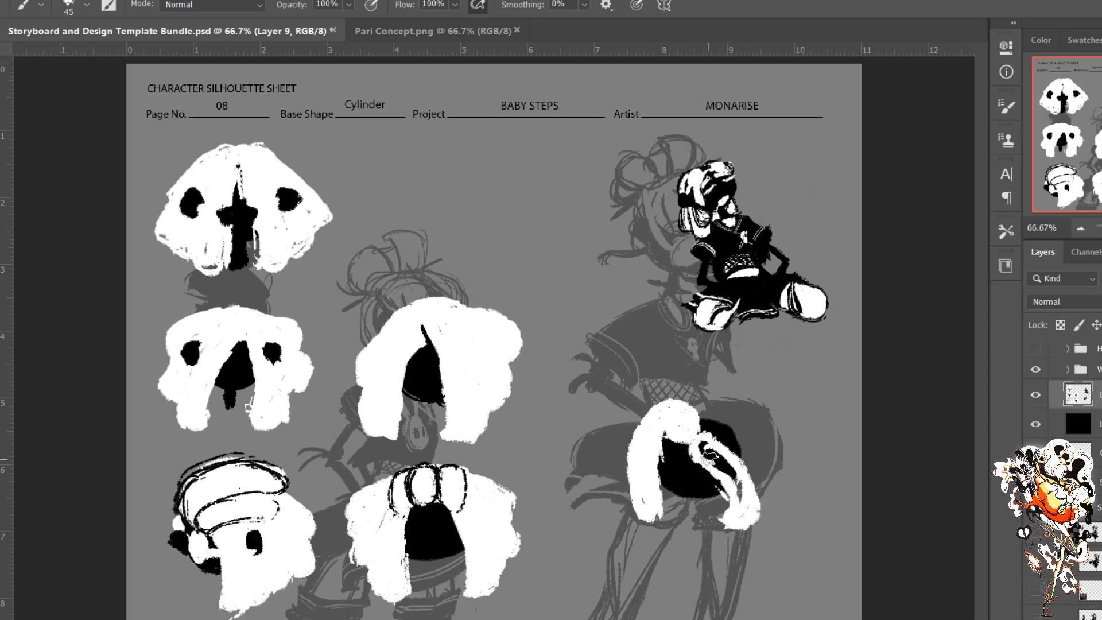
mouse_move(704, 428)
mouse_down()
mouse_move(750, 470)
mouse_move(744, 433)
mouse_move(746, 491)
mouse_up()
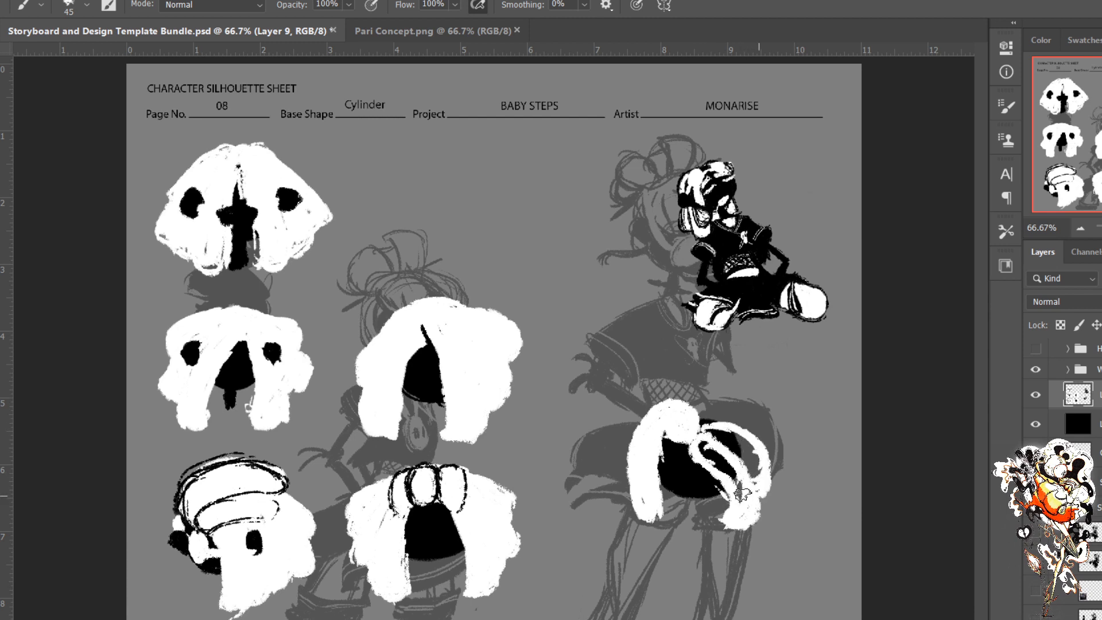
mouse_move(718, 414)
mouse_down()
mouse_move(734, 422)
mouse_move(692, 423)
mouse_move(683, 409)
mouse_move(652, 419)
mouse_move(608, 474)
mouse_move(622, 486)
mouse_move(613, 445)
mouse_move(646, 419)
mouse_up()
Step: Trim the left lock of the head over the right pose's hips with a smaller eraser
key(e)
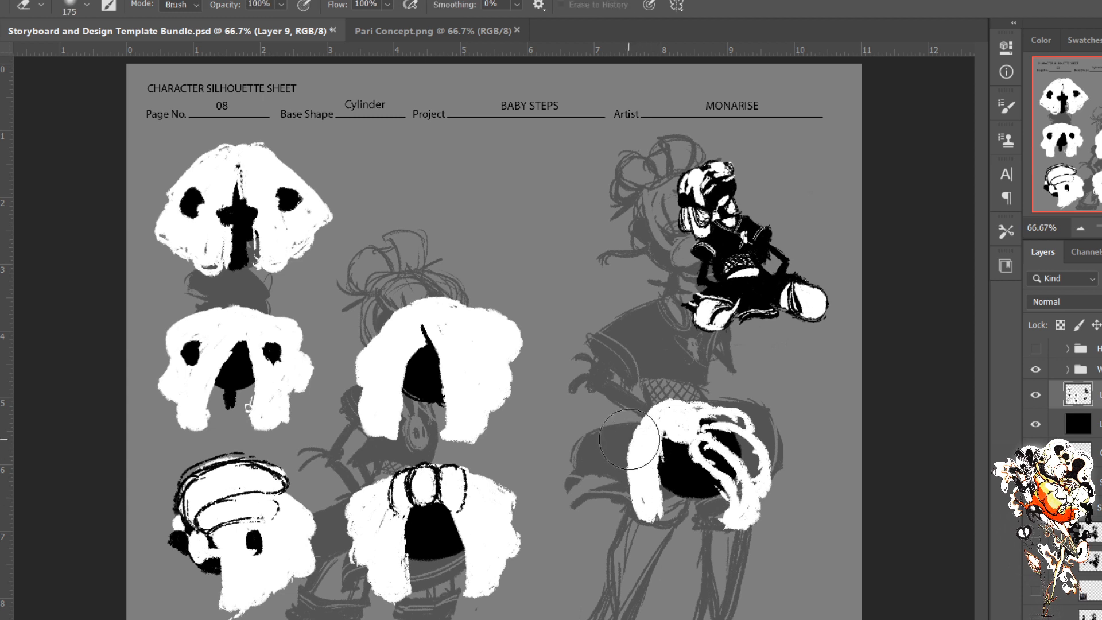
key(bracketleft)
key(bracketleft)
key(bracketleft)
key(bracketleft)
mouse_move(635, 408)
mouse_down()
mouse_move(652, 536)
mouse_move(665, 522)
mouse_move(624, 496)
mouse_move(649, 520)
mouse_up()
key(bracketleft)
key(bracketleft)
key(bracketleft)
Step: Repaint the left lock wider with a rounded end and fill the whole hair as a solid white mass
key(b)
drag(657, 434, 632, 511)
drag(650, 462, 642, 505)
mouse_move(677, 438)
mouse_down()
mouse_move(641, 483)
mouse_move(656, 498)
mouse_move(649, 515)
mouse_move(658, 509)
mouse_move(637, 467)
mouse_up()
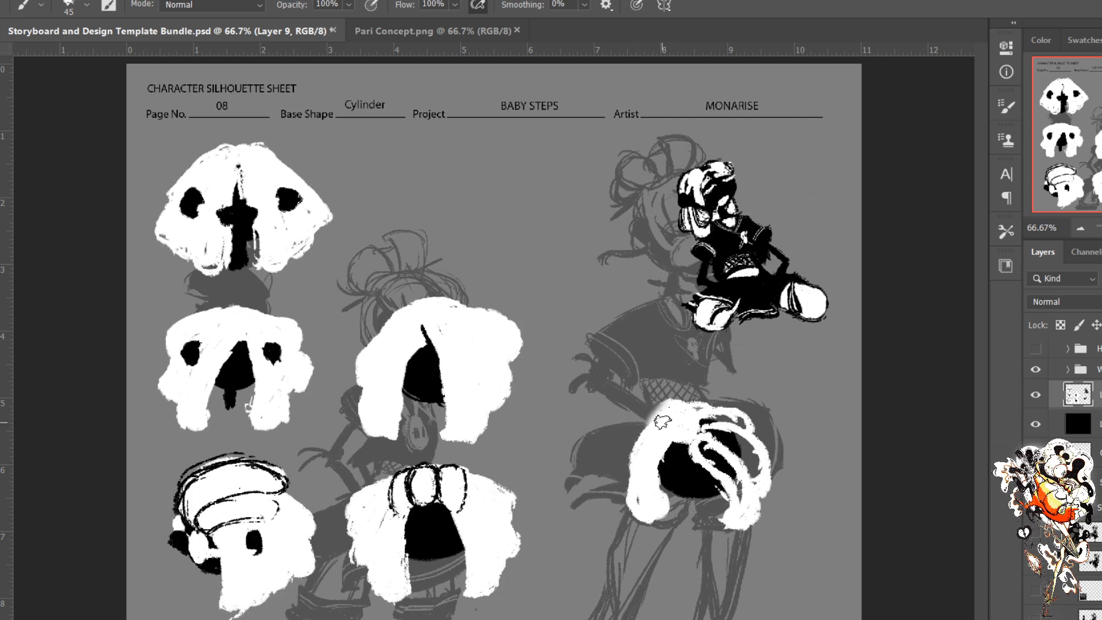
mouse_move(661, 419)
mouse_down()
mouse_move(634, 496)
mouse_move(644, 427)
mouse_move(670, 415)
mouse_move(610, 477)
mouse_up()
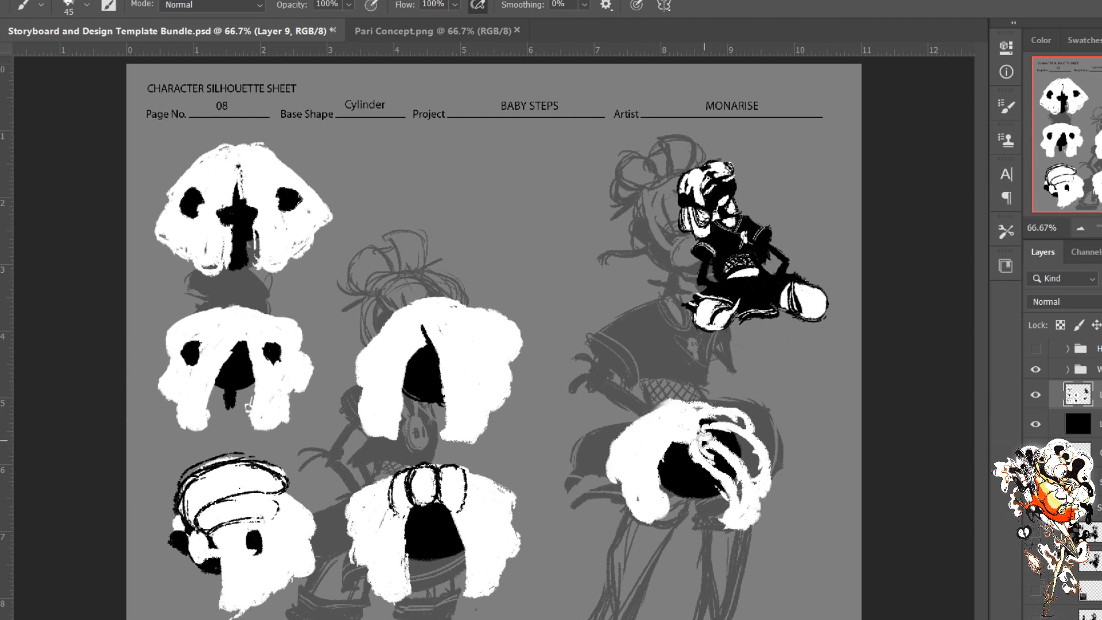
mouse_move(705, 438)
mouse_down()
mouse_move(734, 471)
mouse_move(723, 436)
mouse_move(708, 432)
mouse_move(716, 412)
mouse_move(730, 431)
mouse_move(639, 410)
mouse_move(608, 456)
mouse_move(623, 482)
mouse_up()
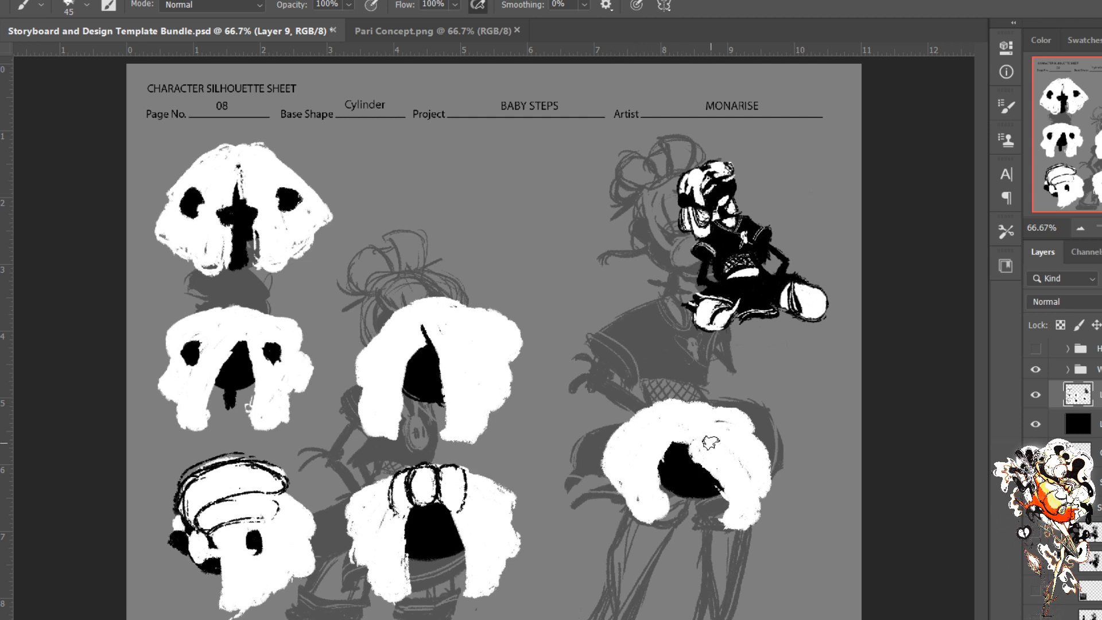
Step: Lasso the finished head over the right pose's hips and move it beside the first head in the top row
key(l)
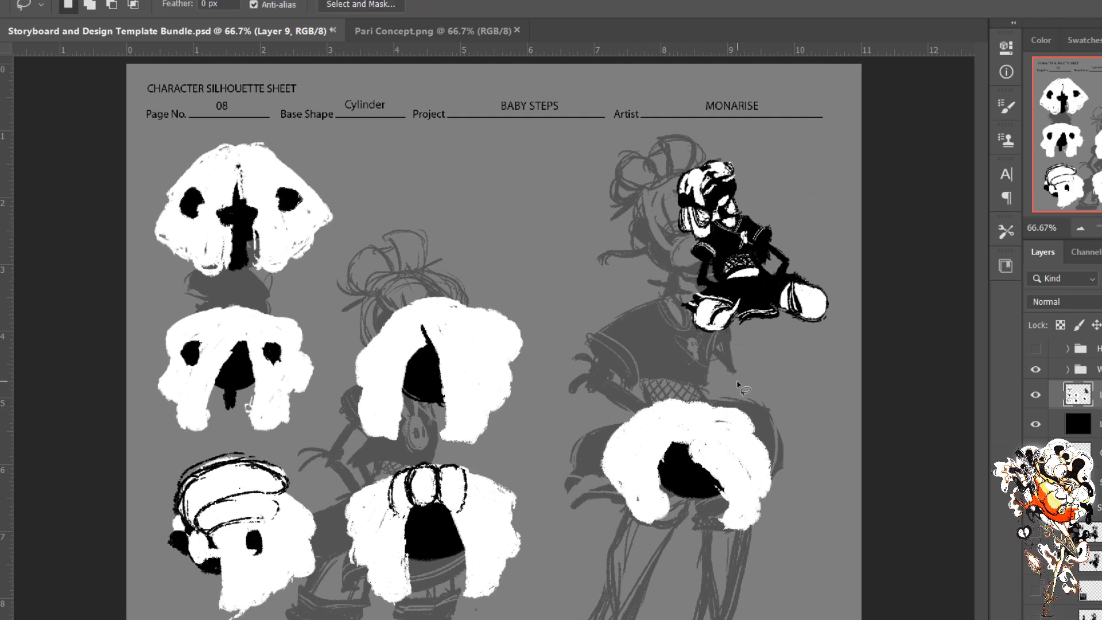
mouse_move(738, 380)
mouse_down()
mouse_move(597, 427)
mouse_move(640, 565)
mouse_move(689, 569)
mouse_move(720, 375)
mouse_up()
key(v)
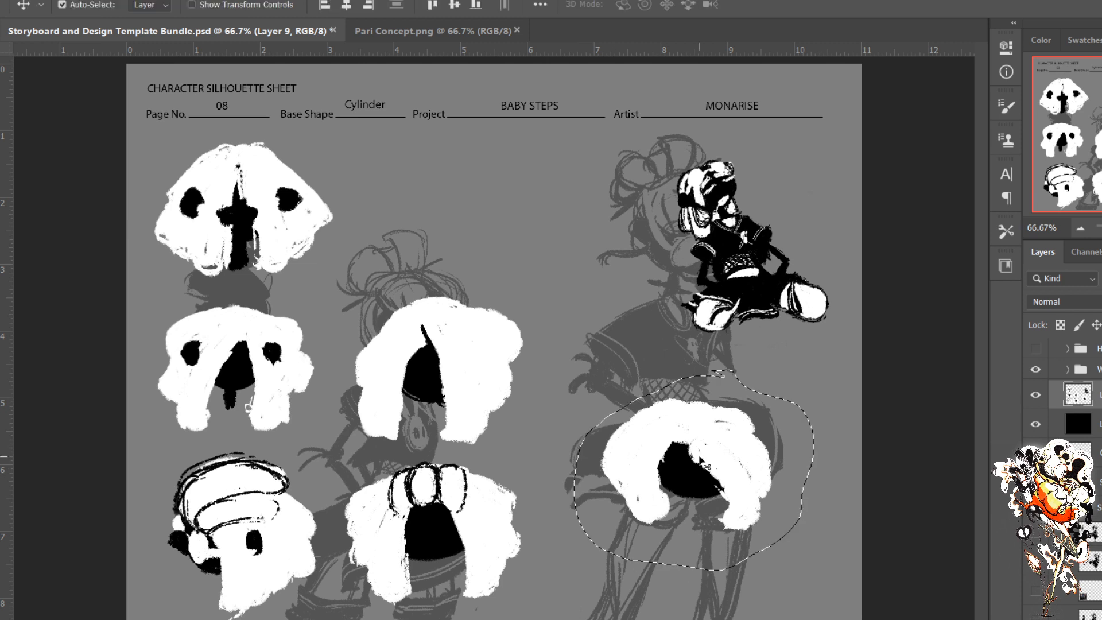
mouse_move(702, 463)
mouse_down()
mouse_move(471, 211)
mouse_move(501, 215)
mouse_up()
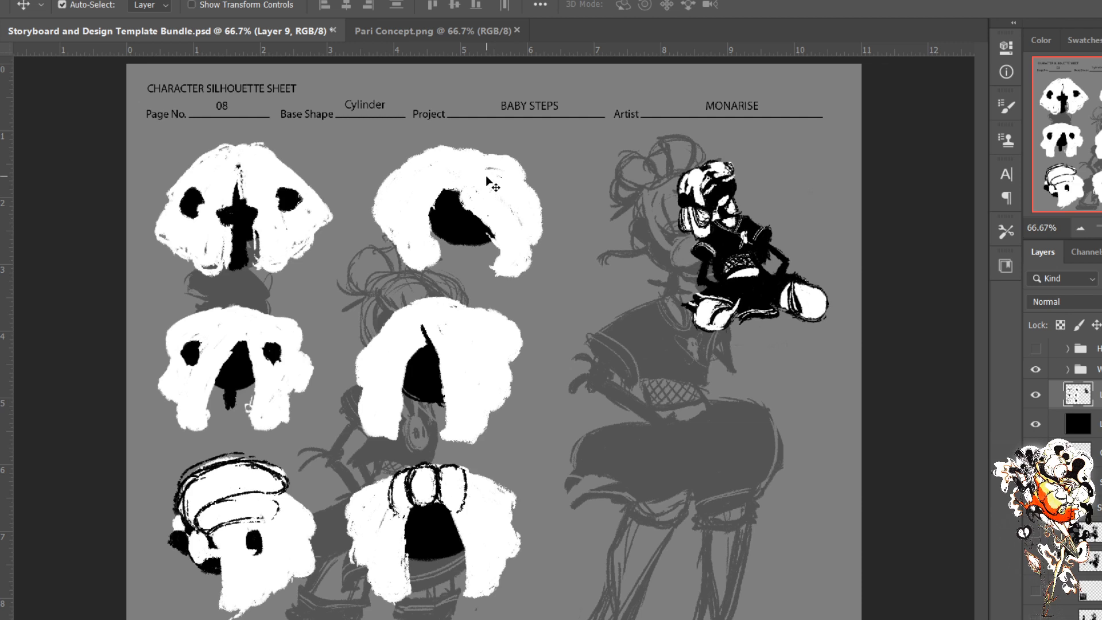
Step: Reshape the moved head's face opening into a narrower point and thicken its right lock, using brush size 30
key(b)
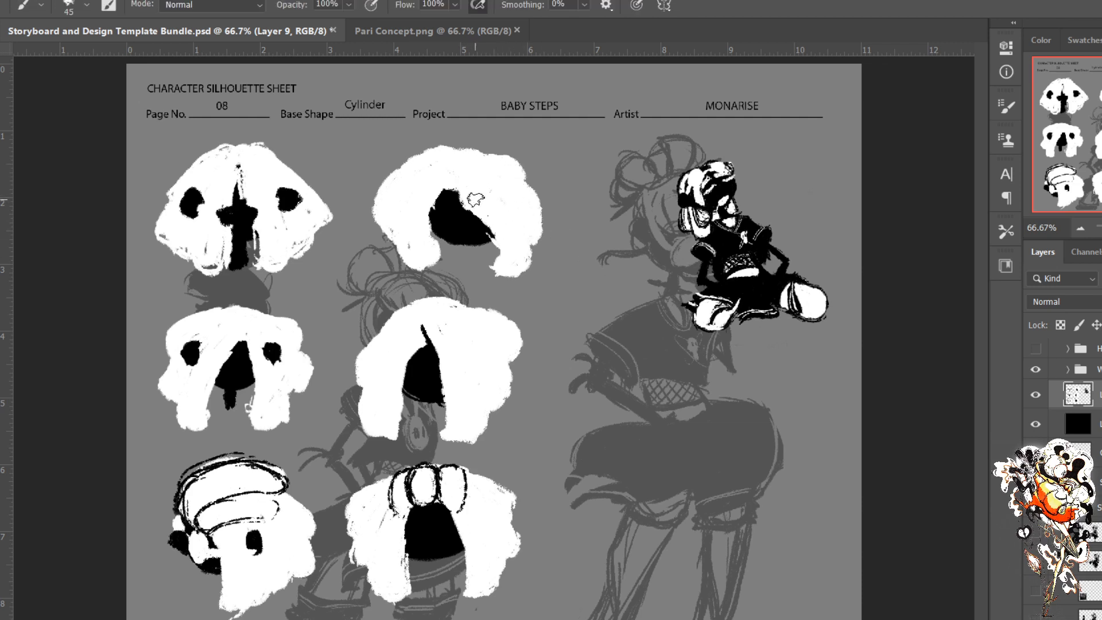
drag(472, 208, 499, 257)
key(bracketleft)
key(bracketleft)
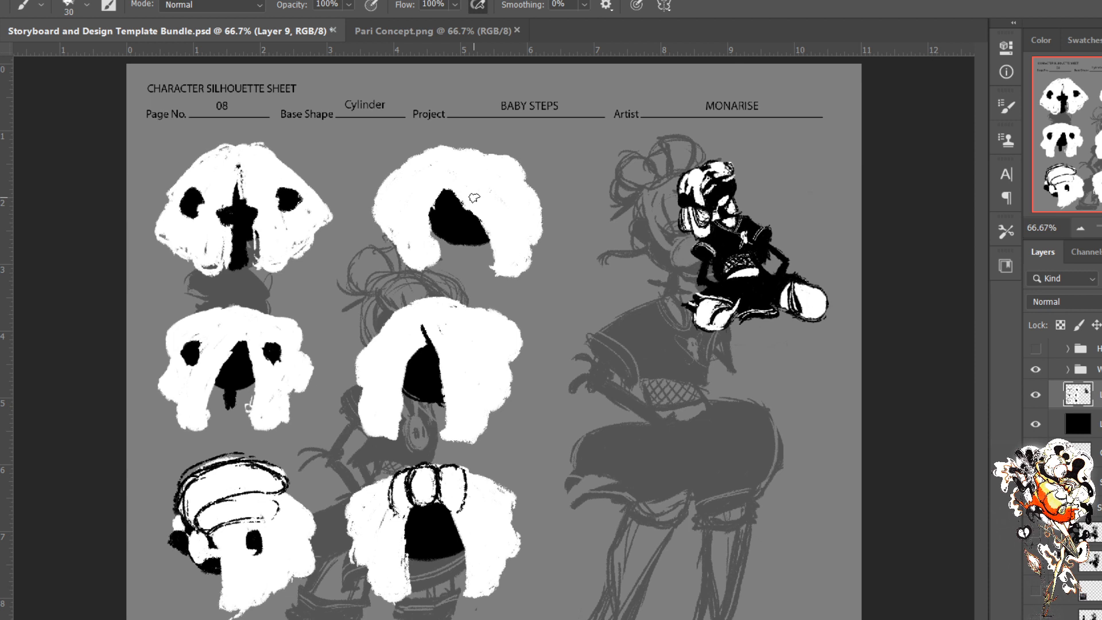
drag(438, 212, 435, 214)
mouse_move(467, 213)
mouse_down()
mouse_move(488, 272)
mouse_move(476, 217)
mouse_move(484, 230)
mouse_move(489, 261)
mouse_move(458, 181)
mouse_move(488, 271)
mouse_move(478, 211)
mouse_up()
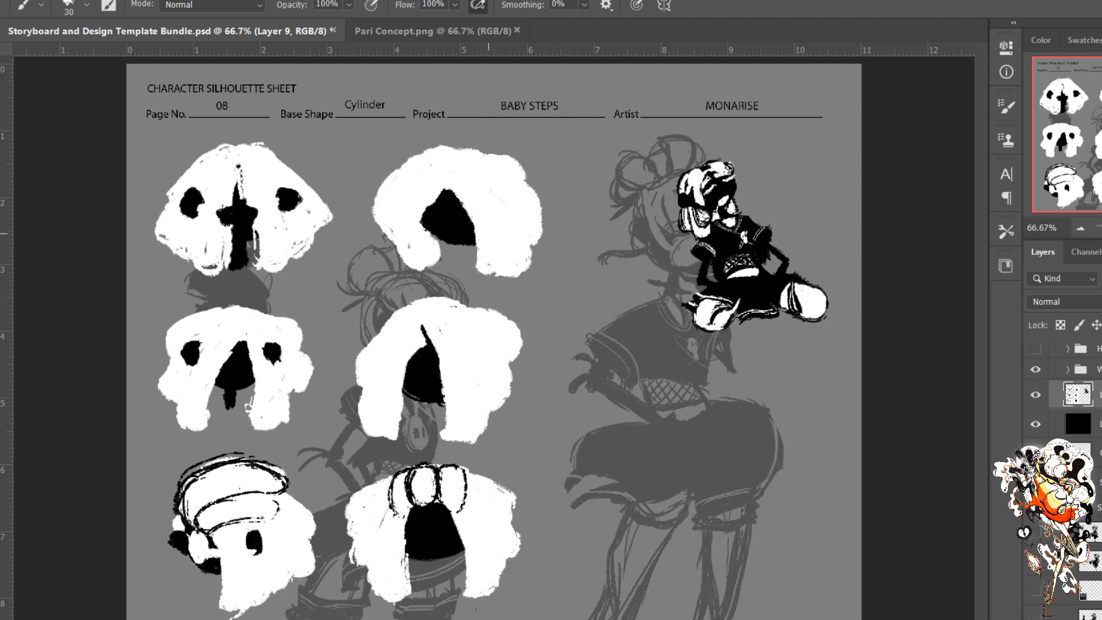
drag(480, 268, 474, 227)
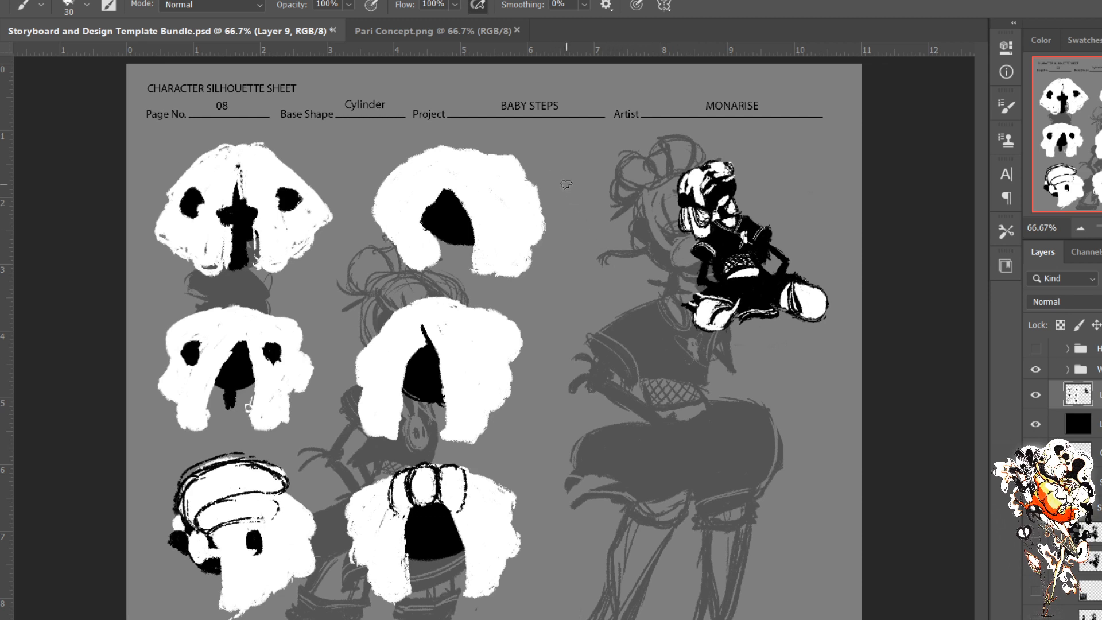
Step: Cut small notches into the lower right lock of the top-row head with a fine eraser and touch up the tip
key(e)
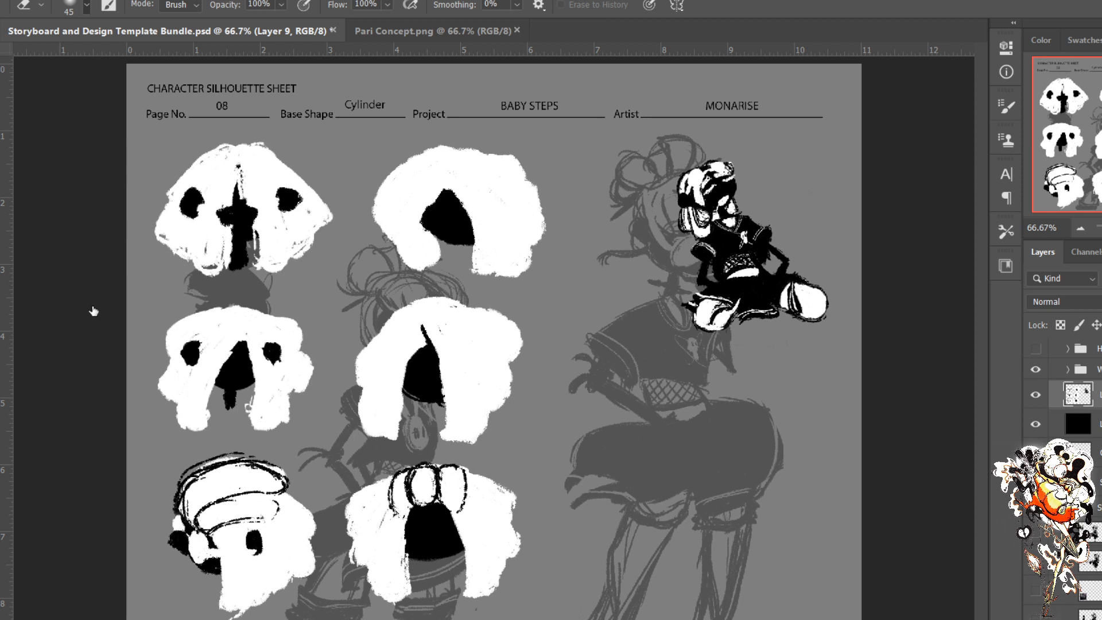
key(shift+])
key(shift+])
key(shift+])
key(shift+])
key(bracketleft)
key(bracketleft)
key(bracketleft)
key(bracketleft)
key(bracketleft)
key(bracketleft)
key(bracketleft)
key(bracketleft)
key(bracketleft)
key(bracketleft)
key(bracketleft)
drag(536, 246, 527, 244)
drag(495, 261, 492, 276)
key(b)
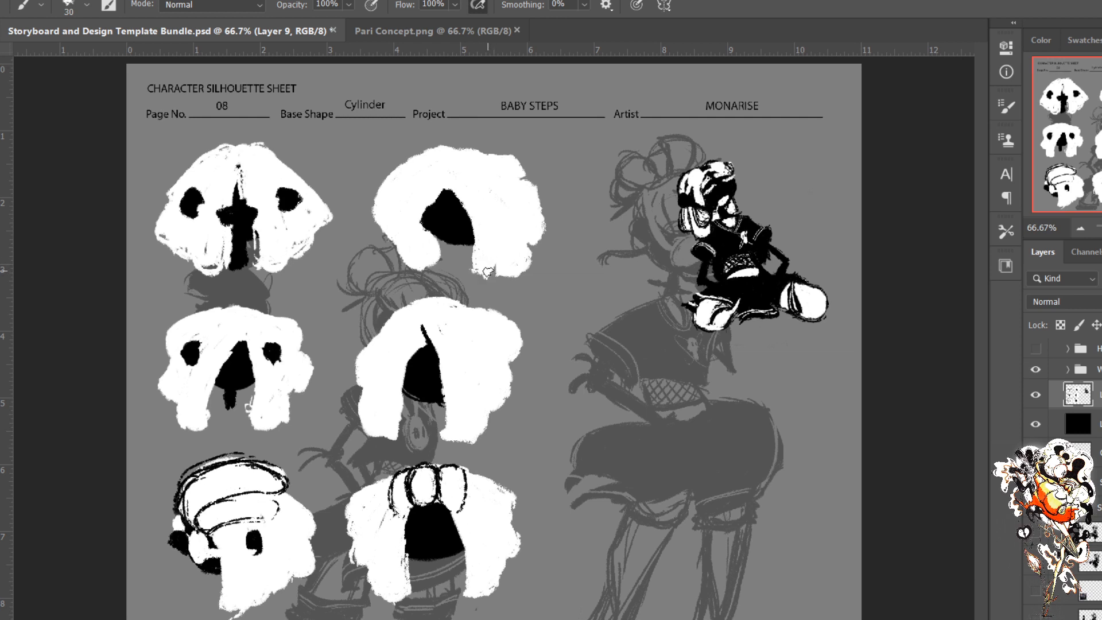
click(487, 272)
Step: Paint another solid black round head over the right pose's hips
mouse_move(711, 454)
mouse_down()
mouse_move(716, 504)
mouse_move(734, 489)
mouse_move(699, 452)
mouse_move(689, 460)
mouse_move(703, 507)
mouse_move(731, 485)
mouse_move(686, 462)
mouse_move(711, 493)
mouse_move(720, 460)
mouse_move(722, 485)
mouse_move(734, 463)
mouse_move(694, 475)
mouse_move(722, 480)
mouse_move(713, 455)
mouse_move(702, 501)
mouse_move(722, 482)
mouse_move(706, 478)
mouse_move(697, 501)
mouse_move(739, 469)
mouse_move(708, 479)
mouse_move(710, 501)
mouse_move(745, 476)
mouse_move(730, 457)
mouse_move(706, 495)
mouse_move(750, 480)
mouse_move(710, 490)
mouse_move(716, 503)
mouse_move(695, 484)
mouse_move(699, 459)
mouse_move(718, 498)
mouse_move(720, 451)
mouse_move(736, 479)
mouse_up()
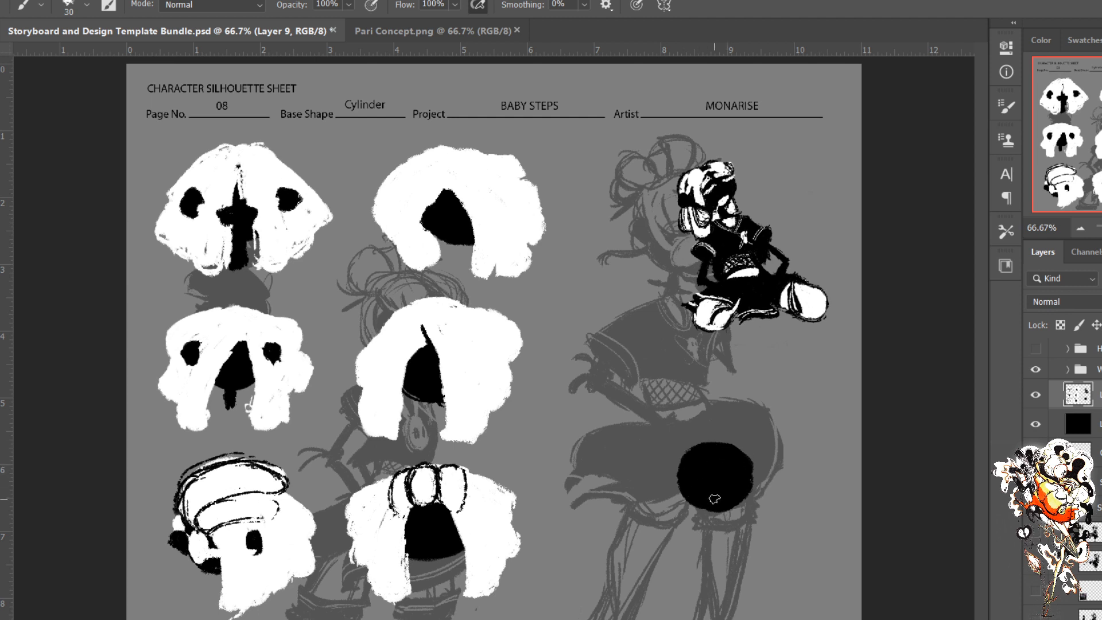
drag(726, 487, 722, 472)
mouse_move(440, 504)
mouse_down()
mouse_move(394, 512)
mouse_move(446, 495)
mouse_move(442, 522)
mouse_up()
key(ctrl+z)
Step: Outline white hair over the black round head on the right pose's hips: long right lock, curved crown, left lock and fringe line
mouse_move(717, 457)
mouse_down()
mouse_move(730, 548)
mouse_move(768, 540)
mouse_up()
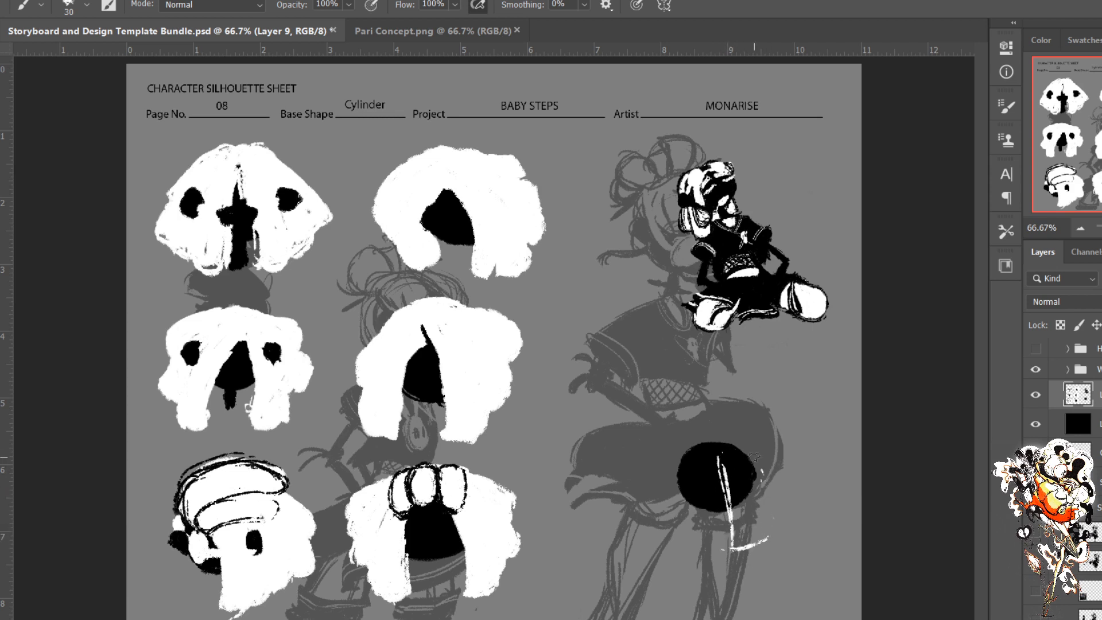
mouse_move(748, 458)
mouse_down()
mouse_move(761, 544)
mouse_move(772, 522)
mouse_up()
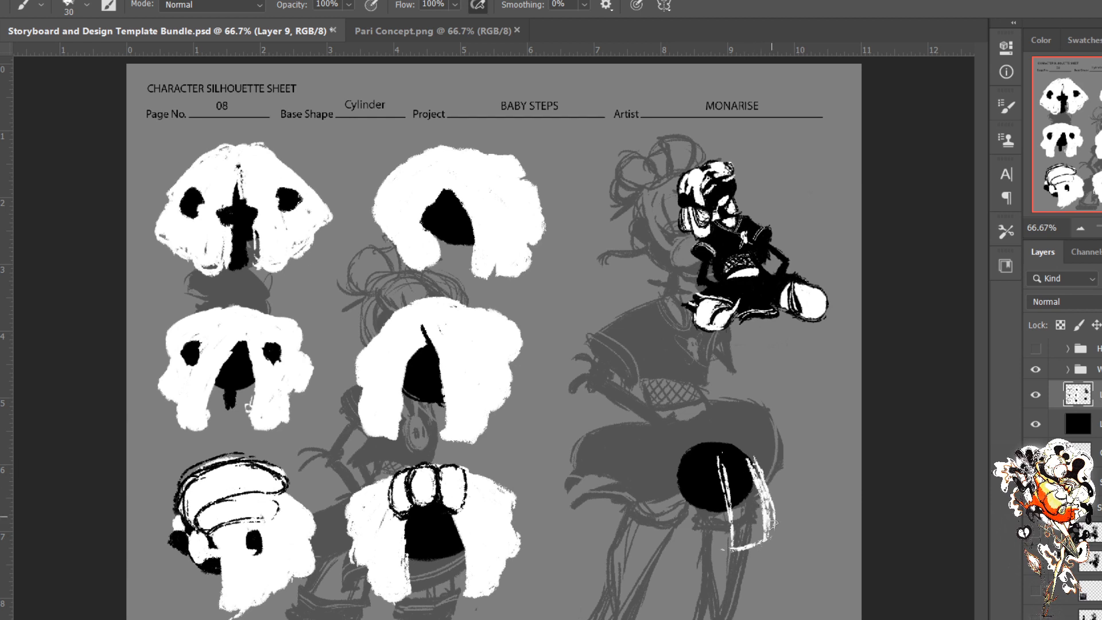
mouse_move(754, 442)
mouse_down()
mouse_move(677, 459)
mouse_move(684, 525)
mouse_up()
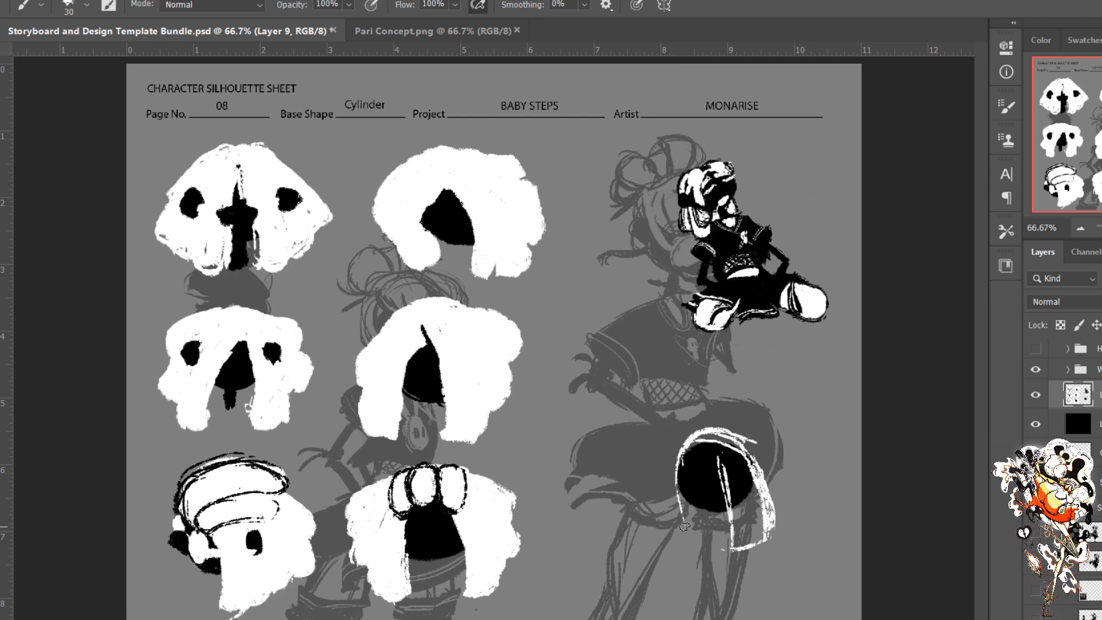
drag(675, 475, 683, 556)
drag(690, 485, 722, 483)
drag(680, 485, 725, 492)
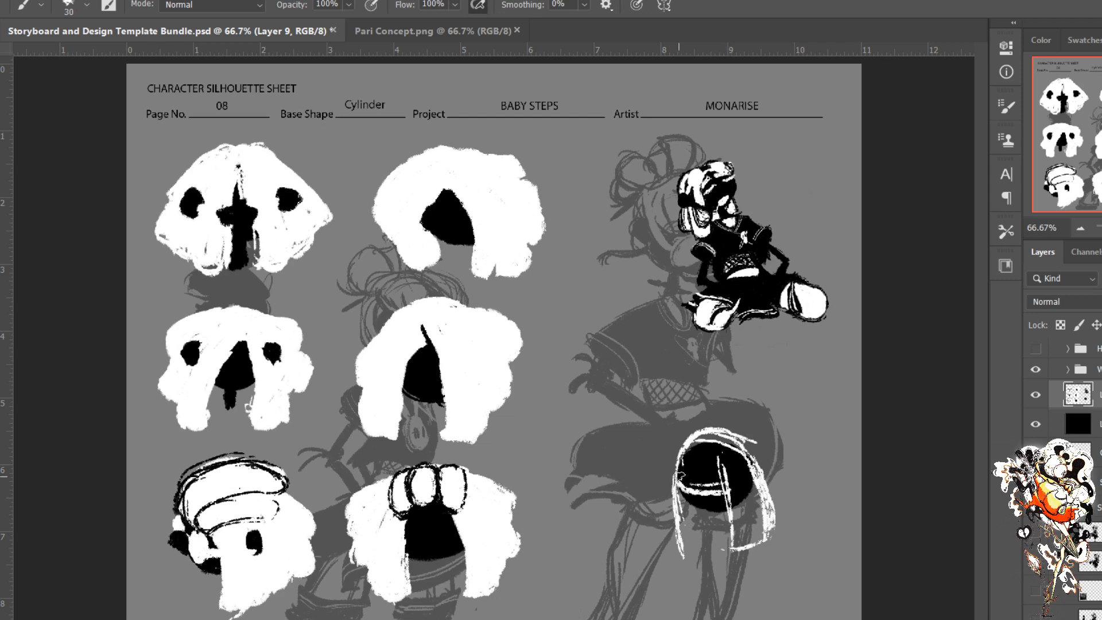
mouse_move(688, 549)
mouse_down()
mouse_move(726, 532)
mouse_move(683, 549)
mouse_up()
Step: Widen the hair with outer white strands on both sides and start filling the forehead area in white with brush size 50
drag(675, 471, 670, 542)
drag(687, 441, 665, 524)
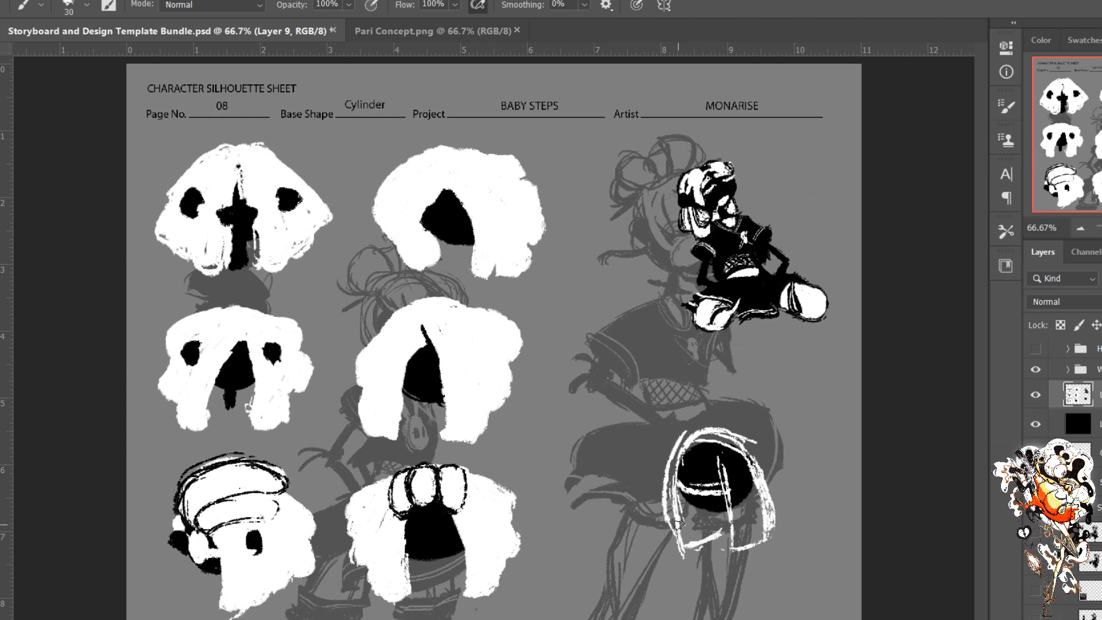
drag(670, 460, 682, 551)
mouse_move(723, 482)
mouse_down()
mouse_move(750, 542)
mouse_move(755, 519)
mouse_move(740, 551)
mouse_up()
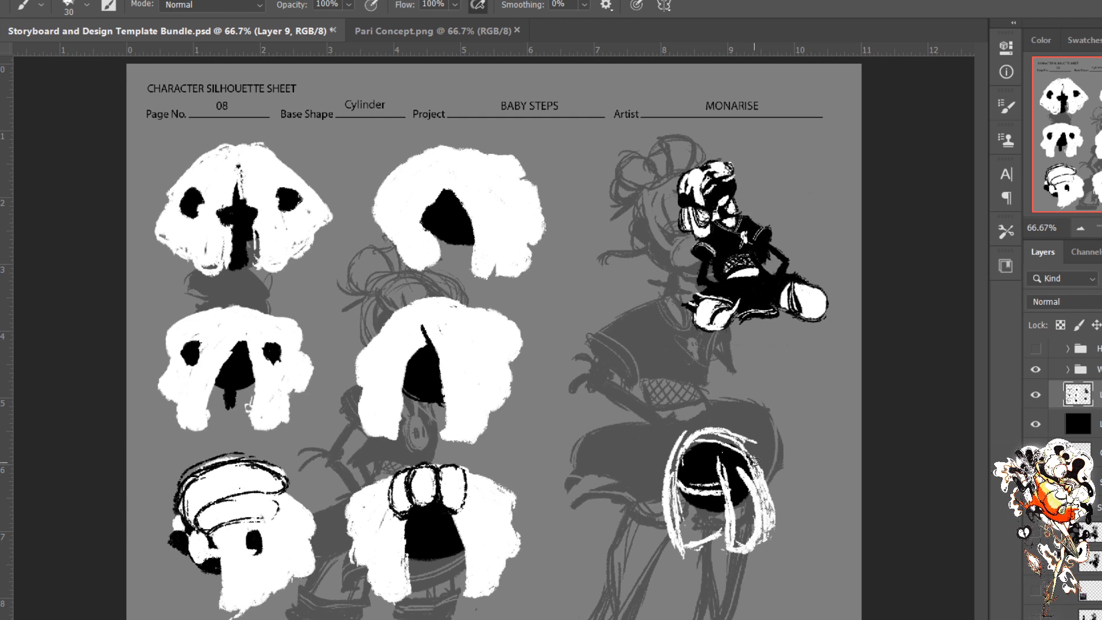
drag(754, 462, 763, 551)
mouse_move(740, 439)
mouse_down()
mouse_move(787, 503)
mouse_move(807, 498)
mouse_up()
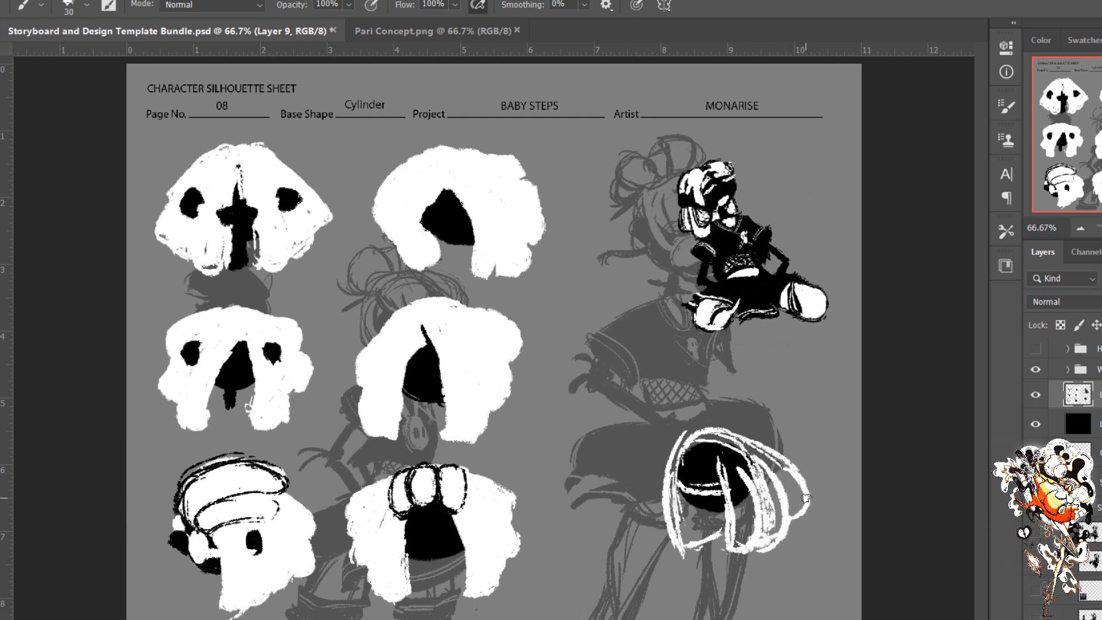
drag(758, 447, 722, 430)
mouse_move(713, 460)
mouse_down()
mouse_move(708, 488)
mouse_move(718, 453)
mouse_move(691, 438)
mouse_move(662, 469)
mouse_move(678, 449)
mouse_move(669, 482)
mouse_move(686, 429)
mouse_move(689, 504)
mouse_move(662, 474)
mouse_move(711, 468)
mouse_move(685, 522)
mouse_move(702, 544)
mouse_move(711, 523)
mouse_up()
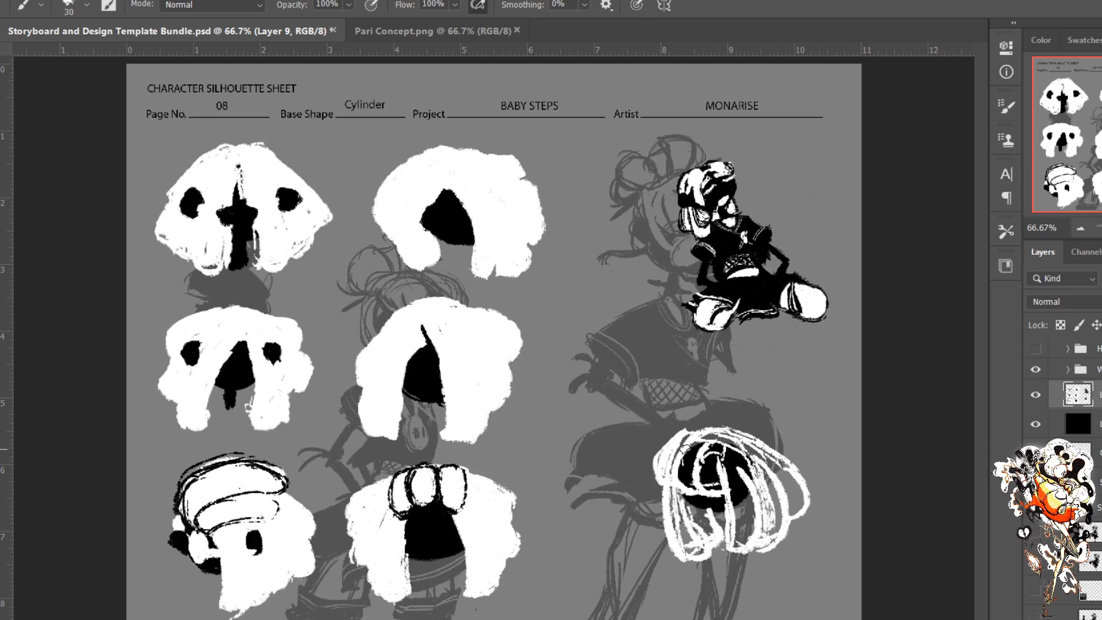
drag(688, 445, 777, 473)
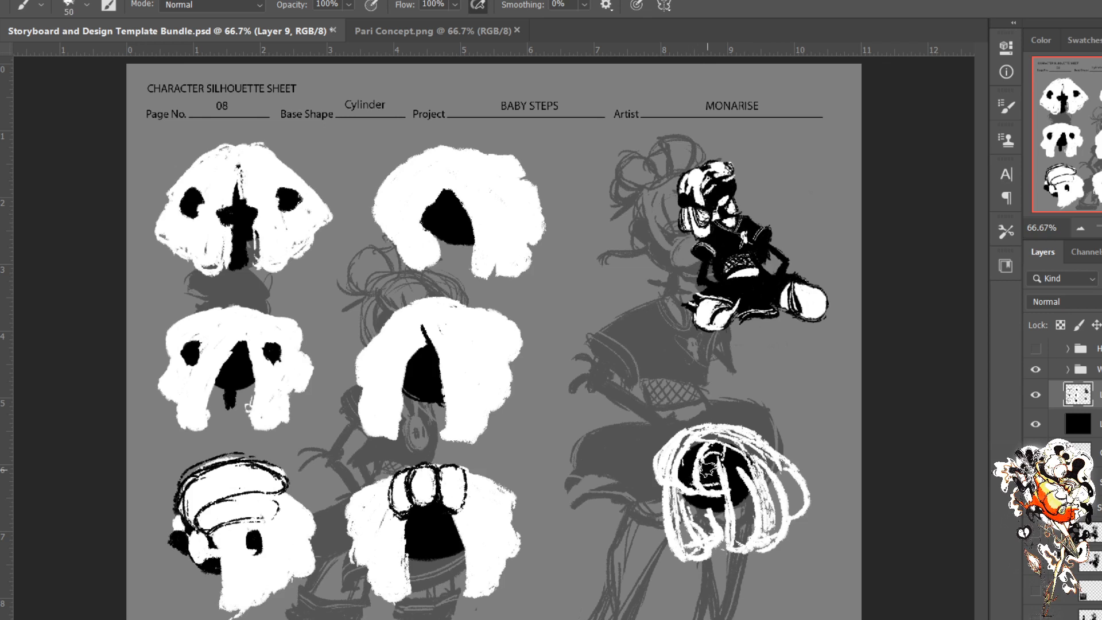
key(bracketright)
key(bracketright)
drag(713, 474, 700, 456)
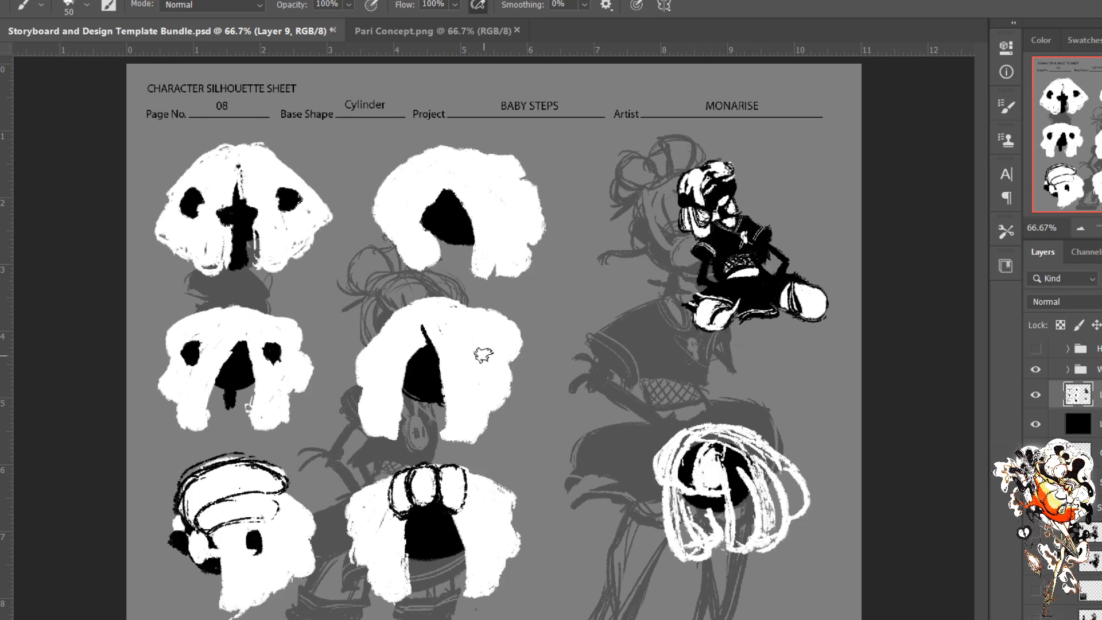
Step: Paint small black oval spots on the side hair of the three middle-column heads with brush size 30
key(bracketleft)
key(bracketleft)
mouse_move(483, 355)
mouse_down()
mouse_move(492, 368)
mouse_move(485, 353)
mouse_up()
drag(491, 520, 489, 524)
drag(372, 523, 369, 531)
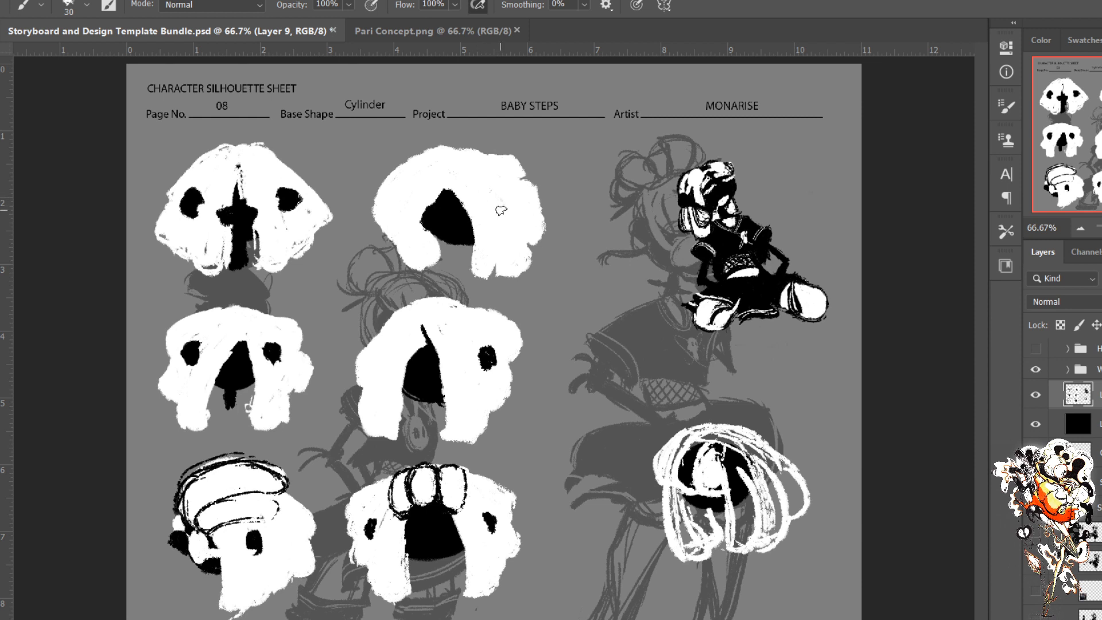
drag(501, 210, 505, 214)
Step: Fill the new head's crown and both side locks solid white, keeping a thin black parting line down the middle
mouse_move(717, 448)
mouse_down()
mouse_move(708, 479)
mouse_move(692, 459)
mouse_move(680, 462)
mouse_move(683, 477)
mouse_move(697, 485)
mouse_move(680, 471)
mouse_move(683, 439)
mouse_move(673, 455)
mouse_move(687, 476)
mouse_move(726, 463)
mouse_move(726, 451)
mouse_move(713, 454)
mouse_move(758, 450)
mouse_move(778, 464)
mouse_move(788, 511)
mouse_move(797, 485)
mouse_move(800, 499)
mouse_move(748, 435)
mouse_move(793, 490)
mouse_move(756, 461)
mouse_move(764, 528)
mouse_up()
mouse_move(745, 471)
mouse_down()
mouse_move(753, 547)
mouse_move(775, 488)
mouse_move(773, 533)
mouse_move(757, 551)
mouse_move(762, 462)
mouse_move(759, 475)
mouse_move(735, 459)
mouse_move(739, 532)
mouse_move(733, 487)
mouse_move(736, 511)
mouse_up()
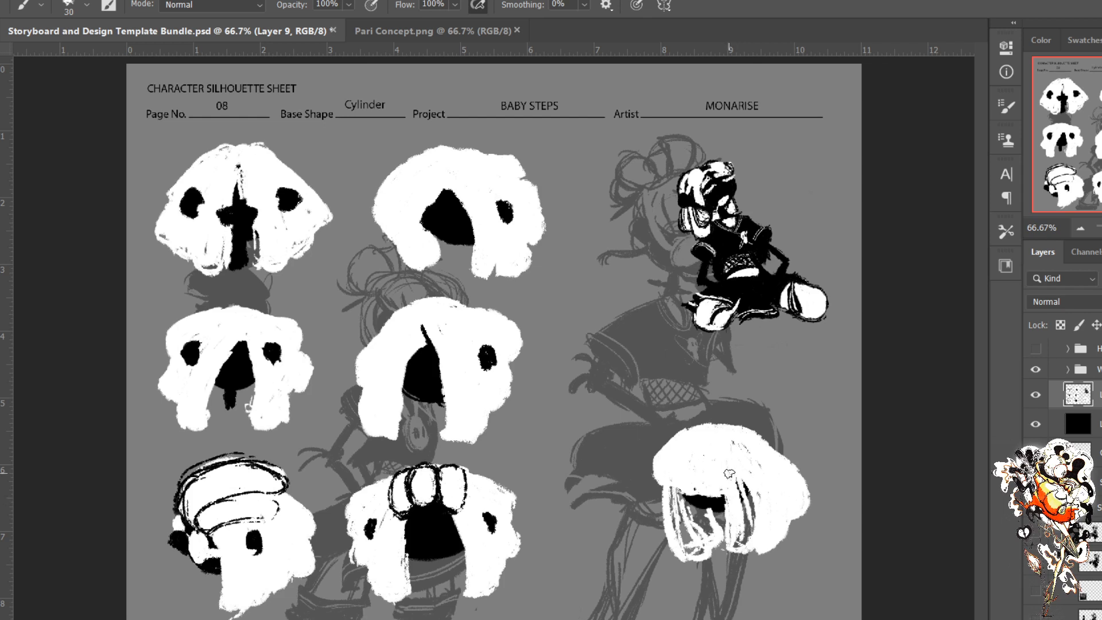
drag(730, 458, 726, 492)
drag(735, 476, 741, 528)
drag(743, 481, 742, 548)
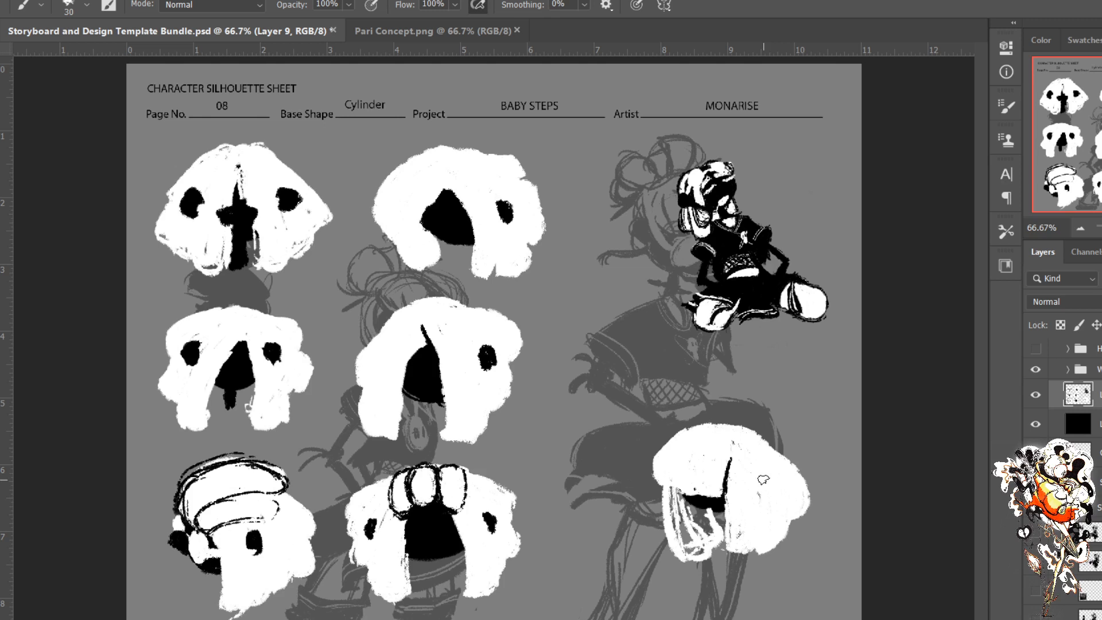
mouse_move(701, 509)
mouse_down()
mouse_move(712, 534)
mouse_move(703, 507)
mouse_move(706, 524)
mouse_move(702, 510)
mouse_move(675, 513)
mouse_move(687, 547)
mouse_move(676, 510)
mouse_up()
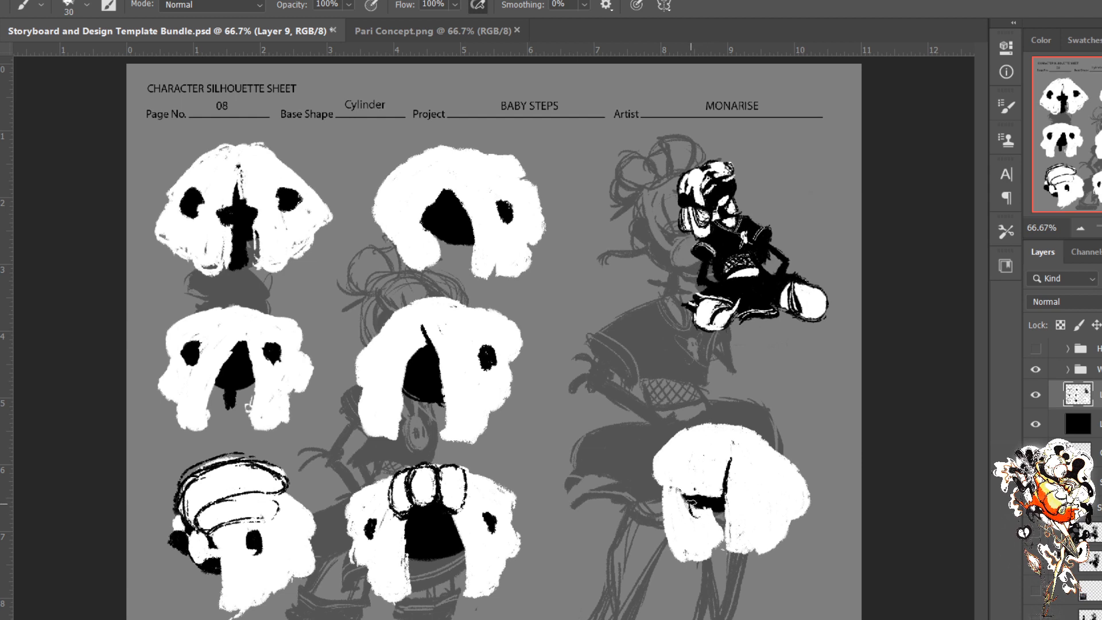
Step: Paint a wide black face opening left of the parting line, and undo the extra bulge tried on the right hair edge
mouse_move(691, 505)
mouse_down()
mouse_move(675, 501)
mouse_move(719, 525)
mouse_up()
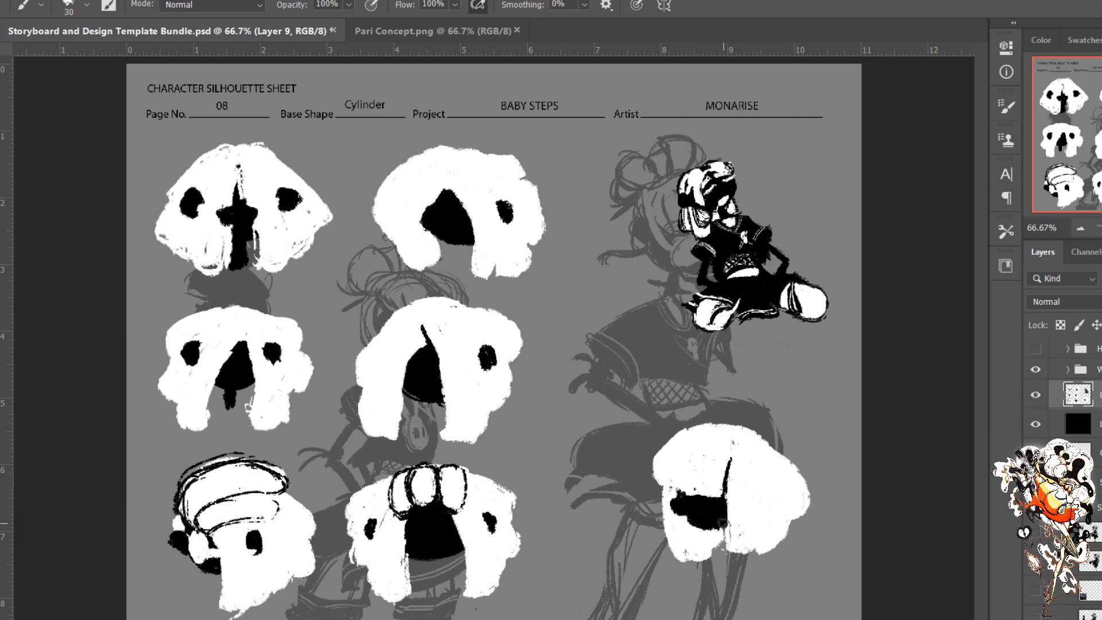
drag(700, 527, 719, 527)
drag(787, 463, 809, 495)
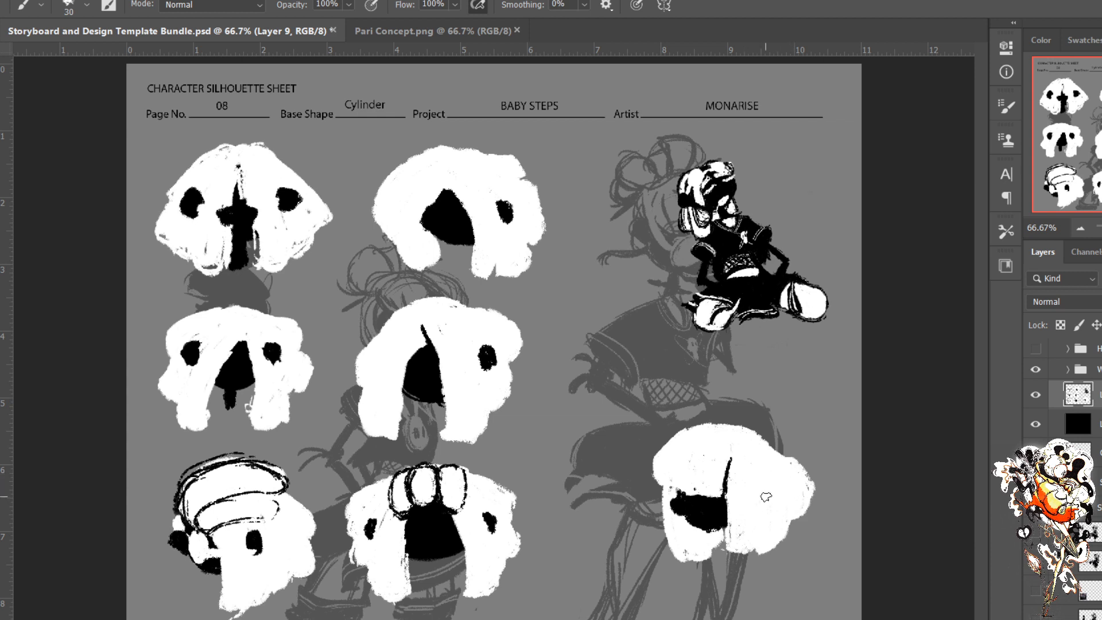
key(ctrl+z)
Step: Round out the lower left lock in white and paint a small black oval spot on the right side hair
mouse_move(782, 480)
mouse_down()
mouse_move(799, 515)
mouse_move(777, 542)
mouse_move(761, 535)
mouse_up()
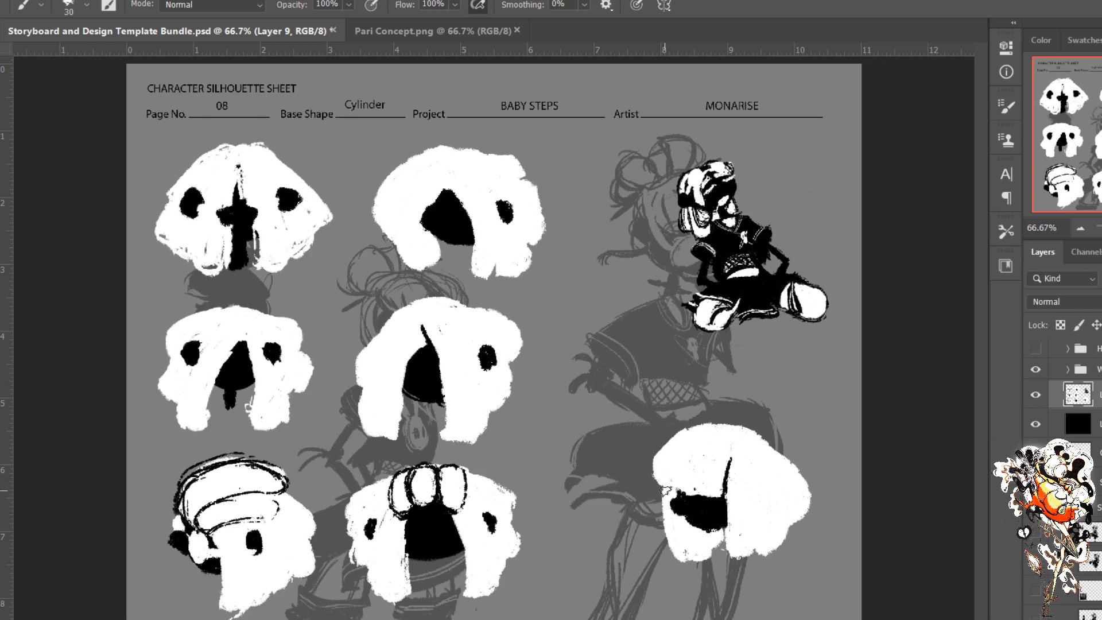
mouse_move(666, 490)
mouse_down()
mouse_move(661, 541)
mouse_move(700, 564)
mouse_move(681, 510)
mouse_move(654, 525)
mouse_up()
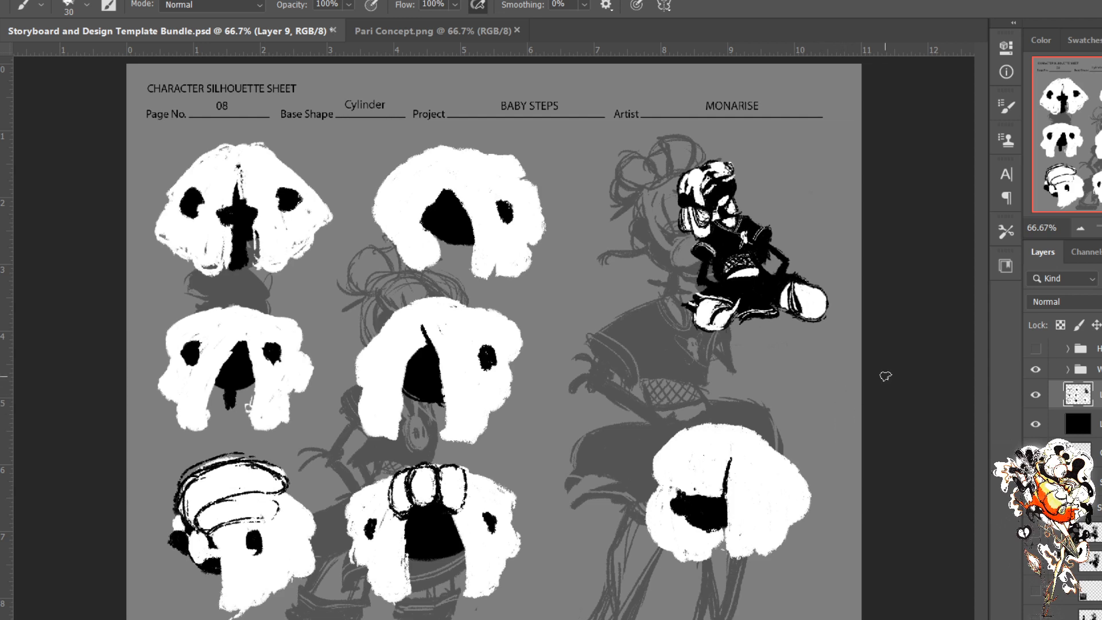
drag(768, 486, 768, 493)
Step: Lasso the finished head over the right pose's hips and move it into the bottom row beside the other two heads
key(l)
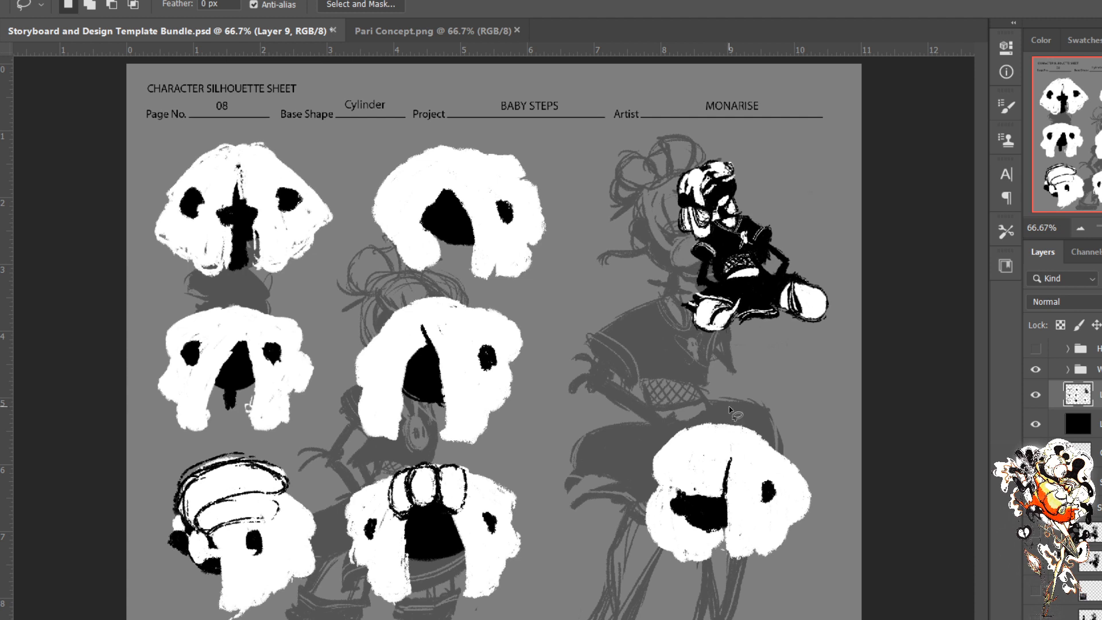
drag(729, 407, 724, 401)
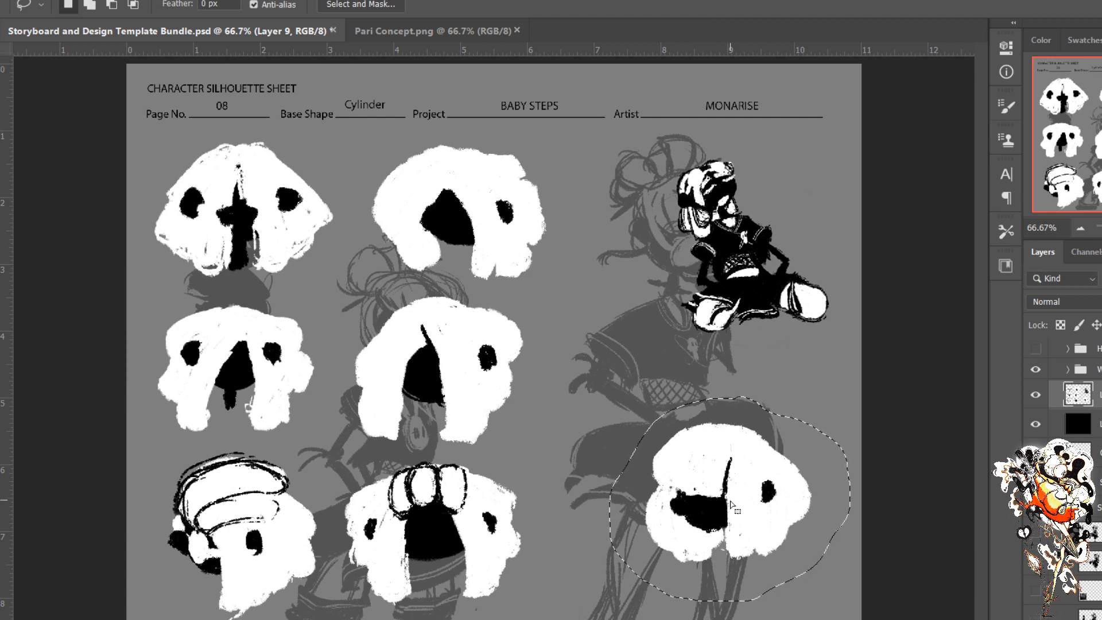
key(v)
mouse_move(731, 490)
mouse_down()
mouse_move(674, 408)
mouse_move(663, 537)
mouse_up()
key(ctrl+d)
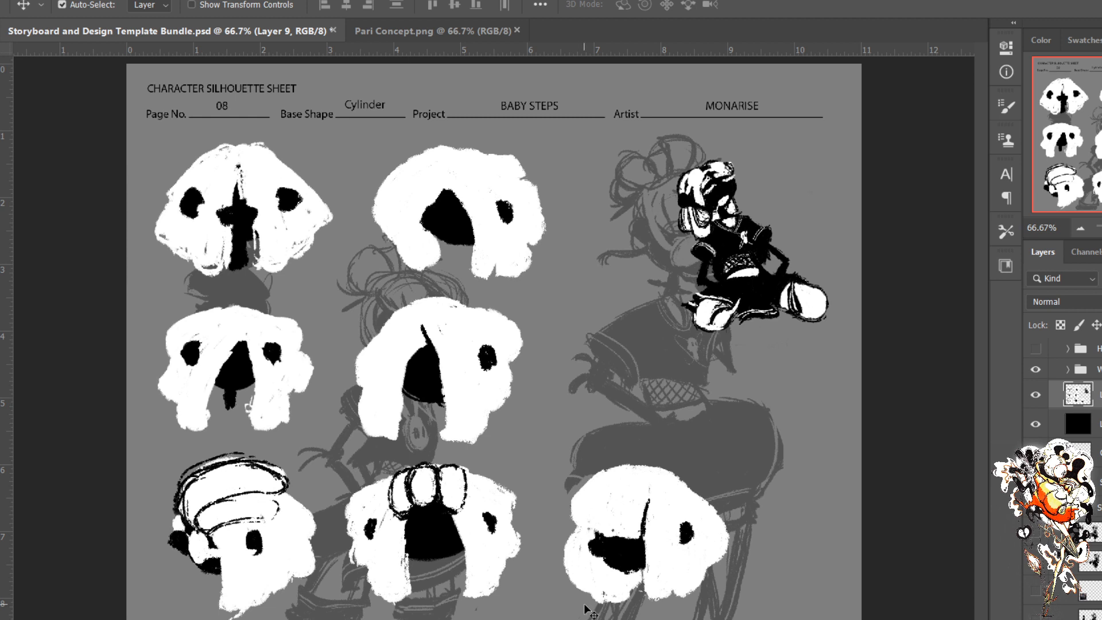
Step: Lasso all the white heads, scale them down to 82.56%, and shift the group to the lower left of the sheet
key(l)
mouse_move(544, 144)
mouse_down()
mouse_move(563, 161)
mouse_move(550, 314)
mouse_move(585, 392)
mouse_move(682, 429)
mouse_move(742, 508)
mouse_move(733, 575)
mouse_move(130, 613)
mouse_move(101, 514)
mouse_move(134, 403)
mouse_move(112, 265)
mouse_move(148, 148)
mouse_move(260, 112)
mouse_move(325, 135)
mouse_move(514, 120)
mouse_move(562, 164)
mouse_up()
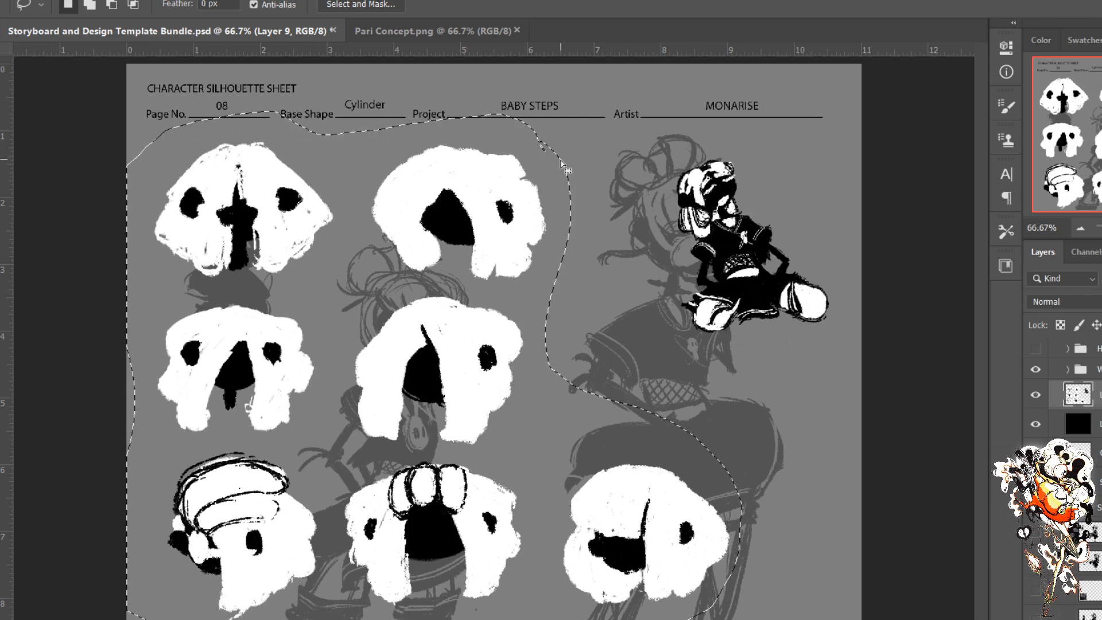
key(ctrl+t)
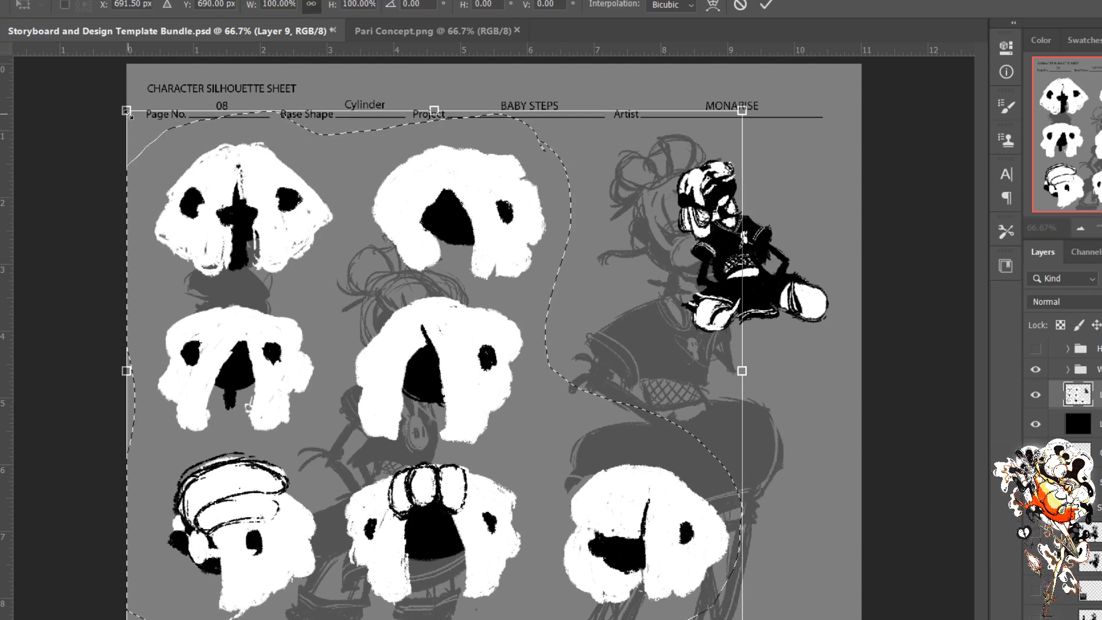
drag(127, 111, 179, 156)
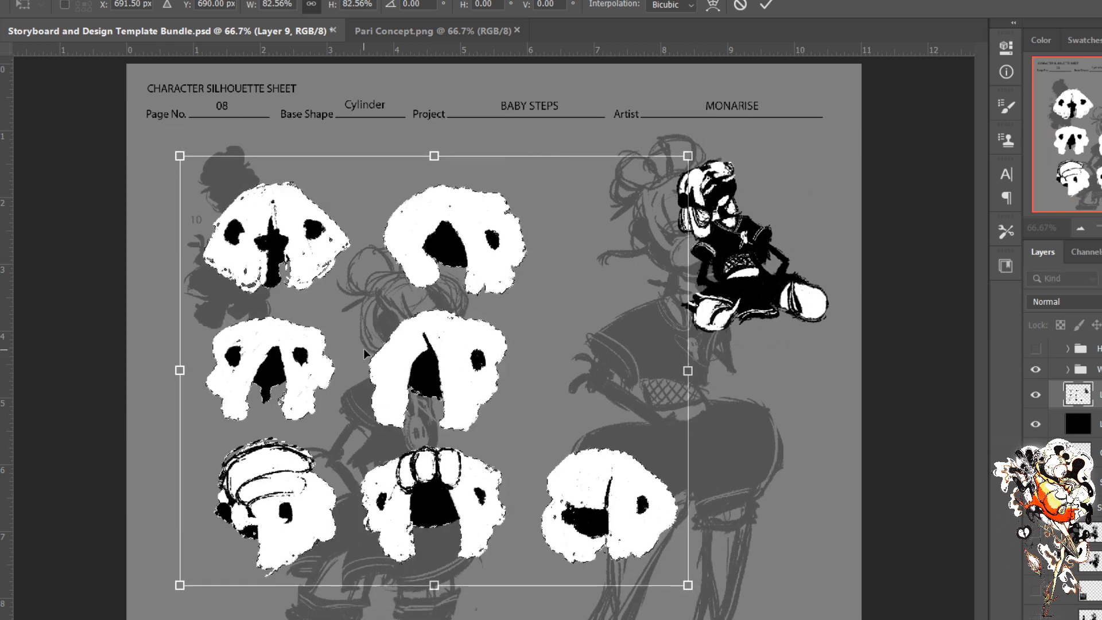
drag(363, 348, 301, 397)
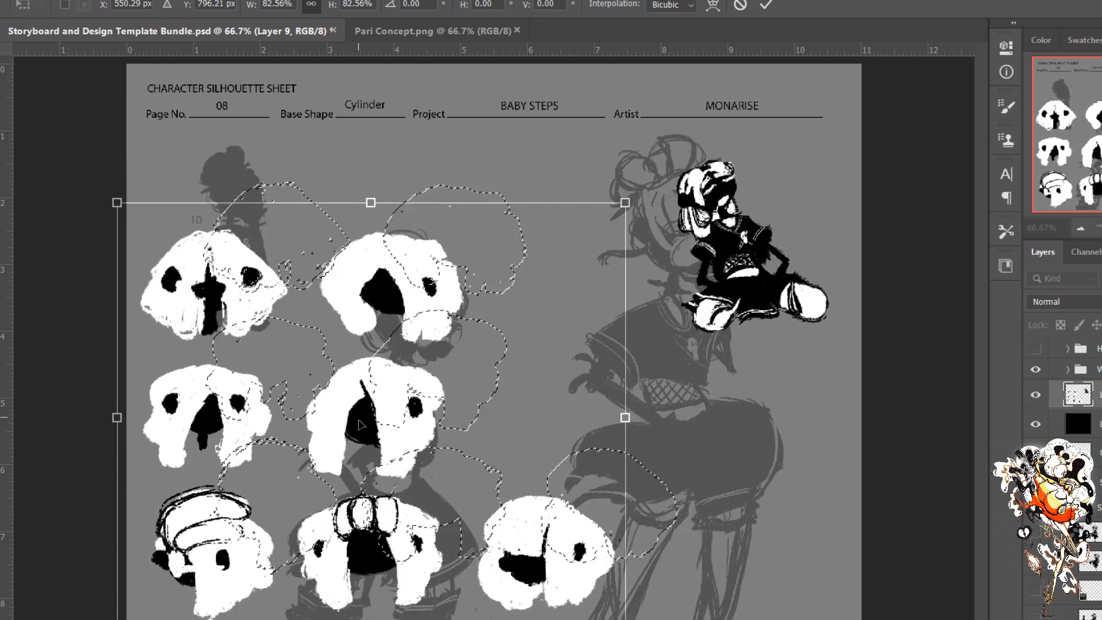
drag(358, 426, 363, 432)
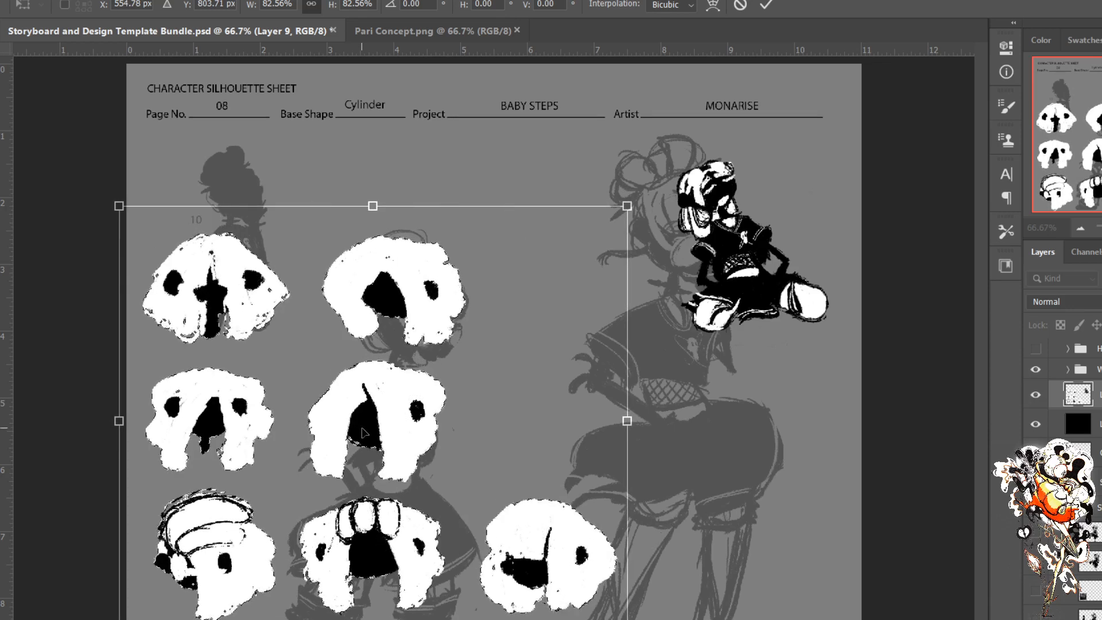
key(Return)
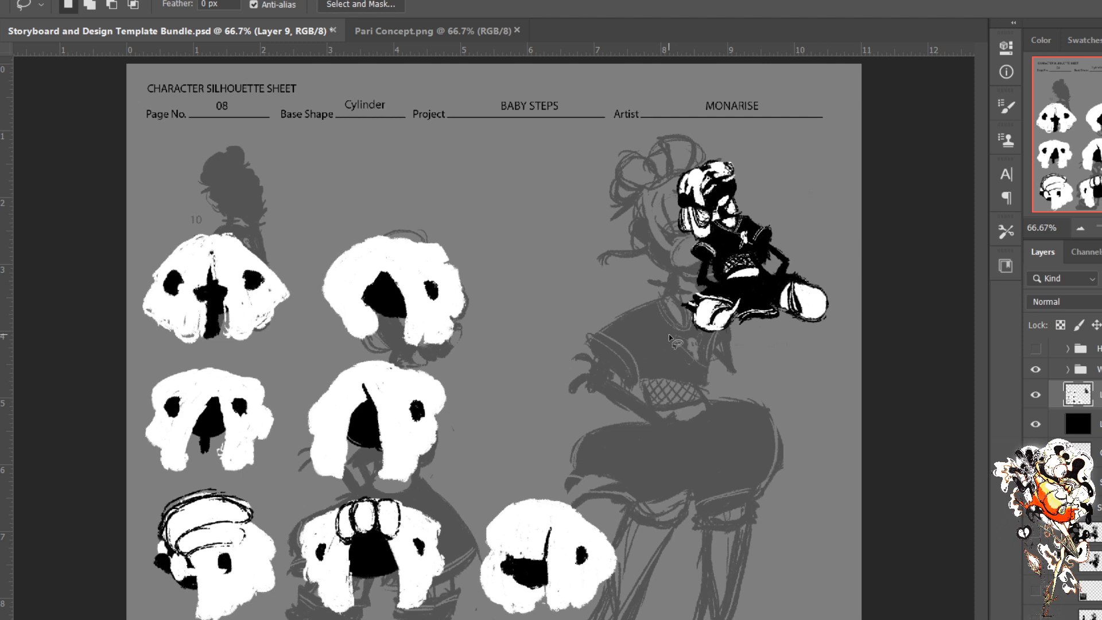
Step: Lasso the small seated figure over the upper right pose and copy it onto its own new layer
key(b)
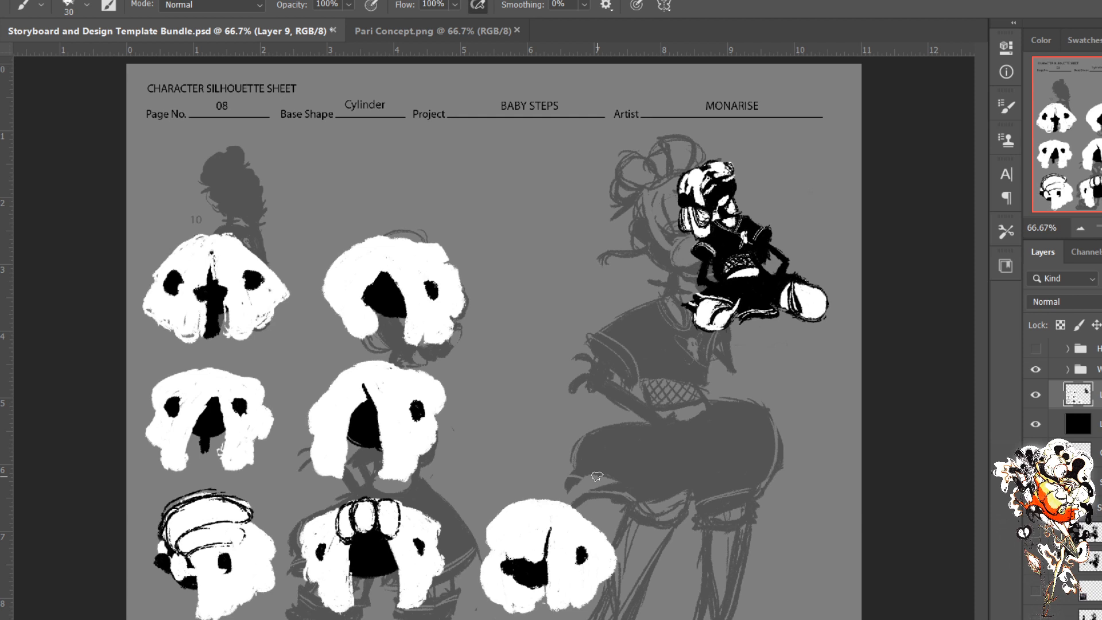
key(l)
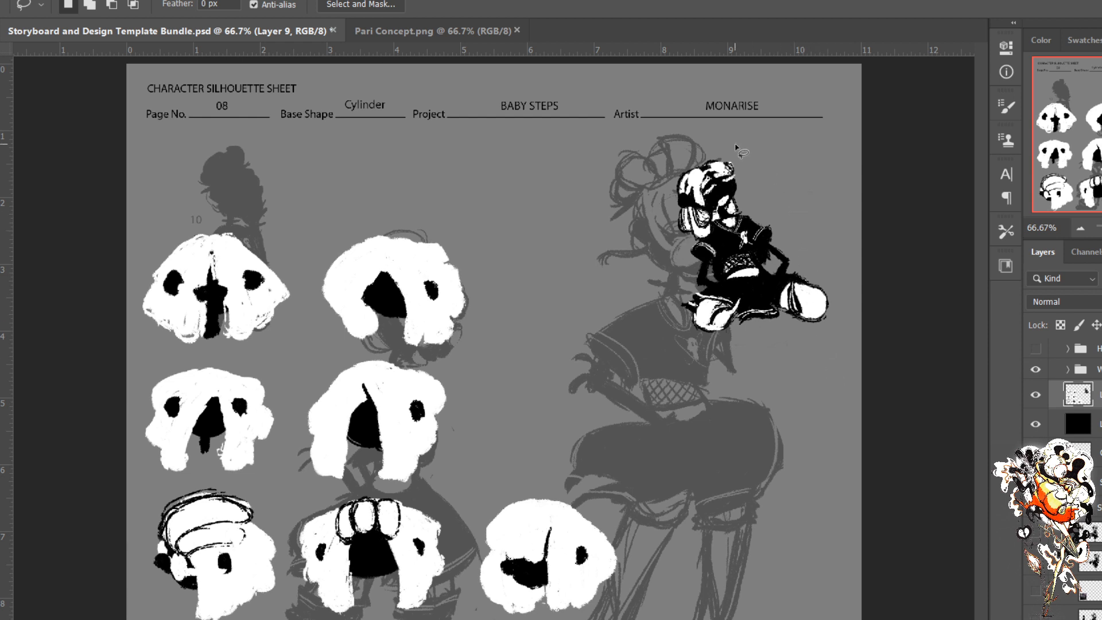
mouse_move(736, 140)
mouse_down()
mouse_move(704, 143)
mouse_move(626, 323)
mouse_move(658, 365)
mouse_move(709, 148)
mouse_up()
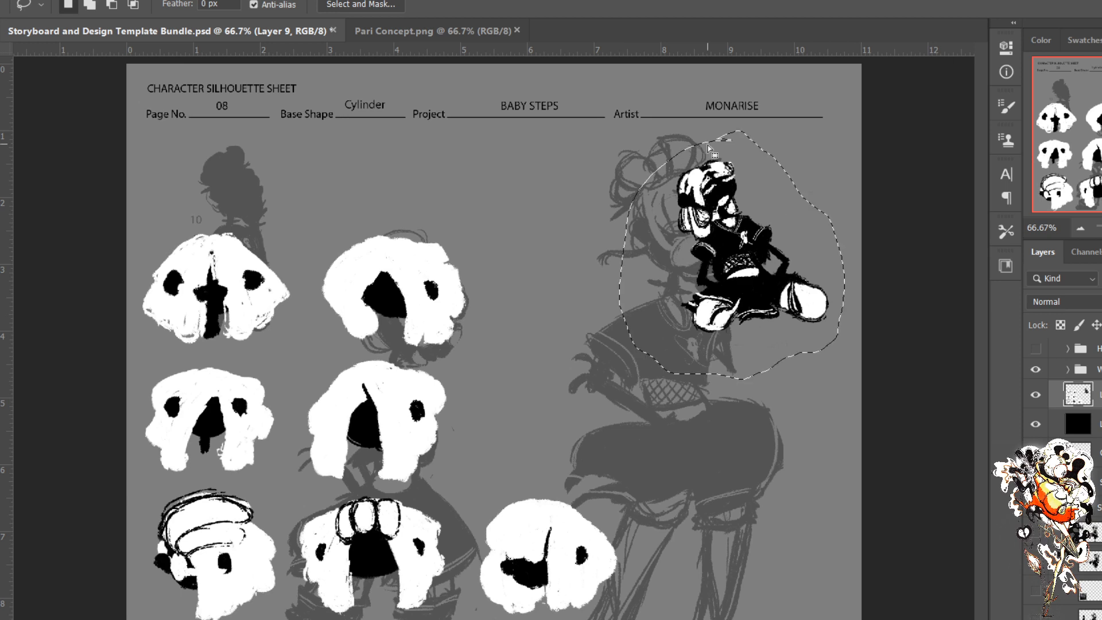
key(ctrl+j)
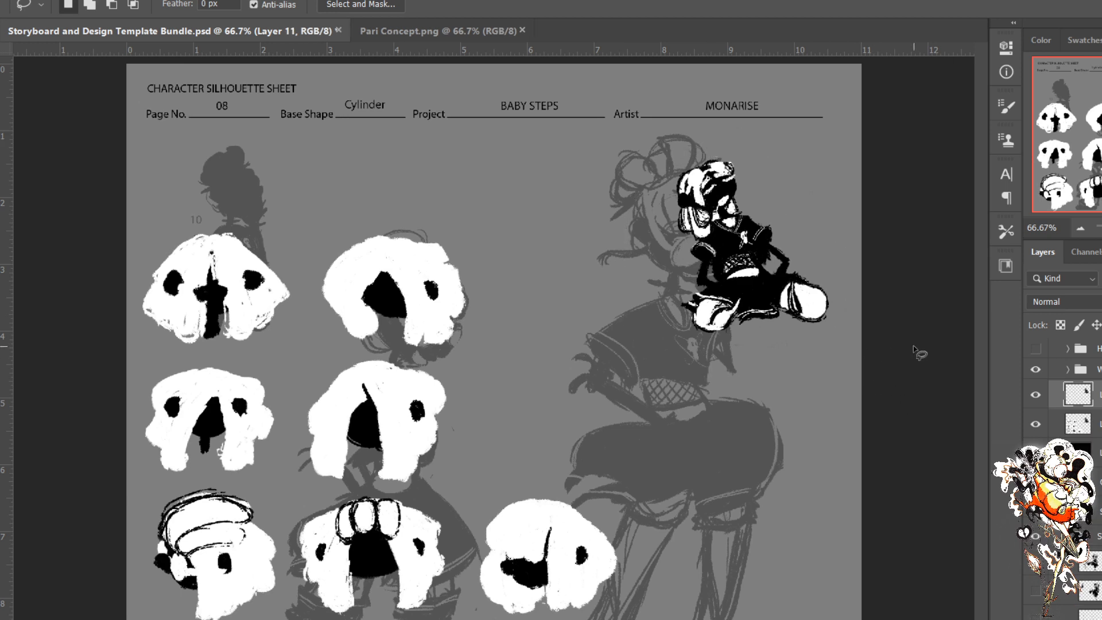
Step: Erase the original small seated figure from the heads layer (Layer 9) with eraser size 100
click(1076, 425)
key(e)
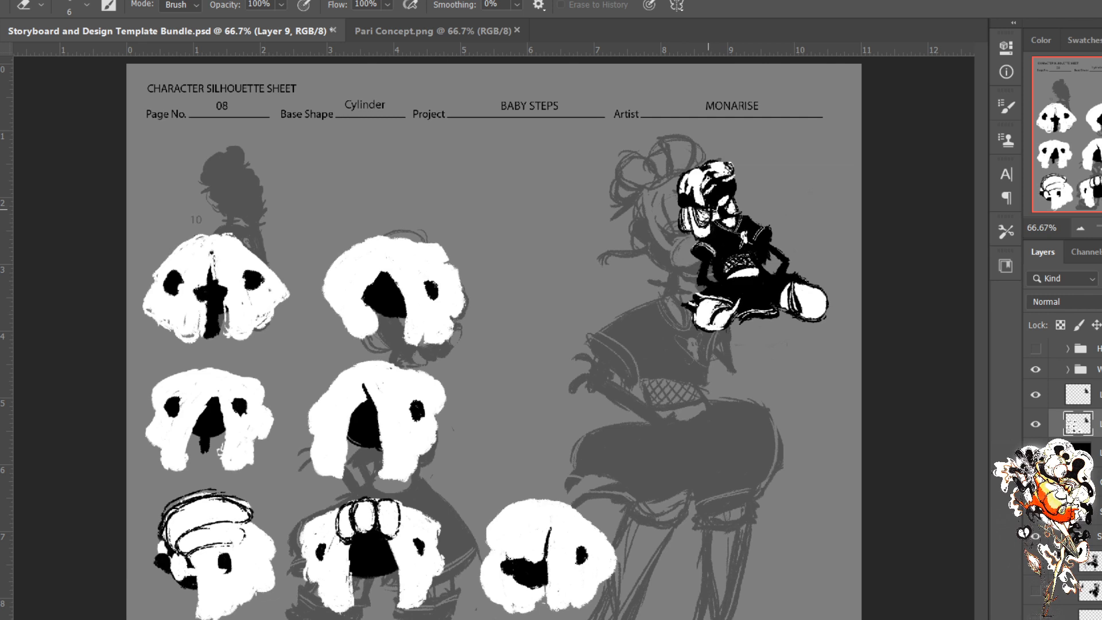
key(bracketright)
key(bracketright)
key(bracketright)
key(bracketright)
key(bracketright)
key(bracketright)
key(bracketright)
key(bracketright)
key(bracketright)
key(bracketright)
key(bracketright)
key(bracketright)
key(bracketright)
key(bracketright)
key(bracketright)
key(bracketright)
key(bracketright)
Step: Toggle the copied figure's layer off and on to check the erasure, then select it and show the hidden black pose silhouettes
click(1035, 394)
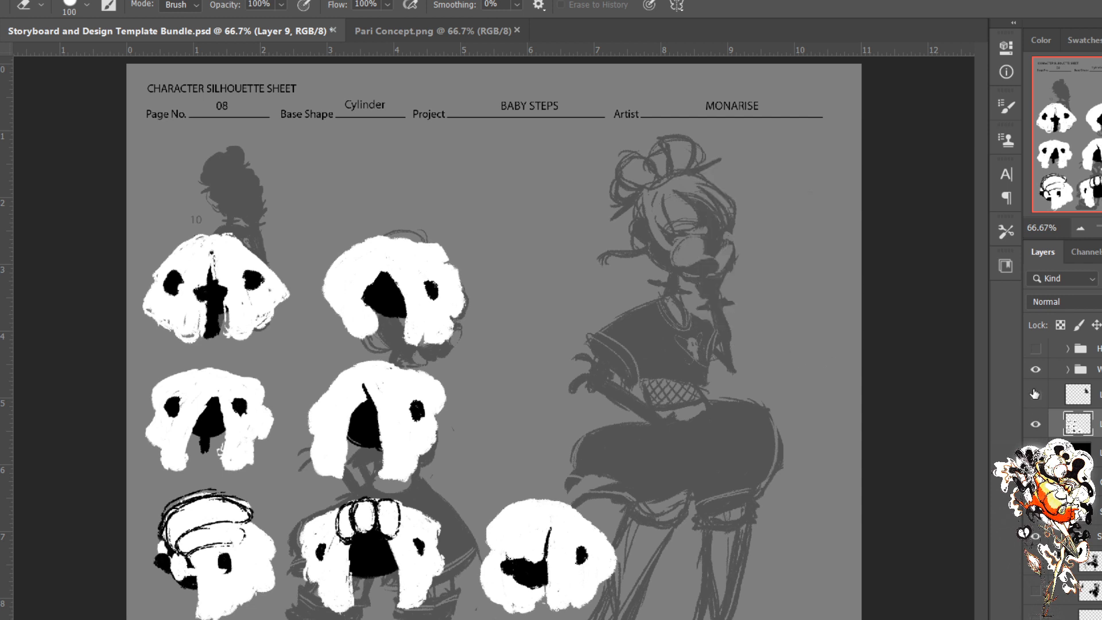
click(1035, 394)
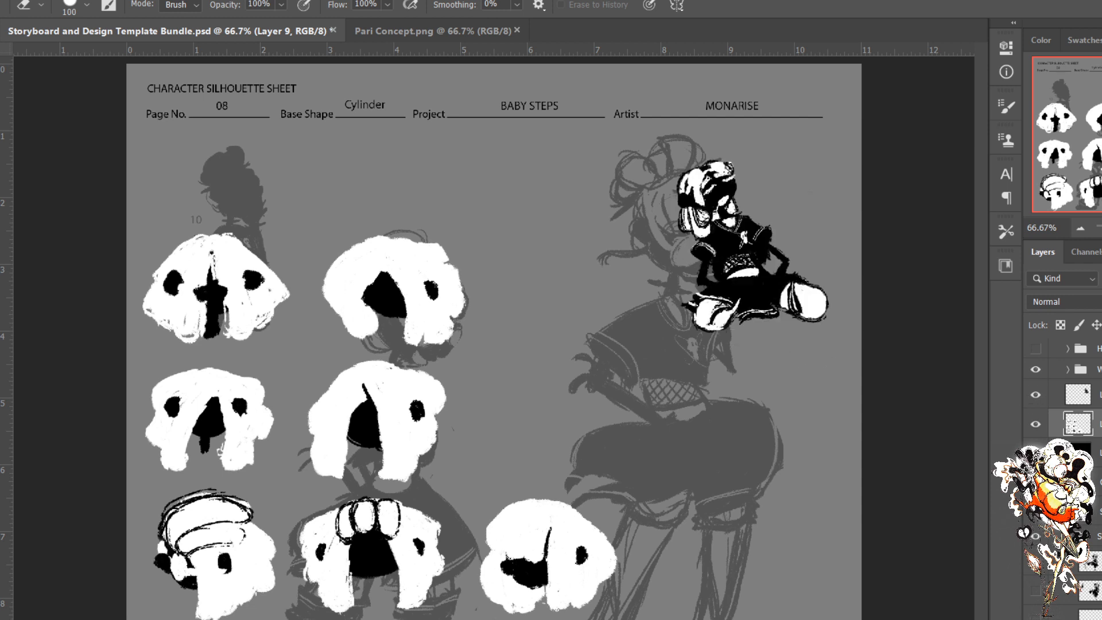
click(1091, 395)
click(1035, 512)
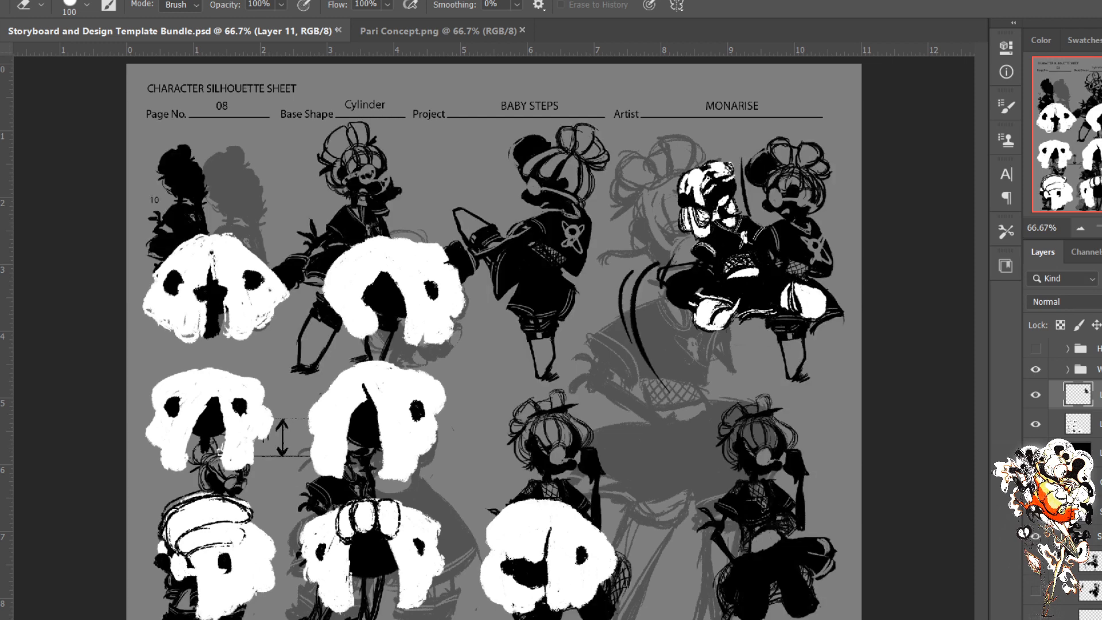
Step: Hide the white heads layer, then shift the small seated figure down and left and scale it up over the upper right pose
click(1036, 424)
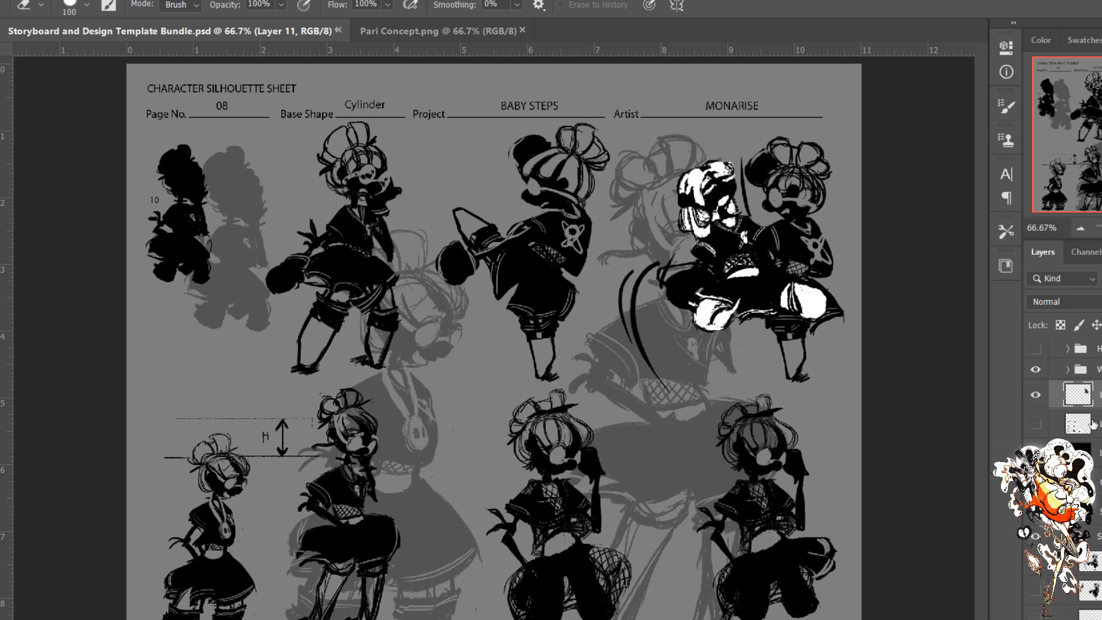
key(v)
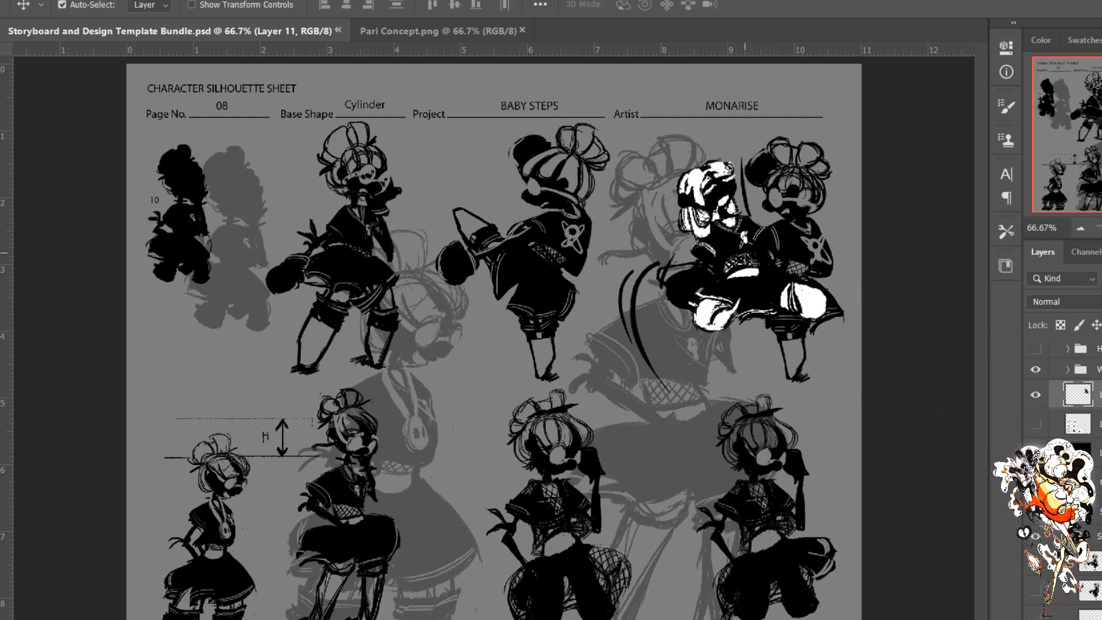
drag(718, 249, 704, 290)
key(ctrl+t)
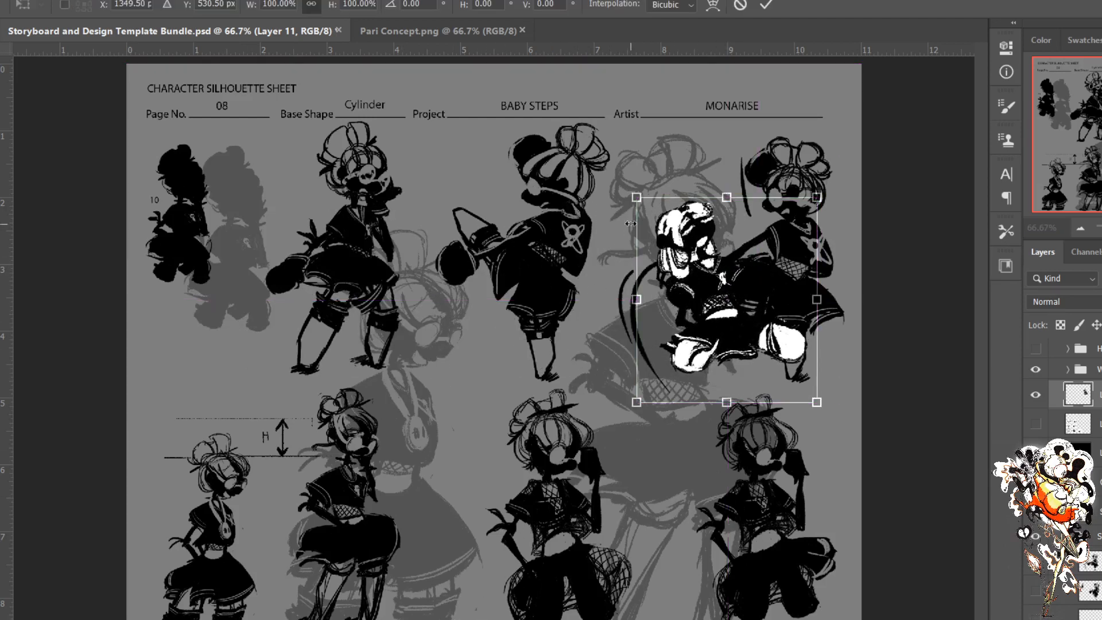
drag(626, 191, 608, 178)
key(Return)
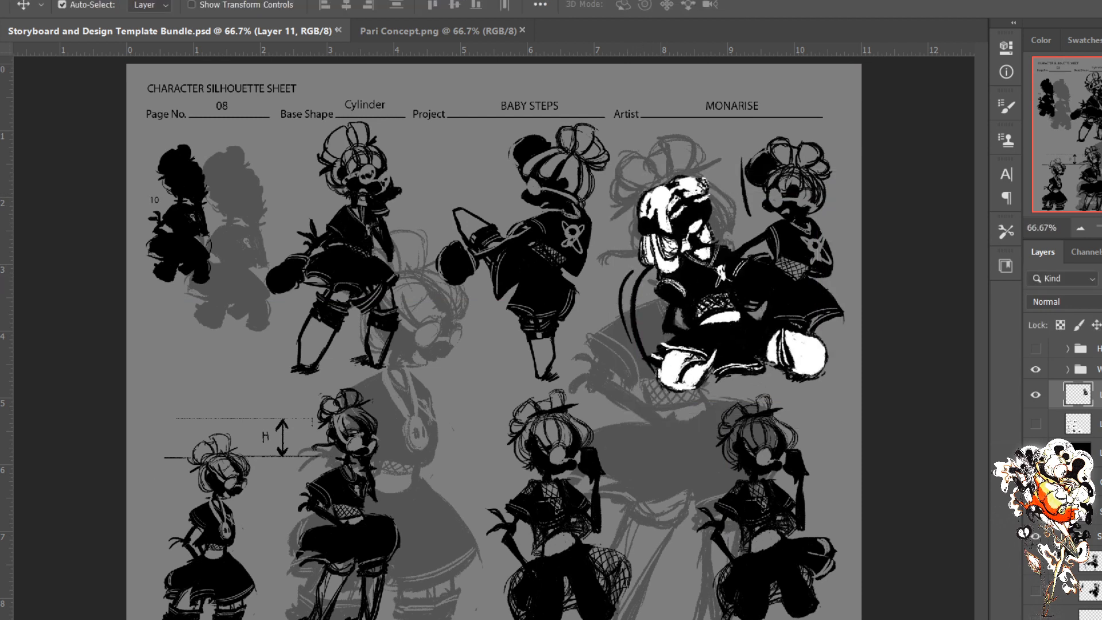
Step: Rename the seated figure's layer Sil 10 Exploration Sheet 2 and move it down the stack beside Sil 10 Exploration Sheet
double_click(1100, 395)
key(Return)
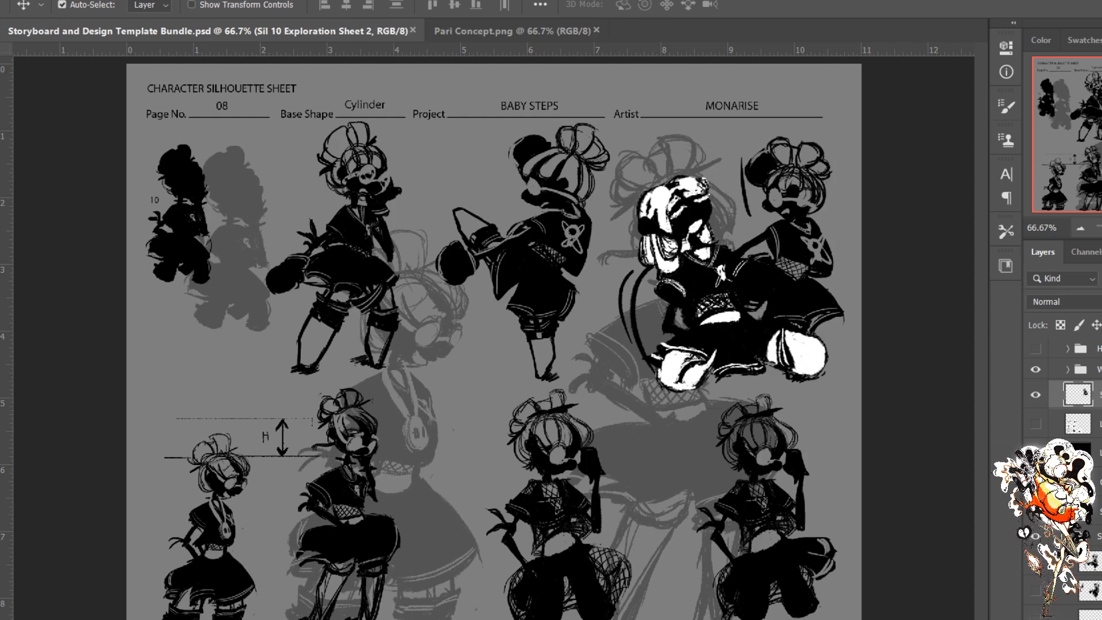
double_click(1101, 511)
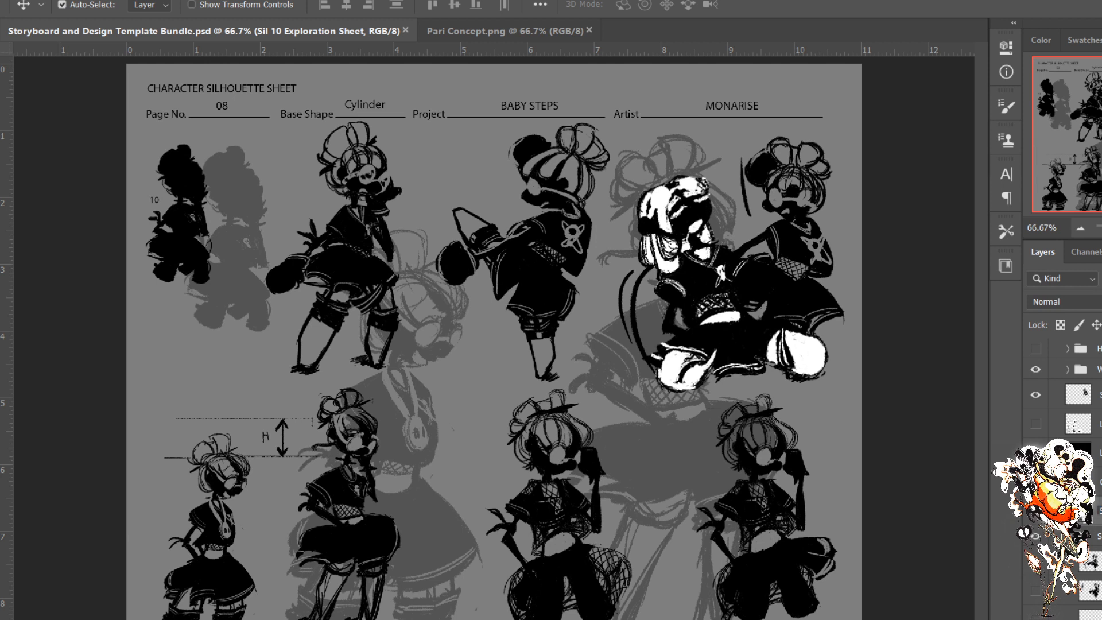
drag(1100, 395, 1099, 497)
Step: Hide the black pose silhouettes, show the white heads layer again and rename it Hair Silhouettes
click(1035, 511)
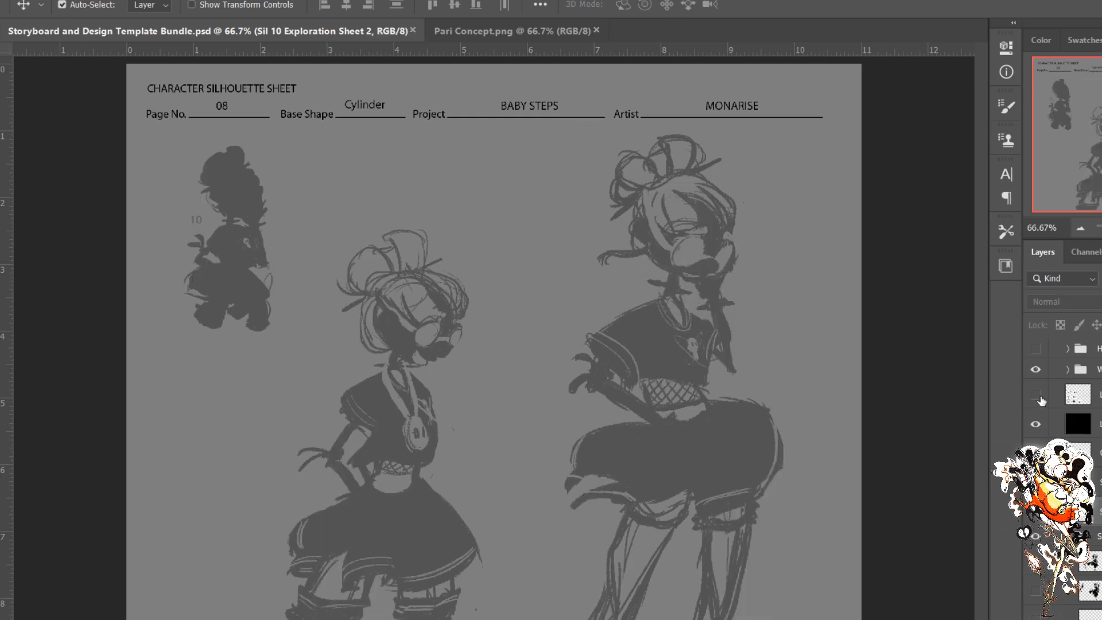
click(1036, 395)
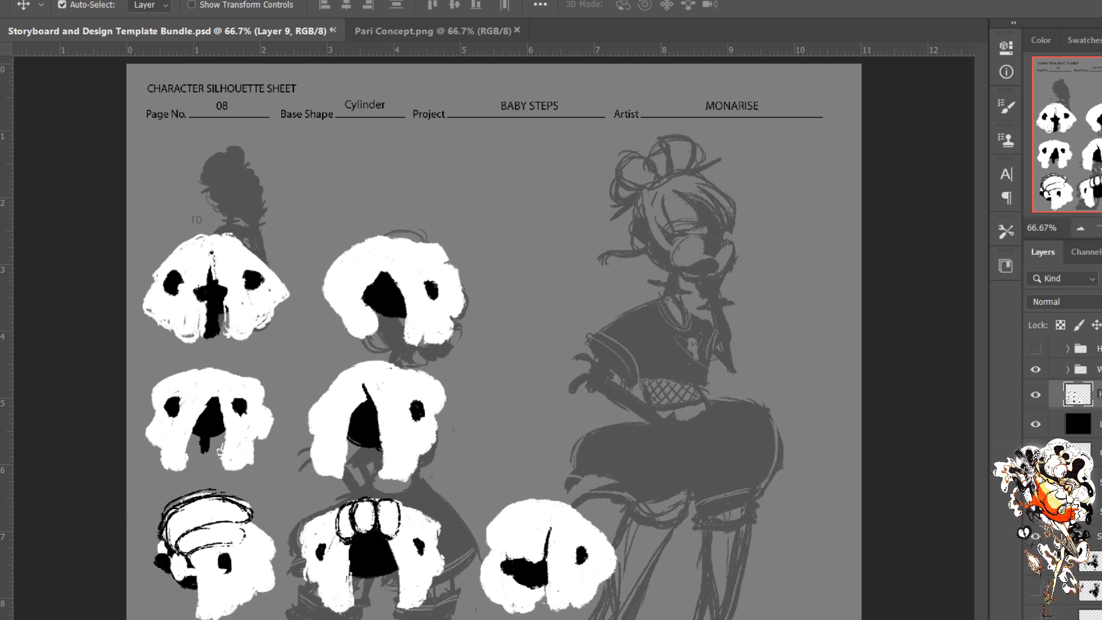
key(Return)
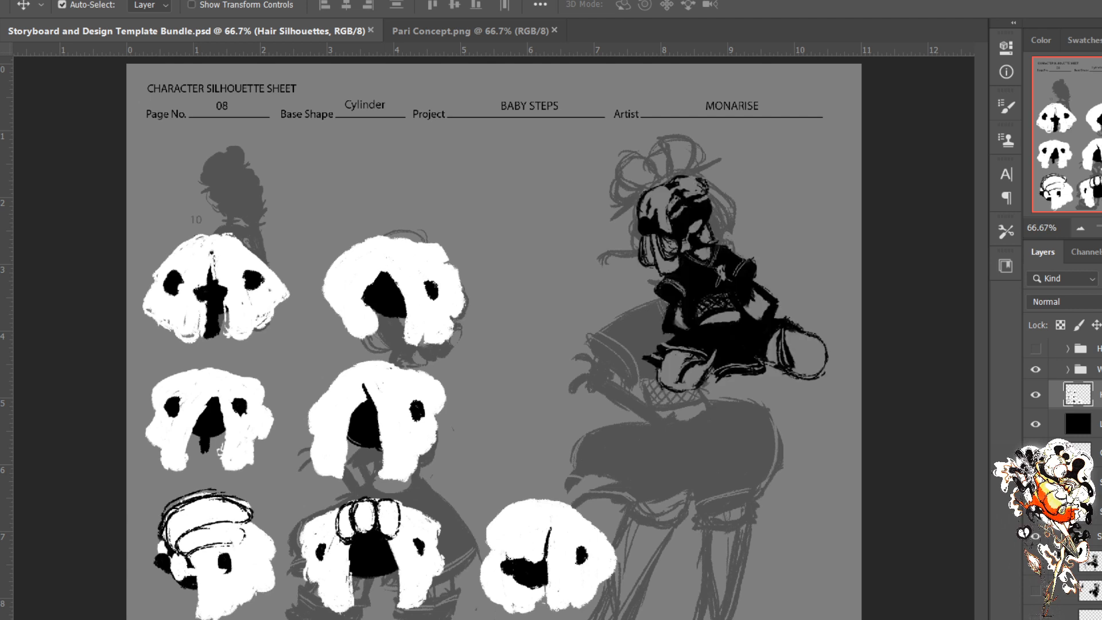
Step: Toggle the seated figure and the large crouching pose on and off for comparison, leaving both hidden
click(1036, 453)
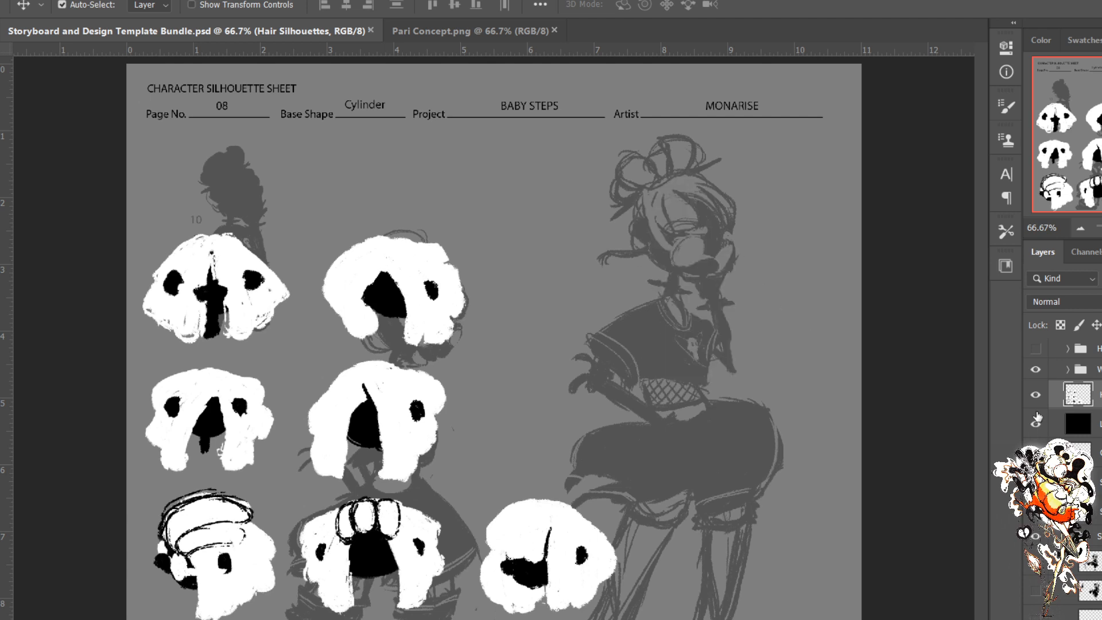
click(1035, 453)
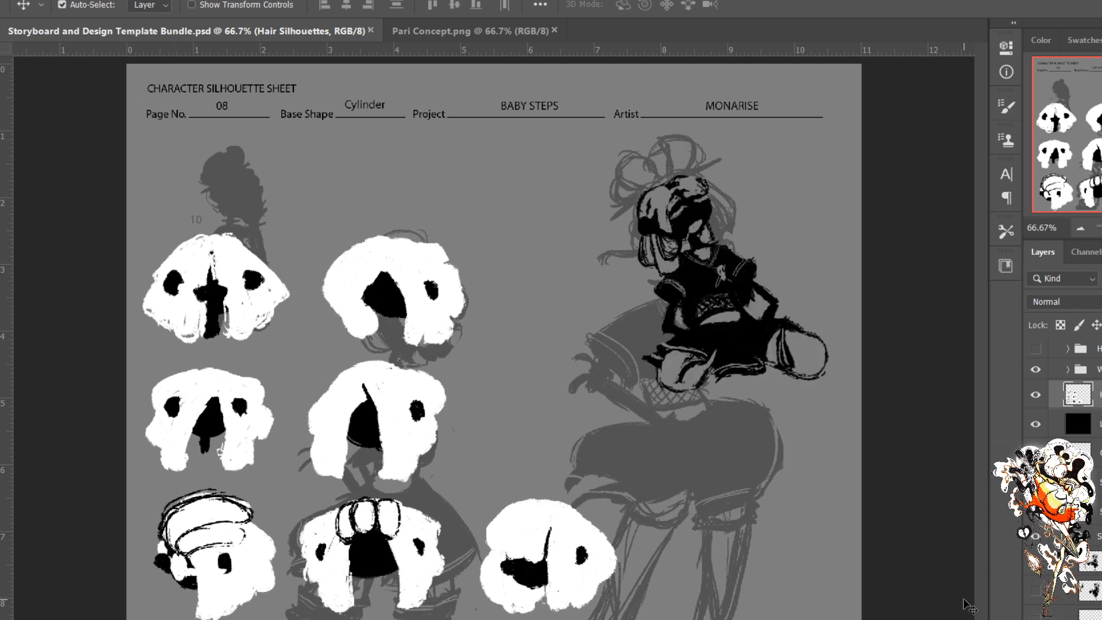
click(1036, 481)
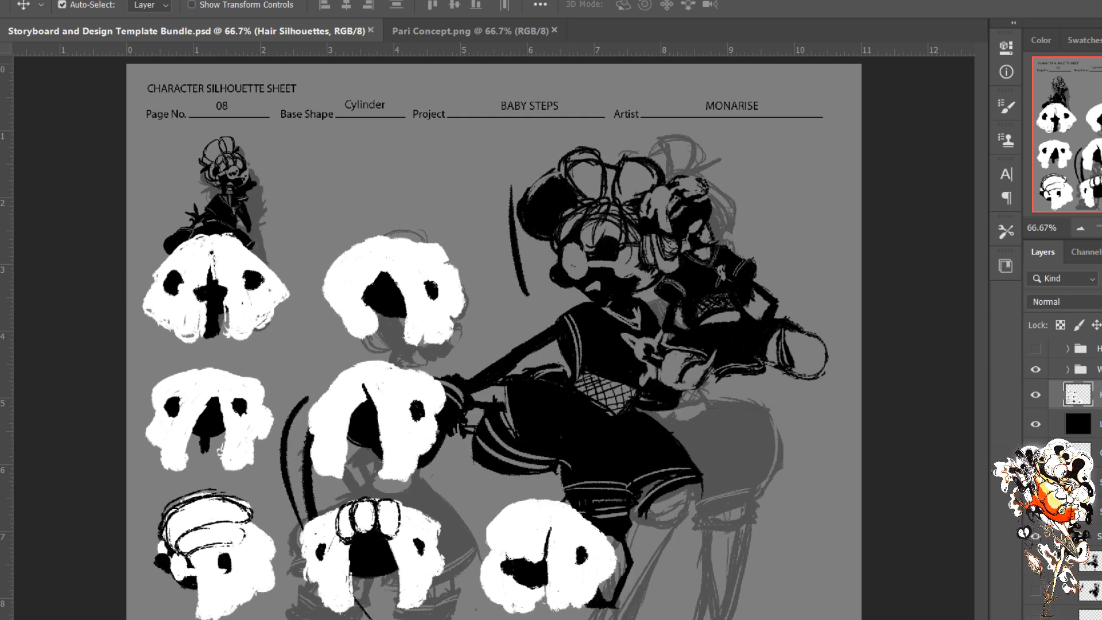
click(1036, 562)
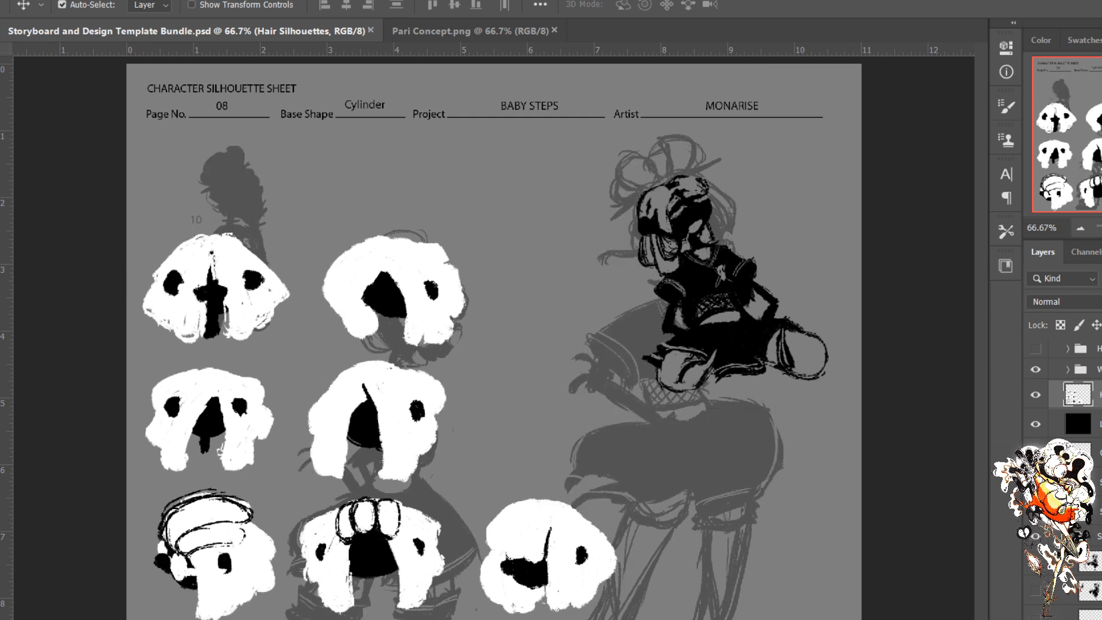
click(1035, 510)
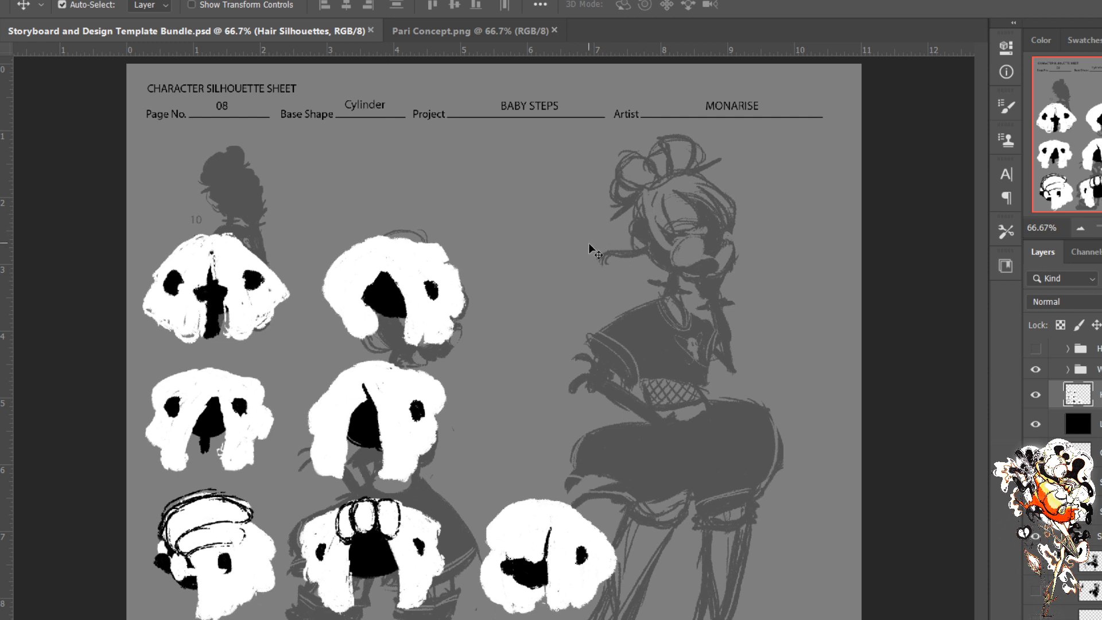
Step: Check the numbered silhouettes layer, then hide it and the grey background poses so only the Hair Silhouettes layer is shown
key(b)
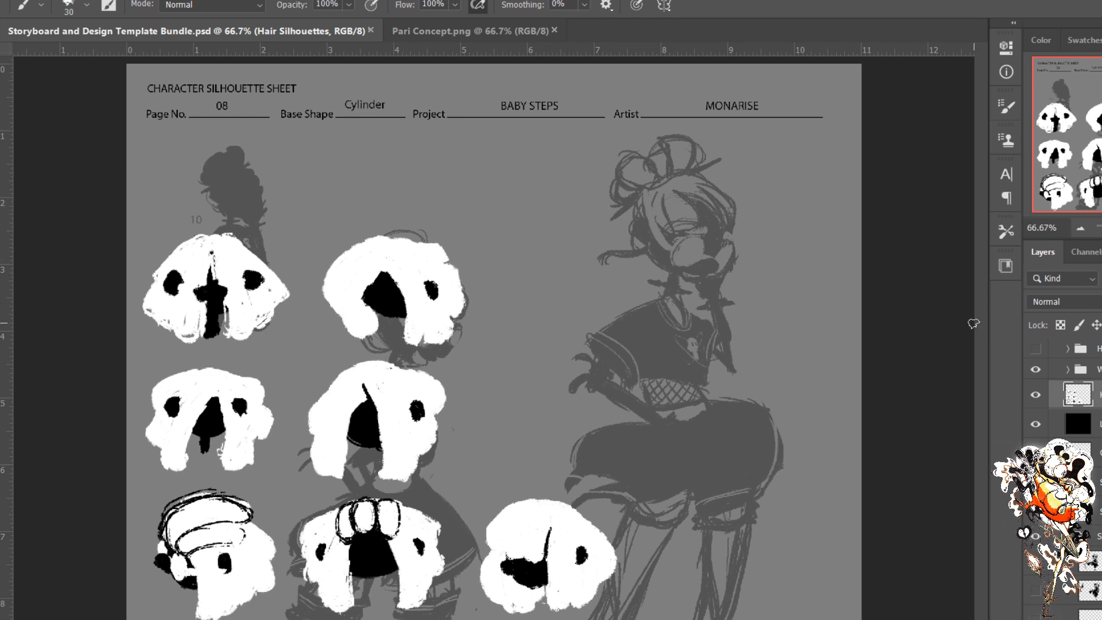
click(1035, 394)
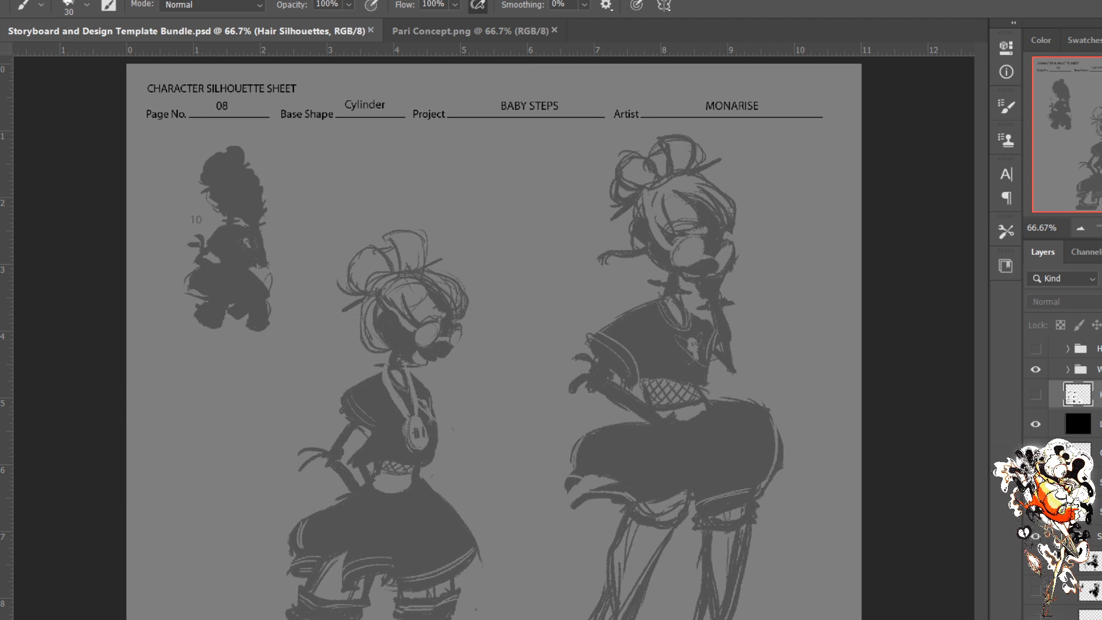
scroll(1033, 534, down, 5)
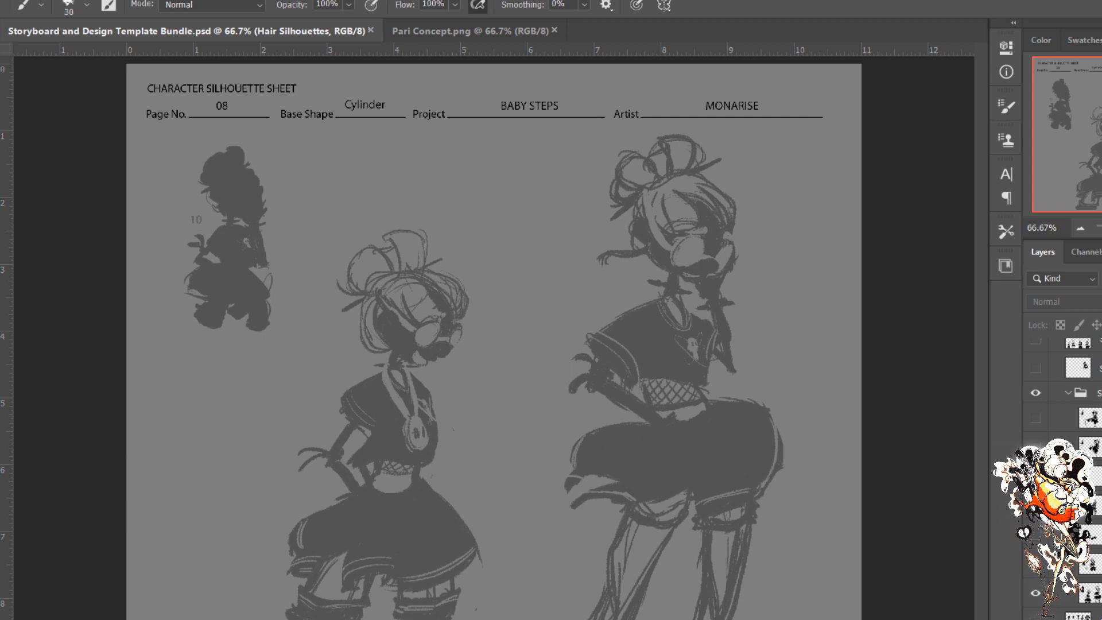
click(1040, 614)
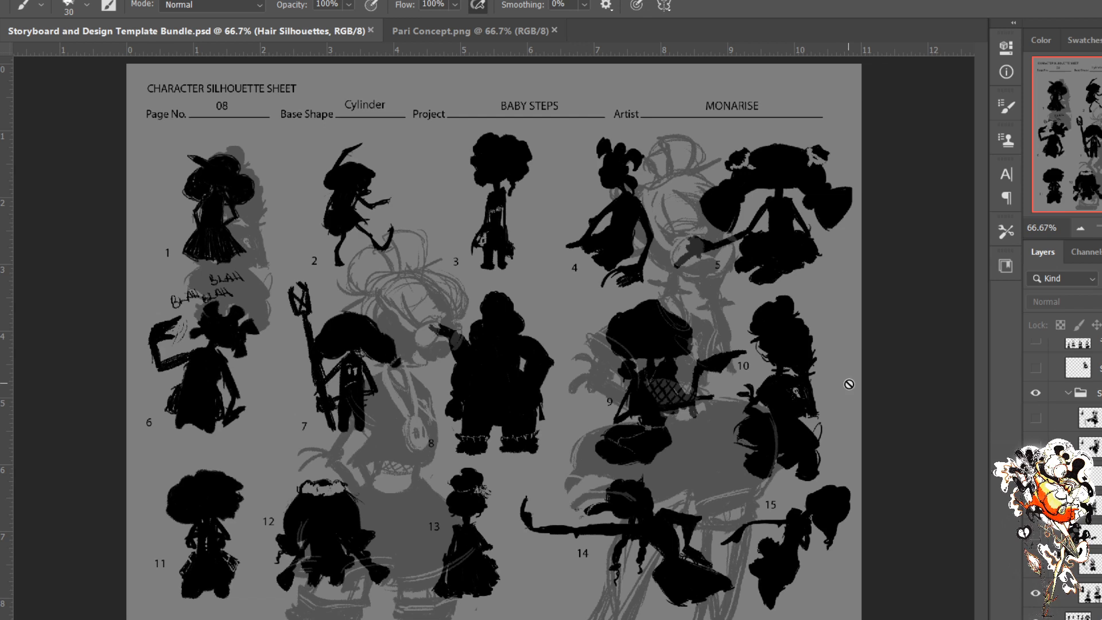
click(1035, 619)
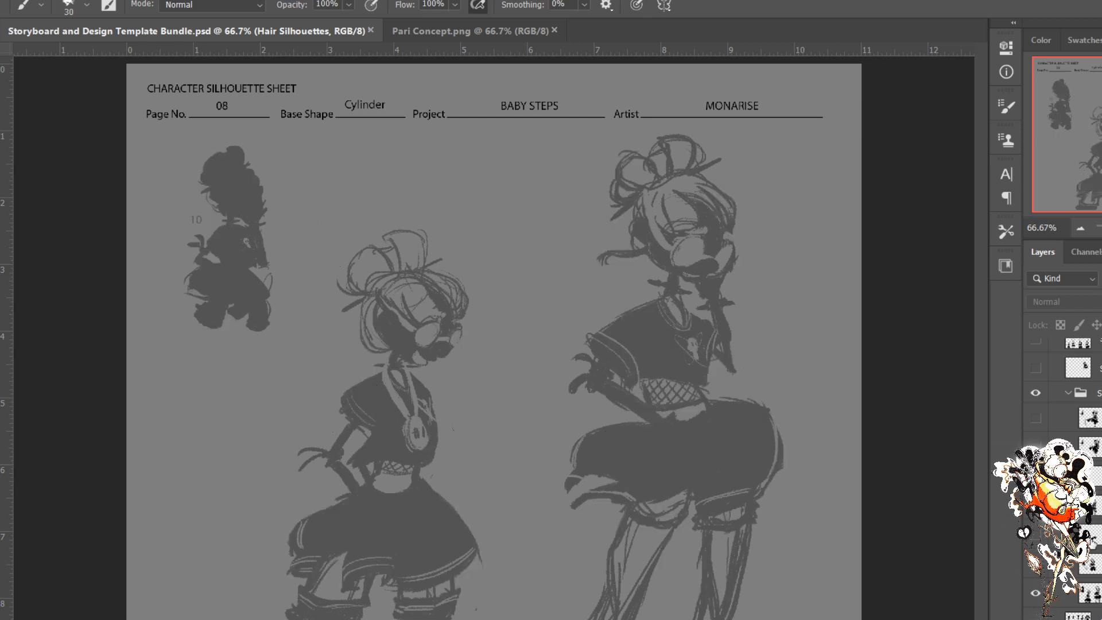
click(1035, 593)
scroll(1061, 431, up, 4)
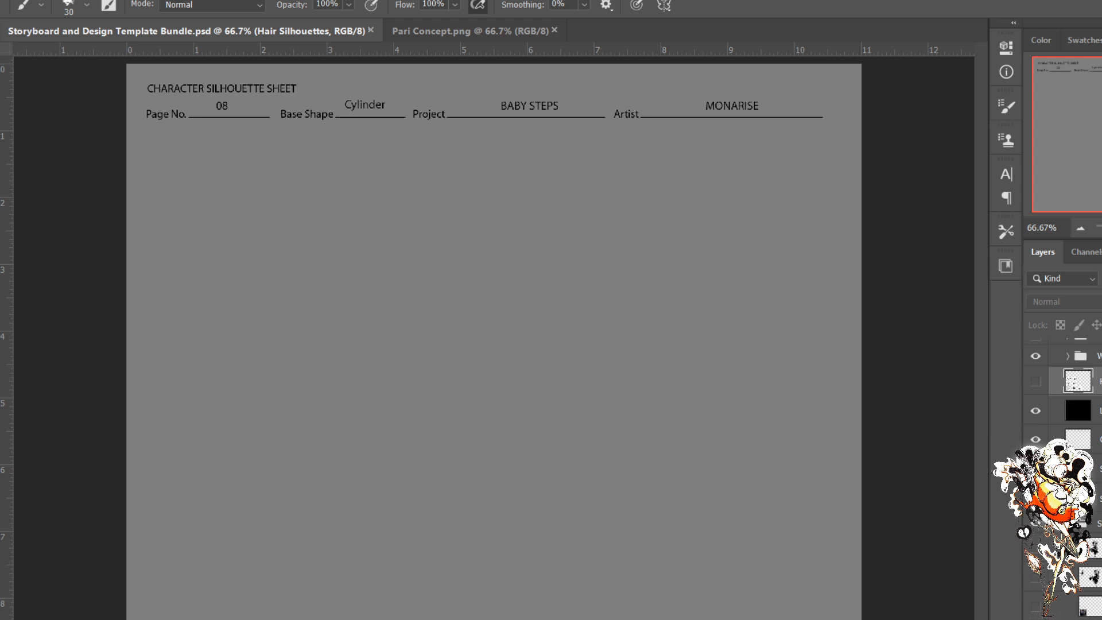
click(1035, 381)
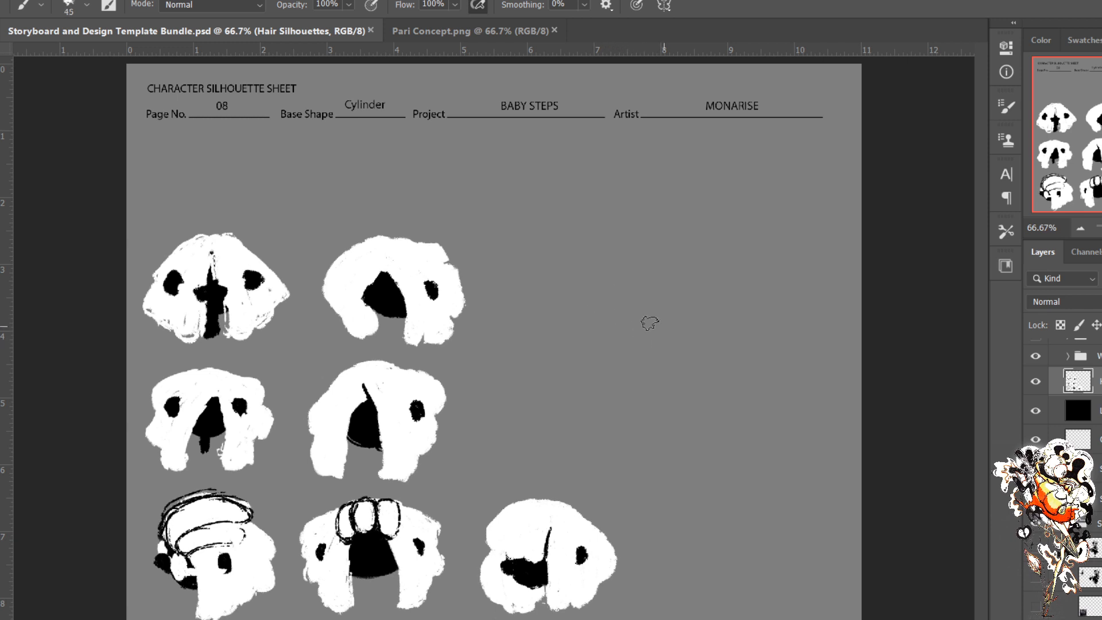
Step: Paint a round black head base in the empty right area of the sheet and compare it with the pose silhouettes
mouse_move(646, 317)
mouse_down()
mouse_move(617, 357)
mouse_move(649, 375)
mouse_move(643, 342)
mouse_move(654, 361)
mouse_move(638, 365)
mouse_move(648, 348)
mouse_move(618, 369)
mouse_move(658, 380)
mouse_move(673, 344)
mouse_move(663, 328)
mouse_move(612, 346)
mouse_move(614, 356)
mouse_move(673, 345)
mouse_move(660, 336)
mouse_move(638, 380)
mouse_move(659, 381)
mouse_move(660, 333)
mouse_up()
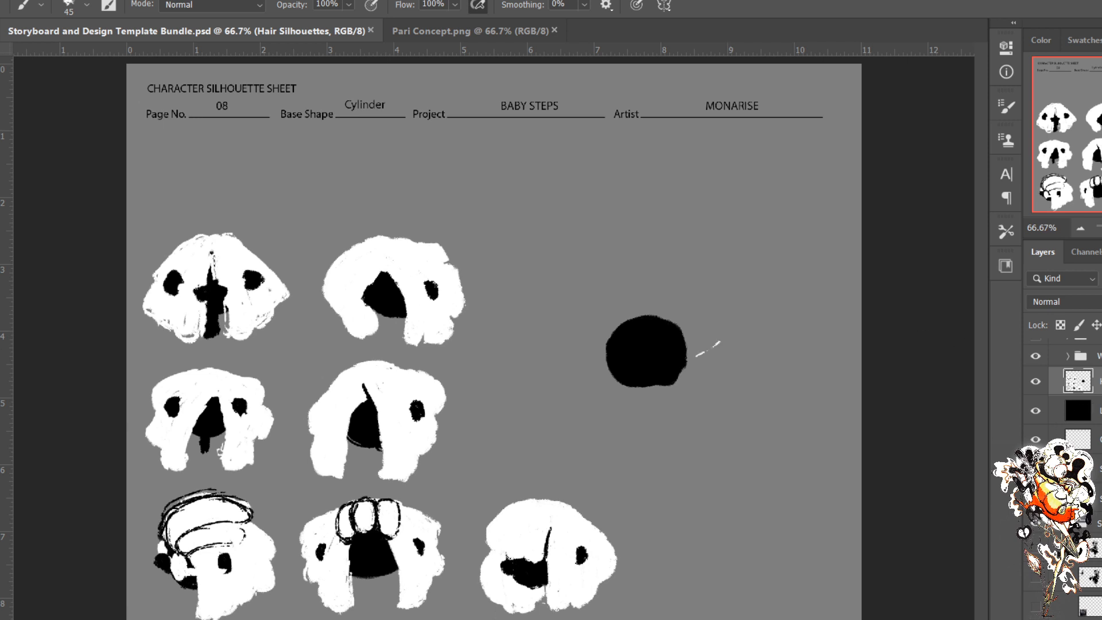
click(1035, 524)
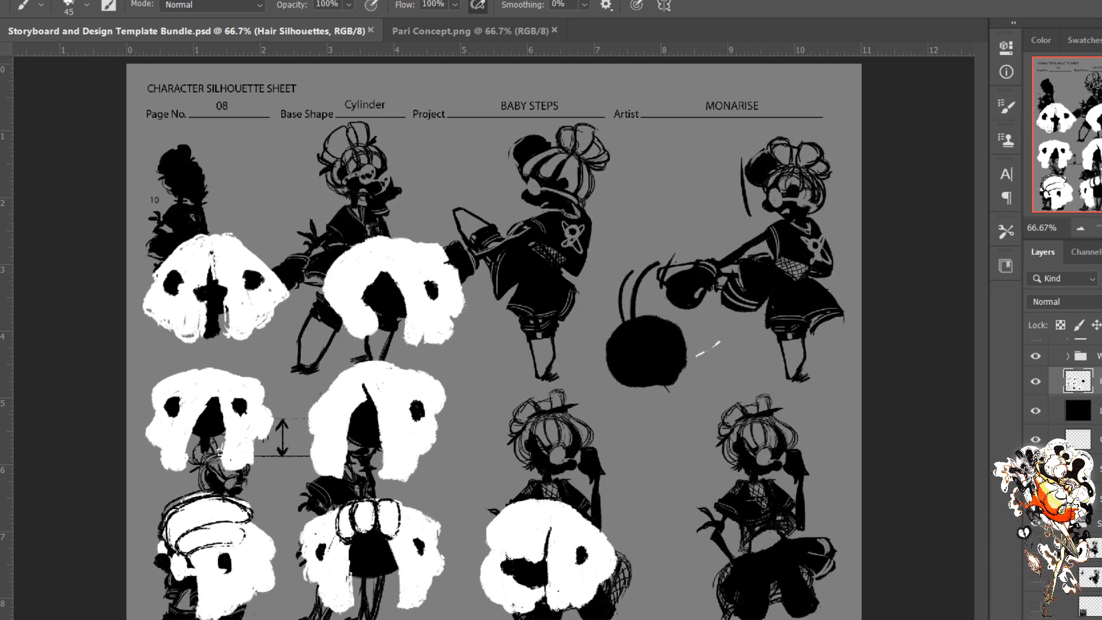
click(1036, 523)
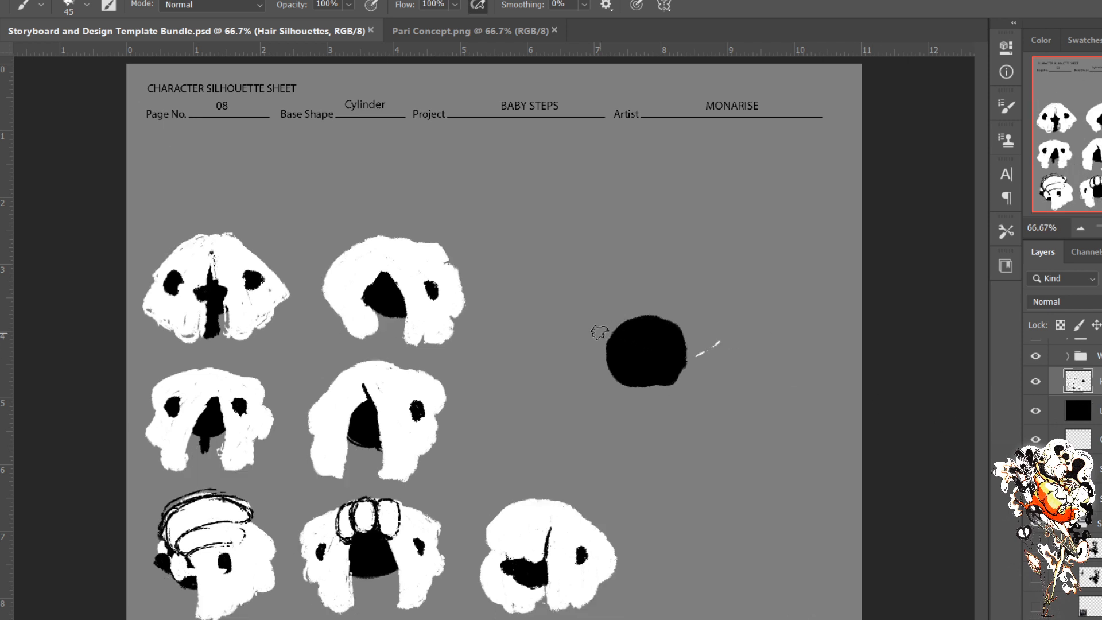
Step: Outline a fan of rounded white hair lobes around the black head with brush size 45
mouse_move(604, 344)
mouse_down()
mouse_move(554, 286)
mouse_move(581, 310)
mouse_move(601, 355)
mouse_move(589, 323)
mouse_move(572, 296)
mouse_up()
drag(719, 342, 697, 306)
mouse_move(619, 348)
mouse_down()
mouse_move(652, 368)
mouse_move(611, 345)
mouse_move(677, 364)
mouse_move(662, 357)
mouse_move(666, 420)
mouse_up()
mouse_move(666, 351)
mouse_down()
mouse_move(702, 364)
mouse_move(690, 373)
mouse_move(725, 358)
mouse_move(725, 328)
mouse_move(698, 362)
mouse_move(696, 336)
mouse_move(717, 331)
mouse_move(674, 306)
mouse_move(666, 346)
mouse_move(657, 312)
mouse_move(667, 308)
mouse_move(627, 300)
mouse_move(628, 318)
mouse_move(661, 308)
mouse_move(623, 318)
mouse_move(596, 286)
mouse_move(610, 324)
mouse_move(574, 306)
mouse_move(609, 348)
mouse_move(613, 288)
mouse_move(697, 312)
mouse_move(687, 314)
mouse_move(722, 303)
mouse_move(690, 339)
mouse_up()
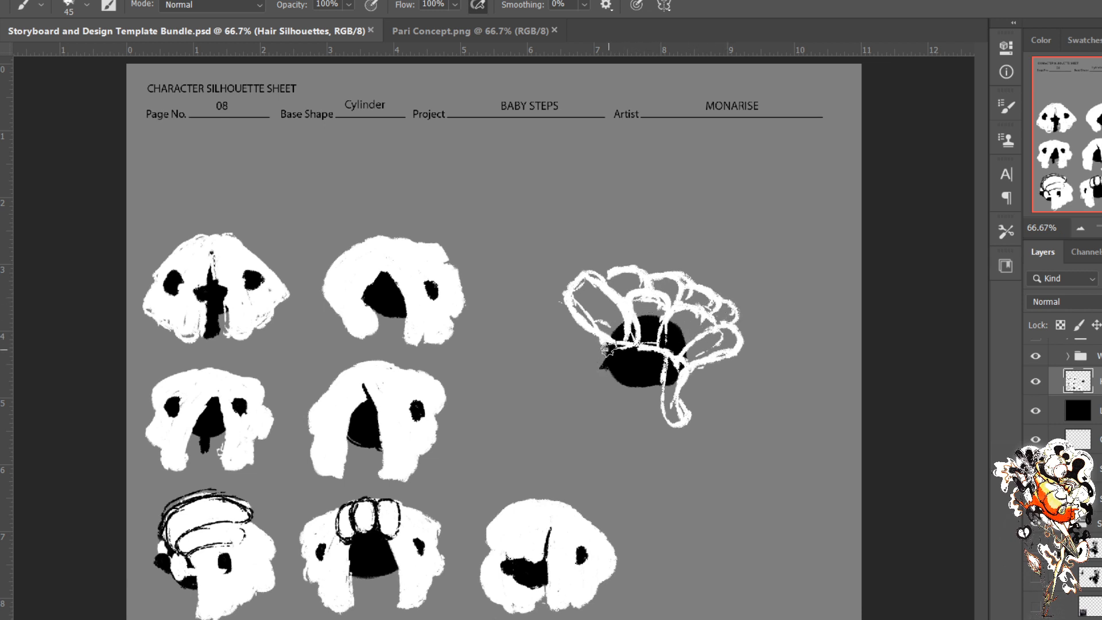
Step: With brush size 30, extend the black face, remove the hanging lock and outline extra white hair lobes on both sides
key(bracketleft)
key(bracketleft)
mouse_move(605, 357)
mouse_down()
mouse_move(659, 381)
mouse_move(658, 369)
mouse_move(688, 356)
mouse_move(683, 406)
mouse_move(643, 436)
mouse_move(681, 401)
mouse_move(657, 397)
mouse_move(685, 360)
mouse_up()
key(e)
key(b)
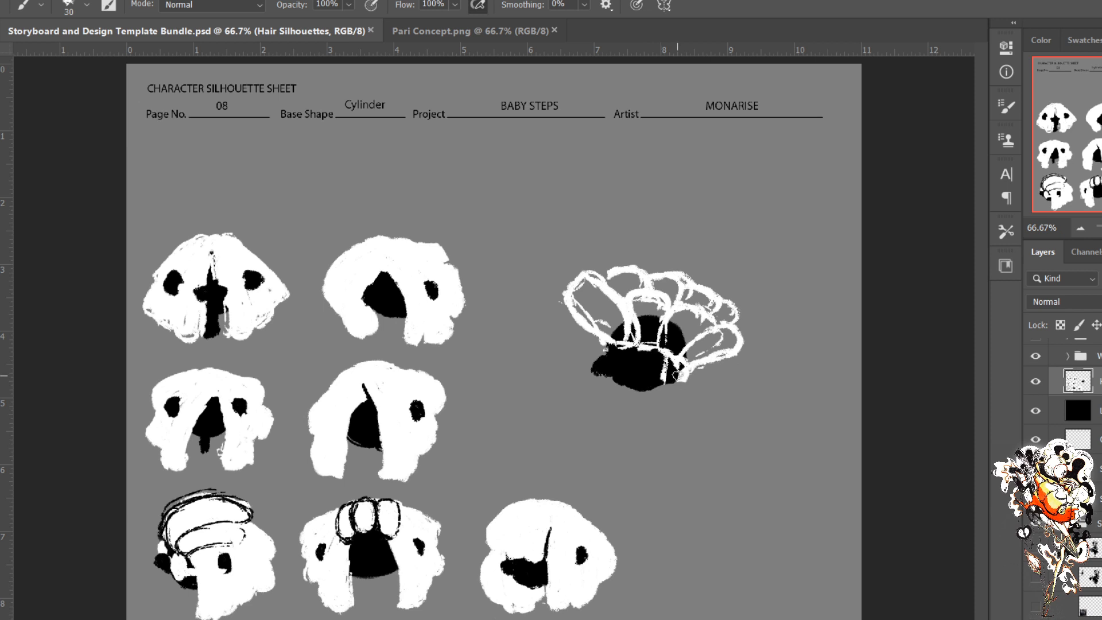
mouse_move(667, 379)
mouse_down()
mouse_move(689, 390)
mouse_move(682, 379)
mouse_move(696, 396)
mouse_move(710, 367)
mouse_move(737, 376)
mouse_up()
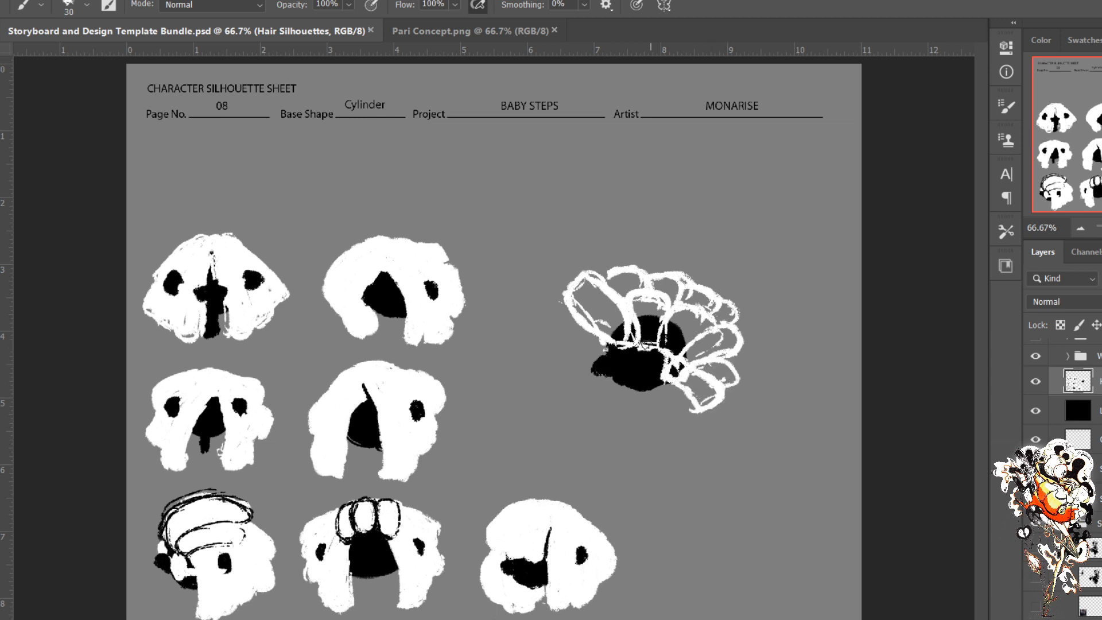
mouse_move(568, 320)
mouse_down()
mouse_move(560, 341)
mouse_move(606, 322)
mouse_up()
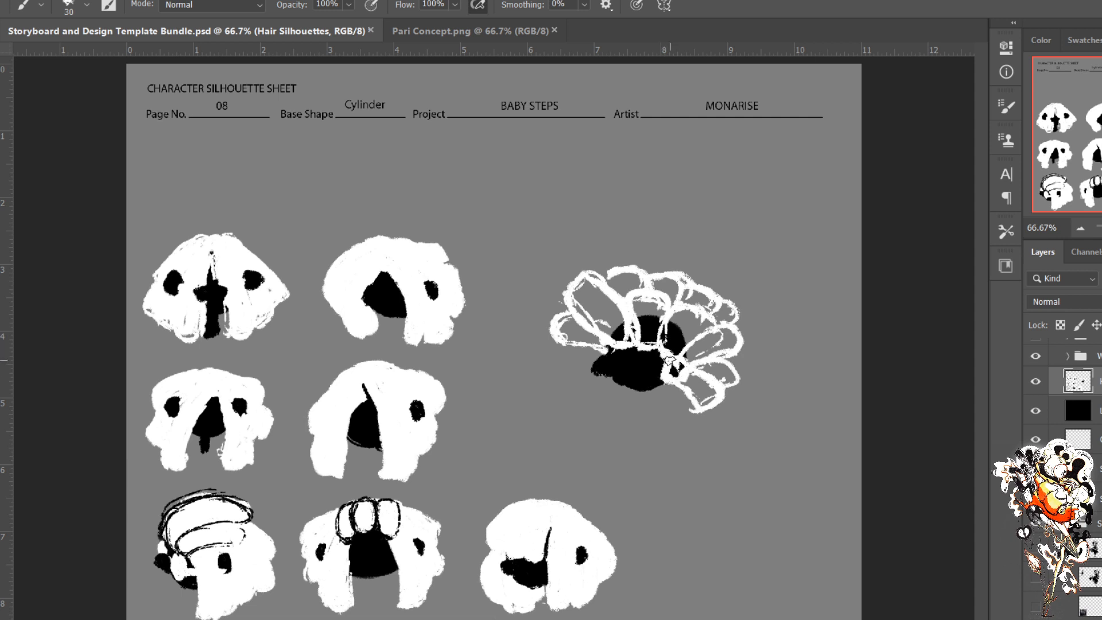
Step: Fill the outlined hair lobes with solid white using brush size 60
key(bracketright)
key(bracketright)
key(bracketright)
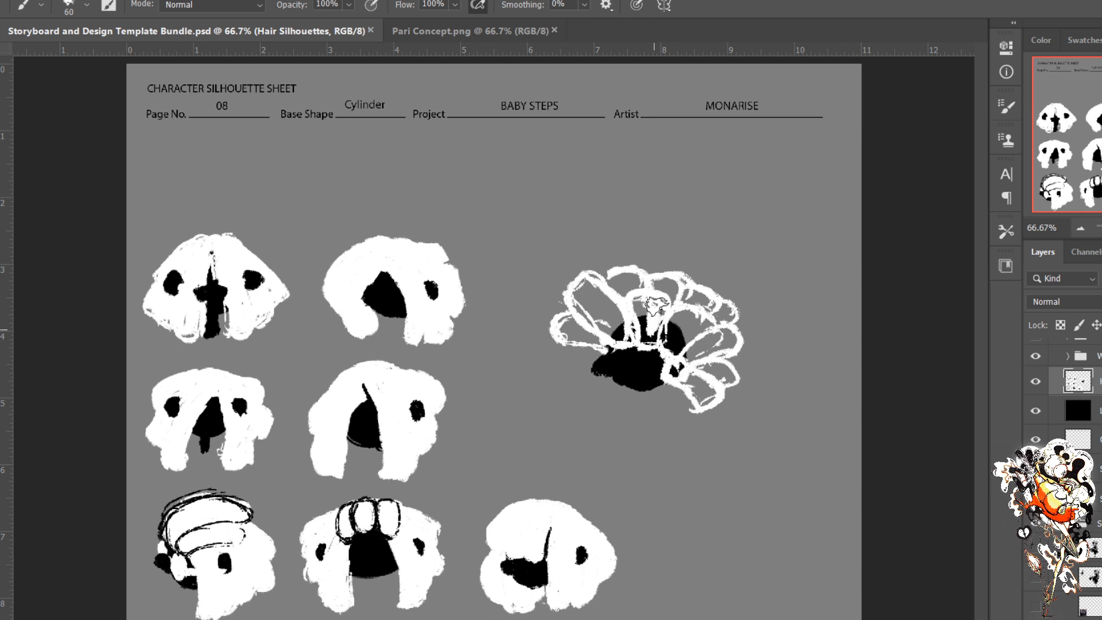
mouse_move(654, 304)
mouse_down()
mouse_move(580, 302)
mouse_move(599, 315)
mouse_move(601, 339)
mouse_move(568, 320)
mouse_move(671, 341)
mouse_move(681, 322)
mouse_move(703, 318)
mouse_move(686, 311)
mouse_move(699, 300)
mouse_move(682, 300)
mouse_move(705, 296)
mouse_move(693, 322)
mouse_move(680, 293)
mouse_move(619, 273)
mouse_move(637, 301)
mouse_move(664, 313)
mouse_move(693, 321)
mouse_move(723, 311)
mouse_move(701, 335)
mouse_move(728, 338)
mouse_move(730, 347)
mouse_move(701, 345)
mouse_move(684, 358)
mouse_move(710, 400)
mouse_move(673, 368)
mouse_move(700, 382)
mouse_up()
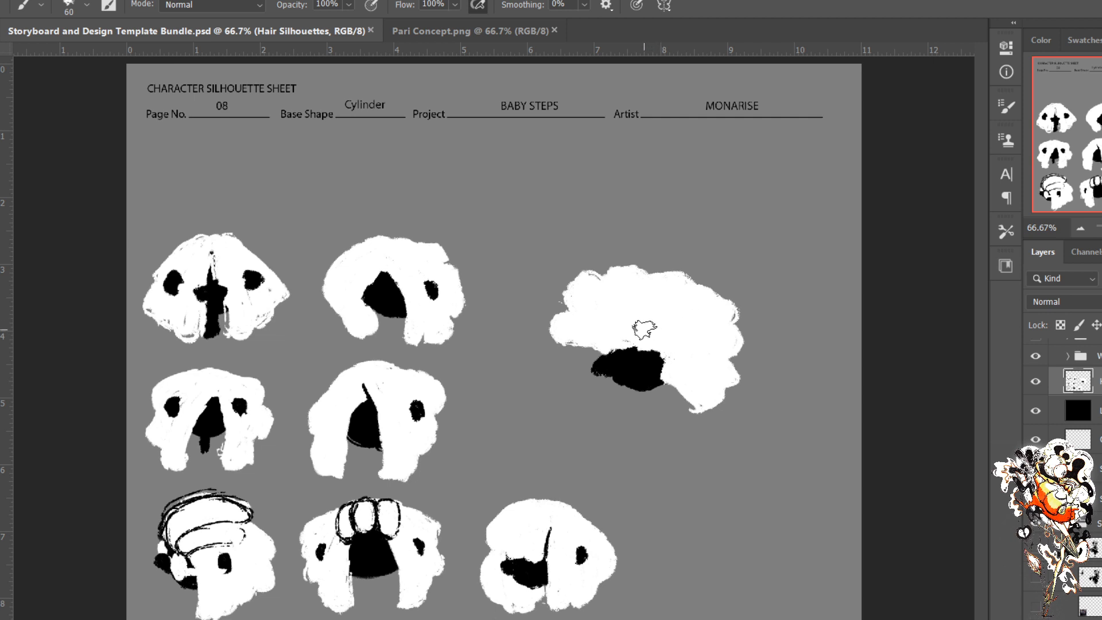
Step: Round out the black face below the hair and add small black bumps on both sides with brush size 25
mouse_move(638, 377)
mouse_down()
mouse_move(655, 362)
mouse_move(637, 396)
mouse_move(618, 389)
mouse_move(608, 357)
mouse_move(615, 389)
mouse_move(606, 354)
mouse_up()
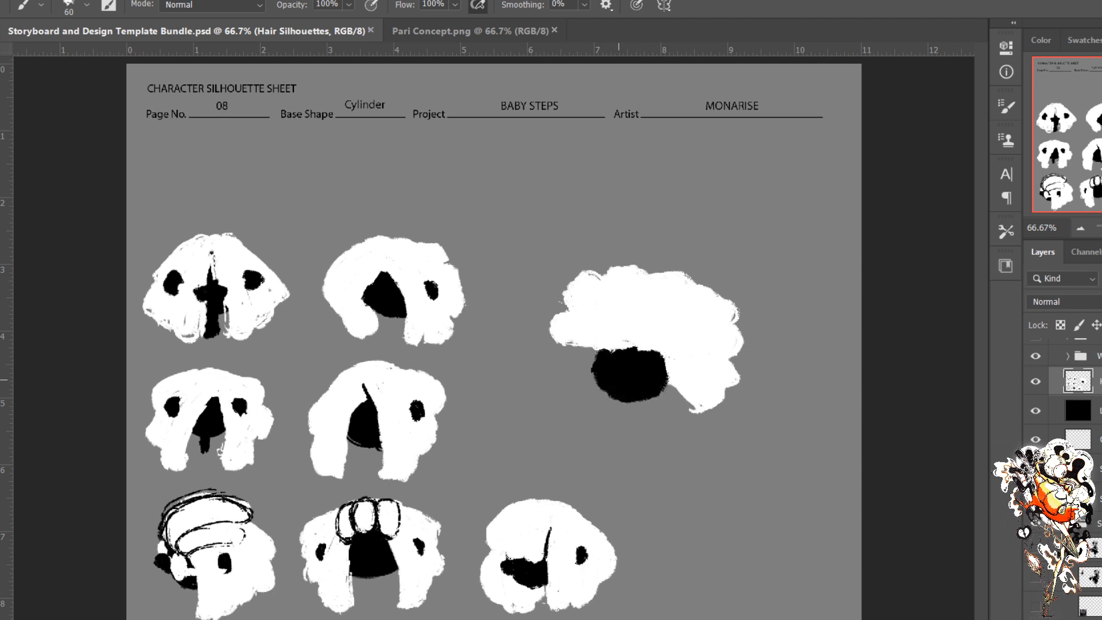
key(bracketleft)
key(bracketleft)
key(bracketleft)
key(bracketleft)
key(bracketleft)
key(bracketleft)
mouse_move(600, 361)
mouse_down()
mouse_move(596, 380)
mouse_move(592, 369)
mouse_up()
drag(659, 362, 665, 352)
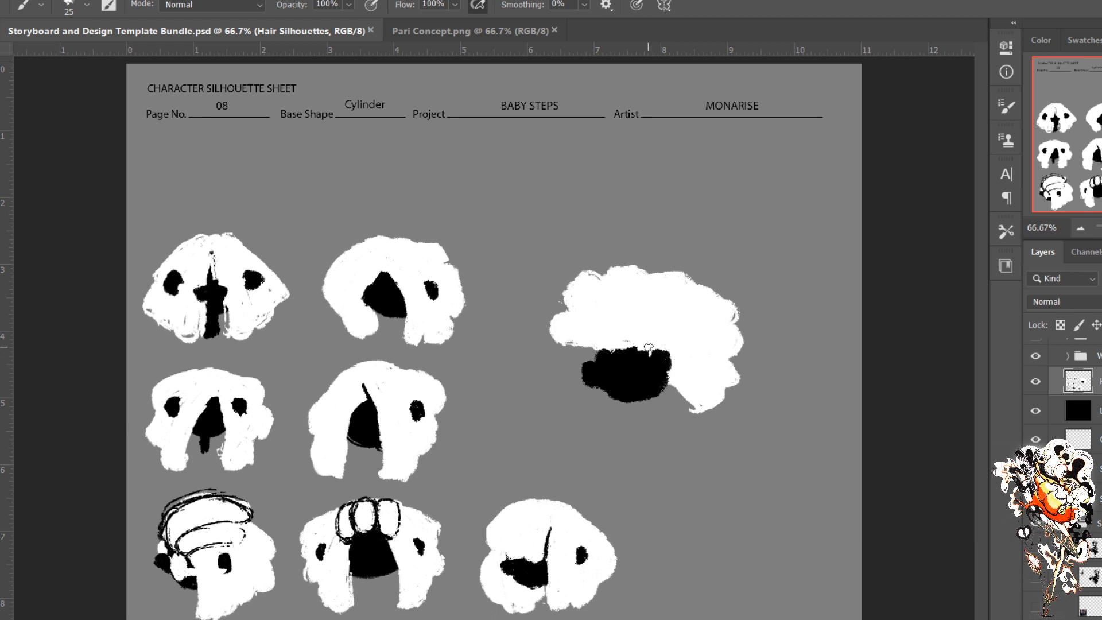
Step: Paint thin white fringe strands over the top of the black face and touch up the hair's edges
mouse_move(647, 347)
mouse_down()
mouse_move(677, 391)
mouse_move(669, 378)
mouse_move(664, 407)
mouse_up()
mouse_move(608, 349)
mouse_down()
mouse_move(597, 355)
mouse_move(610, 375)
mouse_move(630, 361)
mouse_up()
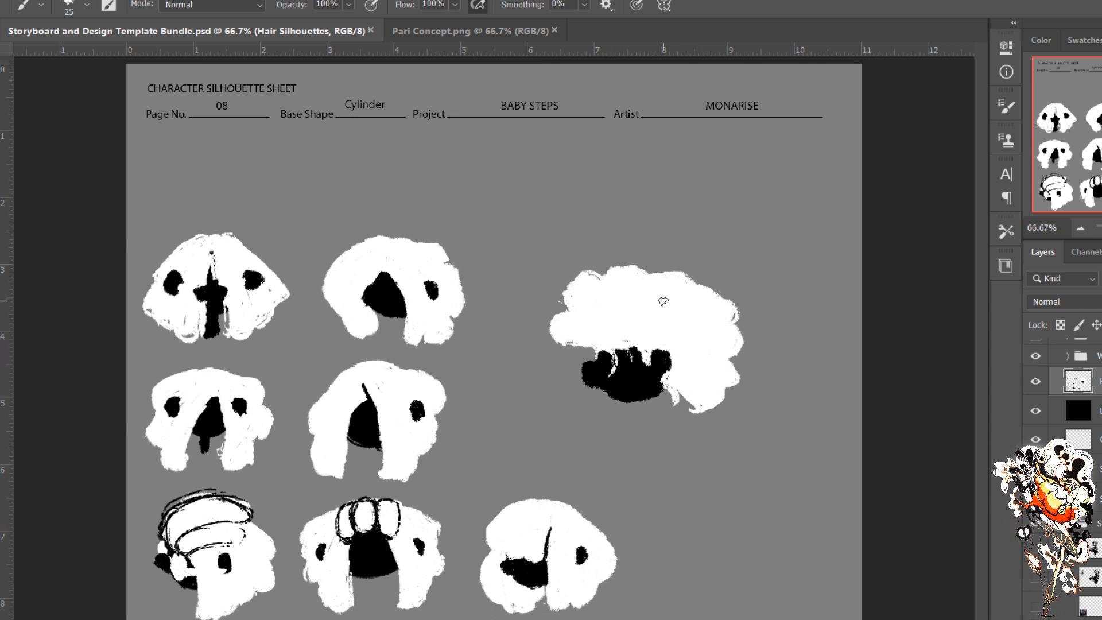
mouse_move(659, 270)
mouse_down()
mouse_move(684, 271)
mouse_move(669, 301)
mouse_move(683, 294)
mouse_move(654, 291)
mouse_up()
Step: Lasso the new fan-haired head and move it down into the third column, above the bottom-row head
key(l)
mouse_move(600, 222)
mouse_down()
mouse_move(519, 355)
mouse_move(601, 436)
mouse_move(707, 437)
mouse_move(781, 341)
mouse_move(669, 241)
mouse_move(591, 221)
mouse_up()
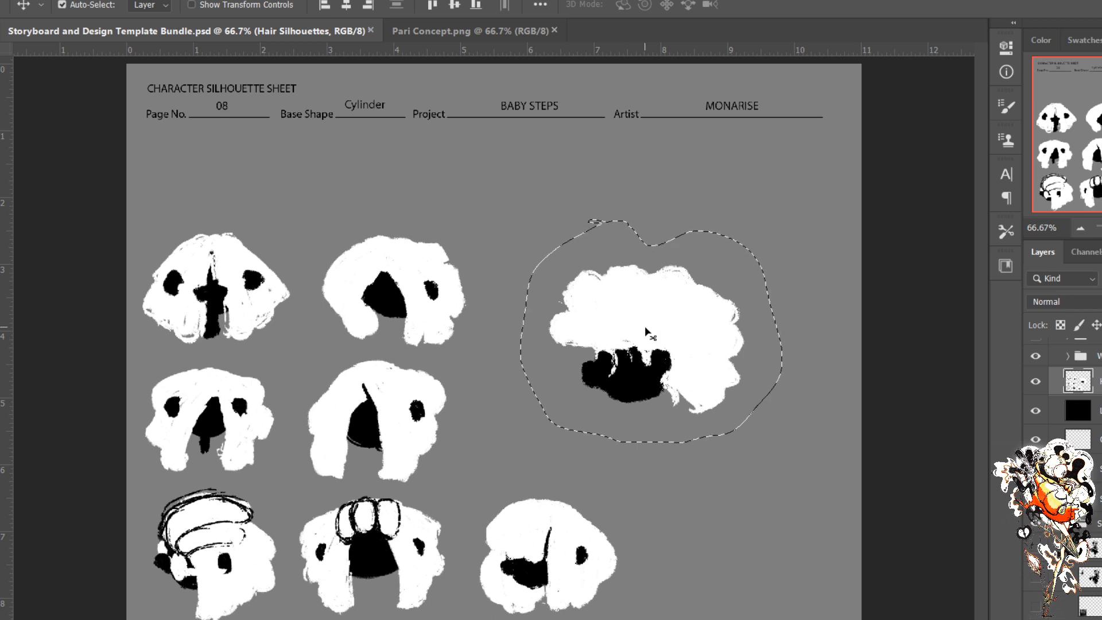
mouse_move(637, 287)
mouse_down()
mouse_move(576, 202)
mouse_move(575, 268)
mouse_up()
drag(580, 324, 567, 405)
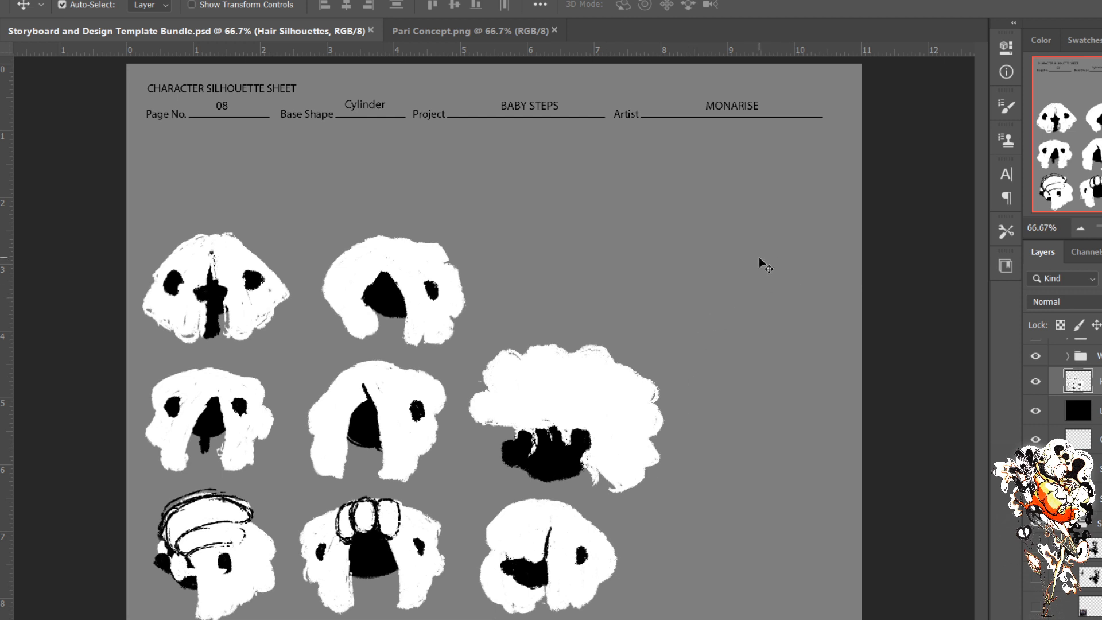
Step: Paint a solid black round head with brush size 70 in the empty area above the third column's right side
key(b)
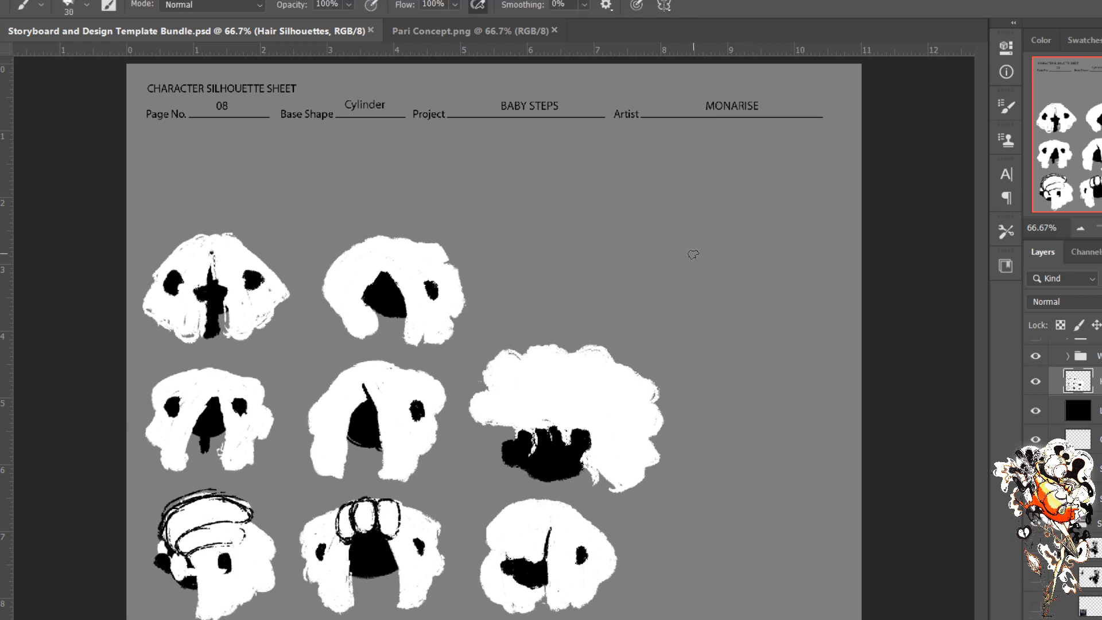
key(bracketright)
key(bracketright)
key(bracketright)
mouse_move(703, 256)
mouse_down()
mouse_move(709, 280)
mouse_move(725, 264)
mouse_move(693, 238)
mouse_move(687, 261)
mouse_move(719, 248)
mouse_move(742, 254)
mouse_up()
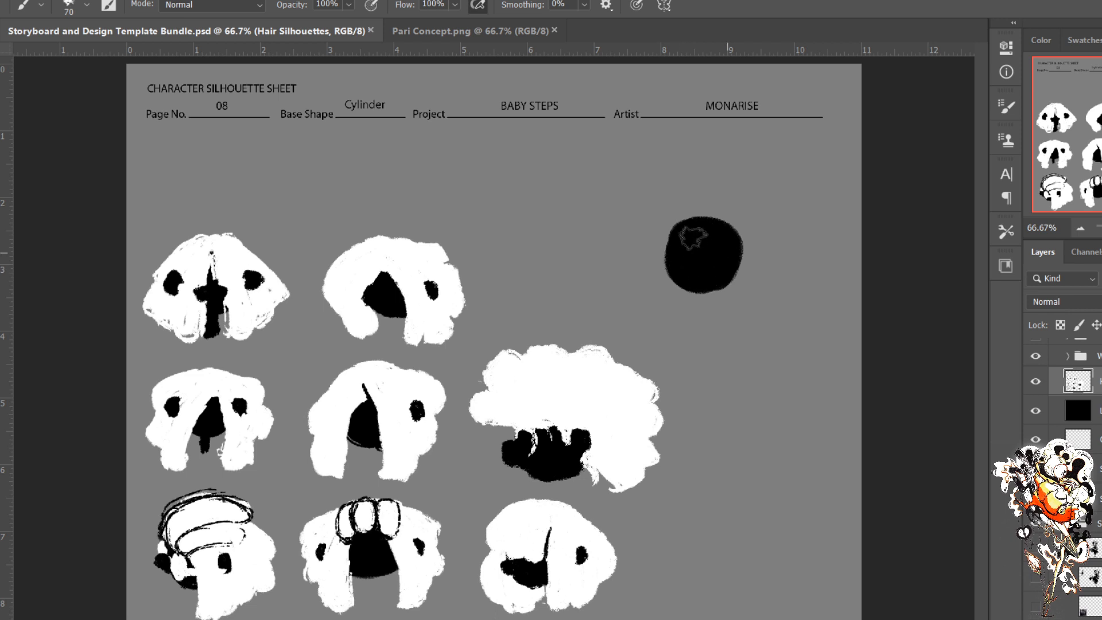
Step: Add small round black ears on both sides of the new head with brush size 35
key(bracketleft)
key(bracketleft)
key(bracketleft)
key(bracketleft)
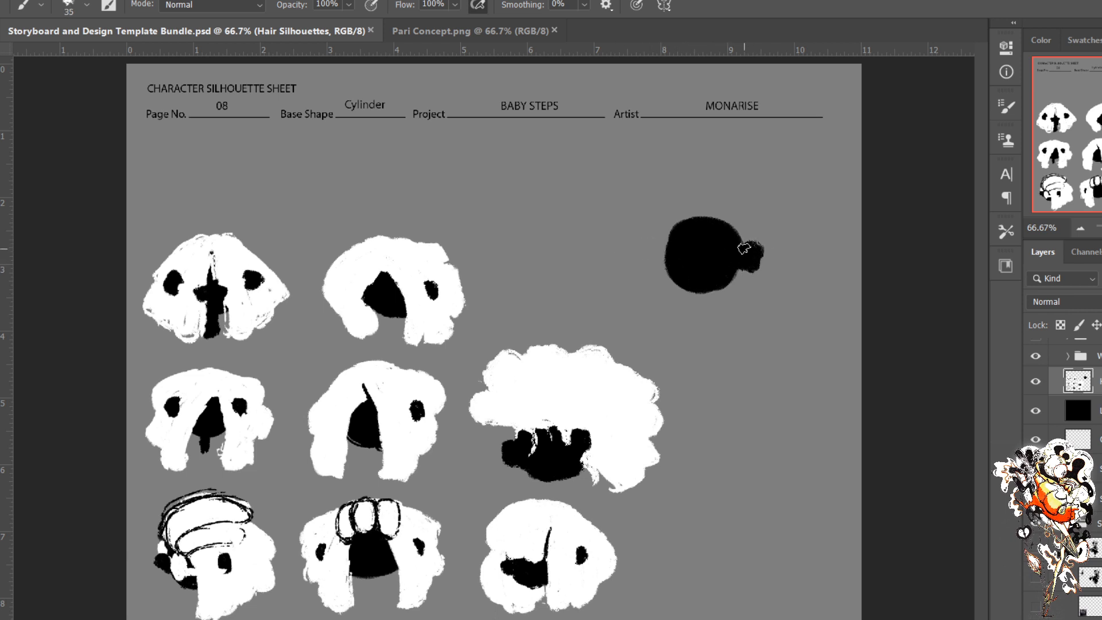
mouse_move(671, 248)
mouse_down()
mouse_move(654, 257)
mouse_move(666, 248)
mouse_move(675, 261)
mouse_up()
Step: Erase the right-hand ear of the new head and repaint it smaller and closer with brush size 30
key(e)
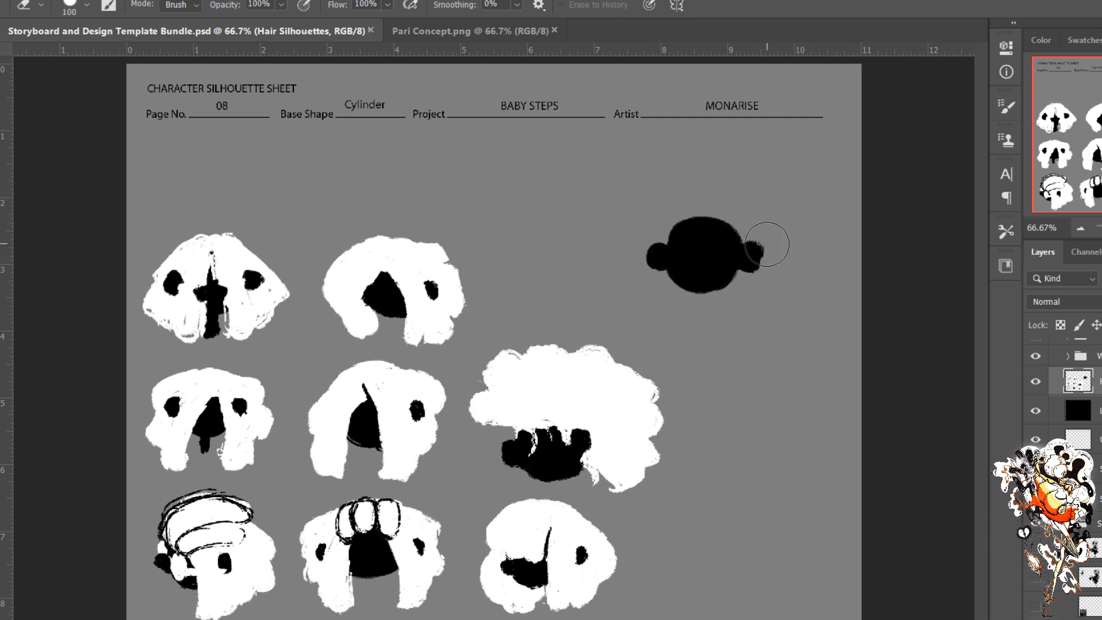
drag(766, 246, 756, 310)
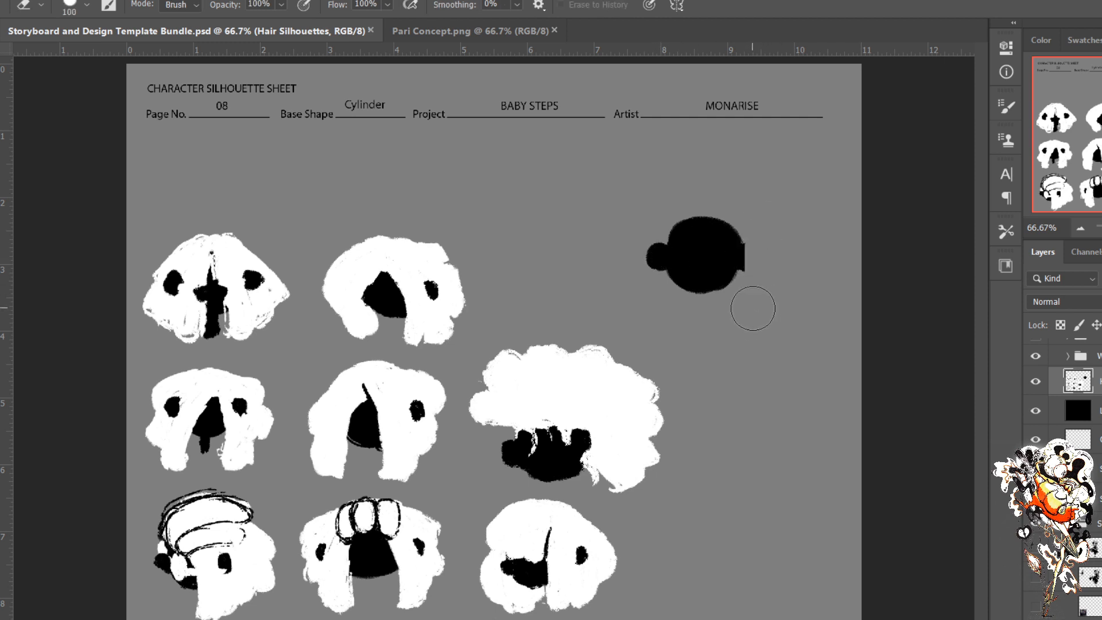
key(b)
drag(744, 266, 749, 257)
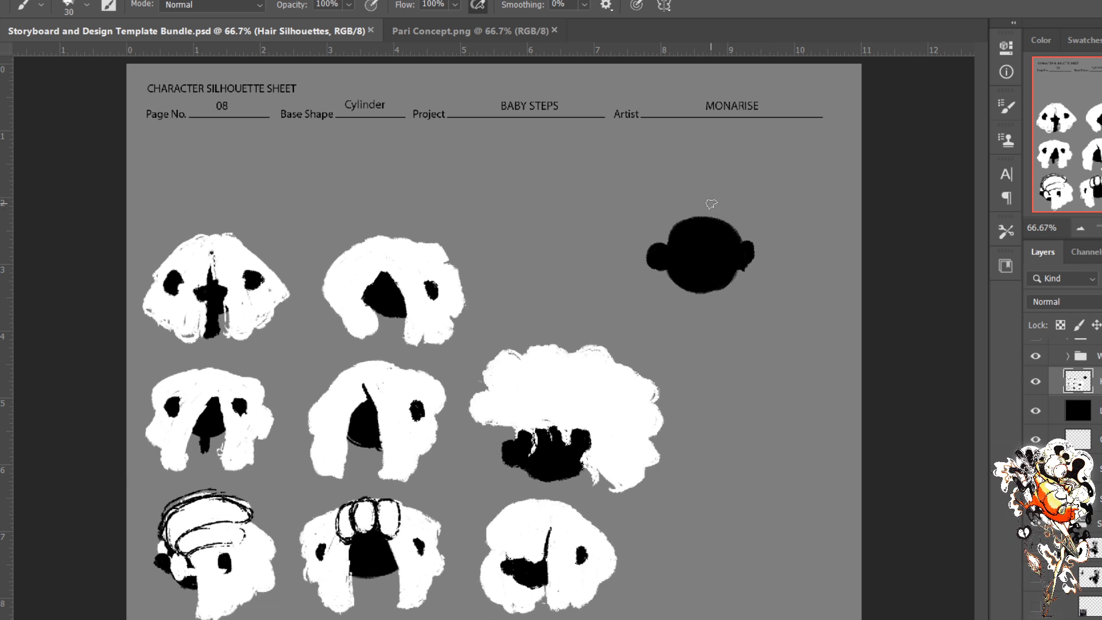
Step: Outline a ring of rounded white hair lobes around the top and sides of the new black head
mouse_move(713, 199)
mouse_down()
mouse_move(701, 229)
mouse_move(709, 203)
mouse_move(717, 220)
mouse_move(712, 188)
mouse_move(706, 227)
mouse_move(718, 199)
mouse_move(700, 203)
mouse_move(688, 186)
mouse_move(707, 234)
mouse_up()
key(x)
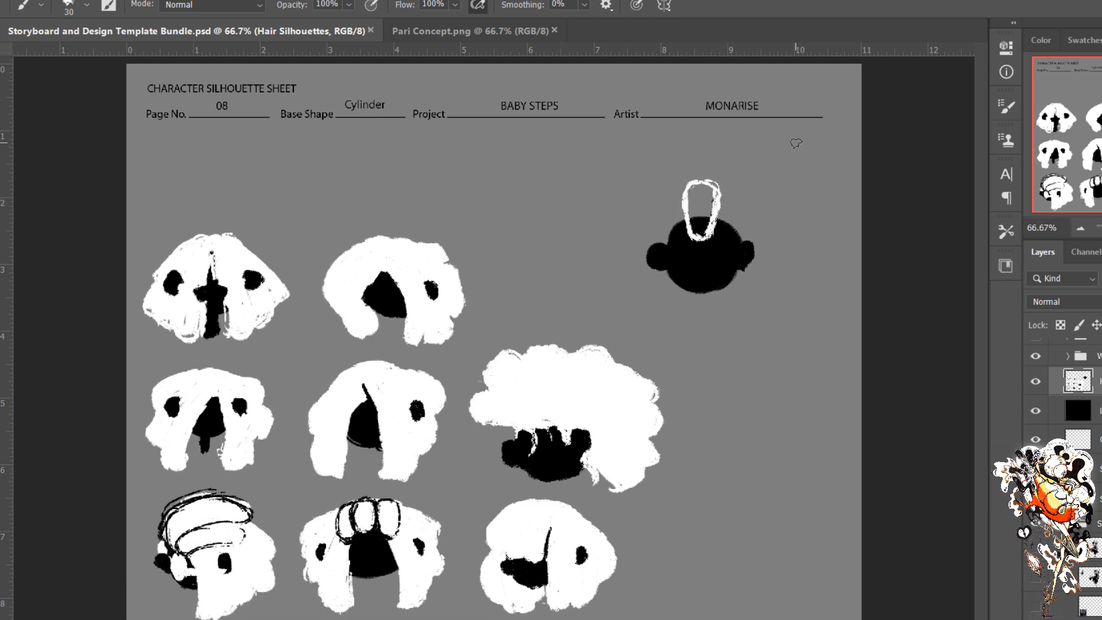
drag(731, 198, 752, 207)
mouse_move(709, 179)
mouse_down()
mouse_move(696, 172)
mouse_move(693, 230)
mouse_move(735, 213)
mouse_move(718, 241)
mouse_move(727, 193)
mouse_move(774, 235)
mouse_move(726, 252)
mouse_move(718, 241)
mouse_move(775, 253)
mouse_move(736, 276)
mouse_move(733, 290)
mouse_move(745, 265)
mouse_move(759, 280)
mouse_up()
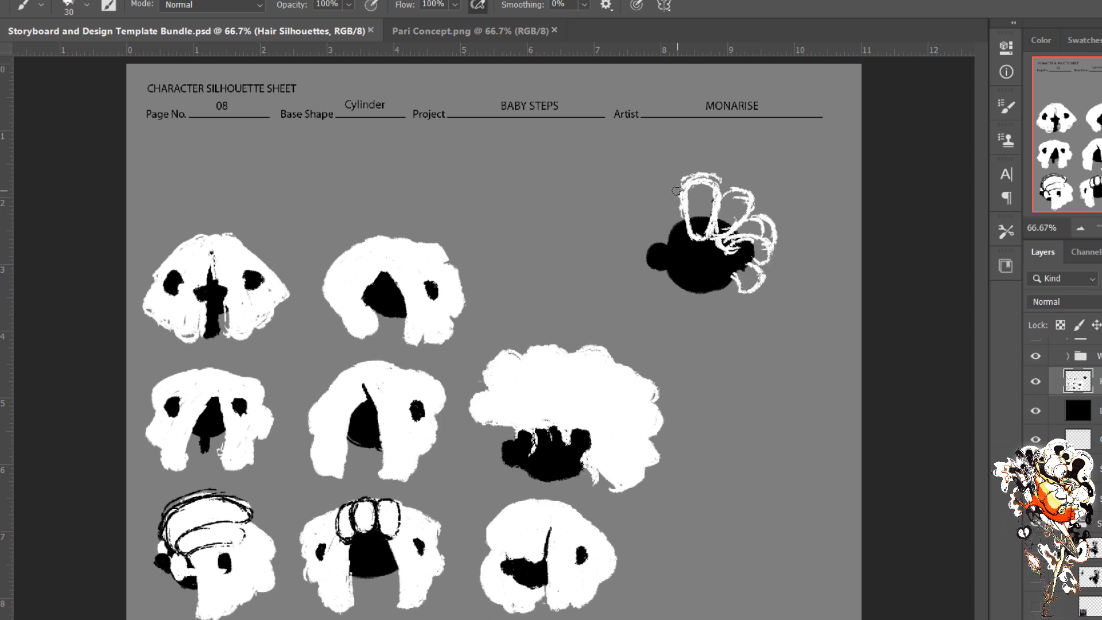
mouse_move(676, 191)
mouse_down()
mouse_move(667, 219)
mouse_move(677, 239)
mouse_move(685, 211)
mouse_move(631, 243)
mouse_move(659, 241)
mouse_move(658, 265)
mouse_move(638, 253)
mouse_move(650, 284)
mouse_move(659, 280)
mouse_move(648, 299)
mouse_move(664, 306)
mouse_move(666, 271)
mouse_move(669, 307)
mouse_up()
mouse_move(736, 295)
mouse_down()
mouse_move(757, 276)
mouse_move(737, 276)
mouse_move(731, 251)
mouse_move(742, 269)
mouse_move(727, 280)
mouse_move(723, 255)
mouse_move(723, 285)
mouse_up()
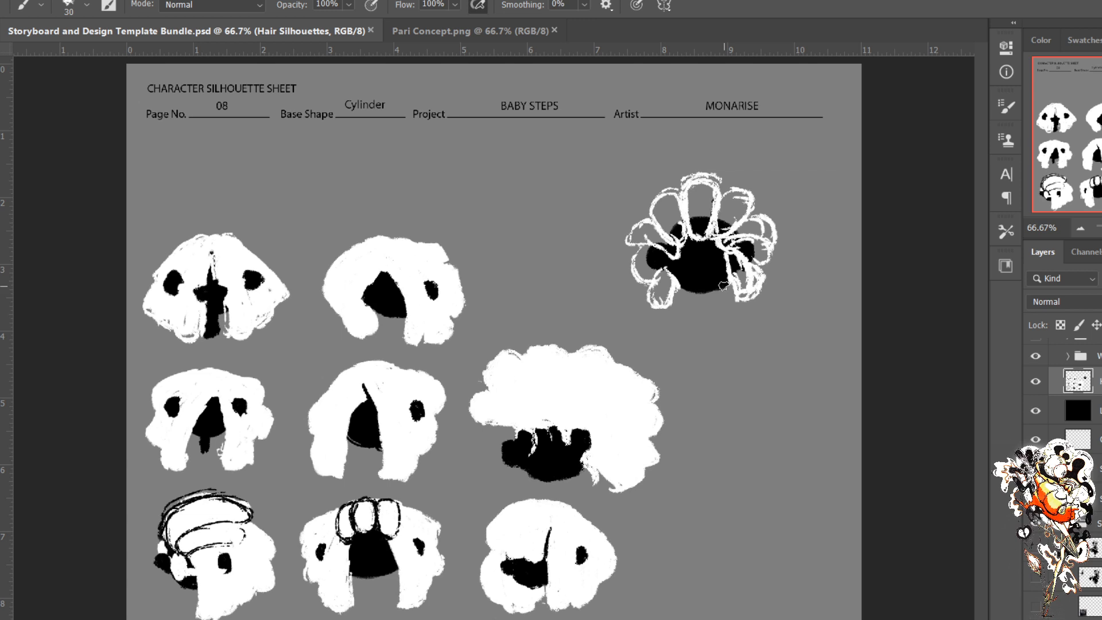
mouse_move(671, 259)
mouse_down()
mouse_move(662, 303)
mouse_move(673, 291)
mouse_up()
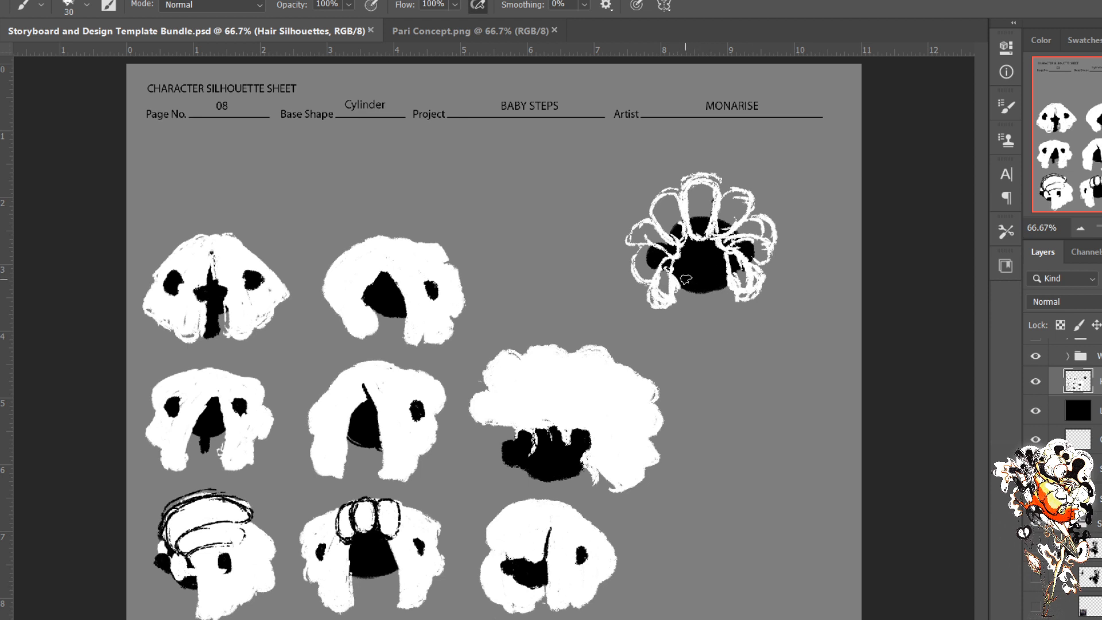
drag(567, 433, 564, 473)
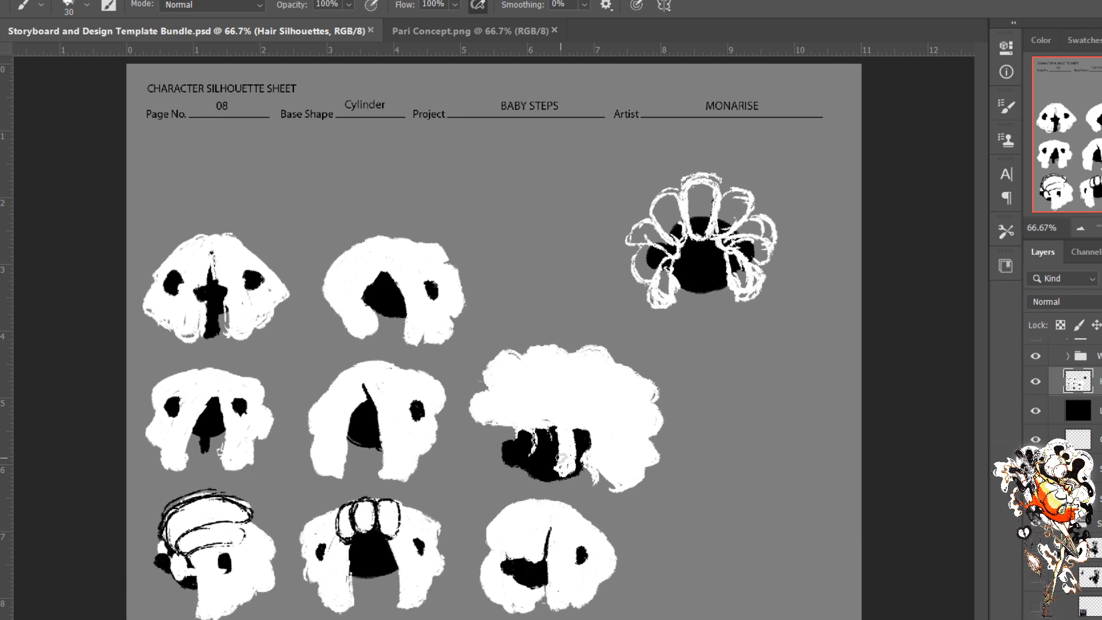
drag(554, 428, 558, 444)
key(ctrl+z)
key(ctrl+z)
key(ctrl+z)
key(ctrl+z)
key(ctrl+z)
key(ctrl+z)
key(ctrl+z)
key(ctrl+z)
key(ctrl+z)
key(ctrl+z)
key(ctrl+z)
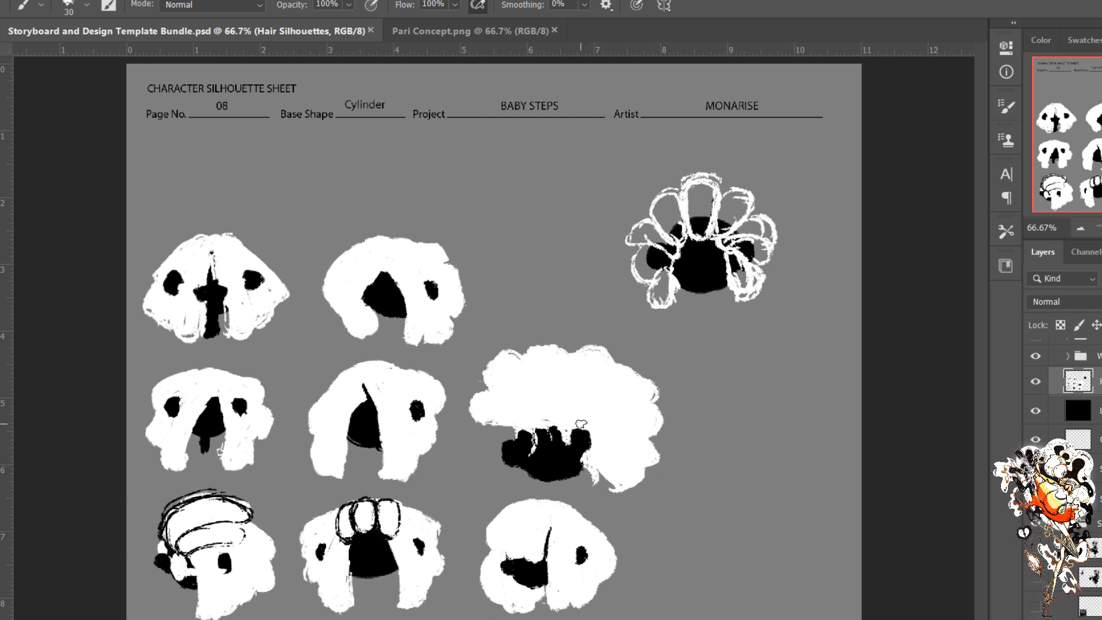
Step: Paint a curved white lock over the fan-haired head's face and fill the new head's side hair lobes with white
mouse_move(582, 424)
mouse_down()
mouse_move(545, 470)
mouse_move(570, 438)
mouse_move(557, 435)
mouse_move(549, 466)
mouse_move(578, 433)
mouse_move(555, 484)
mouse_up()
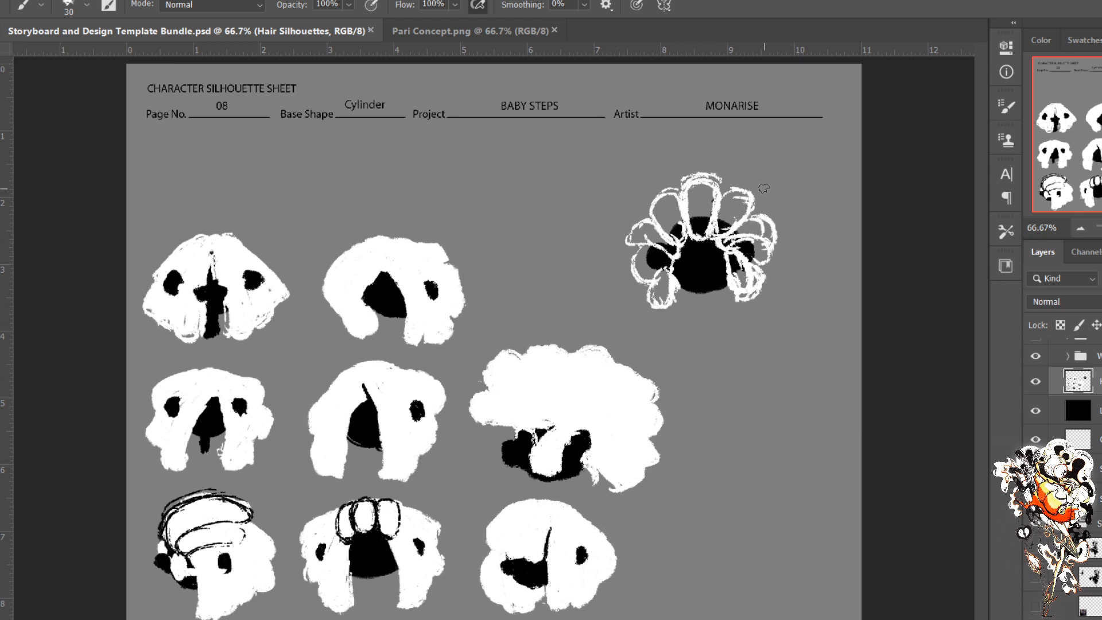
drag(728, 261, 744, 291)
mouse_move(740, 276)
mouse_down()
mouse_move(730, 270)
mouse_move(746, 282)
mouse_move(742, 296)
mouse_move(752, 276)
mouse_up()
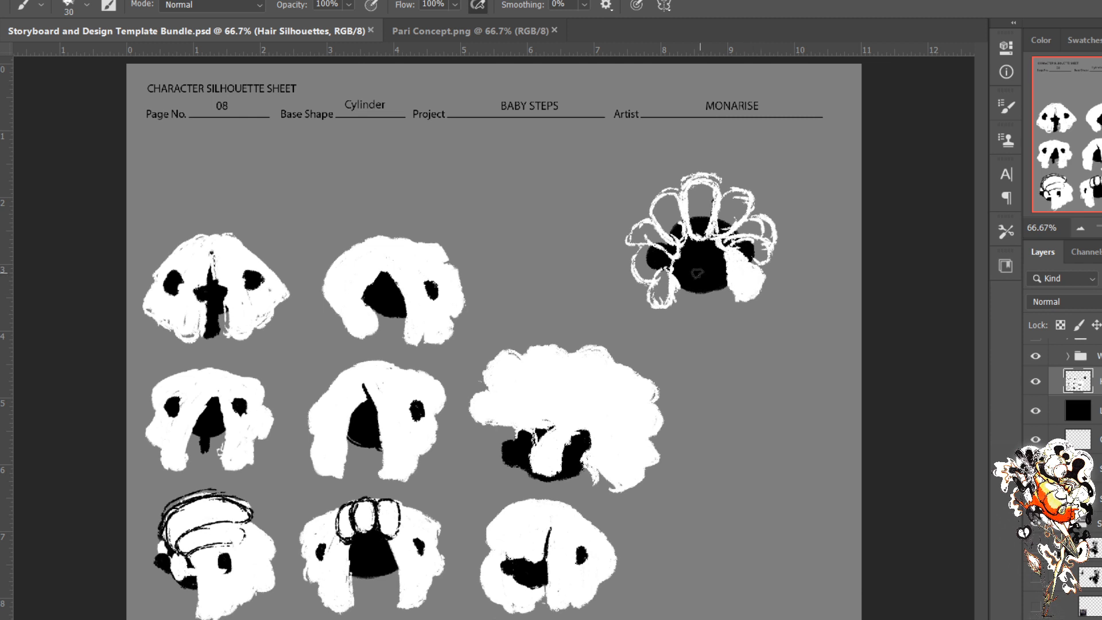
mouse_move(664, 263)
mouse_down()
mouse_move(650, 290)
mouse_move(641, 250)
mouse_move(642, 263)
mouse_move(653, 261)
mouse_move(643, 251)
mouse_move(647, 223)
mouse_move(666, 214)
mouse_move(670, 250)
mouse_move(628, 241)
mouse_up()
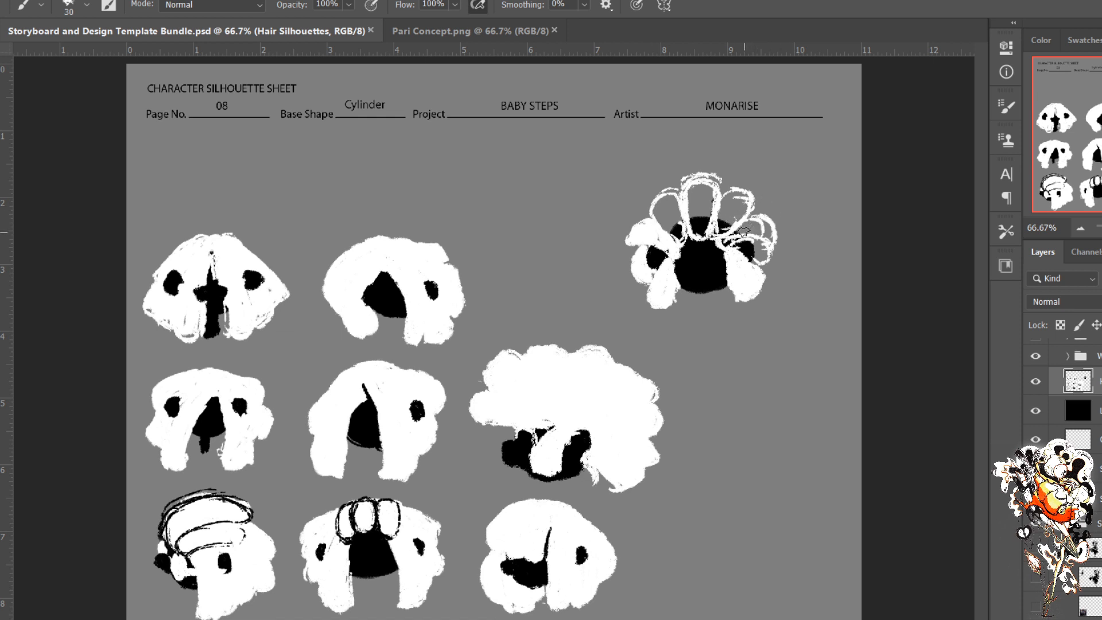
mouse_move(758, 243)
mouse_down()
mouse_move(761, 253)
mouse_move(763, 226)
mouse_move(772, 232)
mouse_move(752, 225)
mouse_move(724, 240)
mouse_move(749, 236)
mouse_move(754, 218)
mouse_move(731, 210)
mouse_up()
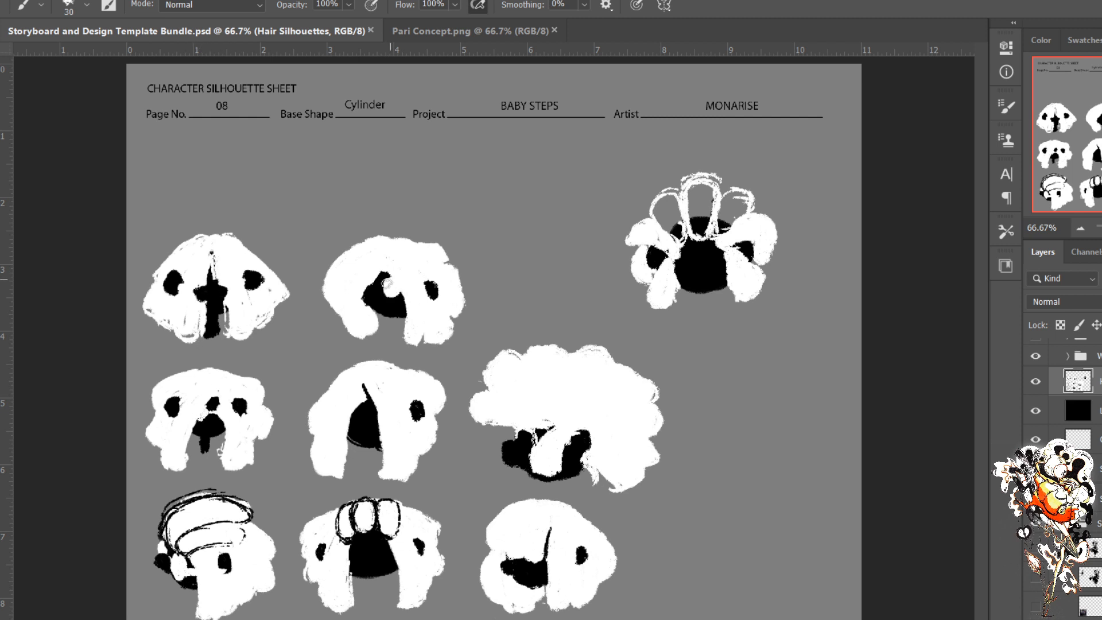
Step: Paint rounded white muzzle shapes across the black faces of the second-column heads and the bottom-row third head
click(380, 284)
click(375, 419)
drag(356, 416, 364, 418)
mouse_move(397, 550)
mouse_down()
mouse_move(343, 556)
mouse_move(387, 552)
mouse_up()
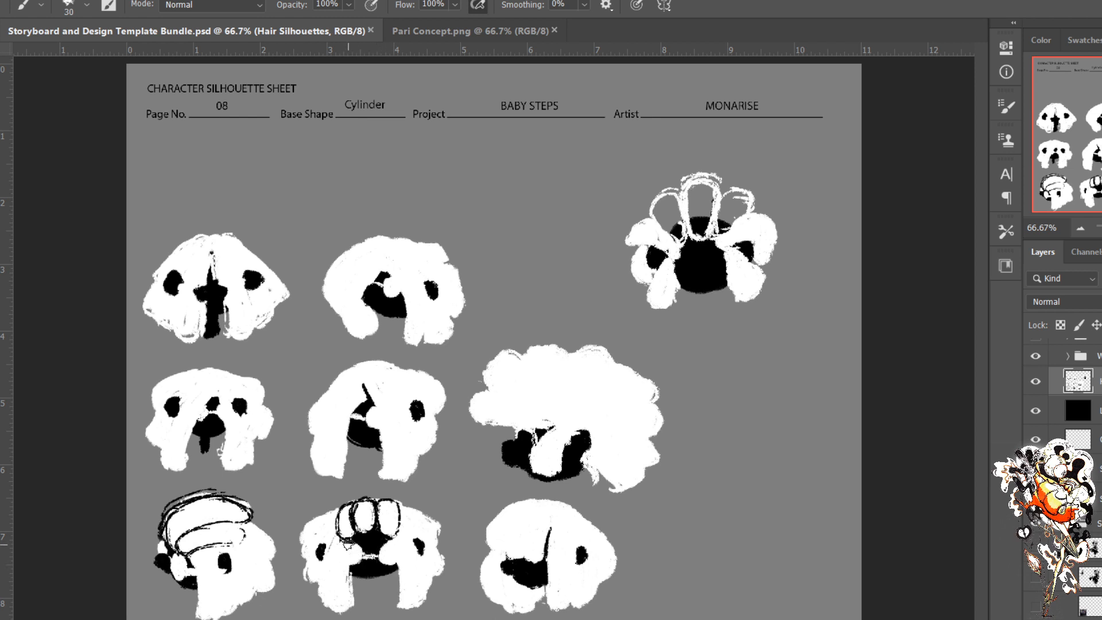
drag(525, 565, 519, 561)
Step: Trim the black ear spots on the finished heads with small white brush strokes
drag(236, 420, 245, 417)
drag(176, 409, 184, 419)
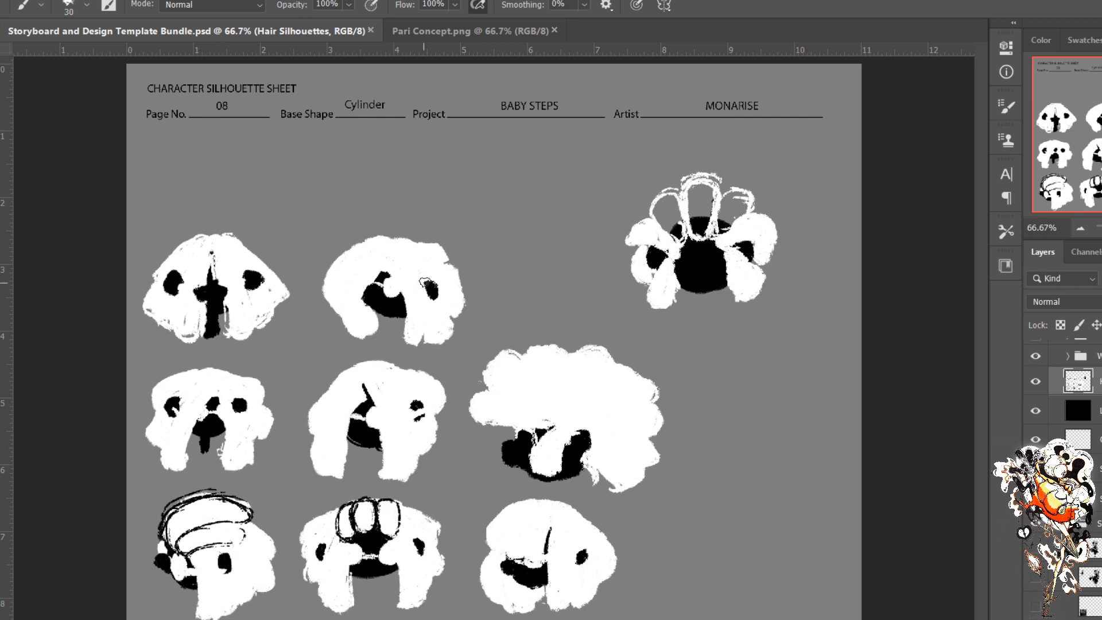
drag(427, 283, 435, 280)
drag(251, 281, 253, 288)
drag(171, 290, 158, 277)
Step: Paint a white muzzle across the new head's face and fill its remaining top hair lobes with white
drag(726, 256, 717, 259)
mouse_move(711, 262)
mouse_down()
mouse_move(692, 217)
mouse_move(700, 228)
mouse_move(706, 208)
mouse_move(703, 232)
mouse_move(703, 179)
mouse_move(711, 188)
mouse_move(688, 207)
mouse_move(684, 194)
mouse_move(713, 181)
mouse_move(698, 177)
mouse_move(686, 202)
mouse_move(720, 179)
mouse_move(679, 204)
mouse_move(684, 231)
mouse_move(664, 205)
mouse_move(670, 233)
mouse_move(675, 191)
mouse_move(694, 212)
mouse_move(720, 213)
mouse_move(720, 233)
mouse_move(721, 211)
mouse_move(735, 212)
mouse_move(696, 232)
mouse_up()
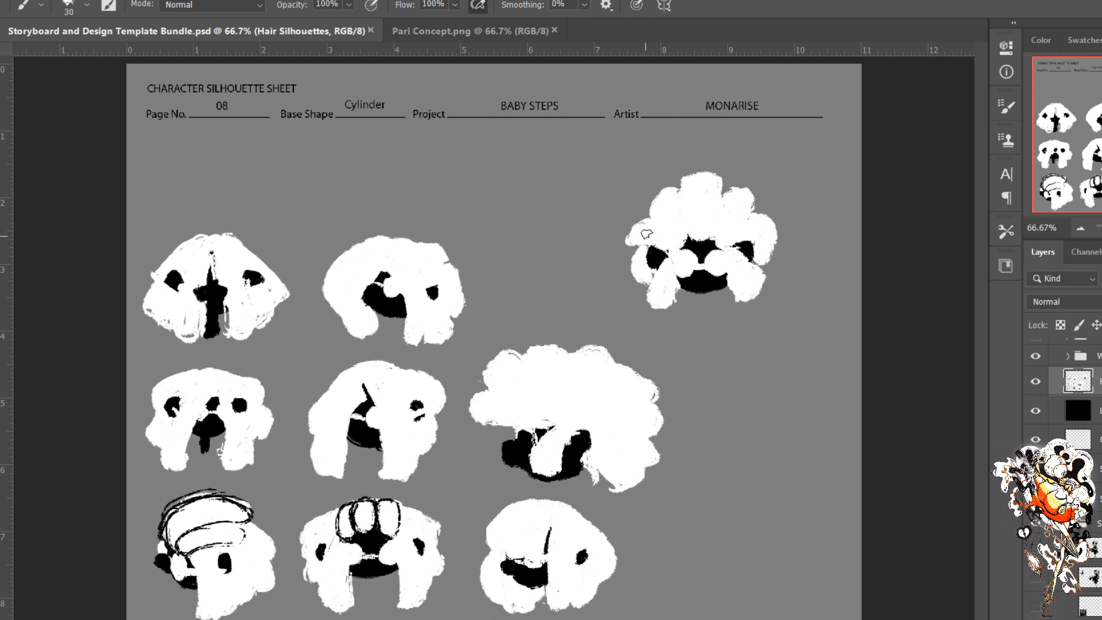
Step: Lasso the new lobed-hair head and move it to the top of the first column
key(l)
mouse_move(687, 136)
mouse_down()
mouse_move(628, 313)
mouse_move(794, 290)
mouse_move(721, 143)
mouse_move(689, 138)
mouse_up()
key(v)
mouse_move(712, 258)
mouse_down()
mouse_move(694, 274)
mouse_move(577, 276)
mouse_move(568, 271)
mouse_move(581, 246)
mouse_move(306, 153)
mouse_move(226, 166)
mouse_up()
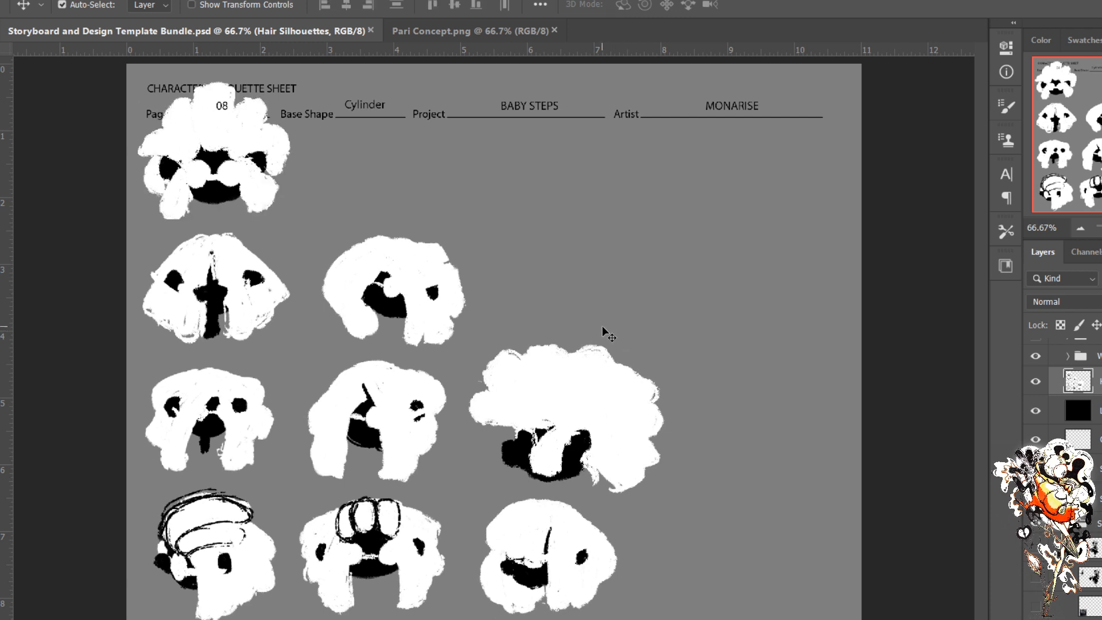
Step: Lasso the fan-haired head, move it to the top of the second column, and clear the selection
key(l)
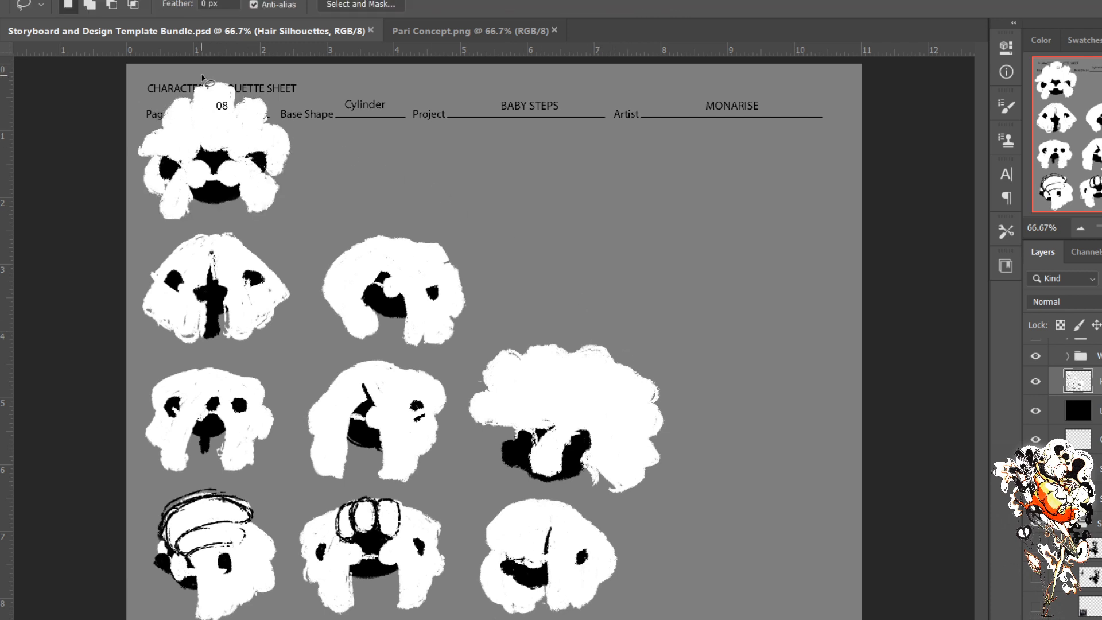
mouse_move(554, 316)
mouse_down()
mouse_move(469, 363)
mouse_move(453, 420)
mouse_move(474, 480)
mouse_move(633, 517)
mouse_move(706, 430)
mouse_move(652, 327)
mouse_move(556, 317)
mouse_up()
key(v)
mouse_move(574, 401)
mouse_down()
mouse_move(472, 157)
mouse_move(411, 138)
mouse_up()
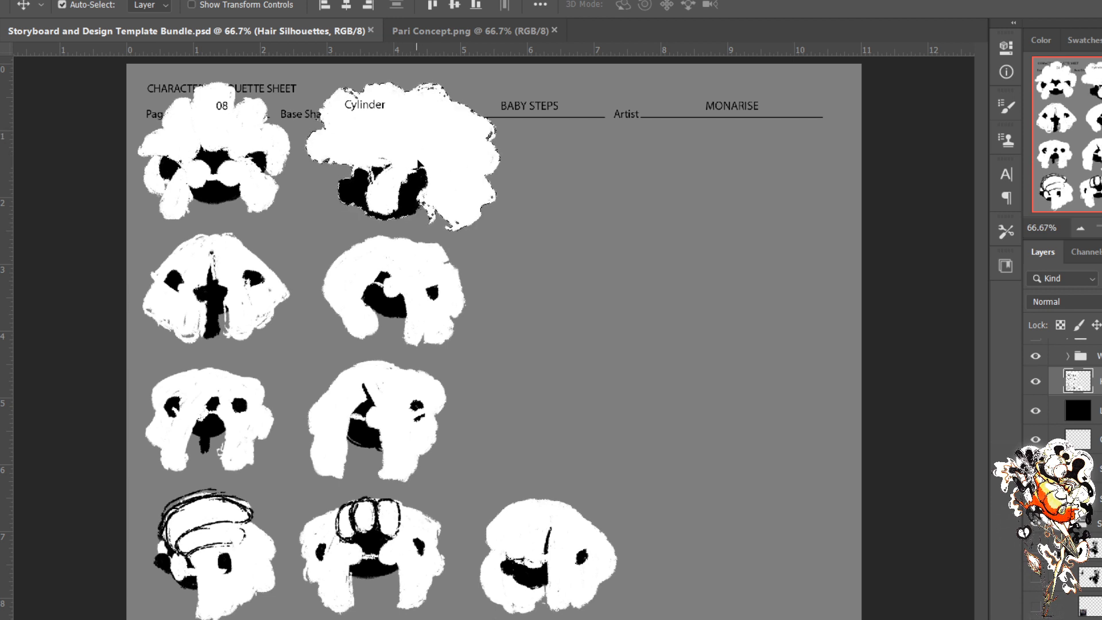
key(ctrl+d)
key(ctrl+z)
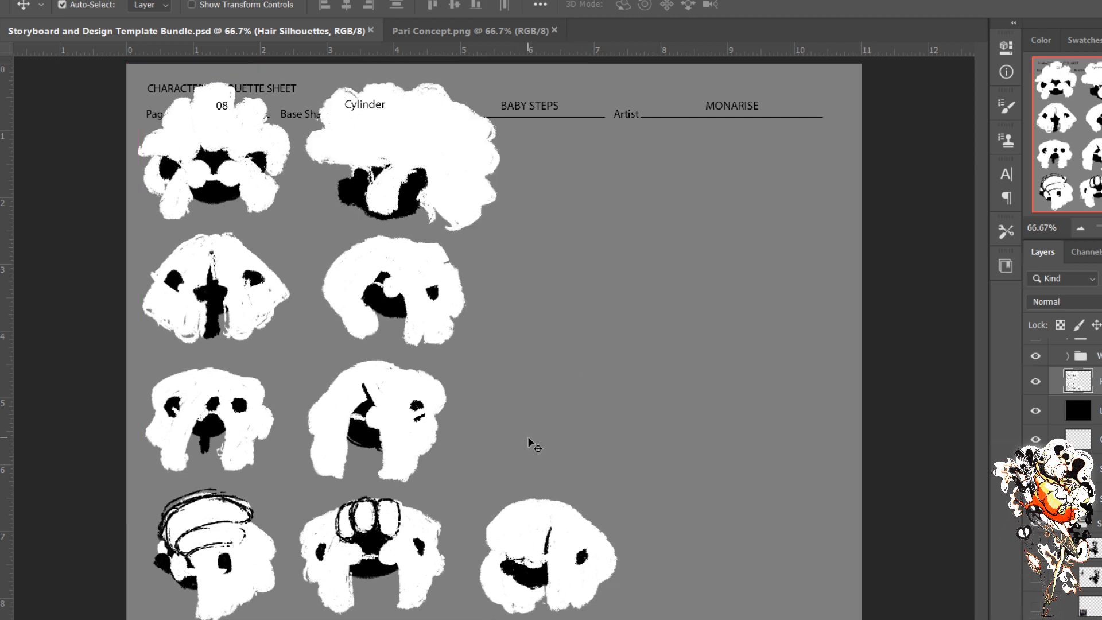
Step: Sketch a black circle with crossing face guidelines with brush size 35 in the empty area beside the silhouettes
key(b)
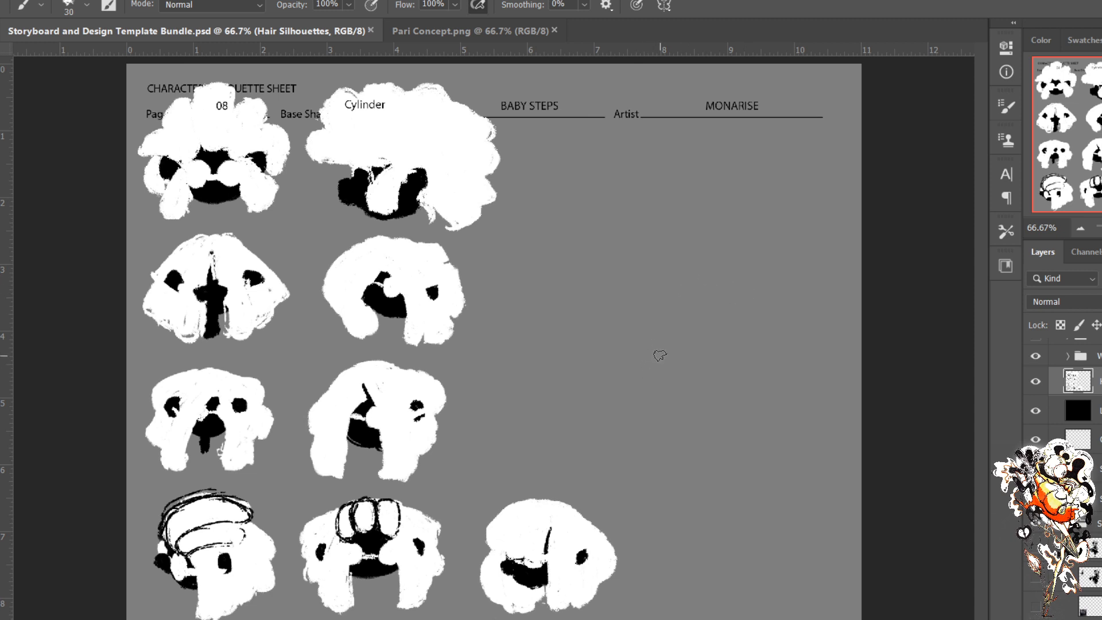
mouse_move(660, 355)
mouse_down()
mouse_move(658, 411)
mouse_move(632, 410)
mouse_move(683, 342)
mouse_move(701, 398)
mouse_move(670, 326)
mouse_move(664, 423)
mouse_up()
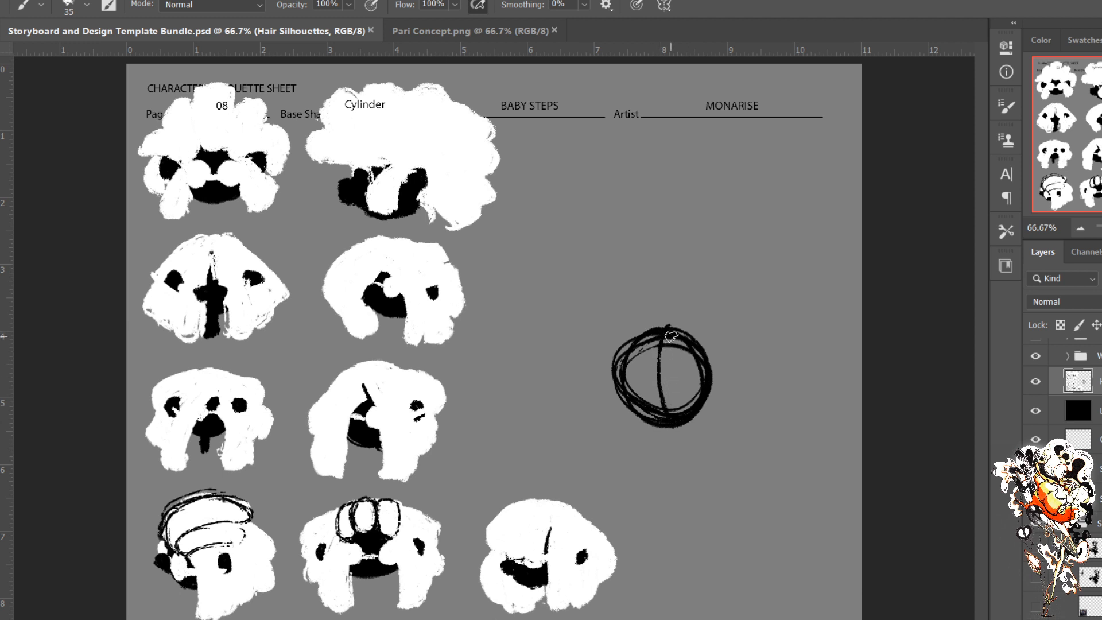
mouse_move(689, 372)
mouse_down()
mouse_move(635, 381)
mouse_move(699, 381)
mouse_move(626, 388)
mouse_move(661, 381)
mouse_up()
key(bracketright)
key(bracketright)
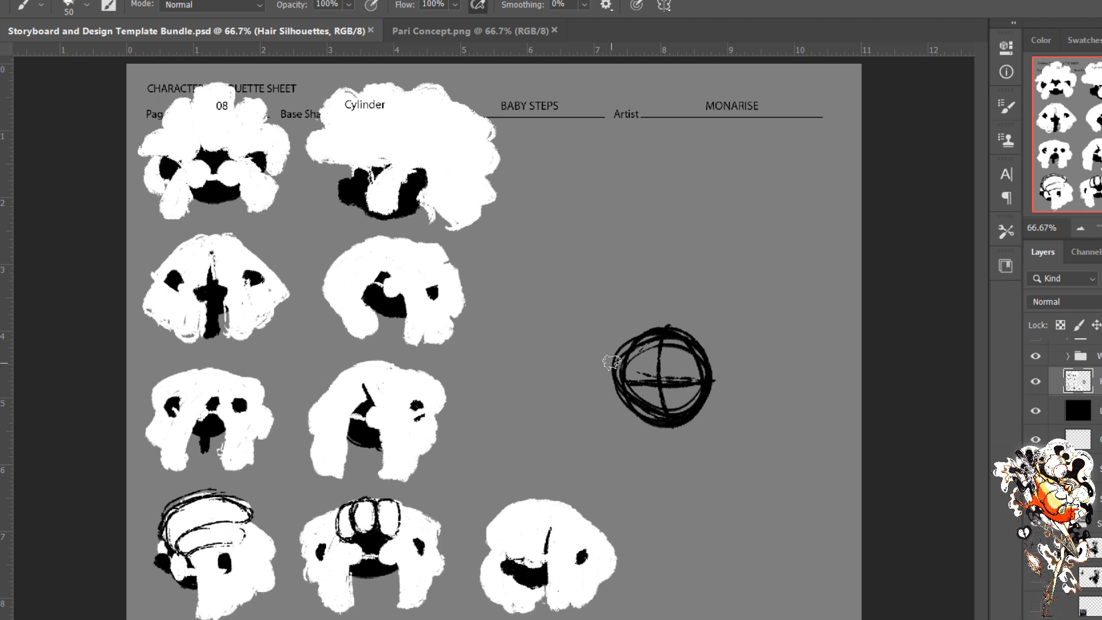
Step: Lasso all the finished heads, scale them to 82.78%, and move them down clear of the sheet header
key(l)
mouse_move(539, 298)
mouse_down()
mouse_move(527, 170)
mouse_move(508, 132)
mouse_move(368, 64)
mouse_move(93, 554)
mouse_move(120, 616)
mouse_up()
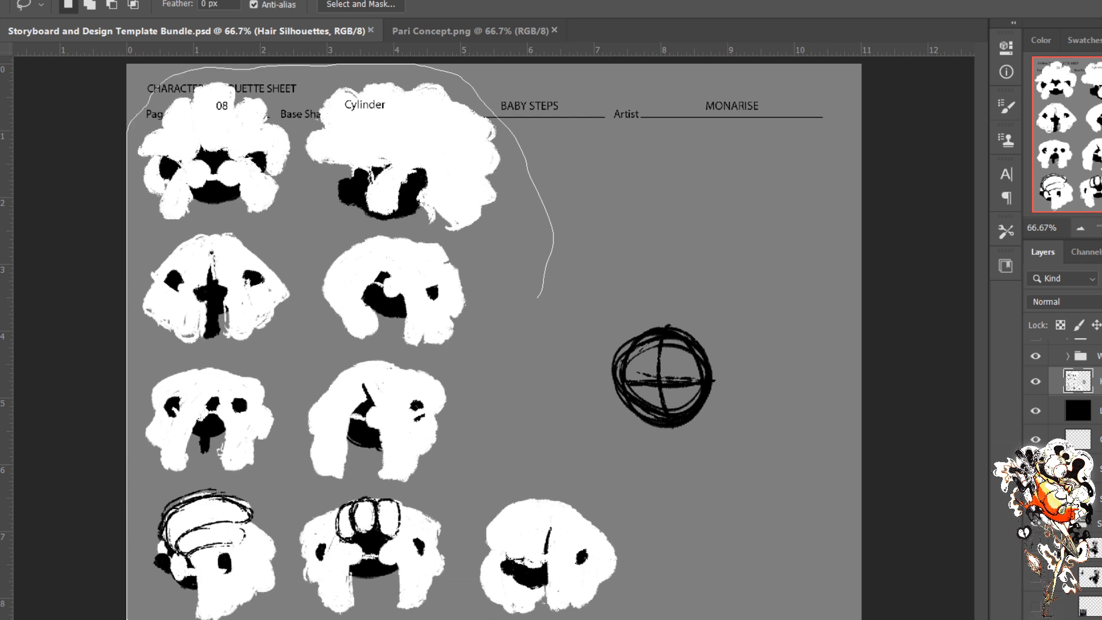
mouse_move(672, 619)
mouse_down()
mouse_move(665, 528)
mouse_move(598, 474)
mouse_move(534, 396)
mouse_move(540, 283)
mouse_up()
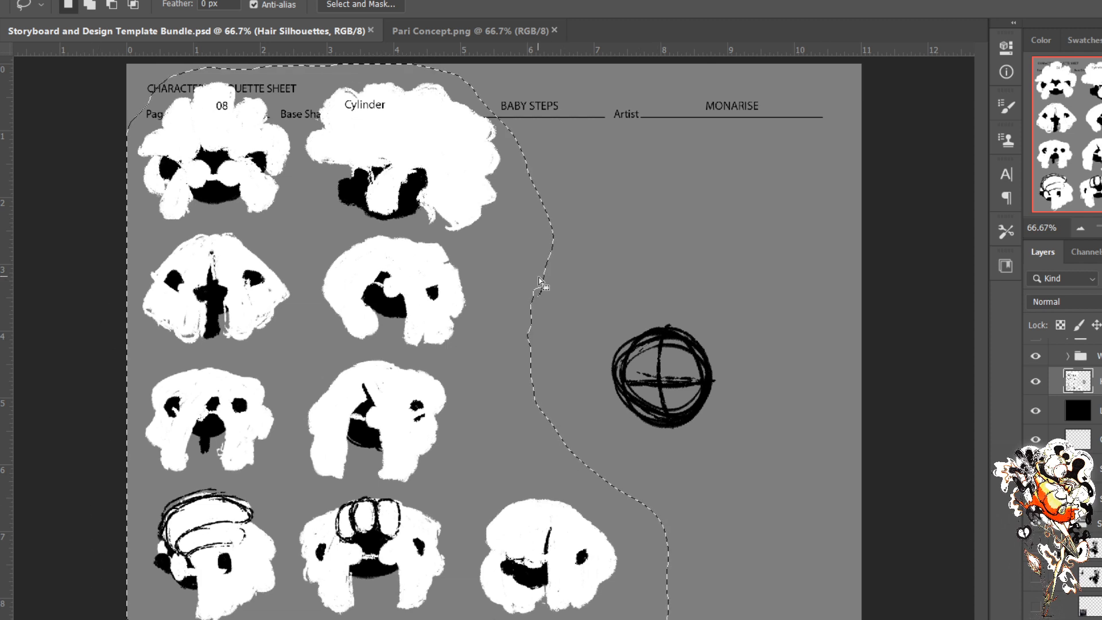
key(ctrl+t)
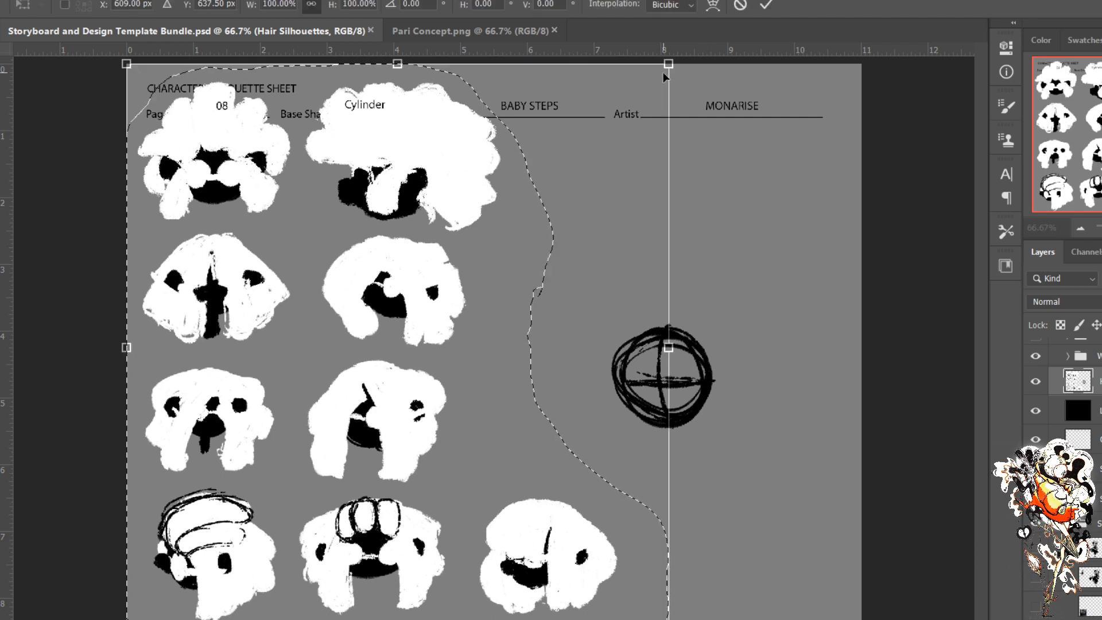
drag(669, 64, 611, 113)
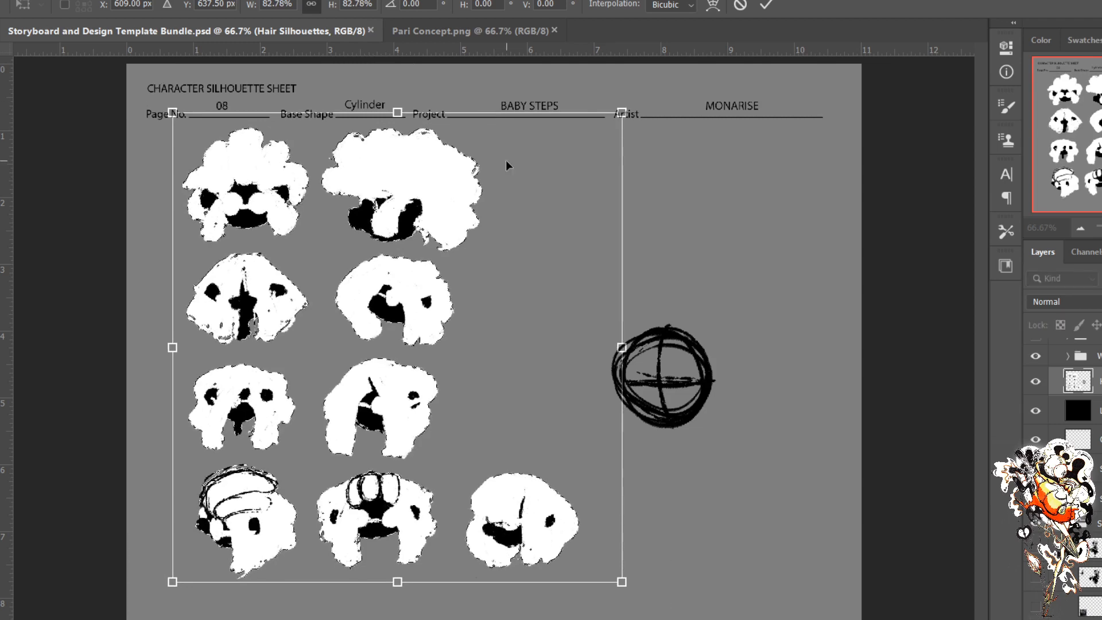
drag(403, 282, 369, 316)
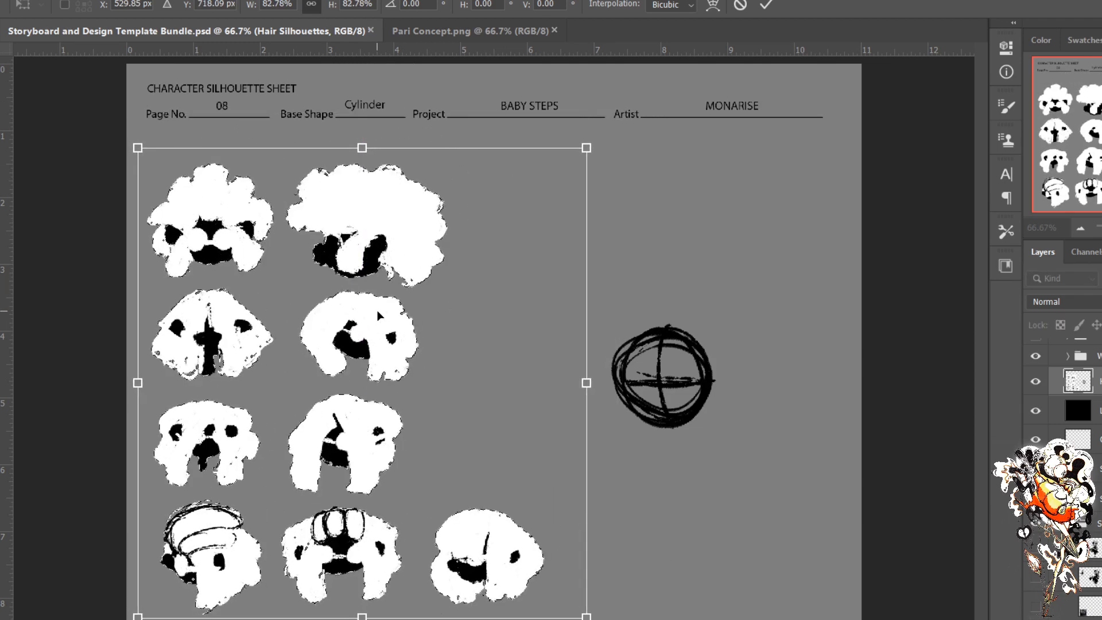
key(Return)
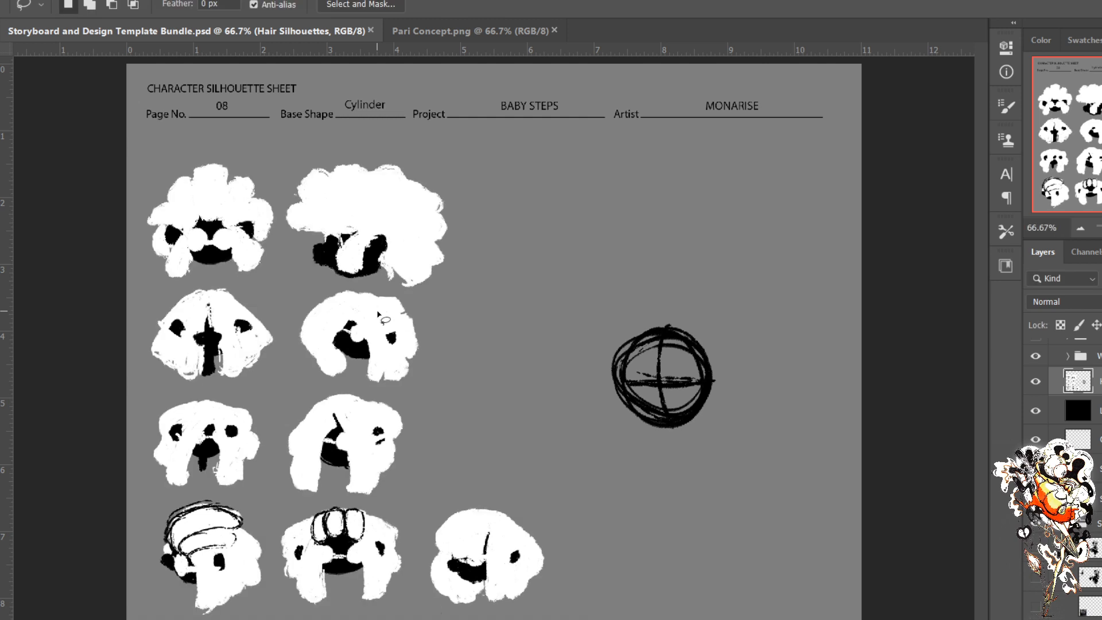
Step: Fill the sketched circle with solid black using brush size 50 and add a small black ear on each side
key(b)
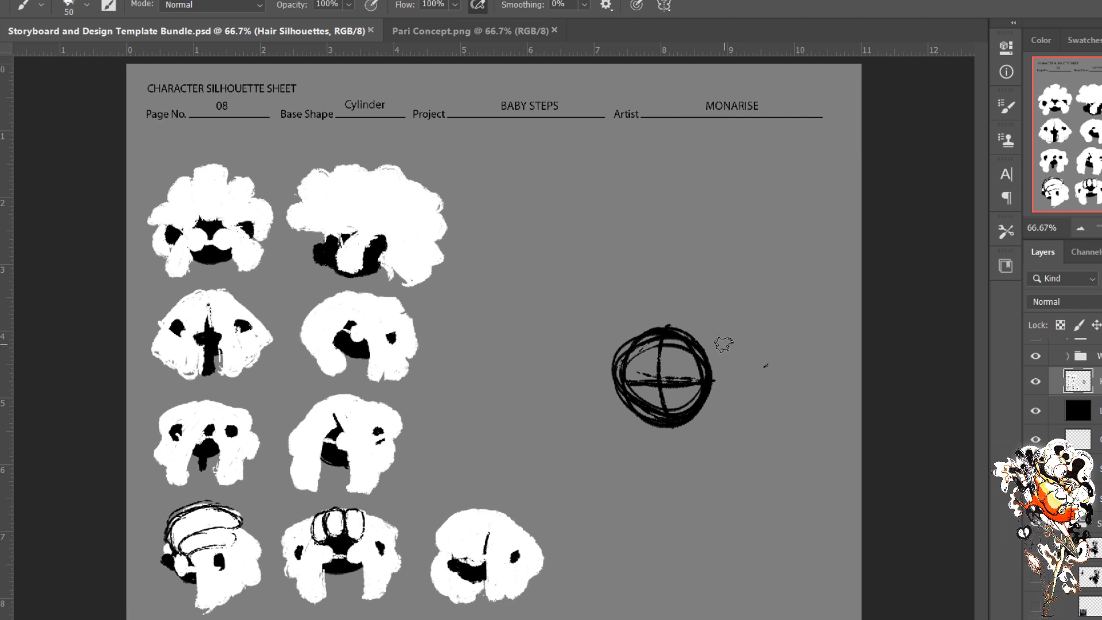
mouse_move(664, 357)
mouse_down()
mouse_move(679, 406)
mouse_move(698, 380)
mouse_move(689, 361)
mouse_move(690, 384)
mouse_move(665, 360)
mouse_move(655, 389)
mouse_move(654, 366)
mouse_move(641, 362)
mouse_move(659, 416)
mouse_move(668, 403)
mouse_move(632, 345)
mouse_move(628, 380)
mouse_move(678, 386)
mouse_up()
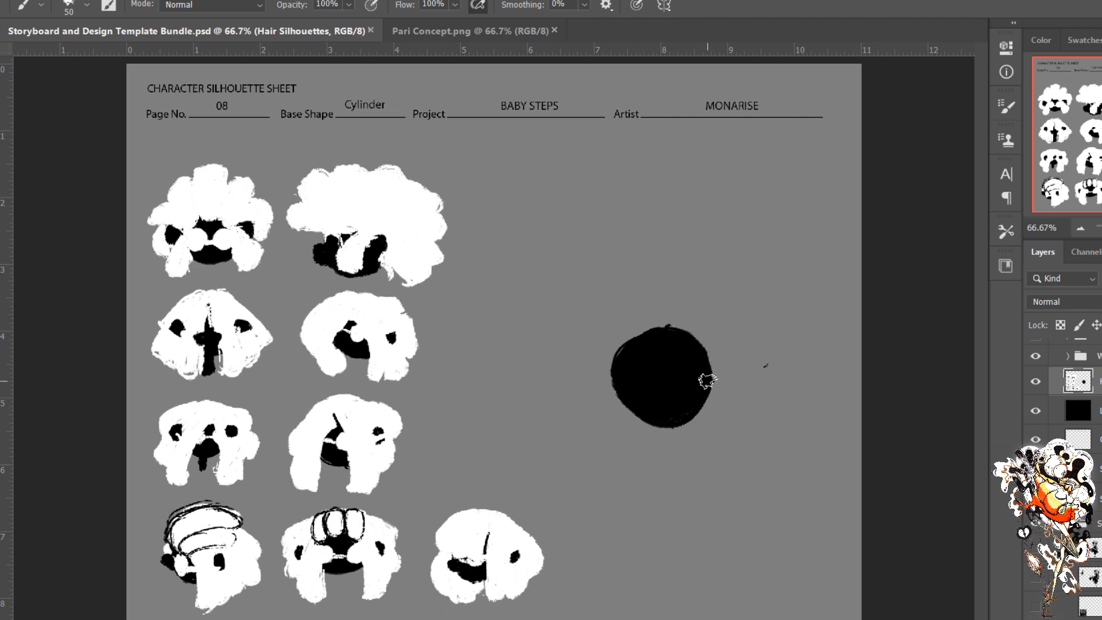
mouse_move(708, 377)
mouse_down()
mouse_move(657, 360)
mouse_move(606, 381)
mouse_up()
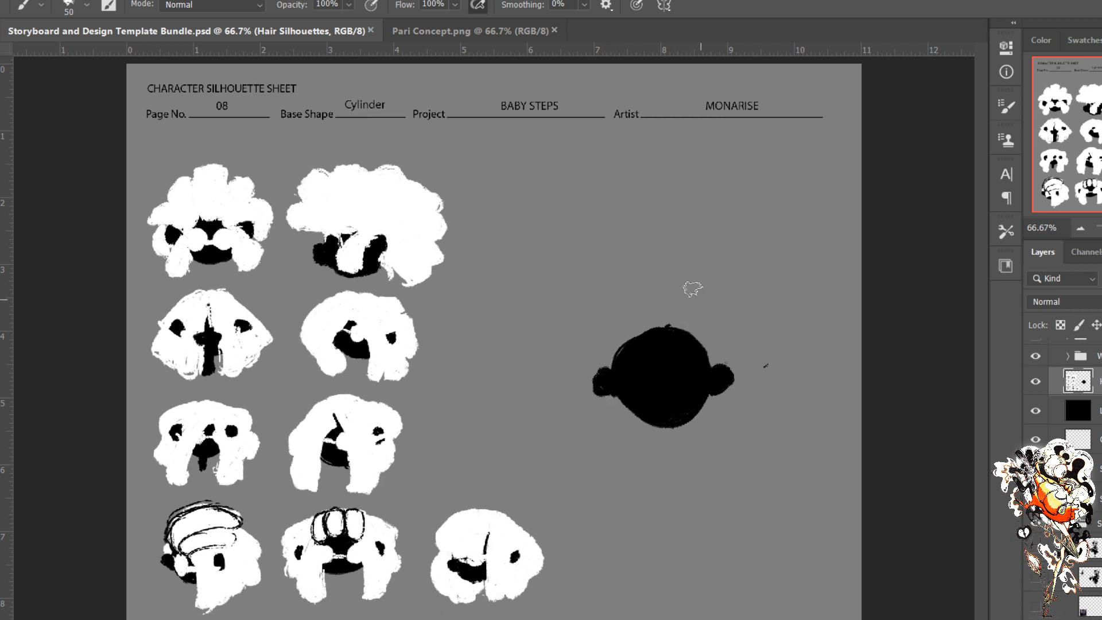
Step: Outline two white hair tufts at brush size 50, one rising from the black head's crown and one falling over its right ear
drag(684, 351, 666, 276)
mouse_move(646, 288)
mouse_down()
mouse_move(664, 347)
mouse_move(685, 354)
mouse_move(707, 412)
mouse_up()
mouse_move(685, 349)
mouse_down()
mouse_move(716, 432)
mouse_move(725, 409)
mouse_move(703, 418)
mouse_up()
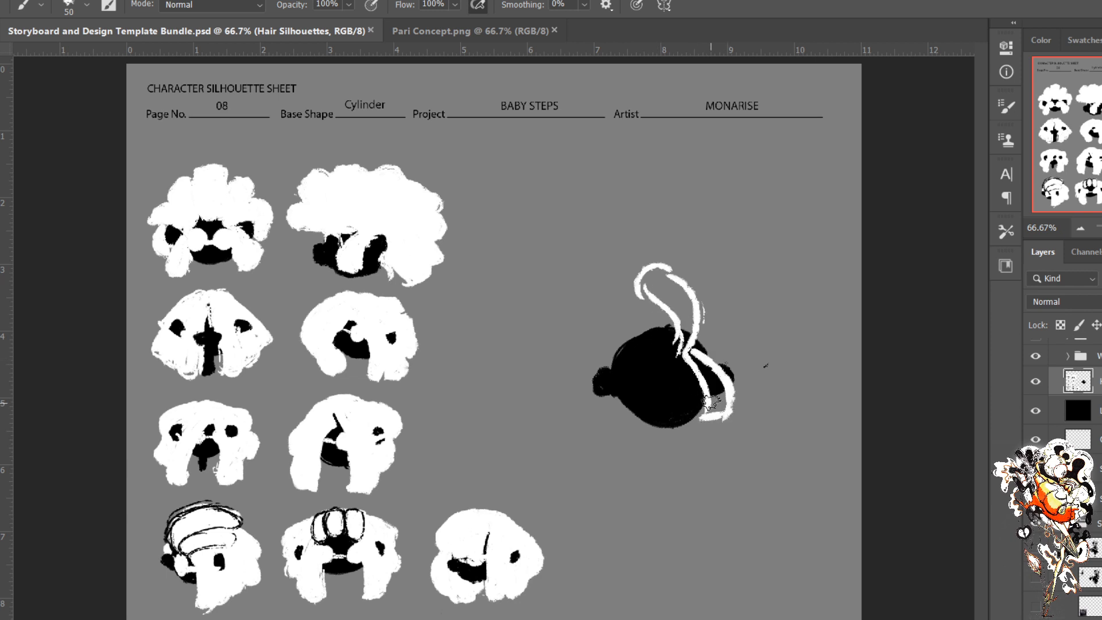
mouse_move(698, 342)
mouse_down()
mouse_move(743, 385)
mouse_move(735, 368)
mouse_move(740, 402)
mouse_move(704, 328)
mouse_move(722, 362)
mouse_move(732, 346)
mouse_move(753, 385)
mouse_up()
click(741, 382)
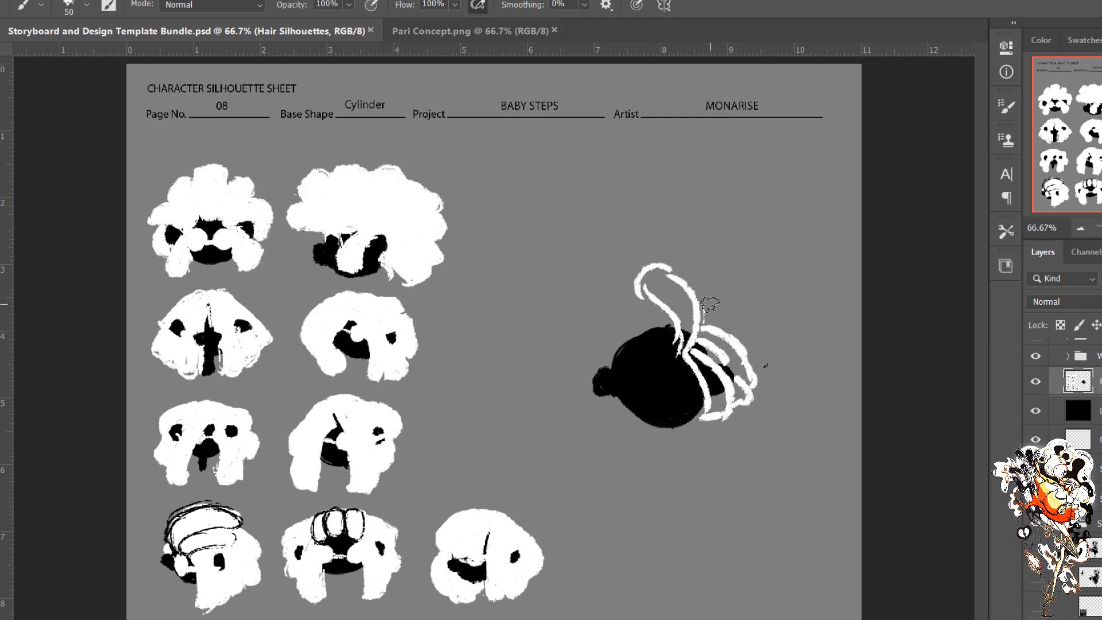
key(ctrl+z)
key(ctrl+z)
key(ctrl+z)
key(ctrl+z)
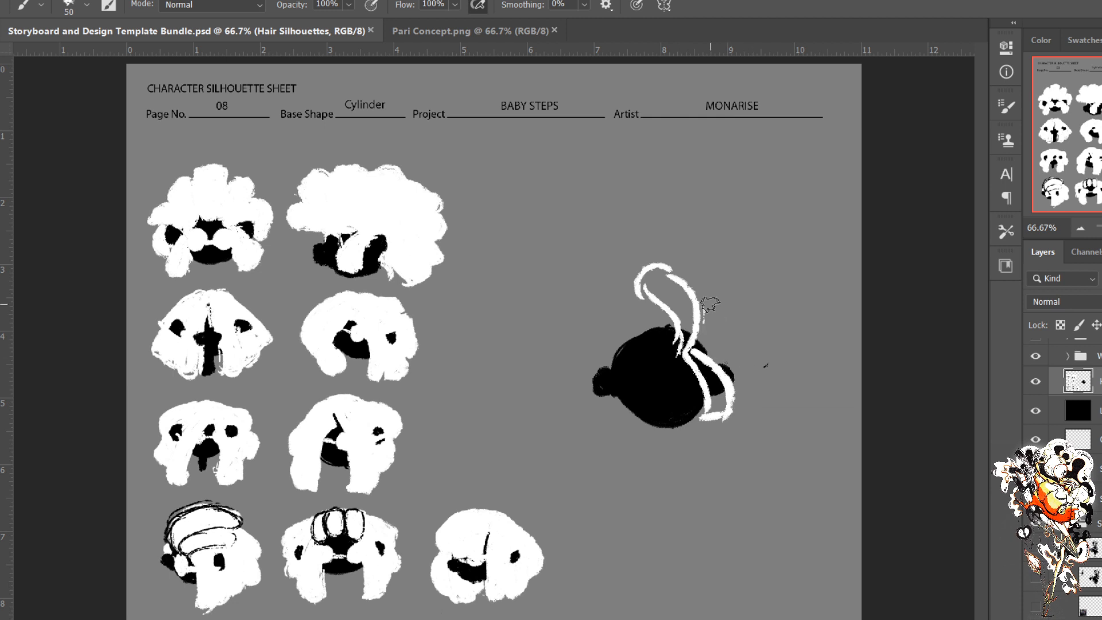
Step: Sketch more white tuft outlines fanning over the head's right side, crown and left ear
mouse_move(696, 337)
mouse_down()
mouse_move(739, 383)
mouse_move(735, 399)
mouse_move(739, 348)
mouse_move(748, 357)
mouse_up()
mouse_move(712, 306)
mouse_down()
mouse_move(705, 326)
mouse_move(690, 276)
mouse_move(728, 325)
mouse_move(701, 333)
mouse_up()
mouse_move(640, 299)
mouse_down()
mouse_move(614, 324)
mouse_move(659, 341)
mouse_move(644, 347)
mouse_move(672, 346)
mouse_move(660, 350)
mouse_up()
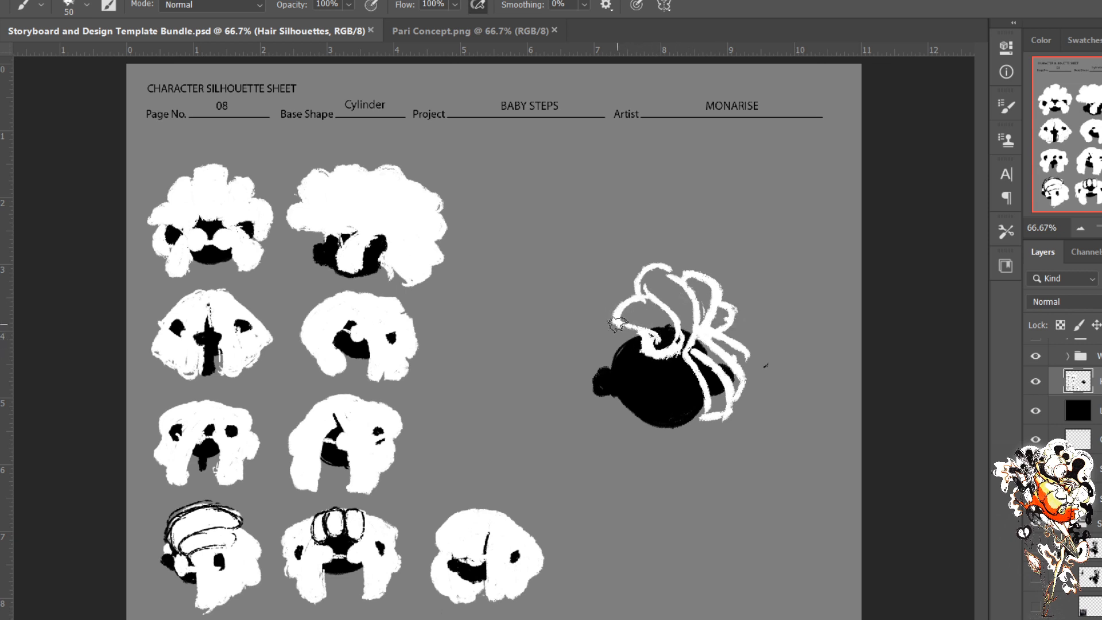
mouse_move(631, 285)
mouse_down()
mouse_move(604, 329)
mouse_move(618, 348)
mouse_move(616, 295)
mouse_move(592, 333)
mouse_move(606, 336)
mouse_move(580, 352)
mouse_move(601, 363)
mouse_move(617, 350)
mouse_move(628, 374)
mouse_move(648, 364)
mouse_move(636, 360)
mouse_move(647, 365)
mouse_move(619, 384)
mouse_move(620, 374)
mouse_move(609, 423)
mouse_move(624, 413)
mouse_move(613, 381)
mouse_up()
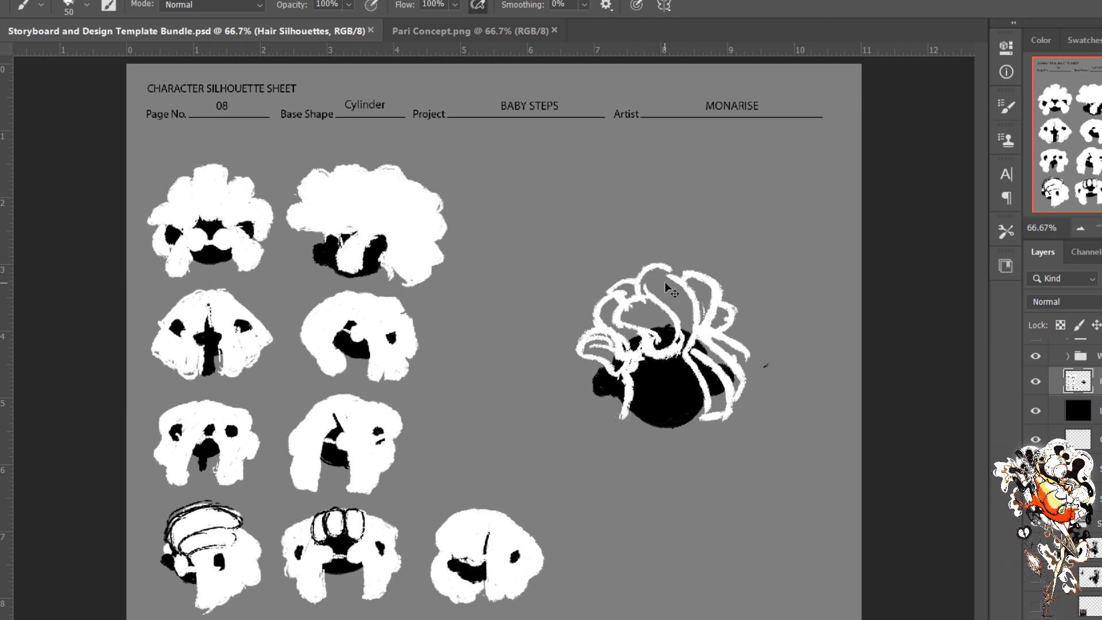
Step: Try wider hair tufts spreading outward above the left ear, using brush size 45
key(ctrl+z)
key(ctrl+z)
mouse_move(599, 334)
mouse_down()
mouse_move(561, 353)
mouse_move(574, 337)
mouse_move(621, 355)
mouse_move(584, 332)
mouse_move(602, 334)
mouse_move(552, 353)
mouse_move(558, 367)
mouse_move(593, 364)
mouse_move(577, 365)
mouse_move(590, 337)
mouse_move(608, 340)
mouse_move(550, 360)
mouse_move(619, 381)
mouse_move(634, 328)
mouse_up()
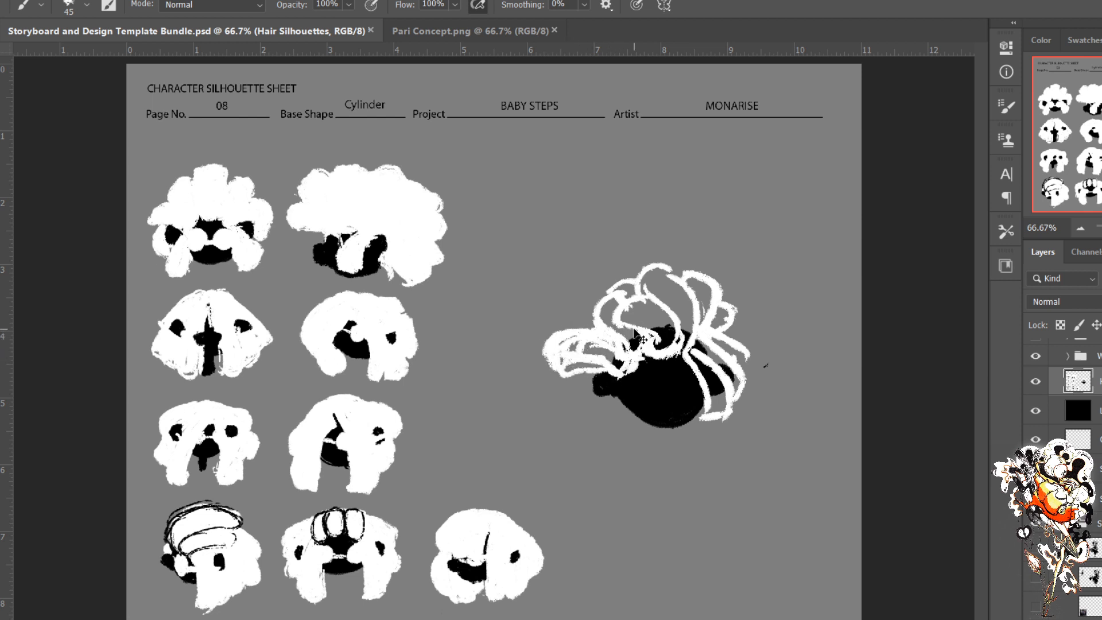
key(ctrl+z)
key(ctrl+z)
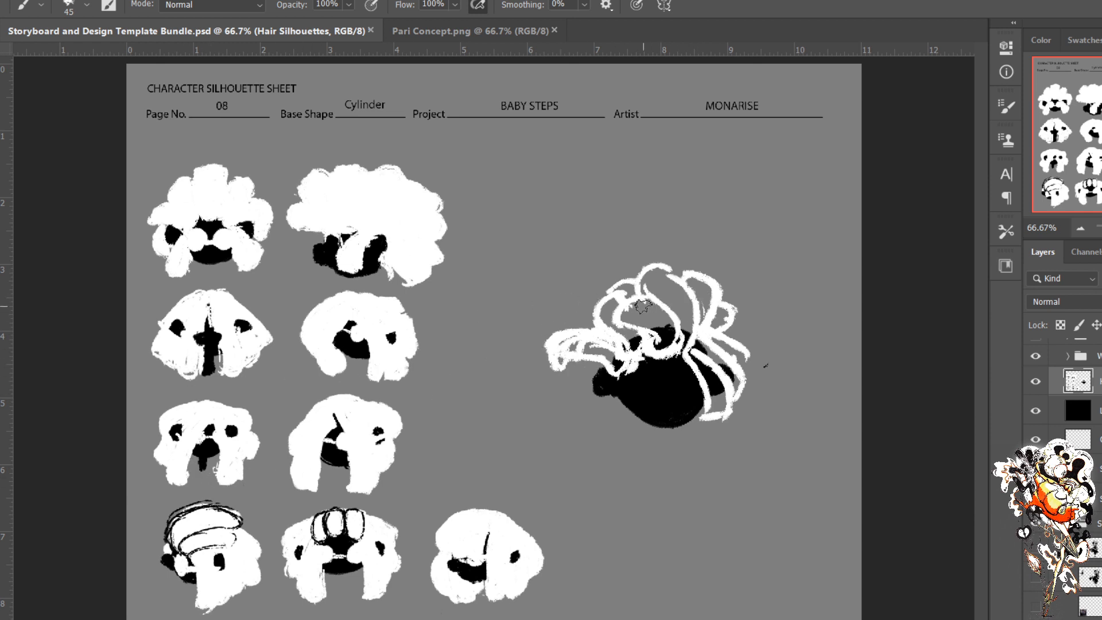
mouse_move(603, 295)
mouse_down()
mouse_move(570, 300)
mouse_move(616, 333)
mouse_move(568, 319)
mouse_move(603, 330)
mouse_up()
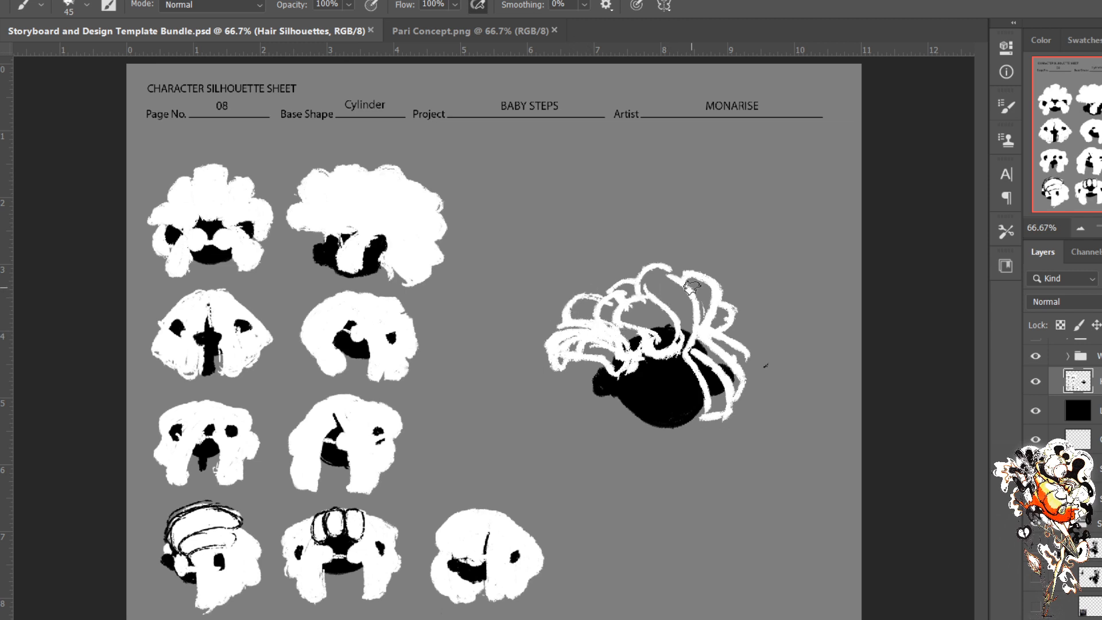
Step: Undo the tuft outlines on the head's left side, keeping the crown and right-side tufts
key(ctrl+z)
key(ctrl+z)
key(ctrl+z)
key(ctrl+z)
key(ctrl+z)
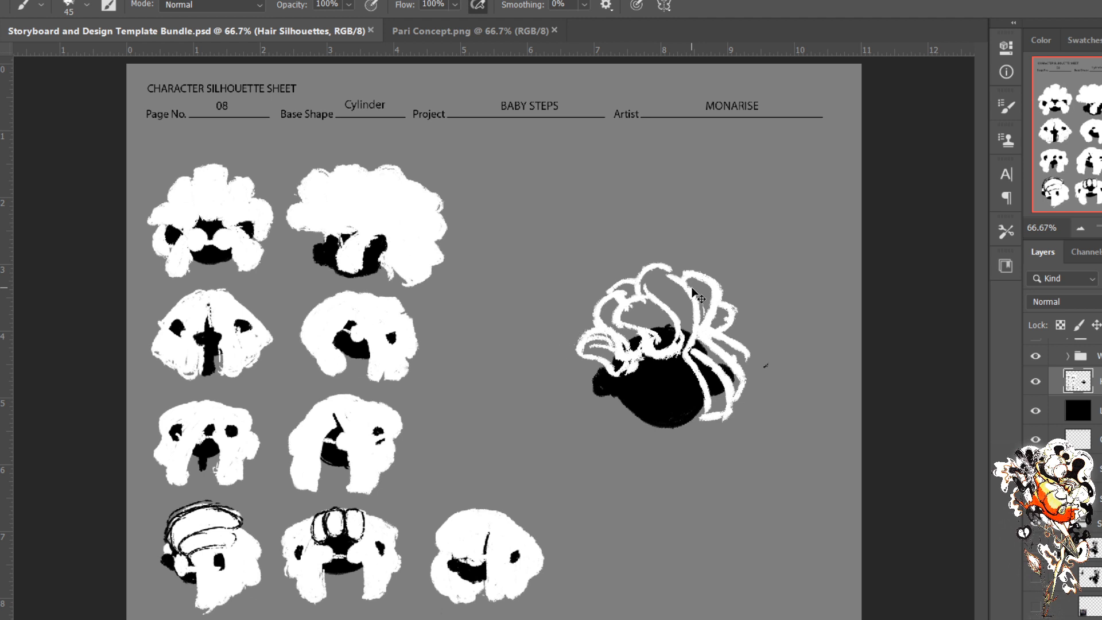
key(ctrl+z)
key(ctrl+z)
key(ctrl+z)
key(ctrl+z)
key(ctrl+z)
key(ctrl+z)
key(ctrl+z)
key(ctrl+z)
key(ctrl+z)
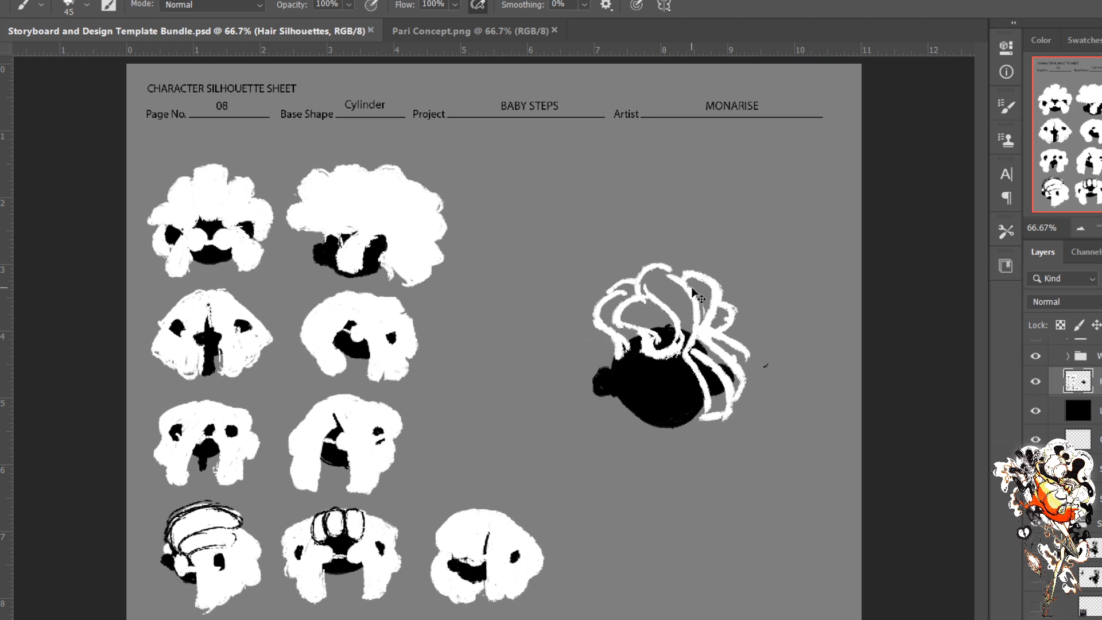
key(ctrl+z)
key(ctrl+z)
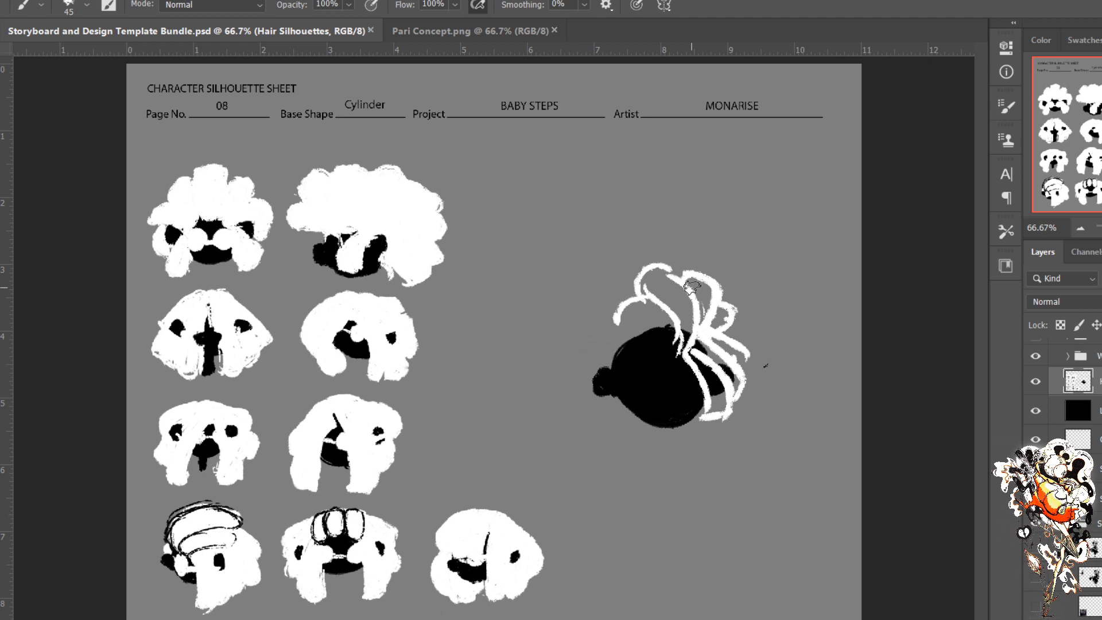
Step: Sketch curved white strands sweeping outward from the head's left side and outline a lock hanging beside the left ear
key(ctrl+shift+z)
key(ctrl+shift+z)
key(ctrl+shift+z)
key(ctrl+shift+z)
key(ctrl+shift+z)
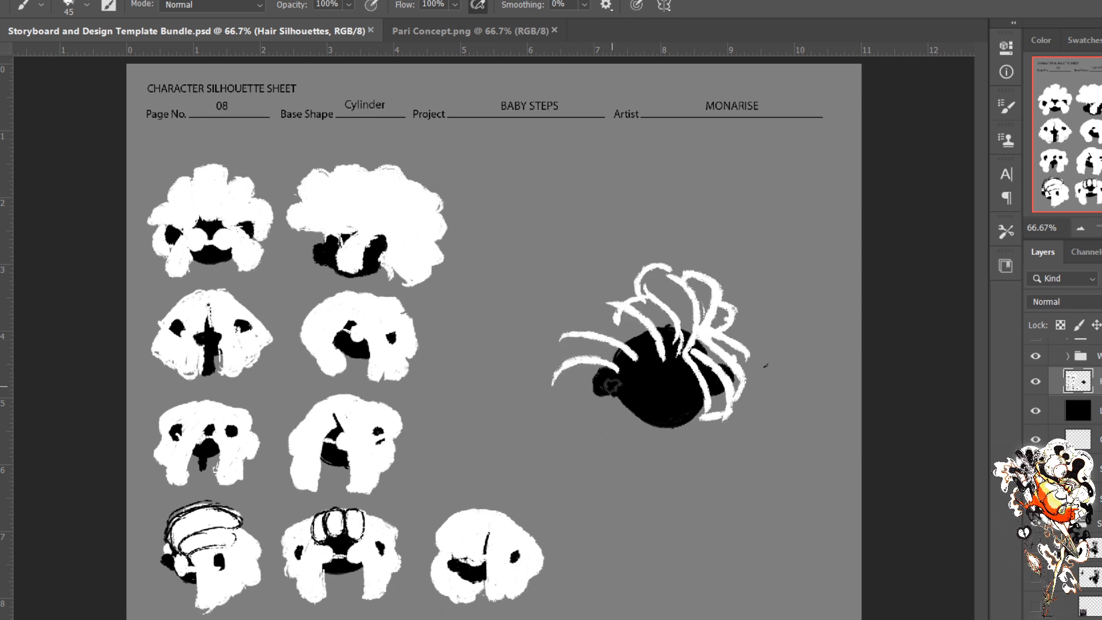
drag(611, 377, 607, 432)
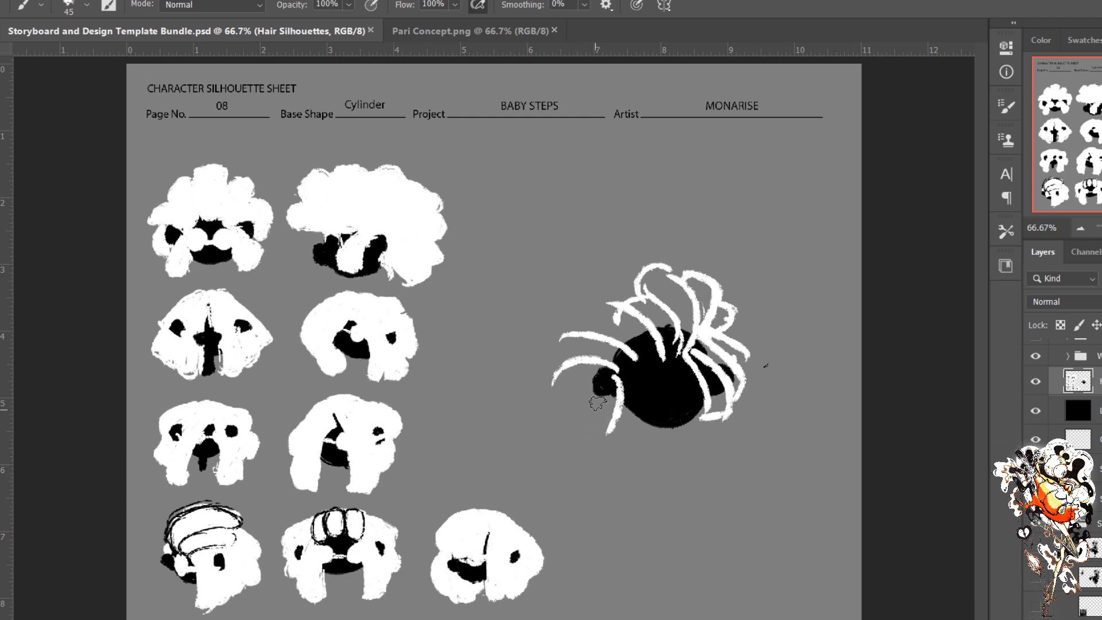
key(ctrl+z)
drag(616, 378, 609, 442)
mouse_move(620, 383)
mouse_down()
mouse_move(632, 418)
mouse_move(613, 439)
mouse_up()
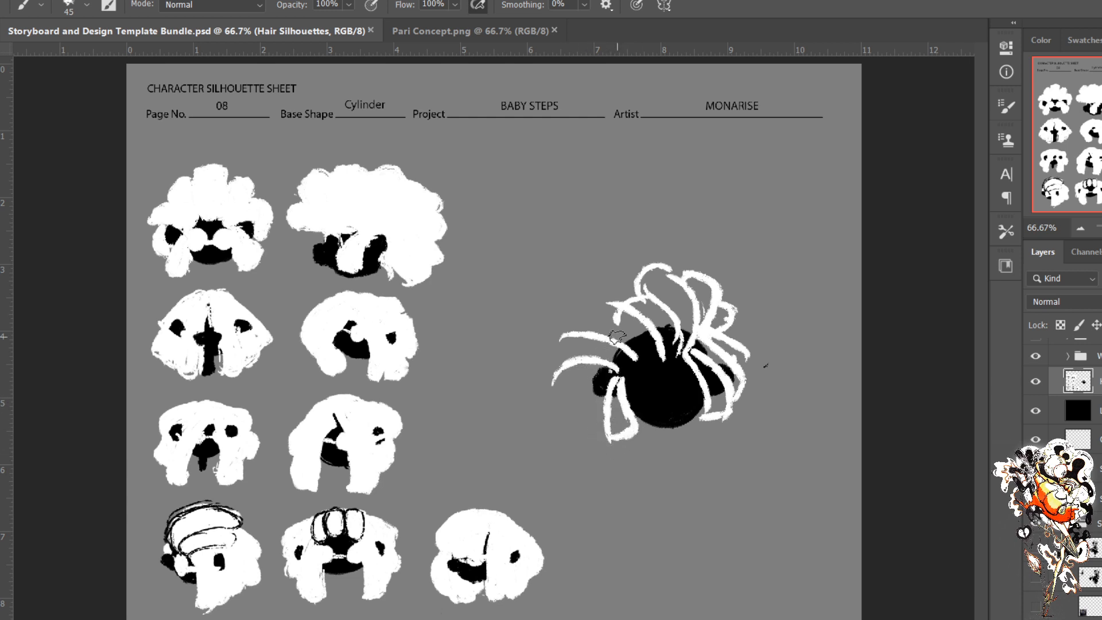
Step: Close the left-side tufts and add overlapping white tuft outlines across the crown and down the right side
mouse_move(610, 355)
mouse_down()
mouse_move(576, 330)
mouse_move(615, 361)
mouse_move(563, 343)
mouse_move(569, 380)
mouse_move(557, 366)
mouse_move(582, 350)
mouse_move(627, 355)
mouse_move(592, 306)
mouse_move(630, 349)
mouse_move(586, 310)
mouse_move(574, 331)
mouse_up()
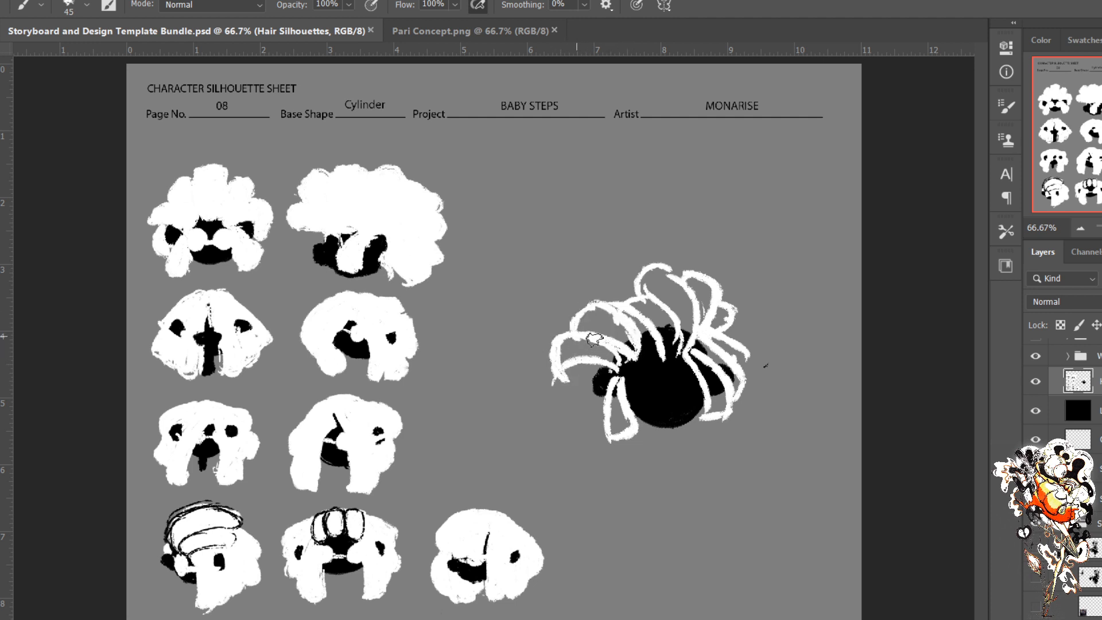
mouse_move(657, 348)
mouse_down()
mouse_move(615, 289)
mouse_move(657, 340)
mouse_up()
mouse_move(623, 297)
mouse_down()
mouse_move(657, 338)
mouse_move(605, 301)
mouse_move(597, 315)
mouse_move(632, 367)
mouse_move(655, 304)
mouse_move(640, 264)
mouse_move(644, 299)
mouse_move(646, 272)
mouse_move(623, 306)
mouse_up()
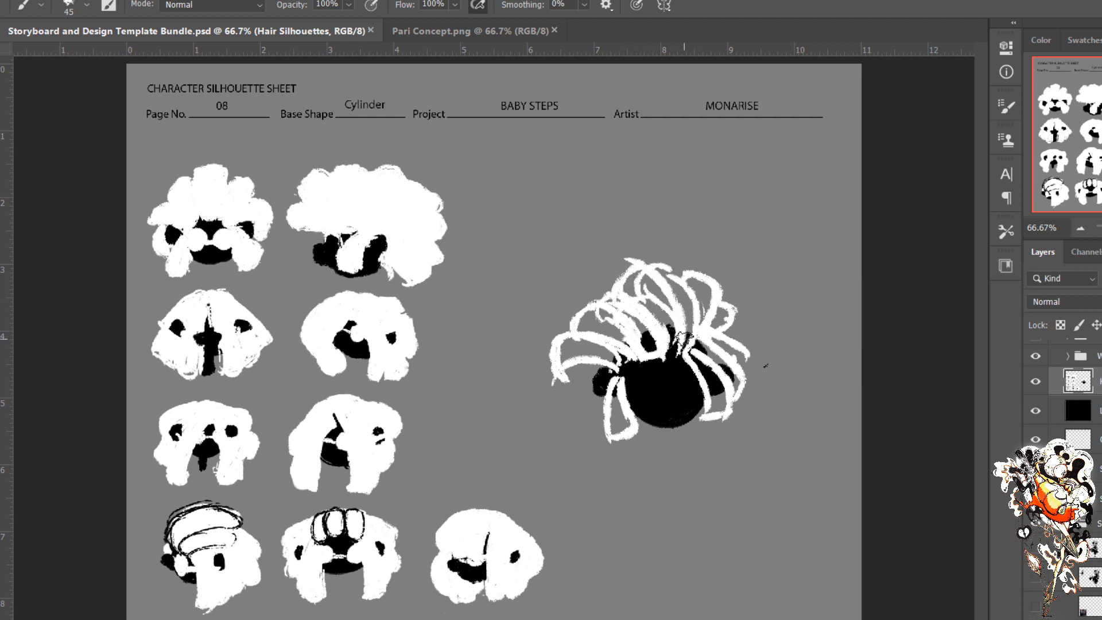
mouse_move(686, 339)
mouse_down()
mouse_move(690, 277)
mouse_move(666, 290)
mouse_move(657, 263)
mouse_move(650, 280)
mouse_move(702, 346)
mouse_move(729, 291)
mouse_move(693, 282)
mouse_up()
mouse_move(692, 283)
mouse_down()
mouse_move(734, 306)
mouse_move(715, 327)
mouse_move(751, 343)
mouse_move(734, 328)
mouse_move(699, 429)
mouse_move(721, 418)
mouse_move(708, 420)
mouse_move(718, 359)
mouse_move(733, 397)
mouse_up()
drag(720, 337, 747, 361)
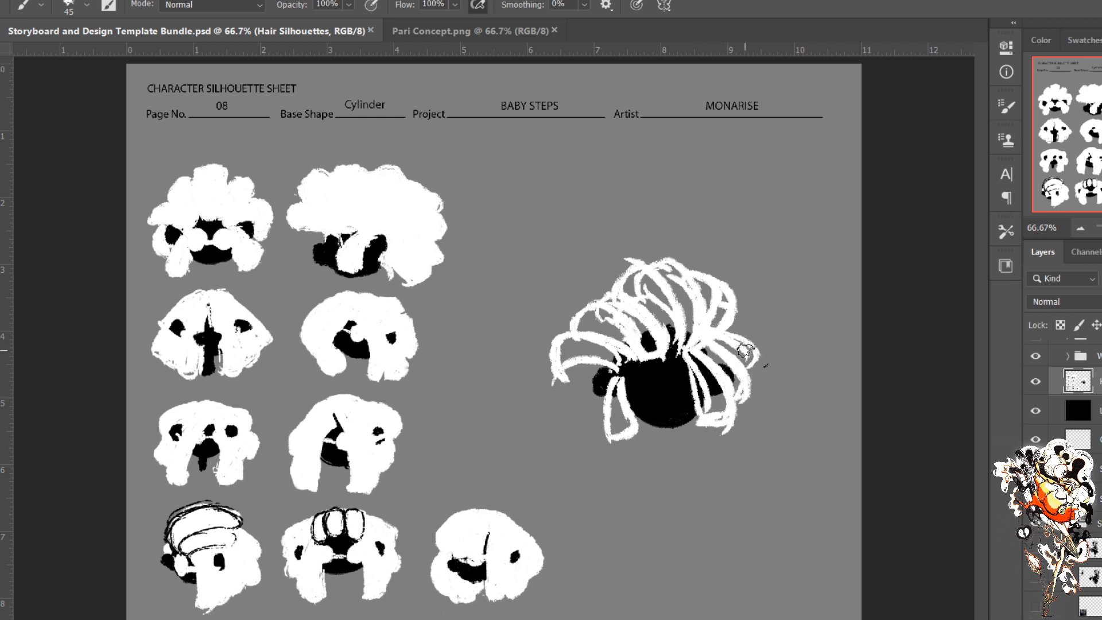
Step: Fill the outlined tufts and hanging locks with solid white, leaving the face and left ear black
mouse_move(621, 385)
mouse_down()
mouse_move(620, 421)
mouse_move(625, 377)
mouse_move(627, 431)
mouse_move(616, 427)
mouse_up()
mouse_move(620, 386)
mouse_down()
mouse_move(617, 416)
mouse_move(624, 409)
mouse_up()
mouse_move(607, 340)
mouse_down()
mouse_move(621, 358)
mouse_move(612, 365)
mouse_move(571, 346)
mouse_move(597, 360)
mouse_move(557, 351)
mouse_move(566, 364)
mouse_move(560, 342)
mouse_move(580, 349)
mouse_up()
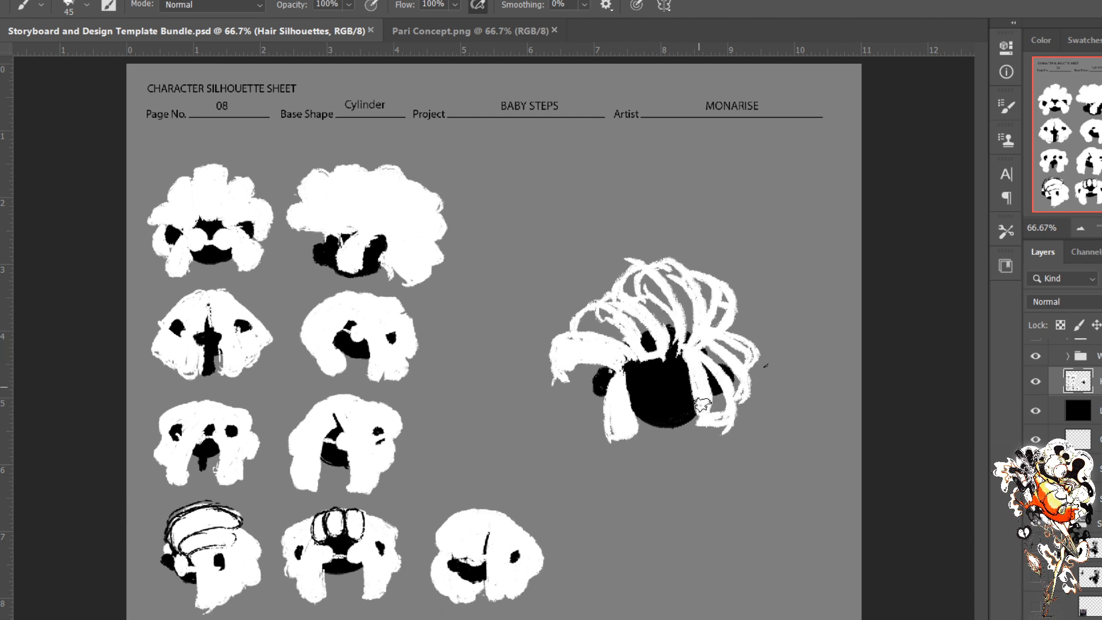
mouse_move(701, 392)
mouse_down()
mouse_move(695, 363)
mouse_move(719, 414)
mouse_move(699, 340)
mouse_move(723, 355)
mouse_move(695, 342)
mouse_move(743, 398)
mouse_move(707, 342)
mouse_move(738, 347)
mouse_move(748, 365)
mouse_move(679, 288)
mouse_move(682, 347)
mouse_move(670, 286)
mouse_move(679, 328)
mouse_move(663, 321)
mouse_move(665, 351)
mouse_move(638, 297)
mouse_move(616, 289)
mouse_move(634, 298)
mouse_move(635, 266)
mouse_move(669, 266)
mouse_move(693, 311)
mouse_move(707, 314)
mouse_move(697, 321)
mouse_move(714, 310)
mouse_move(710, 327)
mouse_move(637, 304)
mouse_move(650, 341)
mouse_move(602, 309)
mouse_move(631, 341)
mouse_move(628, 356)
mouse_move(599, 304)
mouse_move(579, 346)
mouse_move(648, 355)
mouse_move(615, 332)
mouse_move(604, 347)
mouse_move(571, 339)
mouse_move(551, 356)
mouse_move(563, 368)
mouse_move(594, 359)
mouse_move(569, 372)
mouse_up()
Step: Clean up the ragged tip of the hair's left tuft with a reduced eraser
key(e)
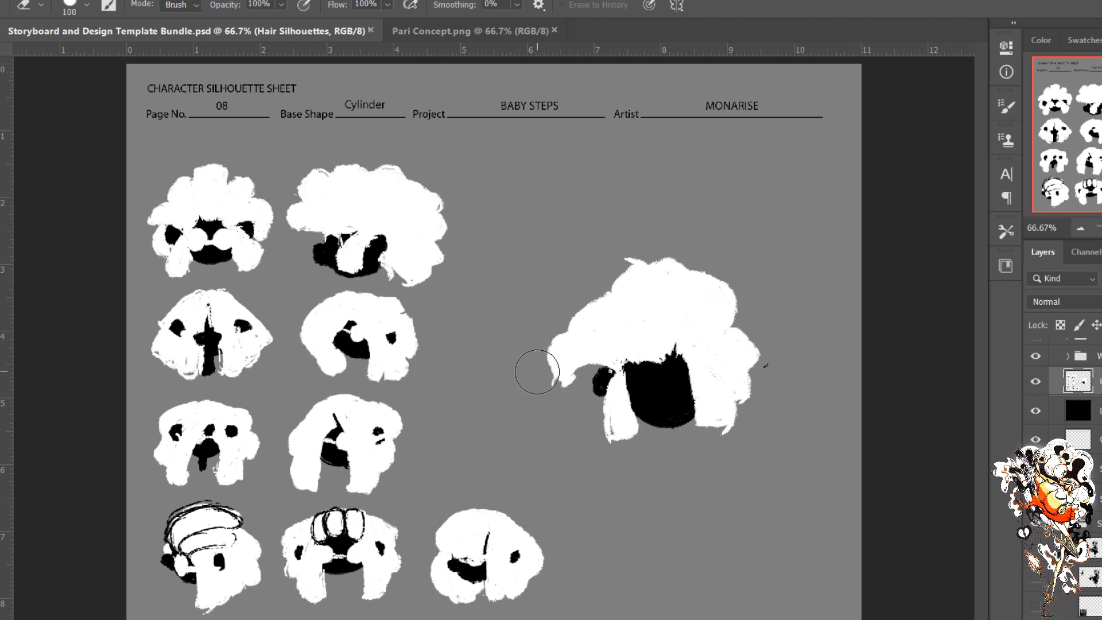
key(bracketleft)
key(bracketleft)
key(bracketleft)
drag(579, 377, 573, 393)
Step: Lasso the new head, scale it to 81.63%, and place it at the top of the third column
key(l)
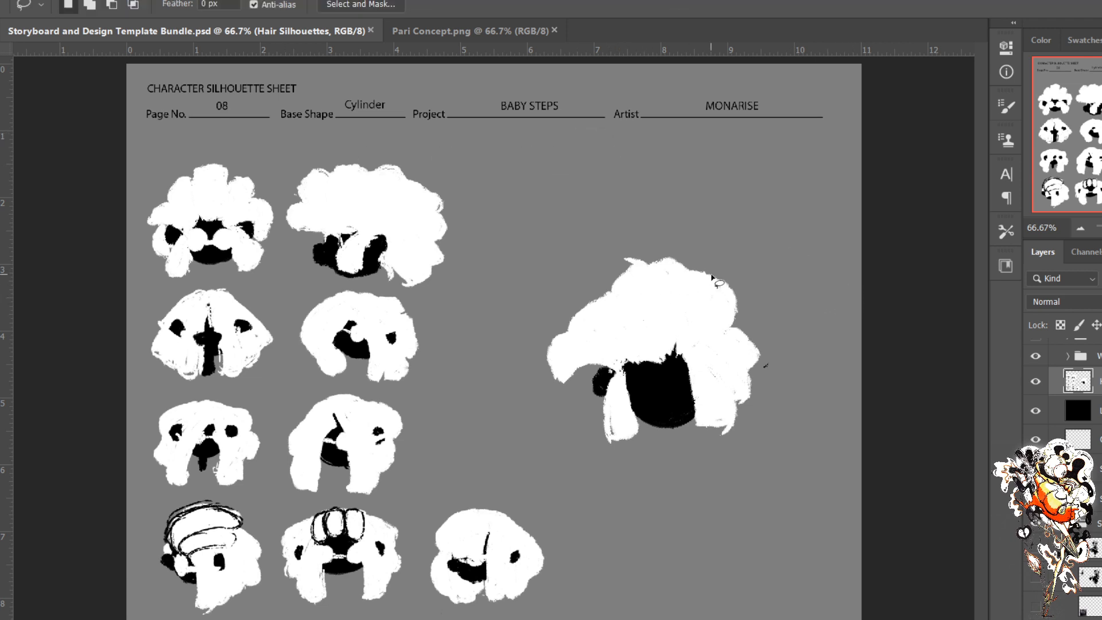
mouse_move(687, 219)
mouse_down()
mouse_move(523, 278)
mouse_move(487, 411)
mouse_move(602, 502)
mouse_move(727, 475)
mouse_move(794, 363)
mouse_move(768, 264)
mouse_move(684, 219)
mouse_up()
key(v)
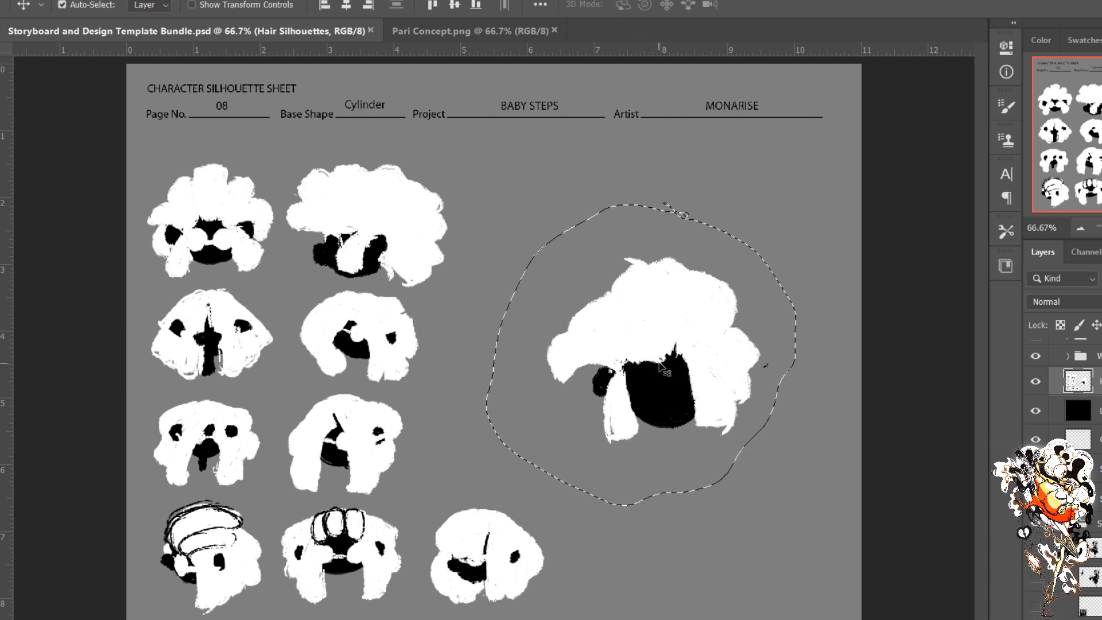
mouse_move(657, 373)
mouse_down()
mouse_move(627, 323)
mouse_move(575, 349)
mouse_move(597, 393)
mouse_move(613, 396)
mouse_up()
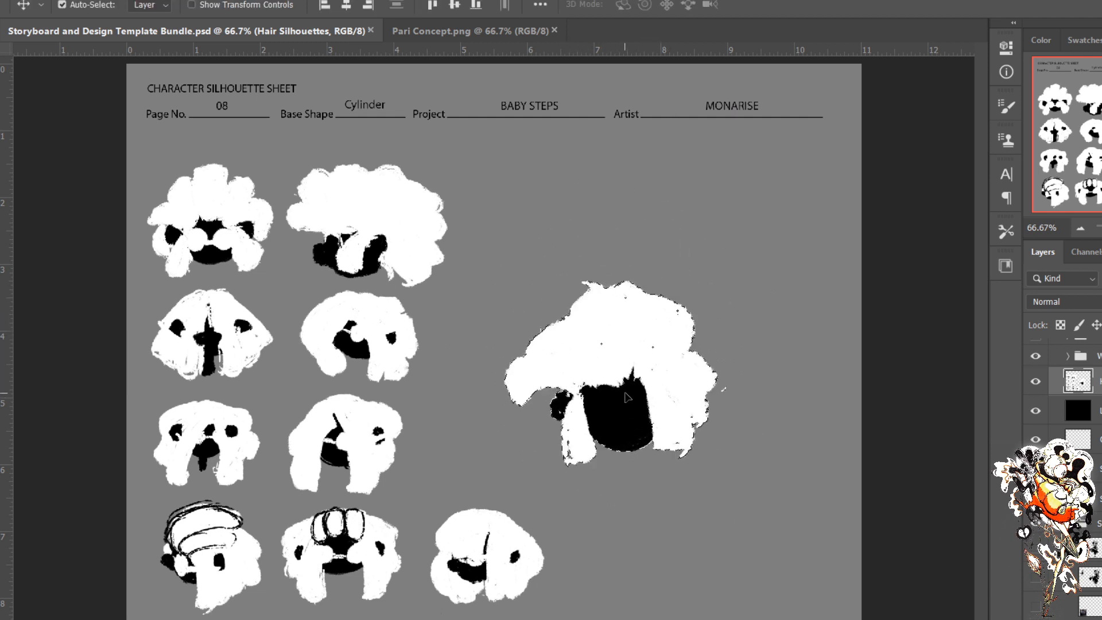
key(ctrl+d)
key(ctrl+t)
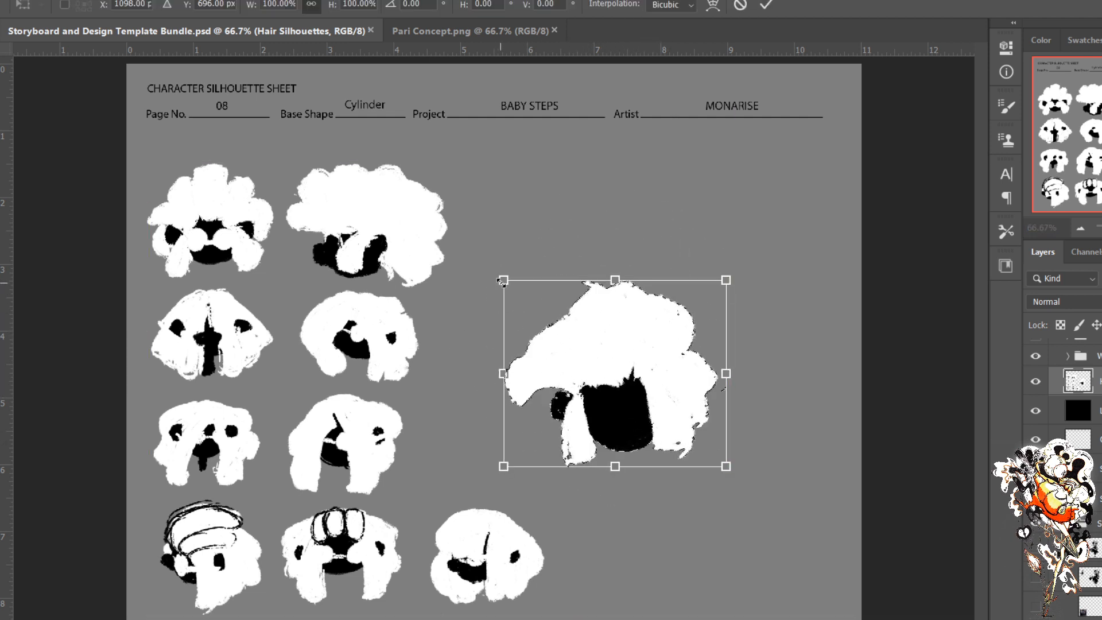
drag(520, 291, 524, 297)
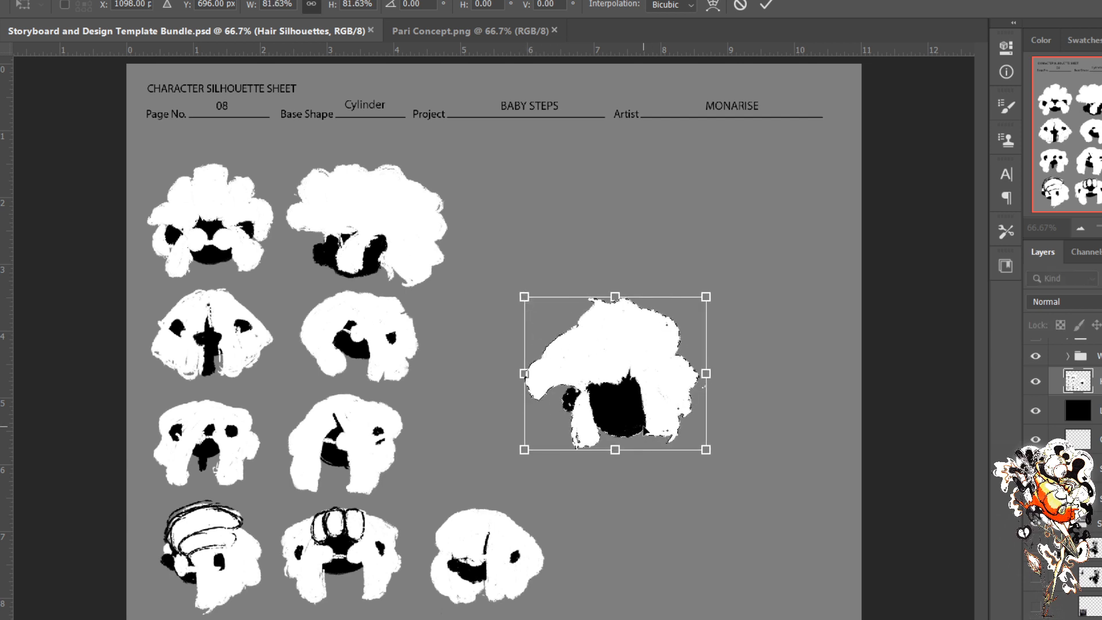
drag(646, 429, 561, 268)
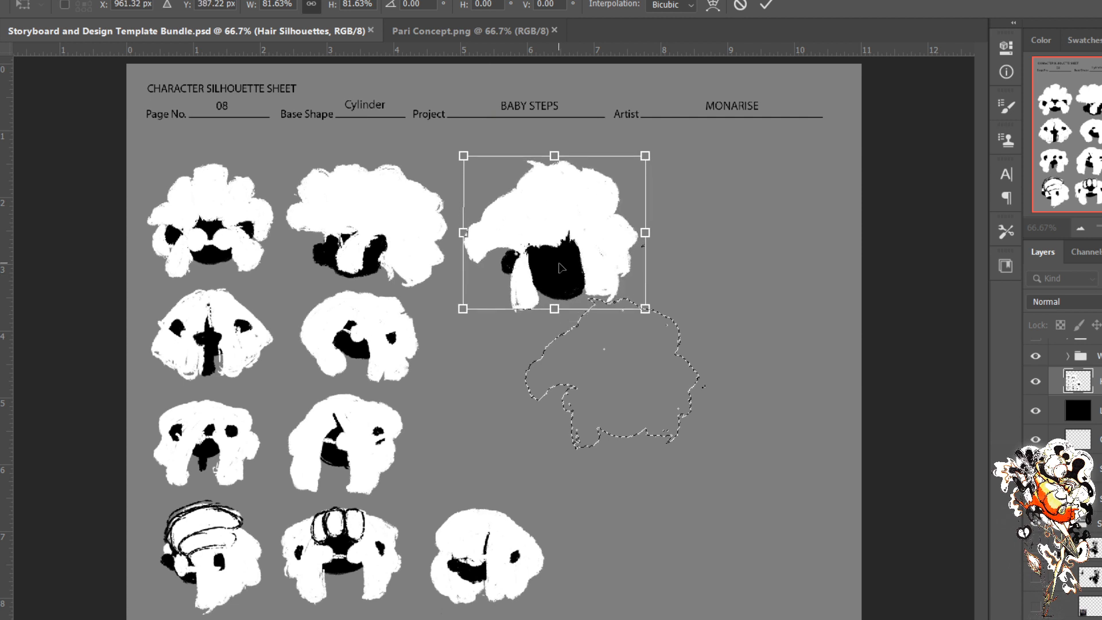
key(Return)
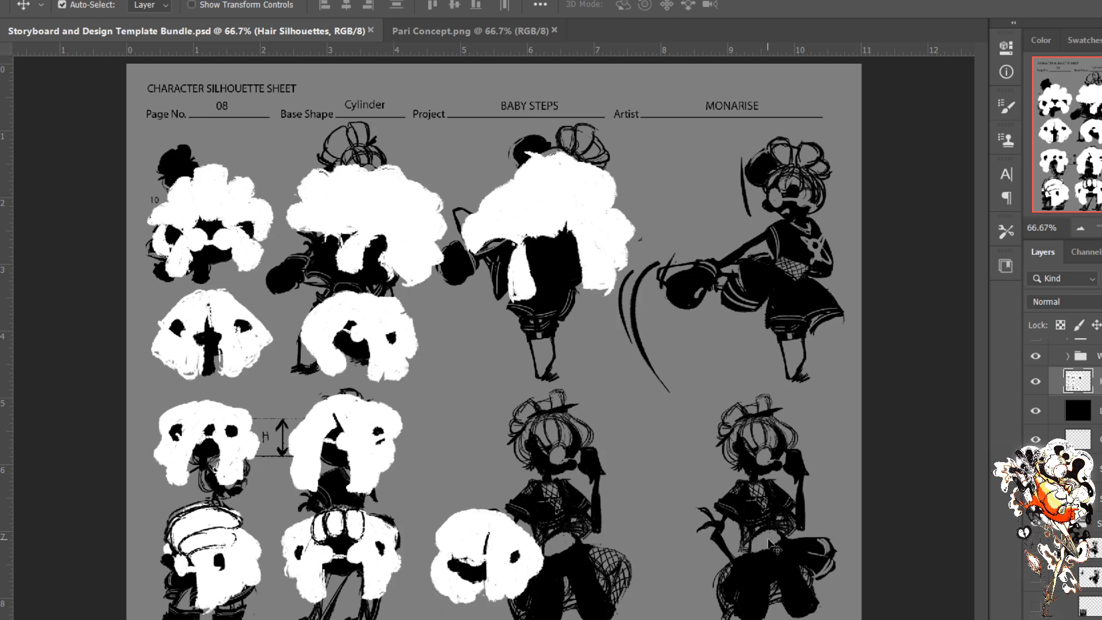
Step: Hide the full-body sketches and sketch a black circle at brush size 45 in the empty area below the new head
click(1035, 548)
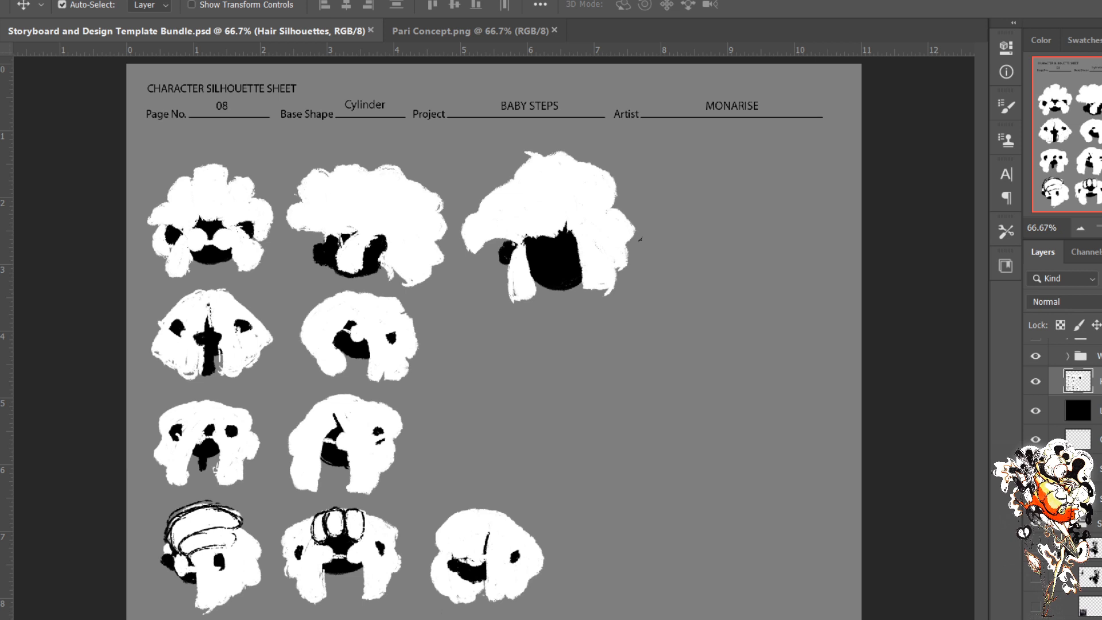
key(b)
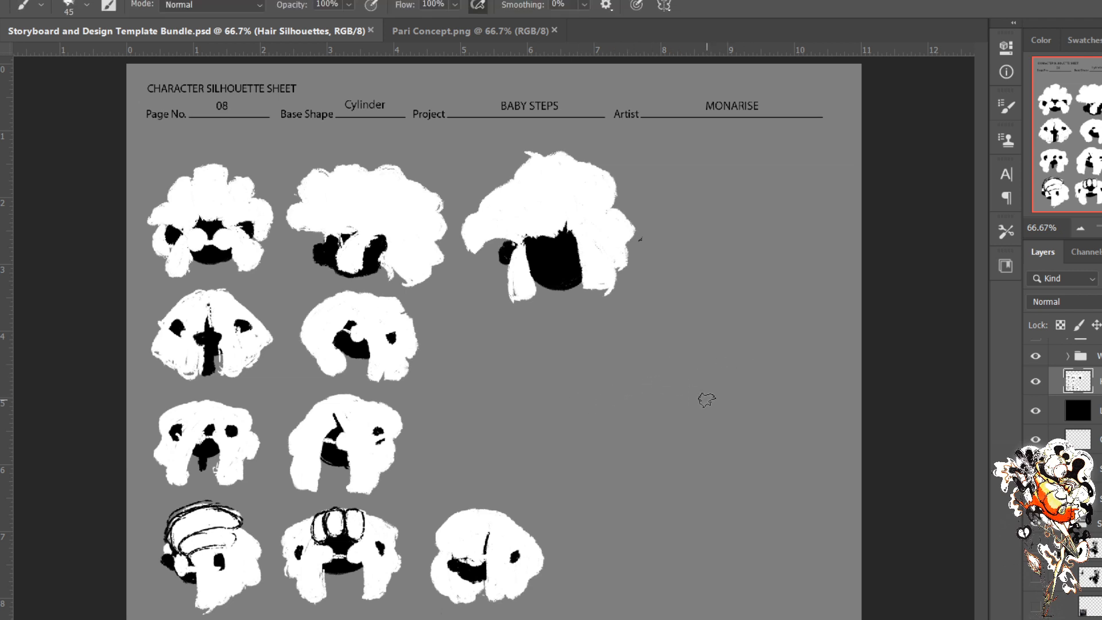
mouse_move(707, 400)
mouse_down()
mouse_move(746, 422)
mouse_move(709, 445)
mouse_move(740, 402)
mouse_move(676, 432)
mouse_up()
drag(677, 394, 758, 376)
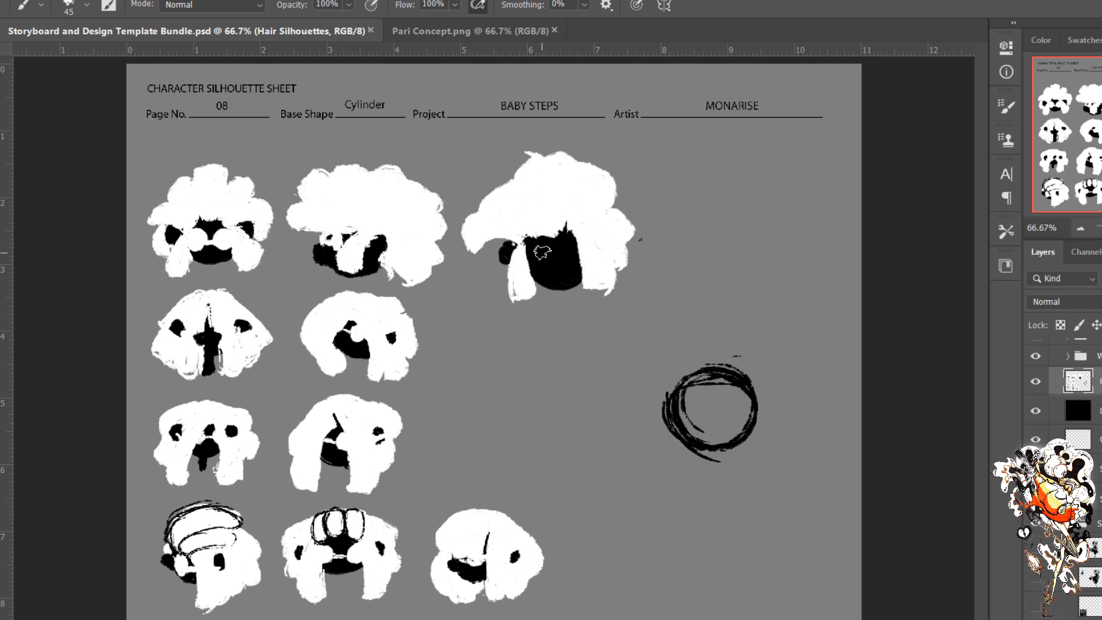
Step: Paint white round glasses with a bridge on the third-column head's face and thicken the outline of the sketched circle
mouse_move(542, 252)
mouse_down()
mouse_move(537, 262)
mouse_move(573, 250)
mouse_up()
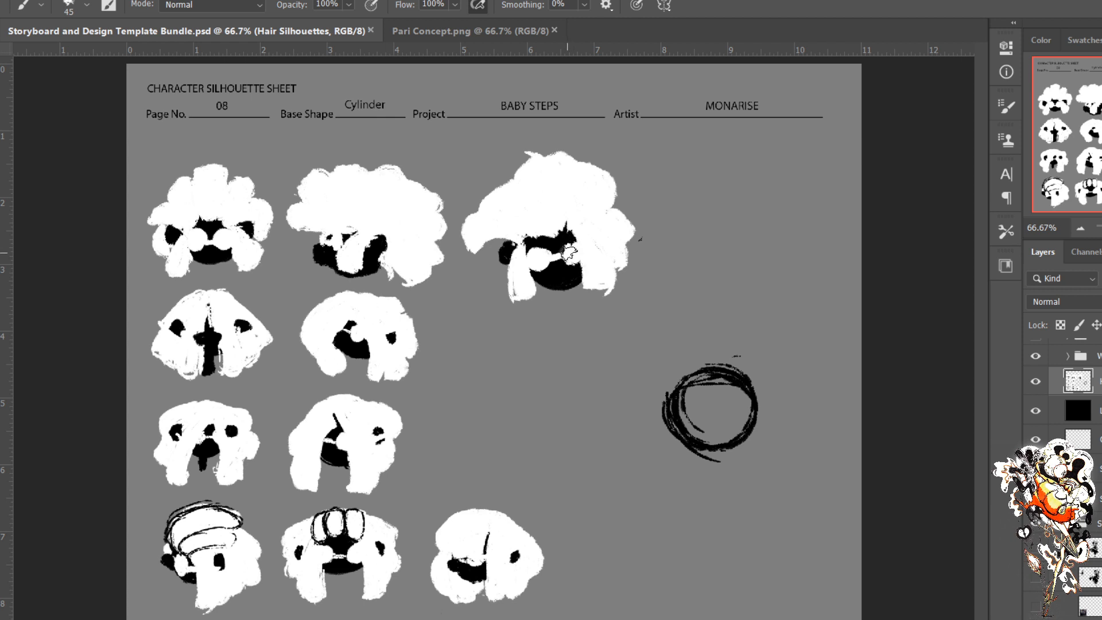
drag(570, 252, 575, 259)
mouse_move(713, 373)
mouse_down()
mouse_move(682, 401)
mouse_move(688, 440)
mouse_move(729, 427)
mouse_move(701, 411)
mouse_move(720, 451)
mouse_move(732, 373)
mouse_move(760, 401)
mouse_up()
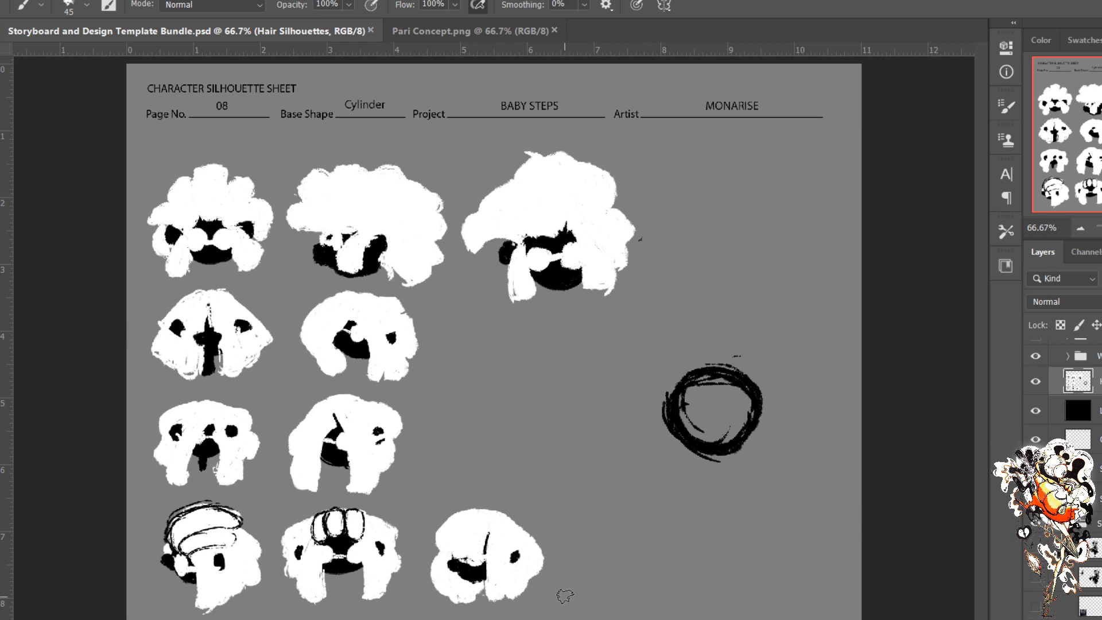
Step: Draw a black curly bracket beside the bottom row of heads and handwrite "CONTRAST" next to it
mouse_move(564, 504)
mouse_down()
mouse_move(591, 547)
mouse_move(551, 607)
mouse_up()
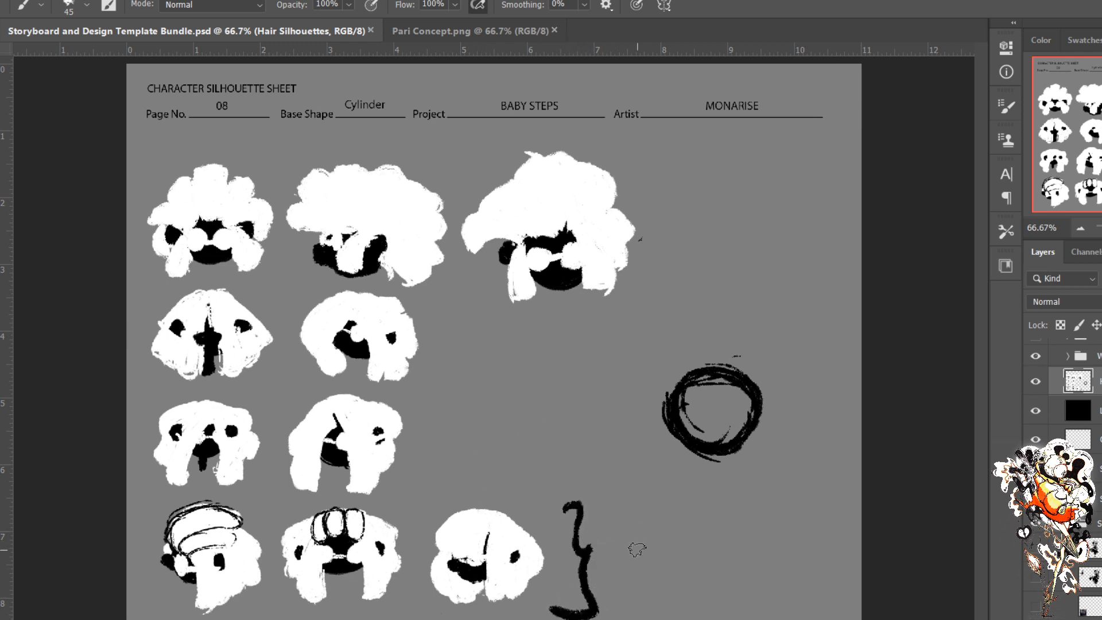
mouse_move(646, 544)
mouse_down()
mouse_move(663, 562)
mouse_move(693, 563)
mouse_move(737, 538)
mouse_move(759, 566)
mouse_move(785, 540)
mouse_move(773, 555)
mouse_move(799, 564)
mouse_up()
mouse_move(813, 533)
mouse_down()
mouse_move(832, 520)
mouse_move(830, 564)
mouse_up()
drag(817, 522, 844, 517)
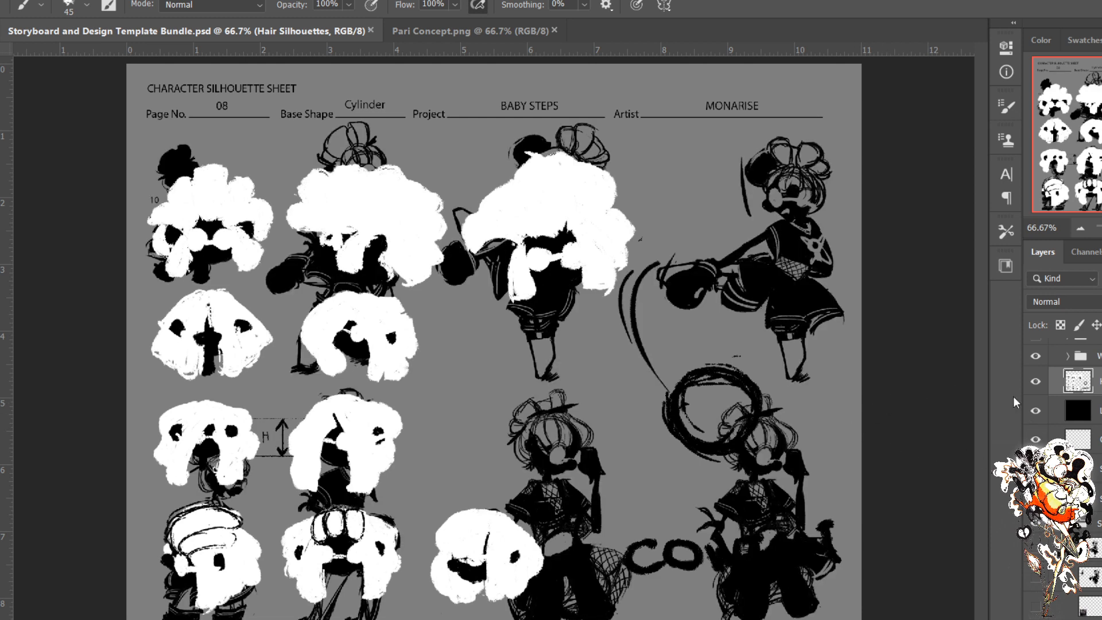
Step: Move the whole hair silhouette layer slightly up over the full-body sketches, then hide those sketches
key(v)
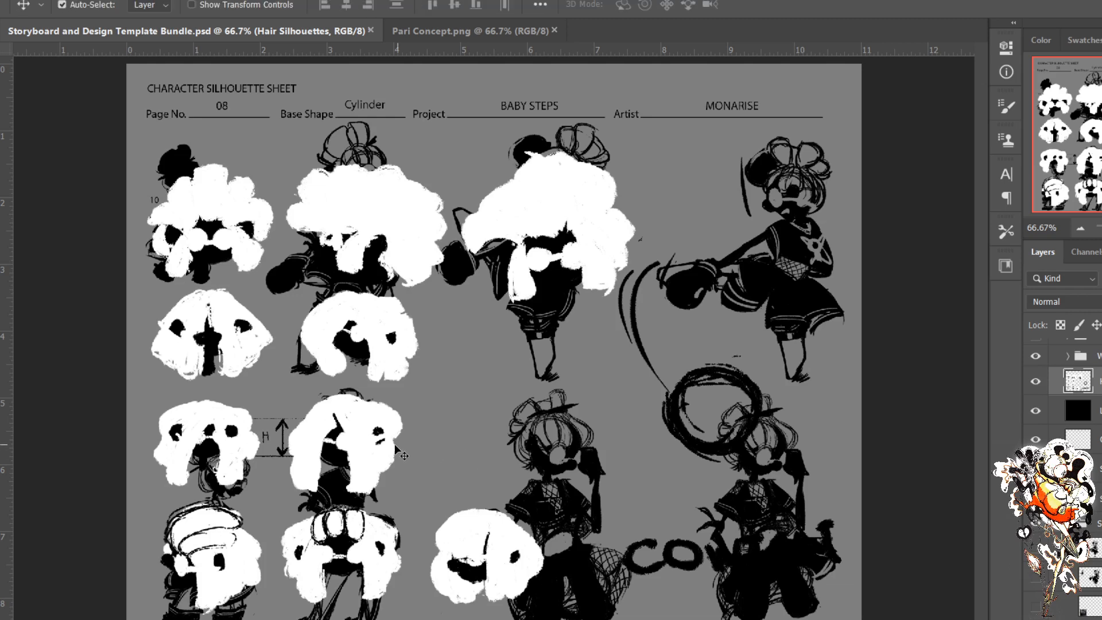
drag(391, 233, 535, 296)
drag(608, 312, 390, 212)
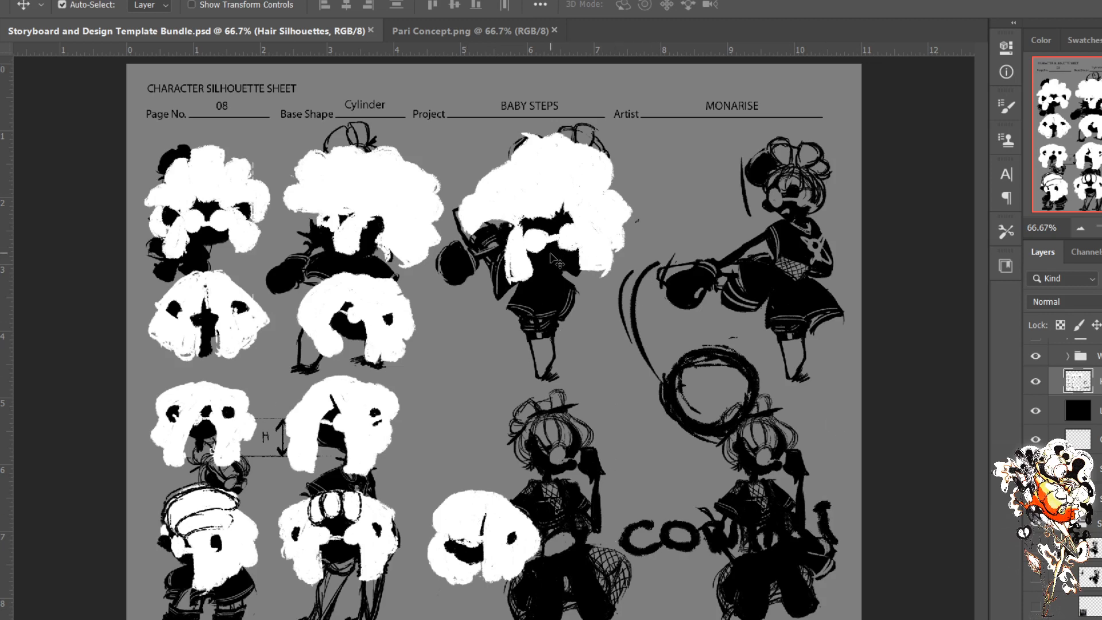
click(1035, 499)
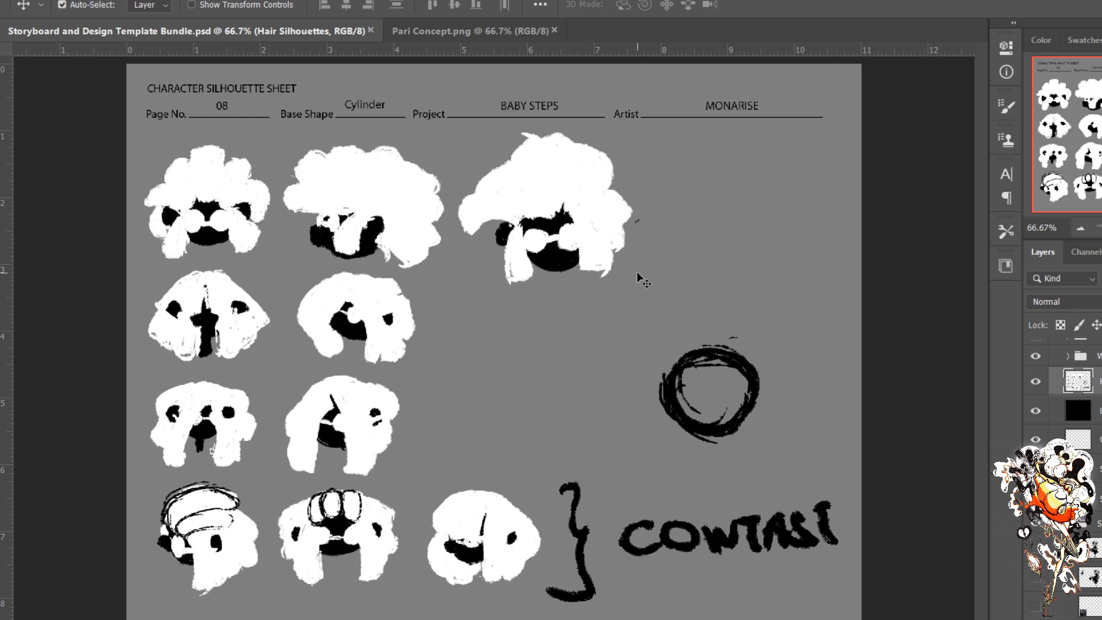
Step: Show the body silhouettes to compare them with the hair shapes, and hide them again
click(1036, 524)
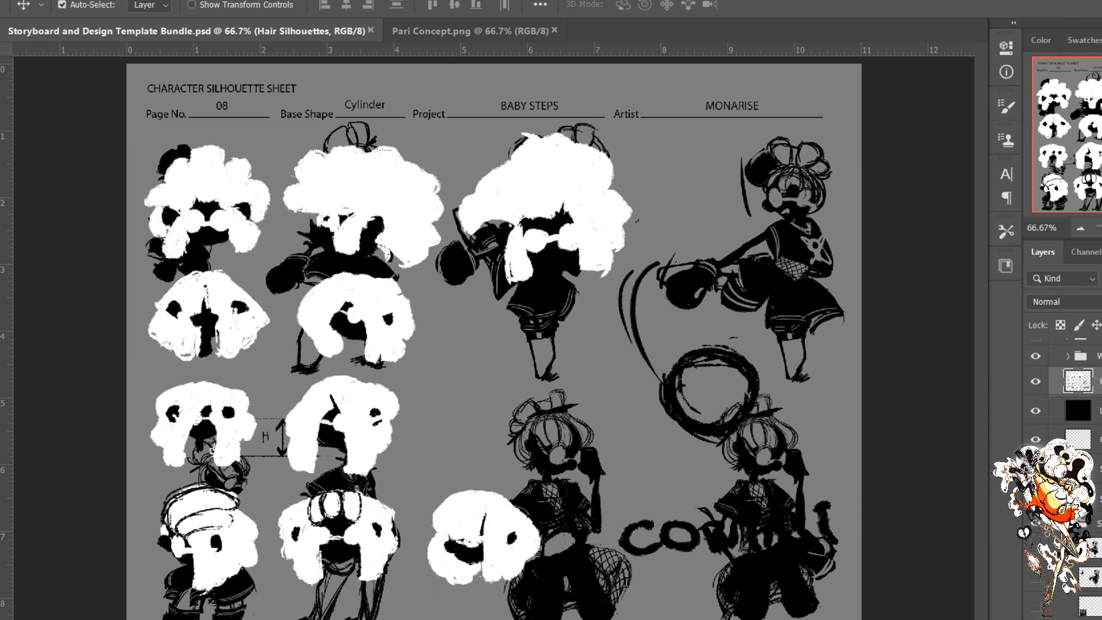
click(1035, 548)
Step: Erase the handwritten contrast note, its curly bracket and the sketched black circle beside the hair silhouettes
key(e)
mouse_move(756, 536)
mouse_down()
mouse_move(720, 551)
mouse_move(785, 514)
mouse_move(747, 565)
mouse_move(853, 495)
mouse_move(786, 554)
mouse_move(825, 550)
mouse_move(752, 554)
mouse_move(765, 500)
mouse_move(707, 559)
mouse_move(584, 591)
mouse_move(665, 558)
mouse_move(558, 593)
mouse_move(611, 601)
mouse_move(724, 515)
mouse_move(665, 538)
mouse_move(655, 516)
mouse_move(600, 541)
mouse_move(594, 571)
mouse_move(578, 547)
mouse_move(567, 474)
mouse_move(566, 504)
mouse_up()
key(bracketright)
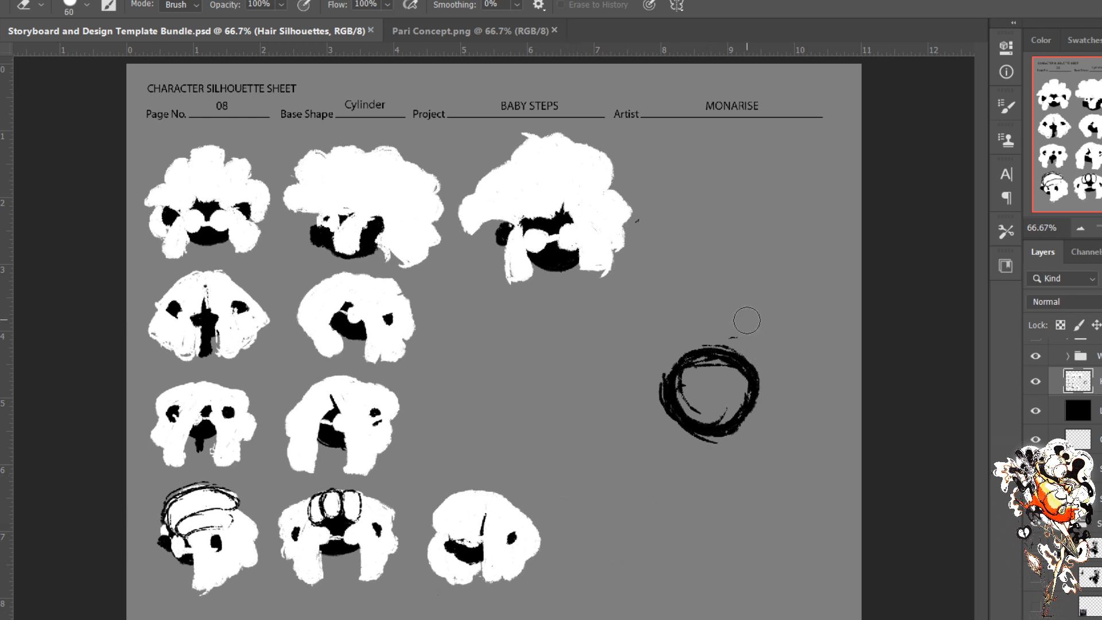
mouse_move(747, 320)
mouse_down()
mouse_move(714, 384)
mouse_move(673, 387)
mouse_move(652, 430)
mouse_up()
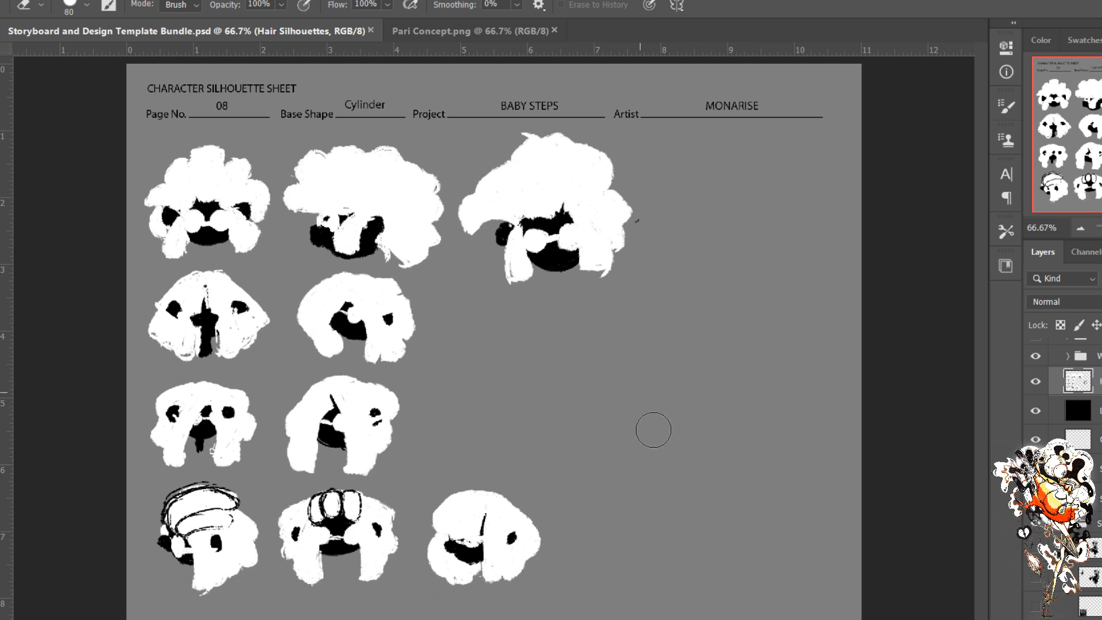
key(bracketright)
key(bracketright)
click(496, 259)
Step: Paint extra white lumps around the upper edge of the second hair silhouette in the first row with a size 30 brush
key(b)
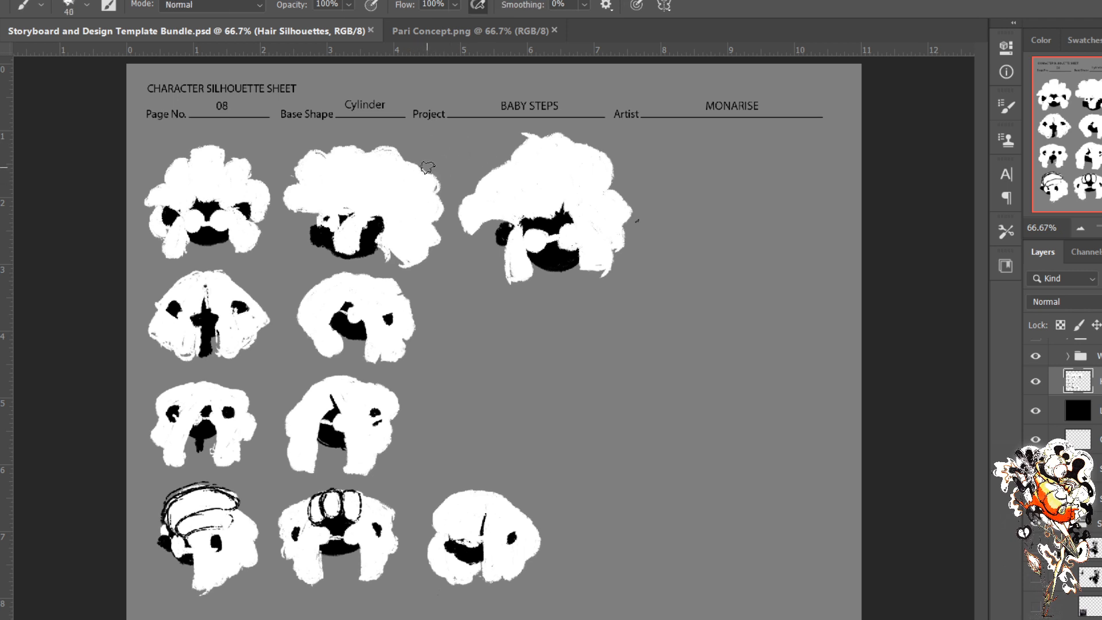
key(bracketleft)
key(bracketleft)
key(bracketleft)
drag(425, 198, 433, 169)
mouse_move(386, 175)
mouse_down()
mouse_move(388, 150)
mouse_move(379, 173)
mouse_move(388, 150)
mouse_move(370, 169)
mouse_move(354, 138)
mouse_move(338, 147)
mouse_move(330, 219)
mouse_up()
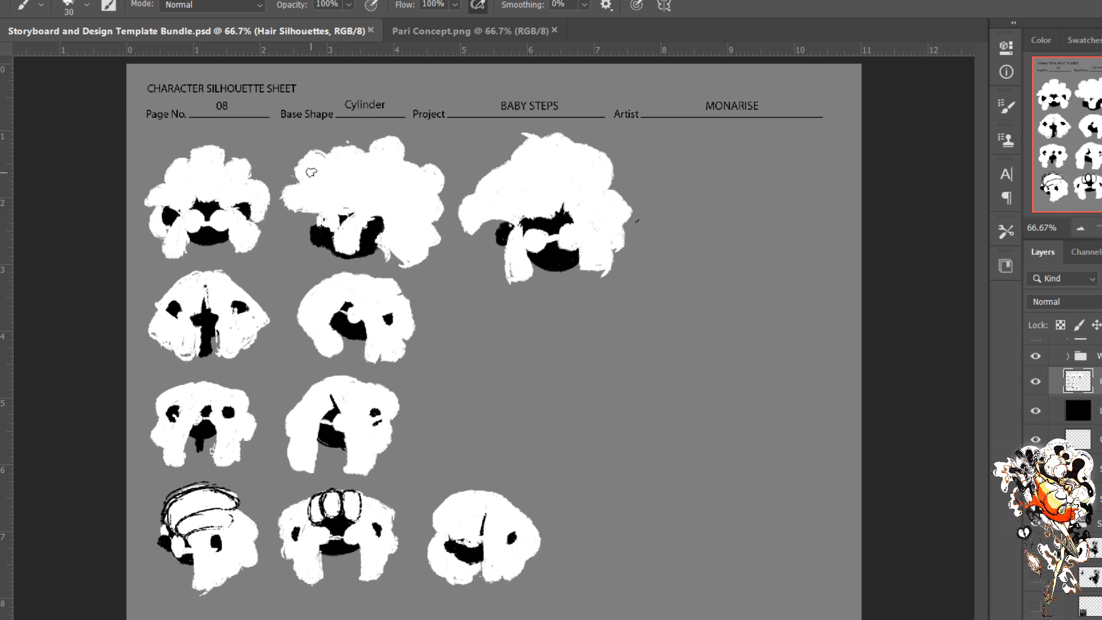
mouse_move(325, 156)
mouse_down()
mouse_move(331, 188)
mouse_move(288, 151)
mouse_move(316, 169)
mouse_move(285, 172)
mouse_move(303, 180)
mouse_move(295, 151)
mouse_move(331, 169)
mouse_move(357, 138)
mouse_move(359, 185)
mouse_move(346, 155)
mouse_move(353, 136)
mouse_move(334, 139)
mouse_move(336, 157)
mouse_move(352, 134)
mouse_move(357, 153)
mouse_move(362, 135)
mouse_move(351, 141)
mouse_move(354, 202)
mouse_move(398, 174)
mouse_move(407, 179)
mouse_move(392, 195)
mouse_move(418, 160)
mouse_move(428, 167)
mouse_move(410, 179)
mouse_move(417, 154)
mouse_up()
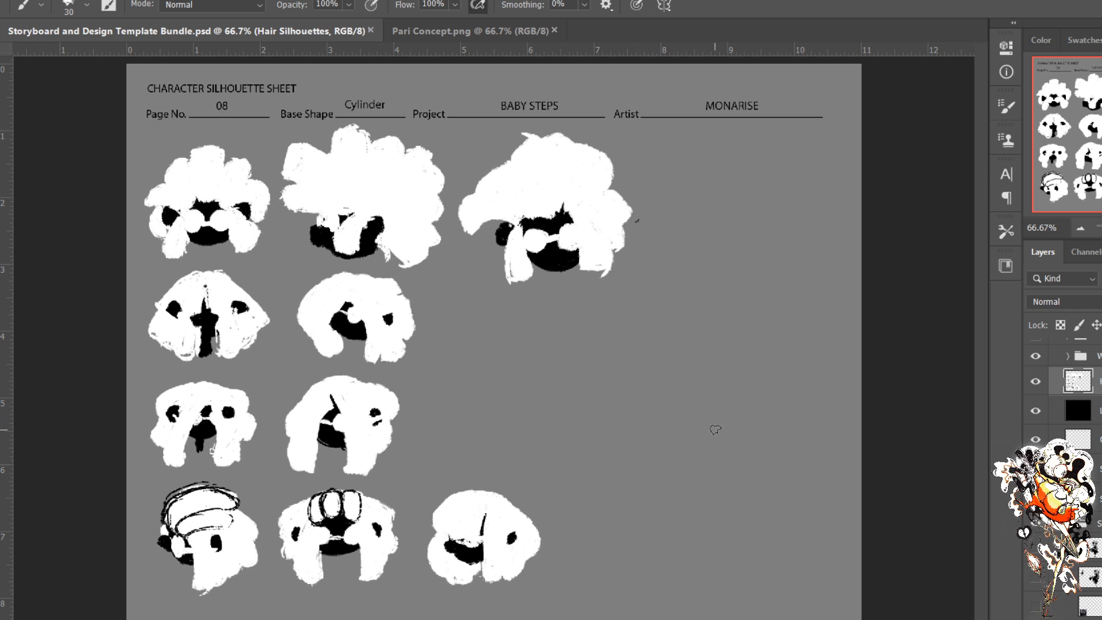
Step: Draw a white curved arrow in the empty area and write "WHOOSH" along its outer side
drag(711, 497, 574, 344)
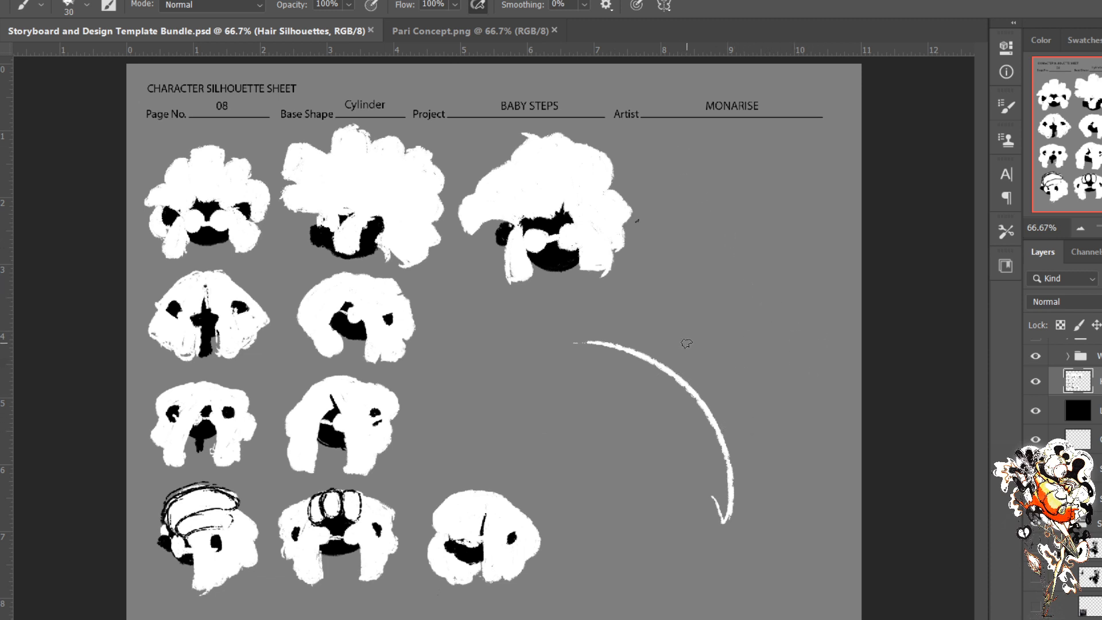
mouse_move(652, 313)
mouse_down()
mouse_move(674, 351)
mouse_move(715, 360)
mouse_move(738, 386)
mouse_move(748, 476)
mouse_move(772, 460)
mouse_up()
drag(769, 452, 756, 525)
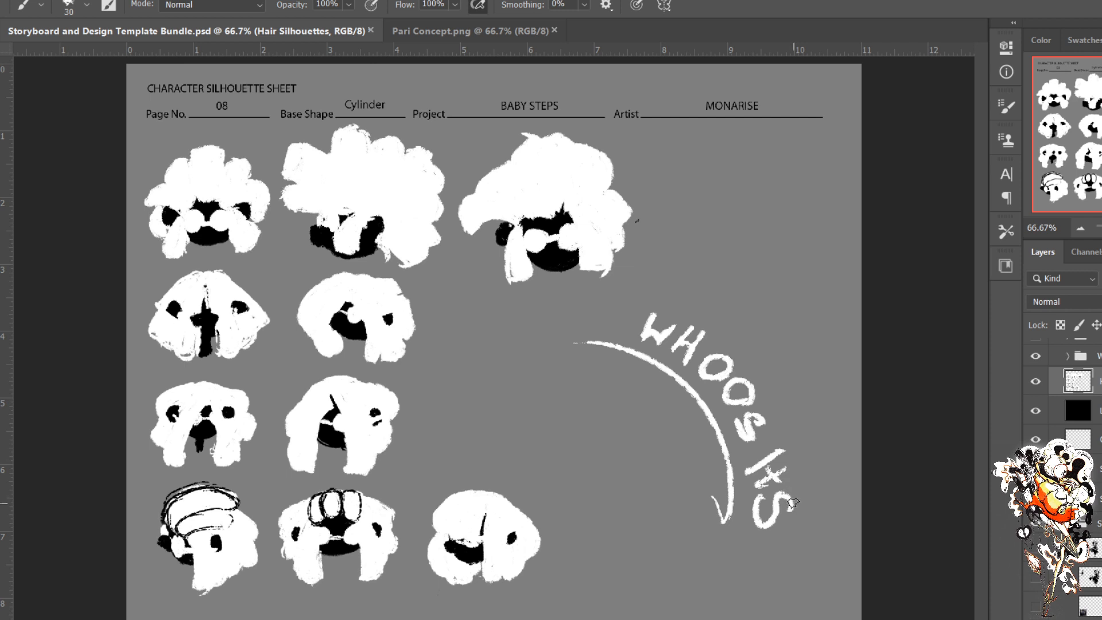
Step: Erase the "WHOOSH" lettering and the curved arrow
key(e)
mouse_move(798, 497)
mouse_down()
mouse_move(763, 516)
mouse_move(782, 568)
mouse_up()
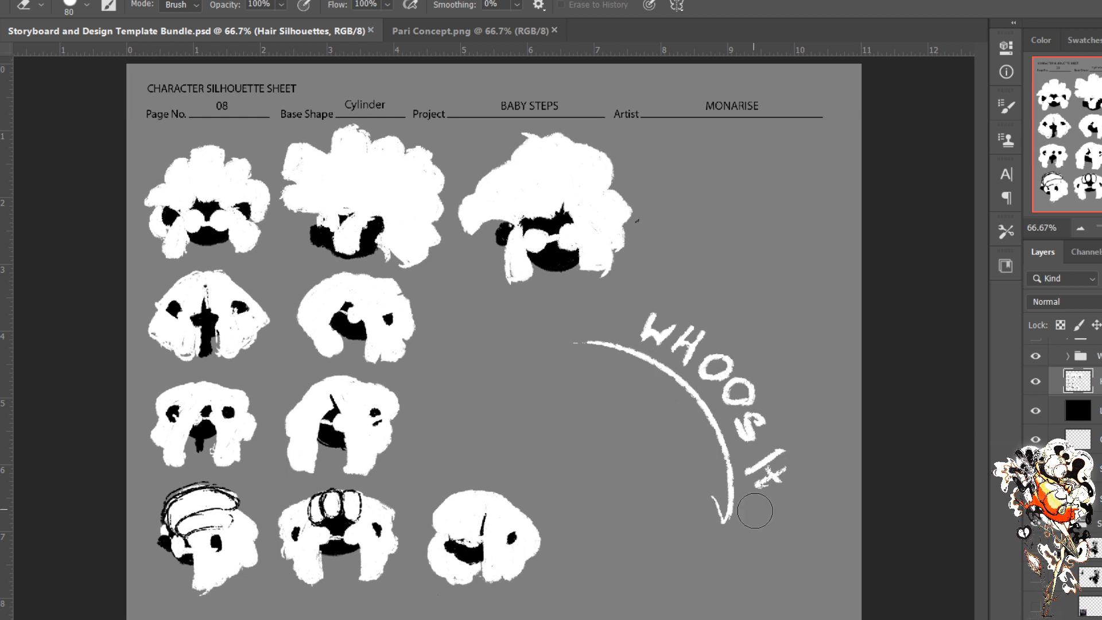
mouse_move(766, 471)
mouse_down()
mouse_move(806, 456)
mouse_move(789, 478)
mouse_move(744, 493)
mouse_move(737, 484)
mouse_move(769, 401)
mouse_move(728, 506)
mouse_move(733, 519)
mouse_move(743, 392)
mouse_move(683, 419)
mouse_move(706, 352)
mouse_move(696, 321)
mouse_move(666, 388)
mouse_move(675, 325)
mouse_move(588, 345)
mouse_up()
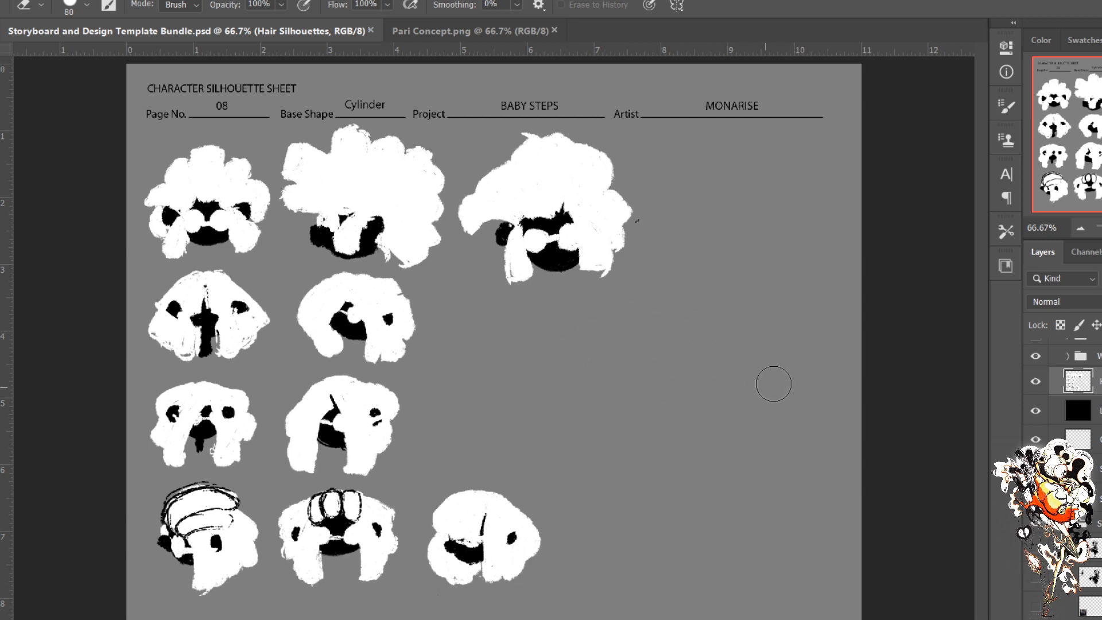
key(b)
mouse_move(712, 497)
mouse_down()
mouse_move(804, 346)
mouse_move(848, 311)
mouse_up()
mouse_move(705, 392)
mouse_down()
mouse_move(695, 403)
mouse_move(706, 405)
mouse_up()
mouse_move(730, 371)
mouse_down()
mouse_move(721, 396)
mouse_move(764, 346)
mouse_move(758, 352)
mouse_move(848, 315)
mouse_up()
key(e)
mouse_move(727, 476)
mouse_down()
mouse_move(758, 344)
mouse_move(706, 364)
mouse_up()
click(713, 504)
Step: Sketch a loose white outline of curved hair locks in the empty area and erase it
key(b)
drag(677, 323, 647, 365)
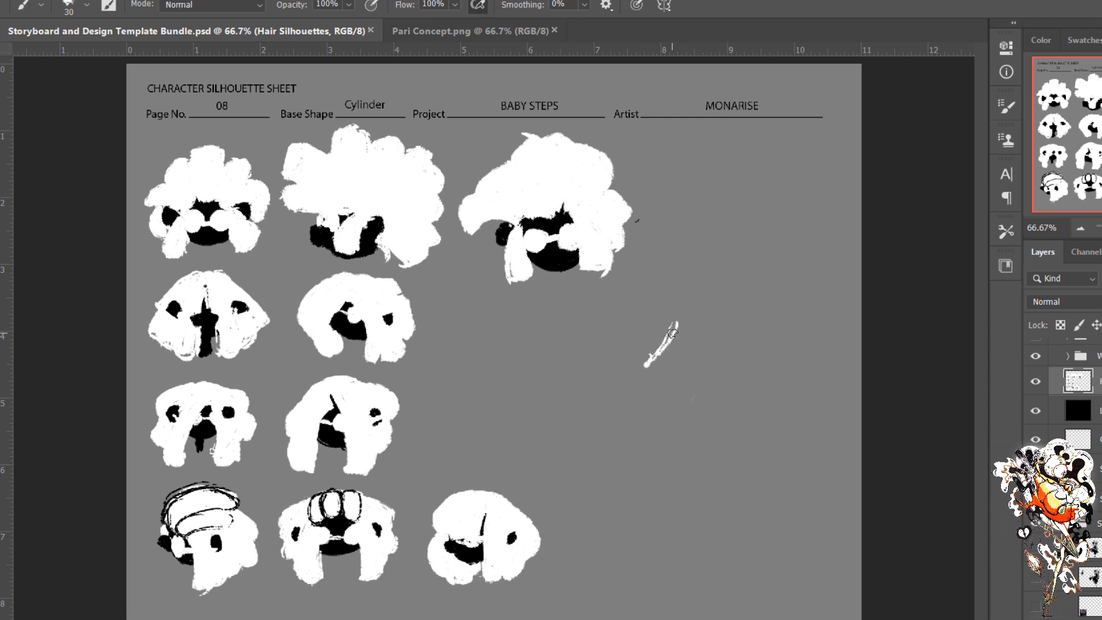
mouse_move(678, 323)
mouse_down()
mouse_move(697, 353)
mouse_move(675, 373)
mouse_move(727, 347)
mouse_move(692, 396)
mouse_move(689, 368)
mouse_move(742, 384)
mouse_move(693, 423)
mouse_up()
mouse_move(644, 374)
mouse_down()
mouse_move(623, 410)
mouse_move(648, 373)
mouse_move(615, 420)
mouse_up()
mouse_move(611, 406)
mouse_down()
mouse_move(640, 381)
mouse_move(610, 412)
mouse_up()
mouse_move(692, 420)
mouse_down()
mouse_move(716, 416)
mouse_move(725, 438)
mouse_move(695, 445)
mouse_up()
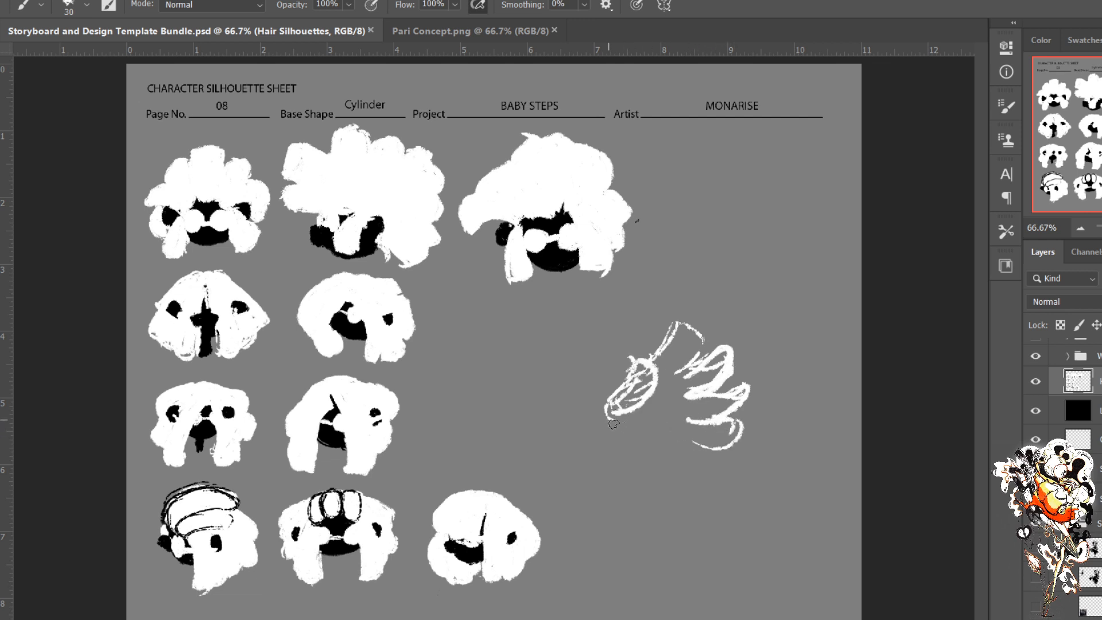
drag(613, 424, 643, 468)
key(e)
mouse_move(711, 379)
mouse_down()
mouse_move(731, 365)
mouse_move(740, 418)
mouse_move(718, 409)
mouse_up()
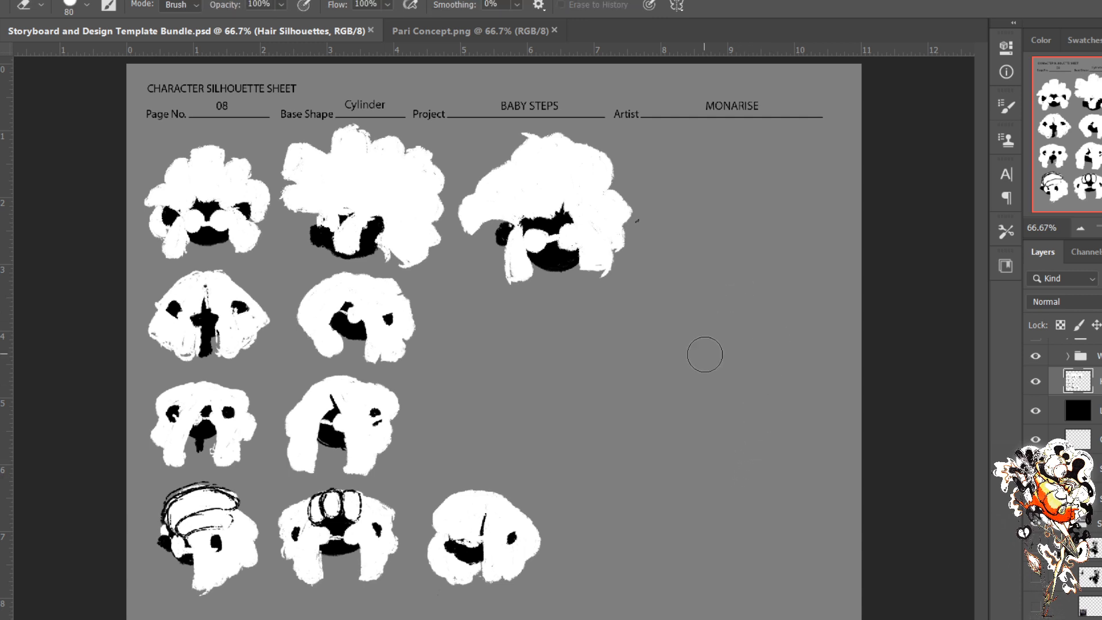
Step: Write "STORY" and "DESIGN" in black with a size 10 brush, joined by an arrow from STORY to DESIGN
key(b)
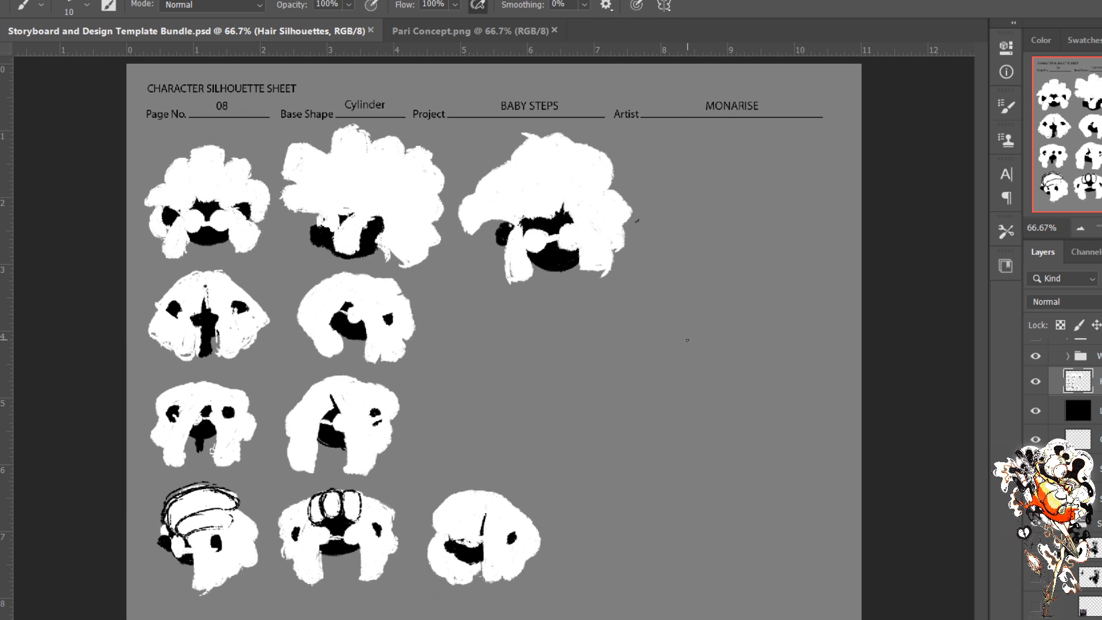
drag(687, 340, 758, 327)
mouse_move(776, 369)
mouse_down()
mouse_move(793, 409)
mouse_move(802, 404)
mouse_up()
mouse_move(768, 450)
mouse_down()
mouse_move(772, 477)
mouse_move(809, 466)
mouse_move(852, 421)
mouse_up()
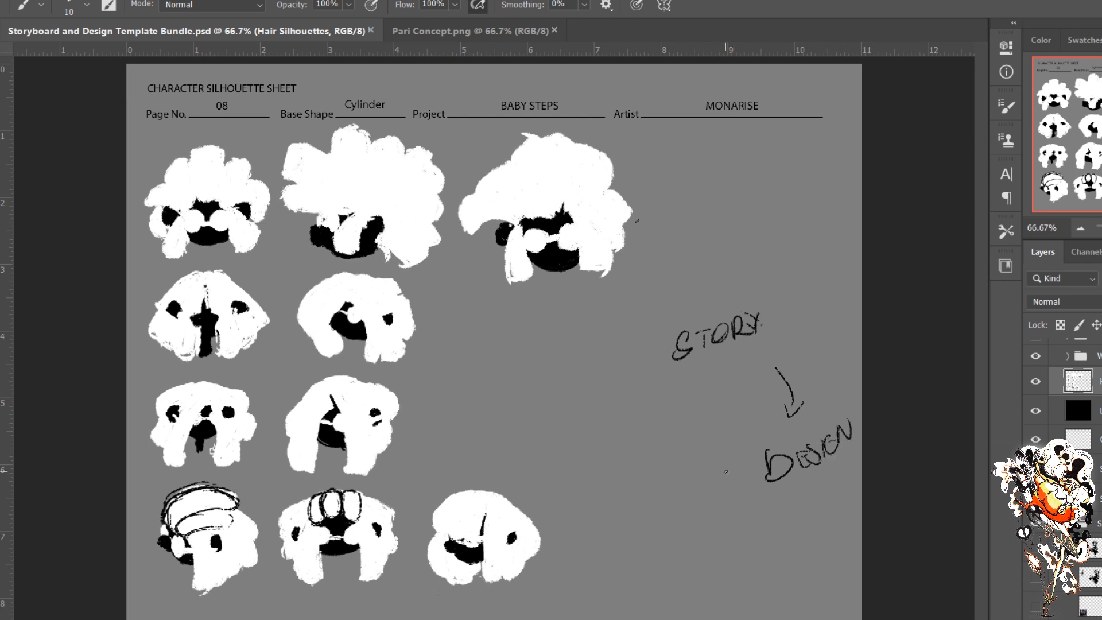
Step: Draw an arrow leading away from DESIGN and write "REVISE" beyond its tip, erasing the misspelled first letters
mouse_move(746, 478)
mouse_down()
mouse_move(681, 464)
mouse_move(681, 475)
mouse_up()
drag(601, 421, 612, 446)
mouse_move(617, 421)
mouse_down()
mouse_move(623, 441)
mouse_move(633, 426)
mouse_up()
drag(646, 409, 634, 431)
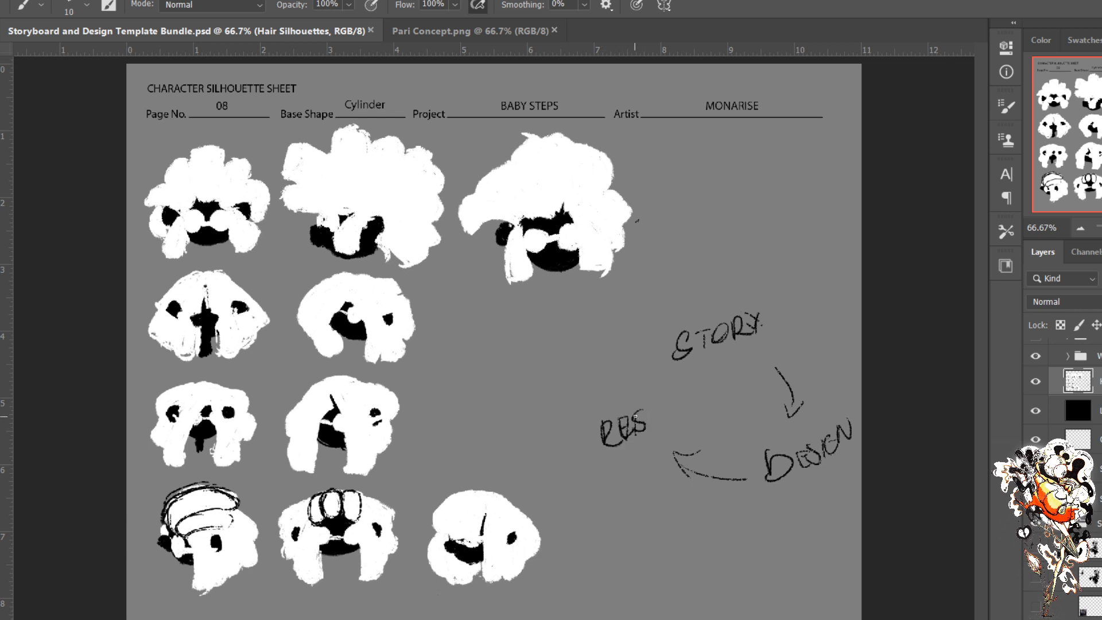
key(e)
mouse_move(637, 414)
mouse_down()
mouse_move(635, 442)
mouse_move(612, 442)
mouse_up()
key(b)
drag(594, 435, 610, 416)
drag(612, 427, 637, 404)
mouse_move(650, 422)
mouse_down()
mouse_move(668, 399)
mouse_move(682, 414)
mouse_move(693, 401)
mouse_up()
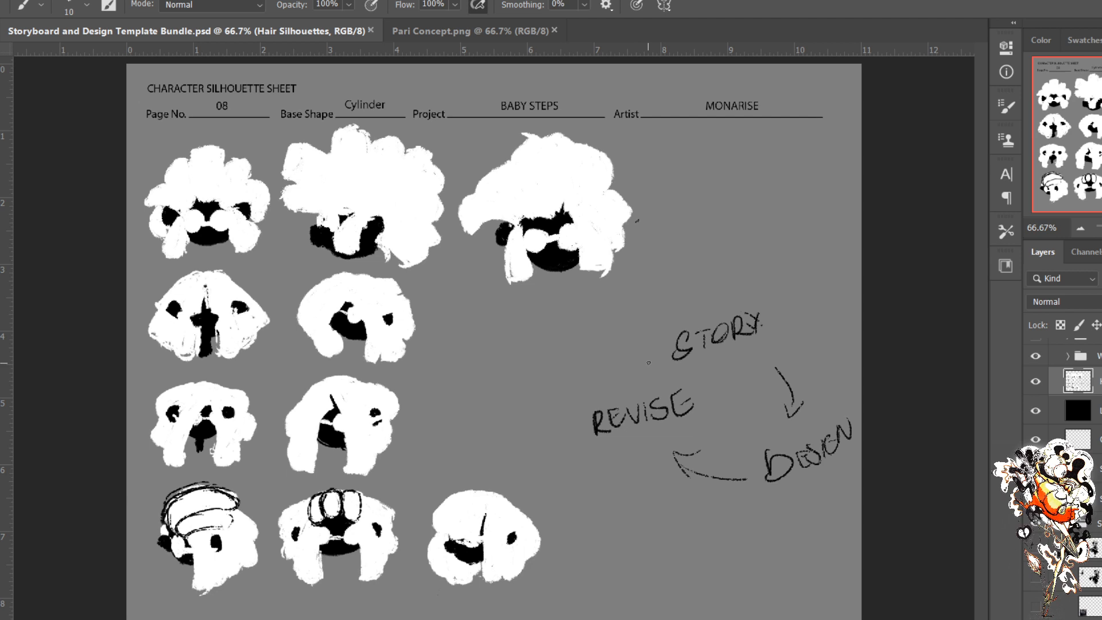
Step: Close the loop with an arrow from REVISE to STORY and start a letter beside the STORY–DESIGN arrow
drag(635, 391, 652, 353)
drag(643, 358, 651, 363)
mouse_move(790, 360)
mouse_down()
mouse_move(806, 343)
mouse_move(799, 358)
mouse_up()
Step: Erase REVISE, all the arrows and the stray letter, leaving only the words STORY and DESIGN
key(e)
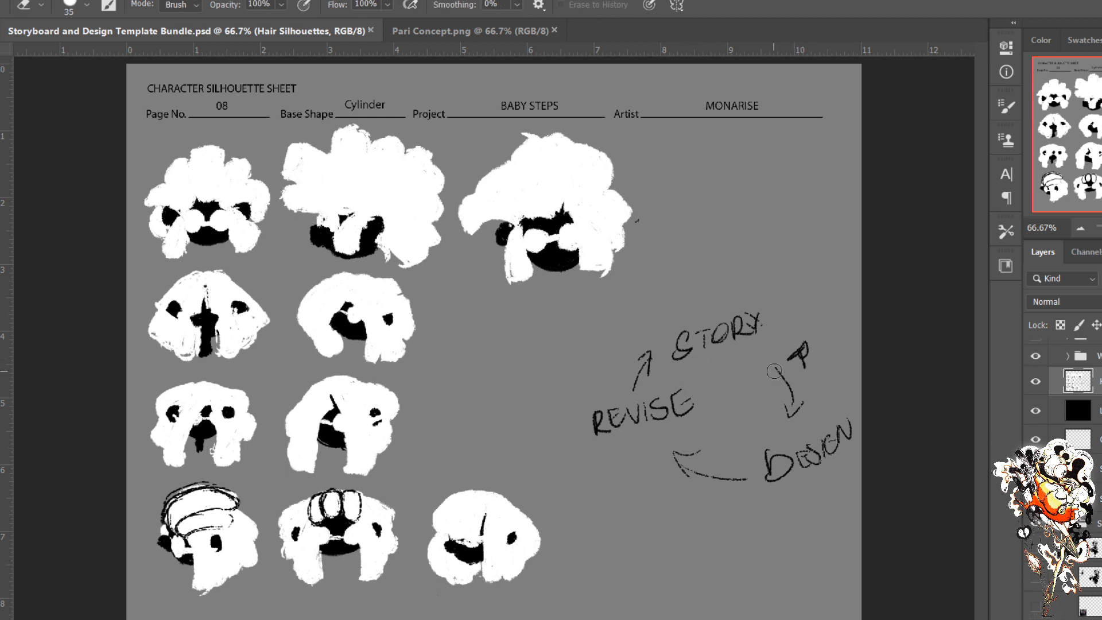
key(])
mouse_move(803, 346)
mouse_down()
mouse_move(800, 404)
mouse_move(785, 367)
mouse_up()
mouse_move(731, 460)
mouse_down()
mouse_move(665, 466)
mouse_move(580, 413)
mouse_up()
drag(672, 450, 658, 426)
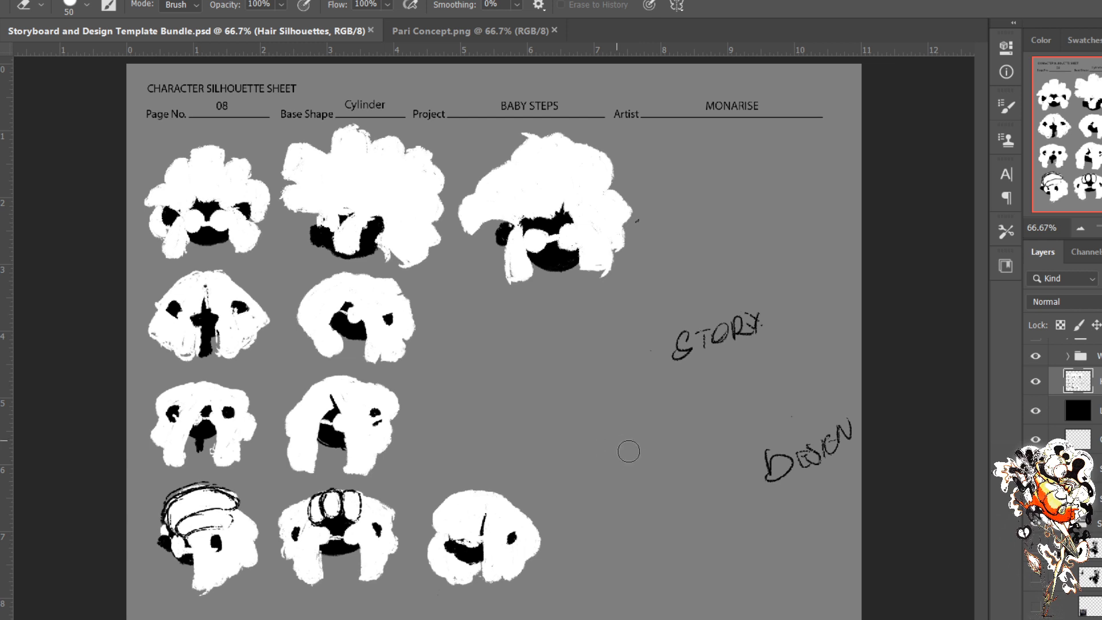
Step: Draw two opposing black arrows between STORY and DESIGN, undoing the stray stroke beside them
key(b)
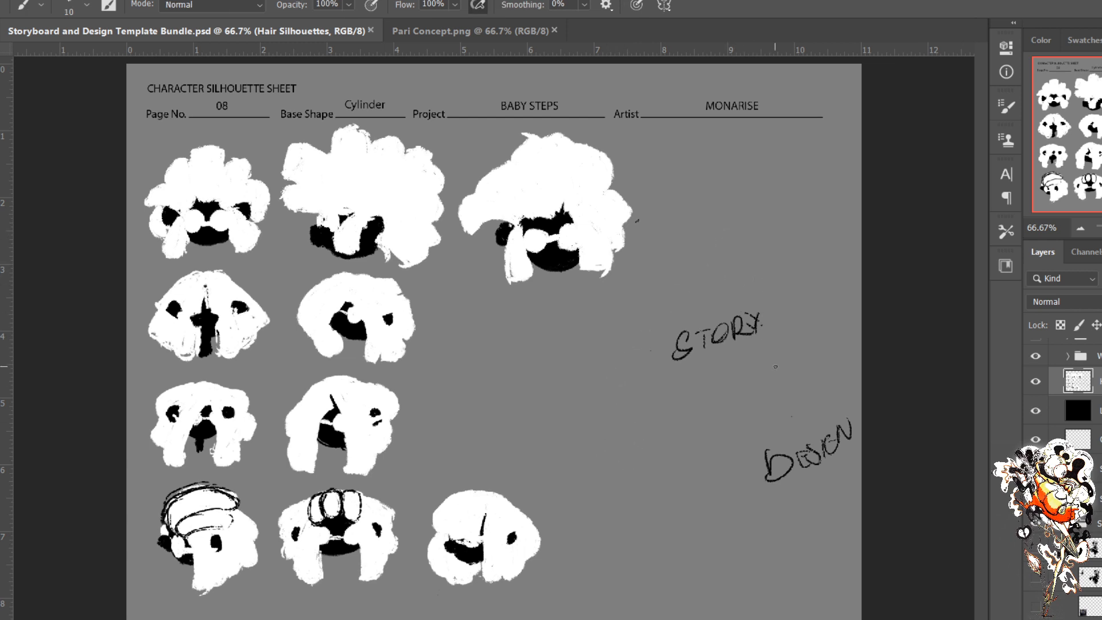
mouse_move(763, 348)
mouse_down()
mouse_move(801, 395)
mouse_move(784, 404)
mouse_move(733, 384)
mouse_up()
drag(730, 400, 749, 396)
drag(792, 350, 806, 357)
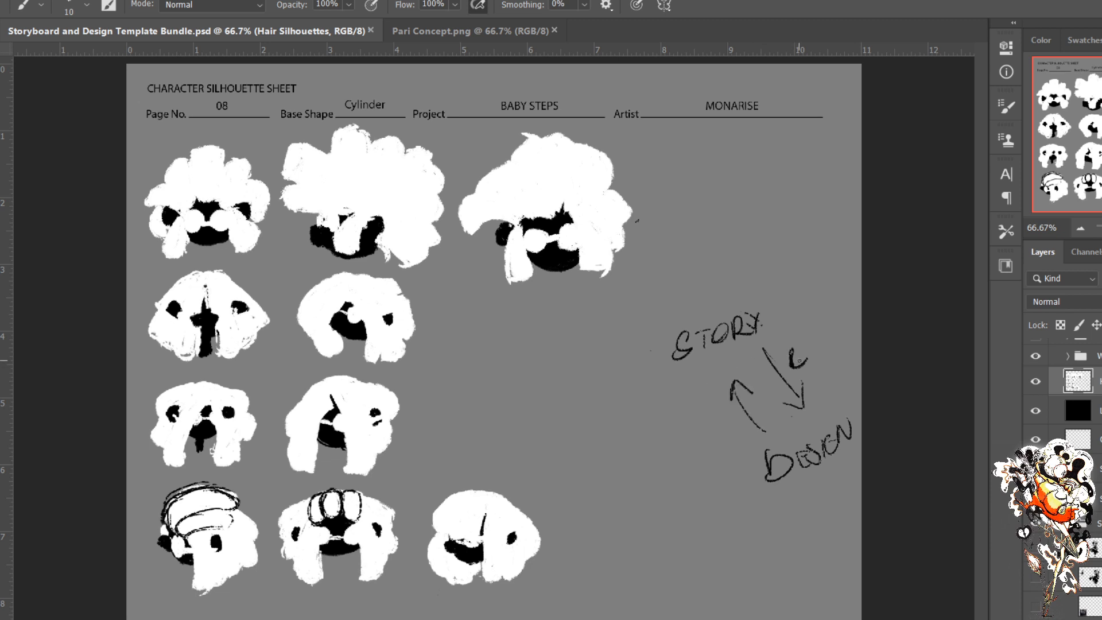
key(ctrl+z)
Step: Write "REVISE" in white across the two arrows, with a line on each side and white arrowheads towards STORY and DESIGN
mouse_move(711, 423)
mouse_down()
mouse_move(737, 403)
mouse_move(761, 400)
mouse_move(776, 363)
mouse_move(789, 373)
mouse_move(792, 350)
mouse_move(804, 356)
mouse_move(811, 394)
mouse_move(730, 467)
mouse_up()
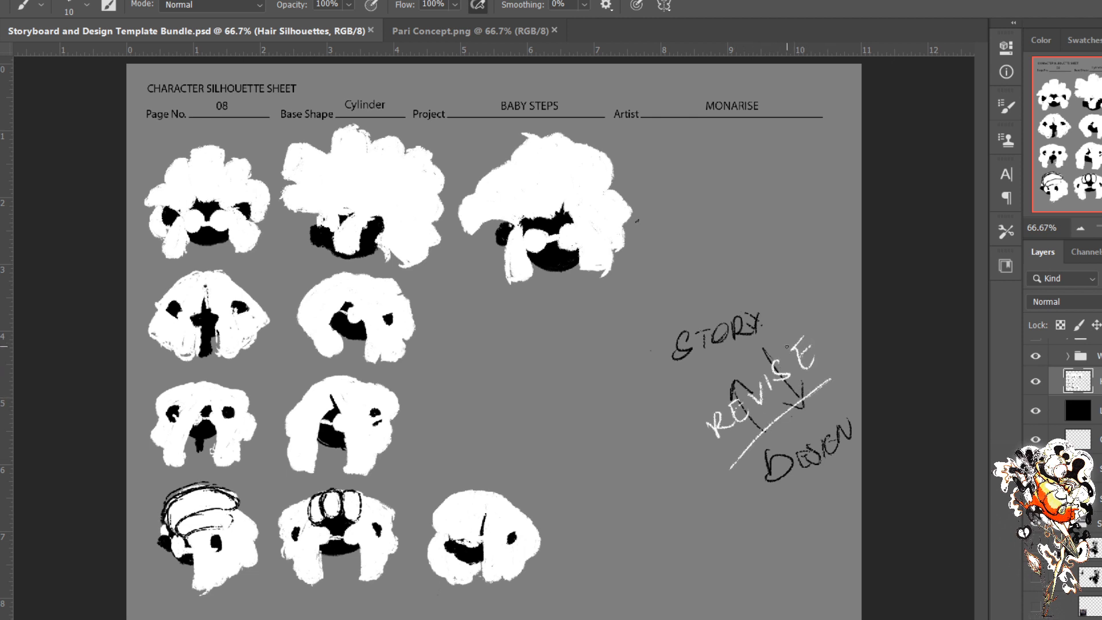
drag(805, 322, 682, 421)
mouse_move(723, 368)
mouse_down()
mouse_move(739, 381)
mouse_move(715, 395)
mouse_move(738, 390)
mouse_move(773, 448)
mouse_up()
mouse_move(812, 416)
mouse_down()
mouse_move(789, 420)
mouse_move(815, 398)
mouse_move(757, 360)
mouse_up()
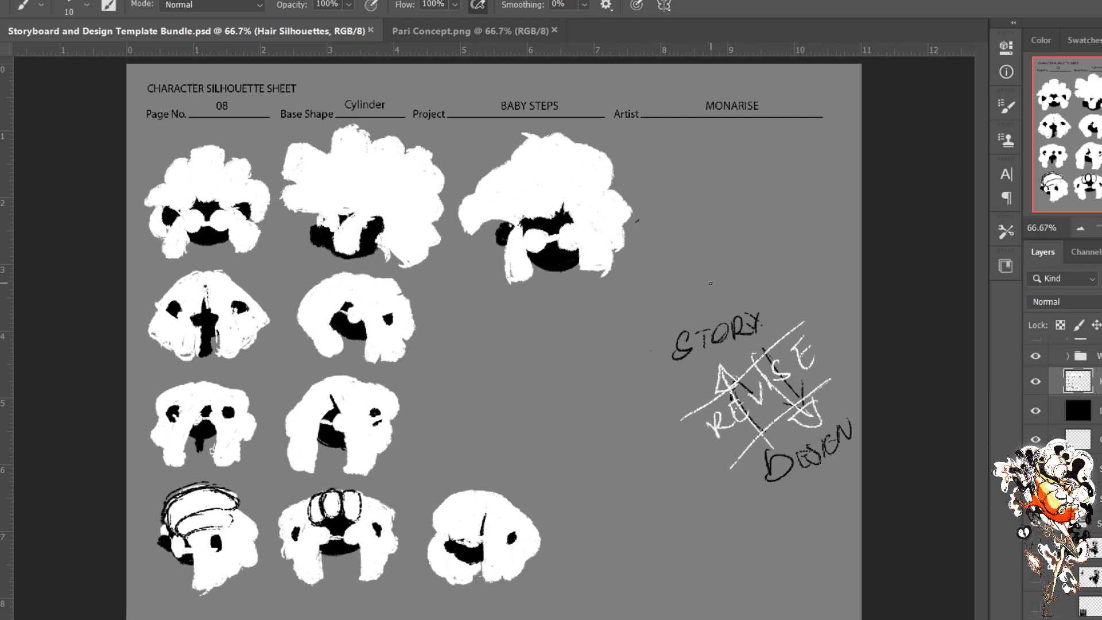
Step: Erase the whole STORY, REVISE and DESIGN diagram with a size 150 eraser
key(e)
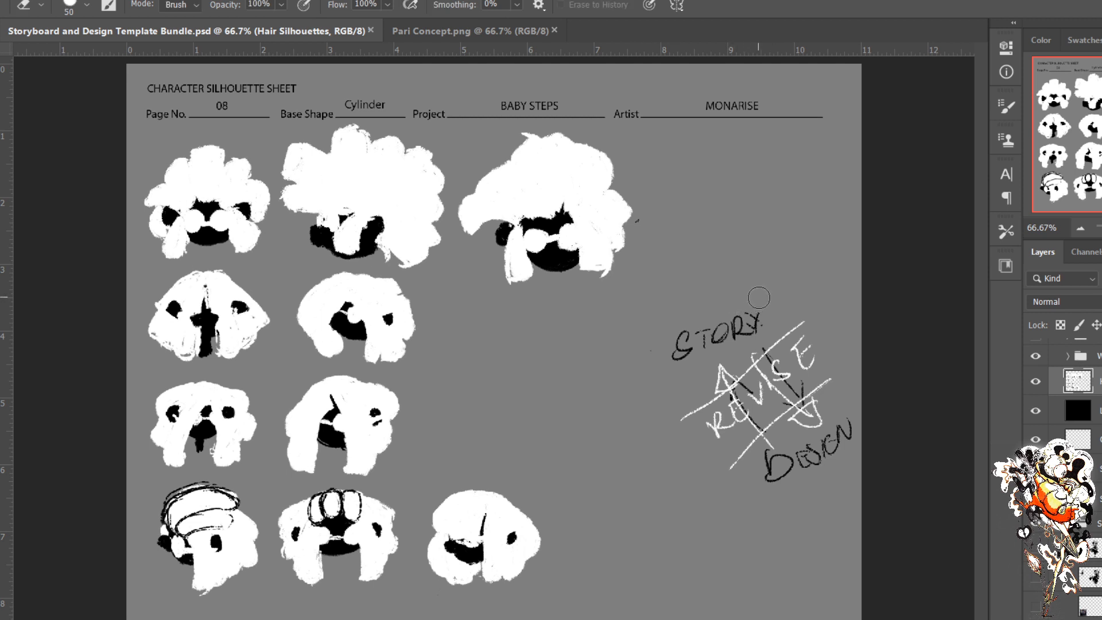
key(])
key(])
key(])
key(])
key(])
key(])
mouse_move(751, 295)
mouse_down()
mouse_move(742, 405)
mouse_move(709, 340)
mouse_move(693, 337)
mouse_move(735, 387)
mouse_move(769, 398)
mouse_move(762, 457)
mouse_move(795, 455)
mouse_move(804, 327)
mouse_up()
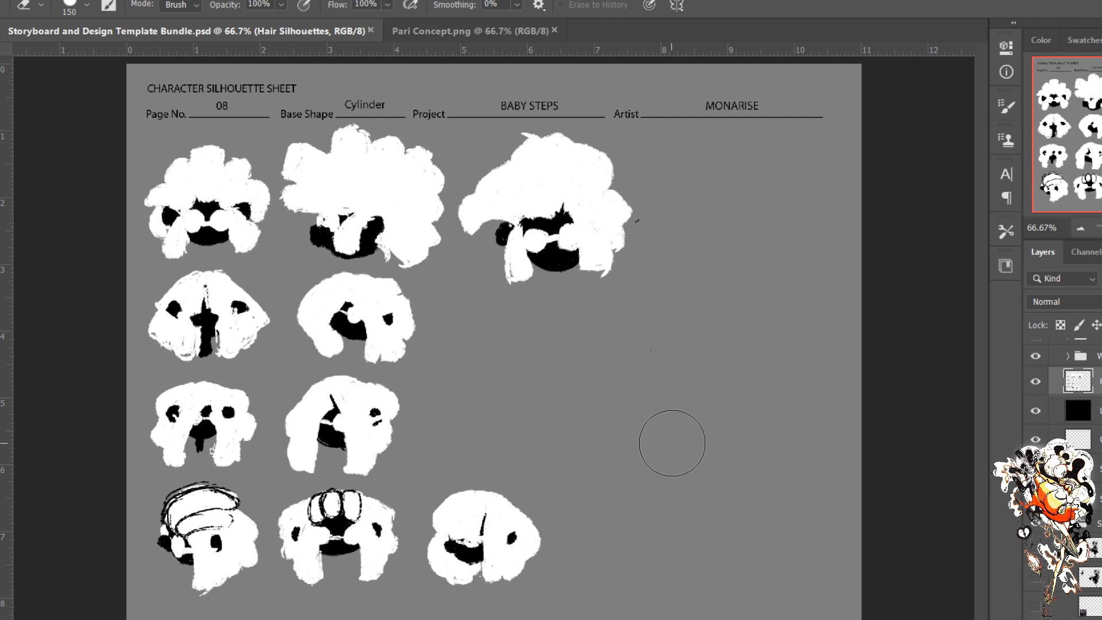
Step: Draw a small white rectangular frame with a size 35 brush and a black leaning stick figure with outstretched limbs across it
key(b)
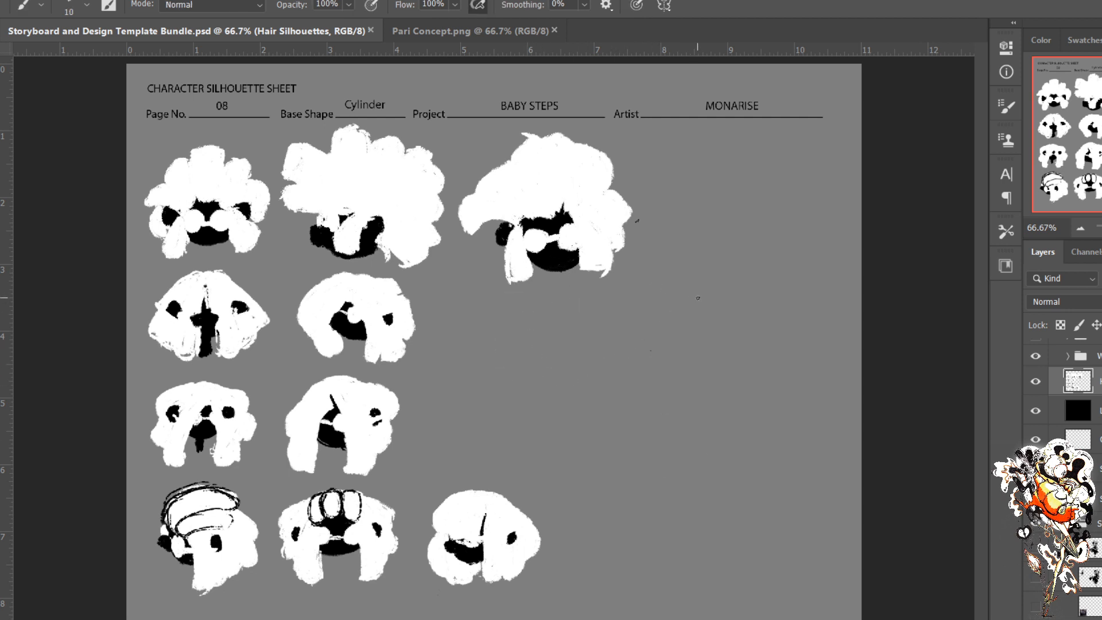
key(bracketright)
key(bracketright)
mouse_move(738, 338)
mouse_down()
mouse_move(742, 387)
mouse_move(736, 347)
mouse_move(708, 337)
mouse_move(701, 382)
mouse_move(736, 395)
mouse_move(744, 358)
mouse_up()
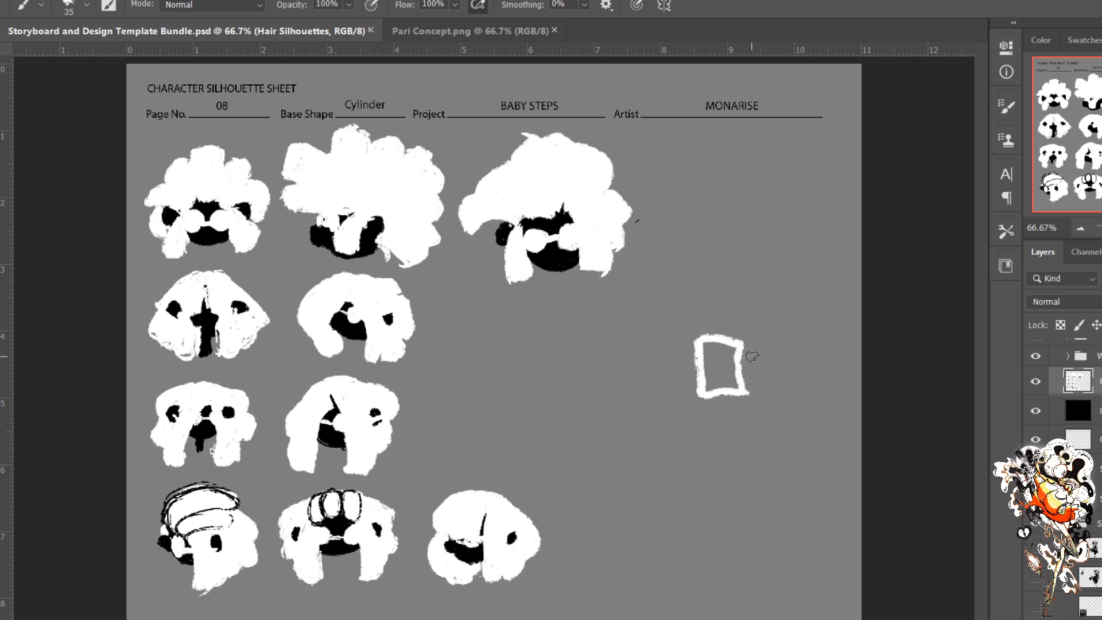
click(764, 350)
mouse_move(765, 349)
mouse_down()
mouse_move(733, 395)
mouse_move(697, 340)
mouse_move(707, 322)
mouse_up()
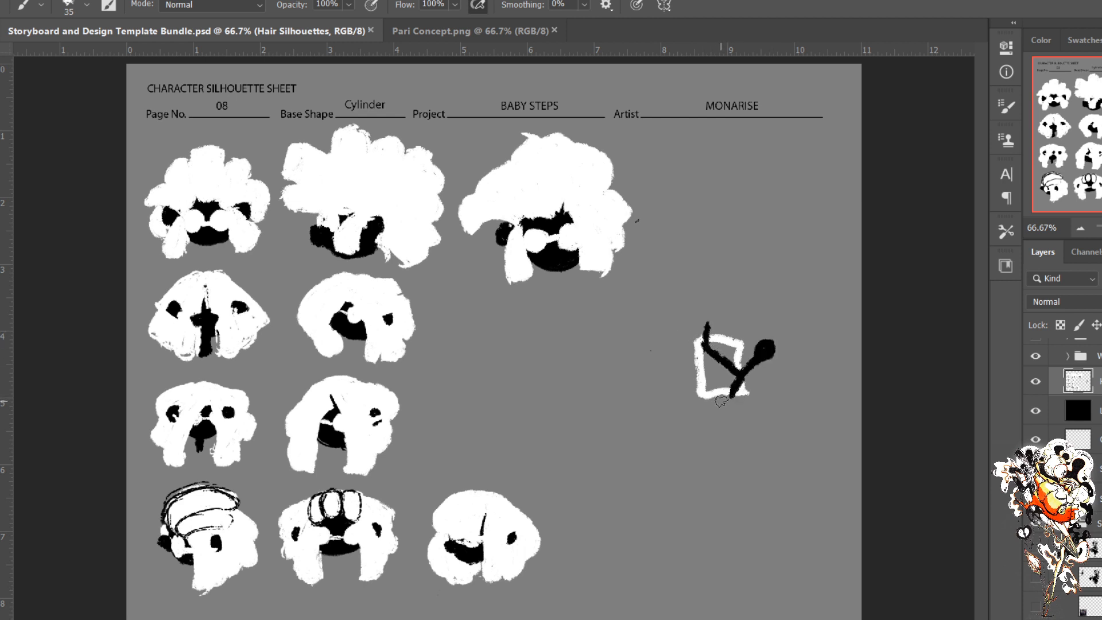
drag(721, 402, 740, 400)
drag(789, 379, 743, 359)
click(710, 370)
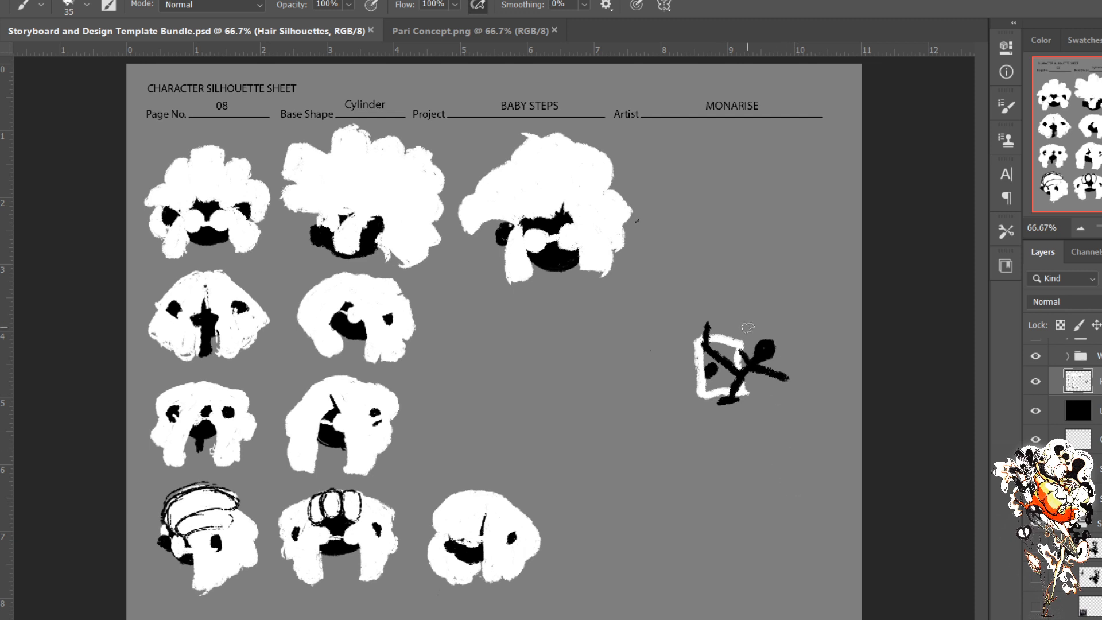
Step: Draw a black kneeling stick figure holding a black-and-white object, and an arrow pointing to it from the framed figure
mouse_move(612, 352)
mouse_down()
mouse_move(622, 388)
mouse_move(592, 406)
mouse_move(619, 384)
mouse_move(657, 404)
mouse_up()
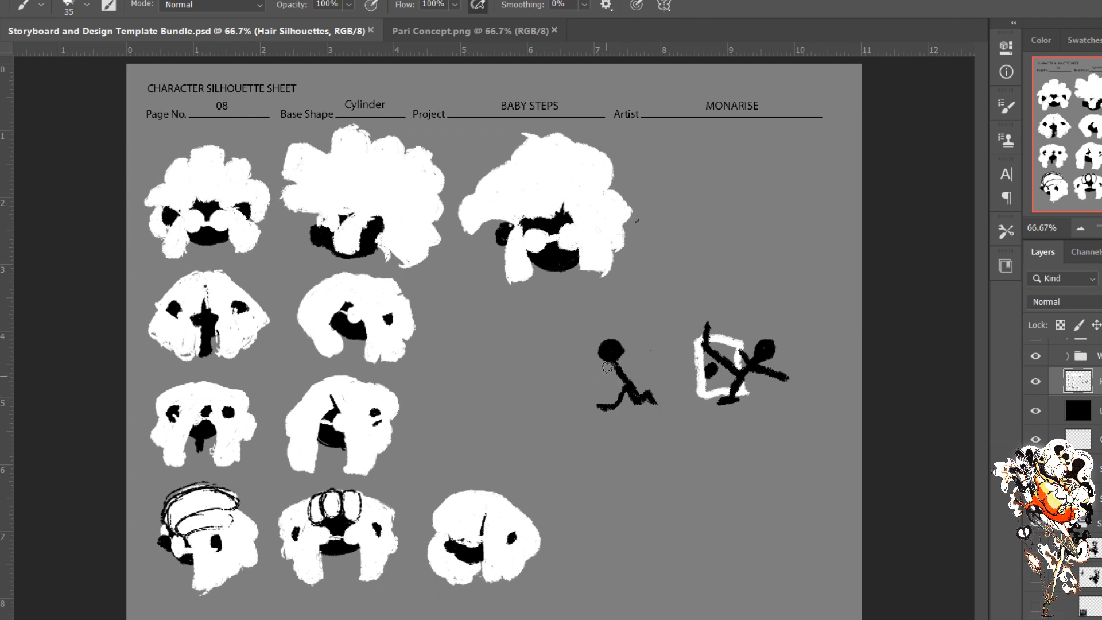
mouse_move(615, 371)
mouse_down()
mouse_move(579, 378)
mouse_move(579, 368)
mouse_move(589, 385)
mouse_move(578, 361)
mouse_up()
key(x)
key(x)
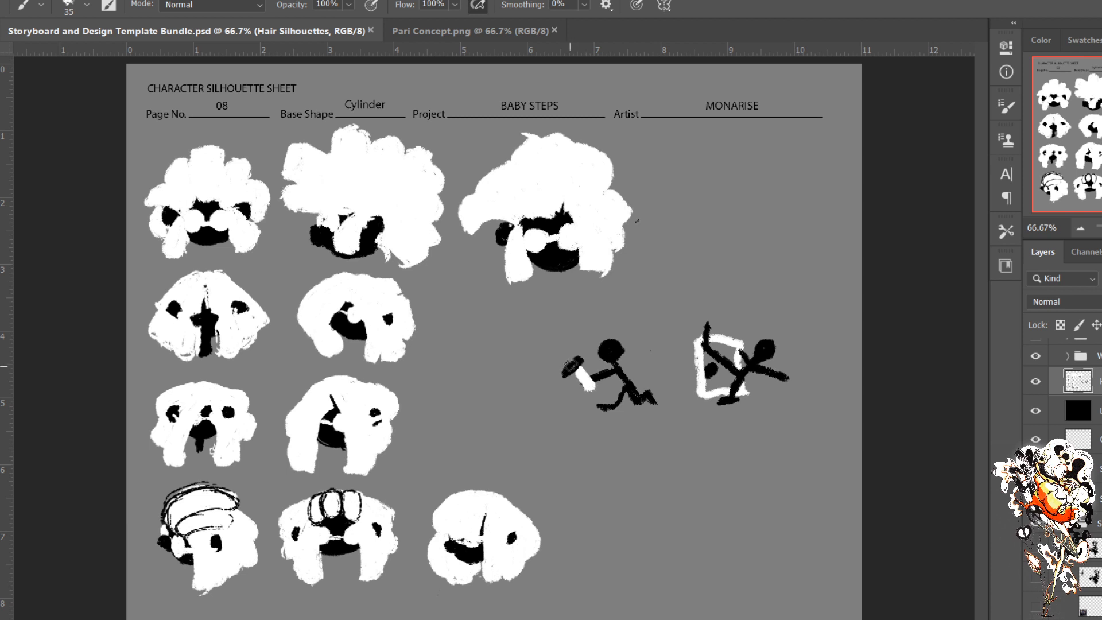
mouse_move(672, 366)
mouse_down()
mouse_move(638, 371)
mouse_move(662, 379)
mouse_up()
mouse_move(653, 363)
mouse_down()
mouse_move(652, 375)
mouse_move(642, 369)
mouse_up()
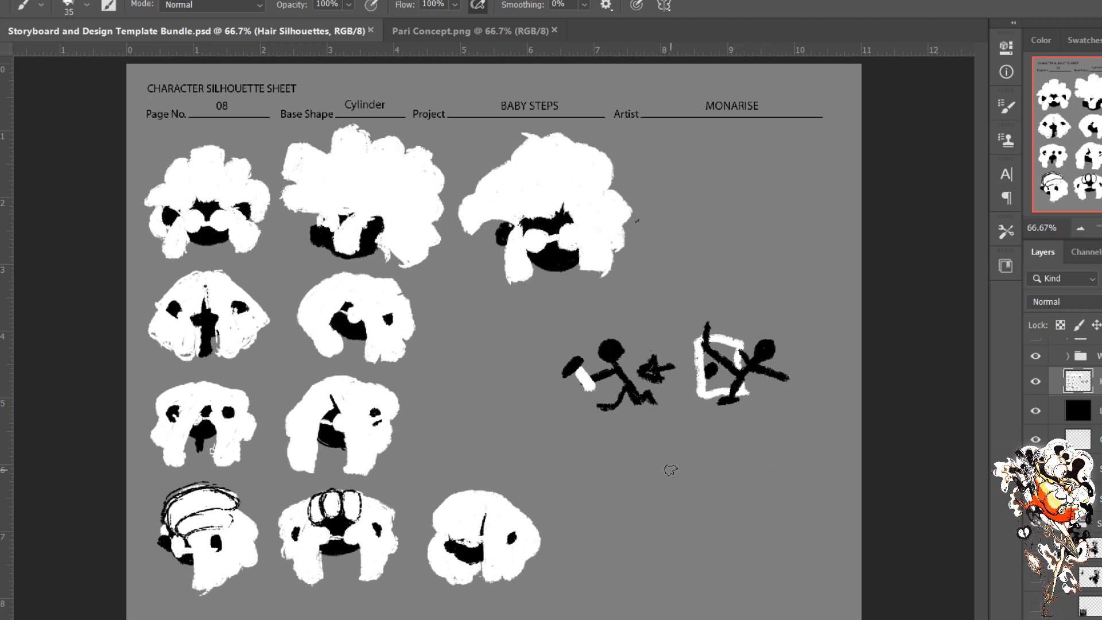
Step: Write "EVENT" in black below the stick figures and enclose it in a rounded outline
drag(657, 468, 760, 479)
mouse_move(768, 444)
mouse_down()
mouse_move(794, 439)
mouse_move(780, 462)
mouse_up()
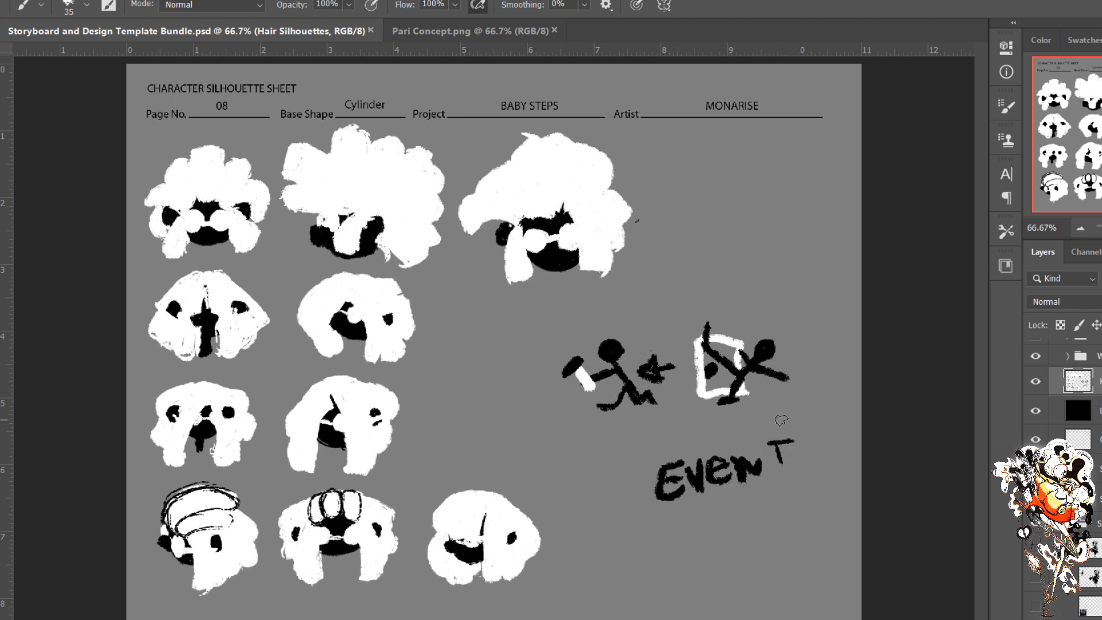
mouse_move(797, 424)
mouse_down()
mouse_move(605, 509)
mouse_move(674, 518)
mouse_move(804, 481)
mouse_move(800, 422)
mouse_up()
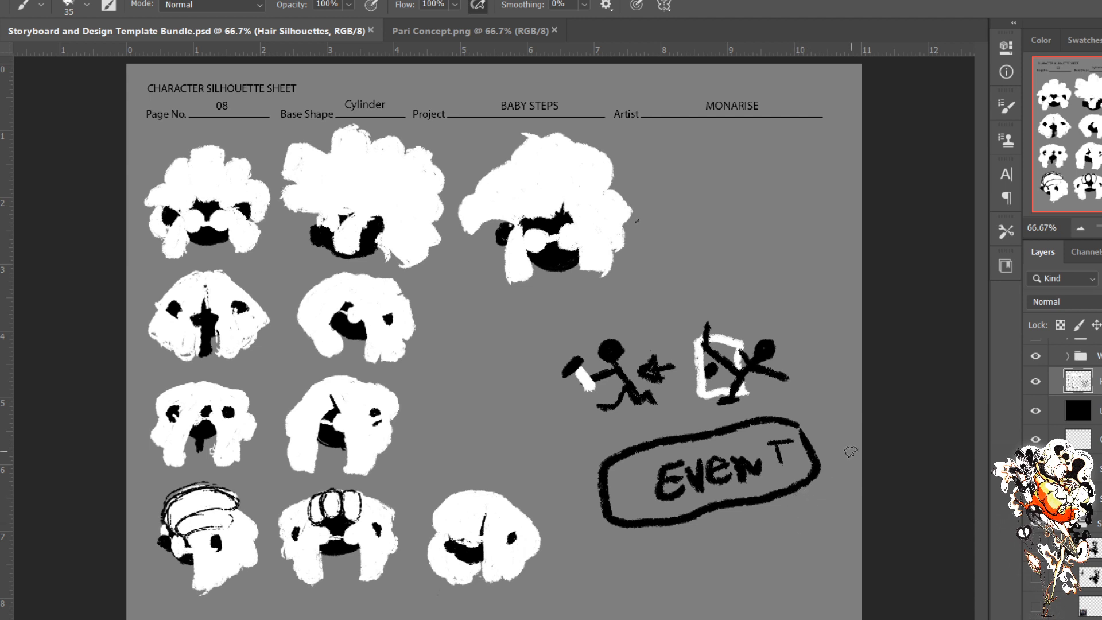
Step: Paint five white stick figures with round heads and single body strokes as a crowd below the EVENT outline
click(813, 521)
click(790, 566)
click(735, 568)
drag(747, 542, 753, 530)
drag(673, 557, 667, 604)
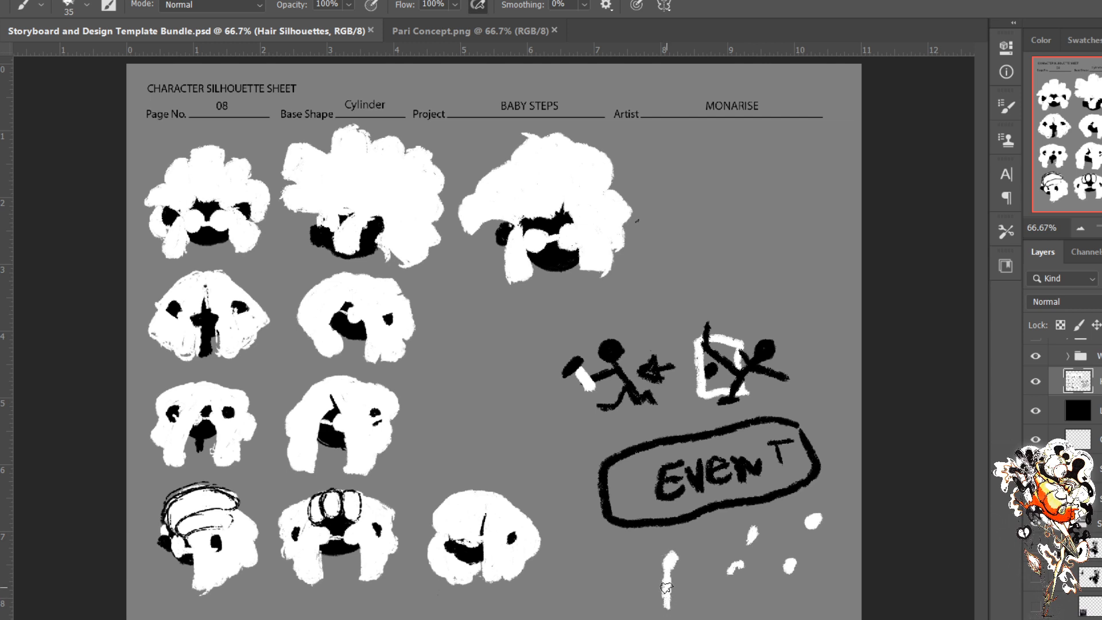
click(729, 574)
drag(791, 567, 792, 608)
drag(817, 526, 824, 586)
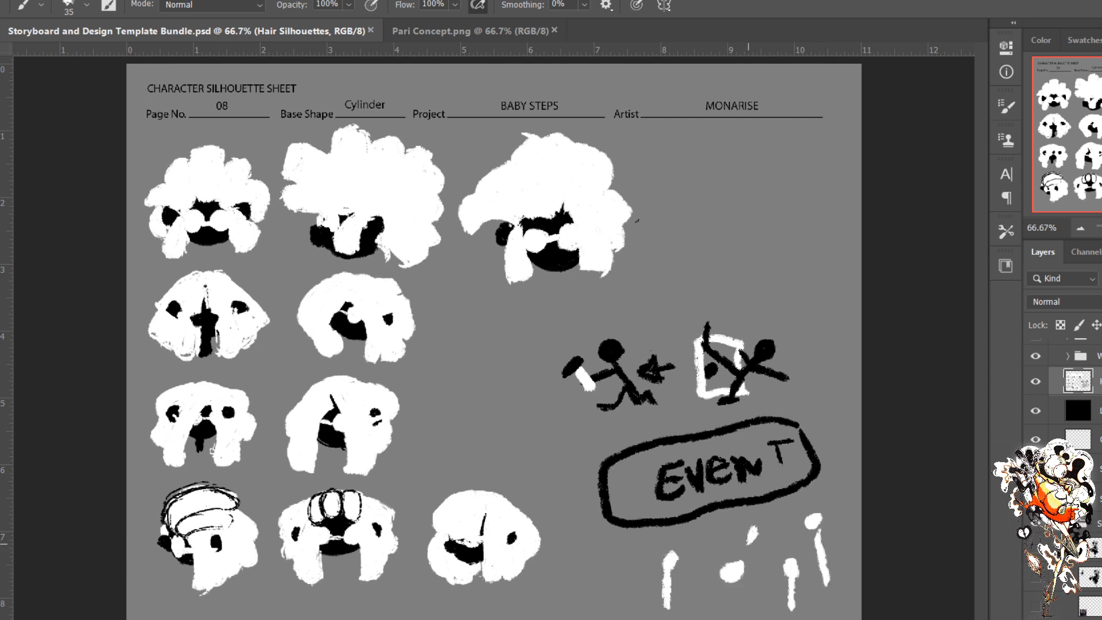
mouse_move(749, 533)
mouse_down()
mouse_move(761, 588)
mouse_move(730, 615)
mouse_up()
mouse_move(669, 548)
mouse_down()
mouse_move(665, 563)
mouse_move(666, 551)
mouse_up()
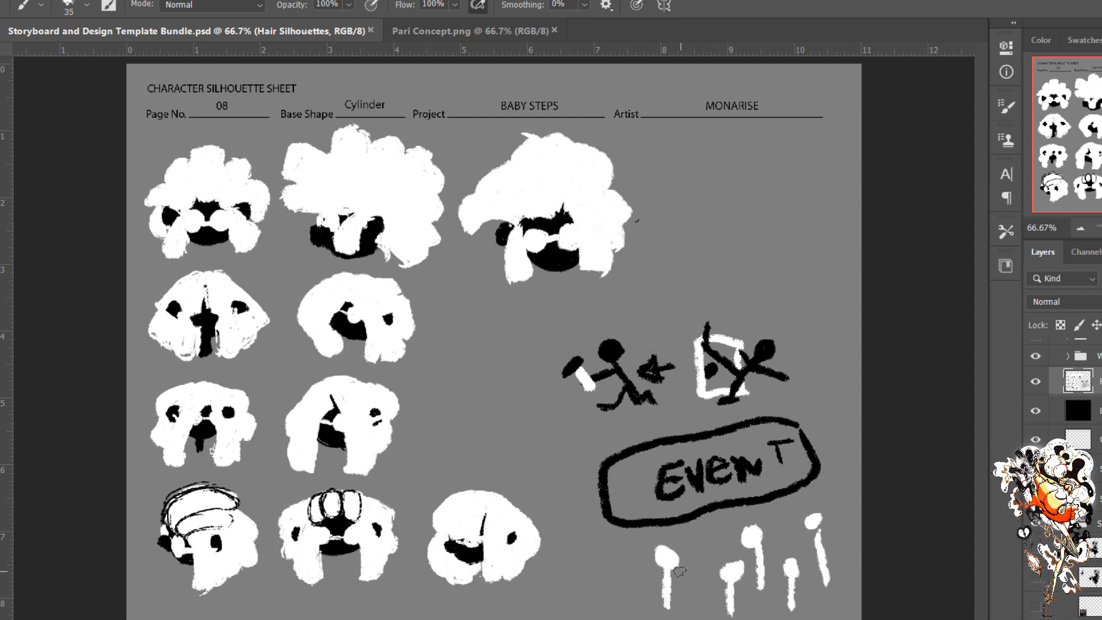
Step: Add white bodies, arms and legs to the crowd figures and curved noise lines above the one with raised arms
mouse_move(663, 597)
mouse_down()
mouse_move(683, 613)
mouse_move(675, 586)
mouse_move(666, 590)
mouse_up()
mouse_move(734, 602)
mouse_down()
mouse_move(745, 616)
mouse_move(716, 617)
mouse_move(744, 612)
mouse_move(739, 604)
mouse_up()
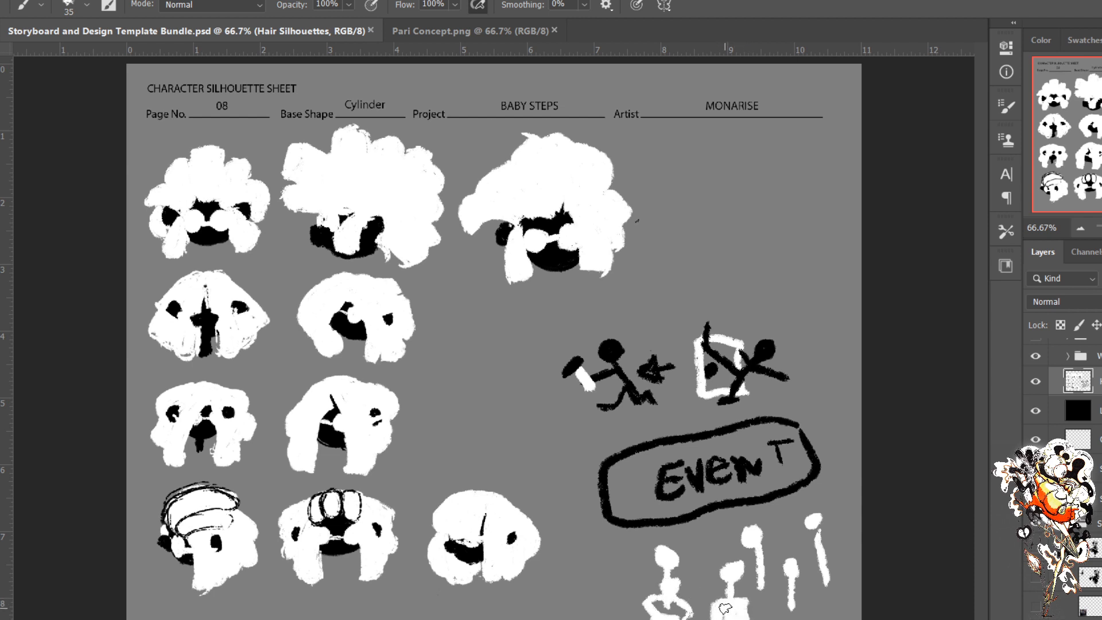
mouse_move(779, 540)
mouse_down()
mouse_move(833, 499)
mouse_move(810, 492)
mouse_move(861, 471)
mouse_up()
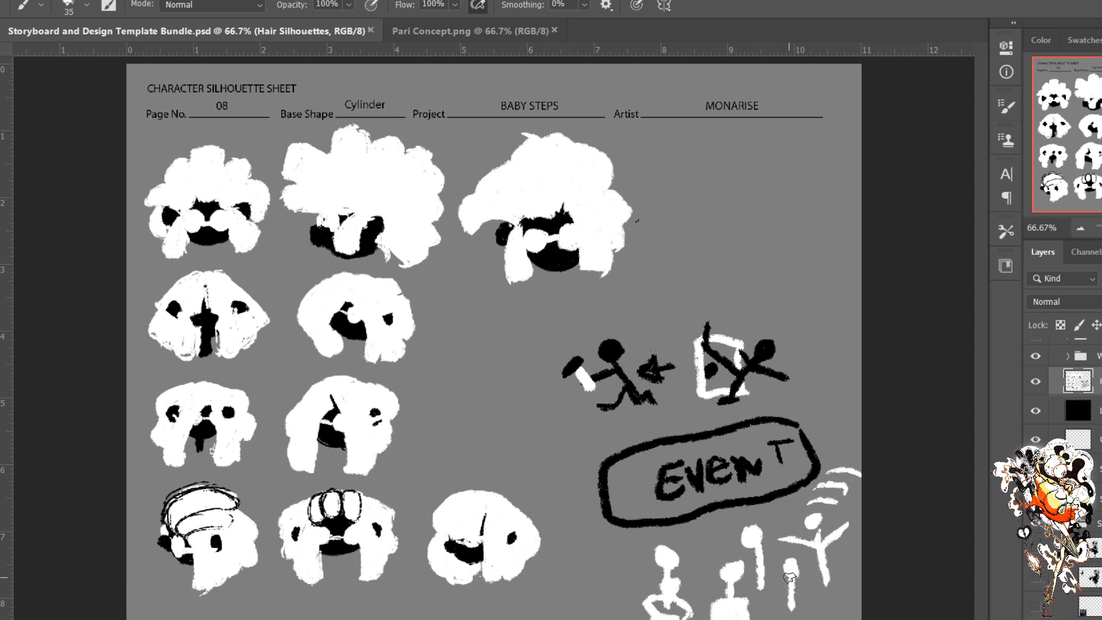
drag(773, 555, 779, 572)
mouse_move(828, 574)
mouse_down()
mouse_move(846, 592)
mouse_move(823, 569)
mouse_move(752, 602)
mouse_move(769, 586)
mouse_up()
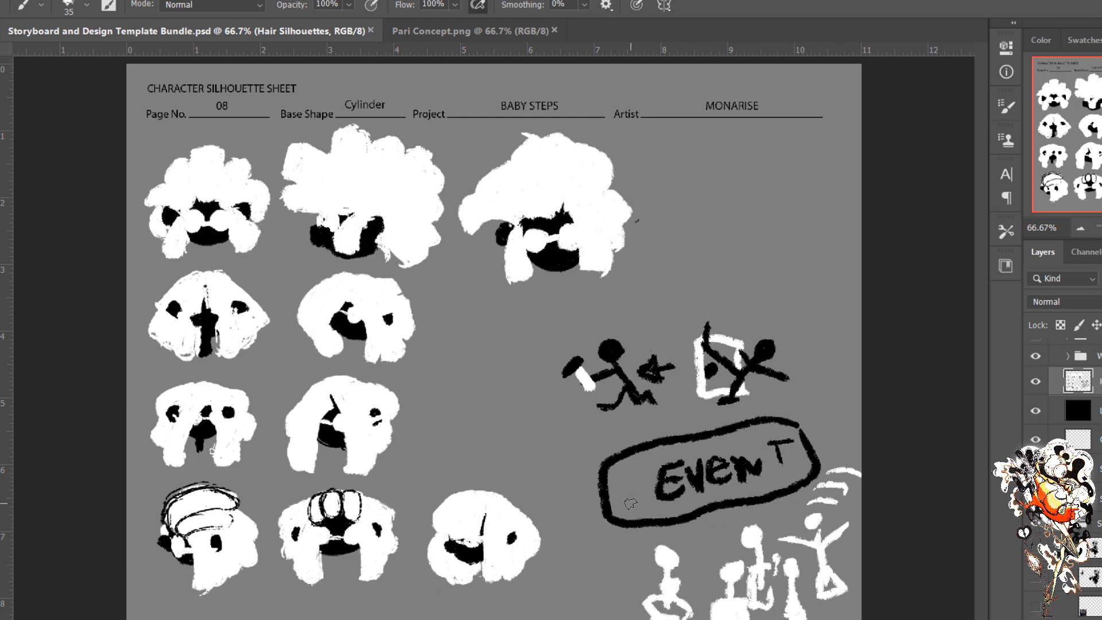
Step: Draw two black stick figures with exclamation strokes beside the white crowd and write a slanted black "EVENT" label next to one
mouse_move(711, 538)
mouse_down()
mouse_move(714, 593)
mouse_move(710, 562)
mouse_move(740, 511)
mouse_up()
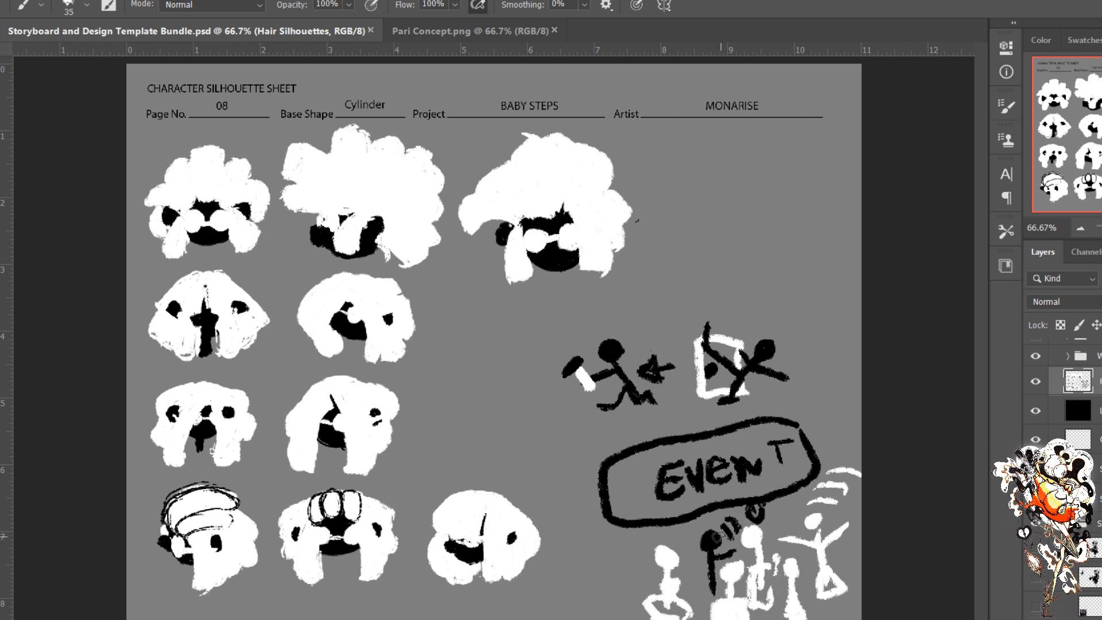
drag(618, 556, 634, 589)
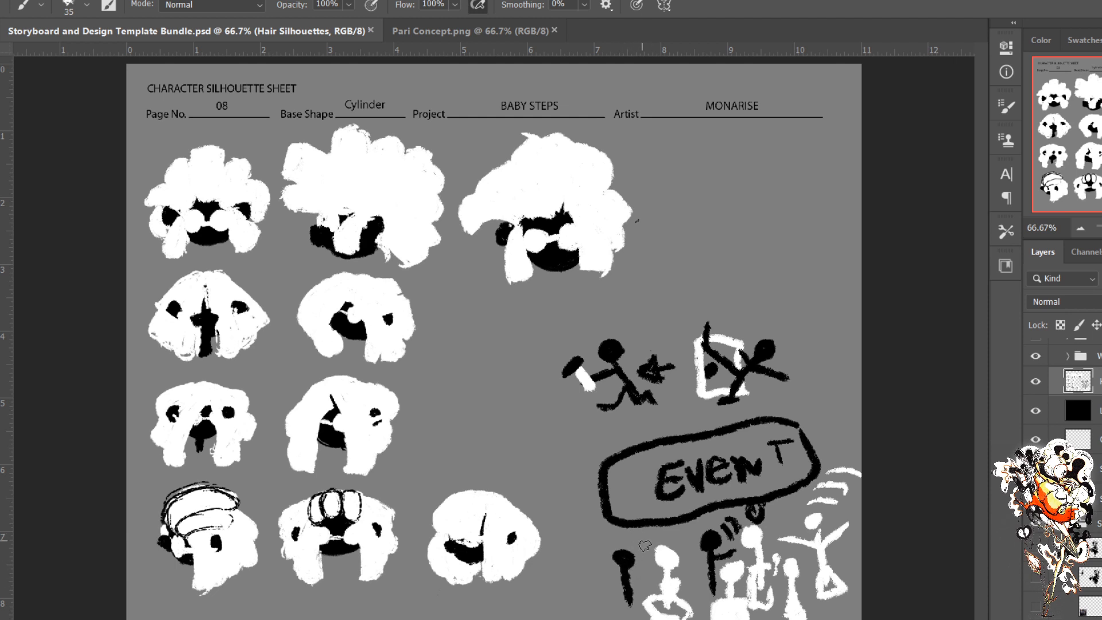
drag(635, 532, 643, 549)
drag(641, 531, 650, 545)
drag(602, 588, 621, 577)
mouse_move(563, 550)
mouse_down()
mouse_move(568, 577)
mouse_move(586, 535)
mouse_move(619, 520)
mouse_up()
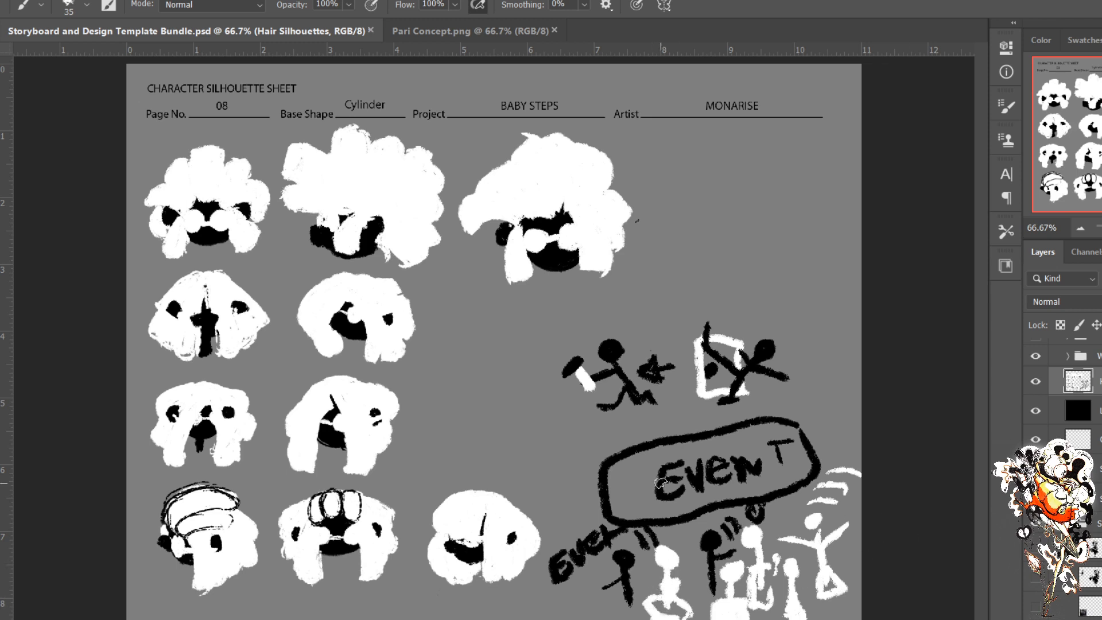
Step: Erase the whole EVENT illustration and its surrounding figures with a size 150 eraser
key(e)
mouse_move(826, 470)
mouse_down()
mouse_move(757, 556)
mouse_move(732, 450)
mouse_move(755, 440)
mouse_move(731, 441)
mouse_move(695, 559)
mouse_move(637, 443)
mouse_move(627, 347)
mouse_move(731, 361)
mouse_up()
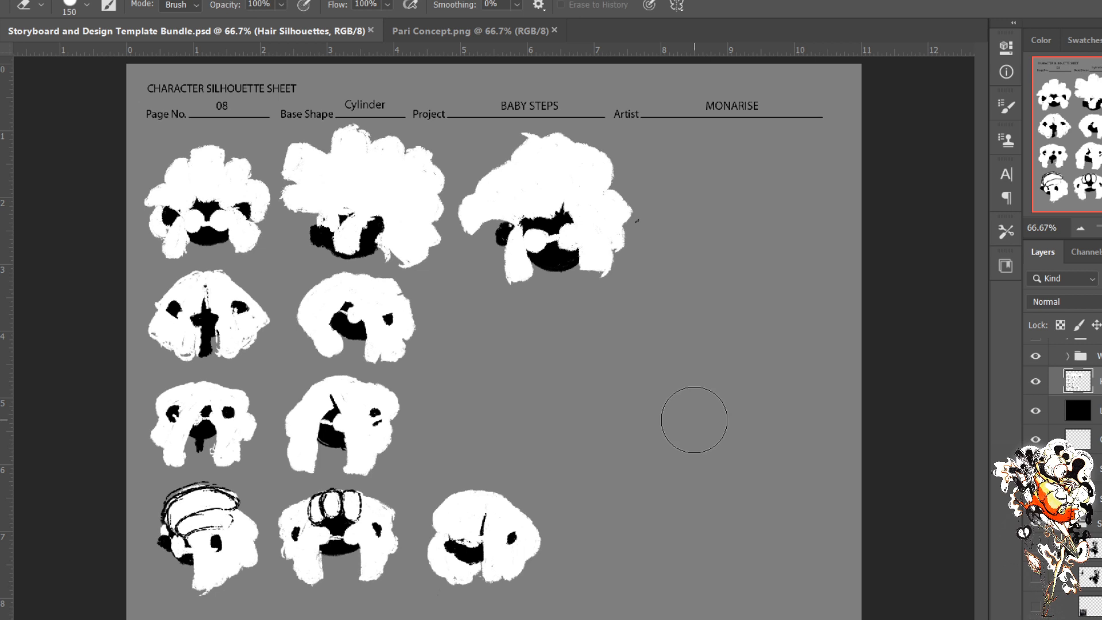
Step: Draw three black stick figures with a size 35 brush, labelling the two larger ones with circled "A" and "B", each above a circled "1"
key(b)
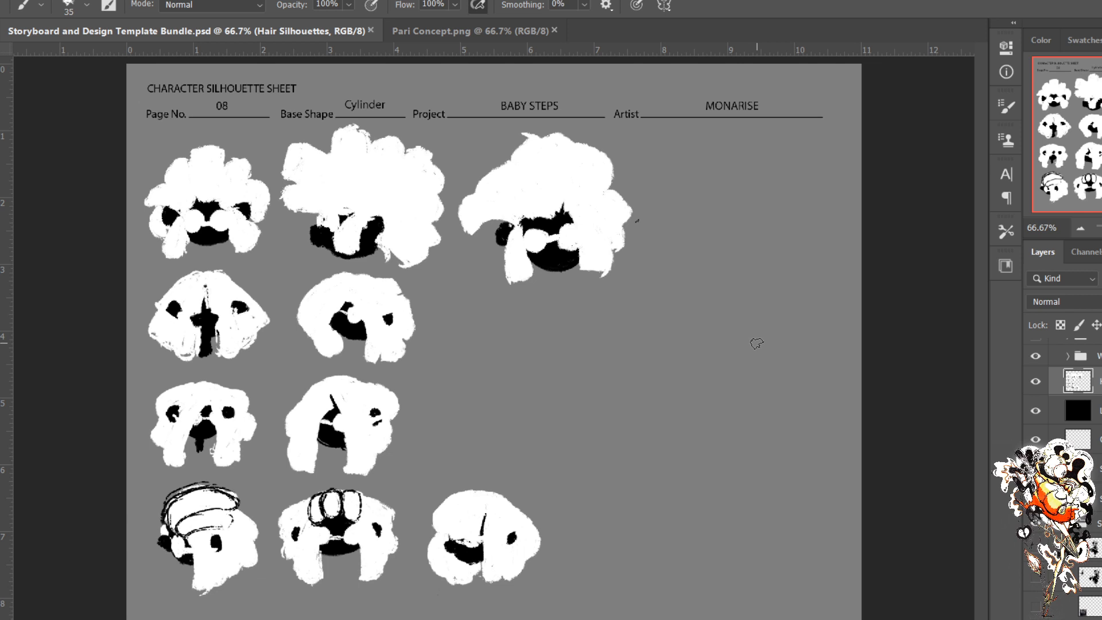
drag(758, 344, 774, 487)
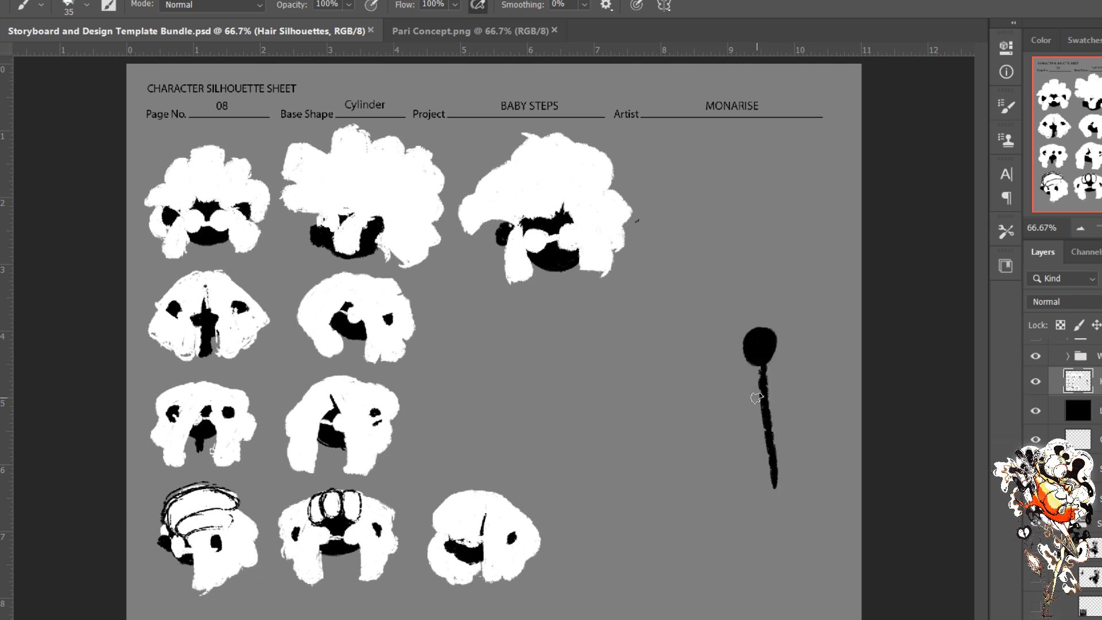
drag(659, 356, 668, 504)
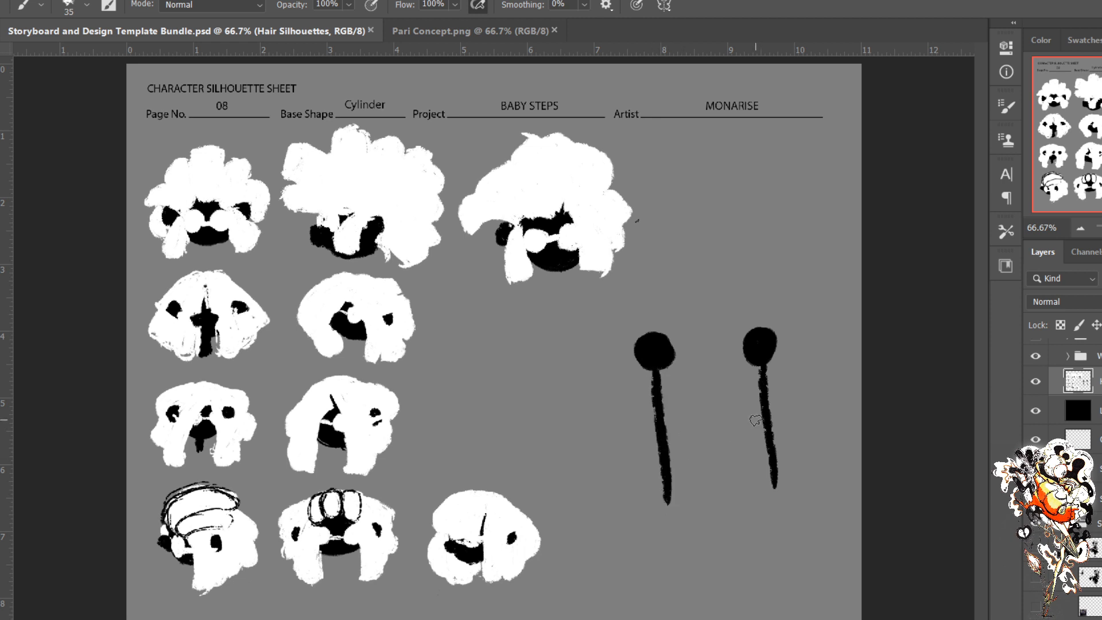
drag(655, 285, 656, 305)
drag(660, 266, 687, 282)
mouse_move(759, 274)
mouse_down()
mouse_move(757, 302)
mouse_move(772, 263)
mouse_up()
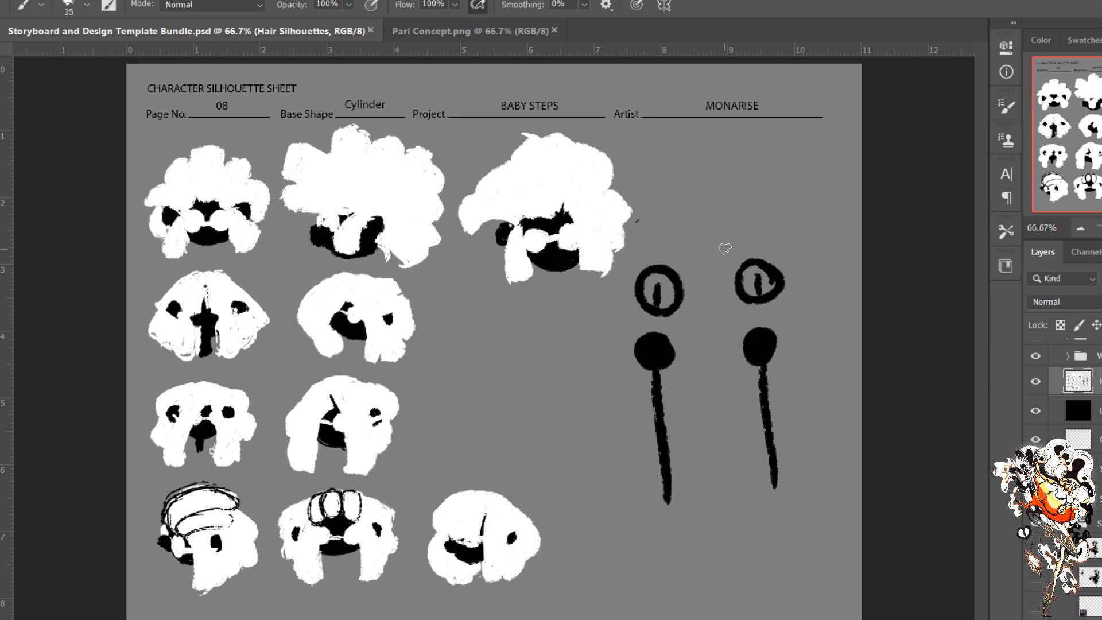
mouse_move(664, 225)
mouse_down()
mouse_move(654, 252)
mouse_move(677, 251)
mouse_up()
drag(647, 227, 688, 229)
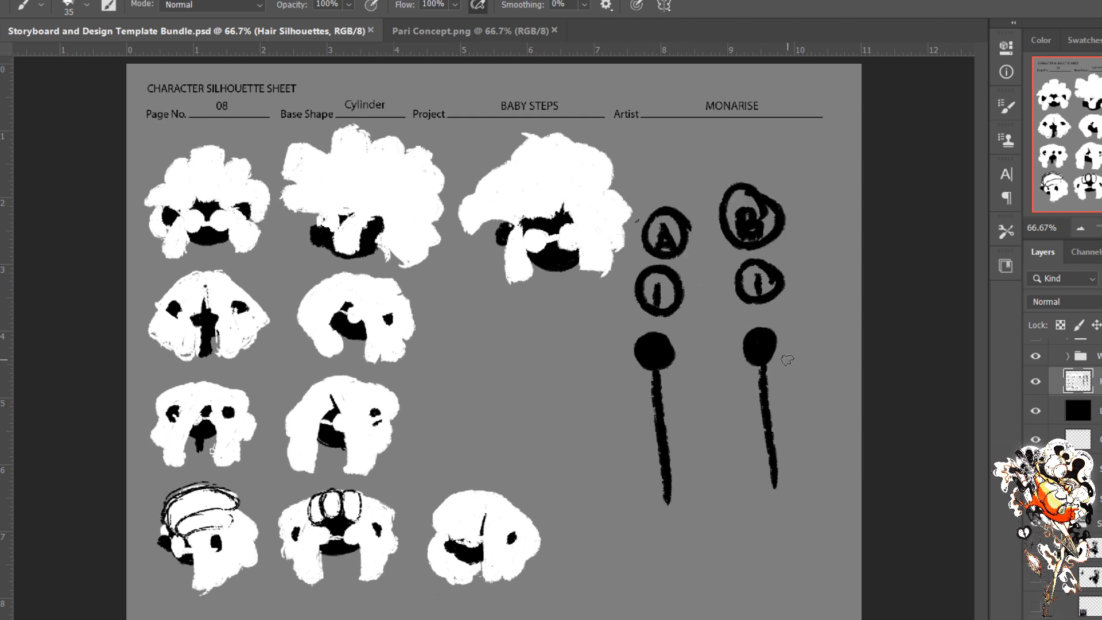
mouse_move(548, 364)
mouse_down()
mouse_move(569, 386)
mouse_move(556, 365)
mouse_move(568, 377)
mouse_move(565, 468)
mouse_up()
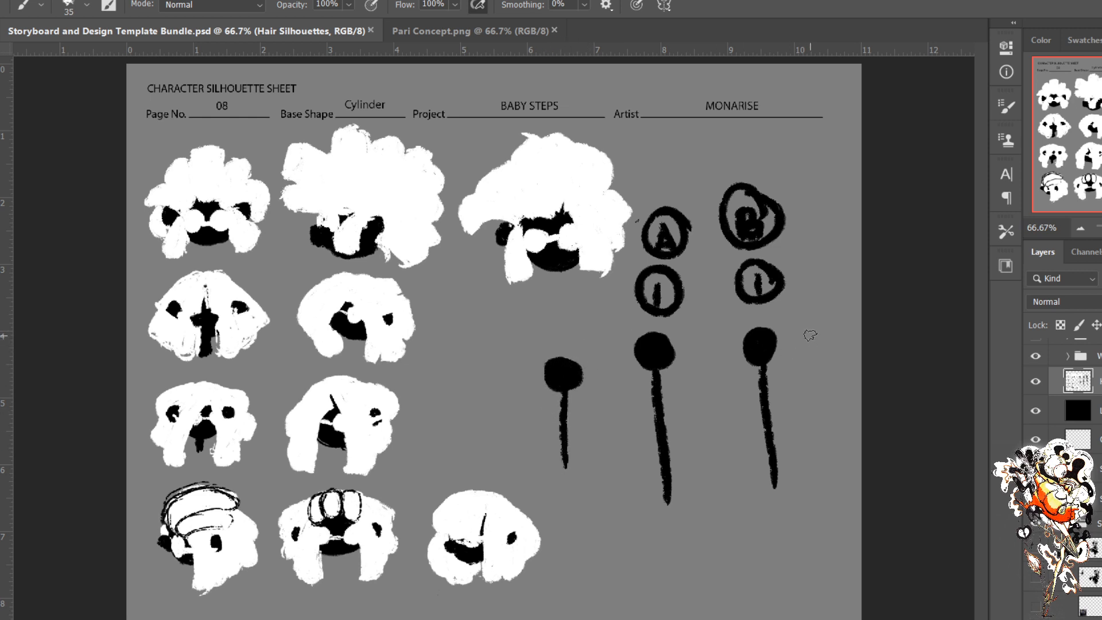
Step: Paint white rays around the head of figure B and a white ribbed shape across its lower body
drag(794, 323, 833, 295)
mouse_move(808, 344)
mouse_down()
mouse_move(838, 360)
mouse_move(816, 402)
mouse_up()
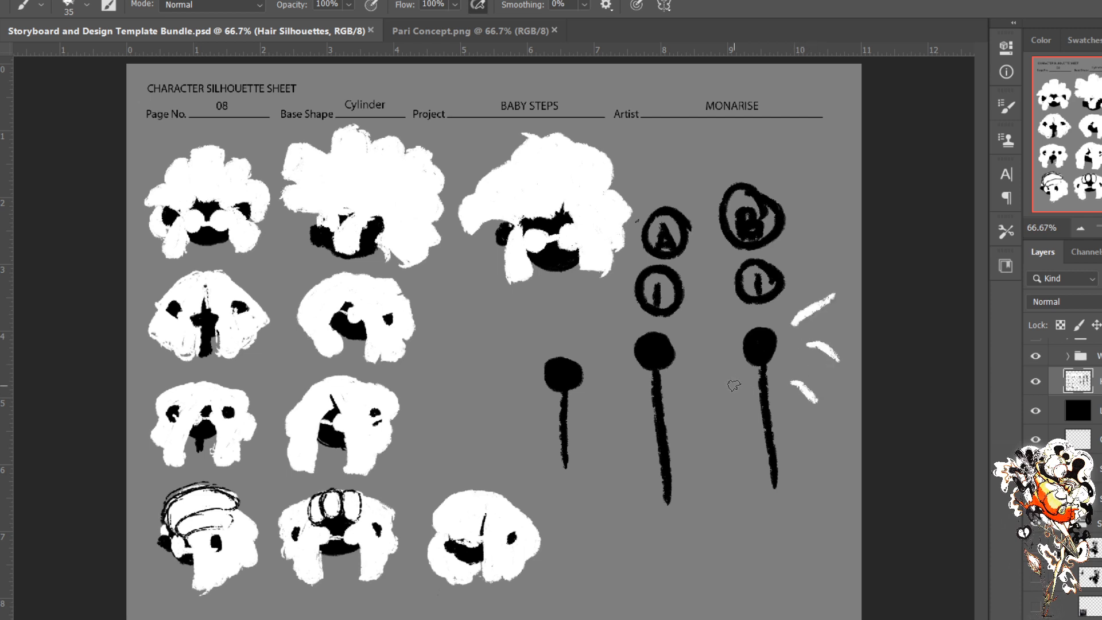
drag(733, 379, 716, 405)
drag(728, 350, 697, 358)
mouse_move(710, 298)
mouse_down()
mouse_move(722, 322)
mouse_move(760, 263)
mouse_up()
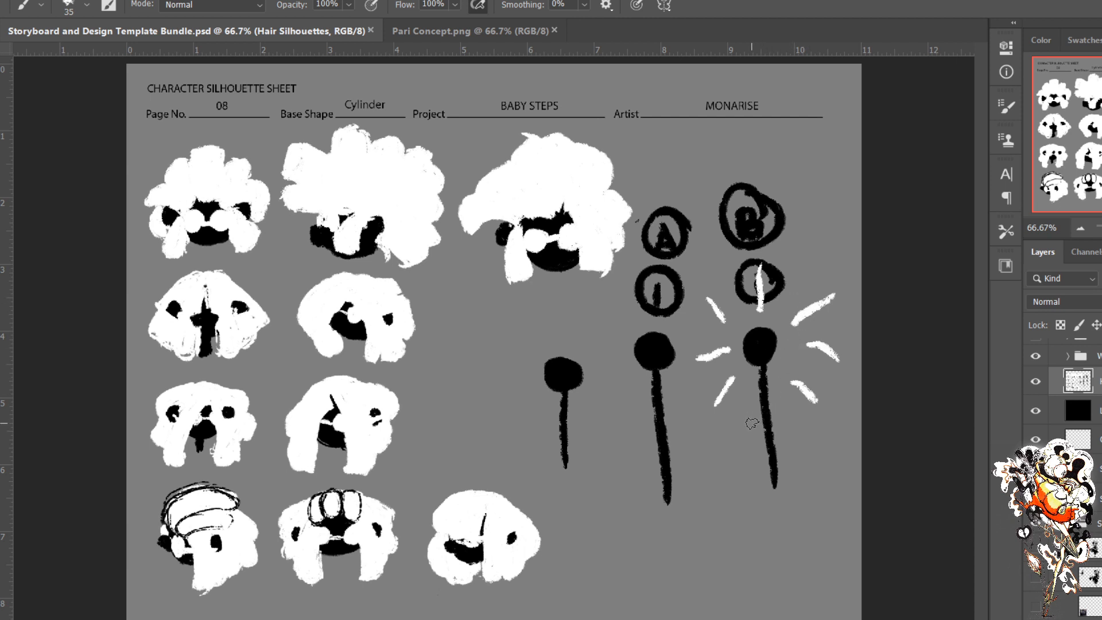
mouse_move(762, 420)
mouse_down()
mouse_move(734, 425)
mouse_move(746, 451)
mouse_move(754, 415)
mouse_move(780, 445)
mouse_move(712, 429)
mouse_move(715, 417)
mouse_move(743, 455)
mouse_move(728, 433)
mouse_move(706, 442)
mouse_move(703, 419)
mouse_move(714, 433)
mouse_move(758, 421)
mouse_move(746, 416)
mouse_move(763, 445)
mouse_move(746, 421)
mouse_move(739, 433)
mouse_move(718, 419)
mouse_up()
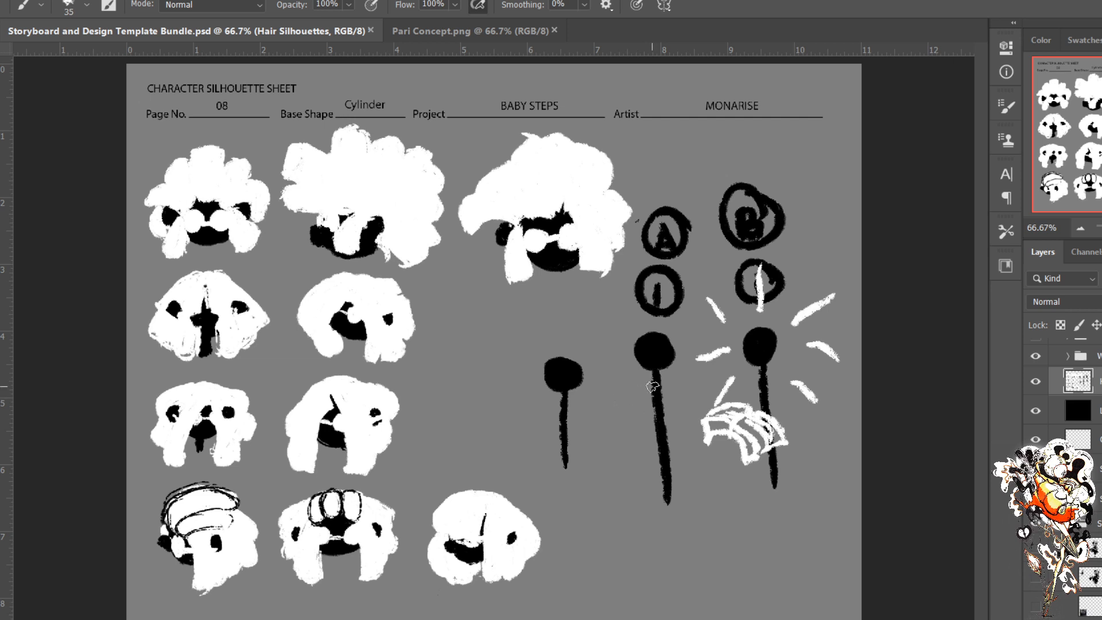
Step: Draw thick black horizontal strokes linking the body of figure A to figure B
mouse_move(652, 384)
mouse_down()
mouse_move(818, 383)
mouse_move(782, 397)
mouse_move(683, 400)
mouse_move(804, 391)
mouse_up()
drag(663, 381, 803, 376)
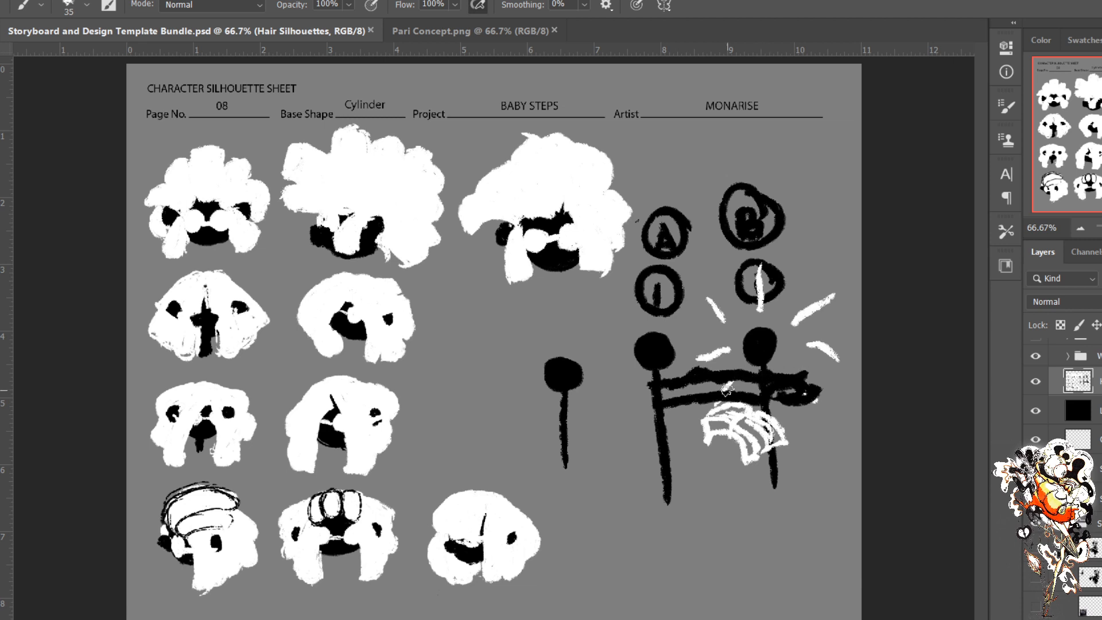
drag(660, 409, 801, 400)
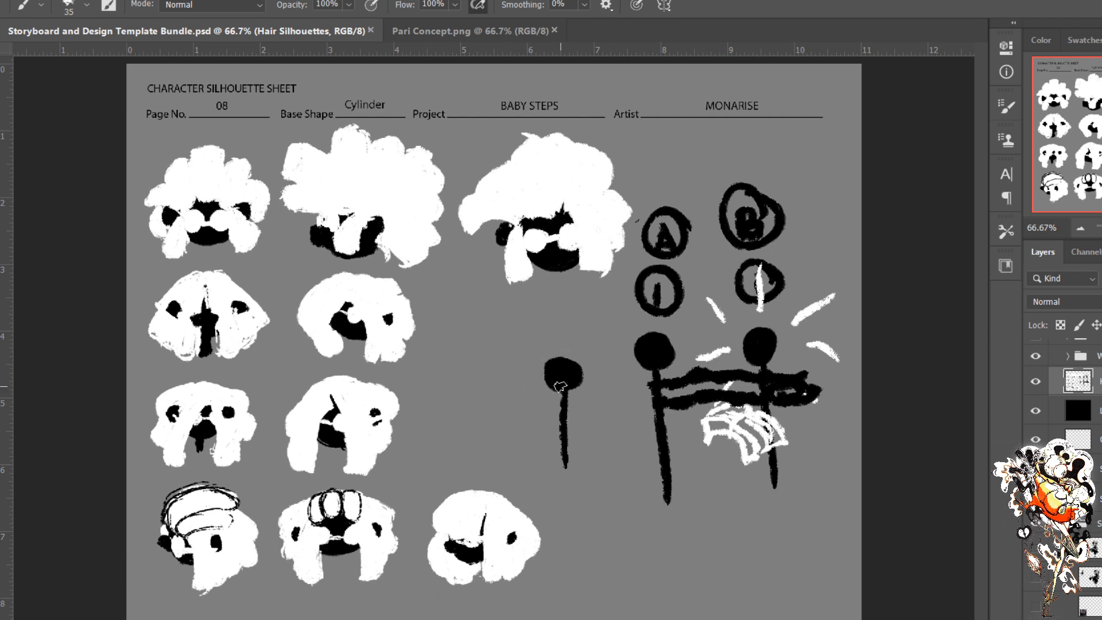
Step: Add a white arrow pointing away from the smallest figure, the word "LEAVE", white head markings and a black-and-white block at its base
mouse_move(552, 402)
mouse_down()
mouse_move(485, 405)
mouse_move(505, 428)
mouse_up()
mouse_move(489, 350)
mouse_down()
mouse_move(513, 366)
mouse_move(536, 327)
mouse_move(534, 342)
mouse_move(585, 315)
mouse_up()
mouse_move(564, 374)
mouse_down()
mouse_move(575, 374)
mouse_move(573, 395)
mouse_move(556, 372)
mouse_up()
mouse_move(552, 375)
mouse_down()
mouse_move(551, 397)
mouse_move(565, 385)
mouse_move(552, 381)
mouse_up()
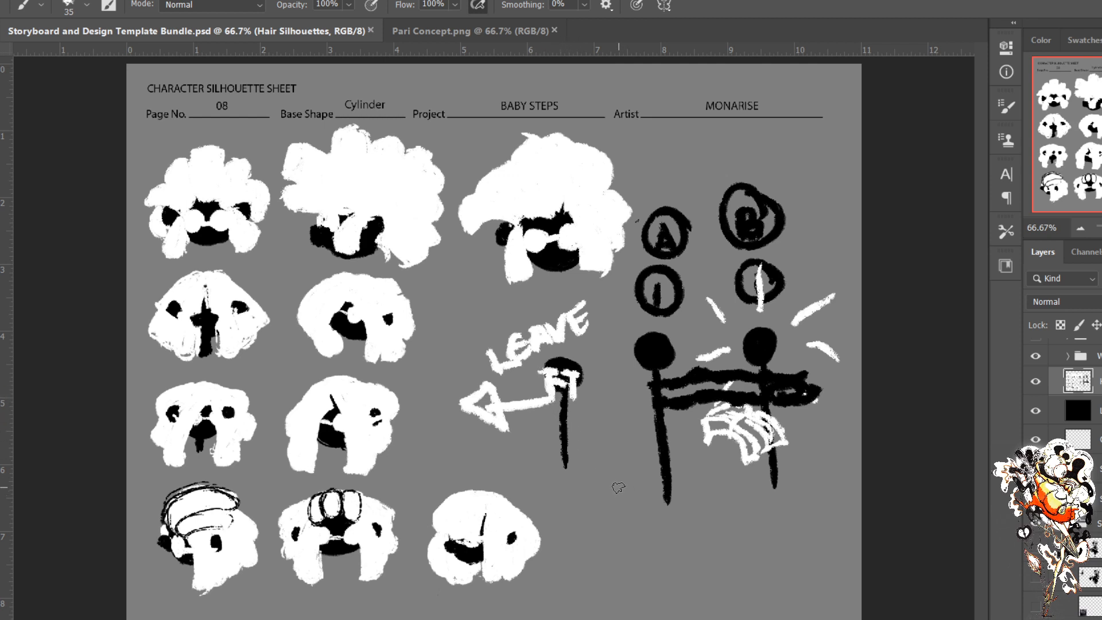
mouse_move(561, 432)
mouse_down()
mouse_move(595, 447)
mouse_move(582, 425)
mouse_move(570, 460)
mouse_move(570, 440)
mouse_up()
mouse_move(547, 428)
mouse_down()
mouse_move(560, 466)
mouse_move(563, 438)
mouse_move(564, 466)
mouse_up()
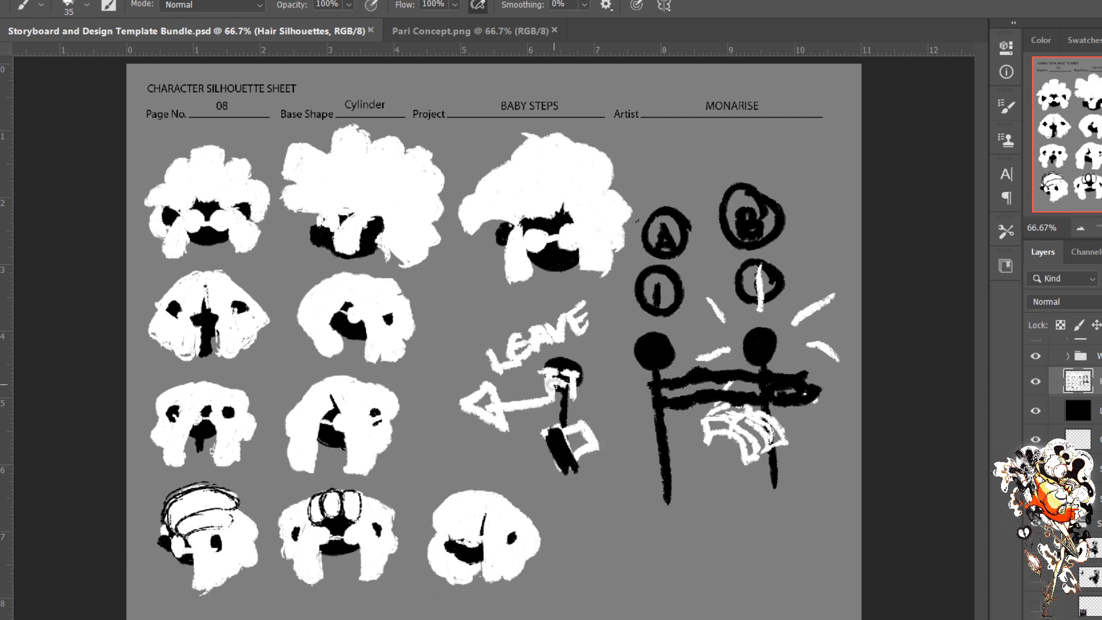
Step: Erase the smallest stick figure together with its LEAVE arrow and lettering
key(e)
mouse_move(570, 374)
mouse_down()
mouse_move(575, 328)
mouse_move(572, 427)
mouse_move(583, 327)
mouse_move(530, 343)
mouse_move(567, 431)
mouse_move(503, 362)
mouse_move(484, 384)
mouse_move(492, 405)
mouse_up()
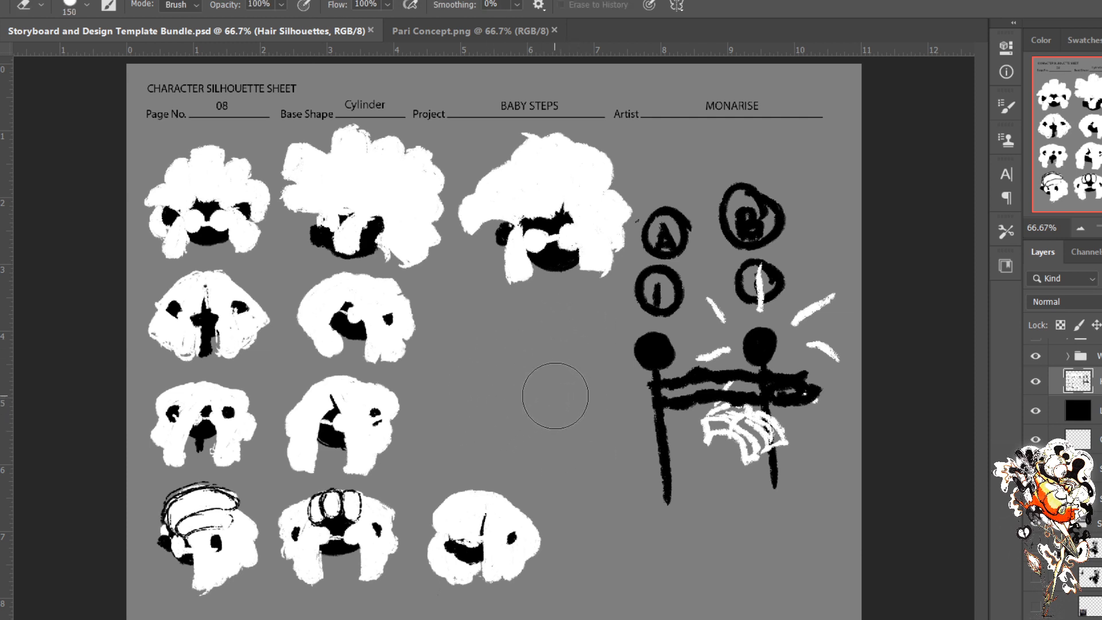
Step: Write "ALL INFORM" in black on two lines below figures A and B
key(b)
mouse_move(657, 568)
mouse_down()
mouse_move(686, 520)
mouse_move(705, 557)
mouse_up()
drag(712, 519, 738, 551)
drag(749, 508, 795, 531)
mouse_move(629, 600)
mouse_down()
mouse_move(681, 586)
mouse_move(677, 619)
mouse_move(717, 571)
mouse_move(746, 597)
mouse_move(787, 554)
mouse_move(826, 577)
mouse_move(821, 539)
mouse_move(857, 558)
mouse_up()
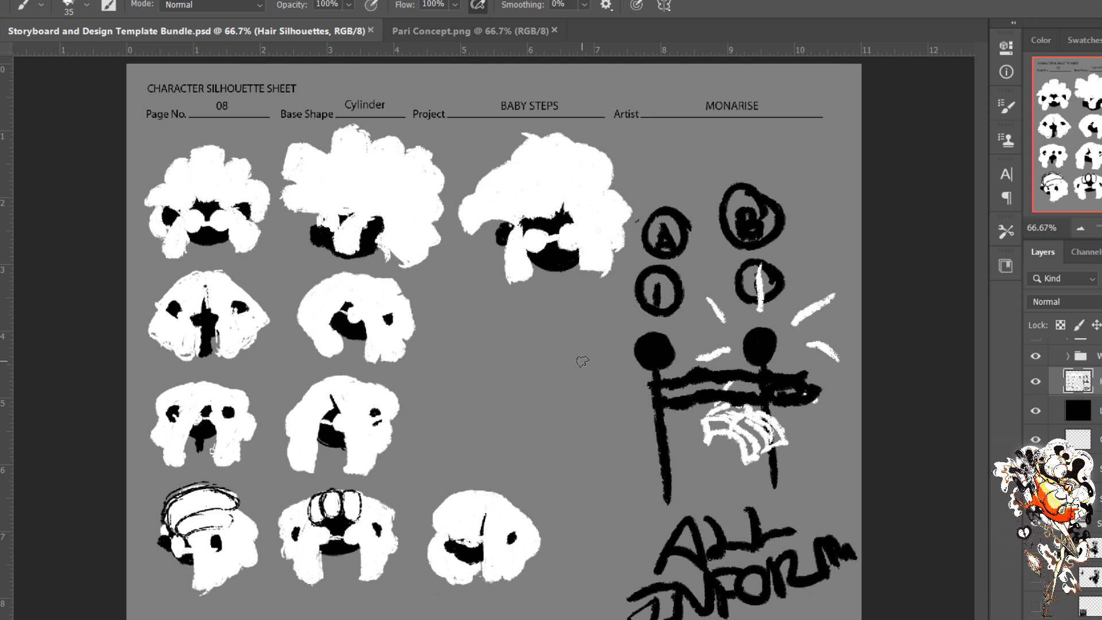
Step: Draw two black wavy lines beside figure A, with coiled loops wrapping around a new black stick figure
mouse_move(582, 362)
mouse_down()
mouse_move(489, 392)
mouse_move(447, 382)
mouse_up()
mouse_move(450, 429)
mouse_down()
mouse_move(542, 438)
mouse_move(624, 426)
mouse_up()
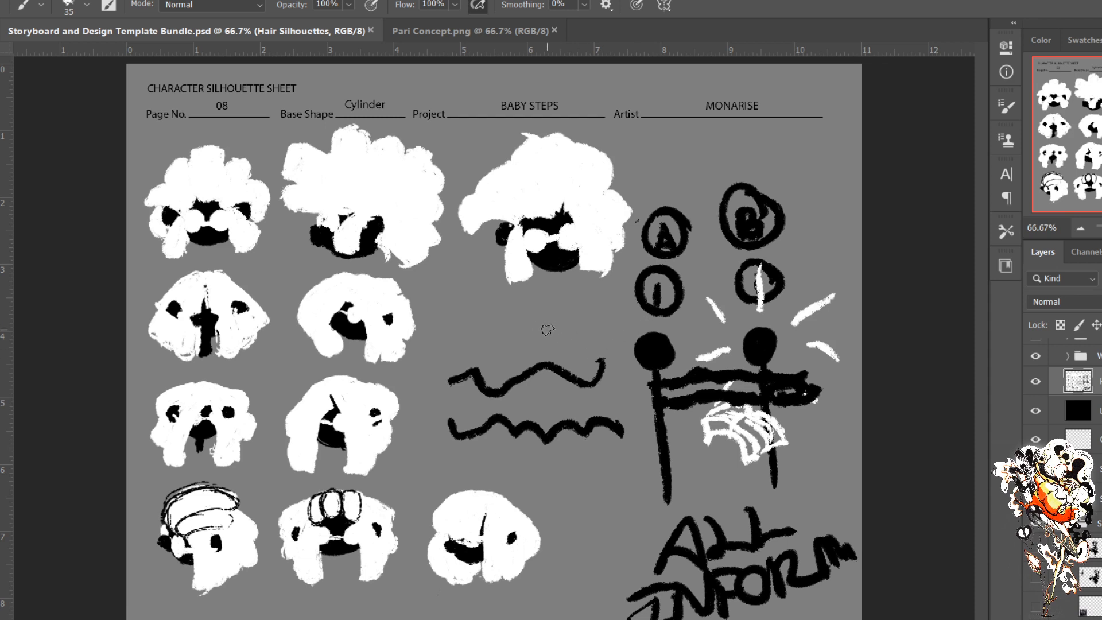
mouse_move(589, 373)
mouse_down()
mouse_move(521, 360)
mouse_move(573, 389)
mouse_move(560, 350)
mouse_move(537, 380)
mouse_up()
mouse_move(508, 426)
mouse_down()
mouse_move(590, 400)
mouse_move(566, 436)
mouse_up()
mouse_move(565, 301)
mouse_down()
mouse_move(559, 330)
mouse_move(558, 312)
mouse_up()
drag(559, 331, 577, 489)
Step: Erase the lettered figures, the ALL INFORM text and the coiled stick figure with the size 150 eraser
key(e)
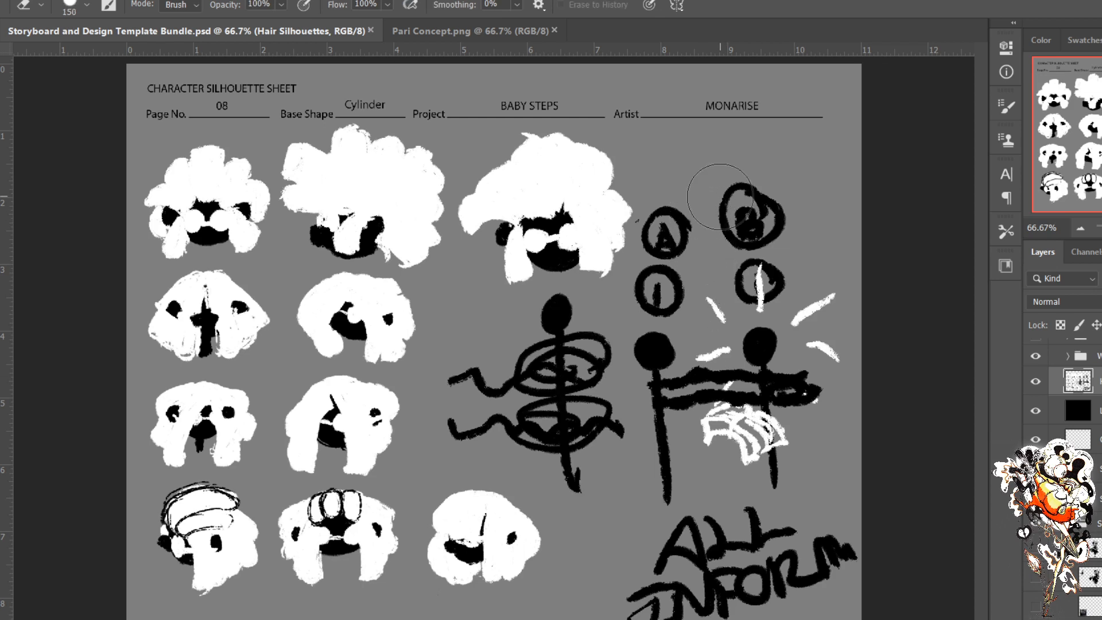
mouse_move(750, 205)
mouse_down()
mouse_move(755, 524)
mouse_move(795, 387)
mouse_move(787, 583)
mouse_move(714, 573)
mouse_move(642, 591)
mouse_move(695, 492)
mouse_move(652, 386)
mouse_move(679, 248)
mouse_move(660, 268)
mouse_move(658, 244)
mouse_move(682, 411)
mouse_up()
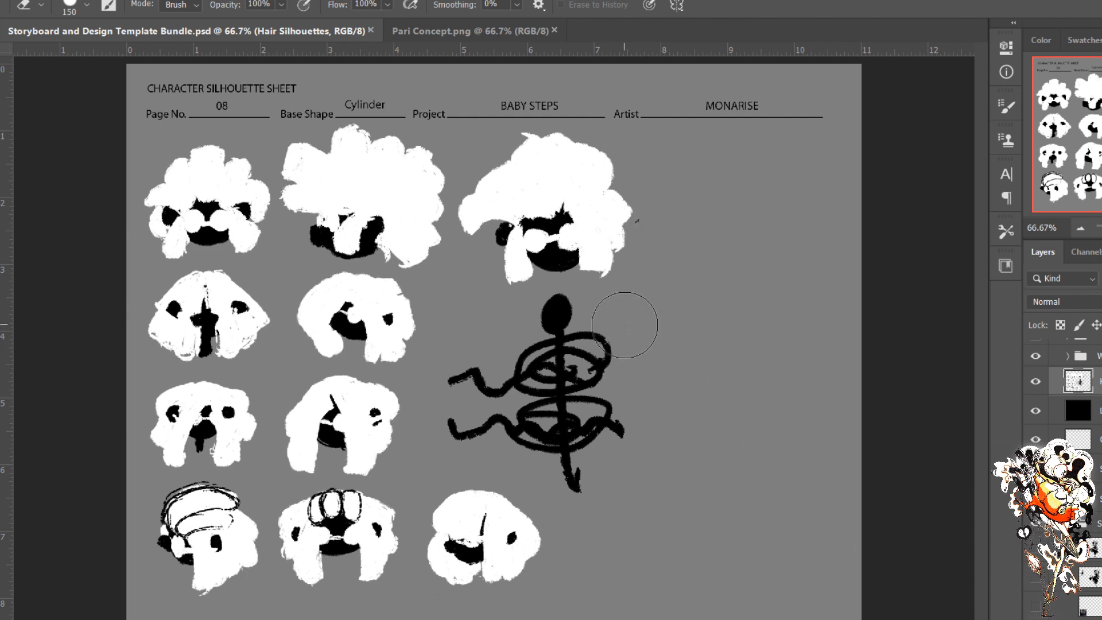
mouse_move(569, 318)
mouse_down()
mouse_move(548, 322)
mouse_move(597, 361)
mouse_move(597, 402)
mouse_move(581, 412)
mouse_move(560, 305)
mouse_move(536, 393)
mouse_move(546, 381)
mouse_move(484, 386)
mouse_move(458, 408)
mouse_move(467, 418)
mouse_up()
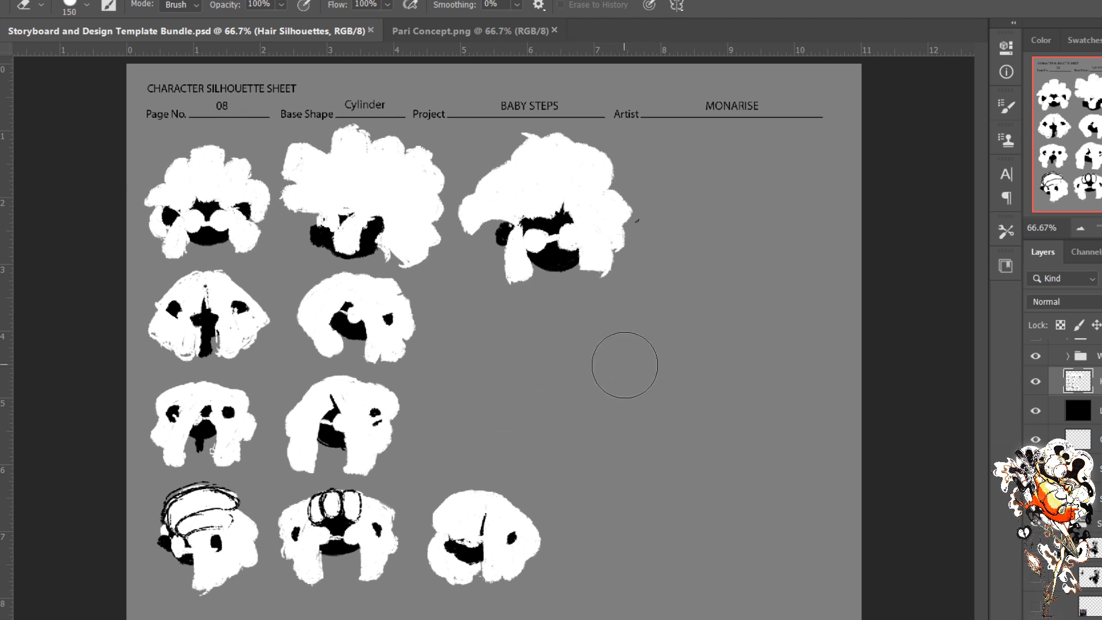
Step: Draw two large-headed black stick figures in the empty area with a size 45 brush
key(b)
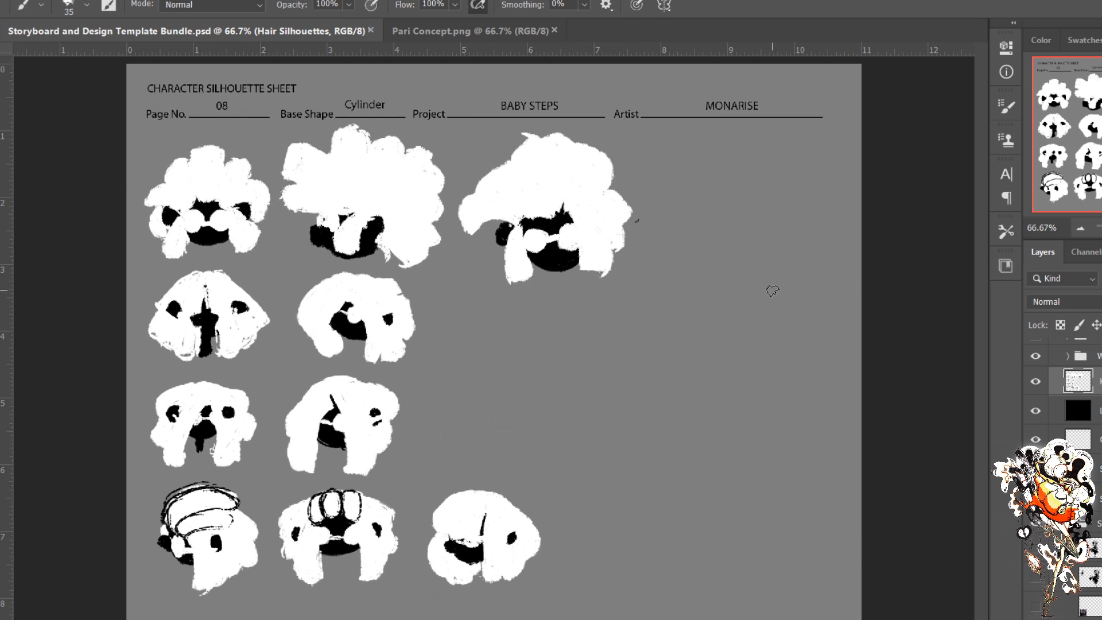
key(bracketright)
mouse_move(769, 294)
mouse_down()
mouse_move(756, 339)
mouse_move(787, 290)
mouse_move(772, 315)
mouse_move(760, 304)
mouse_up()
drag(772, 360, 776, 554)
mouse_move(677, 354)
mouse_down()
mouse_move(602, 337)
mouse_move(646, 362)
mouse_move(637, 367)
mouse_move(685, 560)
mouse_up()
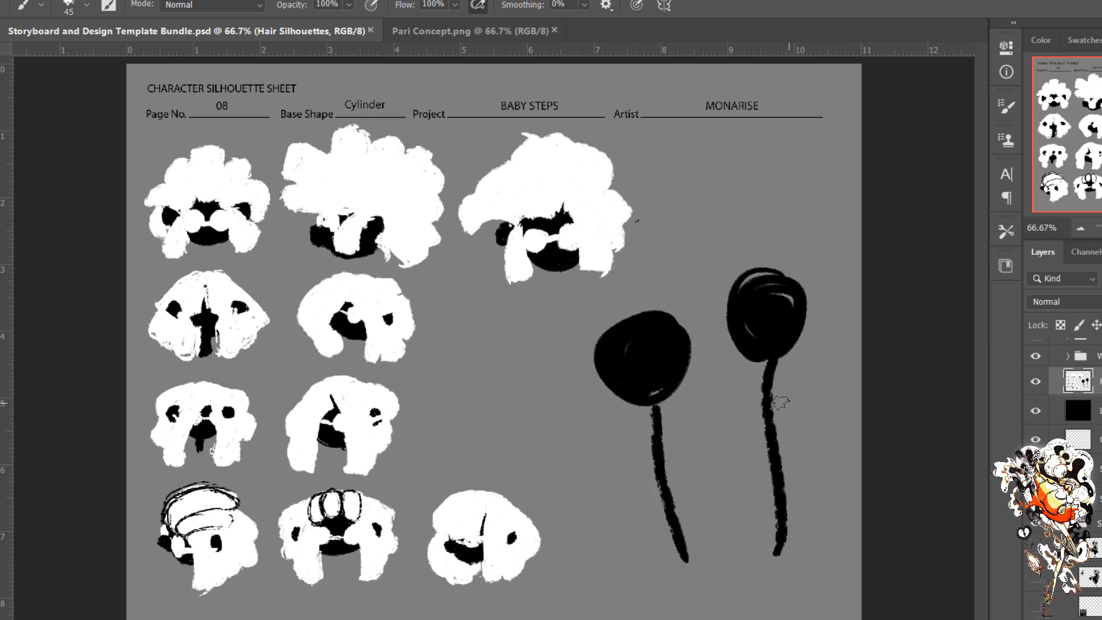
Step: Draw long black arms from the taller figure, looping them repeatedly around the shorter figure's body
drag(807, 404, 689, 471)
drag(628, 514, 715, 507)
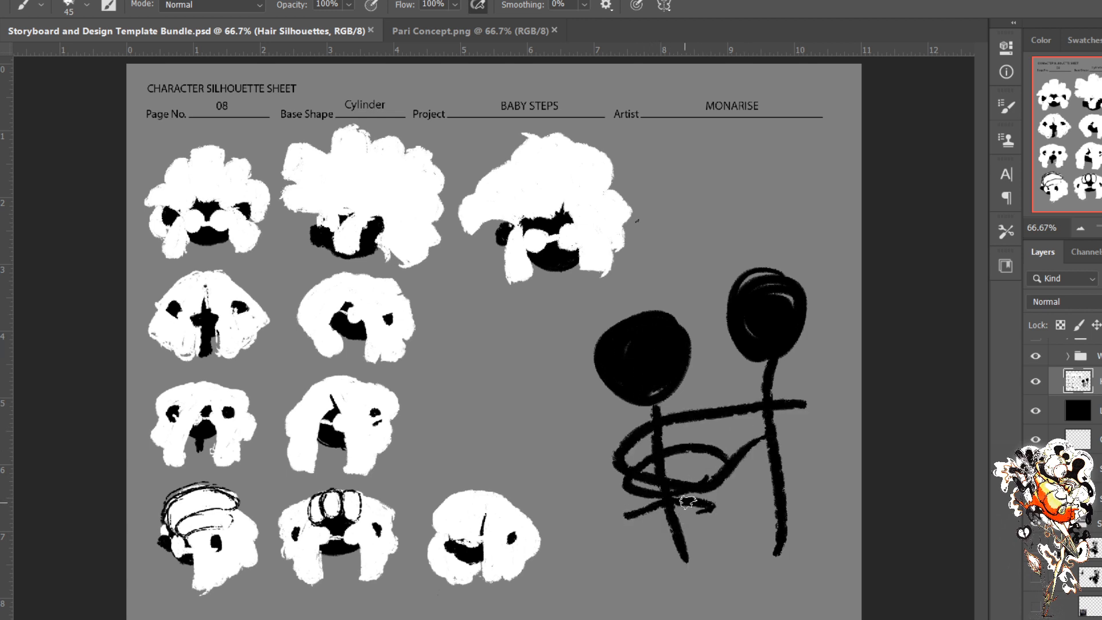
drag(766, 482, 783, 468)
mouse_move(795, 406)
mouse_down()
mouse_move(682, 526)
mouse_move(689, 473)
mouse_move(697, 508)
mouse_up()
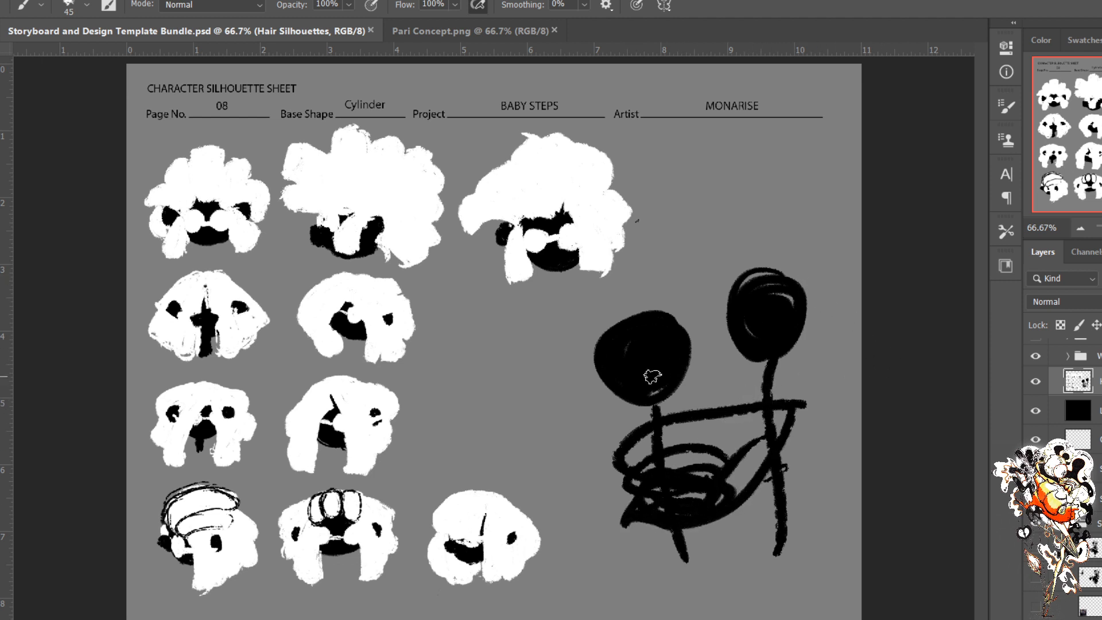
Step: Fill both heads solid black and paint white eyes on each, with a white smile on the taller figure
mouse_move(754, 338)
mouse_down()
mouse_move(783, 312)
mouse_move(757, 291)
mouse_up()
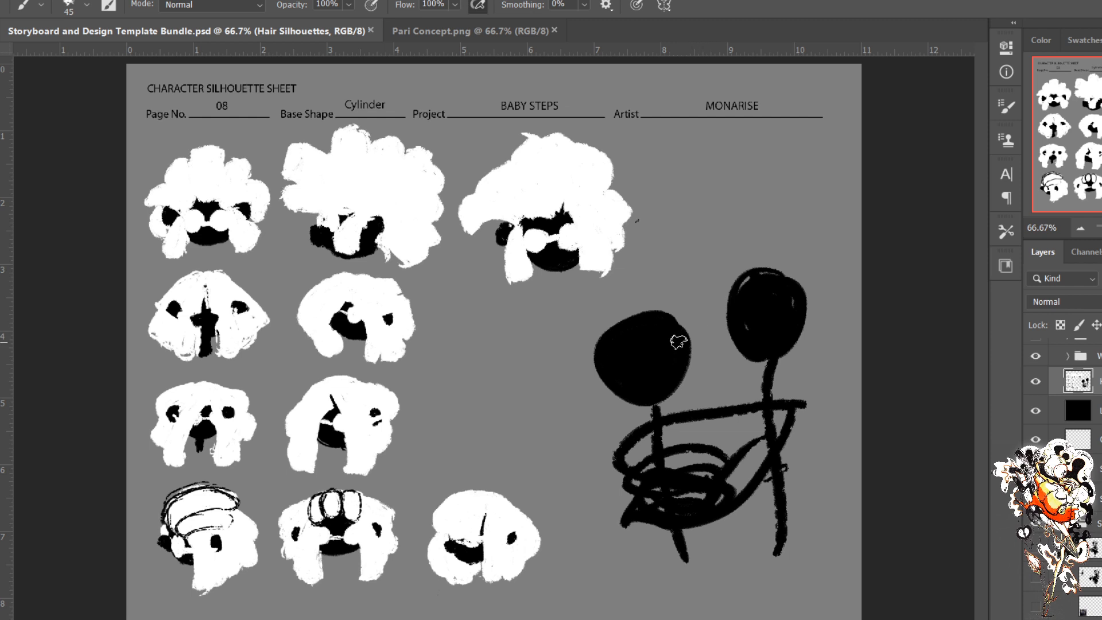
mouse_move(663, 337)
mouse_down()
mouse_move(662, 359)
mouse_move(639, 362)
mouse_up()
drag(766, 298, 766, 323)
mouse_move(752, 298)
mouse_down()
mouse_move(749, 320)
mouse_move(782, 324)
mouse_up()
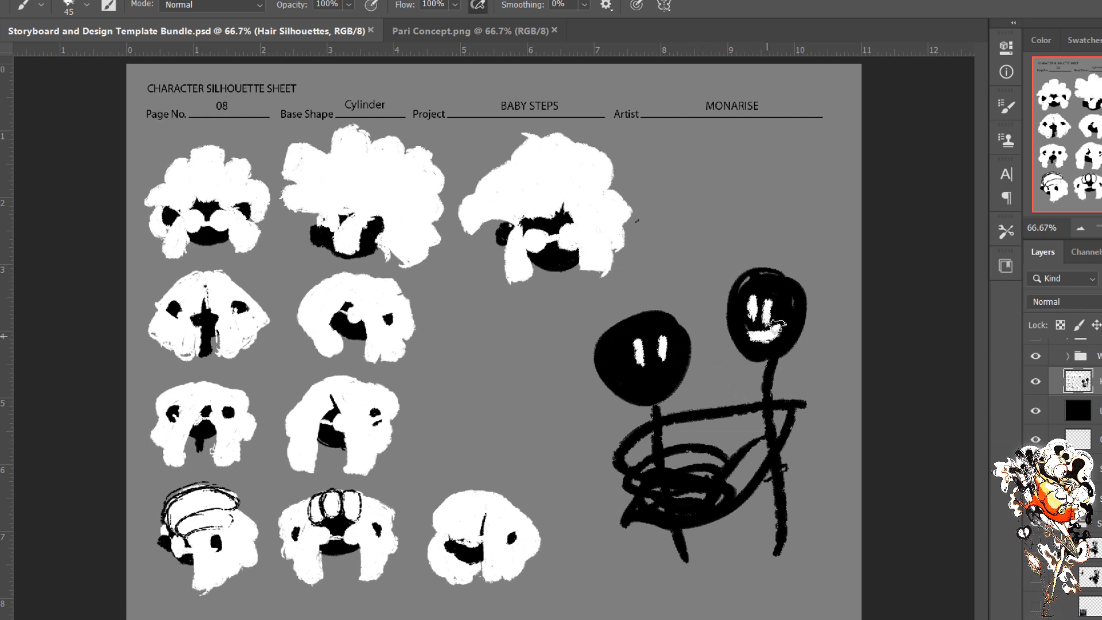
Step: Paint a white mouth and side mark on the shorter figure's head and white lines from the taller figure's eye, undoing the last line
drag(670, 383, 644, 392)
drag(615, 357, 613, 390)
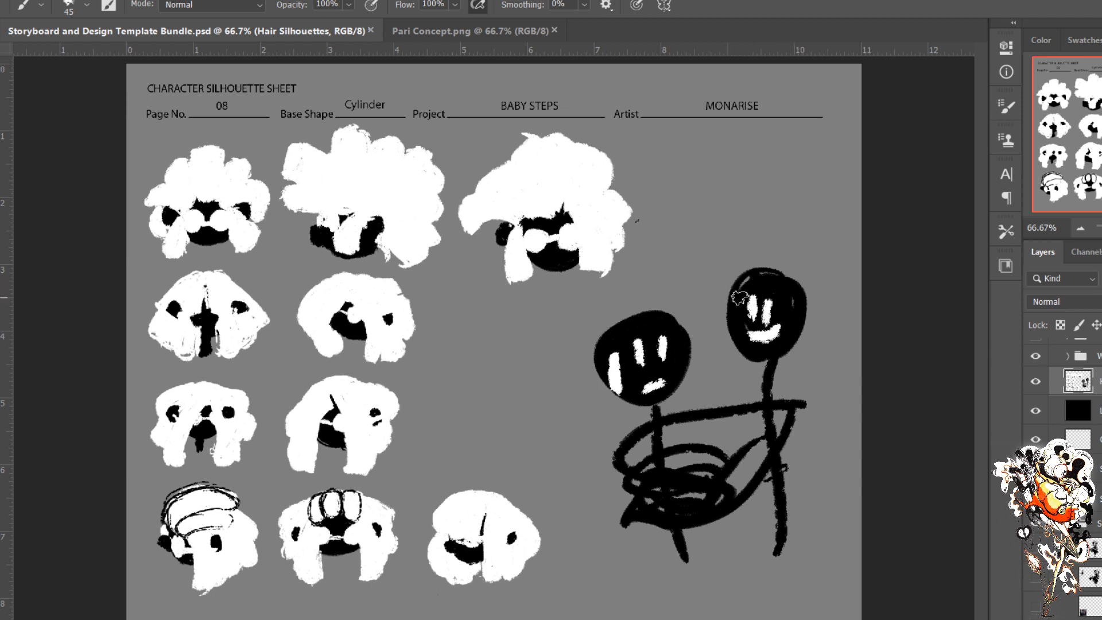
drag(749, 310, 645, 391)
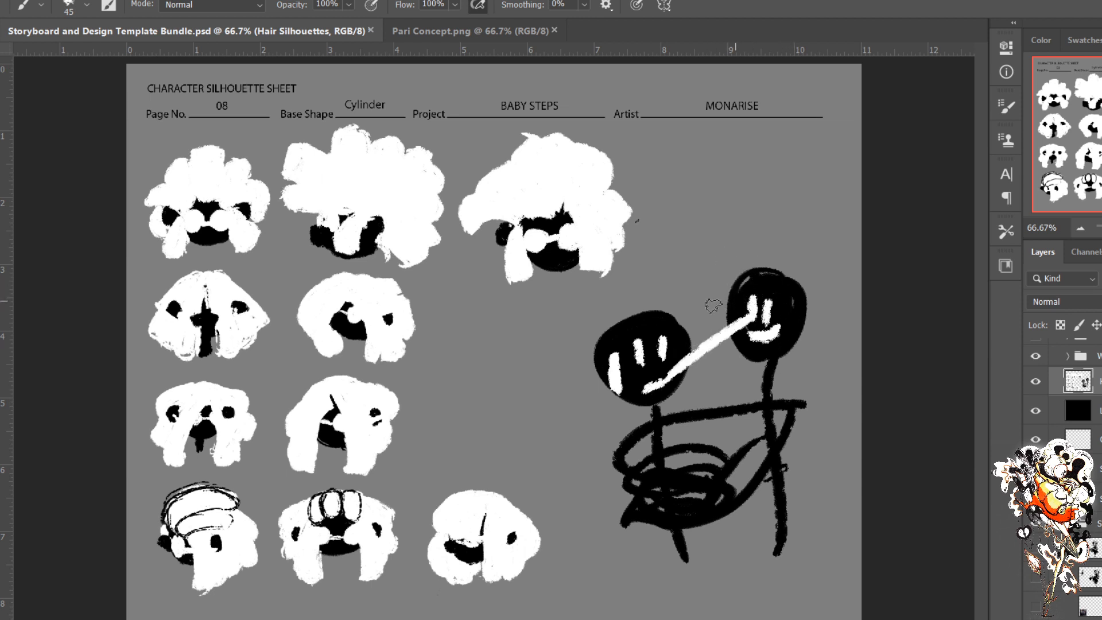
mouse_move(747, 305)
mouse_down()
mouse_move(616, 316)
mouse_move(631, 384)
mouse_up()
drag(759, 303, 632, 282)
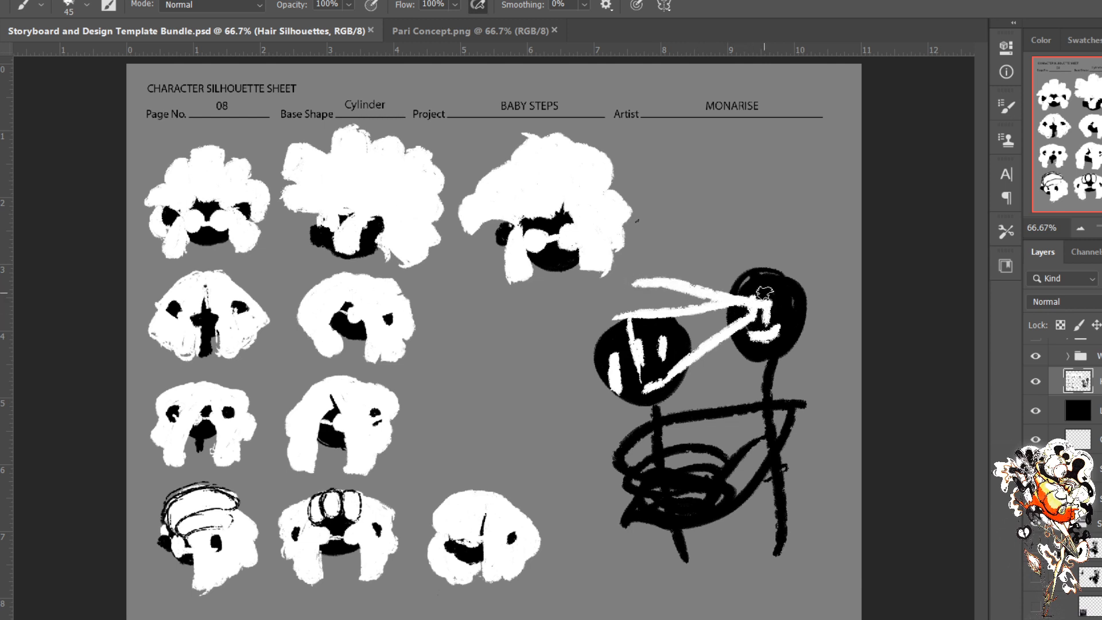
key(ctrl+z)
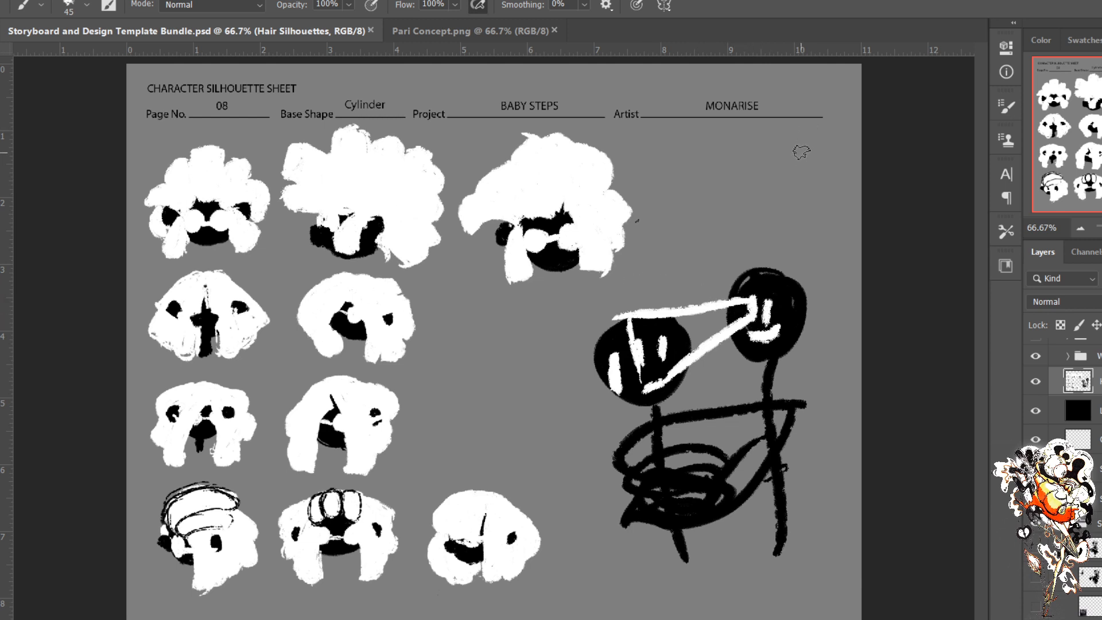
Step: Add more white lines linking the two figures' faces and paint a white starburst above and below the lines
drag(766, 300, 669, 374)
drag(772, 329, 648, 370)
drag(702, 267, 699, 314)
mouse_move(713, 284)
mouse_down()
mouse_move(683, 290)
mouse_move(683, 274)
mouse_move(724, 268)
mouse_up()
mouse_move(736, 369)
mouse_down()
mouse_move(744, 400)
mouse_move(707, 391)
mouse_up()
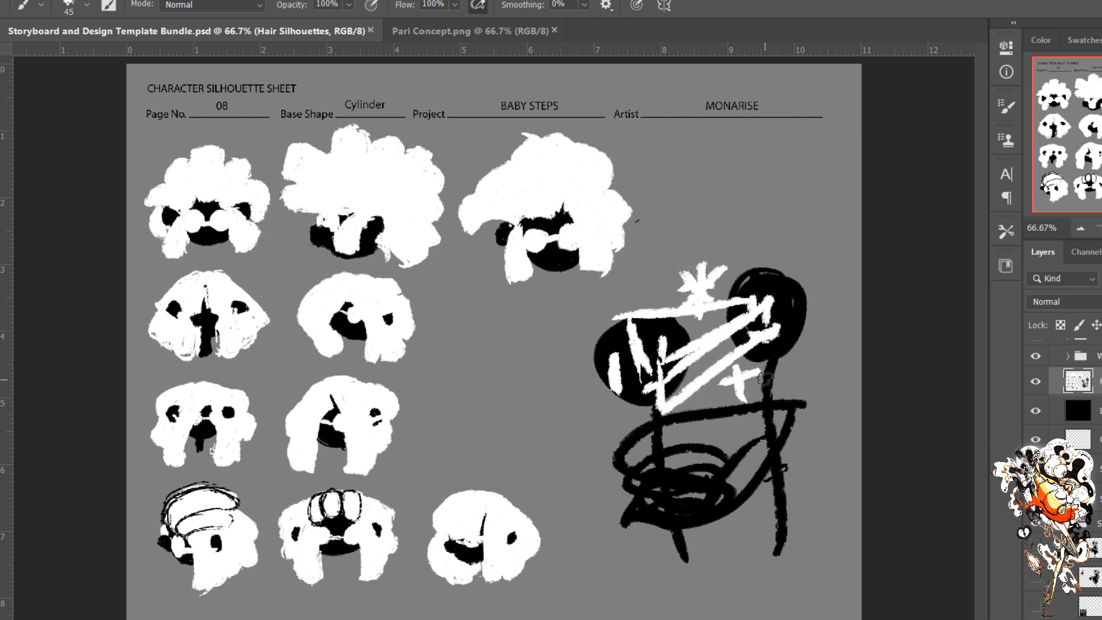
drag(774, 378, 743, 385)
drag(724, 360, 737, 401)
drag(709, 418, 735, 384)
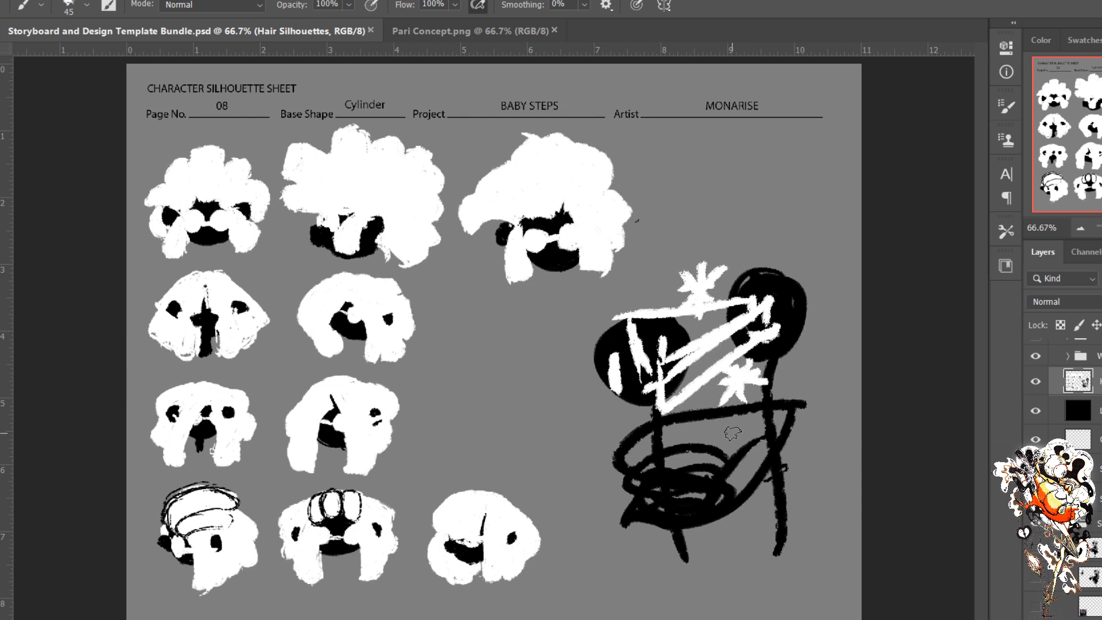
Step: Erase both stick figures and their white marks with the size 150 eraser, and reduce the eraser to size 80
key(e)
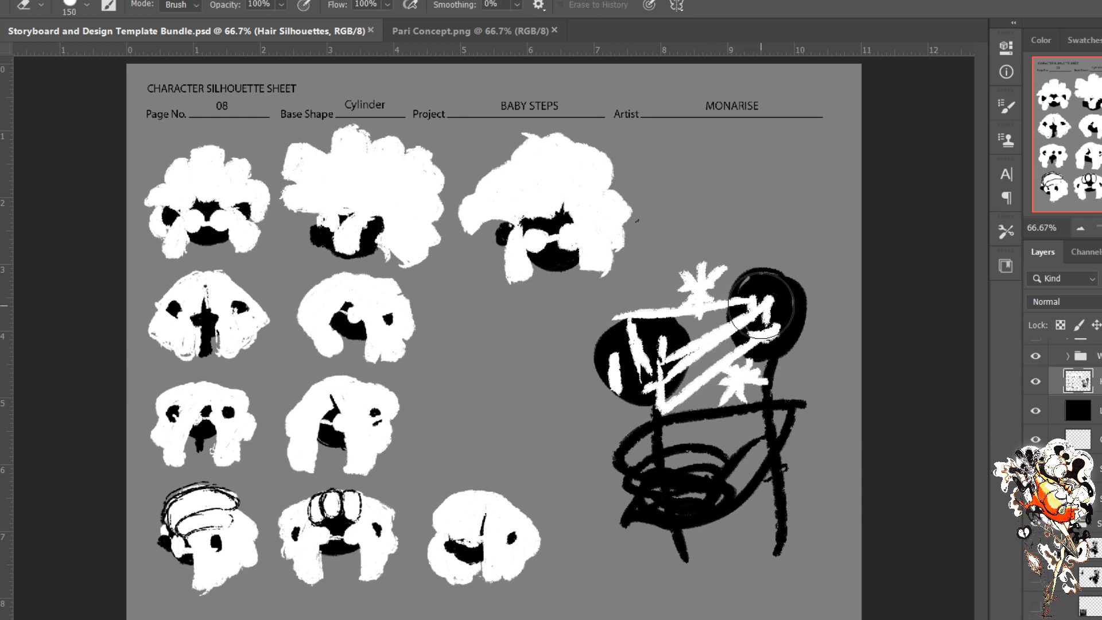
mouse_move(799, 253)
mouse_down()
mouse_move(794, 525)
mouse_move(765, 301)
mouse_move(742, 559)
mouse_move(720, 309)
mouse_move(677, 546)
mouse_move(709, 285)
mouse_move(658, 529)
mouse_move(702, 287)
mouse_move(632, 472)
mouse_move(635, 419)
mouse_move(679, 295)
mouse_move(619, 333)
mouse_move(629, 511)
mouse_up()
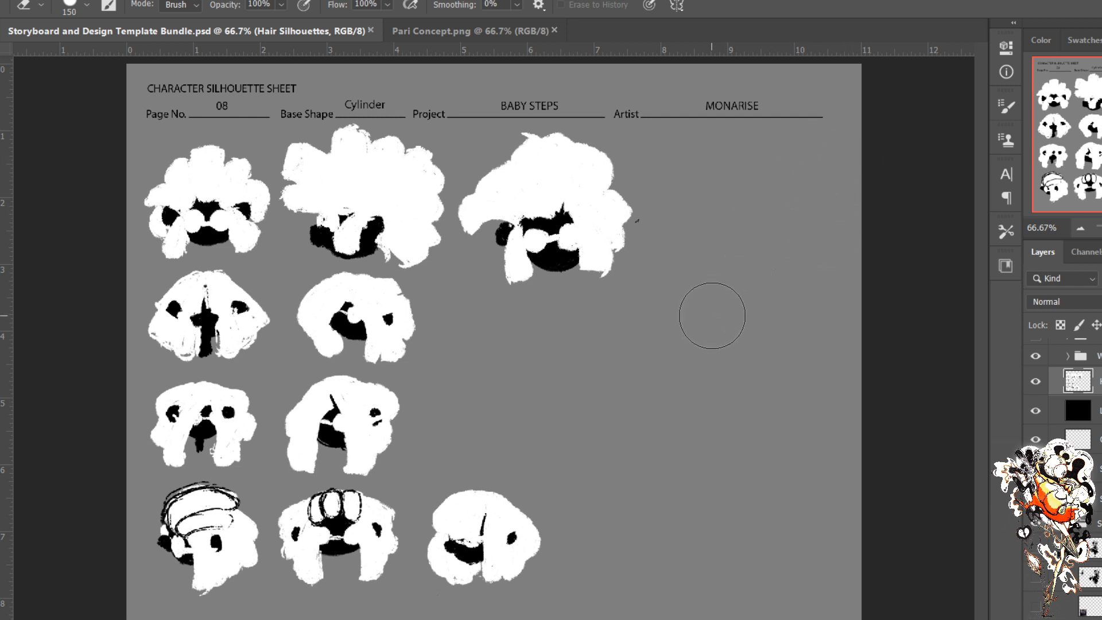
key(bracketleft)
key(bracketleft)
key(bracketleft)
key(bracketleft)
Step: Draw four thick black stick figures with filled round heads in the empty area, enlarging the brush to size 80
key(b)
key(bracketright)
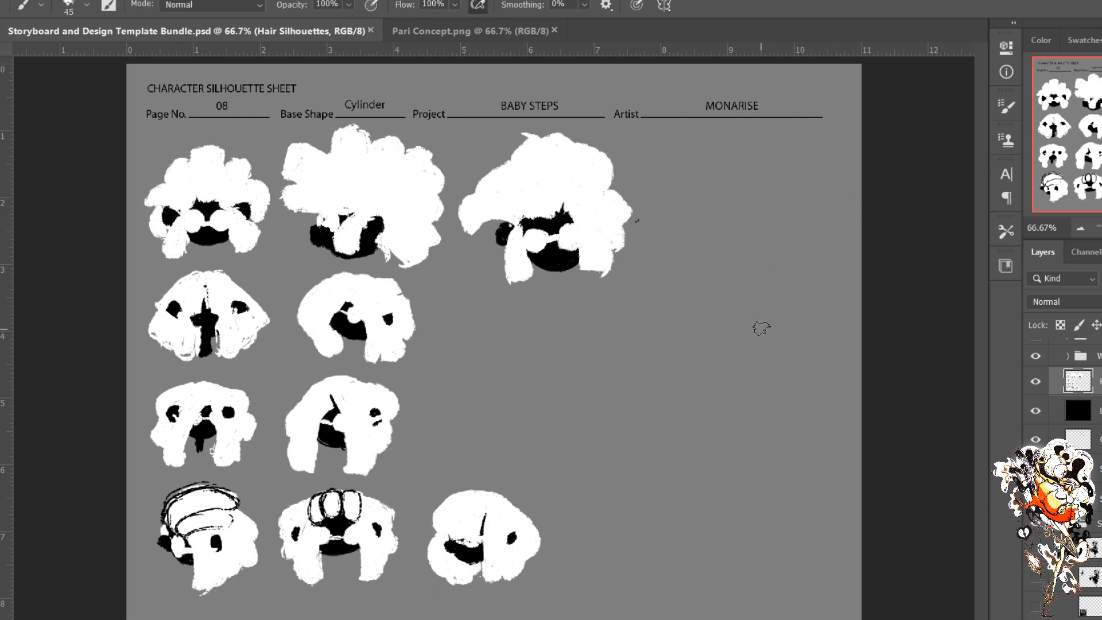
mouse_move(760, 324)
mouse_down()
mouse_move(765, 385)
mouse_move(778, 360)
mouse_move(731, 347)
mouse_move(738, 327)
mouse_move(748, 343)
mouse_move(738, 358)
mouse_move(763, 350)
mouse_move(738, 348)
mouse_move(774, 352)
mouse_move(755, 326)
mouse_move(729, 358)
mouse_move(749, 349)
mouse_move(748, 579)
mouse_up()
key(bracketright)
key(bracketright)
key(bracketright)
mouse_move(620, 369)
mouse_down()
mouse_move(639, 336)
mouse_move(663, 571)
mouse_up()
mouse_move(746, 253)
mouse_down()
mouse_move(703, 256)
mouse_move(724, 282)
mouse_move(713, 494)
mouse_up()
mouse_move(531, 368)
mouse_down()
mouse_move(575, 361)
mouse_move(574, 487)
mouse_up()
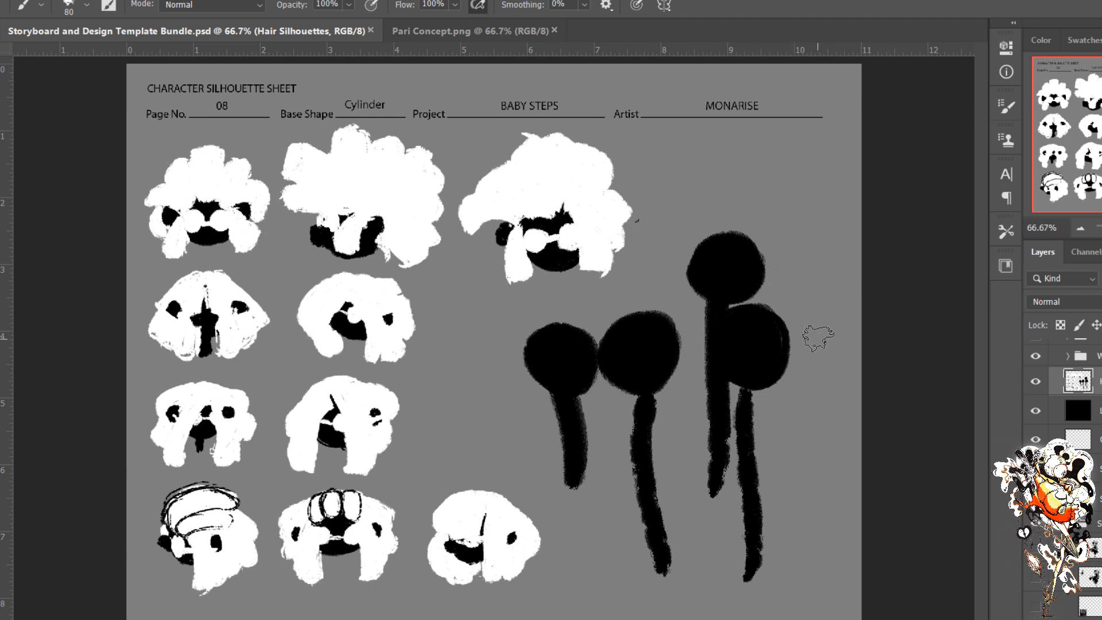
Step: Draw thick black arms entangling the four figures, plus a small head above them and a long curved limb ending in another head
mouse_move(749, 405)
mouse_down()
mouse_move(627, 450)
mouse_move(570, 429)
mouse_move(585, 402)
mouse_move(733, 342)
mouse_move(695, 404)
mouse_move(621, 426)
mouse_move(659, 411)
mouse_move(657, 381)
mouse_up()
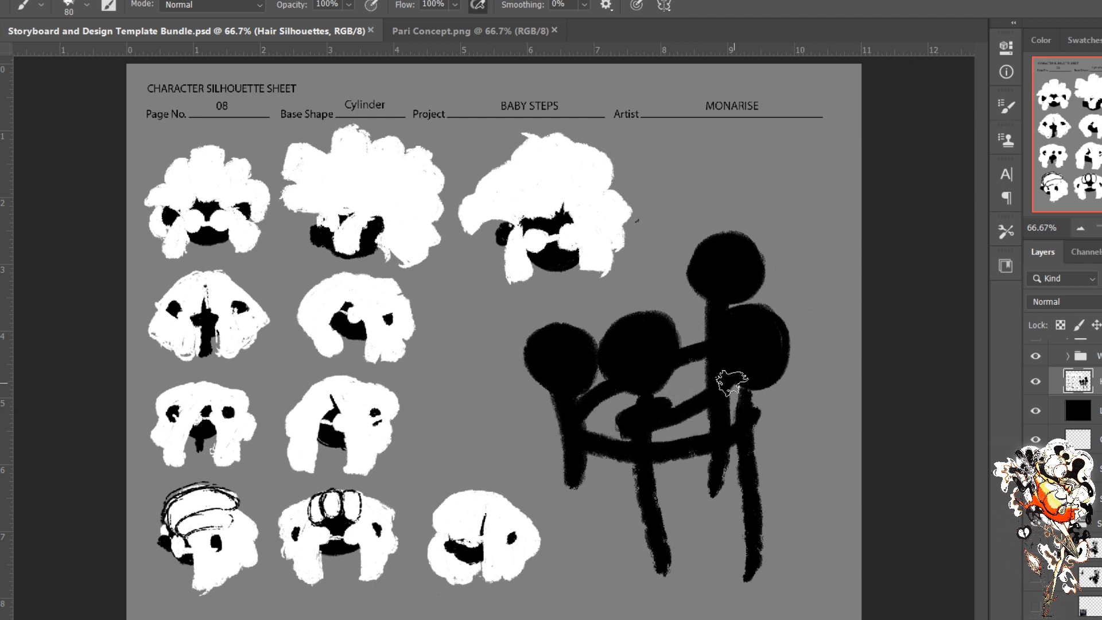
mouse_move(704, 418)
mouse_down()
mouse_move(747, 396)
mouse_move(712, 388)
mouse_move(728, 426)
mouse_move(744, 414)
mouse_move(775, 450)
mouse_move(722, 500)
mouse_move(626, 515)
mouse_move(735, 515)
mouse_move(744, 485)
mouse_move(775, 477)
mouse_move(706, 459)
mouse_move(575, 476)
mouse_move(559, 457)
mouse_up()
mouse_move(789, 411)
mouse_down()
mouse_move(811, 327)
mouse_move(701, 253)
mouse_move(699, 267)
mouse_move(691, 210)
mouse_move(668, 234)
mouse_move(680, 252)
mouse_up()
mouse_move(806, 388)
mouse_down()
mouse_move(771, 162)
mouse_move(796, 138)
mouse_move(837, 171)
mouse_move(809, 174)
mouse_move(797, 157)
mouse_move(724, 218)
mouse_up()
drag(810, 156, 785, 152)
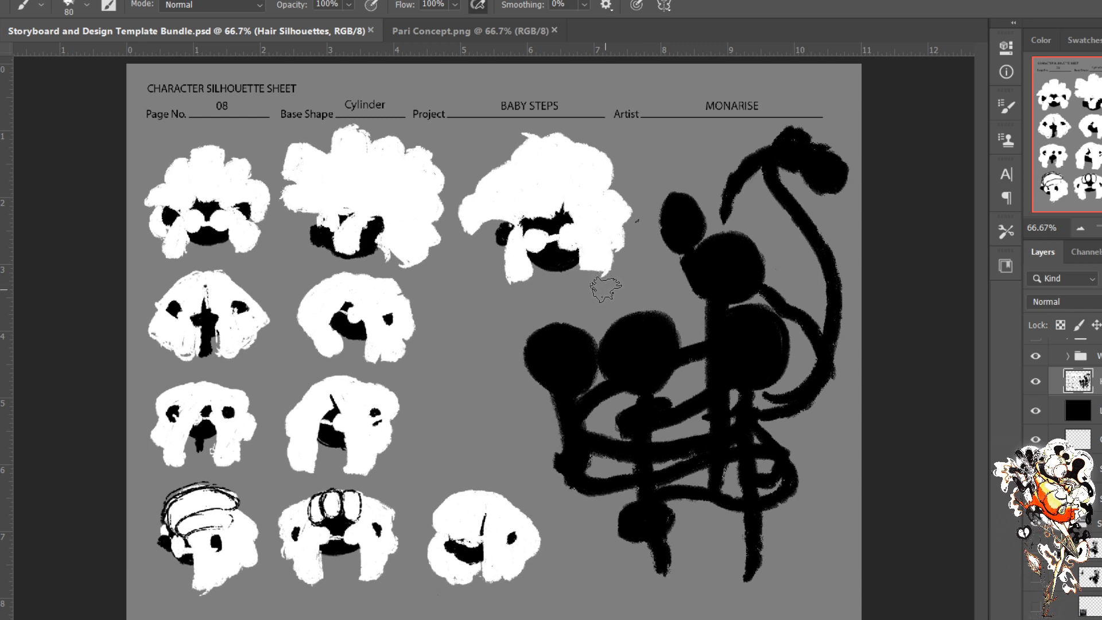
Step: Paint white line eyes on the middle figure and round spiral eyes on the leftmost figure with a size 30 brush
key(bracketleft)
key(bracketleft)
key(bracketleft)
key(bracketleft)
key(bracketleft)
mouse_move(659, 329)
mouse_down()
mouse_move(658, 354)
mouse_move(642, 356)
mouse_up()
mouse_move(575, 352)
mouse_down()
mouse_move(592, 367)
mouse_move(567, 342)
mouse_up()
drag(542, 355, 550, 334)
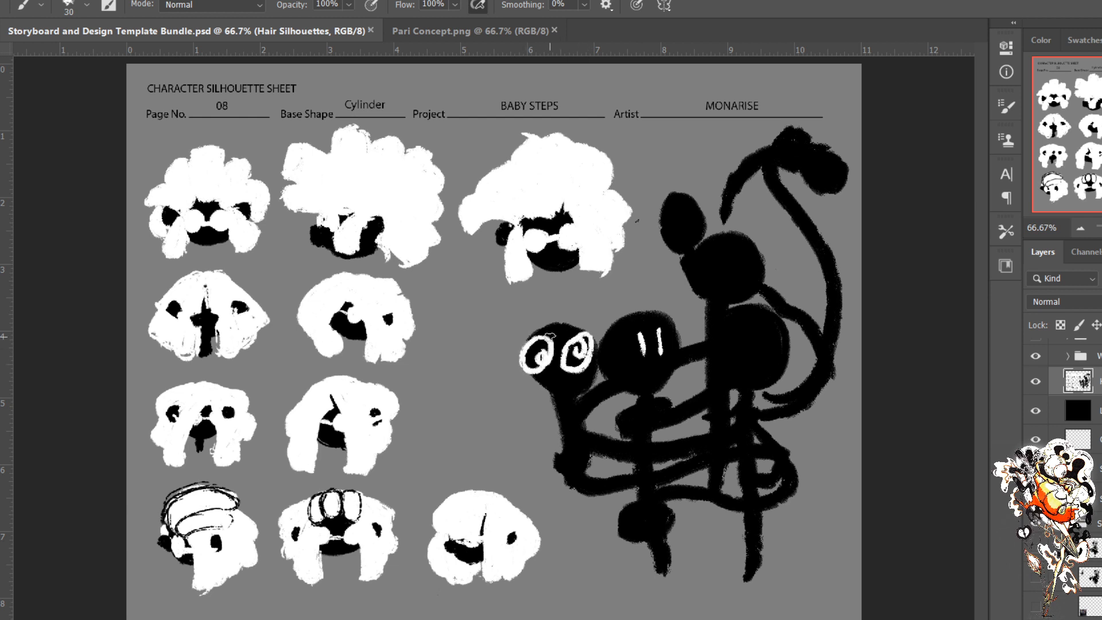
Step: Paint round white eyes and a curled moustache on the tallest figure, and a white band across the small head above it
click(732, 265)
drag(733, 250, 723, 292)
click(708, 262)
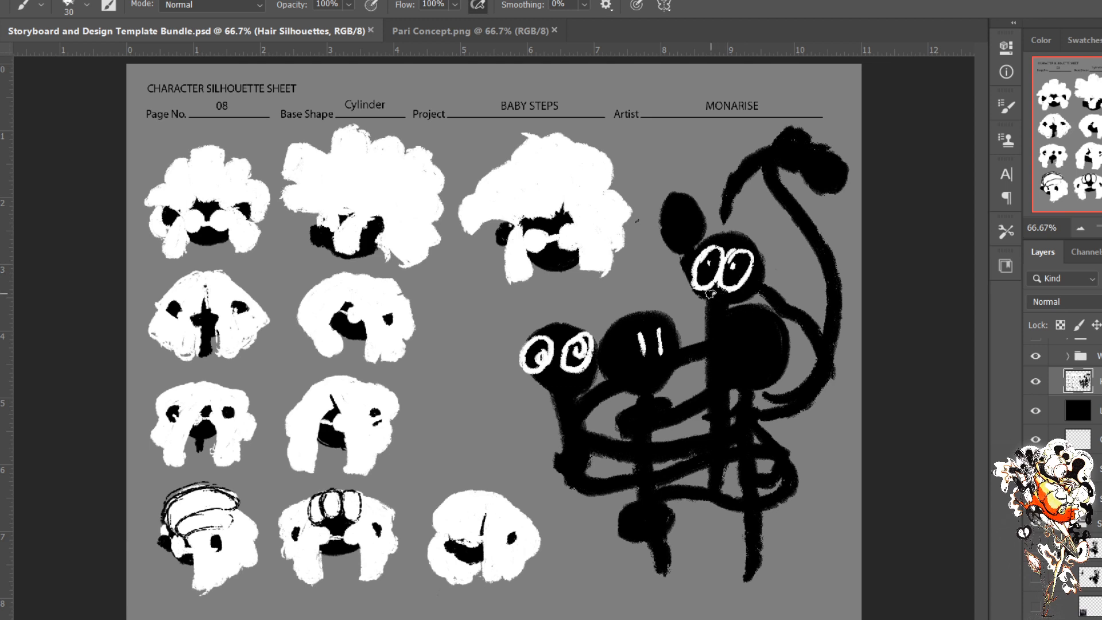
mouse_move(710, 292)
mouse_down()
mouse_move(746, 308)
mouse_move(736, 299)
mouse_up()
drag(712, 294, 681, 287)
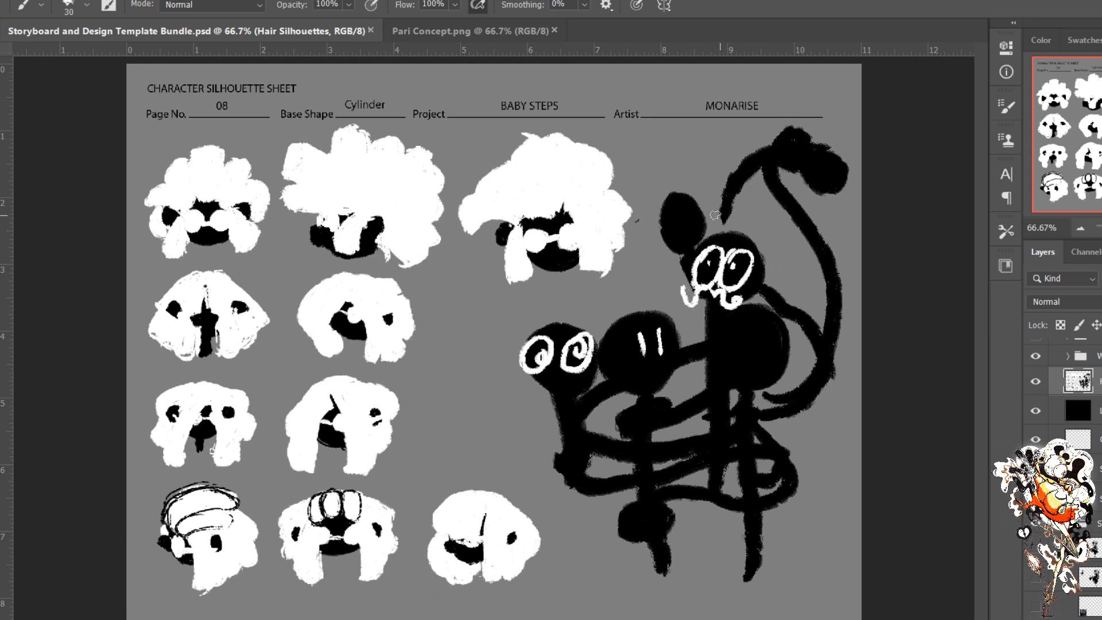
mouse_move(690, 206)
mouse_down()
mouse_move(700, 213)
mouse_move(653, 238)
mouse_move(660, 232)
mouse_up()
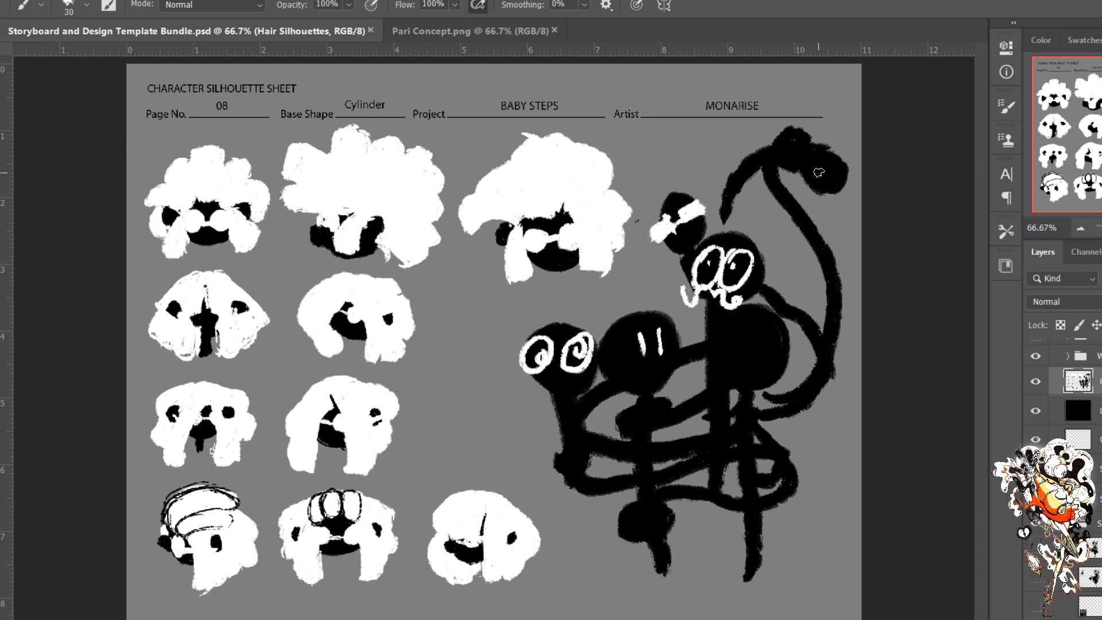
Step: Paint white wavy eyes and a stitched smile on the front right figure, with a white arrow and letter u beside it
mouse_move(758, 339)
mouse_down()
mouse_move(740, 373)
mouse_move(723, 353)
mouse_move(754, 363)
mouse_move(749, 377)
mouse_move(736, 372)
mouse_move(749, 365)
mouse_move(736, 376)
mouse_move(737, 360)
mouse_move(724, 374)
mouse_move(764, 373)
mouse_move(757, 313)
mouse_move(739, 342)
mouse_up()
mouse_move(828, 435)
mouse_down()
mouse_move(798, 425)
mouse_move(802, 445)
mouse_move(850, 471)
mouse_up()
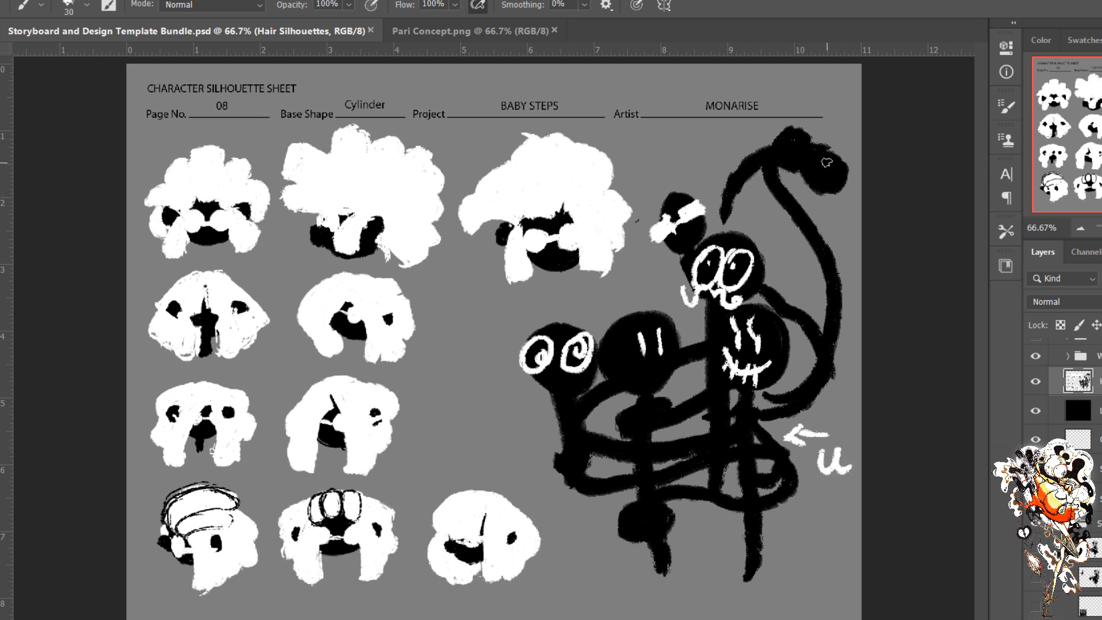
Step: Paint white crossed eyes and a mouth line on the curved limb's head, and a slanted white mouth on the middle figure
drag(825, 157, 837, 172)
mouse_move(841, 160)
mouse_down()
mouse_move(821, 170)
mouse_move(822, 197)
mouse_up()
drag(833, 181, 809, 190)
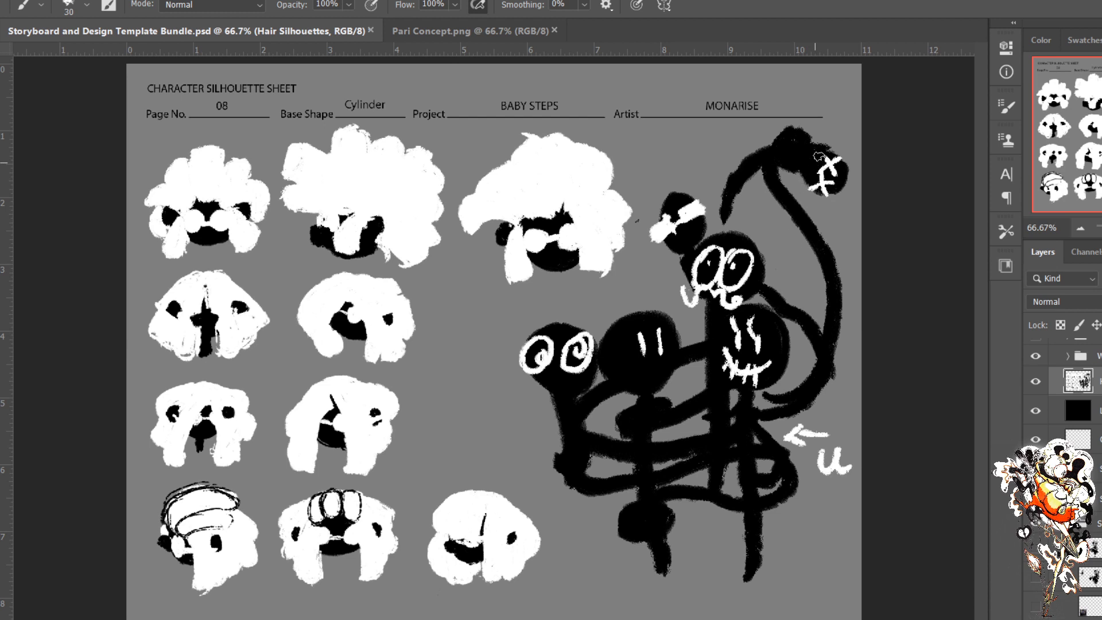
drag(819, 151, 807, 182)
drag(661, 370, 637, 377)
click(645, 404)
Step: Erase the whole entangled figure group and its notes with the eraser at size 150, and reduce the eraser to size 25
key(e)
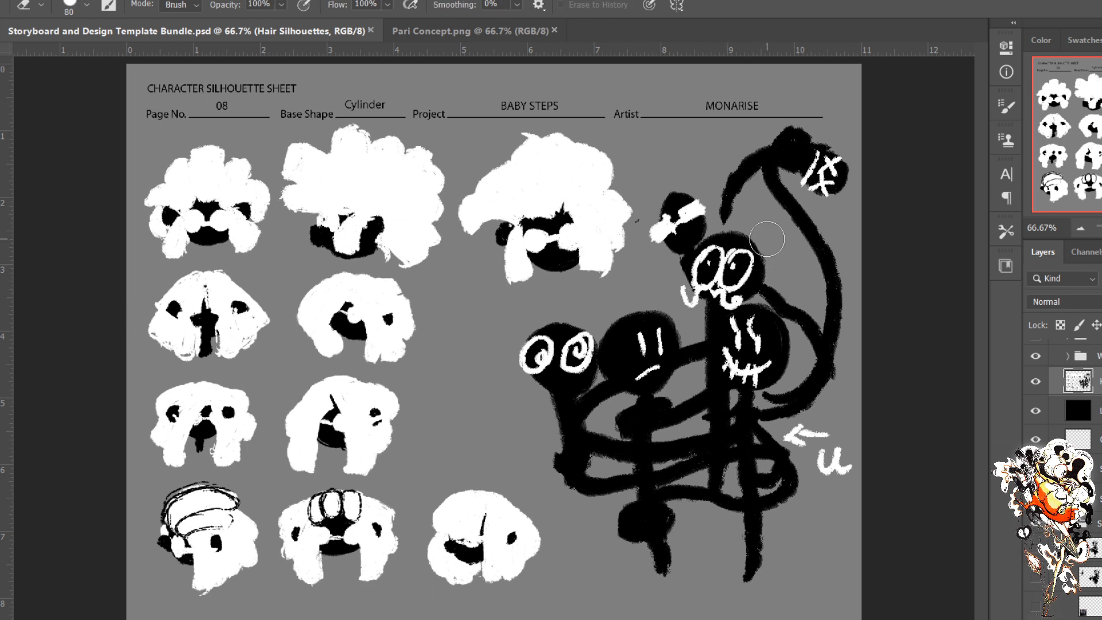
key(bracketright)
key(bracketright)
key(bracketright)
mouse_move(829, 163)
mouse_down()
mouse_move(821, 131)
mouse_move(836, 349)
mouse_move(817, 241)
mouse_move(846, 462)
mouse_move(841, 528)
mouse_up()
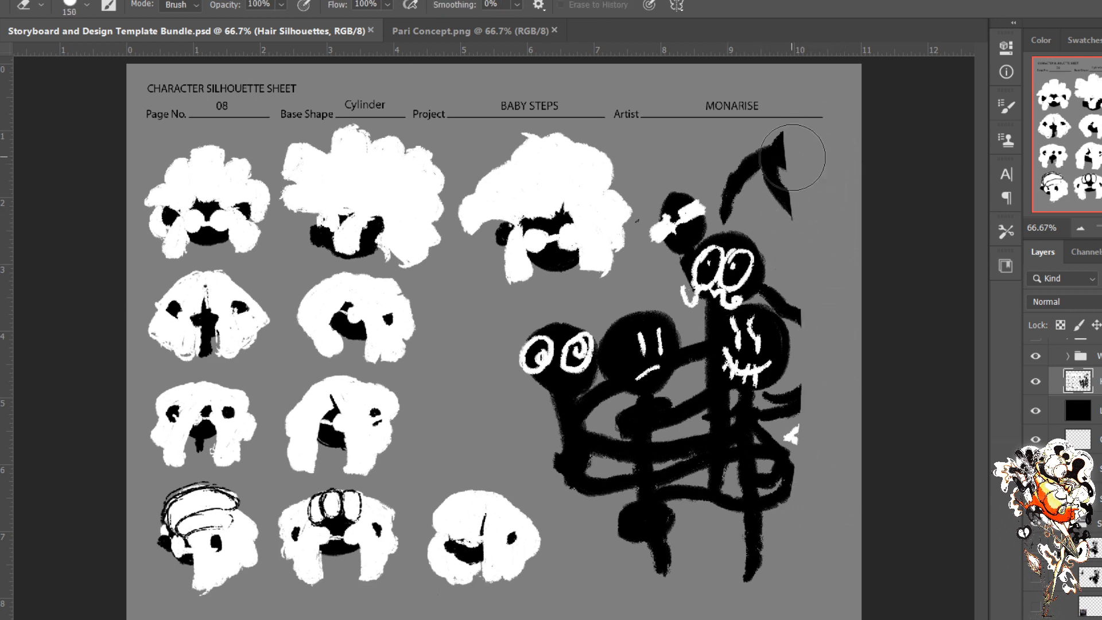
mouse_move(787, 160)
mouse_down()
mouse_move(824, 360)
mouse_move(774, 150)
mouse_move(790, 342)
mouse_move(741, 233)
mouse_move(791, 338)
mouse_move(771, 316)
mouse_move(792, 381)
mouse_move(824, 407)
mouse_move(767, 229)
mouse_move(775, 506)
mouse_move(786, 351)
mouse_move(800, 368)
mouse_move(680, 510)
mouse_move(677, 491)
mouse_move(577, 439)
mouse_move(578, 471)
mouse_move(610, 496)
mouse_move(561, 334)
mouse_move(538, 341)
mouse_move(629, 369)
mouse_move(691, 310)
mouse_move(620, 369)
mouse_move(632, 469)
mouse_move(720, 369)
mouse_move(732, 272)
mouse_move(751, 273)
mouse_move(708, 235)
mouse_move(696, 282)
mouse_move(681, 247)
mouse_move(671, 254)
mouse_move(668, 222)
mouse_move(791, 137)
mouse_move(844, 283)
mouse_up()
mouse_move(746, 302)
mouse_down()
mouse_move(644, 229)
mouse_move(754, 302)
mouse_up()
key(bracketleft)
key(bracketleft)
key(bracketleft)
key(bracketleft)
key(bracketleft)
key(bracketleft)
key(bracketleft)
key(bracketleft)
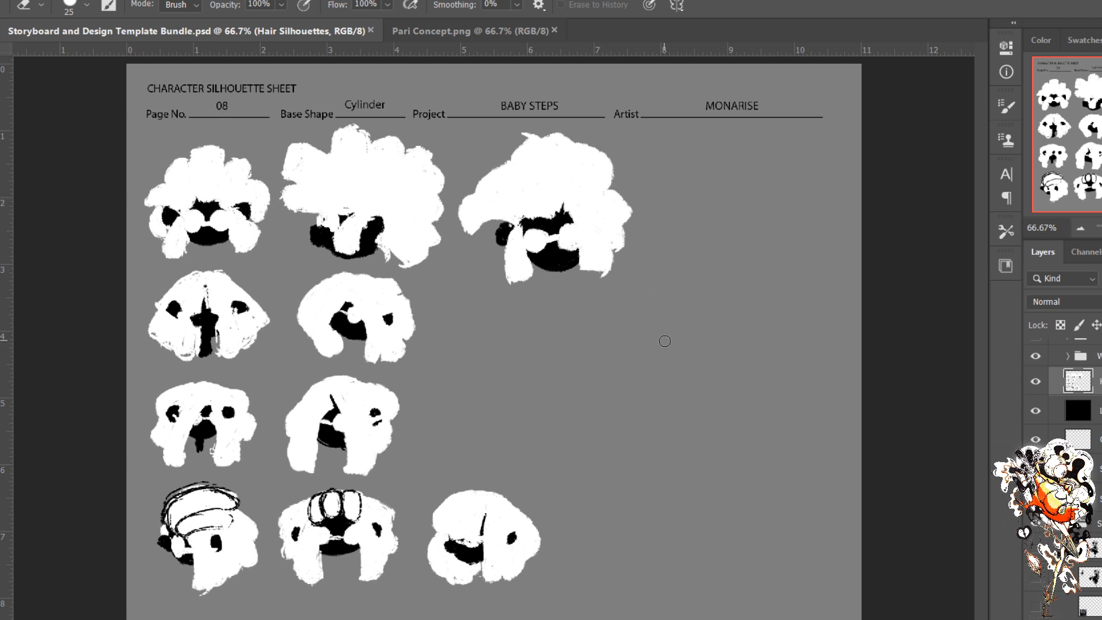
Step: Draw a row of three white stick figures and one black stick figure, third in the row, with a size 30 brush
key(b)
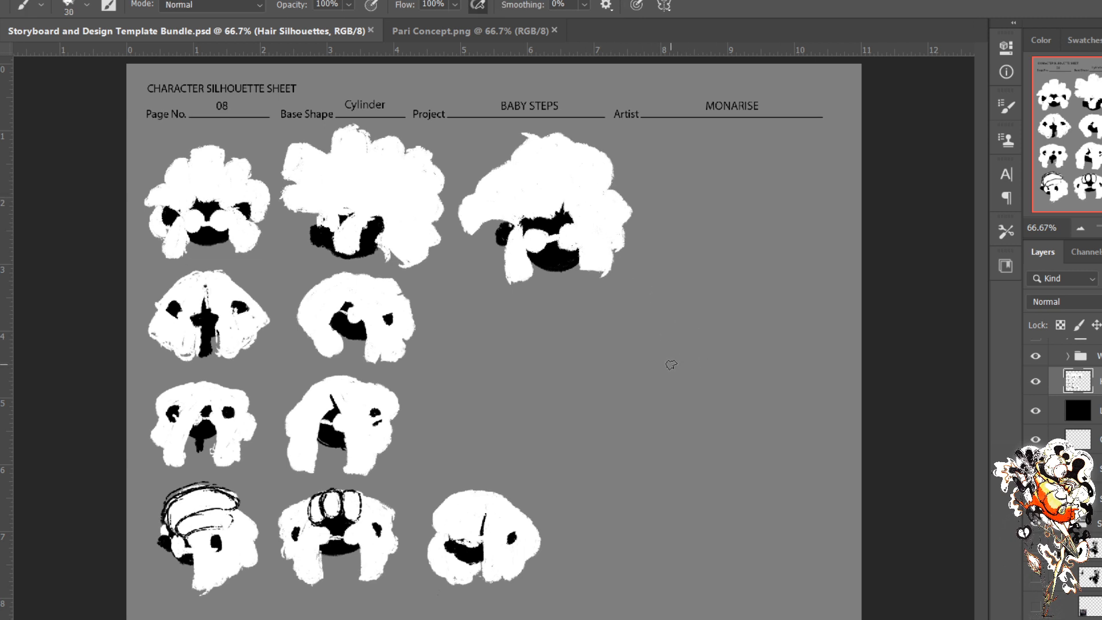
mouse_move(671, 364)
mouse_down()
mouse_move(658, 368)
mouse_move(676, 465)
mouse_up()
drag(804, 362, 821, 485)
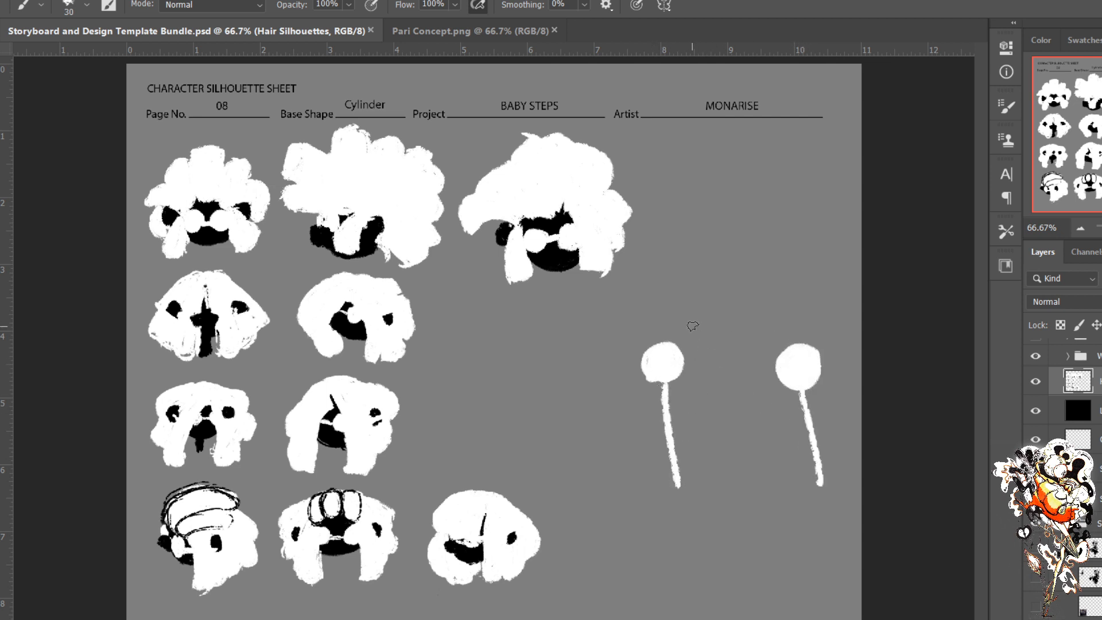
mouse_move(593, 362)
mouse_down()
mouse_move(570, 373)
mouse_move(585, 354)
mouse_move(580, 396)
mouse_move(605, 487)
mouse_up()
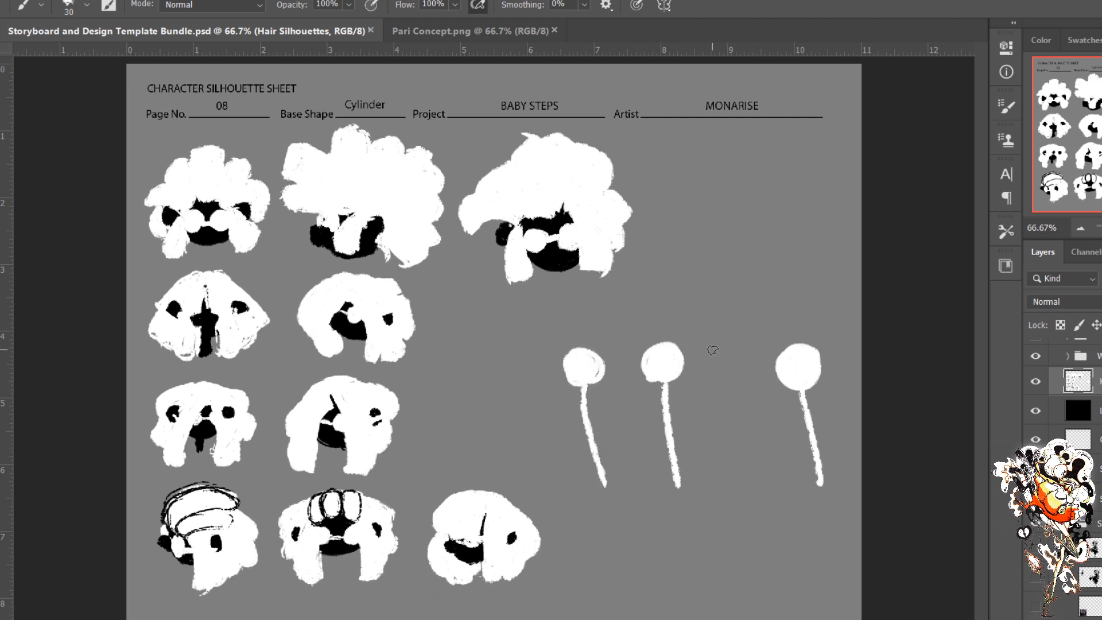
mouse_move(717, 347)
mouse_down()
mouse_move(730, 377)
mouse_move(736, 352)
mouse_move(723, 368)
mouse_move(725, 345)
mouse_move(731, 353)
mouse_move(720, 359)
mouse_move(746, 489)
mouse_up()
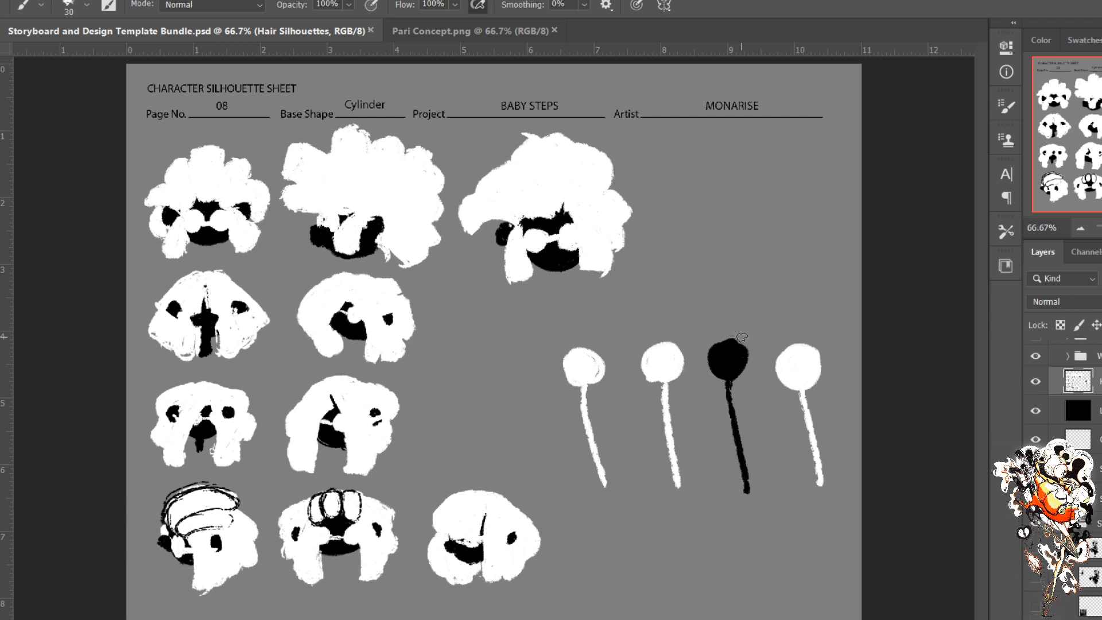
Step: Draw a white graduation cap with a hanging black tassel on each of the four stick figures
mouse_move(744, 349)
mouse_down()
mouse_move(717, 347)
mouse_move(717, 332)
mouse_move(745, 328)
mouse_move(750, 343)
mouse_move(740, 331)
mouse_move(766, 325)
mouse_move(710, 327)
mouse_move(813, 351)
mouse_move(780, 353)
mouse_move(782, 335)
mouse_move(810, 328)
mouse_up()
mouse_move(675, 326)
mouse_down()
mouse_move(632, 353)
mouse_move(641, 329)
mouse_move(667, 324)
mouse_move(646, 325)
mouse_move(582, 344)
mouse_move(590, 362)
mouse_move(567, 369)
mouse_move(568, 342)
mouse_move(581, 341)
mouse_move(558, 339)
mouse_move(590, 333)
mouse_move(563, 345)
mouse_move(566, 356)
mouse_move(569, 342)
mouse_move(587, 349)
mouse_move(567, 343)
mouse_move(612, 393)
mouse_up()
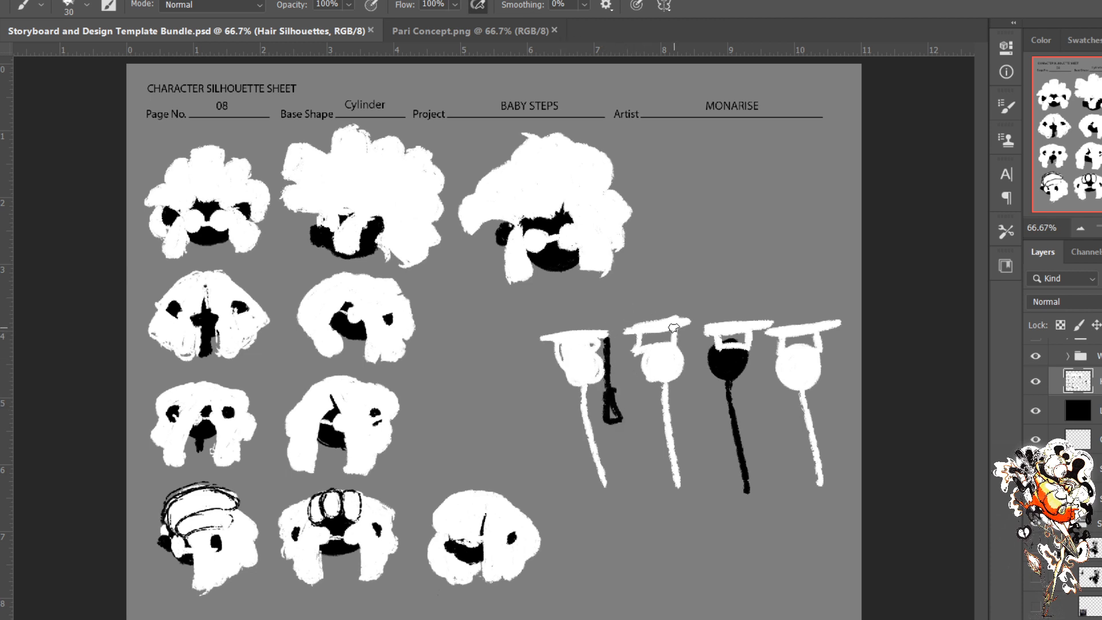
mouse_move(682, 319)
mouse_down()
mouse_move(686, 409)
mouse_move(683, 381)
mouse_up()
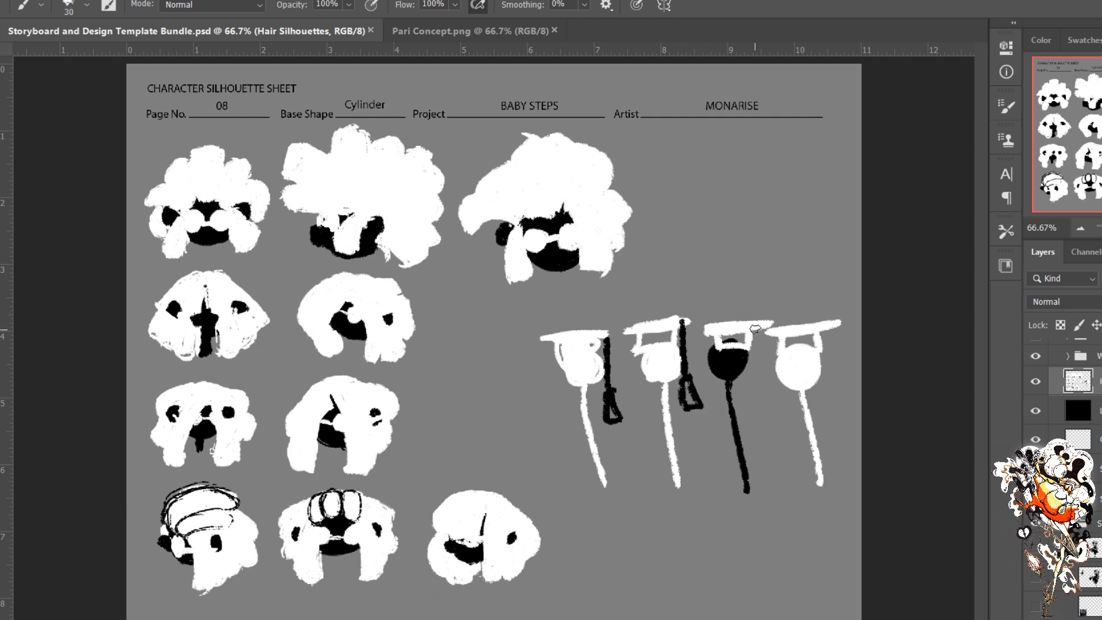
mouse_move(755, 329)
mouse_down()
mouse_move(758, 392)
mouse_move(775, 414)
mouse_move(761, 383)
mouse_up()
mouse_move(832, 326)
mouse_down()
mouse_move(849, 383)
mouse_move(842, 418)
mouse_move(857, 418)
mouse_move(845, 380)
mouse_up()
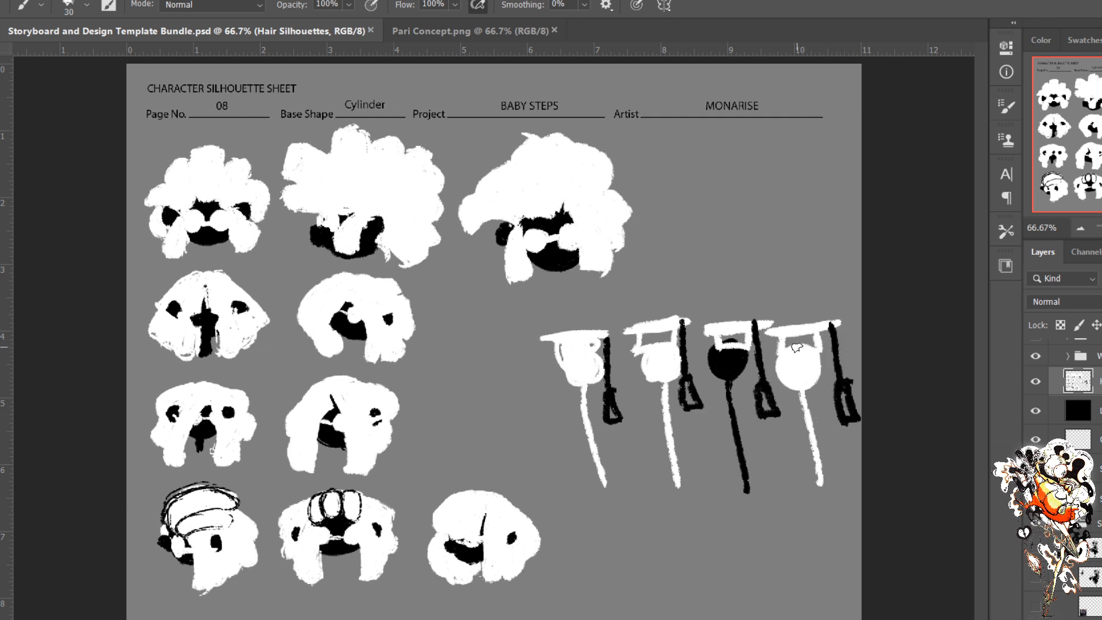
Step: Paint two short black line eyes on each of the three white figures
drag(794, 357, 802, 369)
mouse_move(667, 351)
mouse_down()
mouse_move(667, 365)
mouse_move(656, 364)
mouse_up()
drag(586, 351, 576, 363)
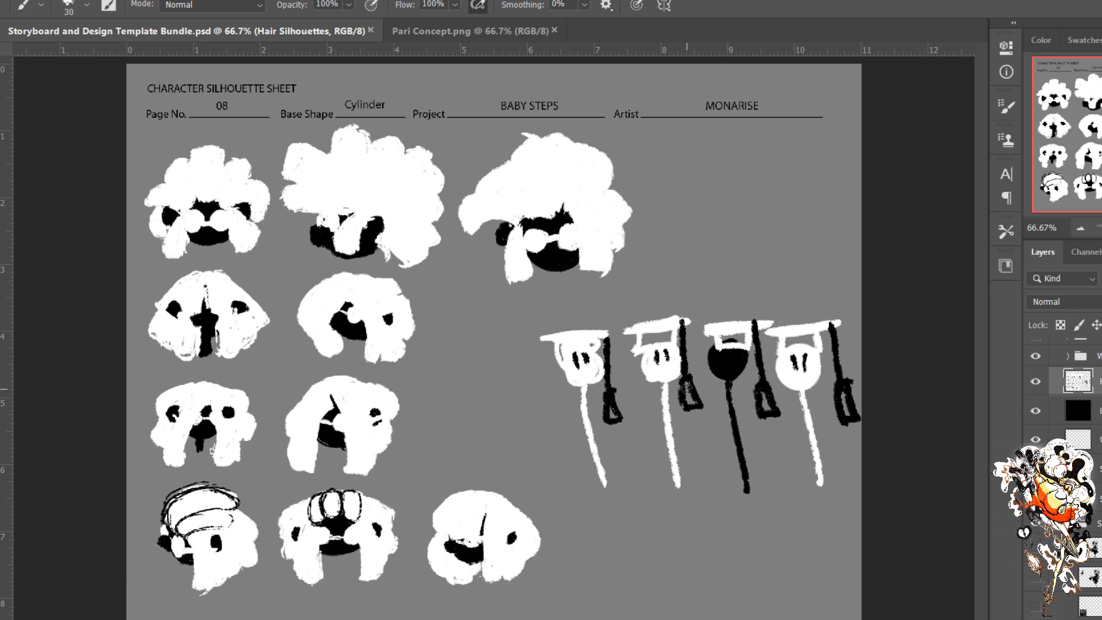
Step: Draw long black arms from the black figure, wrapping around the bodies of the three white figures
mouse_move(728, 397)
mouse_down()
mouse_move(769, 428)
mouse_move(826, 422)
mouse_move(809, 433)
mouse_up()
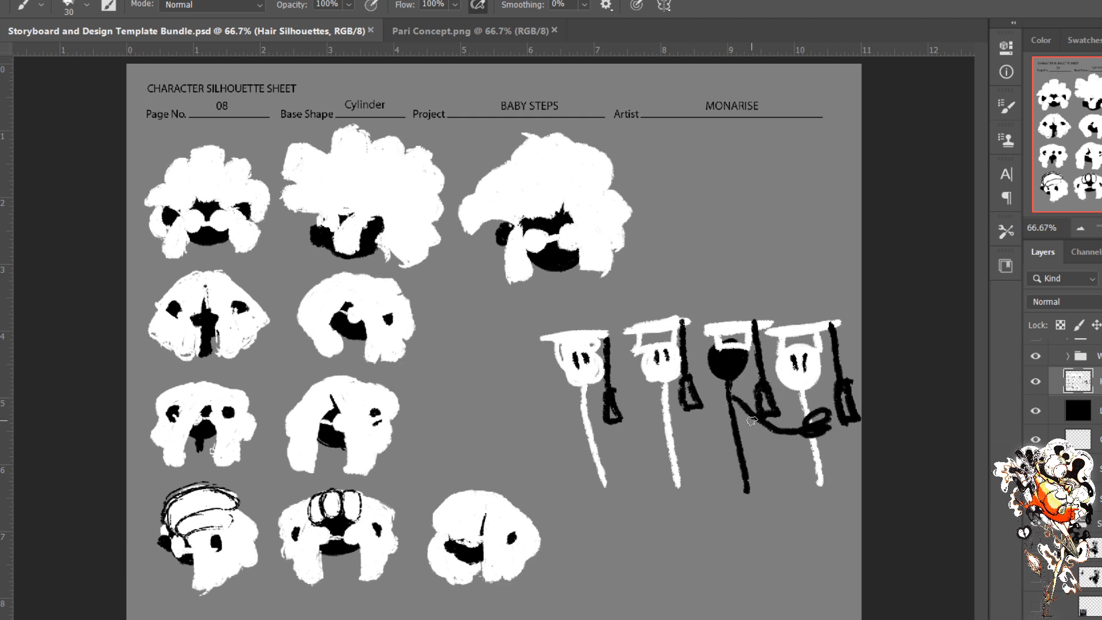
mouse_move(738, 409)
mouse_down()
mouse_move(660, 425)
mouse_move(674, 419)
mouse_up()
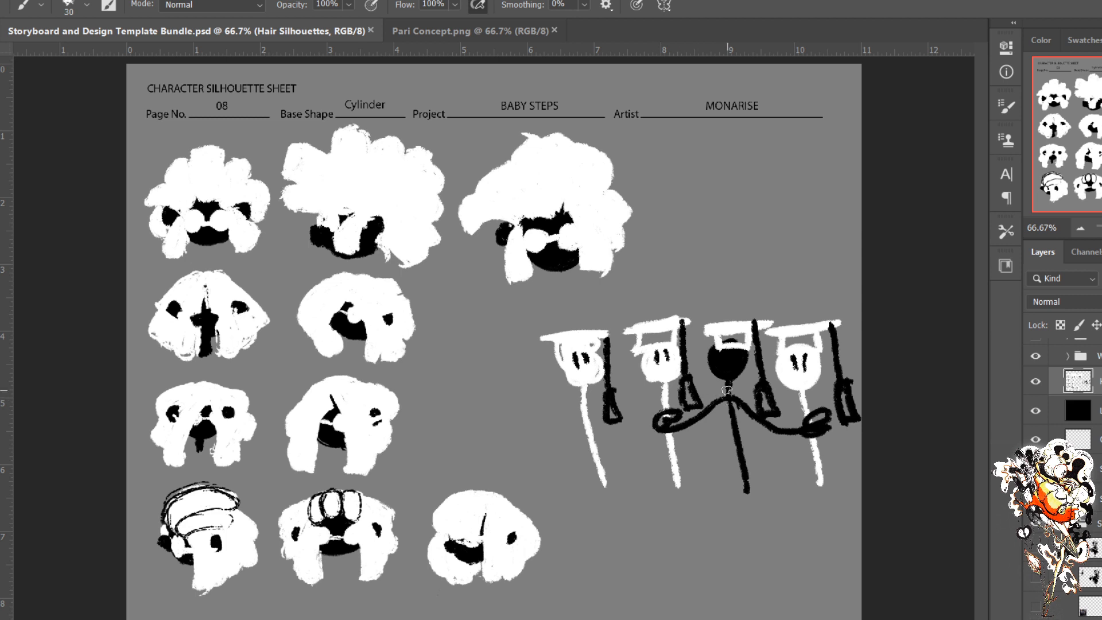
mouse_move(726, 389)
mouse_down()
mouse_move(589, 417)
mouse_move(590, 431)
mouse_up()
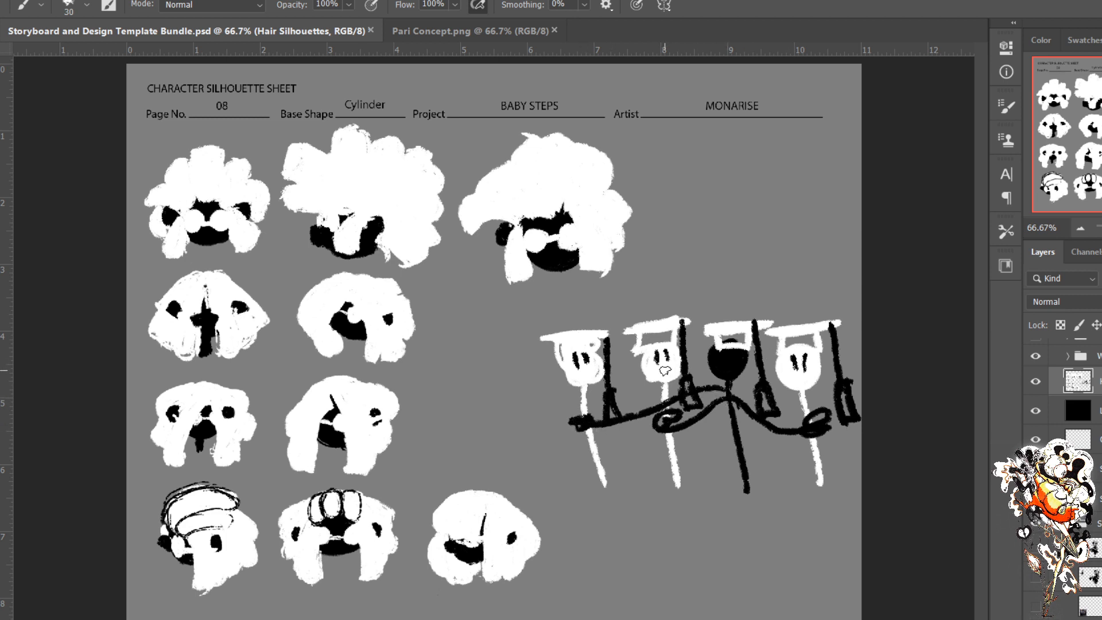
Step: Paint black frowns on the three white figures and a white face on the black figure's head
drag(669, 380, 569, 381)
drag(809, 377, 792, 383)
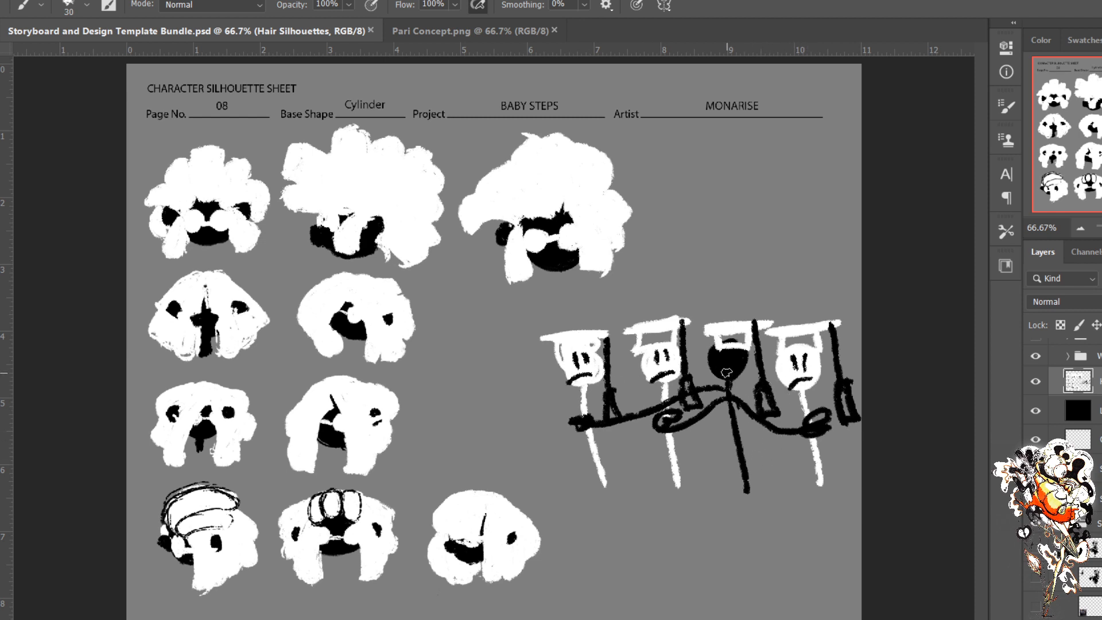
mouse_move(738, 366)
mouse_down()
mouse_move(736, 376)
mouse_move(732, 359)
mouse_up()
Step: Draw a network of white dots joined by lines below the graduating figures, and switch to the eraser
mouse_move(691, 557)
mouse_down()
mouse_move(683, 567)
mouse_move(766, 585)
mouse_up()
mouse_move(686, 573)
mouse_down()
mouse_move(636, 616)
mouse_move(757, 593)
mouse_move(641, 608)
mouse_up()
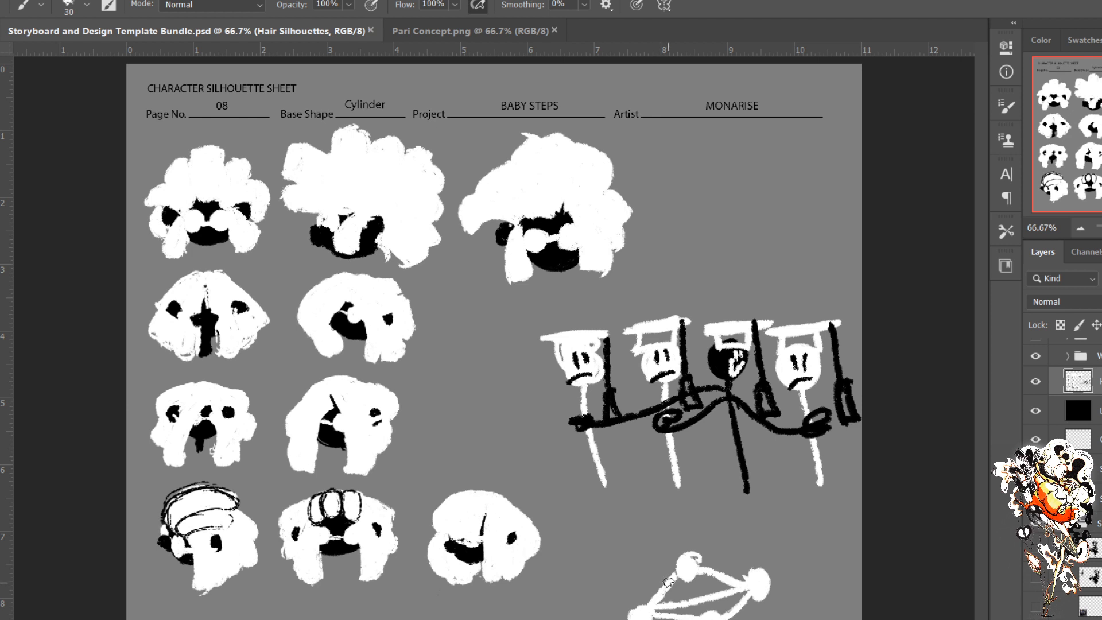
key(e)
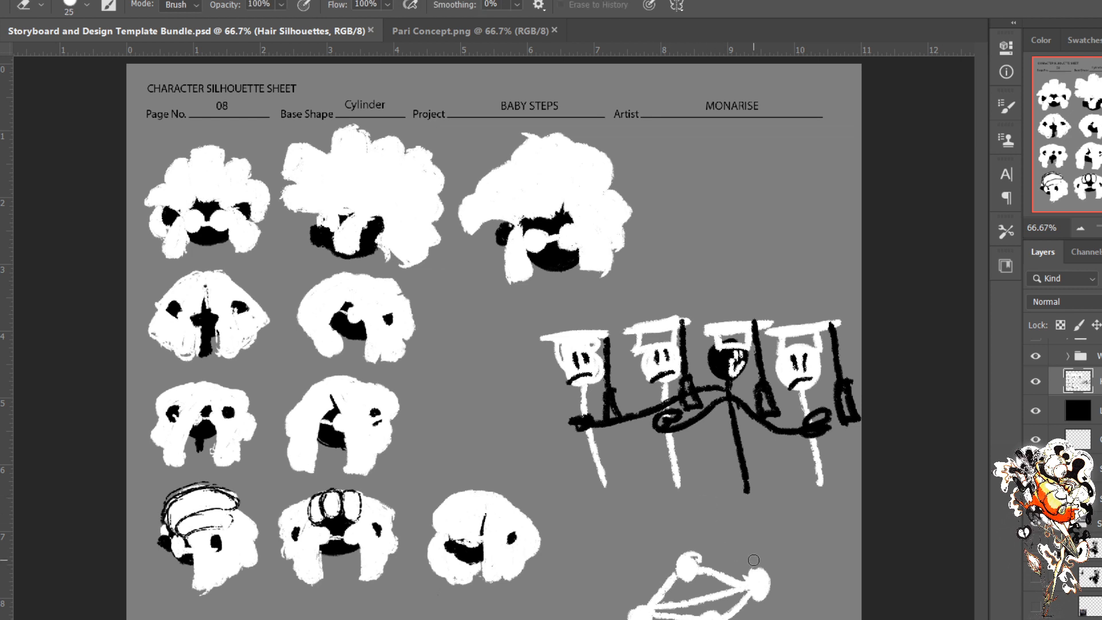
Step: Erase the white dot-and-line network below the graduating figures with a size 80 eraser, and enlarge the eraser to 125
key(bracketright)
key(bracketright)
key(bracketright)
key(bracketright)
key(bracketright)
key(bracketright)
mouse_move(765, 566)
mouse_down()
mouse_move(738, 605)
mouse_move(787, 575)
mouse_move(667, 617)
mouse_move(698, 577)
mouse_up()
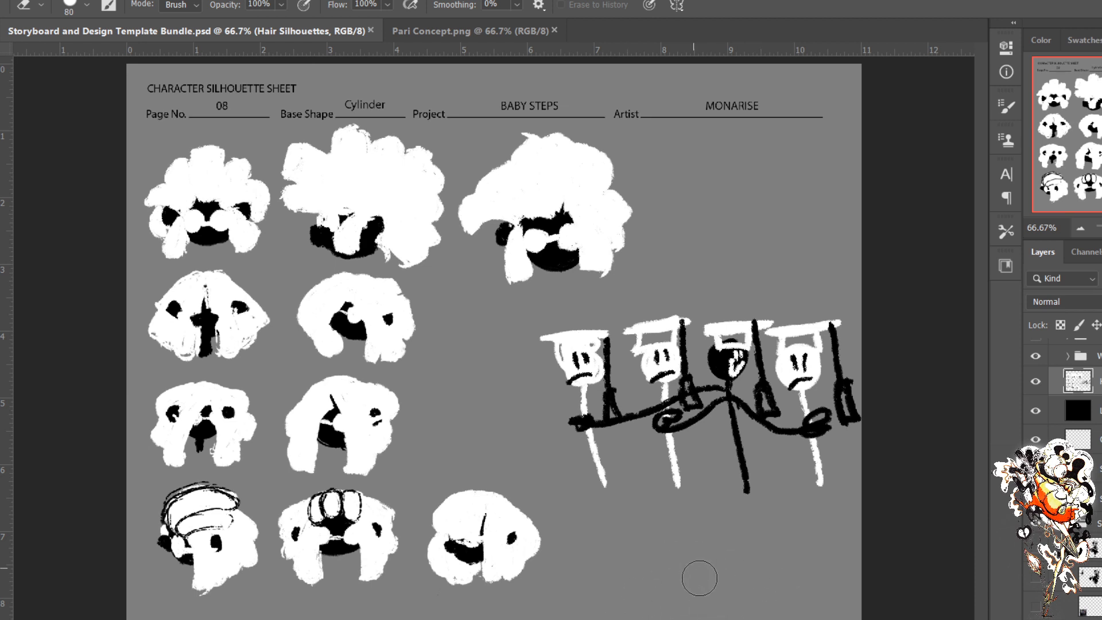
key(bracketright)
key(bracketright)
key(bracketright)
Step: Paint a white circled 1 between two hooked marks above the graduating figures, topped by an upward arrow and the letters ENCN
key(b)
mouse_move(767, 250)
mouse_down()
mouse_move(705, 263)
mouse_move(726, 256)
mouse_move(693, 272)
mouse_move(698, 295)
mouse_move(710, 285)
mouse_move(685, 289)
mouse_up()
mouse_move(806, 239)
mouse_down()
mouse_move(835, 274)
mouse_move(828, 295)
mouse_move(844, 270)
mouse_up()
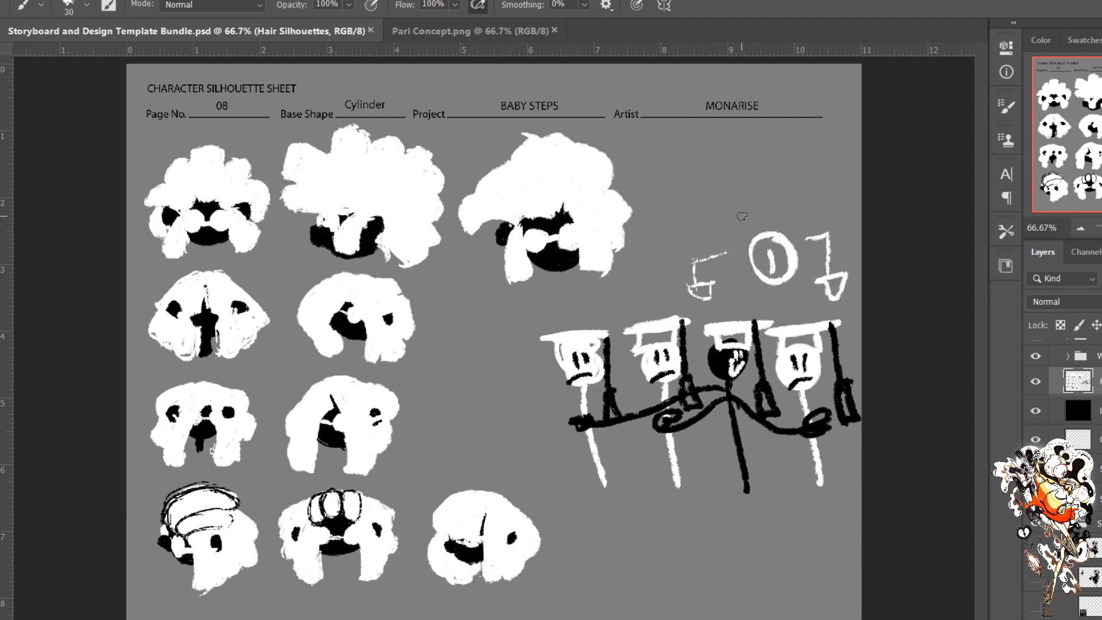
mouse_move(747, 224)
mouse_down()
mouse_move(752, 176)
mouse_move(732, 172)
mouse_move(792, 181)
mouse_move(794, 163)
mouse_move(820, 175)
mouse_move(814, 152)
mouse_move(852, 144)
mouse_move(858, 102)
mouse_up()
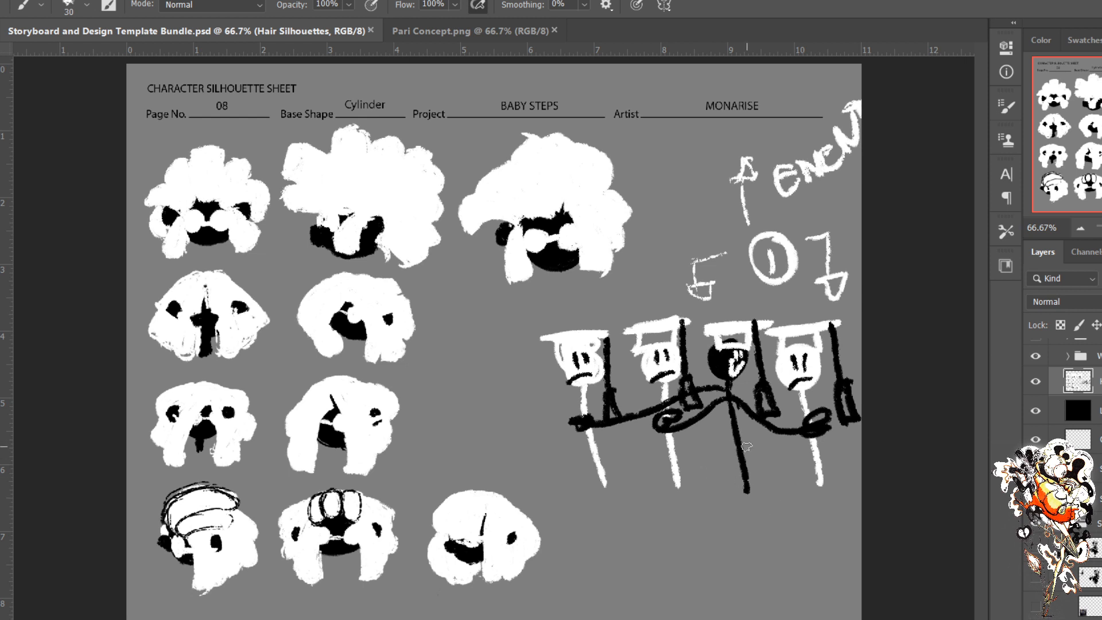
Step: Erase the arrow and lettering above the circled 1 and write NO! in white in their place
key(e)
mouse_move(848, 115)
mouse_down()
mouse_move(766, 186)
mouse_move(760, 163)
mouse_move(774, 187)
mouse_move(740, 201)
mouse_move(755, 172)
mouse_move(728, 177)
mouse_move(756, 173)
mouse_move(708, 179)
mouse_move(728, 182)
mouse_move(746, 147)
mouse_up()
key(b)
drag(780, 138, 805, 140)
click(819, 171)
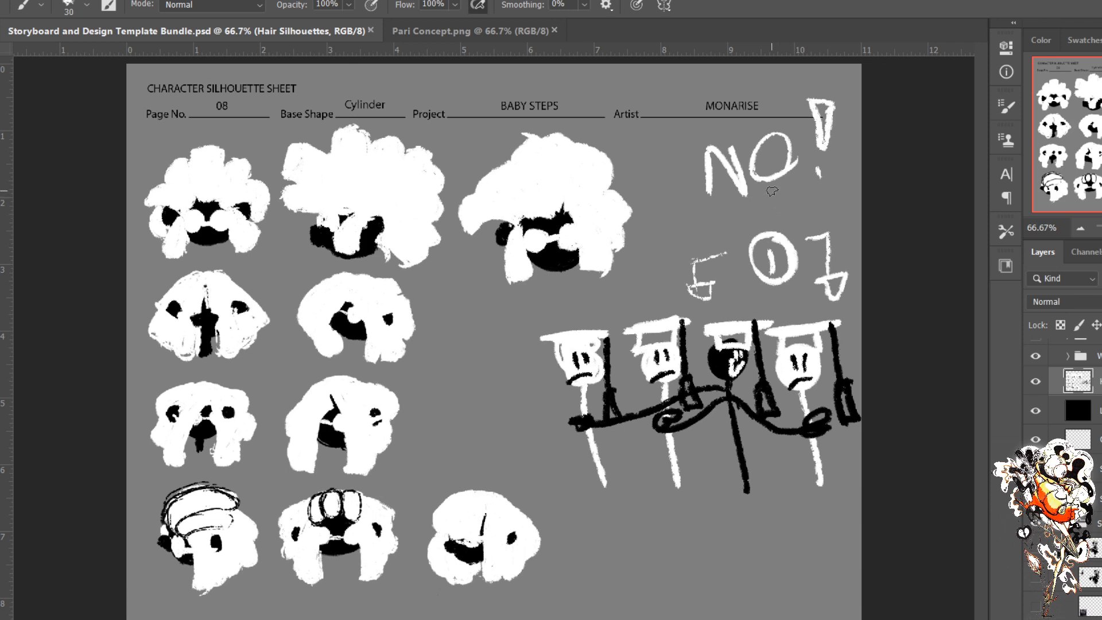
Step: Replace the NO! note above the circled 1 with the white handwritten word TAKE
key(e)
mouse_move(780, 159)
mouse_down()
mouse_move(819, 151)
mouse_move(793, 101)
mouse_move(790, 127)
mouse_move(737, 176)
mouse_move(748, 180)
mouse_move(727, 149)
mouse_move(703, 164)
mouse_move(728, 146)
mouse_move(756, 191)
mouse_move(701, 153)
mouse_move(715, 179)
mouse_move(756, 173)
mouse_up()
key(b)
drag(729, 163, 762, 172)
drag(775, 130, 810, 155)
drag(829, 118, 826, 162)
drag(803, 147, 830, 138)
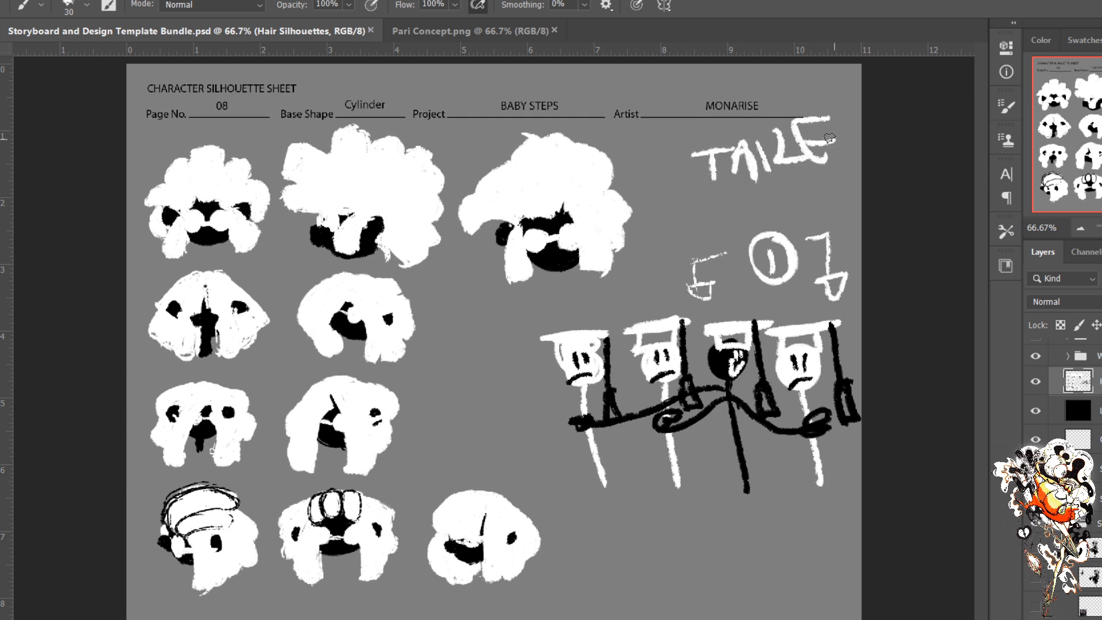
Step: Erase the word above the circled 1 and write white letters starting with KC beside the graduating figures
key(e)
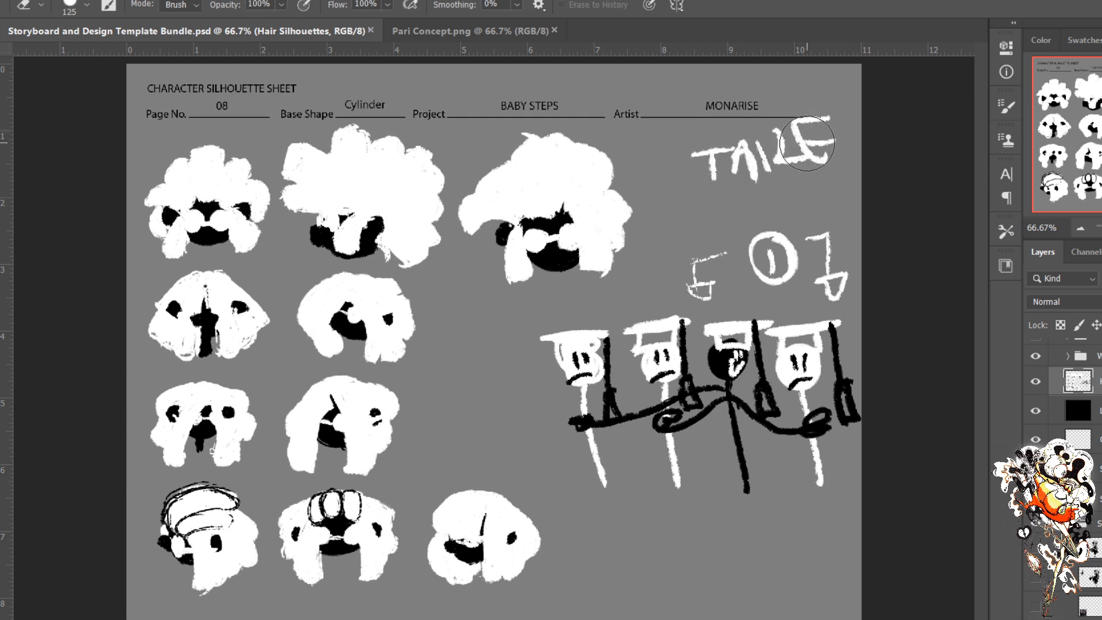
drag(827, 132, 754, 159)
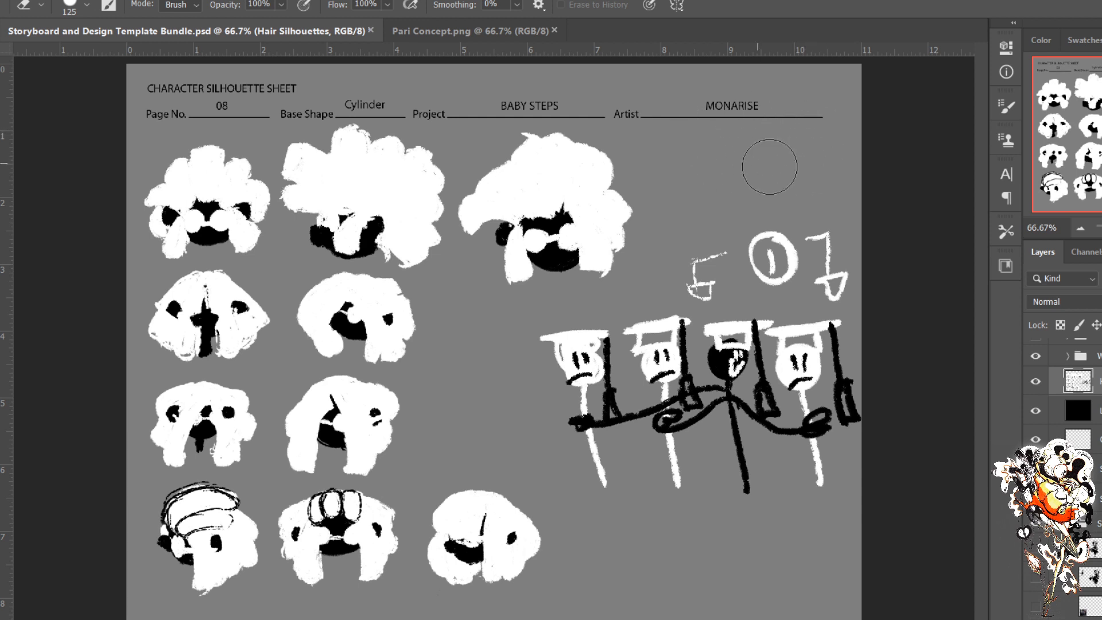
key(b)
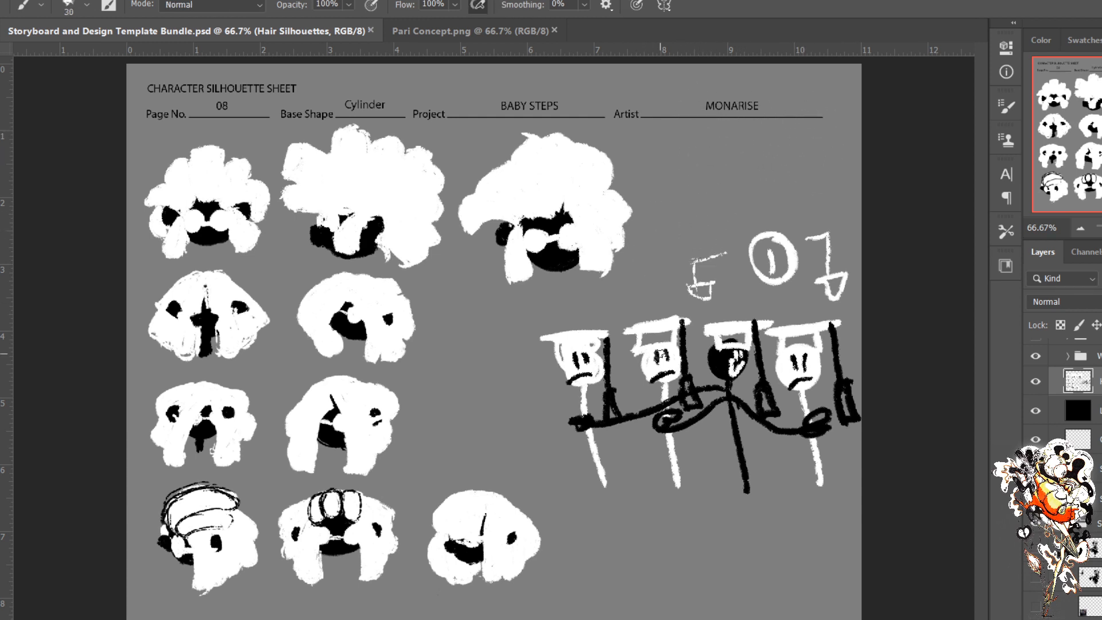
mouse_move(443, 362)
mouse_down()
mouse_move(434, 402)
mouse_move(500, 396)
mouse_up()
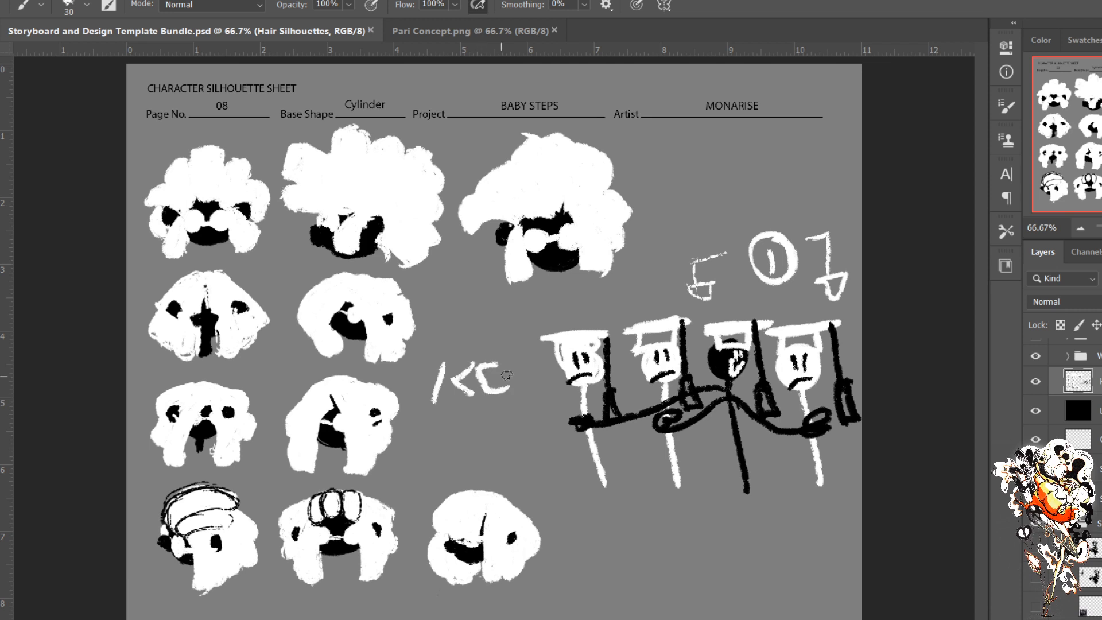
mouse_move(533, 361)
mouse_down()
mouse_move(527, 376)
mouse_move(537, 374)
mouse_up()
Step: Erase the white letters, all the graduating figures and the marks above them, and return to the brush
mouse_move(542, 366)
mouse_down()
mouse_move(546, 385)
mouse_move(455, 386)
mouse_move(475, 364)
mouse_move(678, 344)
mouse_move(625, 428)
mouse_move(603, 425)
mouse_move(636, 468)
mouse_move(701, 332)
mouse_move(684, 438)
mouse_move(794, 420)
mouse_move(777, 264)
mouse_move(841, 256)
mouse_up()
key(e)
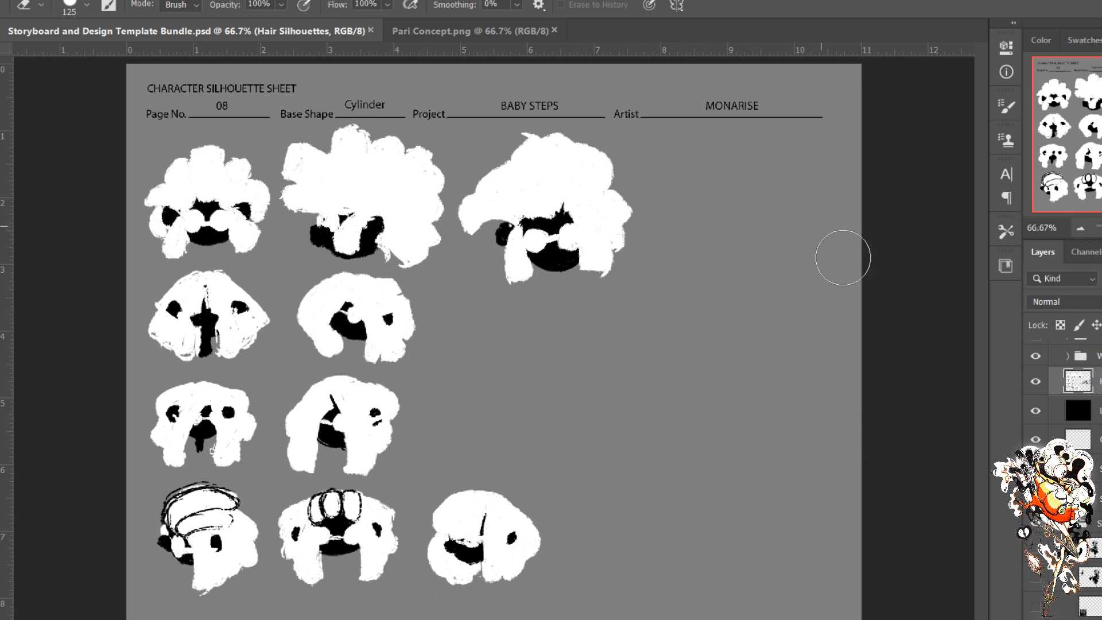
key(b)
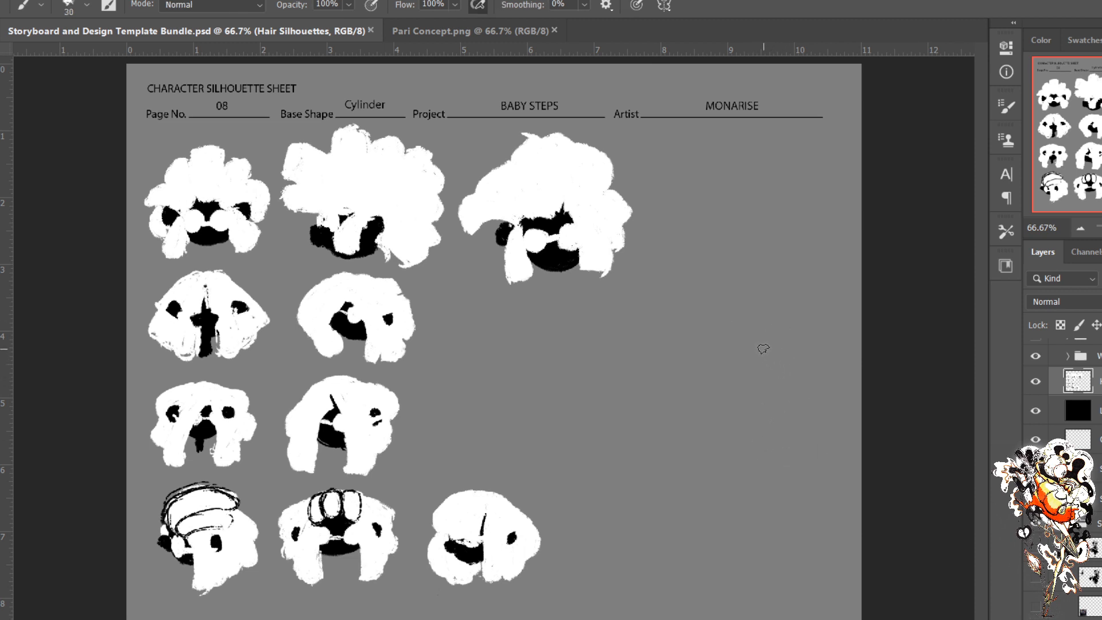
Step: Paint a black figure with a filled round head and thick body line, adding white slanted eyes and an L-shaped pipe at its mouth
drag(778, 356, 721, 371)
mouse_move(770, 332)
mouse_down()
mouse_move(751, 376)
mouse_move(775, 364)
mouse_move(727, 378)
mouse_move(758, 372)
mouse_move(731, 362)
mouse_move(739, 356)
mouse_move(753, 503)
mouse_up()
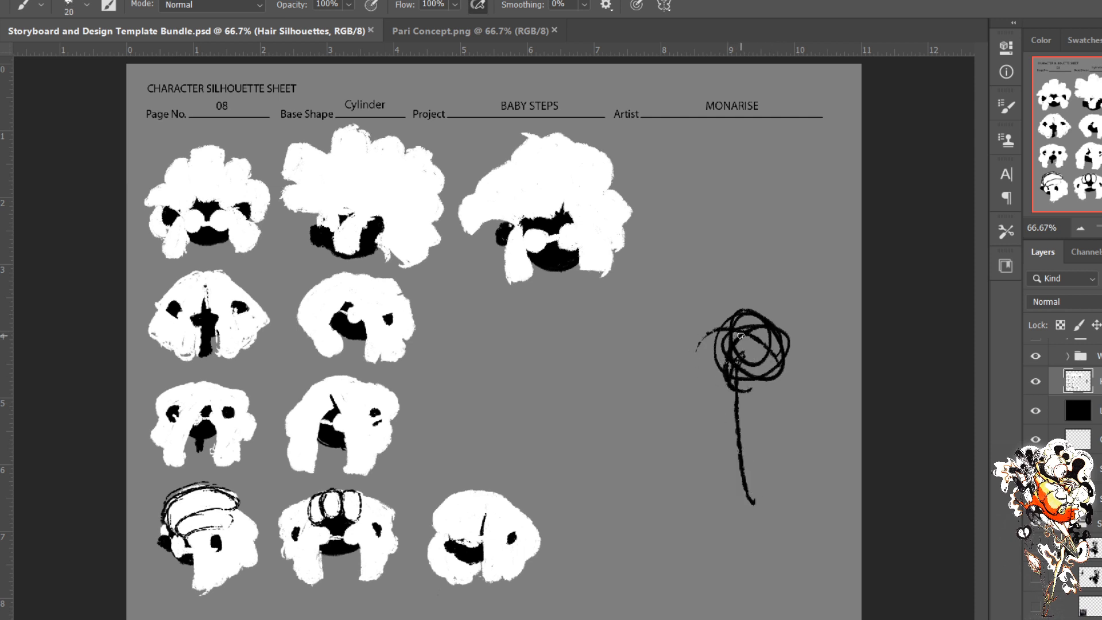
mouse_move(757, 350)
mouse_down()
mouse_move(734, 330)
mouse_move(738, 364)
mouse_move(754, 361)
mouse_move(762, 339)
mouse_move(753, 331)
mouse_move(734, 358)
mouse_move(767, 362)
mouse_move(743, 320)
mouse_move(709, 340)
mouse_move(744, 374)
mouse_move(779, 350)
mouse_move(712, 323)
mouse_move(713, 361)
mouse_move(738, 382)
mouse_move(748, 431)
mouse_up()
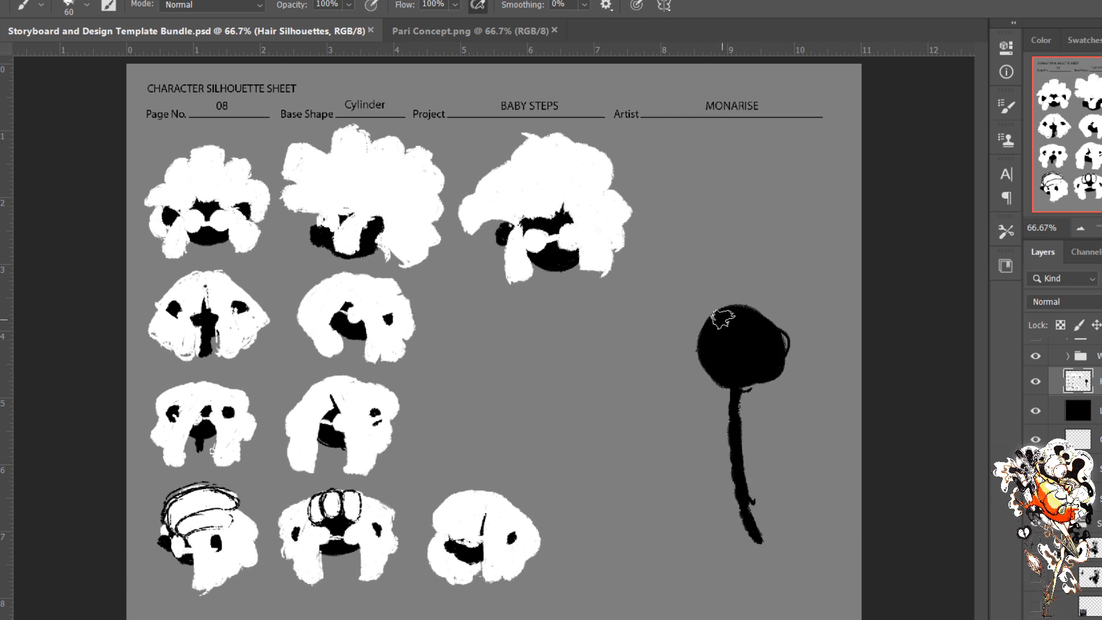
mouse_move(714, 346)
mouse_down()
mouse_move(687, 348)
mouse_move(726, 343)
mouse_move(672, 353)
mouse_move(676, 245)
mouse_move(675, 339)
mouse_up()
mouse_move(756, 321)
mouse_down()
mouse_move(740, 337)
mouse_move(728, 327)
mouse_up()
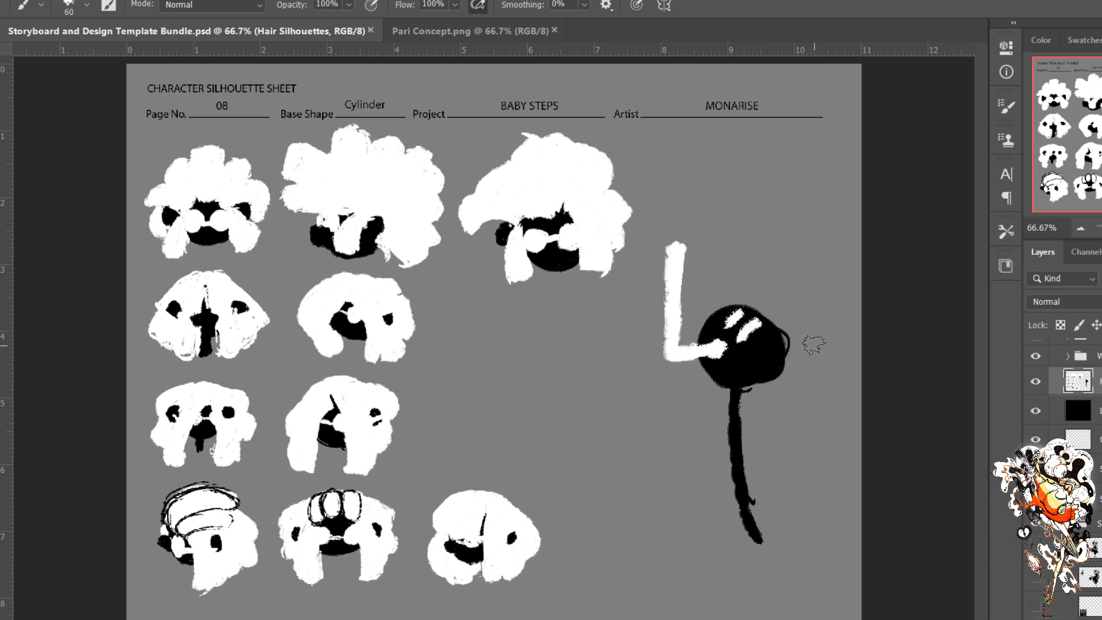
Step: Paint four loose white blobs scattered around the black figure
mouse_move(806, 430)
mouse_down()
mouse_move(743, 433)
mouse_move(772, 453)
mouse_move(798, 429)
mouse_move(780, 441)
mouse_move(753, 434)
mouse_up()
drag(645, 386, 600, 425)
mouse_move(786, 244)
mouse_down()
mouse_move(746, 255)
mouse_move(789, 246)
mouse_move(756, 252)
mouse_move(789, 246)
mouse_move(795, 212)
mouse_move(804, 219)
mouse_move(788, 230)
mouse_up()
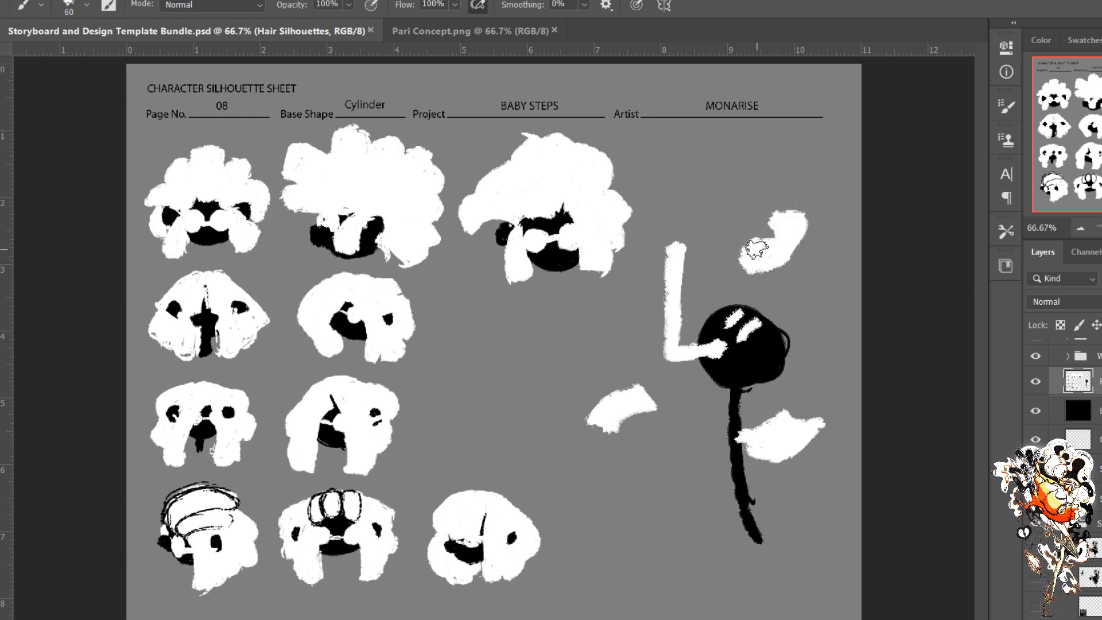
mouse_move(679, 567)
mouse_down()
mouse_move(714, 542)
mouse_move(677, 551)
mouse_move(706, 559)
mouse_move(661, 554)
mouse_move(637, 568)
mouse_move(631, 543)
mouse_move(643, 552)
mouse_move(631, 566)
mouse_up()
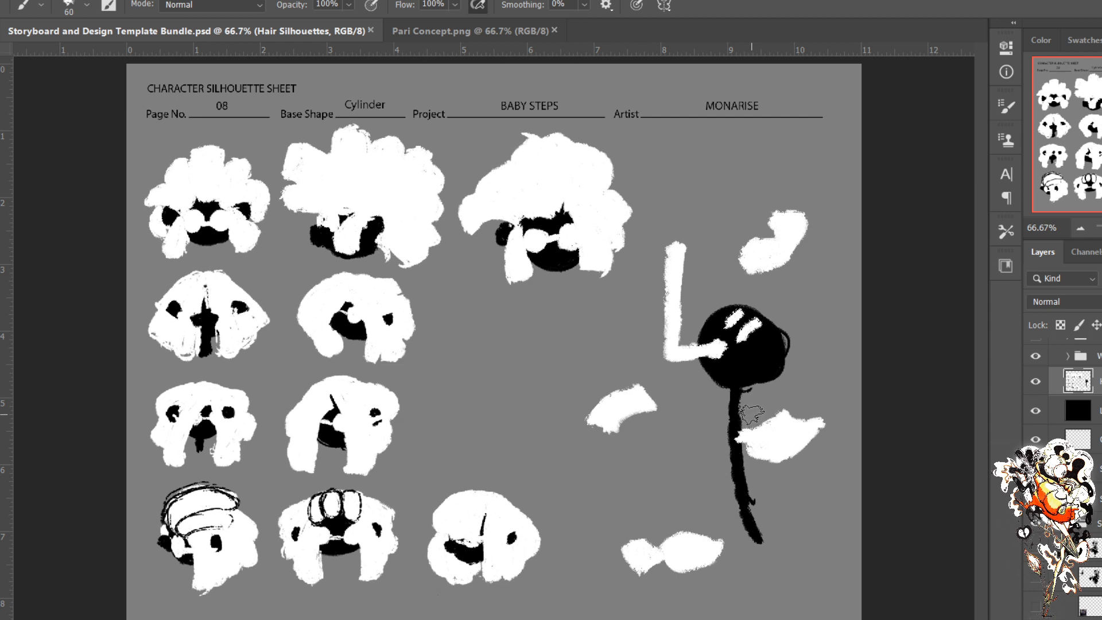
Step: Paint several long curved black limbs spreading from the figure's neck and body to both sides, like tentacles
mouse_move(729, 395)
mouse_down()
mouse_move(674, 456)
mouse_move(649, 522)
mouse_up()
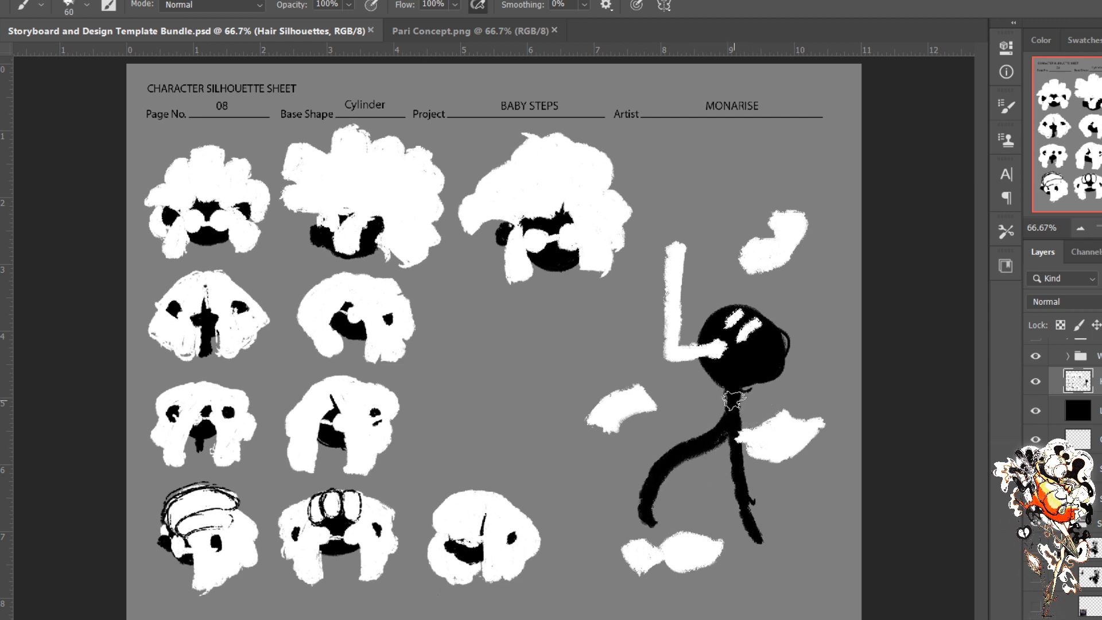
drag(733, 404, 784, 568)
drag(728, 402, 686, 519)
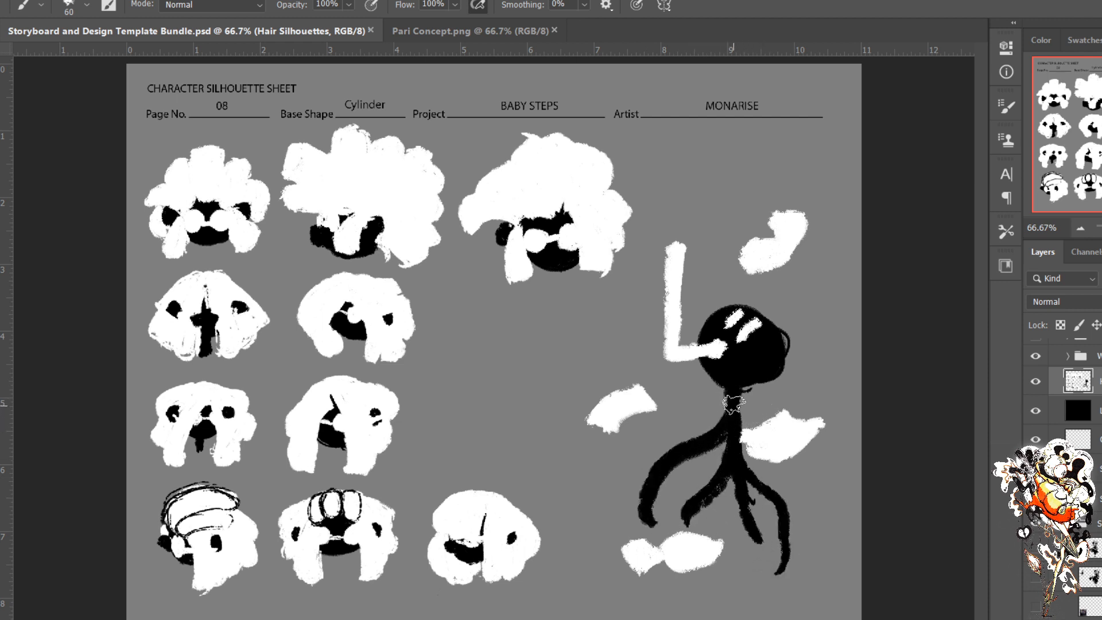
drag(740, 413, 855, 438)
drag(736, 449, 864, 506)
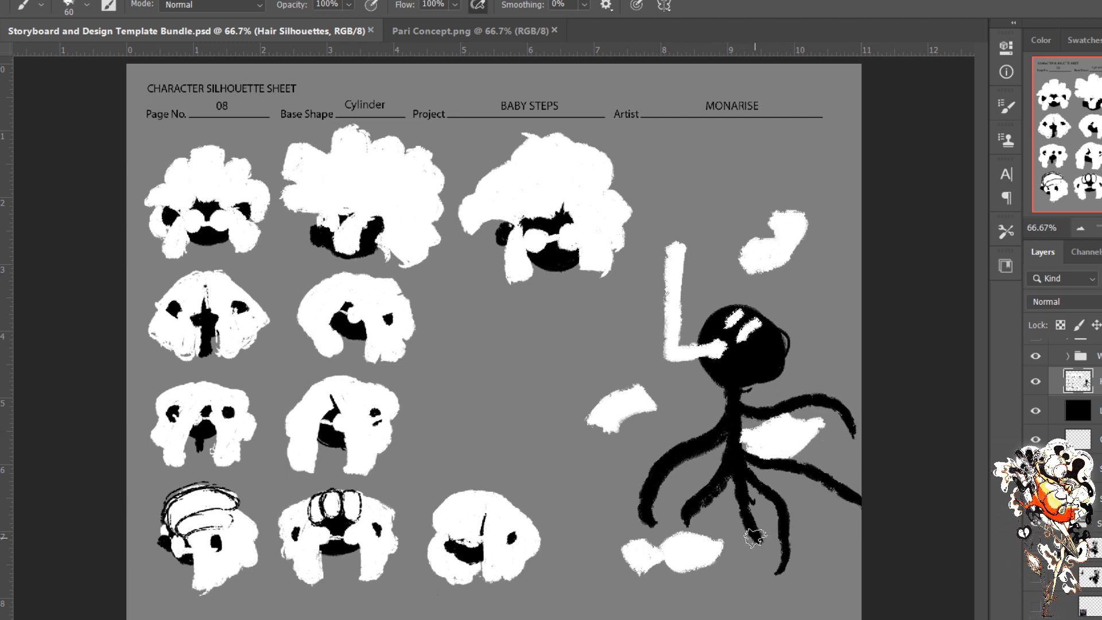
mouse_move(727, 399)
mouse_down()
mouse_move(614, 474)
mouse_move(601, 509)
mouse_up()
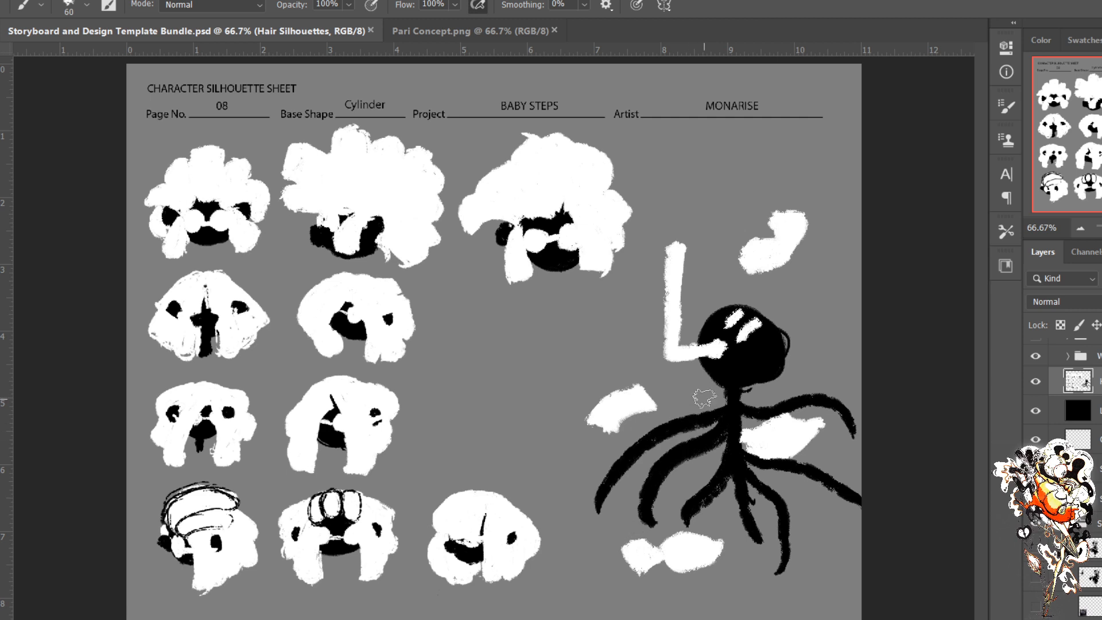
drag(727, 400, 584, 494)
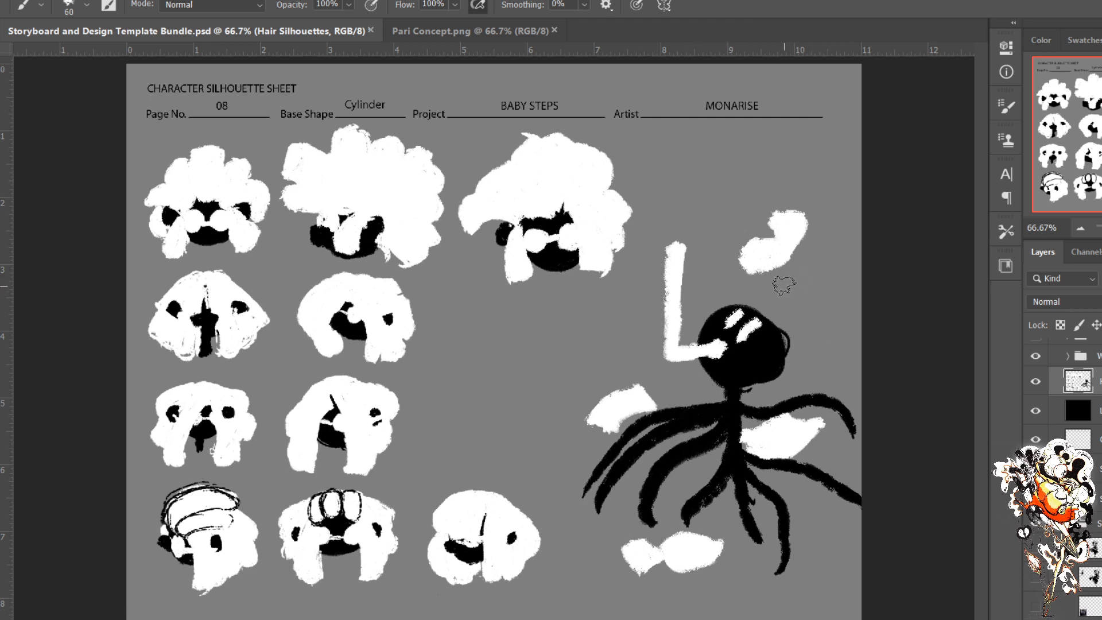
Step: Paint a black arrow pointing at the figure's head with a curved black blob above it, and a white crescent under the pipe
drag(827, 296, 793, 314)
drag(784, 289, 809, 313)
drag(816, 257, 854, 271)
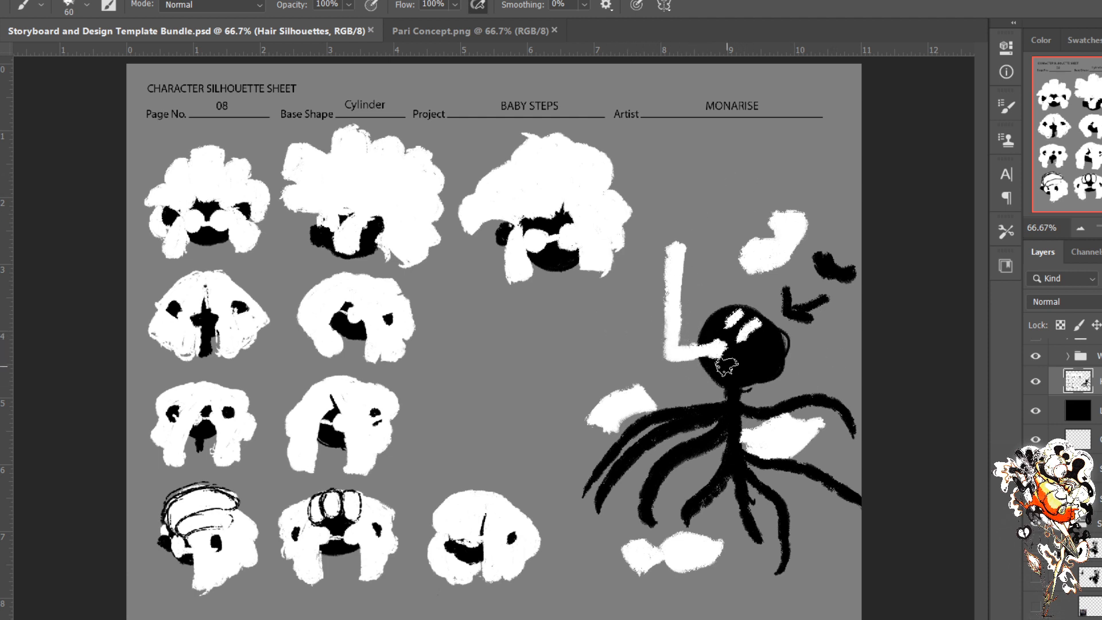
mouse_move(725, 363)
mouse_down()
mouse_move(674, 373)
mouse_move(735, 371)
mouse_move(660, 374)
mouse_move(654, 365)
mouse_move(717, 367)
mouse_move(699, 366)
mouse_up()
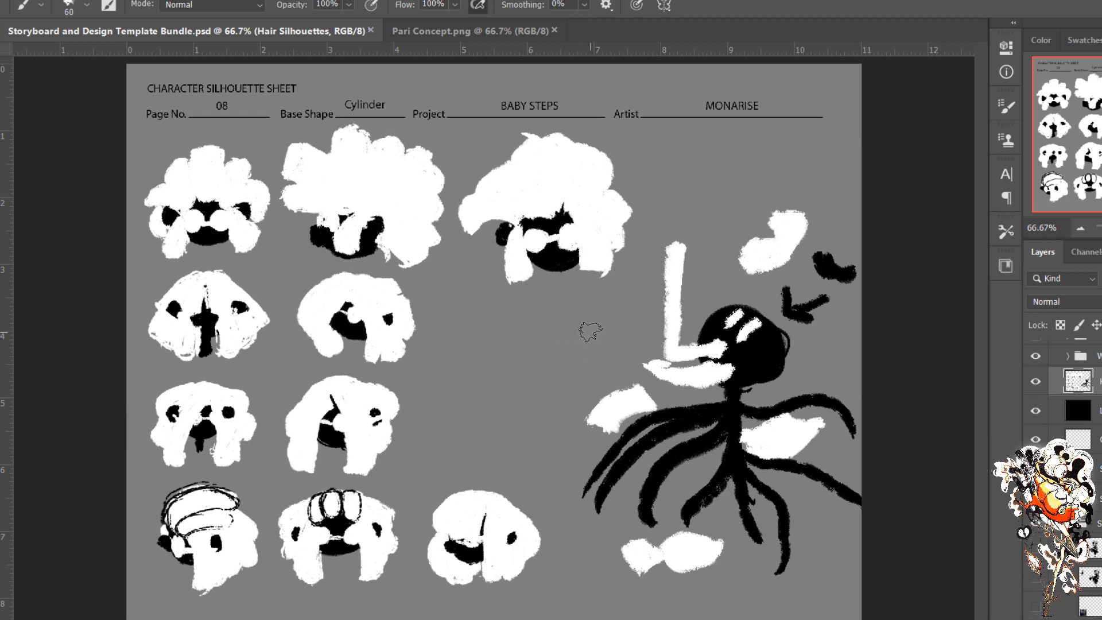
Step: Paint a slanted black block with horizontal slats, a thick shaded side and a small peaked top beside the tentacled figure
mouse_move(597, 342)
mouse_down()
mouse_move(540, 345)
mouse_move(516, 372)
mouse_up()
drag(577, 387, 506, 389)
mouse_move(607, 331)
mouse_down()
mouse_move(541, 338)
mouse_move(504, 392)
mouse_move(566, 397)
mouse_up()
mouse_move(578, 353)
mouse_down()
mouse_move(560, 440)
mouse_move(580, 361)
mouse_move(601, 357)
mouse_move(571, 430)
mouse_move(560, 439)
mouse_move(498, 443)
mouse_up()
drag(504, 387, 505, 436)
mouse_move(558, 401)
mouse_down()
mouse_move(492, 431)
mouse_move(493, 443)
mouse_up()
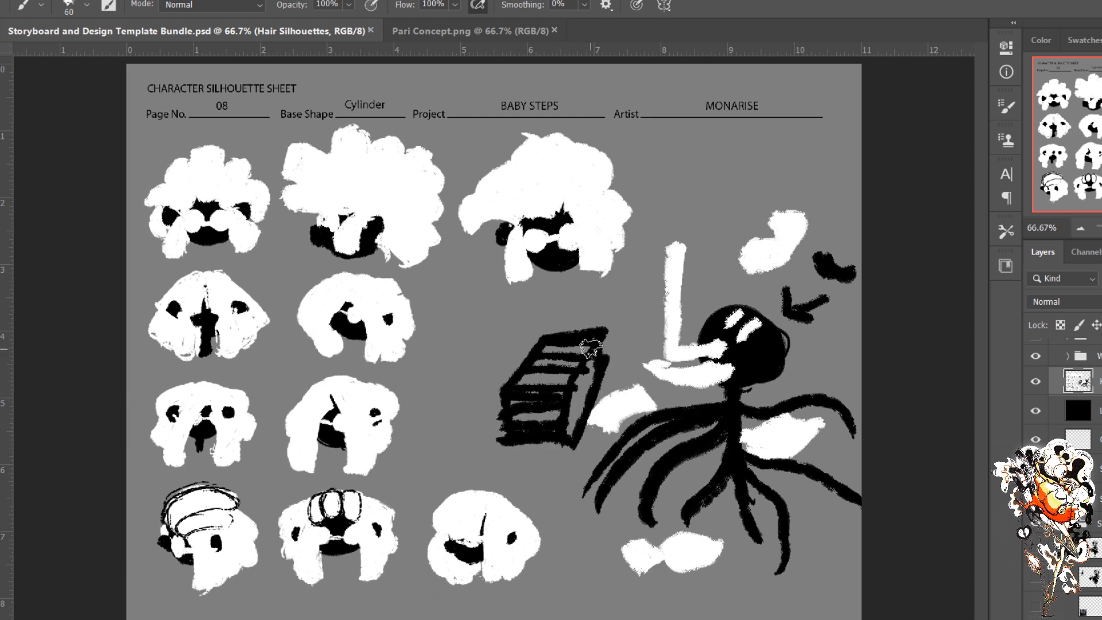
drag(602, 340, 571, 412)
drag(594, 362, 559, 436)
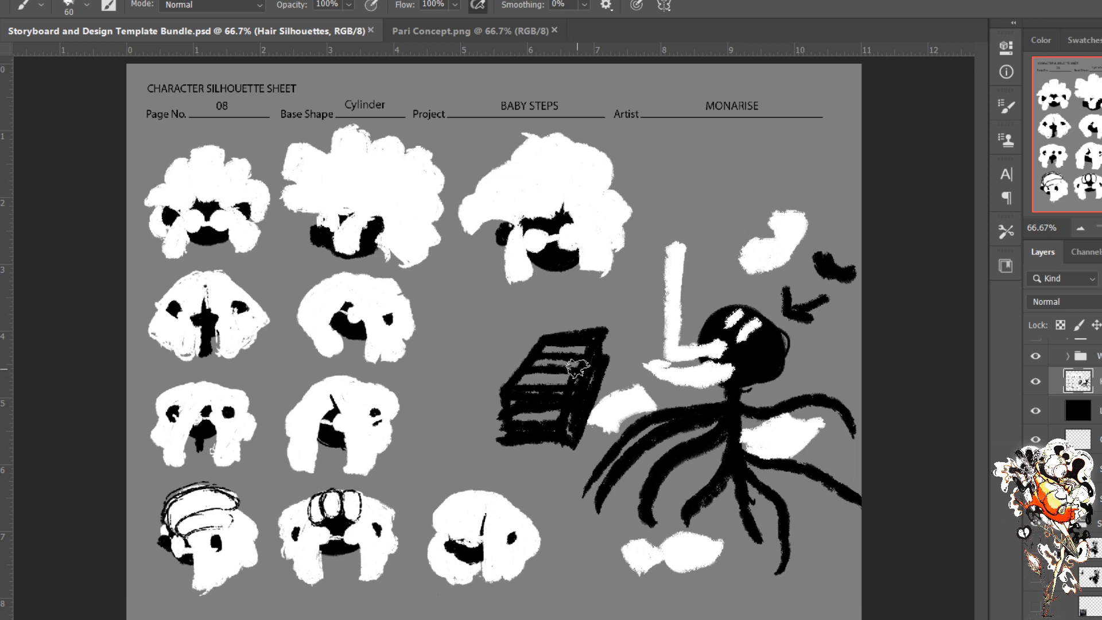
mouse_move(576, 317)
mouse_down()
mouse_move(548, 330)
mouse_move(579, 310)
mouse_move(594, 324)
mouse_move(594, 304)
mouse_move(560, 327)
mouse_up()
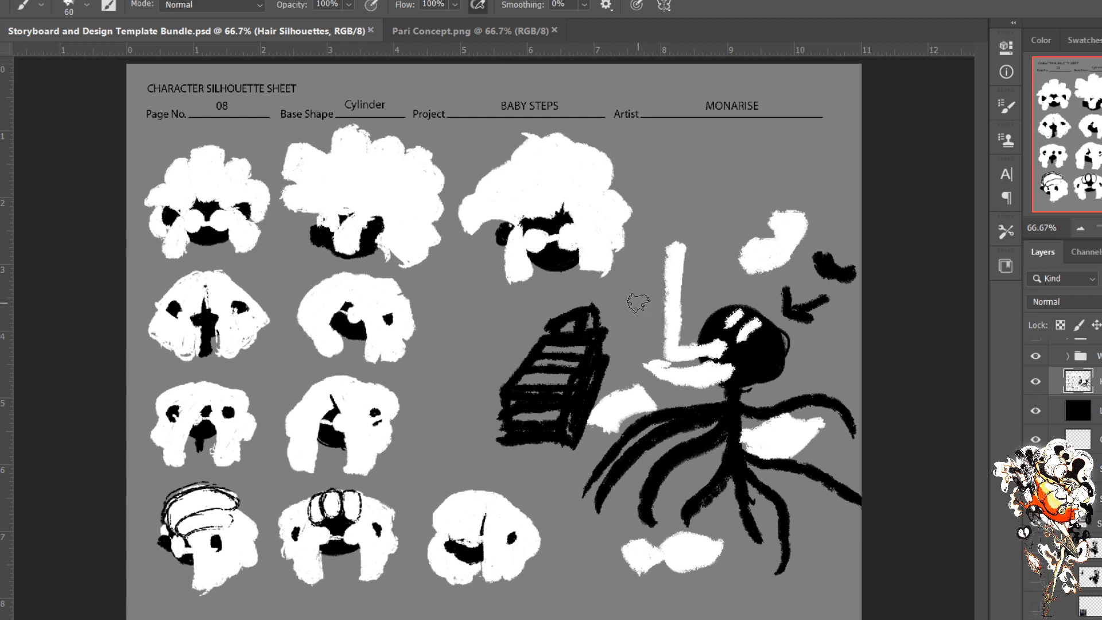
Step: Erase the slatted black block, the black arrow and the curved black blob around the tentacled figure
key(e)
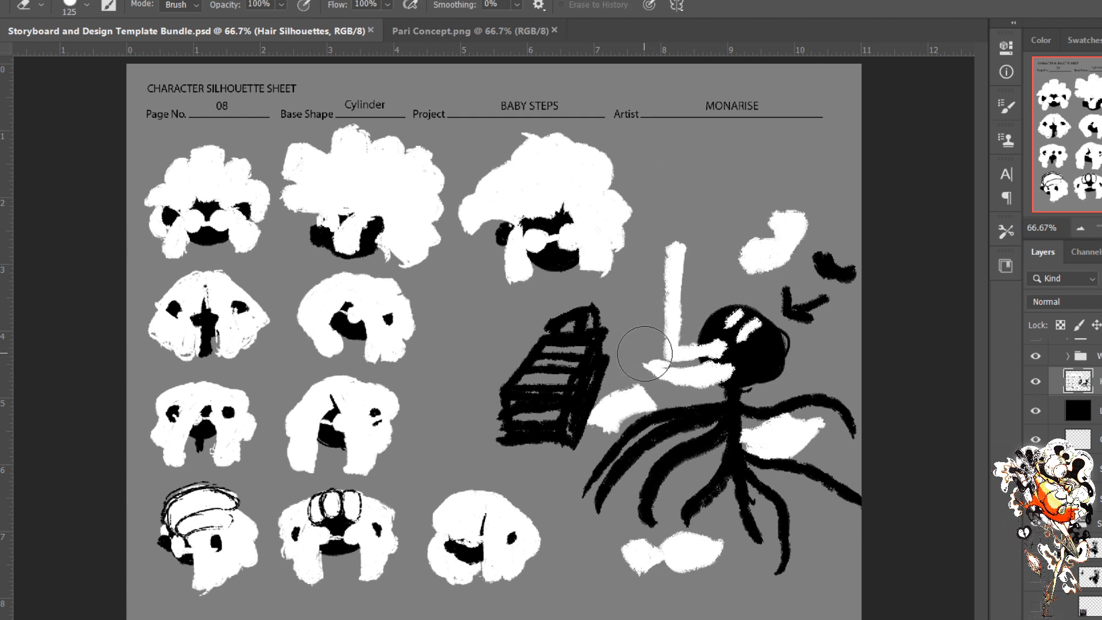
mouse_move(644, 353)
mouse_down()
mouse_move(556, 412)
mouse_move(594, 348)
mouse_move(574, 392)
mouse_move(580, 340)
mouse_up()
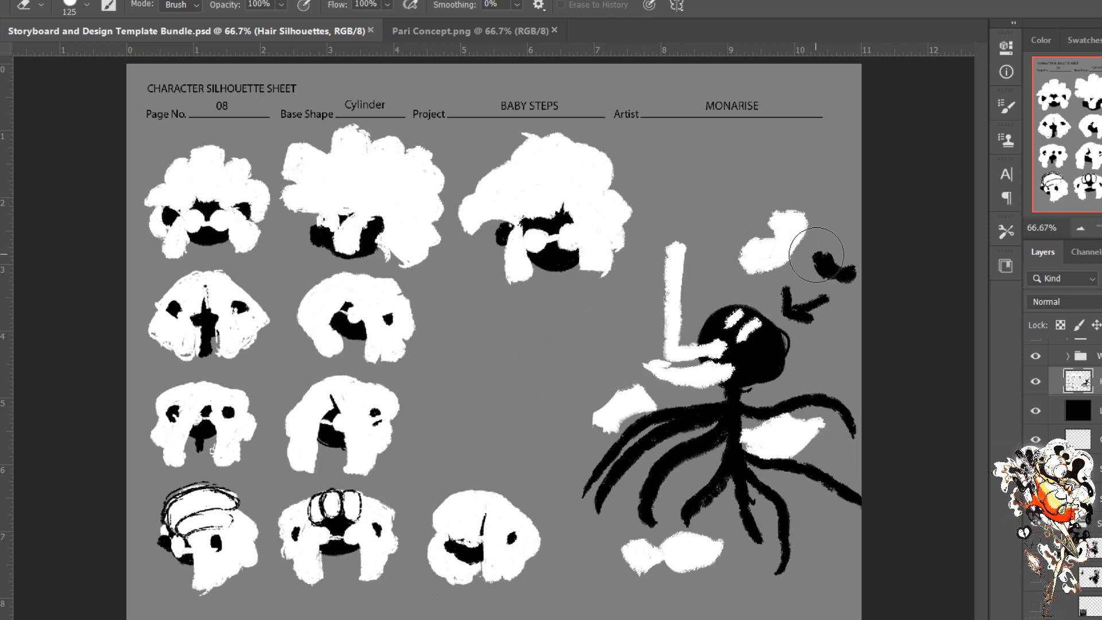
mouse_move(824, 246)
mouse_down()
mouse_move(844, 287)
mouse_move(792, 300)
mouse_move(819, 320)
mouse_move(814, 339)
mouse_move(798, 343)
mouse_up()
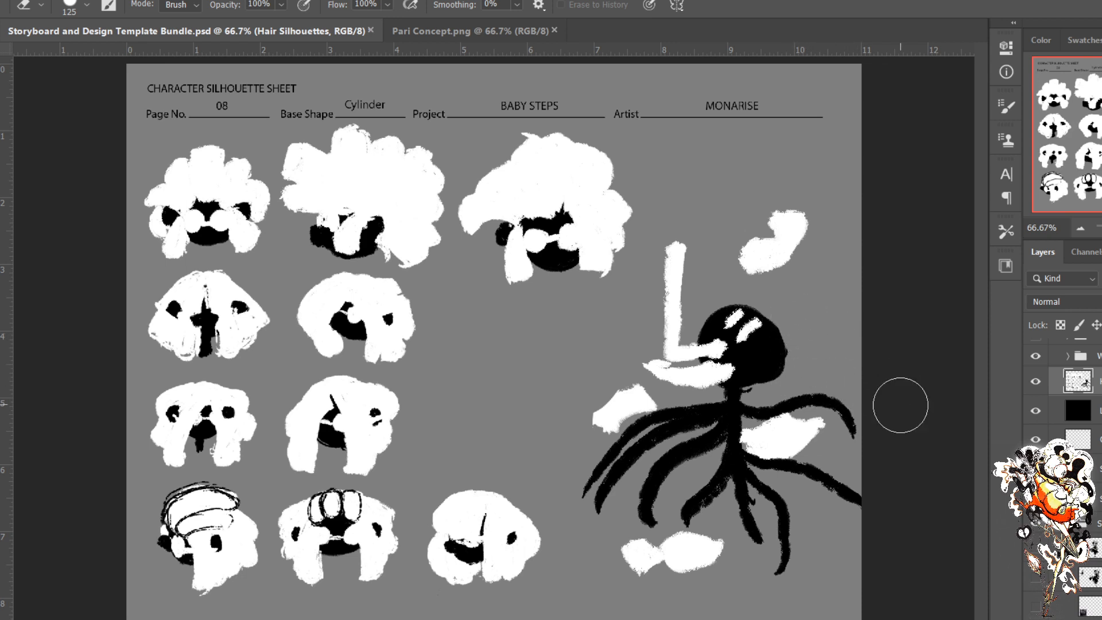
Step: Reduce the eraser size, switch to the brush and paint a round white dot on each side of the black figure's head
key(bracketleft)
key(bracketleft)
key(bracketleft)
key(bracketleft)
key(b)
drag(795, 310, 797, 305)
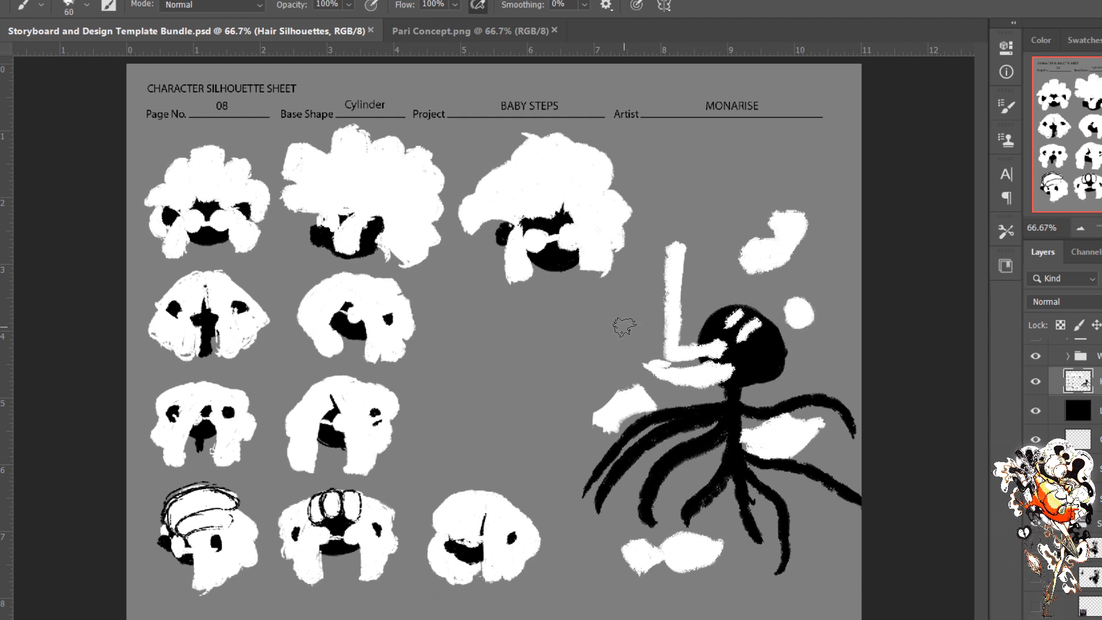
drag(625, 327, 627, 333)
Step: Paint a scattered white smoke cloud with small black spots above the pipe, and blacken the pipe's upper end
mouse_move(688, 217)
mouse_down()
mouse_move(699, 187)
mouse_move(735, 201)
mouse_move(765, 177)
mouse_move(764, 144)
mouse_move(730, 144)
mouse_move(703, 177)
mouse_move(720, 163)
mouse_move(720, 198)
mouse_move(761, 196)
mouse_move(739, 177)
mouse_move(754, 153)
mouse_move(741, 166)
mouse_move(766, 166)
mouse_move(781, 189)
mouse_move(734, 226)
mouse_move(773, 193)
mouse_move(780, 160)
mouse_move(806, 147)
mouse_up()
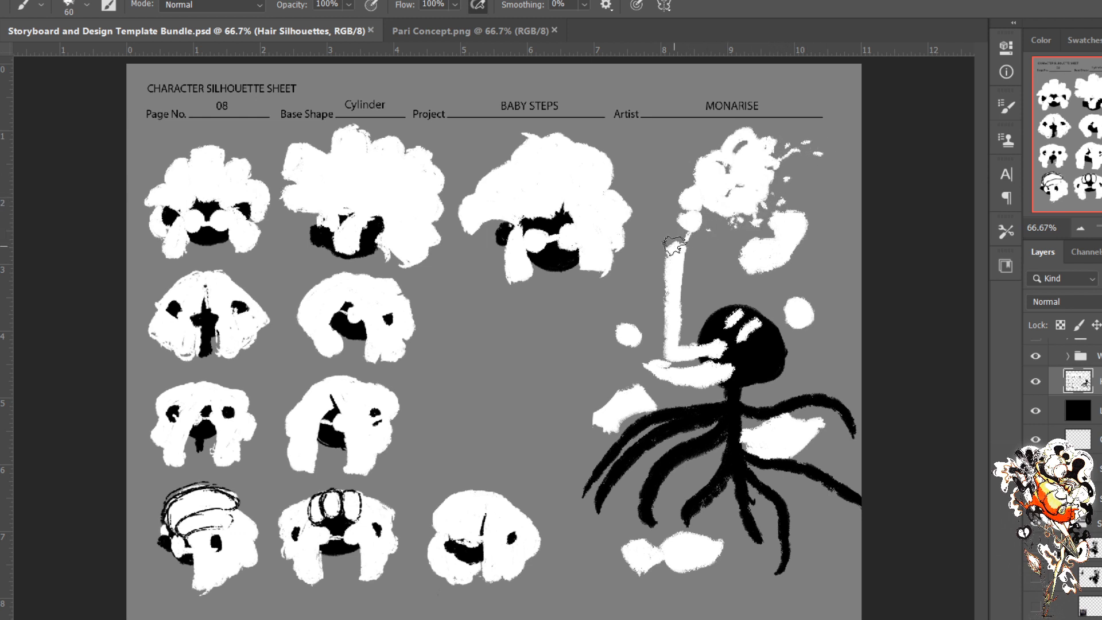
mouse_move(680, 174)
mouse_down()
mouse_move(730, 137)
mouse_move(744, 198)
mouse_move(712, 184)
mouse_move(744, 170)
mouse_move(710, 166)
mouse_move(730, 200)
mouse_up()
key(x)
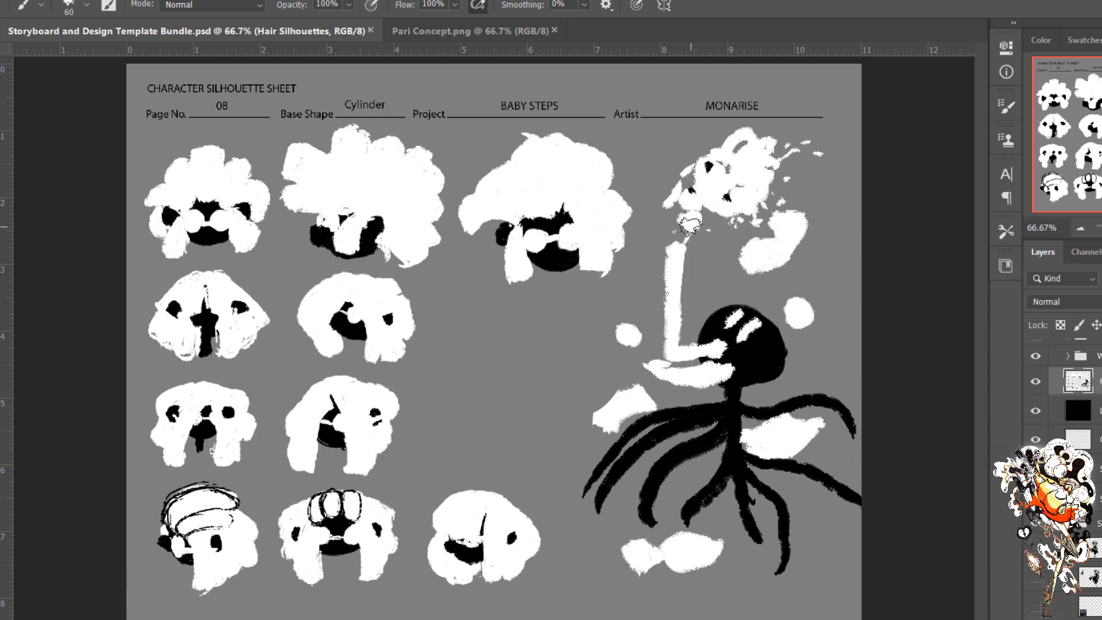
drag(685, 242, 666, 245)
Step: Try a curved black horn on the figure's head and undo it
drag(753, 321, 778, 284)
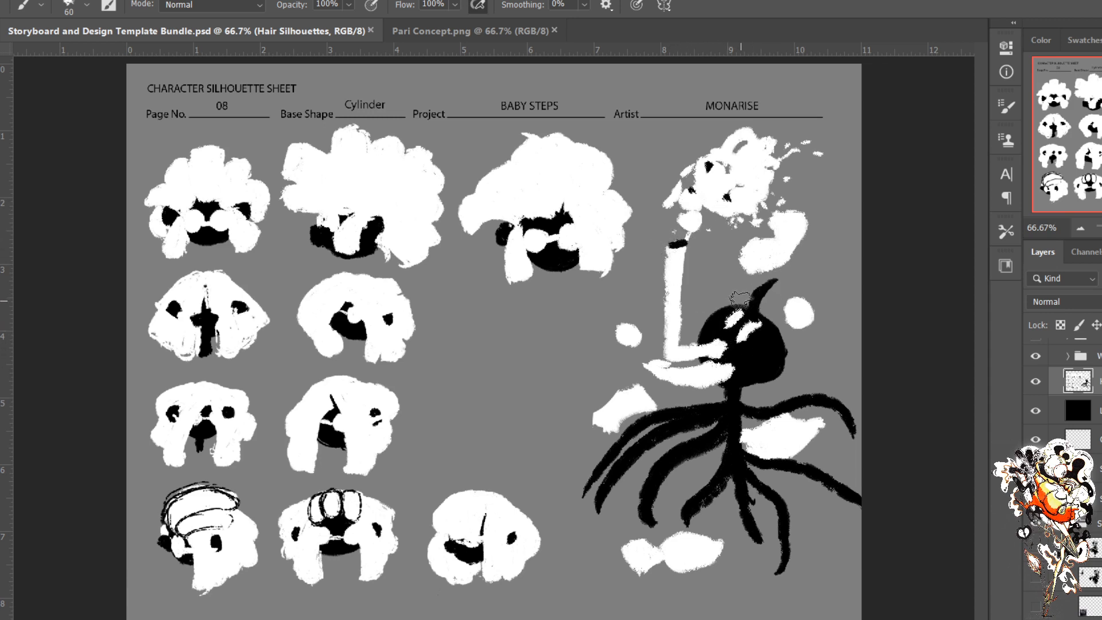
key(ctrl+z)
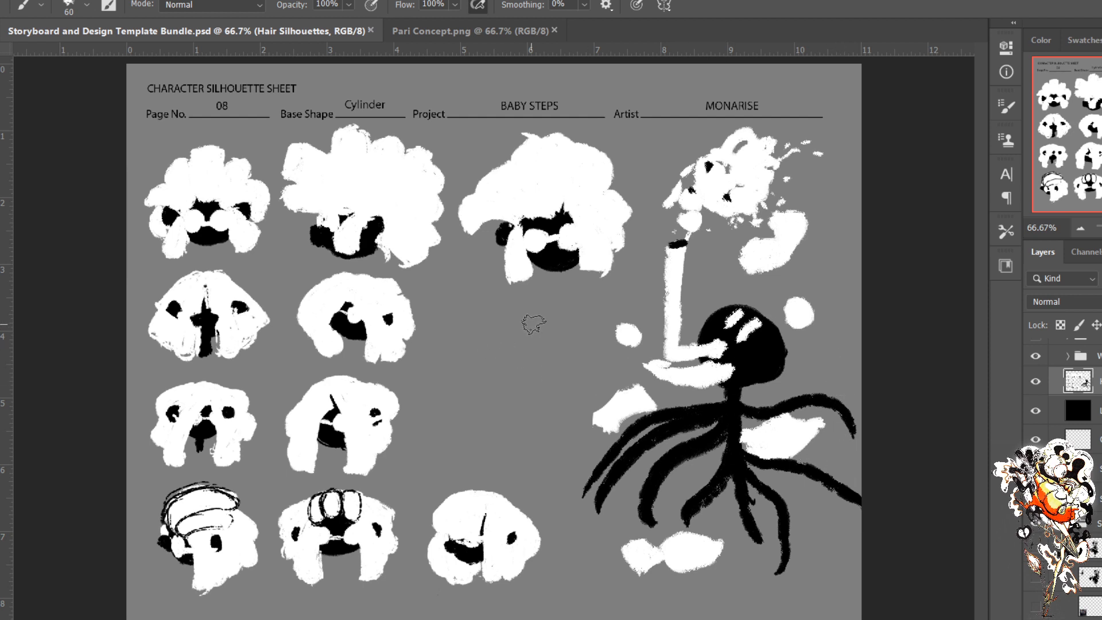
mouse_move(508, 351)
mouse_down()
mouse_move(575, 370)
mouse_move(491, 389)
mouse_up()
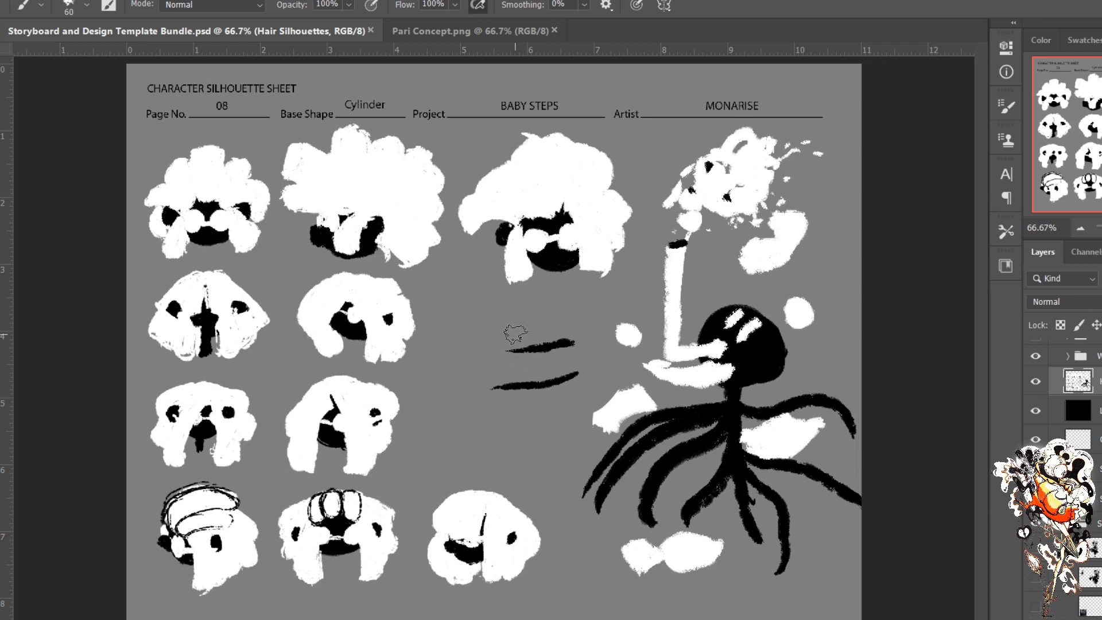
key(e)
key(bracketright)
mouse_move(567, 340)
mouse_down()
mouse_move(547, 396)
mouse_move(562, 385)
mouse_move(574, 334)
mouse_move(533, 375)
mouse_move(489, 389)
mouse_up()
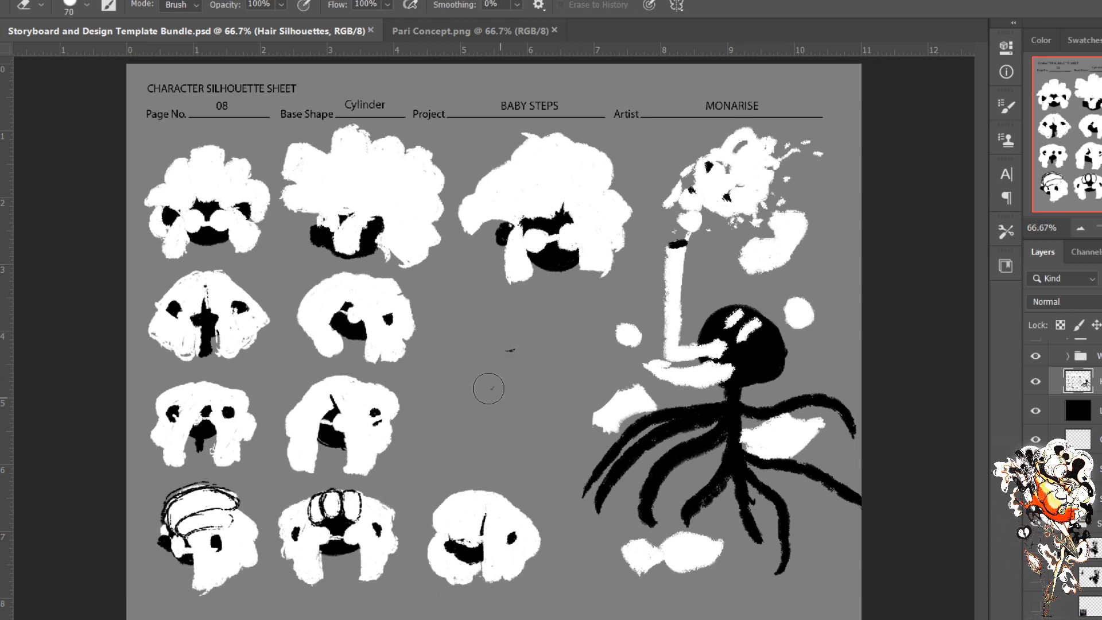
key(m)
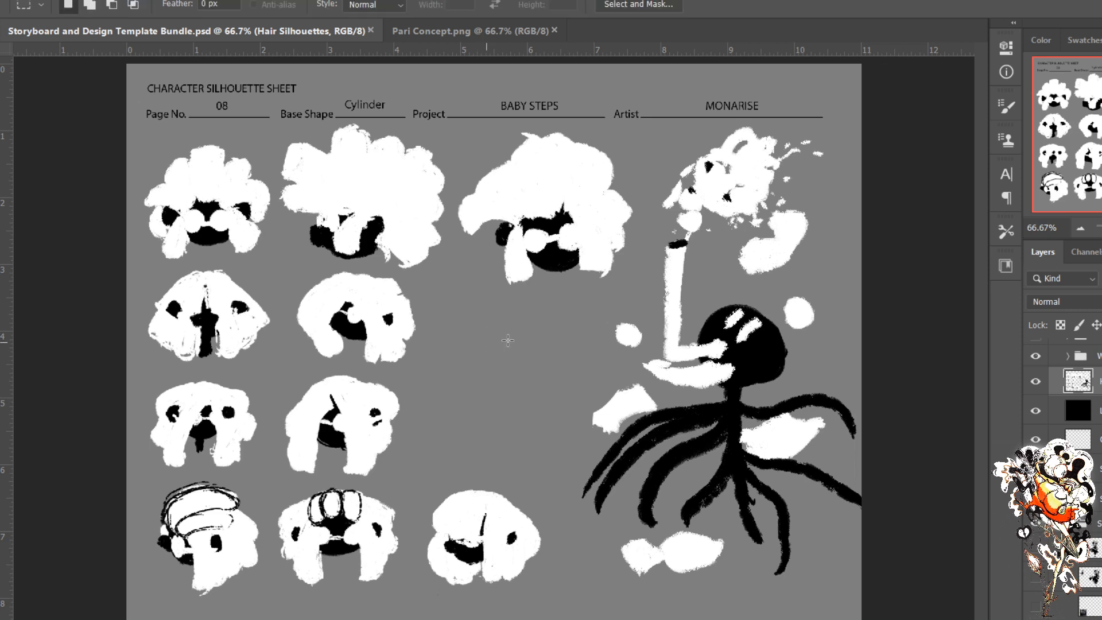
key(b)
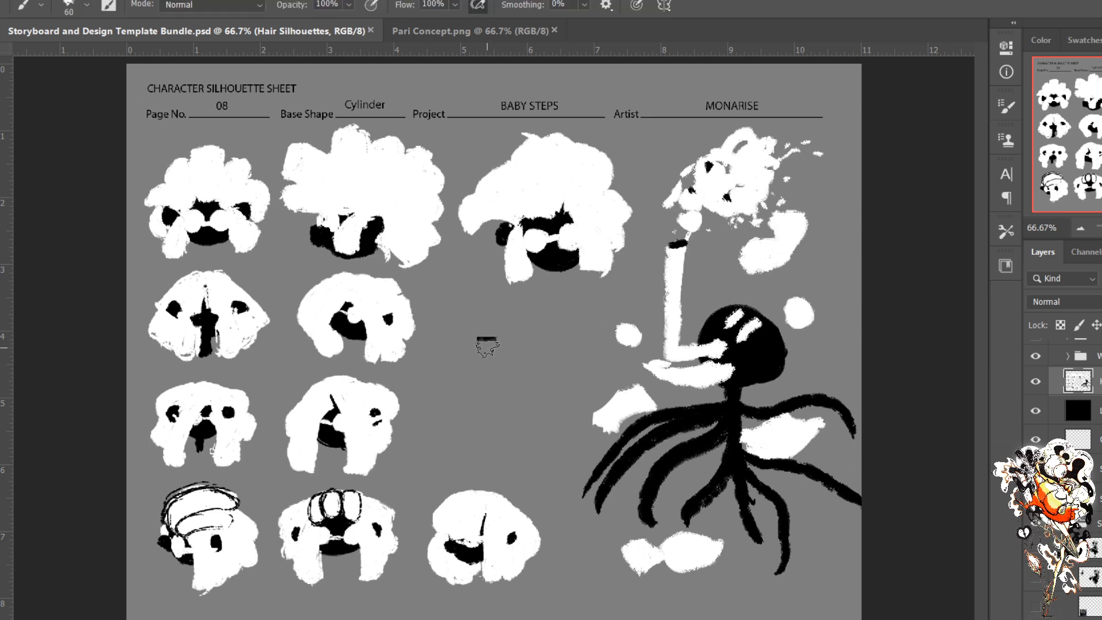
key(e)
mouse_move(487, 344)
mouse_down()
mouse_move(490, 360)
mouse_move(475, 361)
mouse_move(485, 340)
mouse_move(507, 352)
mouse_up()
Step: Hand-letter "PILOT TEASER" in large black brush letters on two rising lines beside the tentacled figure
key(b)
mouse_move(520, 325)
mouse_down()
mouse_move(549, 310)
mouse_move(556, 338)
mouse_up()
mouse_move(561, 326)
mouse_down()
mouse_move(583, 308)
mouse_move(611, 307)
mouse_up()
drag(655, 279, 620, 287)
drag(644, 290, 649, 330)
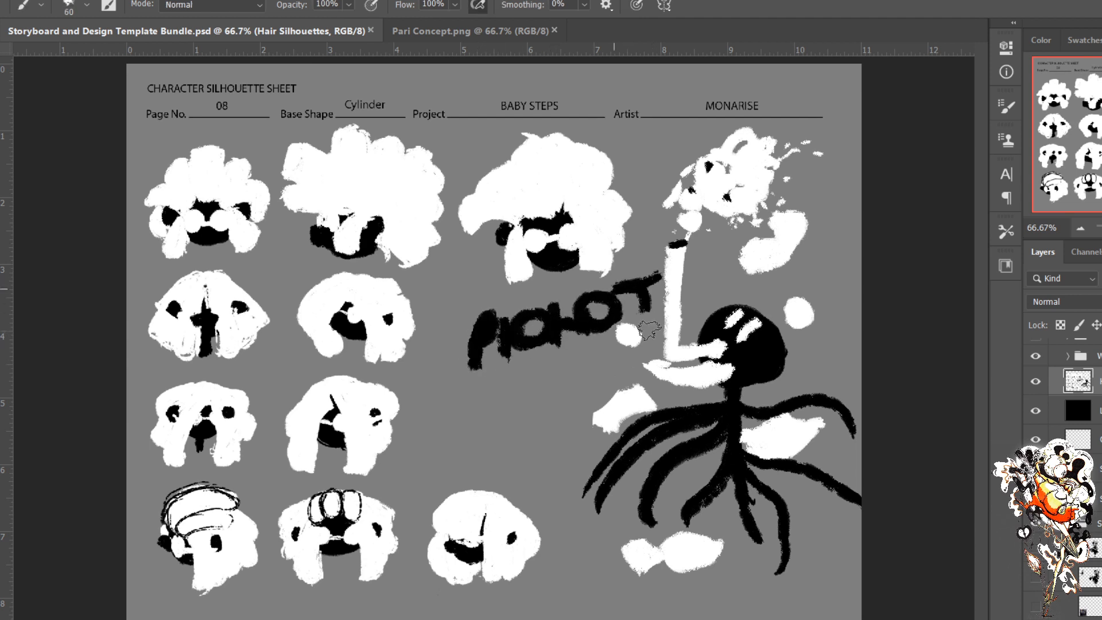
mouse_move(479, 397)
mouse_down()
mouse_move(466, 428)
mouse_move(529, 419)
mouse_move(610, 374)
mouse_move(640, 376)
mouse_up()
drag(649, 350, 660, 381)
drag(653, 345, 697, 372)
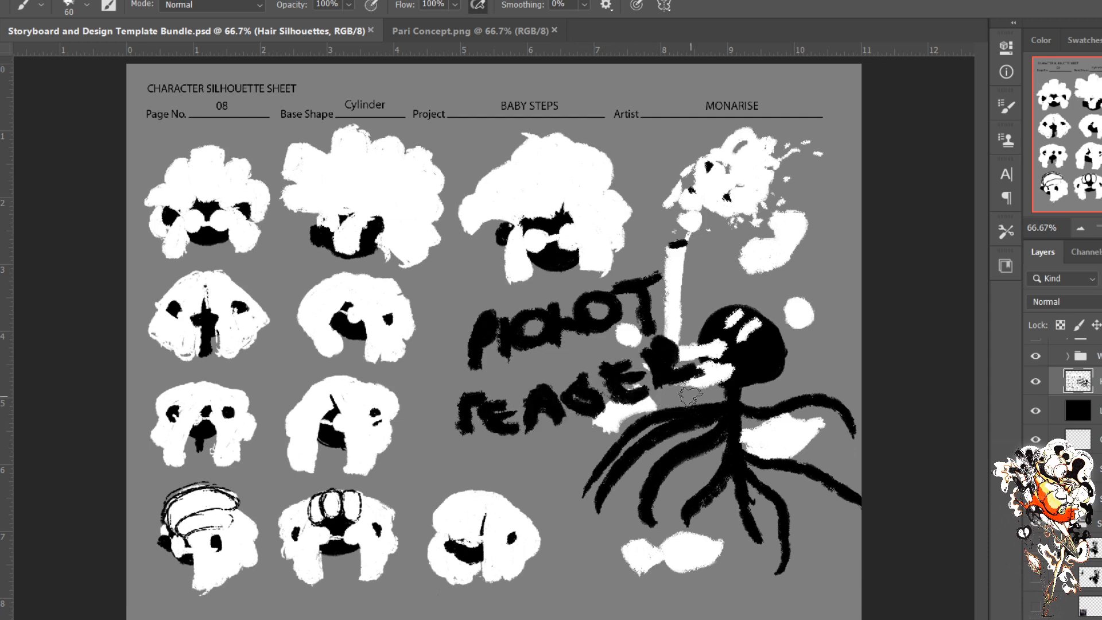
Step: Enlarge the eraser to 150 and erase the black lettering, the tentacled figure, its pipe and the smoke cloud
key(e)
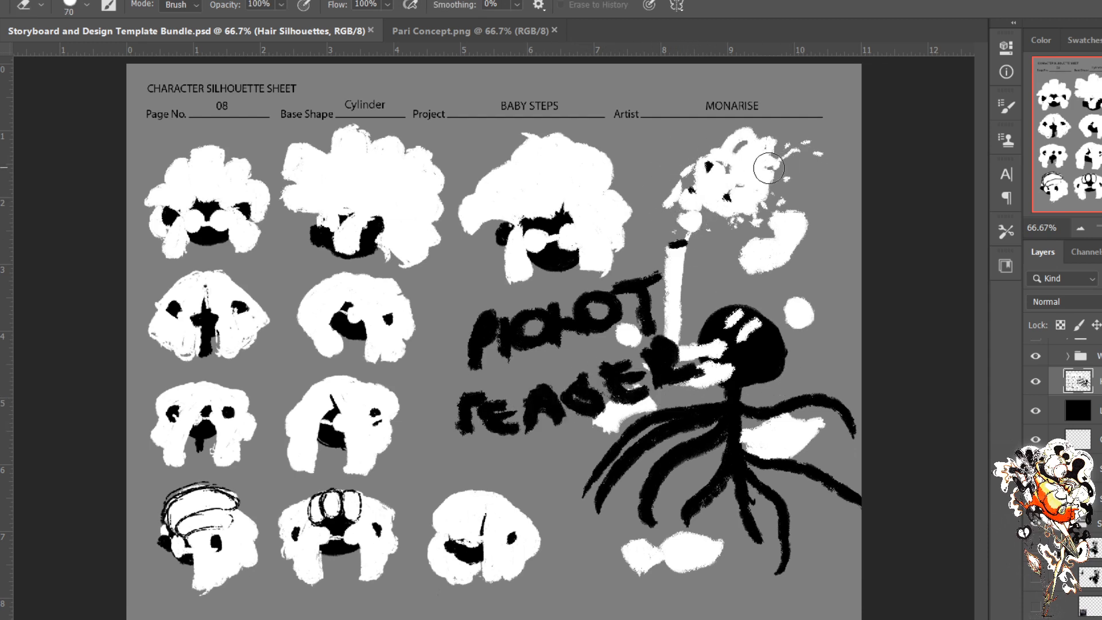
key(bracketright)
key(bracketright)
key(bracketright)
key(bracketright)
key(bracketright)
drag(778, 135, 821, 485)
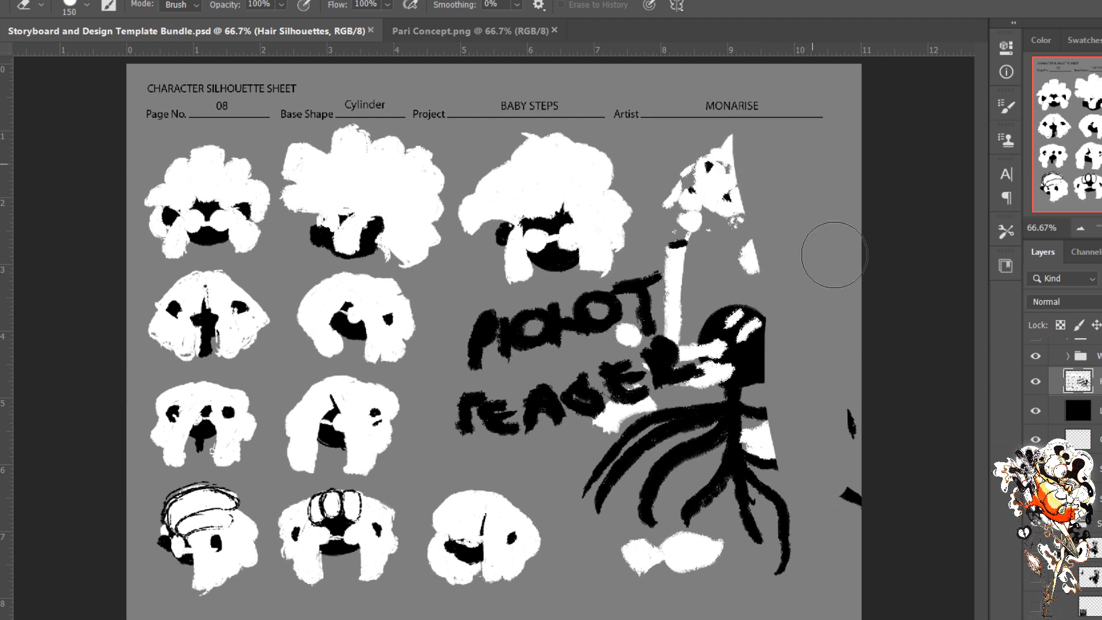
mouse_move(822, 329)
mouse_down()
mouse_move(738, 583)
mouse_move(821, 501)
mouse_move(694, 548)
mouse_move(640, 506)
mouse_move(620, 516)
mouse_move(551, 390)
mouse_move(487, 419)
mouse_move(485, 337)
mouse_move(517, 319)
mouse_move(637, 319)
mouse_move(578, 317)
mouse_move(672, 299)
mouse_move(655, 259)
mouse_move(615, 308)
mouse_move(598, 365)
mouse_move(645, 386)
mouse_move(643, 457)
mouse_move(706, 290)
mouse_move(782, 444)
mouse_move(709, 290)
mouse_move(691, 320)
mouse_move(691, 270)
mouse_move(688, 298)
mouse_up()
key(b)
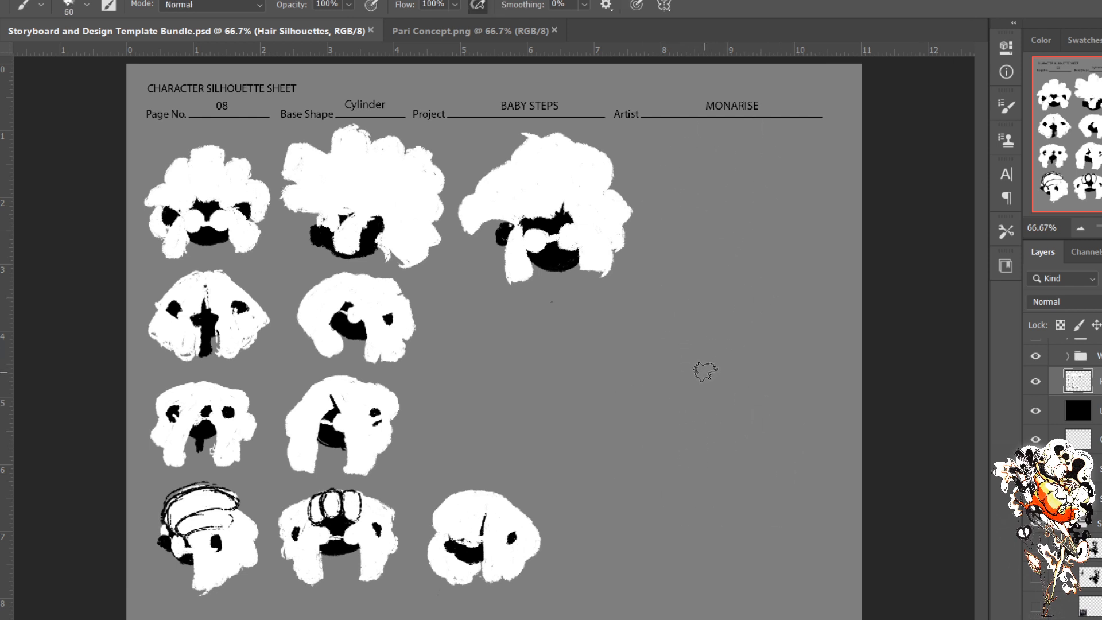
mouse_move(747, 348)
mouse_down()
mouse_move(652, 491)
mouse_move(752, 427)
mouse_move(756, 354)
mouse_up()
mouse_move(701, 411)
mouse_down()
mouse_move(686, 387)
mouse_move(697, 405)
mouse_up()
drag(712, 466, 704, 414)
drag(732, 421, 707, 426)
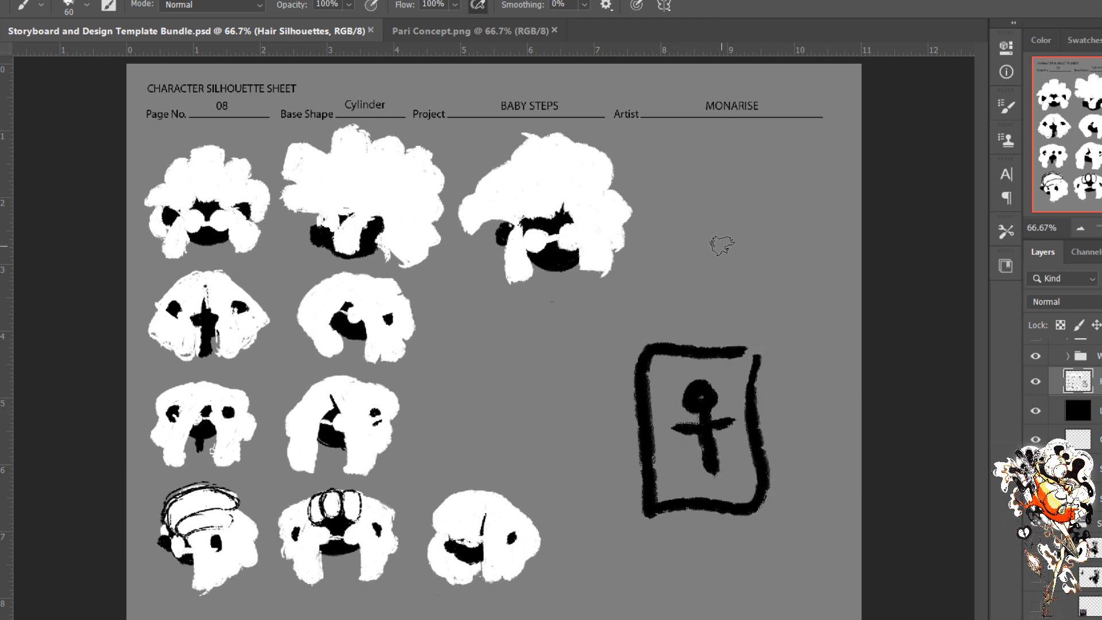
mouse_move(714, 233)
mouse_down()
mouse_move(709, 207)
mouse_move(715, 237)
mouse_move(720, 213)
mouse_move(691, 241)
mouse_move(706, 237)
mouse_move(700, 269)
mouse_move(717, 248)
mouse_move(709, 194)
mouse_move(720, 174)
mouse_move(768, 390)
mouse_move(732, 500)
mouse_move(710, 528)
mouse_move(683, 390)
mouse_move(680, 256)
mouse_move(658, 340)
mouse_move(638, 363)
mouse_move(679, 201)
mouse_up()
key(e)
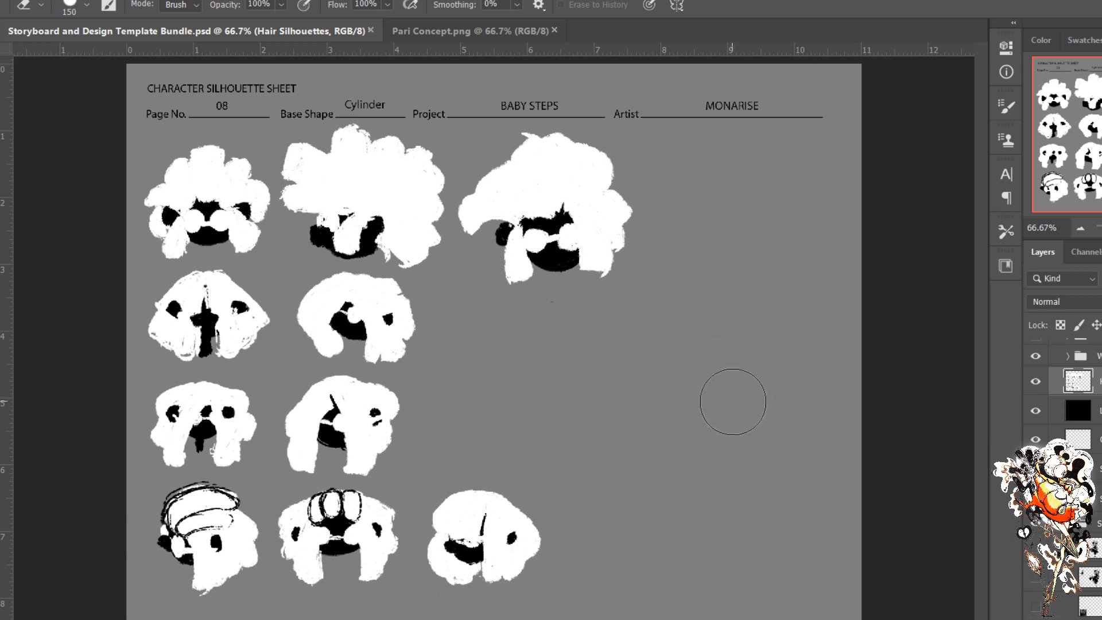
Step: Paint an upright white rectangular panel in the empty area beside the heads and fill its interior solid white
key(b)
mouse_move(751, 351)
mouse_down()
mouse_move(761, 489)
mouse_move(713, 350)
mouse_move(639, 466)
mouse_move(732, 511)
mouse_move(756, 500)
mouse_up()
mouse_move(737, 499)
mouse_down()
mouse_move(731, 403)
mouse_move(735, 480)
mouse_move(733, 411)
mouse_move(748, 384)
mouse_move(754, 505)
mouse_move(751, 492)
mouse_move(729, 492)
mouse_up()
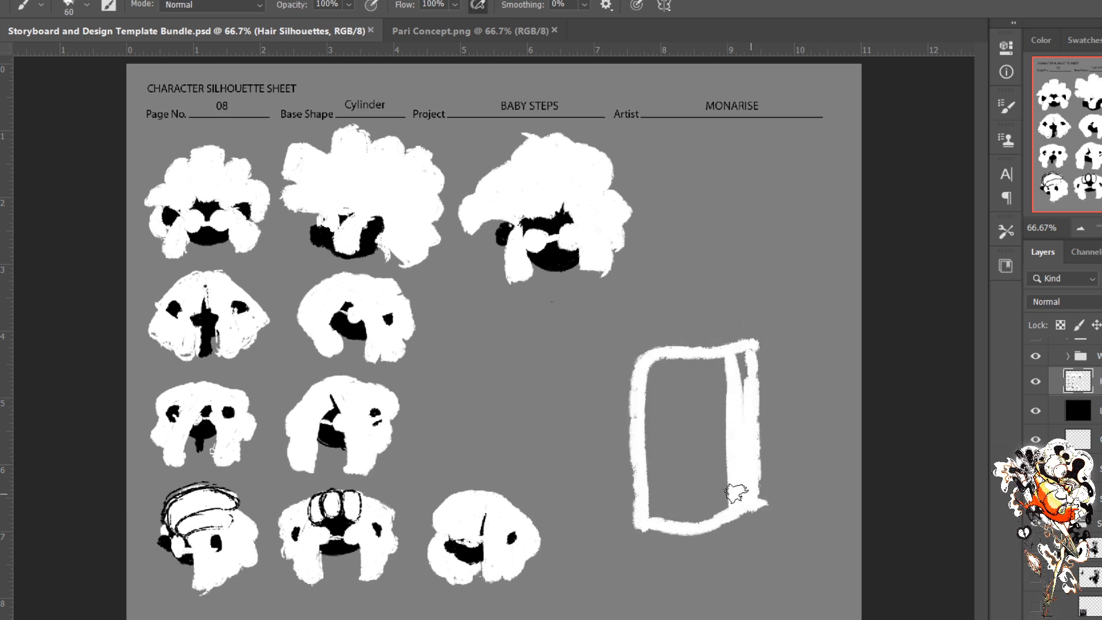
key(g)
click(697, 459)
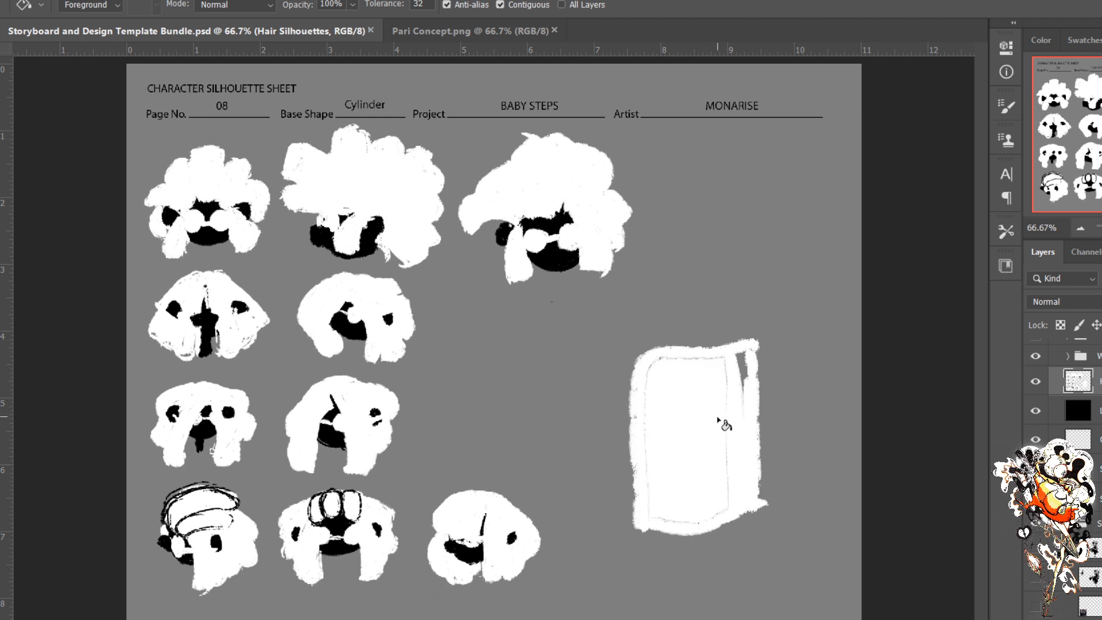
key(b)
mouse_move(735, 365)
mouse_down()
mouse_move(735, 484)
mouse_move(727, 455)
mouse_move(733, 490)
mouse_move(683, 519)
mouse_move(660, 498)
mouse_move(660, 361)
mouse_move(654, 414)
mouse_up()
mouse_move(729, 366)
mouse_down()
mouse_move(749, 388)
mouse_move(732, 364)
mouse_move(743, 348)
mouse_move(698, 364)
mouse_up()
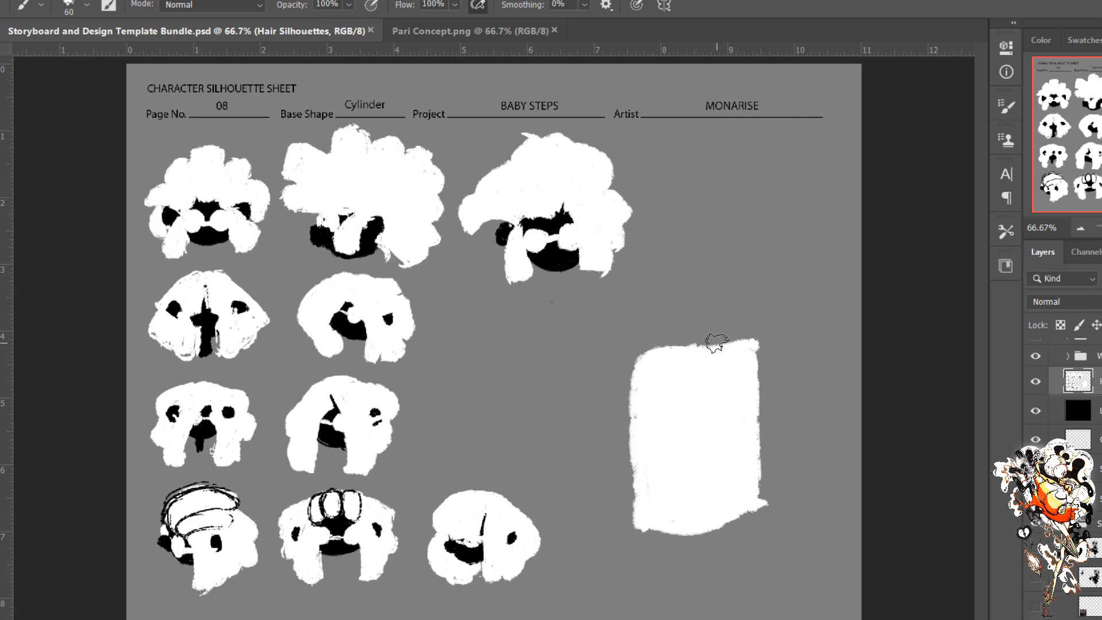
Step: Switch to black and paint a stick figure with a scribbled title line above it on the white panel
key(x)
mouse_move(696, 410)
mouse_down()
mouse_move(707, 484)
mouse_move(677, 445)
mouse_move(698, 476)
mouse_move(660, 519)
mouse_up()
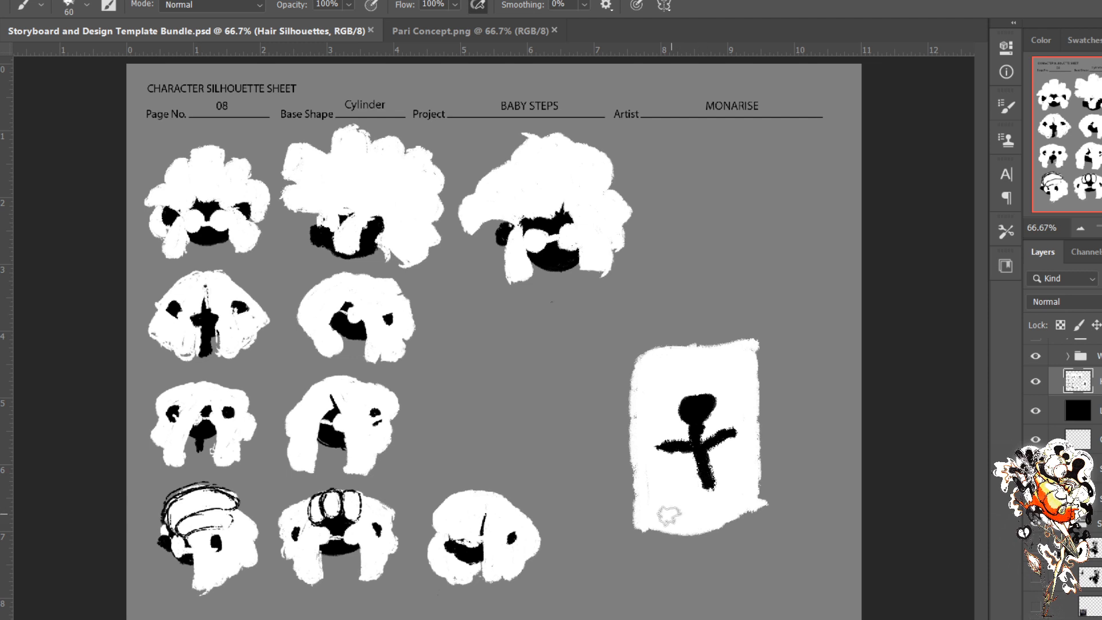
drag(703, 488, 727, 510)
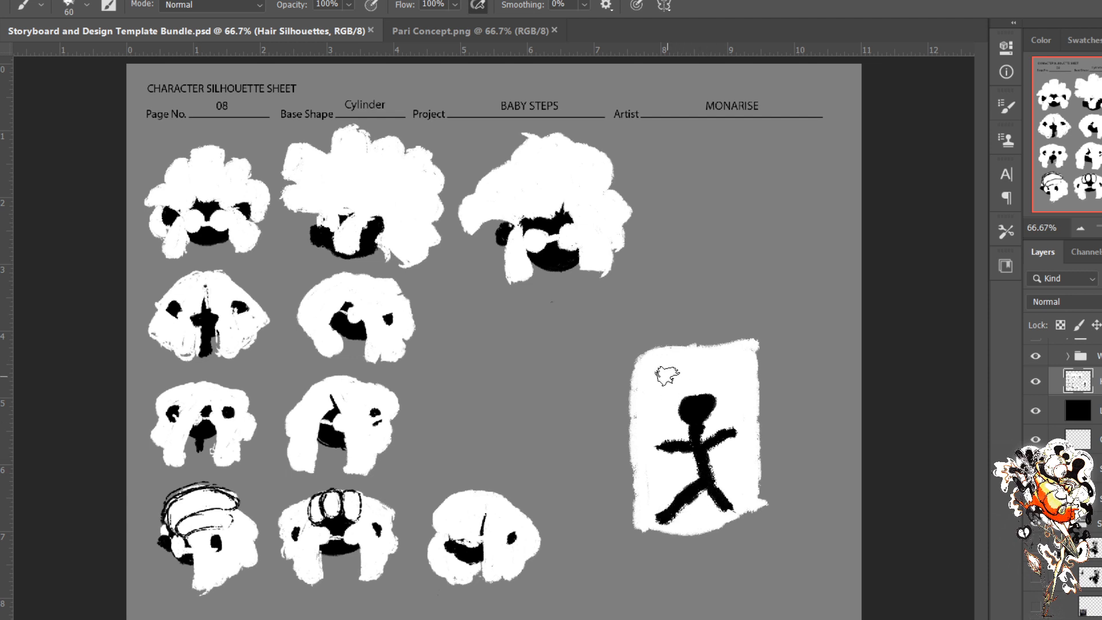
mouse_move(660, 378)
mouse_down()
mouse_move(704, 363)
mouse_move(753, 376)
mouse_up()
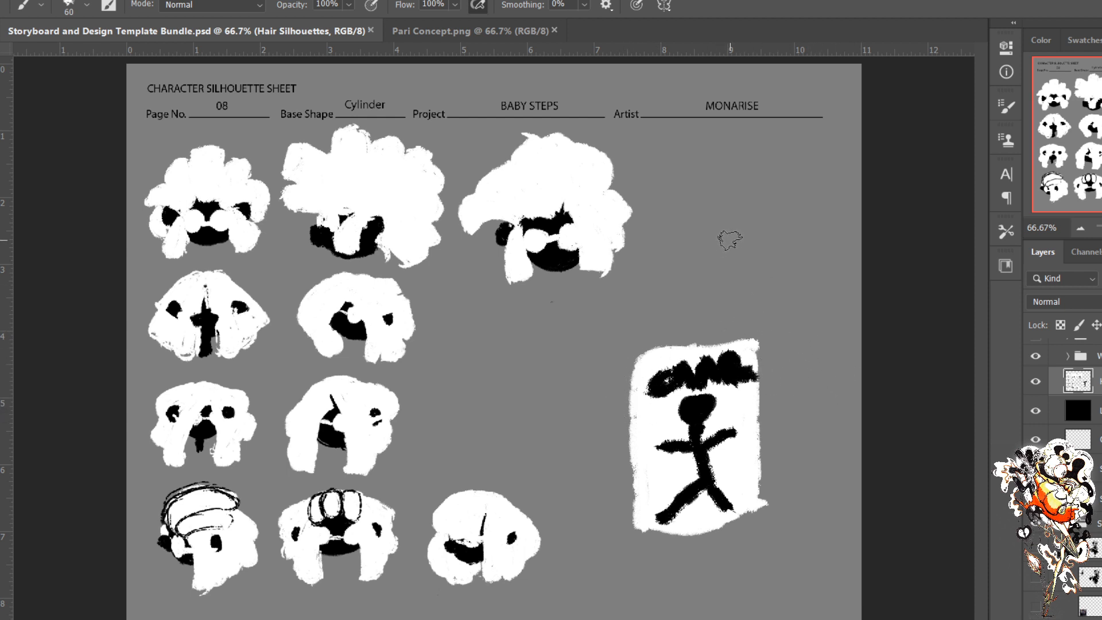
Step: Paint a large black figure behind the panel with long curling limbs wrapped around it, and add two white eyes
mouse_move(706, 231)
mouse_down()
mouse_move(739, 248)
mouse_move(742, 215)
mouse_move(708, 260)
mouse_move(735, 235)
mouse_move(714, 243)
mouse_move(731, 244)
mouse_move(697, 242)
mouse_move(730, 273)
mouse_move(716, 269)
mouse_move(714, 281)
mouse_move(755, 395)
mouse_up()
mouse_move(711, 294)
mouse_down()
mouse_move(656, 308)
mouse_move(624, 302)
mouse_move(630, 293)
mouse_move(607, 313)
mouse_move(647, 290)
mouse_move(598, 343)
mouse_up()
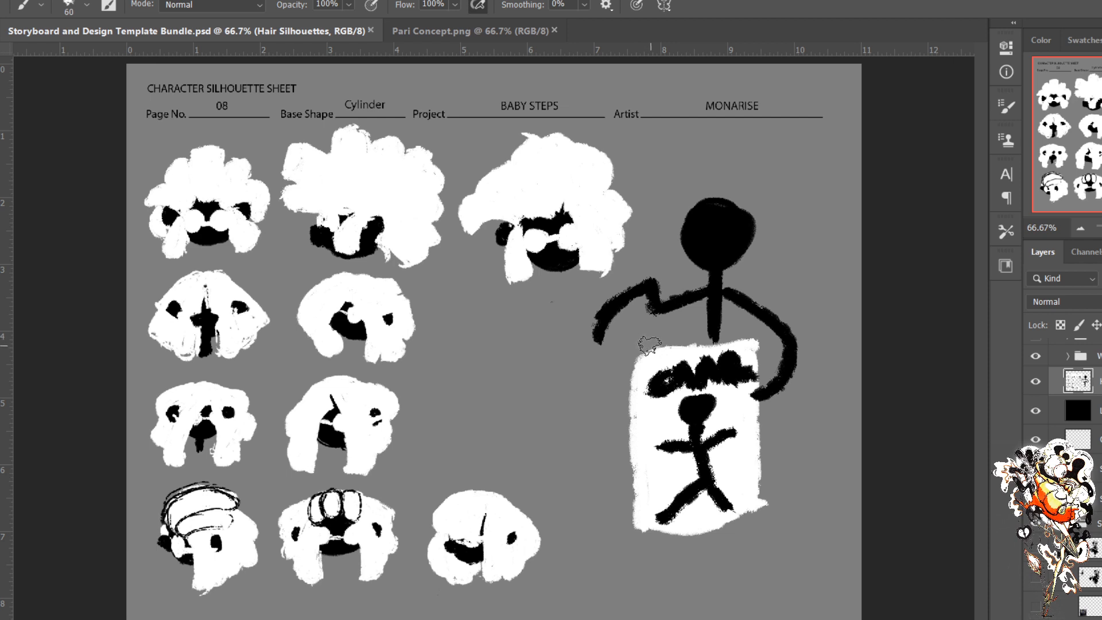
mouse_move(627, 297)
mouse_down()
mouse_move(535, 450)
mouse_move(544, 418)
mouse_move(565, 403)
mouse_up()
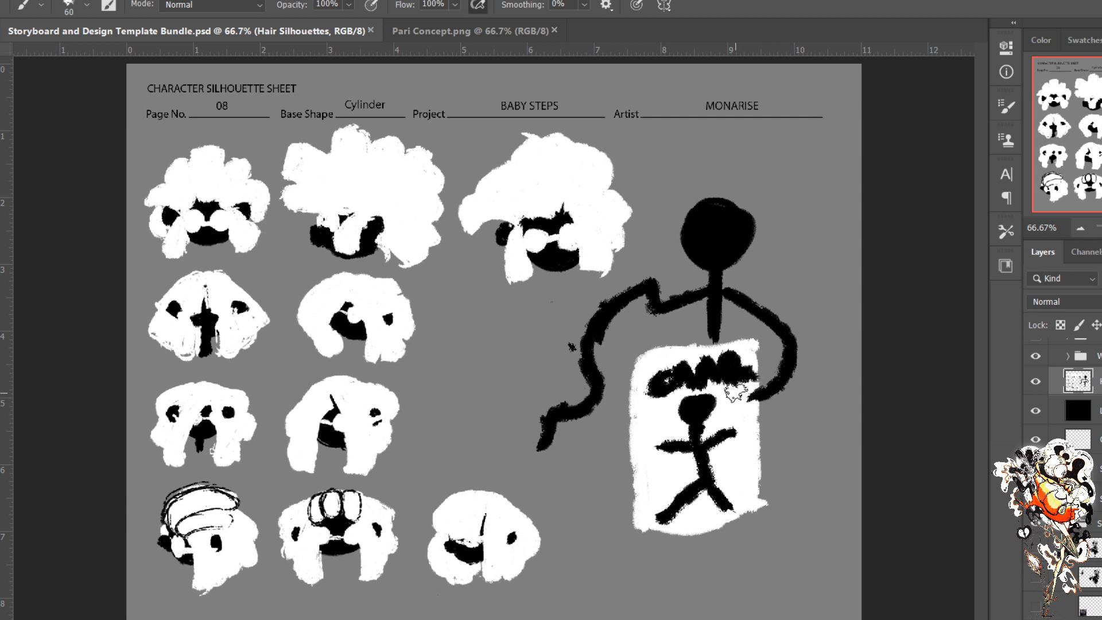
mouse_move(775, 404)
mouse_down()
mouse_move(669, 405)
mouse_move(749, 403)
mouse_move(643, 411)
mouse_move(649, 427)
mouse_move(608, 430)
mouse_move(764, 450)
mouse_move(764, 499)
mouse_move(714, 500)
mouse_move(637, 552)
mouse_move(667, 513)
mouse_move(637, 544)
mouse_up()
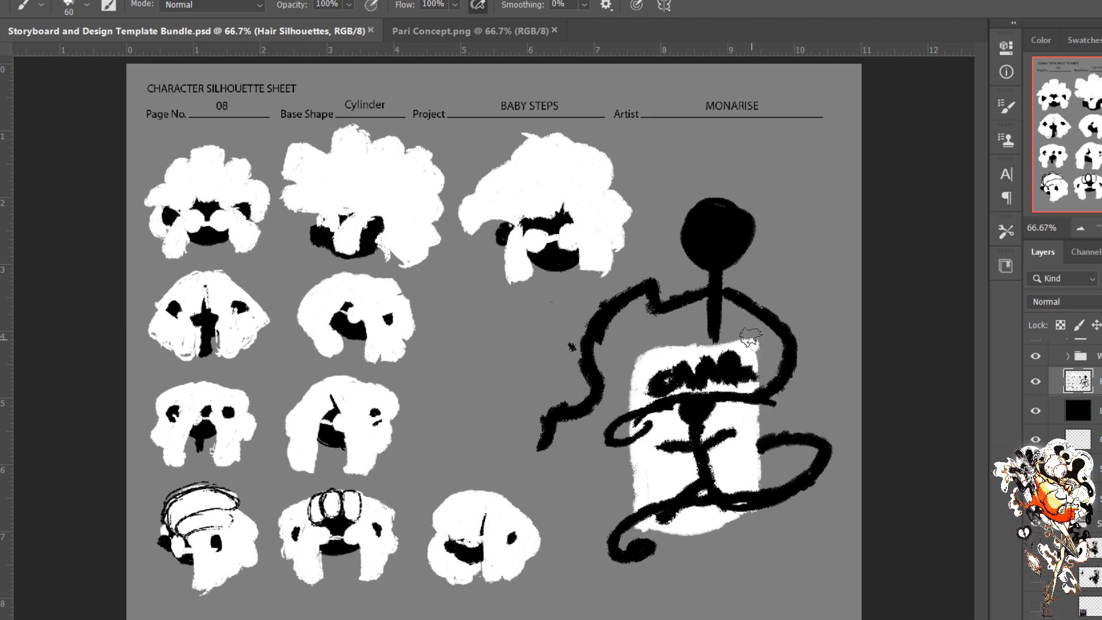
mouse_move(738, 218)
mouse_down()
mouse_move(739, 244)
mouse_move(711, 244)
mouse_up()
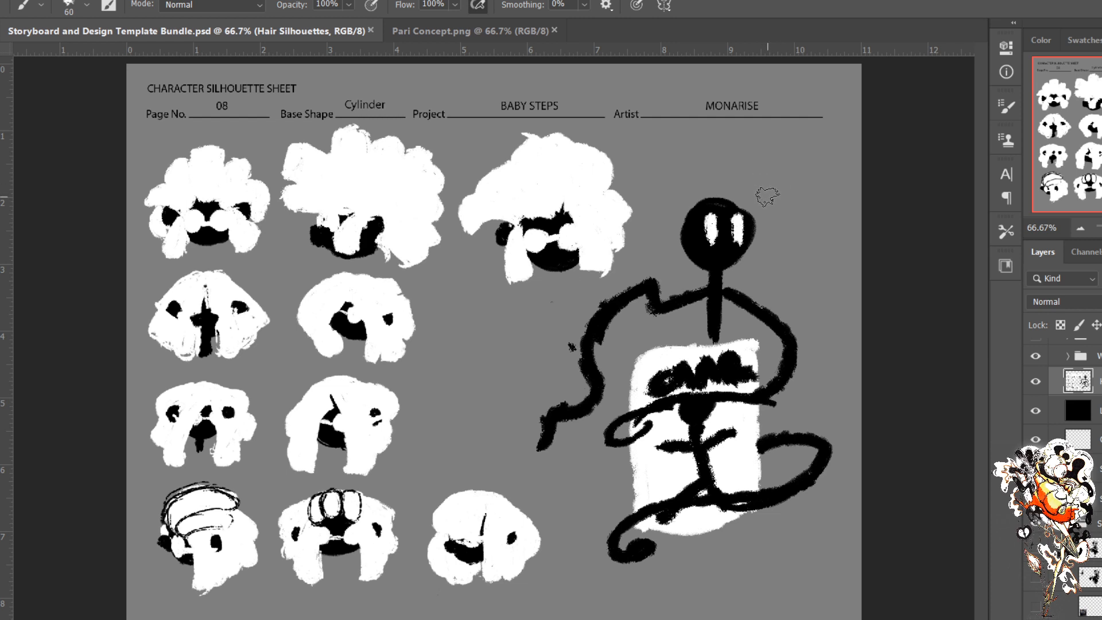
Step: Letter "IDEA" in white beside the large figure's head, and "STORY TIME BUDGET" beside its arm with a size 20 brush
mouse_move(749, 180)
mouse_down()
mouse_move(781, 189)
mouse_move(809, 157)
mouse_move(843, 156)
mouse_move(864, 132)
mouse_move(861, 156)
mouse_up()
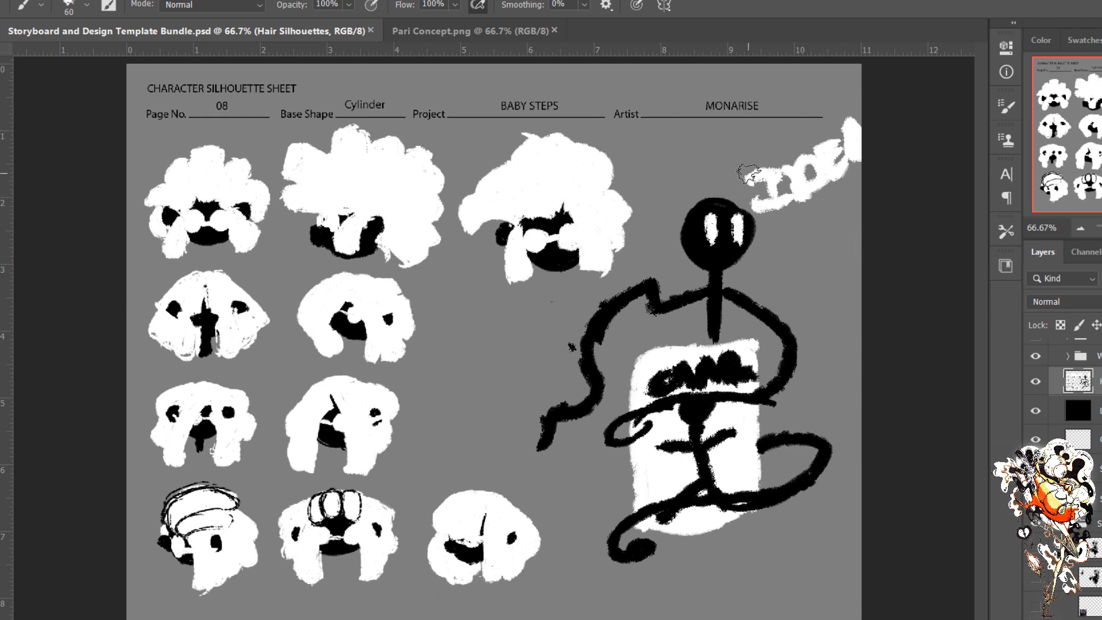
key(bracketleft)
key(bracketleft)
mouse_move(465, 345)
mouse_down()
mouse_move(511, 332)
mouse_move(538, 313)
mouse_up()
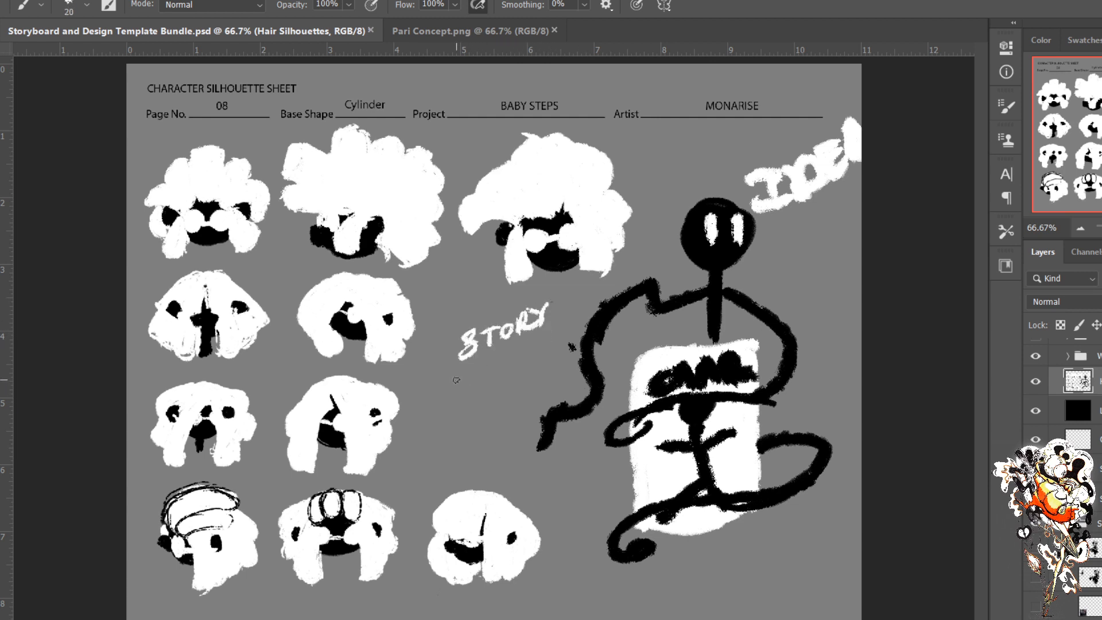
mouse_move(456, 380)
mouse_down()
mouse_move(497, 360)
mouse_move(524, 355)
mouse_up()
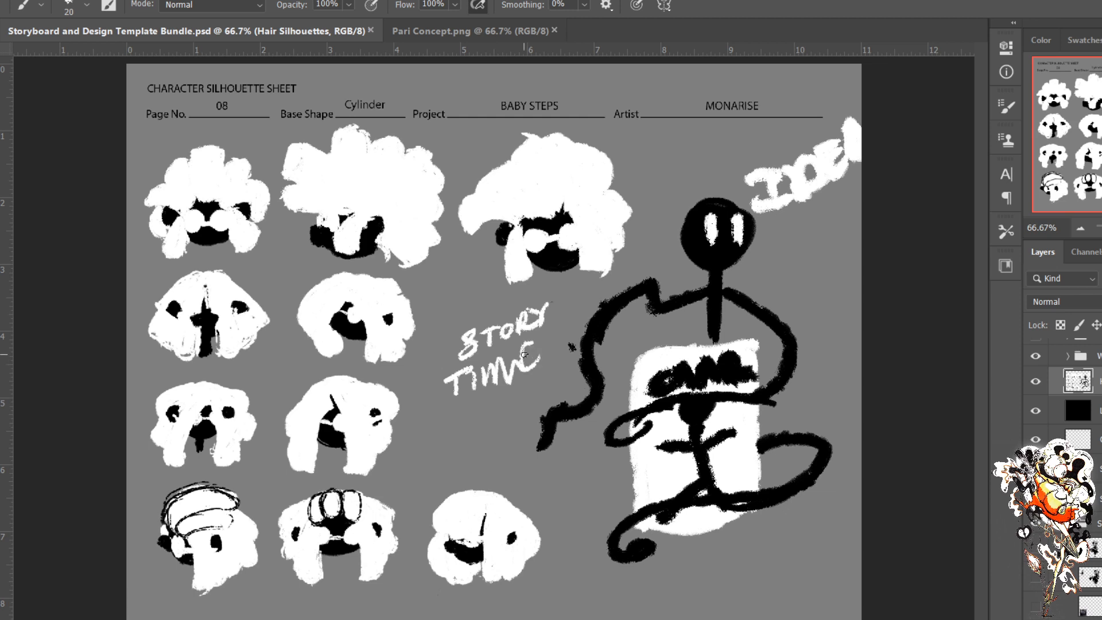
mouse_move(459, 431)
mouse_down()
mouse_move(544, 390)
mouse_move(561, 393)
mouse_up()
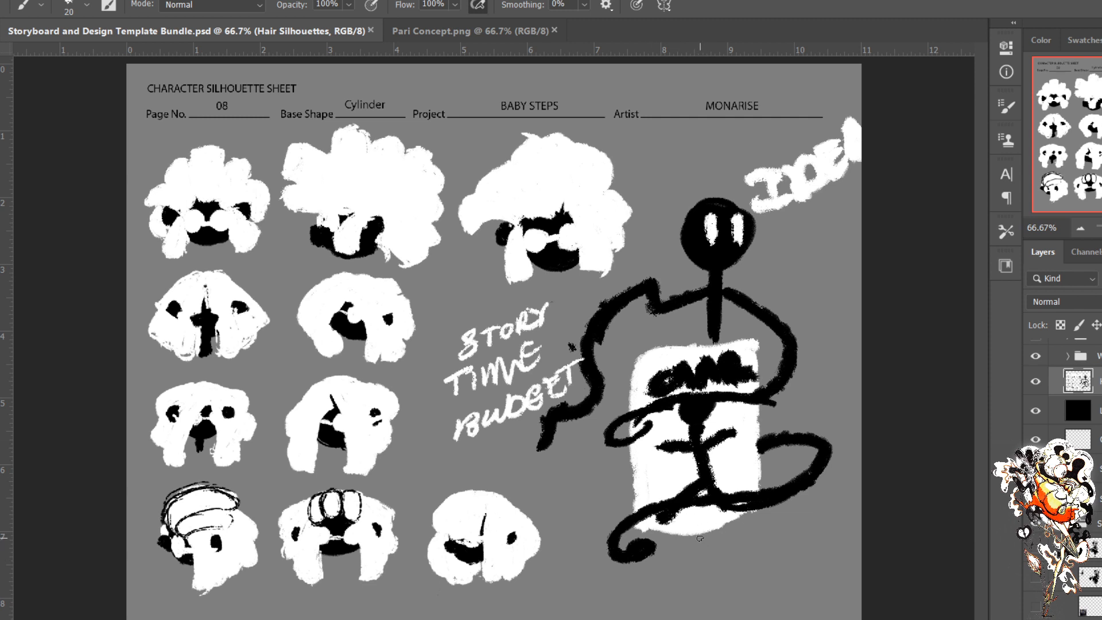
Step: Letter "PAYMENT TIME MARKET" in white on three lines below the poster sketch
mouse_move(711, 537)
mouse_down()
mouse_move(782, 524)
mouse_move(788, 544)
mouse_move(808, 527)
mouse_move(817, 538)
mouse_move(843, 499)
mouse_up()
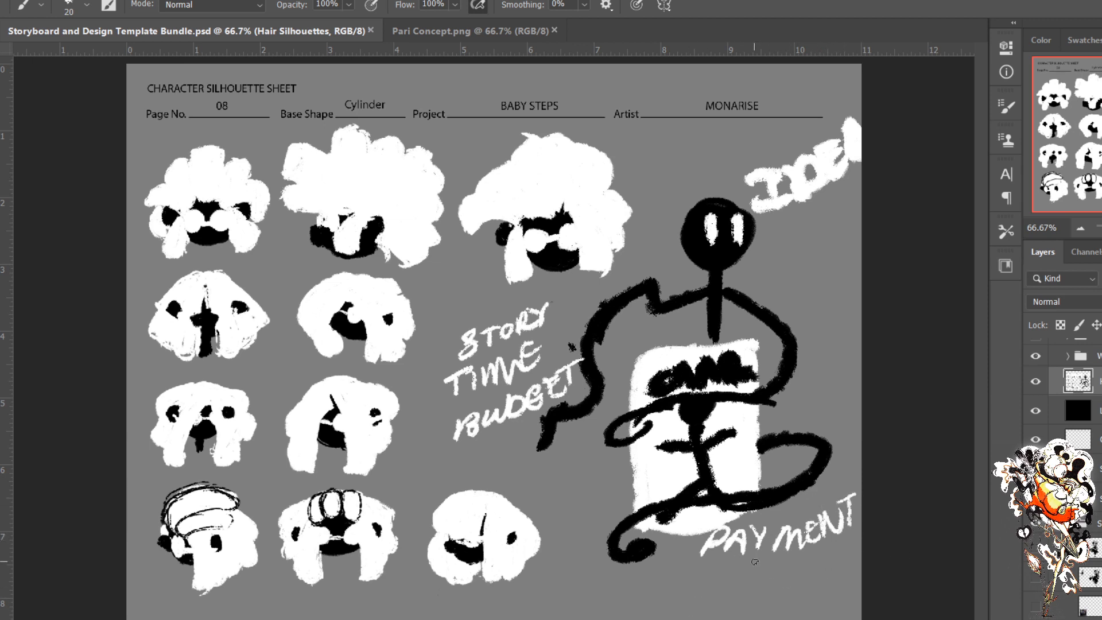
mouse_move(677, 566)
mouse_down()
mouse_move(691, 586)
mouse_move(746, 585)
mouse_move(772, 565)
mouse_up()
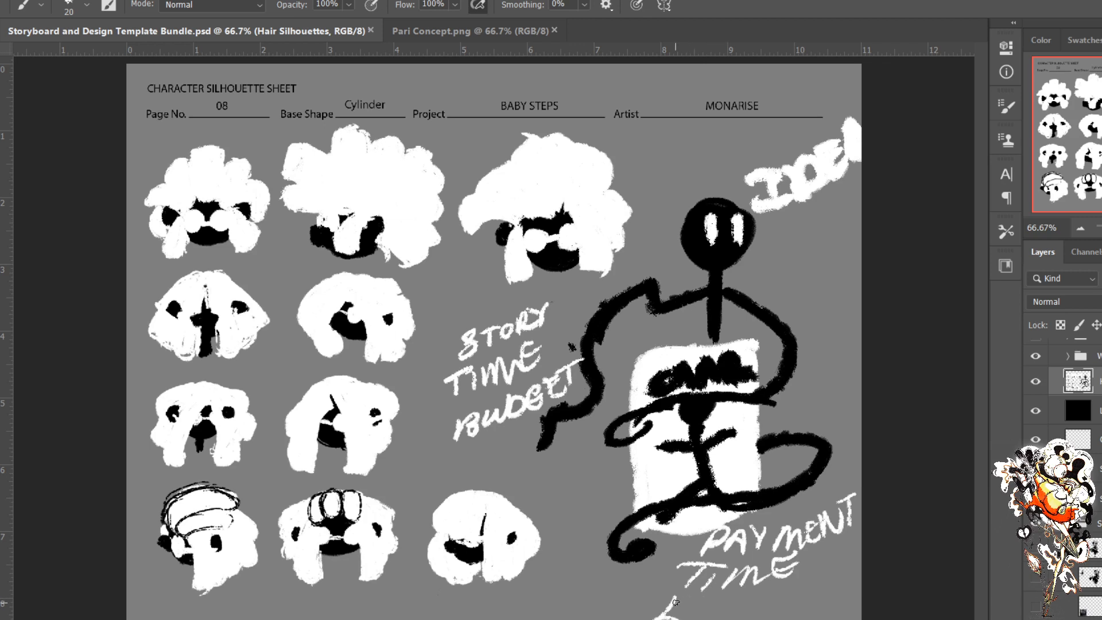
mouse_move(660, 611)
mouse_down()
mouse_move(715, 597)
mouse_move(765, 612)
mouse_move(827, 572)
mouse_up()
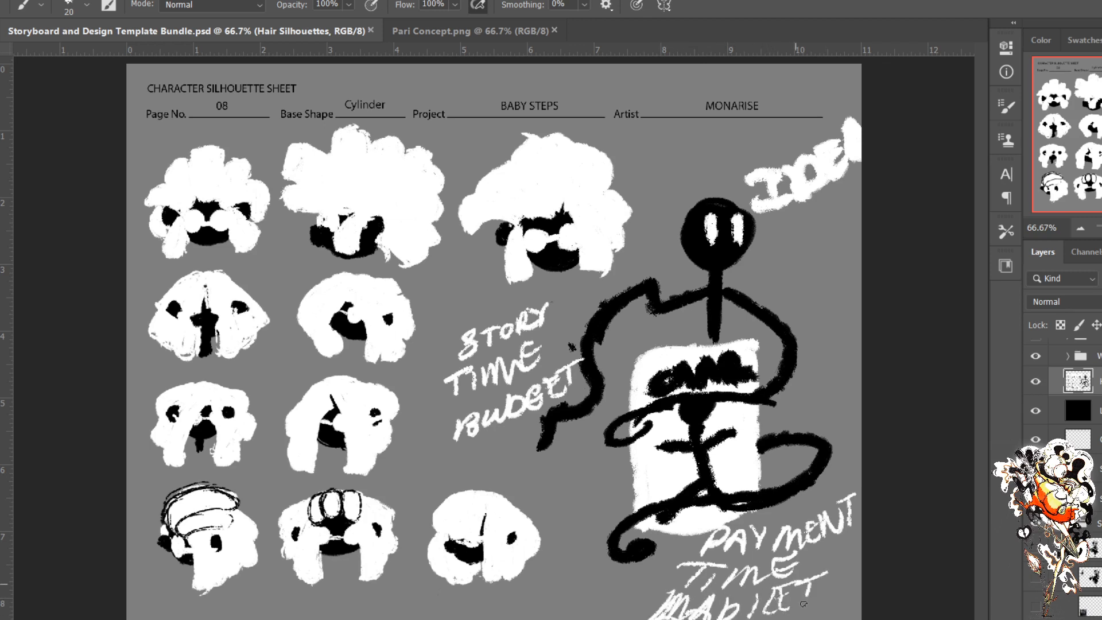
Step: Sketch a round white monster with zigzag teeth, eyes, horns and thin limbs beside the large figure, plus loose curved lines around it
mouse_move(826, 265)
mouse_down()
mouse_move(766, 289)
mouse_move(771, 258)
mouse_move(805, 251)
mouse_move(834, 299)
mouse_move(823, 240)
mouse_move(833, 293)
mouse_move(781, 281)
mouse_move(793, 238)
mouse_move(776, 268)
mouse_move(811, 282)
mouse_up()
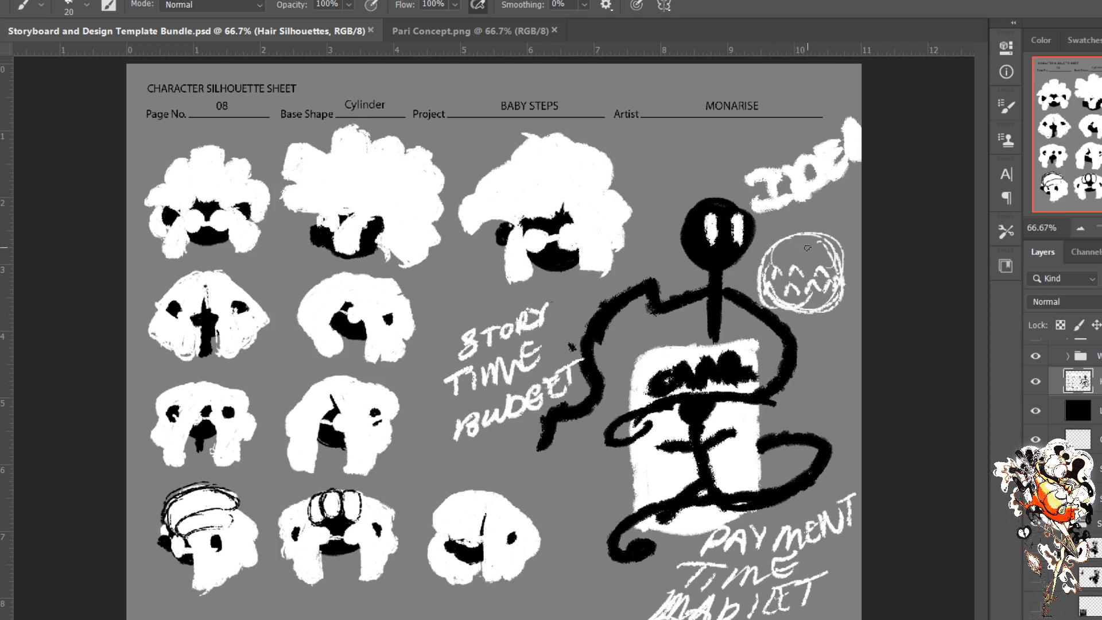
drag(816, 250, 788, 242)
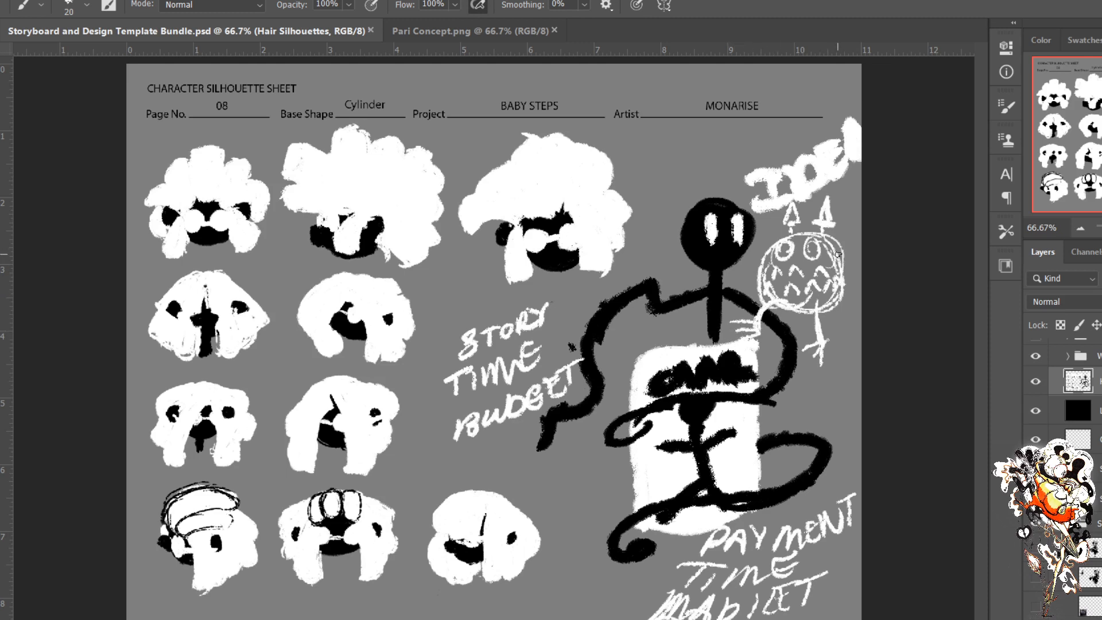
drag(827, 262, 840, 279)
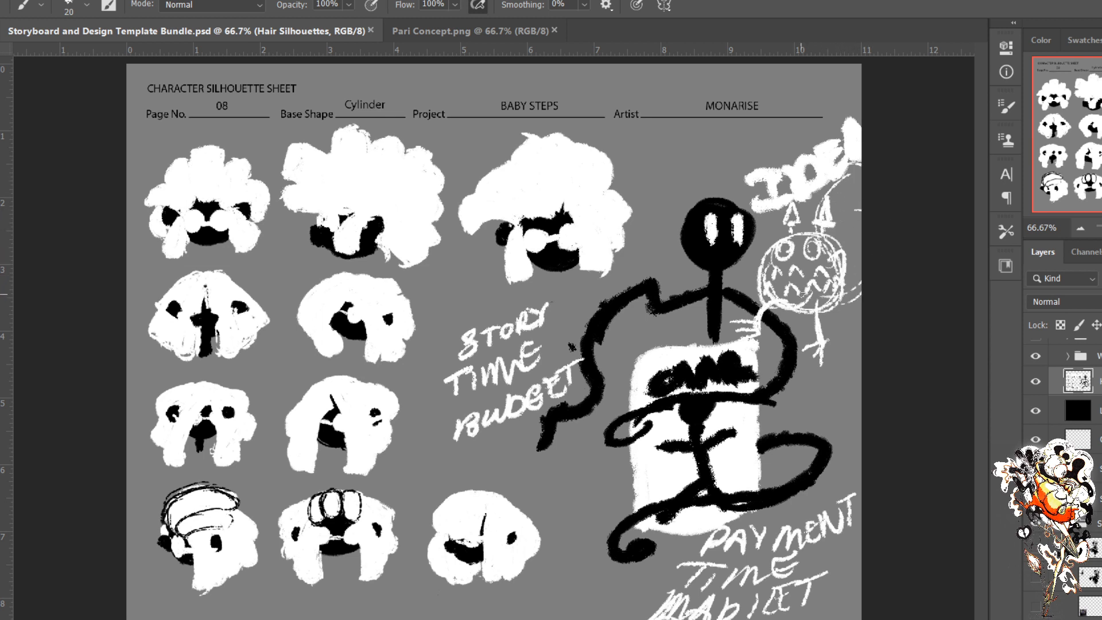
Step: Enlarge the eraser to 250 and erase the poster-holding figure, the monster and all the white lettering
key(r)
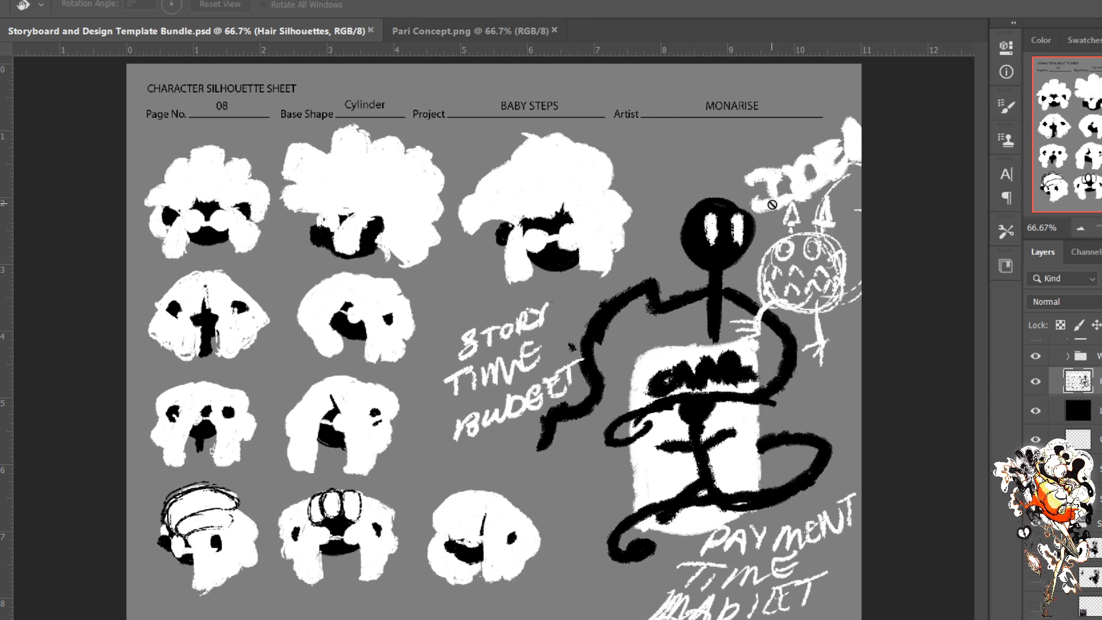
key(b)
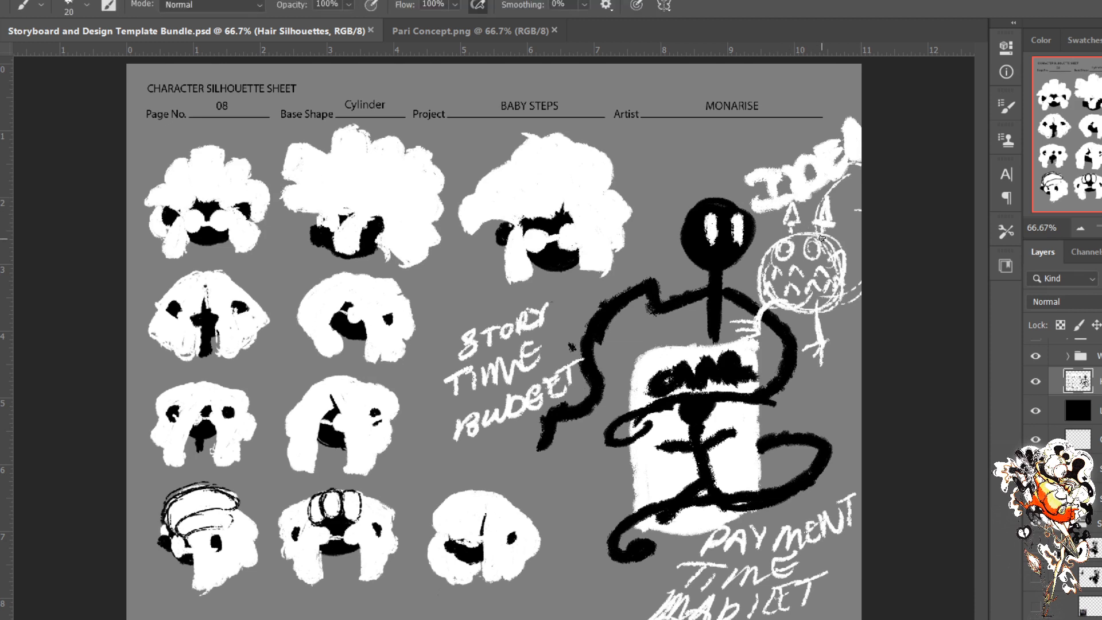
key(e)
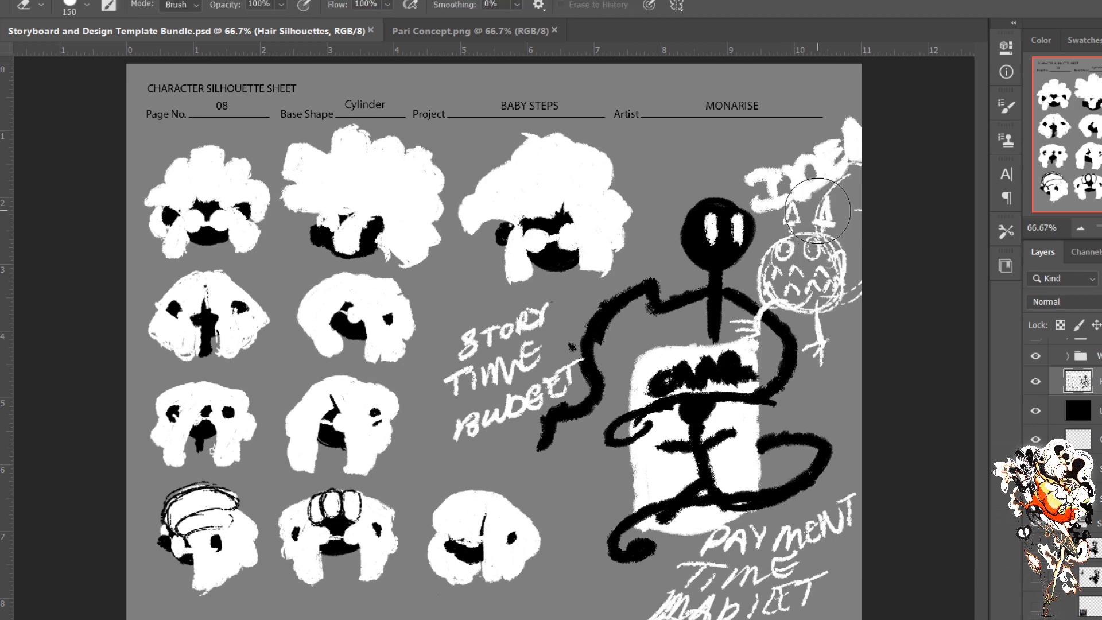
key(bracketright)
key(bracketright)
key(bracketright)
mouse_move(848, 152)
mouse_down()
mouse_move(816, 370)
mouse_move(829, 122)
mouse_move(834, 543)
mouse_move(771, 607)
mouse_move(745, 515)
mouse_move(678, 568)
mouse_move(640, 619)
mouse_move(730, 605)
mouse_move(742, 407)
mouse_move(766, 378)
mouse_move(688, 464)
mouse_move(661, 524)
mouse_move(624, 442)
mouse_move(559, 418)
mouse_move(626, 410)
mouse_move(583, 346)
mouse_move(533, 333)
mouse_move(518, 389)
mouse_move(471, 421)
mouse_move(569, 383)
mouse_move(579, 353)
mouse_move(655, 310)
mouse_move(721, 311)
mouse_move(791, 334)
mouse_move(800, 262)
mouse_move(738, 280)
mouse_move(728, 251)
mouse_move(698, 264)
mouse_move(704, 424)
mouse_up()
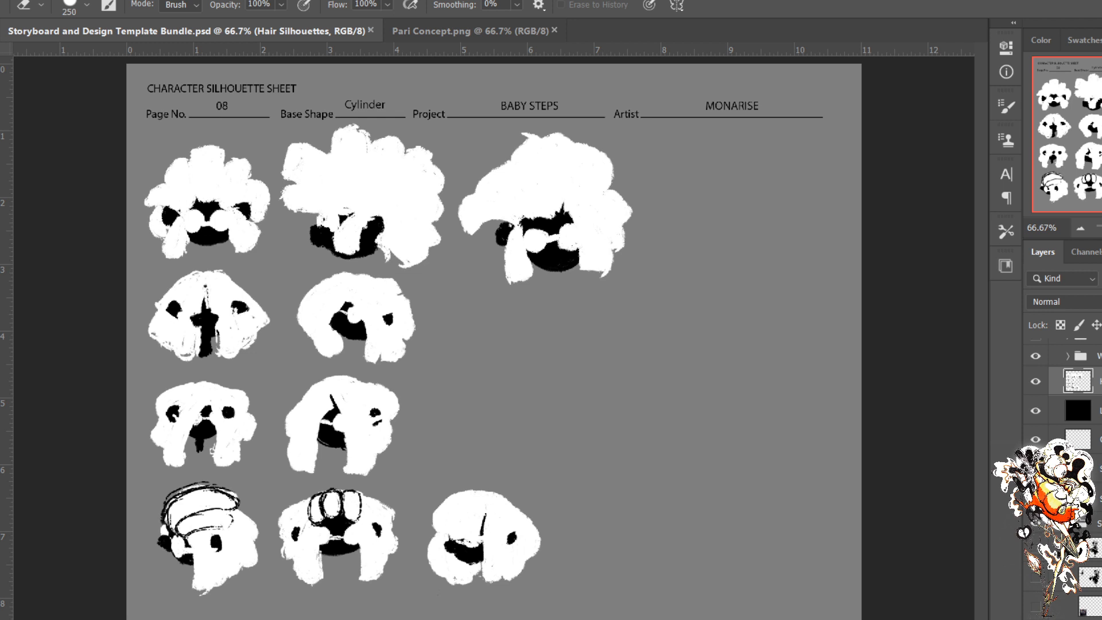
Step: Fill out the lower hair lock of the third top-row head with white brush strokes
key(b)
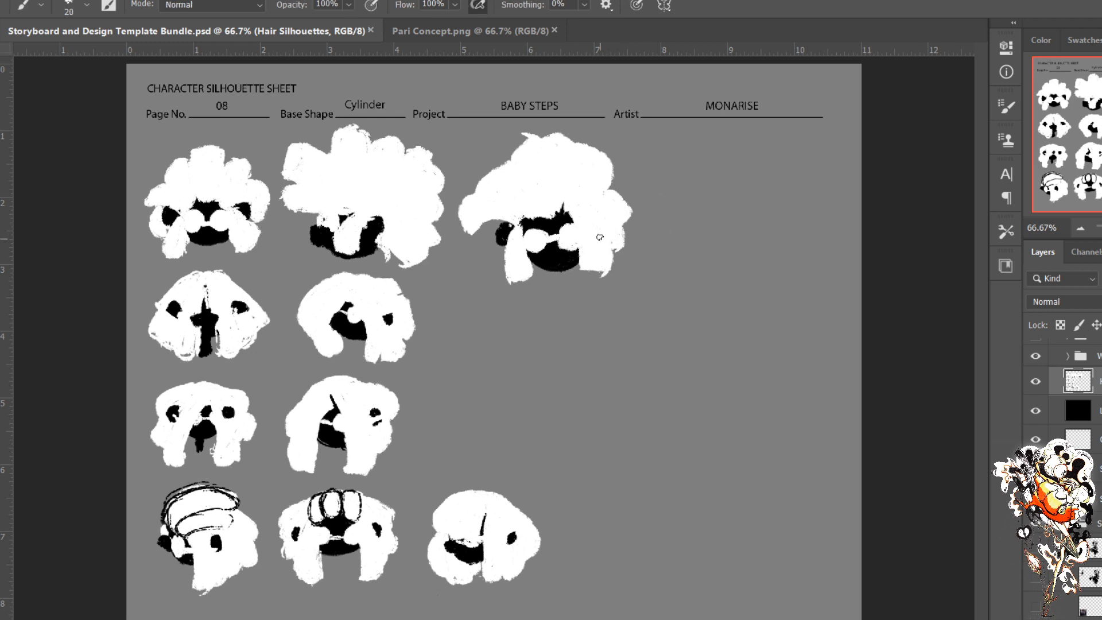
drag(597, 266, 591, 274)
Step: Sketch a large round alien head in black with two blob-tipped antennae in the empty lower area, using a size 35 brush
mouse_move(711, 372)
mouse_down()
mouse_move(643, 378)
mouse_move(686, 370)
mouse_move(723, 339)
mouse_up()
drag(711, 383, 753, 307)
mouse_move(660, 361)
mouse_down()
mouse_move(698, 286)
mouse_move(728, 300)
mouse_move(649, 393)
mouse_move(718, 443)
mouse_move(686, 397)
mouse_move(715, 443)
mouse_move(701, 378)
mouse_move(721, 450)
mouse_move(675, 408)
mouse_move(739, 347)
mouse_up()
key(e)
key(b)
key(ctrl+z)
key(ctrl+z)
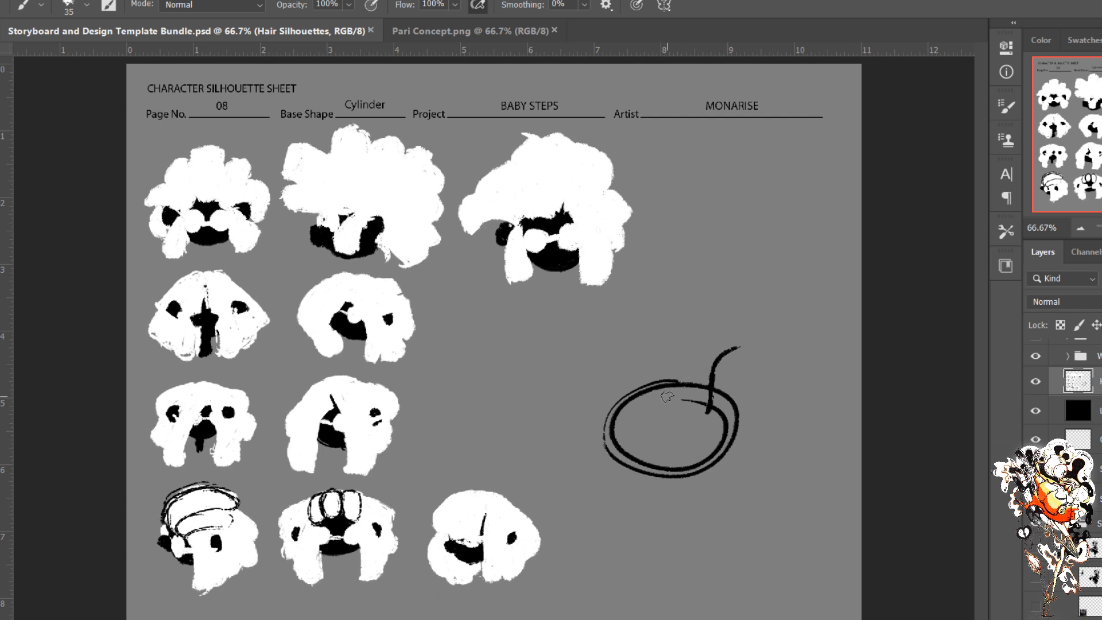
mouse_move(666, 396)
mouse_down()
mouse_move(700, 338)
mouse_move(739, 358)
mouse_up()
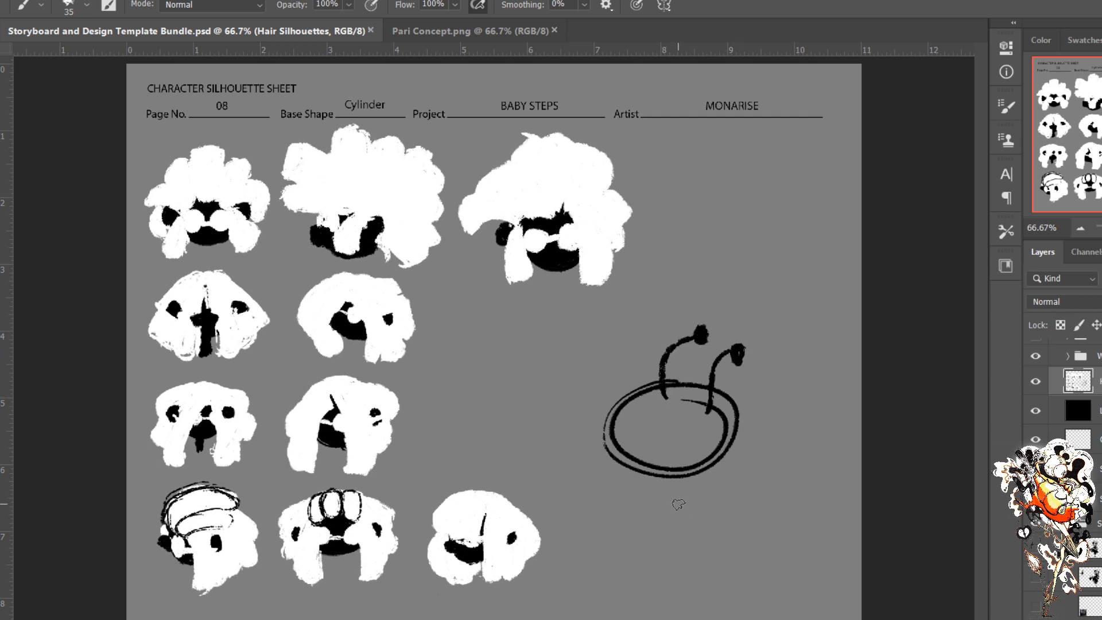
Step: Draw long curling tentacle legs, a bent arm and extra limbs beneath the large alien head in black
mouse_move(671, 484)
mouse_down()
mouse_move(769, 598)
mouse_move(802, 554)
mouse_move(694, 569)
mouse_move(647, 495)
mouse_move(613, 531)
mouse_move(600, 597)
mouse_up()
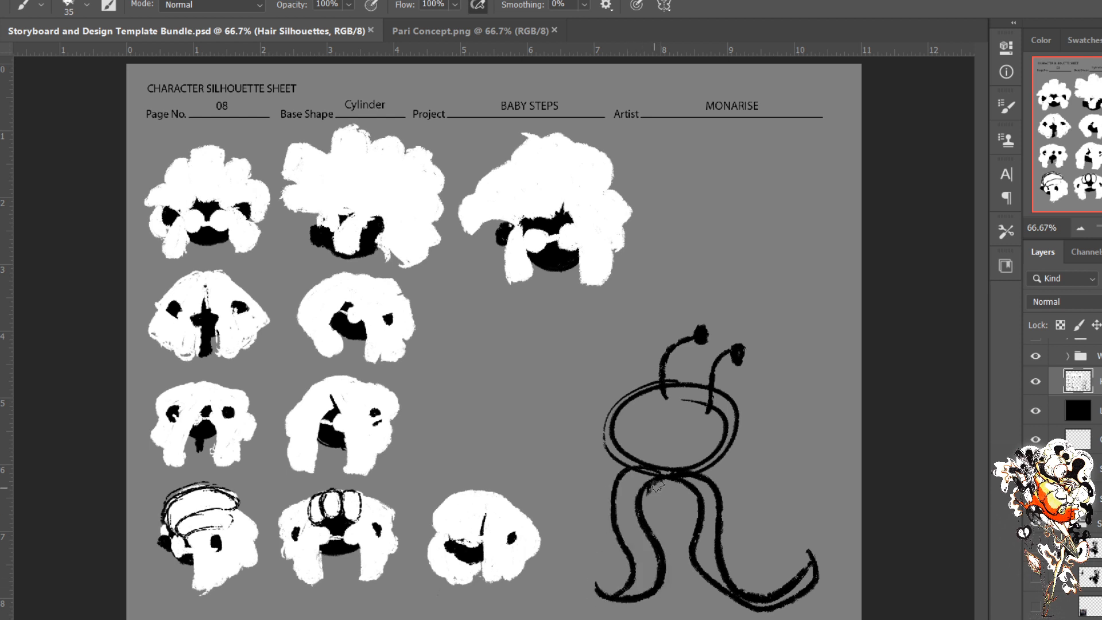
mouse_move(697, 464)
mouse_down()
mouse_move(746, 492)
mouse_move(776, 467)
mouse_move(734, 461)
mouse_move(742, 469)
mouse_move(696, 481)
mouse_move(746, 508)
mouse_move(776, 459)
mouse_up()
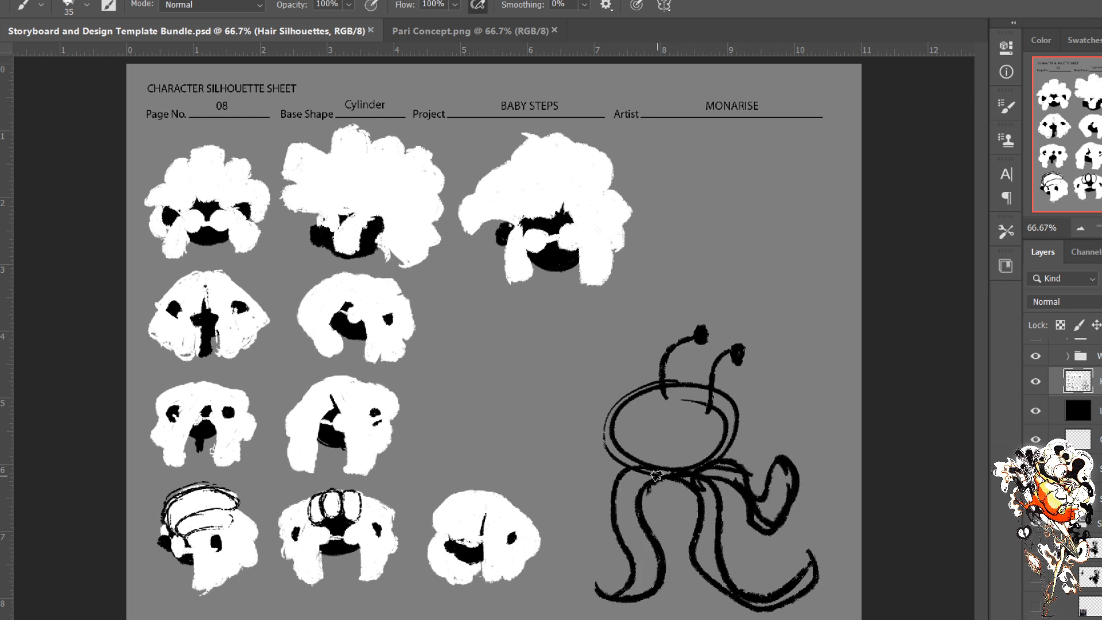
mouse_move(654, 474)
mouse_down()
mouse_move(671, 517)
mouse_move(669, 485)
mouse_move(658, 511)
mouse_move(681, 515)
mouse_move(705, 502)
mouse_move(715, 510)
mouse_move(735, 480)
mouse_move(728, 535)
mouse_move(731, 481)
mouse_up()
drag(771, 422, 745, 473)
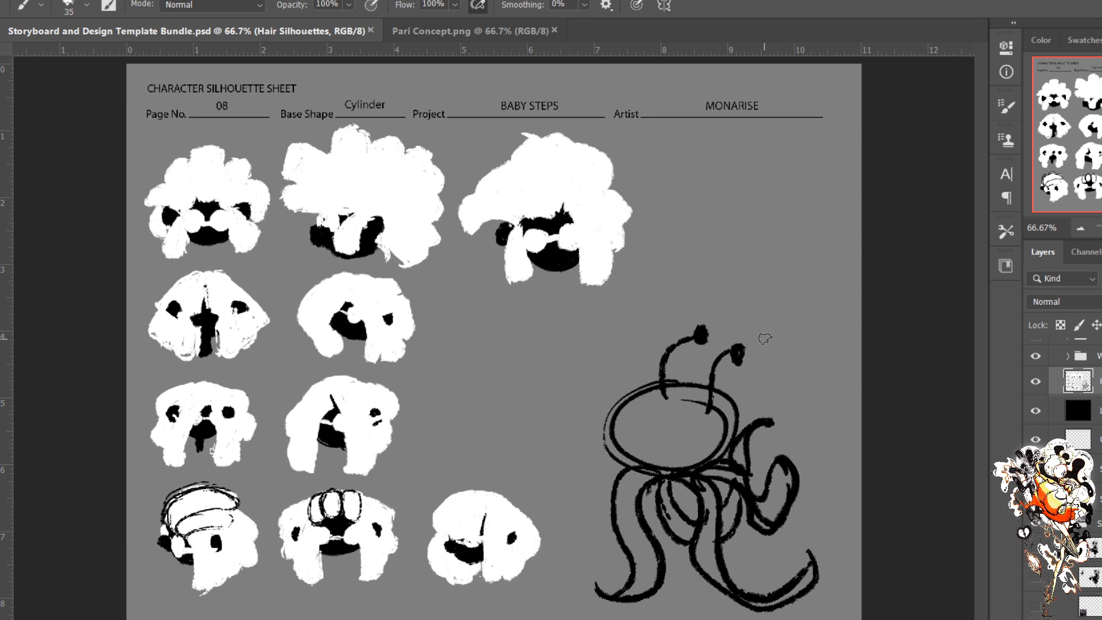
Step: Draw a cluster of tall looping white strokes above the large alien's antennae
mouse_move(750, 332)
mouse_down()
mouse_move(759, 353)
mouse_move(765, 301)
mouse_move(768, 333)
mouse_move(778, 303)
mouse_move(782, 326)
mouse_up()
drag(699, 289, 707, 344)
mouse_move(725, 268)
mouse_down()
mouse_move(732, 316)
mouse_move(731, 299)
mouse_move(755, 318)
mouse_up()
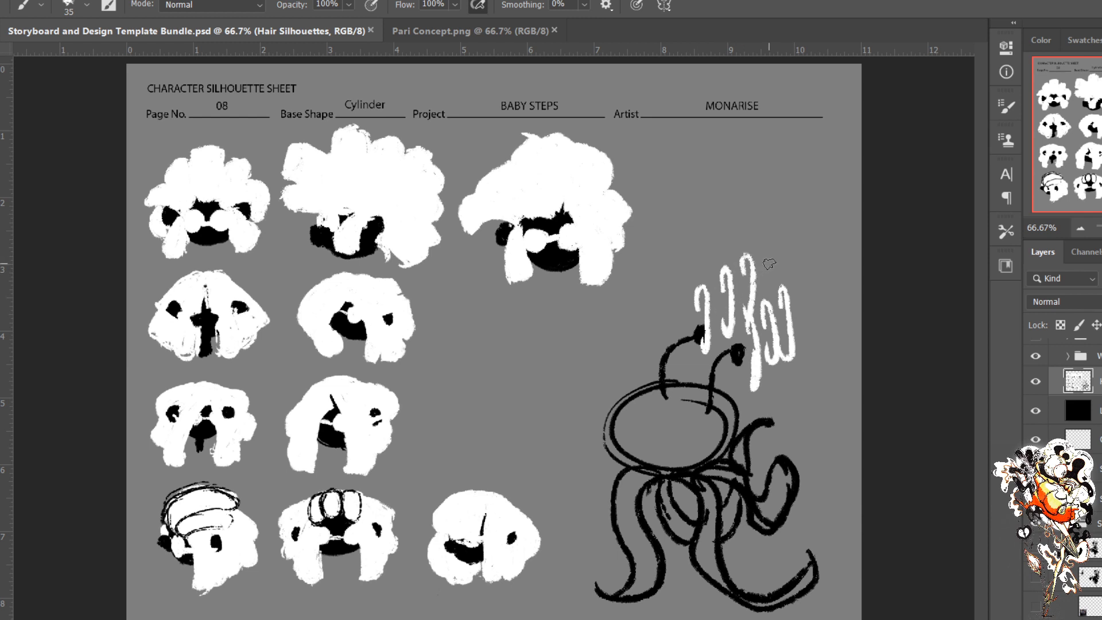
mouse_move(768, 265)
mouse_down()
mouse_move(767, 236)
mouse_move(765, 264)
mouse_move(796, 242)
mouse_move(778, 229)
mouse_move(768, 238)
mouse_move(795, 323)
mouse_move(811, 282)
mouse_up()
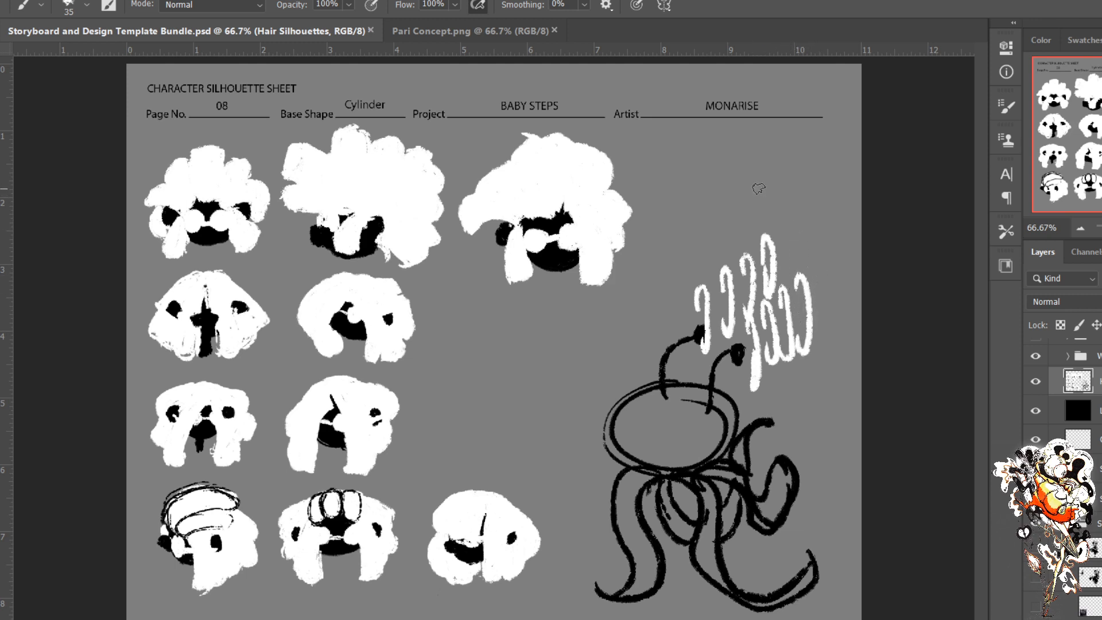
Step: Draw two small white aliens with filled heads, antennae and wavy limbs above the looping strokes, and give both black eyes
mouse_move(783, 201)
mouse_down()
mouse_move(792, 188)
mouse_move(788, 218)
mouse_move(802, 202)
mouse_move(795, 216)
mouse_move(789, 207)
mouse_move(792, 220)
mouse_move(848, 232)
mouse_up()
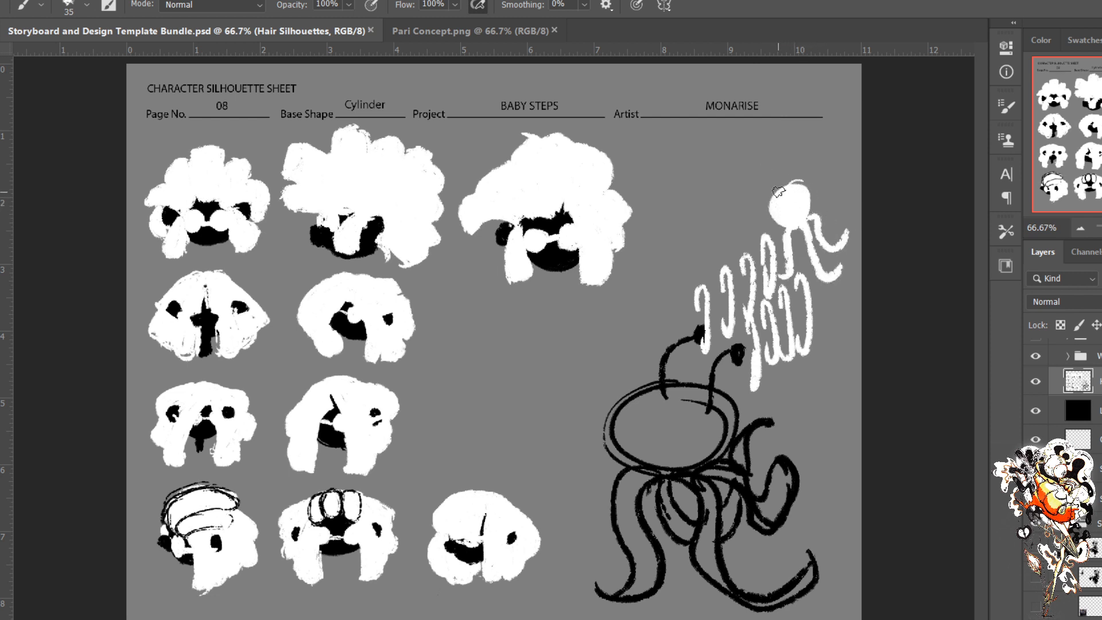
mouse_move(784, 192)
mouse_down()
mouse_move(770, 178)
mouse_move(760, 185)
mouse_move(774, 172)
mouse_up()
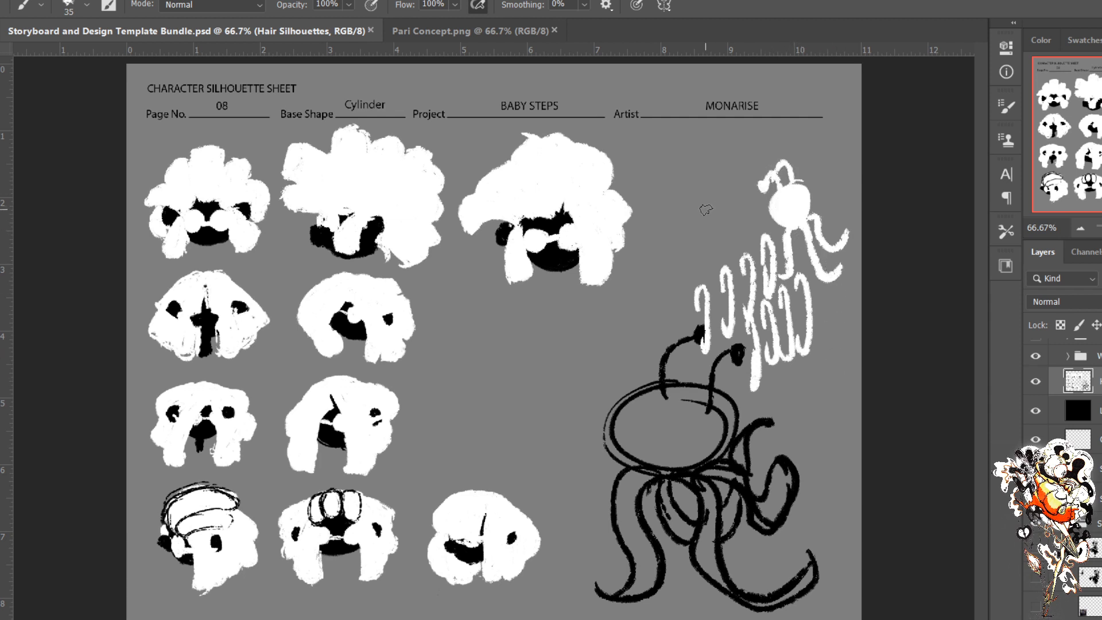
mouse_move(706, 213)
mouse_down()
mouse_move(694, 244)
mouse_move(710, 248)
mouse_move(697, 228)
mouse_move(682, 236)
mouse_move(709, 246)
mouse_move(713, 227)
mouse_move(697, 242)
mouse_move(704, 226)
mouse_move(680, 233)
mouse_move(687, 244)
mouse_move(728, 203)
mouse_move(745, 209)
mouse_move(727, 215)
mouse_move(670, 179)
mouse_up()
mouse_move(679, 258)
mouse_down()
mouse_move(656, 274)
mouse_move(685, 258)
mouse_move(716, 289)
mouse_move(703, 268)
mouse_move(682, 316)
mouse_move(685, 277)
mouse_move(677, 324)
mouse_move(691, 254)
mouse_move(746, 295)
mouse_up()
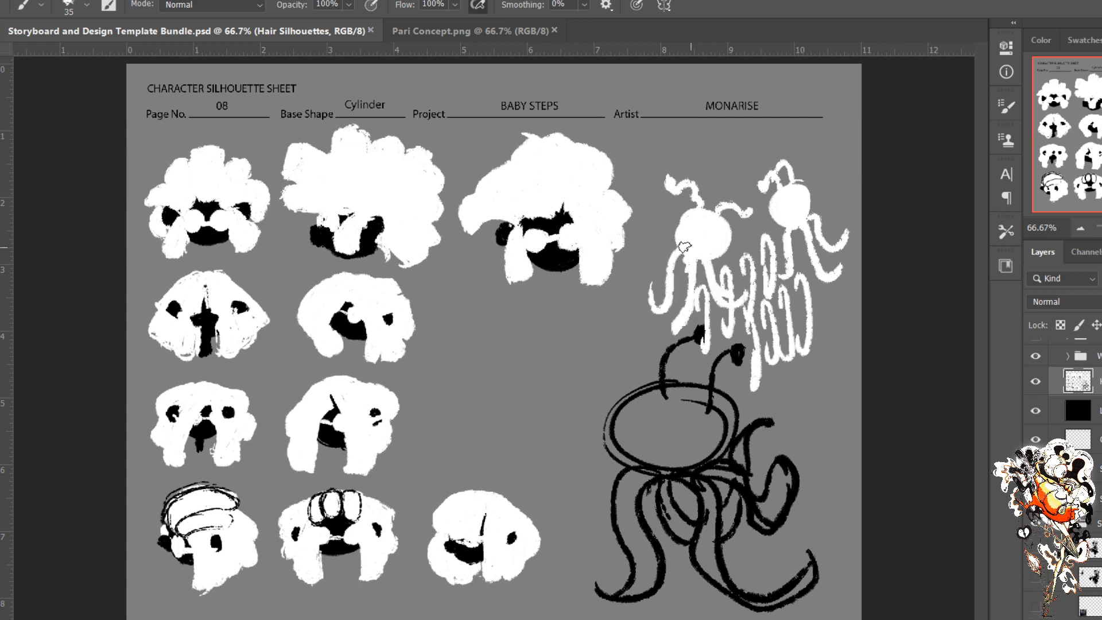
drag(681, 253, 652, 289)
key(x)
drag(712, 219, 699, 234)
drag(795, 193, 794, 205)
drag(781, 193, 780, 204)
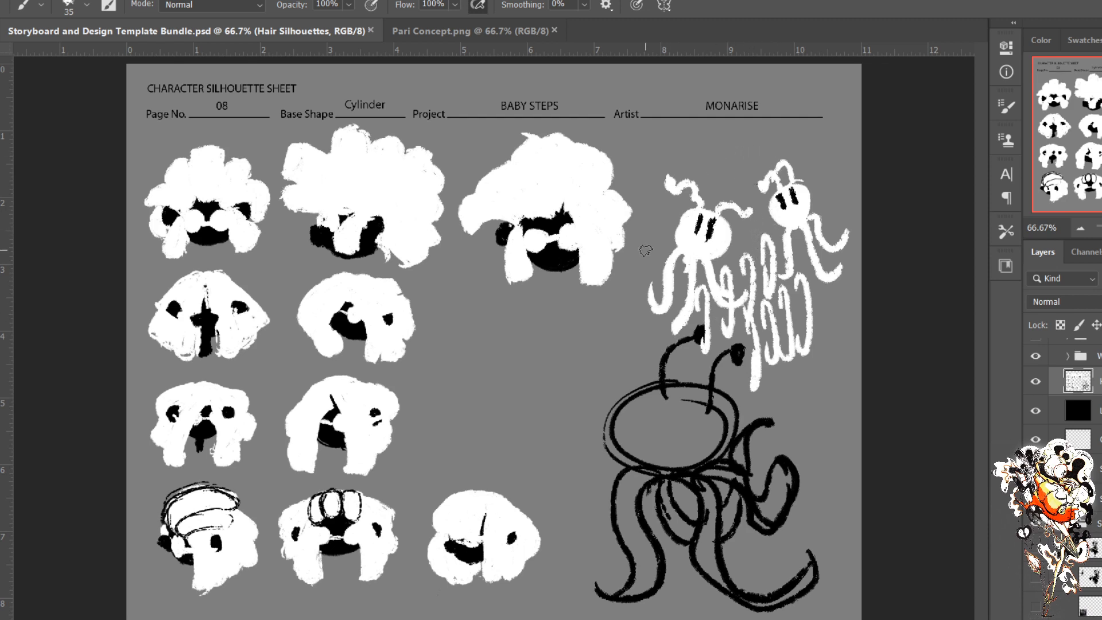
mouse_move(545, 372)
mouse_down()
mouse_move(513, 390)
mouse_move(534, 373)
mouse_up()
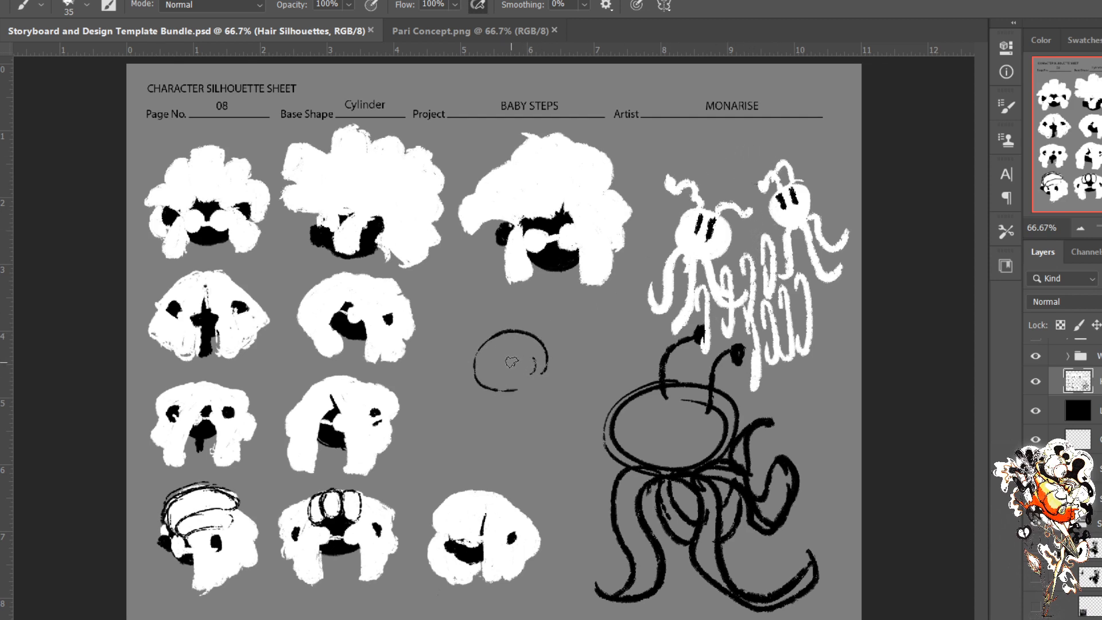
key(ctrl+z)
key(ctrl+z)
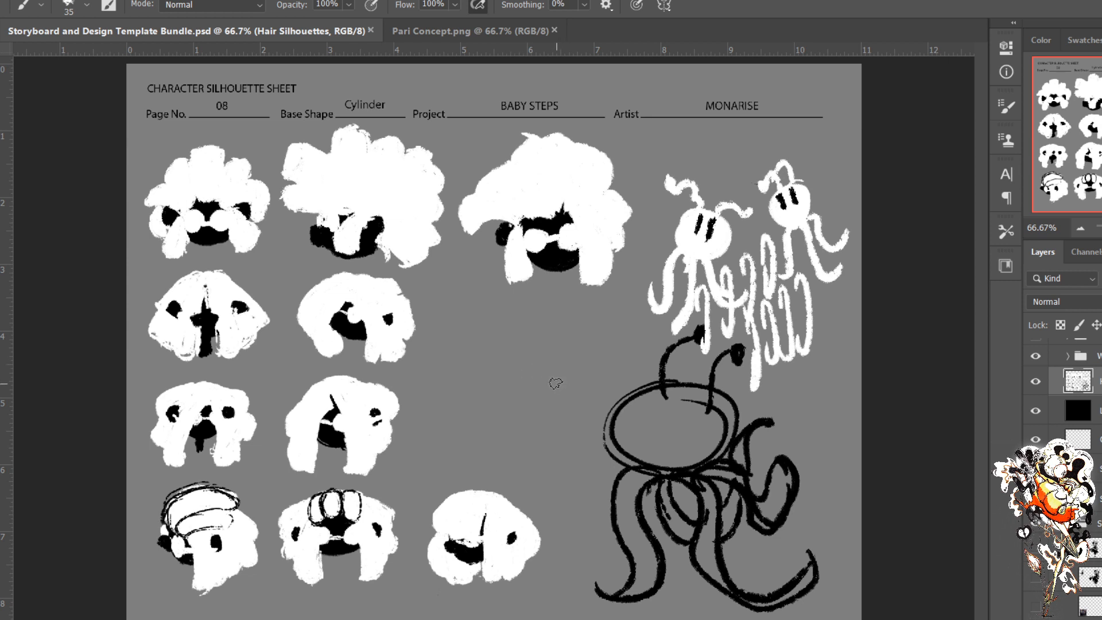
Step: Sketch a tiny black tentacled creature and a larger round-headed one with two legs below the third top-row head
mouse_move(554, 384)
mouse_down()
mouse_move(569, 391)
mouse_move(556, 397)
mouse_up()
mouse_move(500, 305)
mouse_down()
mouse_move(456, 298)
mouse_move(505, 304)
mouse_move(492, 327)
mouse_move(519, 418)
mouse_up()
mouse_move(482, 346)
mouse_down()
mouse_move(452, 349)
mouse_move(446, 410)
mouse_move(468, 345)
mouse_move(449, 410)
mouse_up()
Step: Erase the tiny creature with a size 80 eraser and redraw it smaller with a size 15 brush
key(e)
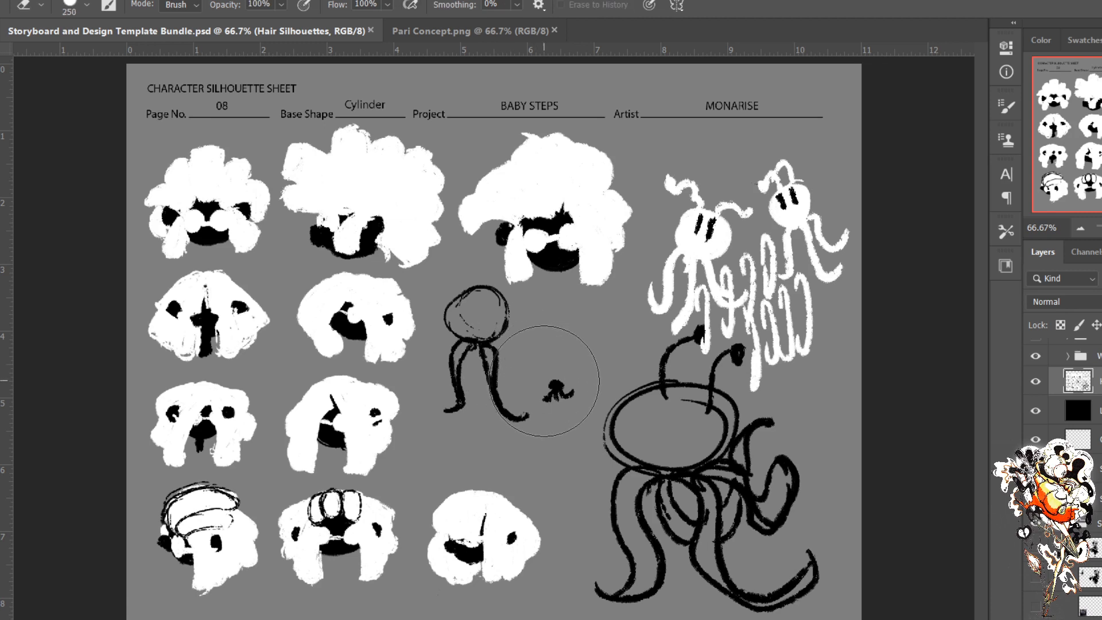
key(bracketleft)
key(bracketleft)
key(bracketleft)
key(bracketleft)
drag(560, 381, 561, 389)
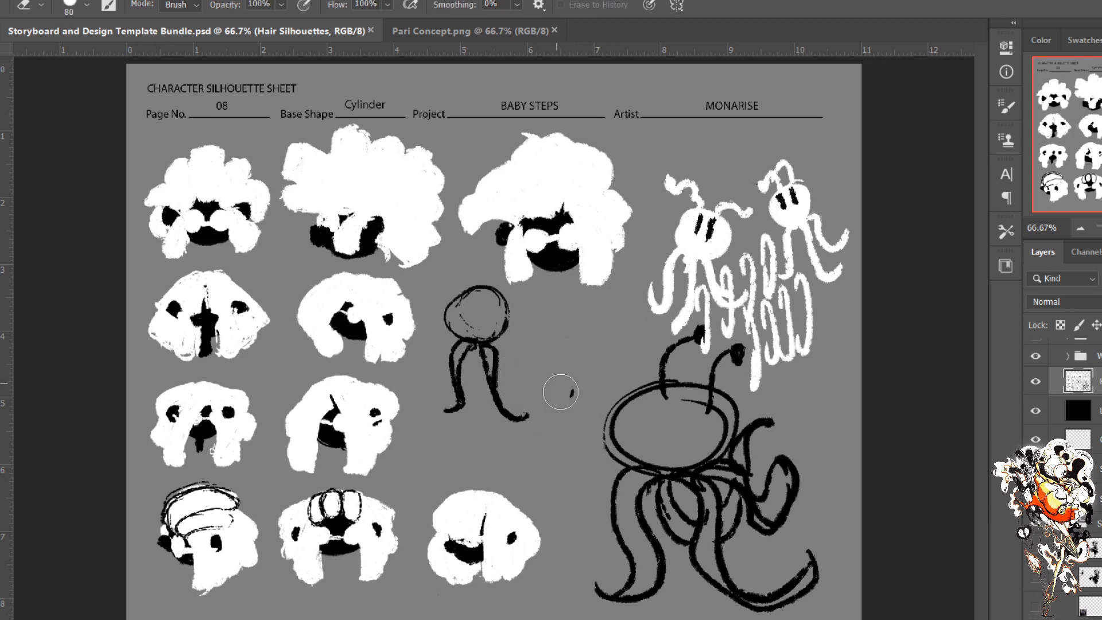
key(b)
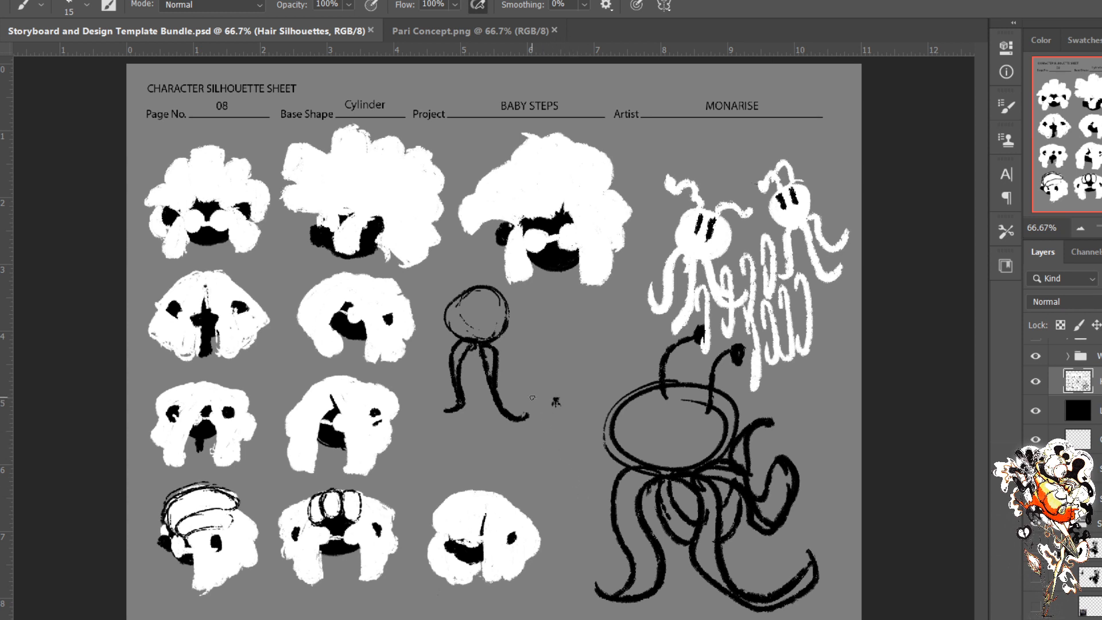
Step: Add another leg, facial lines and blob-tipped stalks to the round-headed creature, with white curved sound waves spreading from it
drag(497, 343, 529, 381)
drag(489, 308, 526, 304)
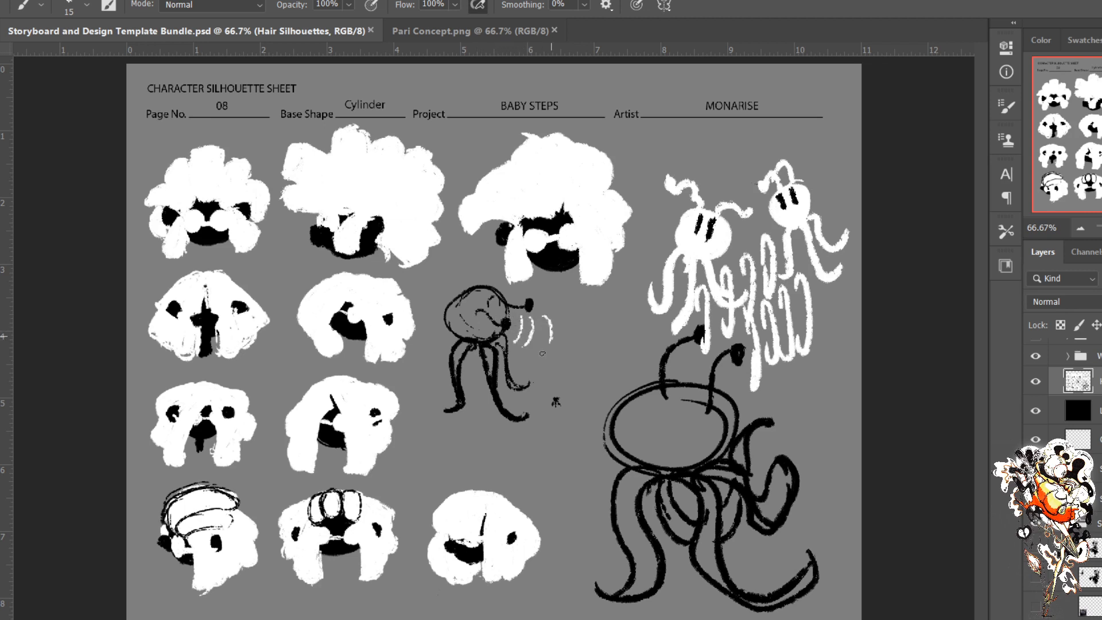
mouse_move(533, 292)
mouse_down()
mouse_move(556, 320)
mouse_move(577, 301)
mouse_move(585, 314)
mouse_move(559, 346)
mouse_move(553, 316)
mouse_move(546, 374)
mouse_up()
drag(579, 321, 563, 374)
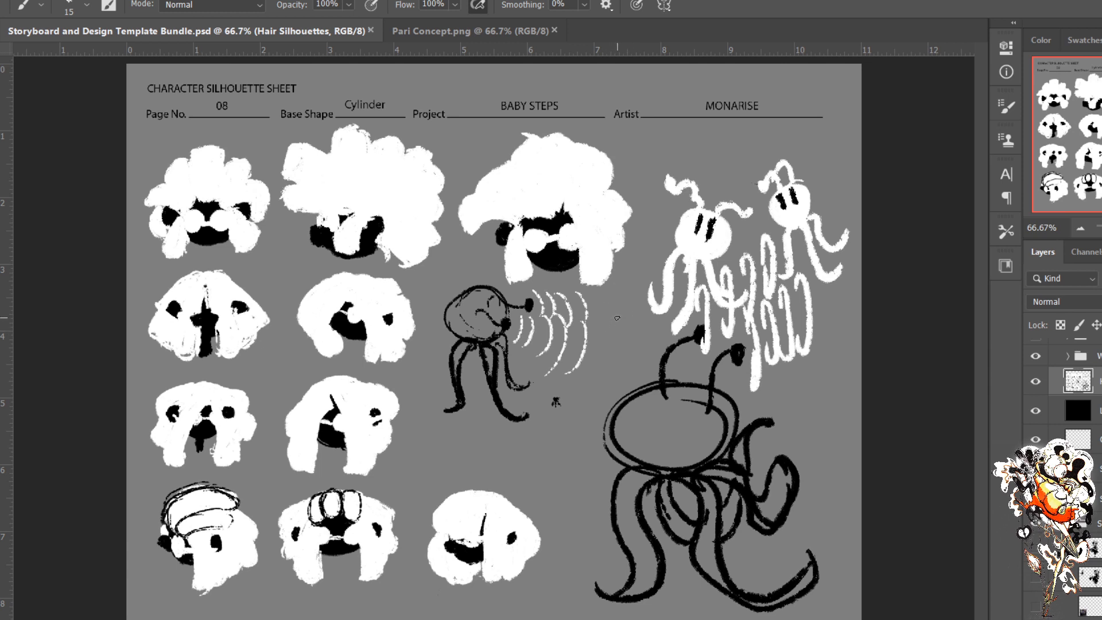
Step: Draw a small creature labelled "BENTO" beyond the sound waves and a lettered round-headed creature with hanging tentacles below the tiny one
mouse_move(609, 320)
mouse_down()
mouse_move(619, 320)
mouse_move(613, 351)
mouse_up()
drag(593, 308, 604, 314)
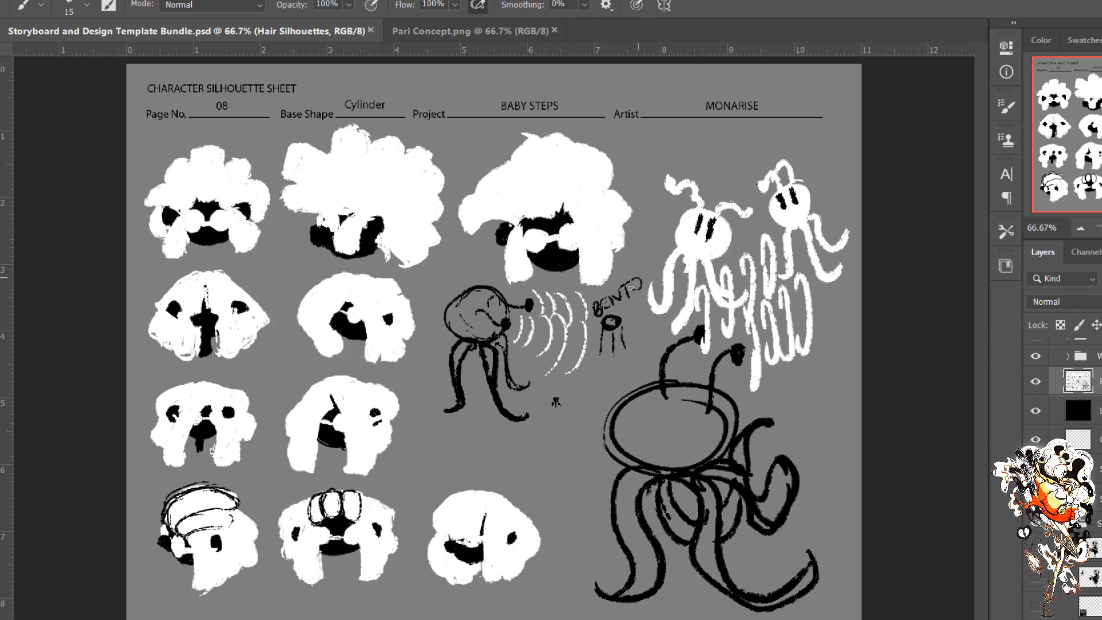
mouse_move(564, 425)
mouse_down()
mouse_move(580, 437)
mouse_move(543, 444)
mouse_move(560, 462)
mouse_move(561, 505)
mouse_up()
drag(558, 462, 551, 515)
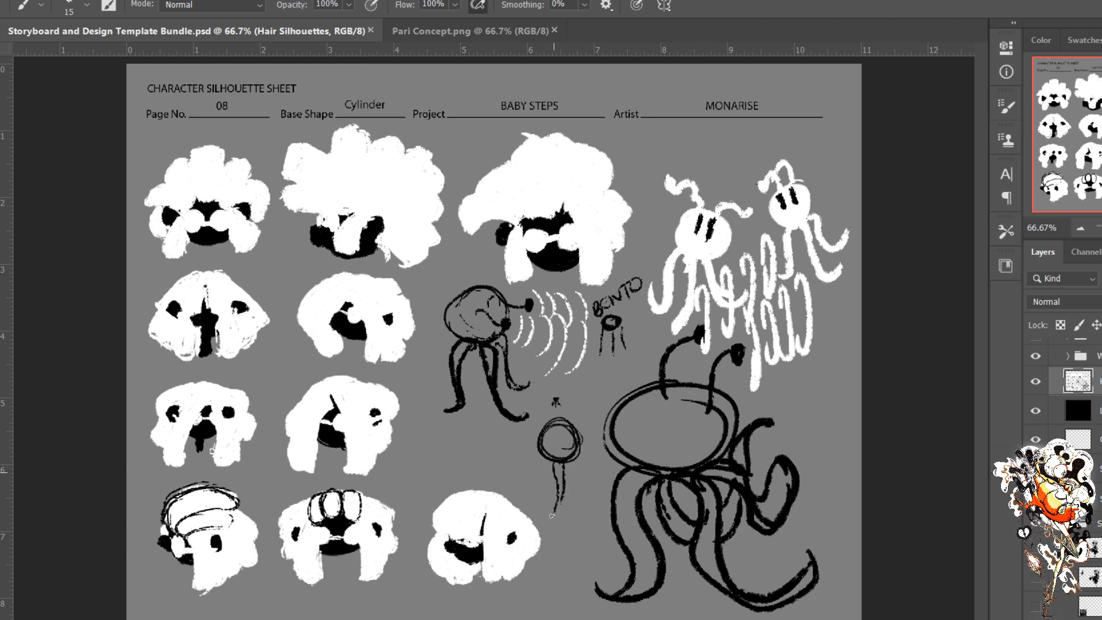
drag(540, 453, 542, 491)
drag(580, 454, 579, 493)
drag(574, 462, 569, 487)
drag(530, 449, 563, 443)
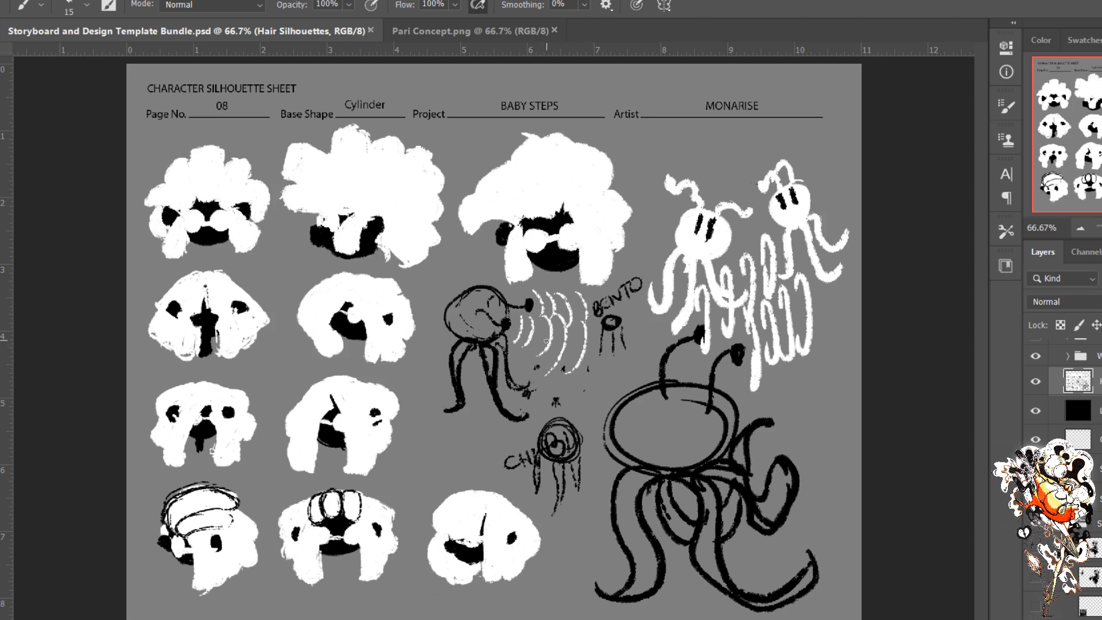
Step: Dot small black marks around the sound waves and draw loops circling and connecting the creatures
drag(546, 341, 547, 334)
drag(577, 338, 578, 343)
drag(581, 371, 586, 367)
drag(605, 369, 611, 369)
drag(565, 366, 567, 370)
mouse_move(550, 414)
mouse_down()
mouse_move(625, 376)
mouse_move(615, 351)
mouse_move(524, 352)
mouse_move(526, 331)
mouse_move(584, 331)
mouse_up()
mouse_move(555, 402)
mouse_down()
mouse_move(507, 384)
mouse_move(553, 375)
mouse_move(548, 360)
mouse_move(512, 358)
mouse_move(520, 338)
mouse_move(556, 411)
mouse_move(596, 431)
mouse_move(585, 454)
mouse_move(529, 457)
mouse_move(553, 418)
mouse_move(567, 473)
mouse_move(528, 431)
mouse_move(584, 450)
mouse_up()
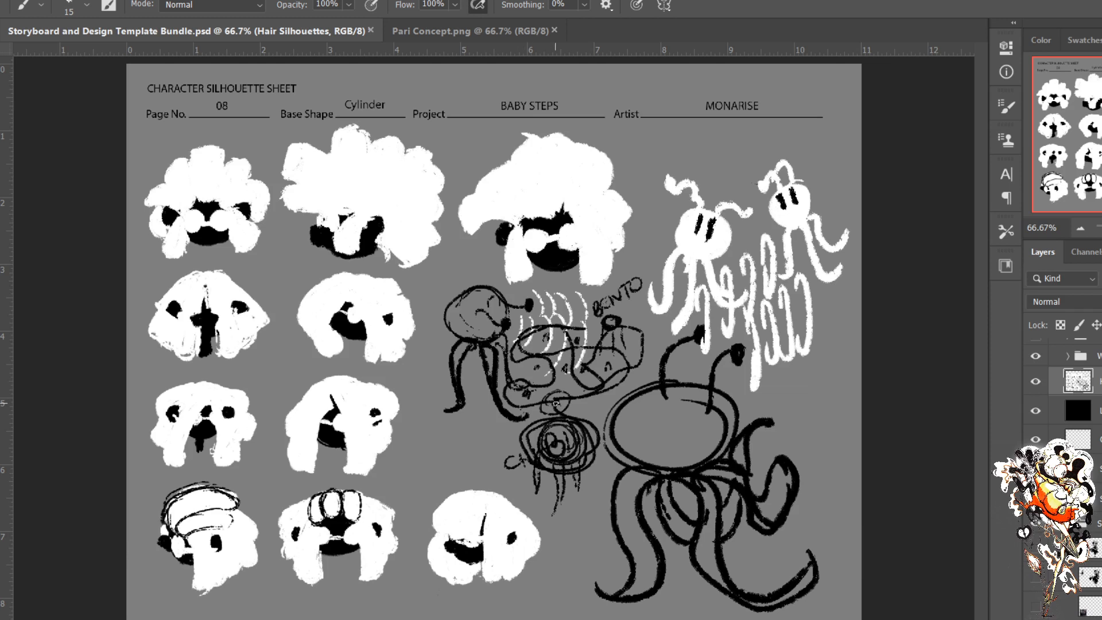
mouse_move(556, 403)
mouse_down()
mouse_move(519, 407)
mouse_move(436, 376)
mouse_move(436, 330)
mouse_move(489, 302)
mouse_move(444, 337)
mouse_move(469, 343)
mouse_up()
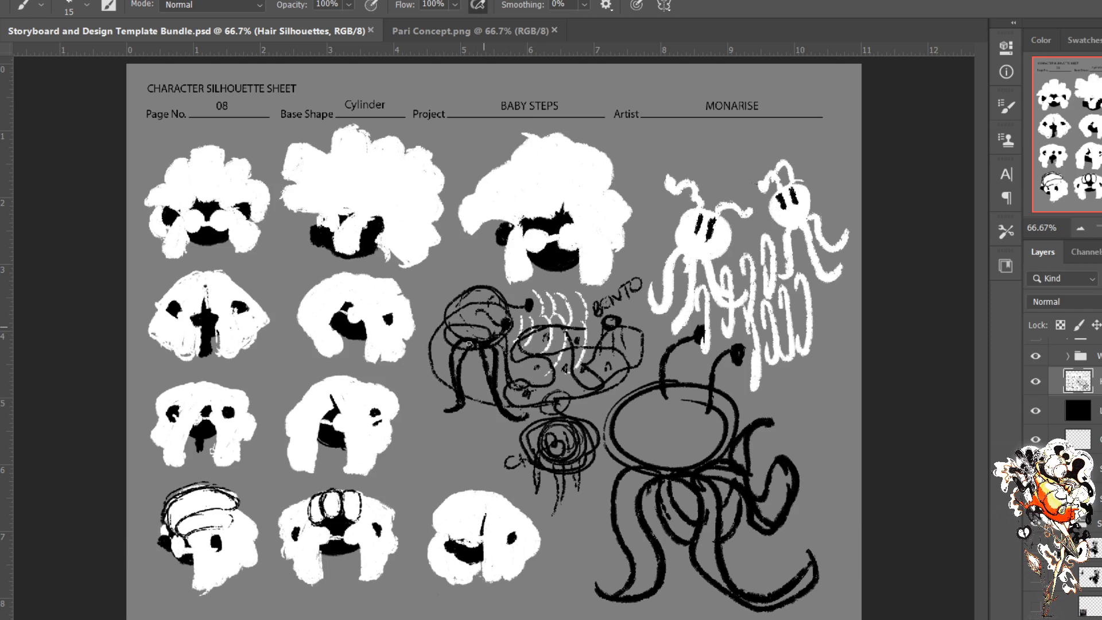
mouse_move(548, 393)
mouse_down()
mouse_move(612, 379)
mouse_move(640, 340)
mouse_move(601, 325)
mouse_up()
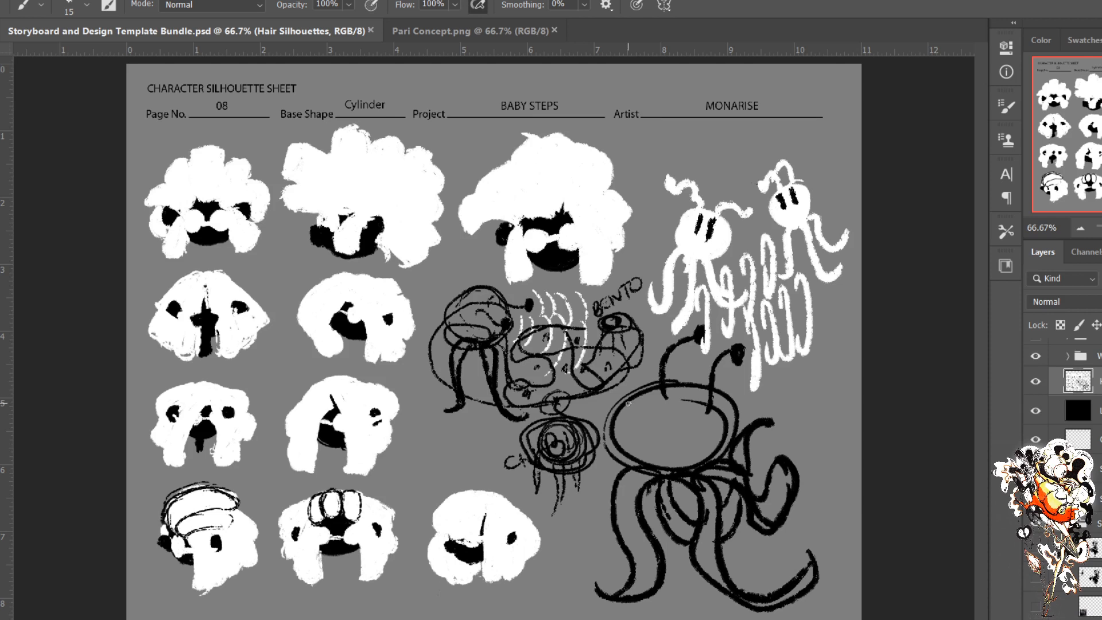
Step: Erase the looped creature sketches with a size 80 eraser, and the large and white aliens at size 150
key(e)
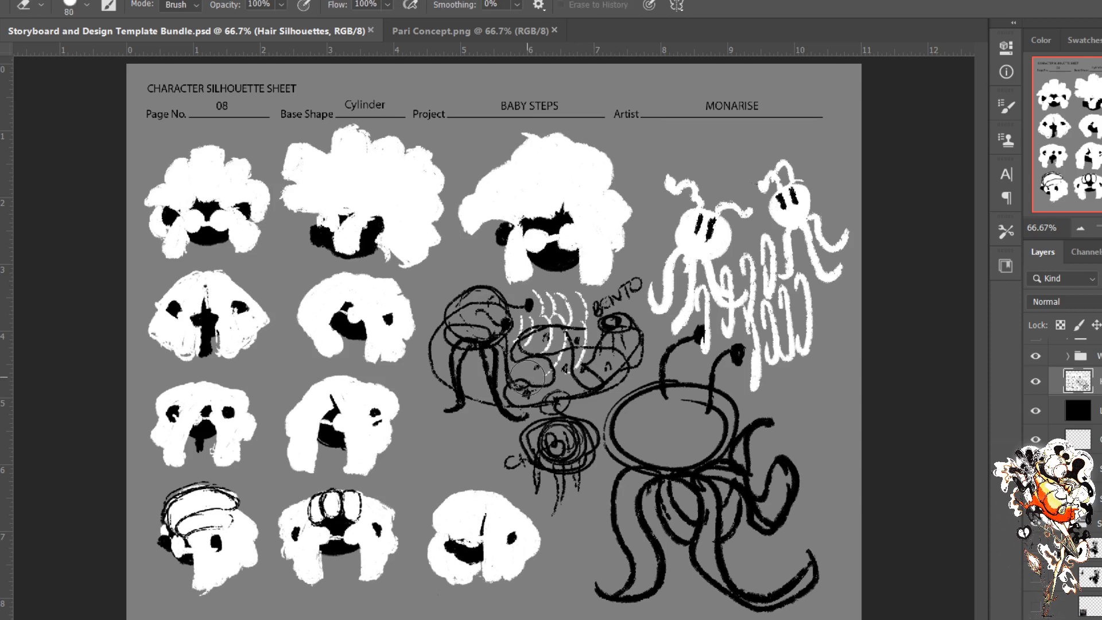
mouse_move(508, 360)
mouse_down()
mouse_move(456, 344)
mouse_move(450, 372)
mouse_move(468, 293)
mouse_move(514, 312)
mouse_move(548, 296)
mouse_move(534, 299)
mouse_move(576, 462)
mouse_move(571, 439)
mouse_move(582, 436)
mouse_move(589, 456)
mouse_move(587, 432)
mouse_move(566, 425)
mouse_move(542, 438)
mouse_move(603, 380)
mouse_move(589, 404)
mouse_move(579, 356)
mouse_move(597, 315)
mouse_move(571, 302)
mouse_move(551, 315)
mouse_up()
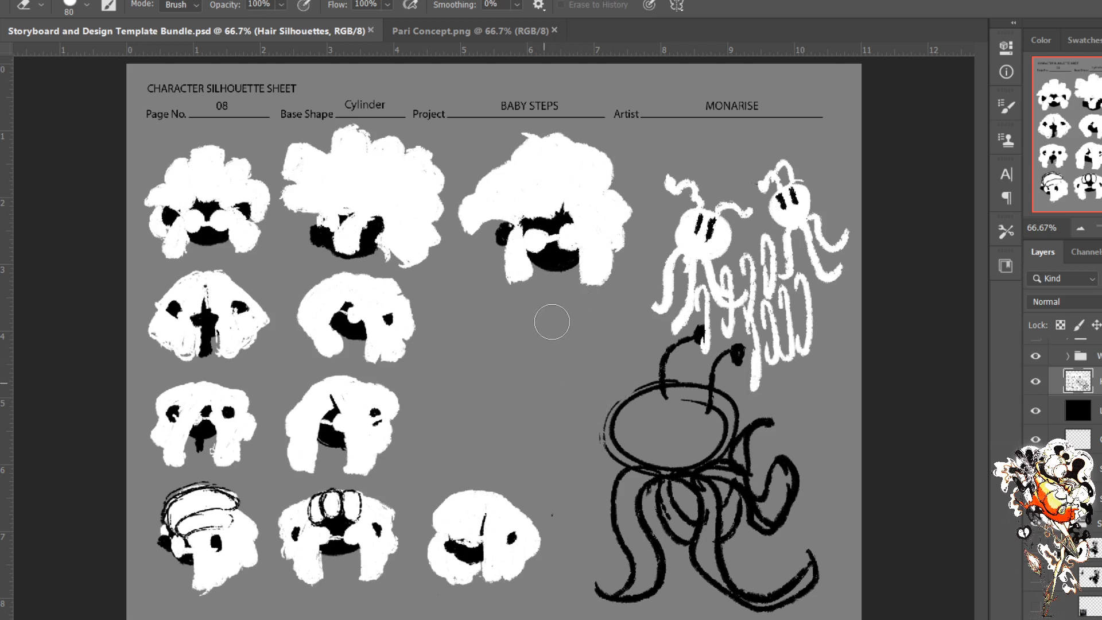
key(bracketright)
key(bracketright)
key(bracketright)
key(bracketright)
mouse_move(774, 182)
mouse_down()
mouse_move(775, 232)
mouse_move(790, 171)
mouse_move(839, 317)
mouse_move(777, 177)
mouse_move(754, 263)
mouse_move(782, 316)
mouse_move(735, 214)
mouse_move(721, 306)
mouse_move(686, 275)
mouse_move(677, 360)
mouse_move(690, 235)
mouse_move(653, 320)
mouse_move(620, 559)
mouse_move(599, 589)
mouse_move(632, 516)
mouse_move(641, 615)
mouse_move(686, 574)
mouse_move(712, 598)
mouse_move(743, 587)
mouse_move(766, 490)
mouse_move(794, 468)
mouse_move(843, 545)
mouse_up()
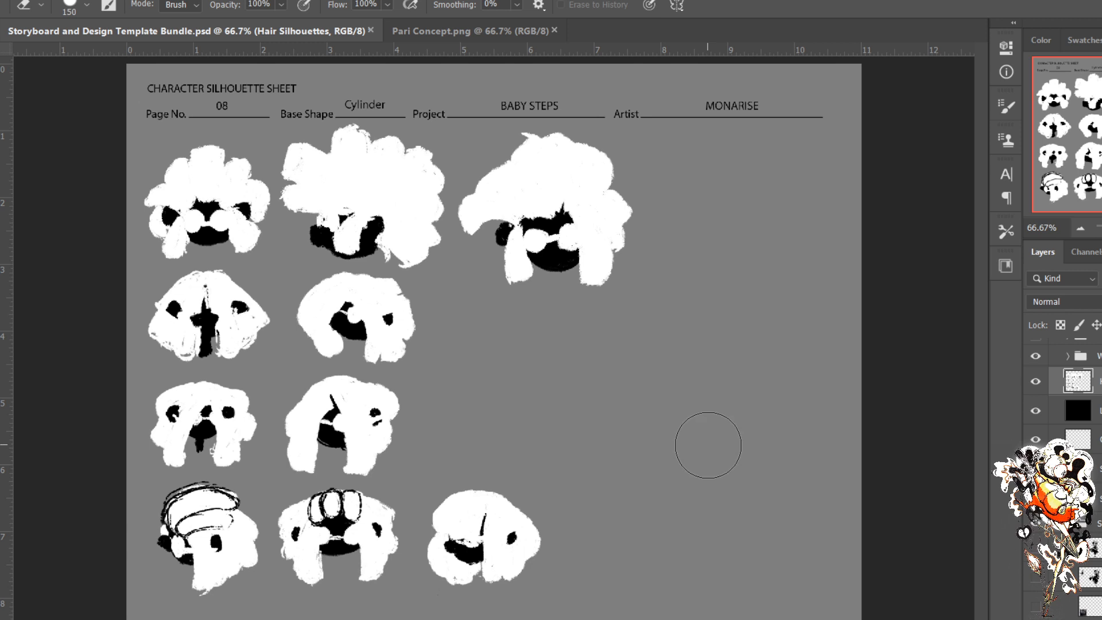
Step: Letter "LAZINESS" in black below the third top-row head with a size 15 brush
key(b)
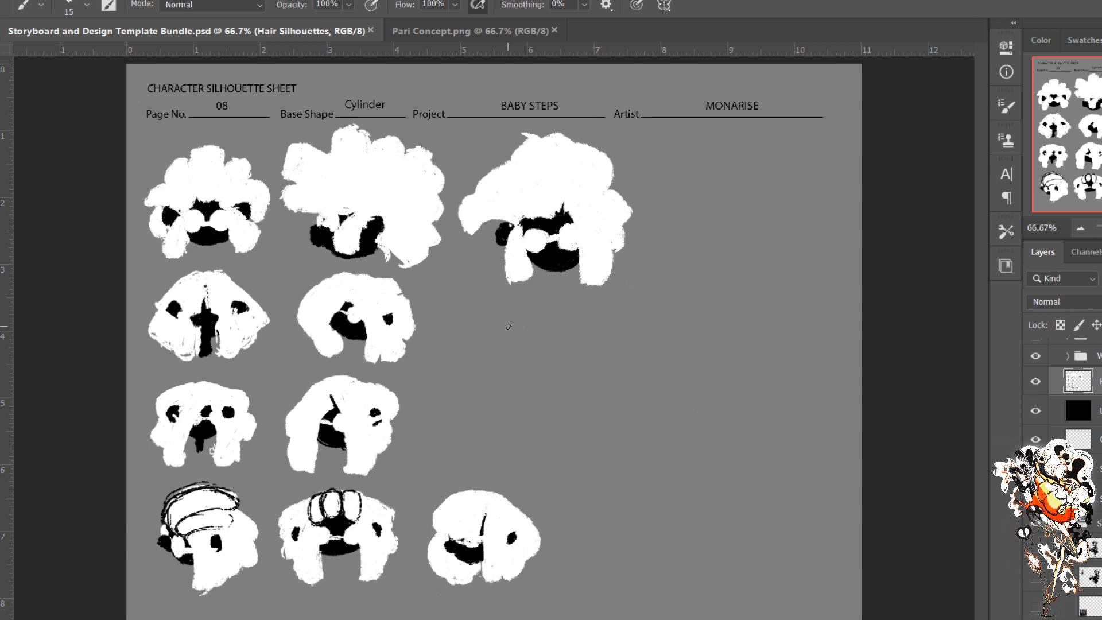
mouse_move(496, 323)
mouse_down()
mouse_move(516, 341)
mouse_move(556, 336)
mouse_up()
mouse_move(565, 317)
mouse_down()
mouse_move(566, 338)
mouse_move(594, 314)
mouse_move(633, 338)
mouse_move(629, 325)
mouse_up()
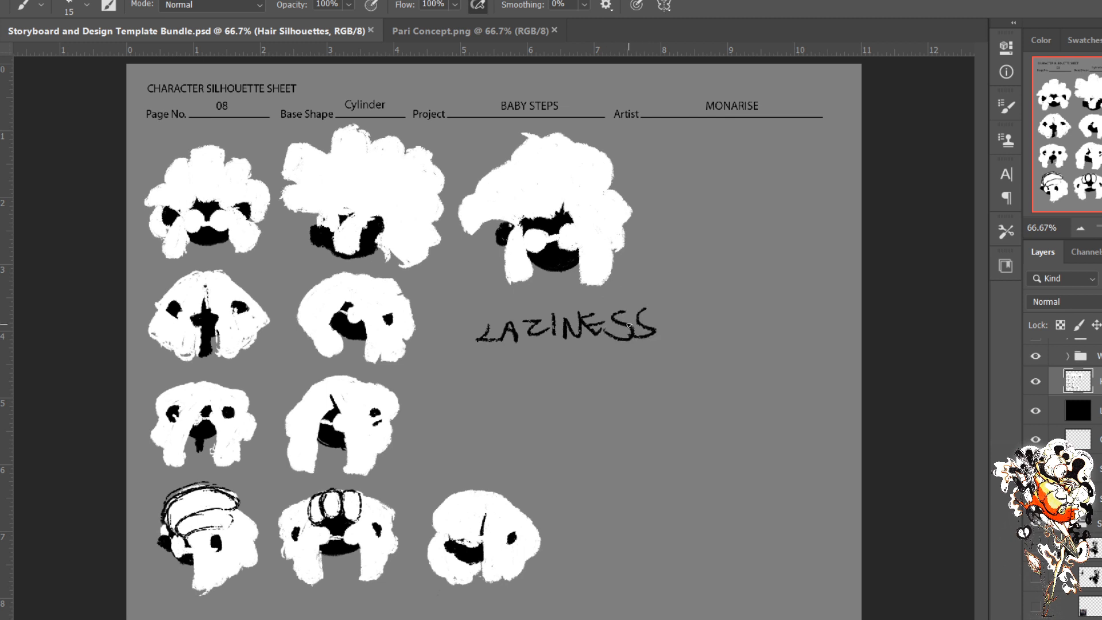
Step: Sketch a figure under the "LAZINESS" lettering with a round head, two arms with blocky hands, X eyes and a tongue hanging out
drag(574, 353, 580, 337)
mouse_move(578, 374)
mouse_down()
mouse_move(597, 430)
mouse_move(613, 430)
mouse_move(613, 476)
mouse_up()
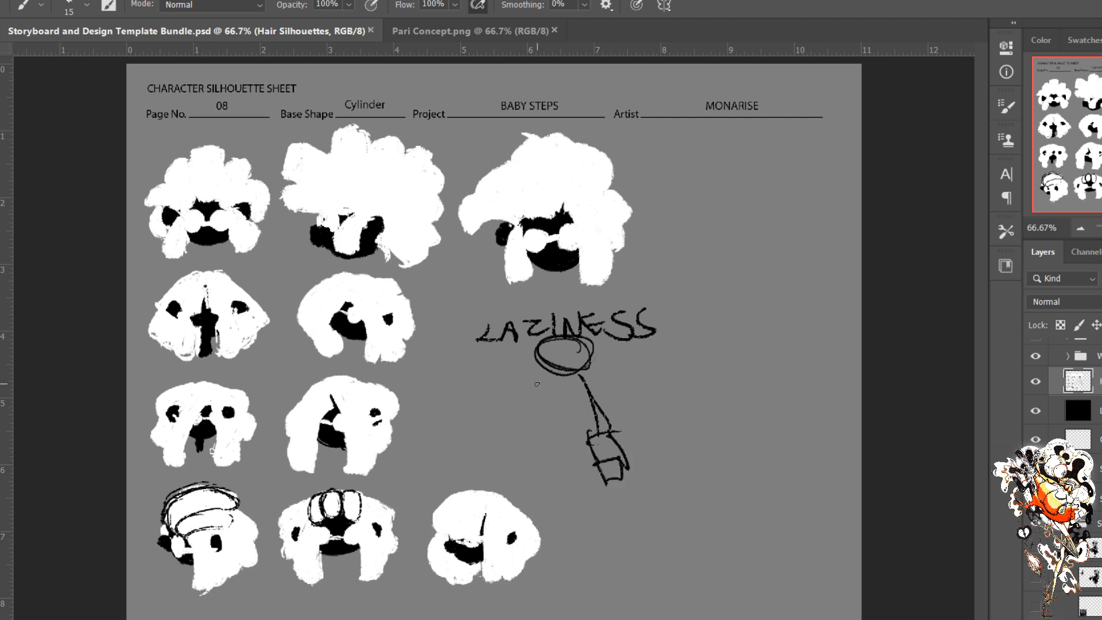
mouse_move(545, 374)
mouse_down()
mouse_move(497, 451)
mouse_move(523, 449)
mouse_move(492, 476)
mouse_up()
drag(494, 476, 518, 476)
mouse_move(521, 439)
mouse_down()
mouse_move(522, 428)
mouse_move(538, 451)
mouse_move(523, 449)
mouse_up()
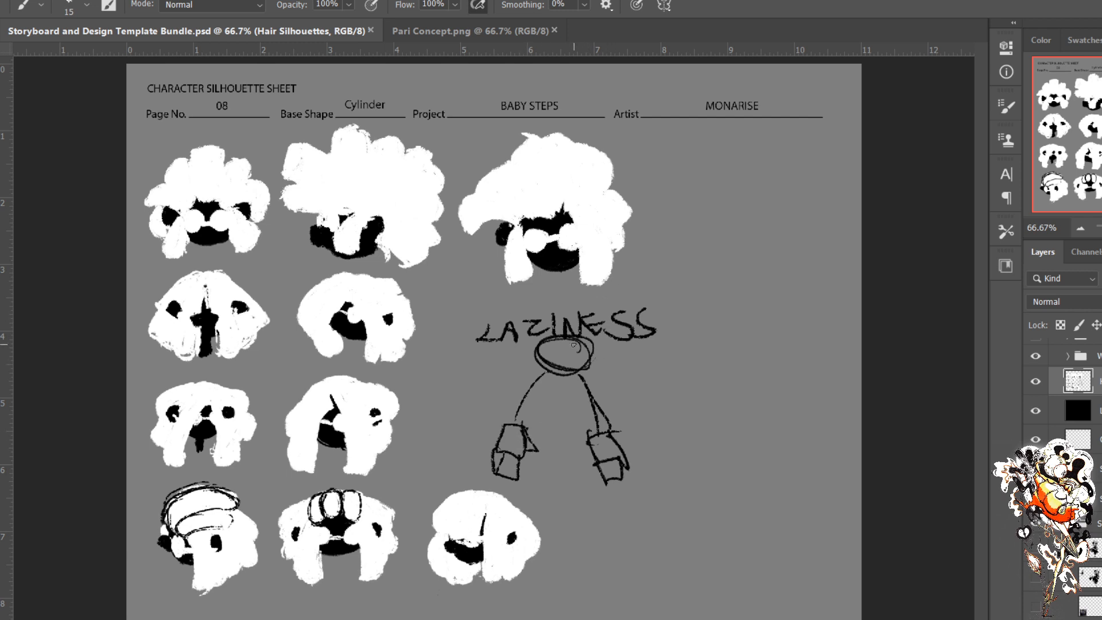
drag(573, 343, 582, 356)
mouse_move(582, 342)
mouse_down()
mouse_move(573, 356)
mouse_move(547, 356)
mouse_move(578, 383)
mouse_move(560, 367)
mouse_move(571, 377)
mouse_up()
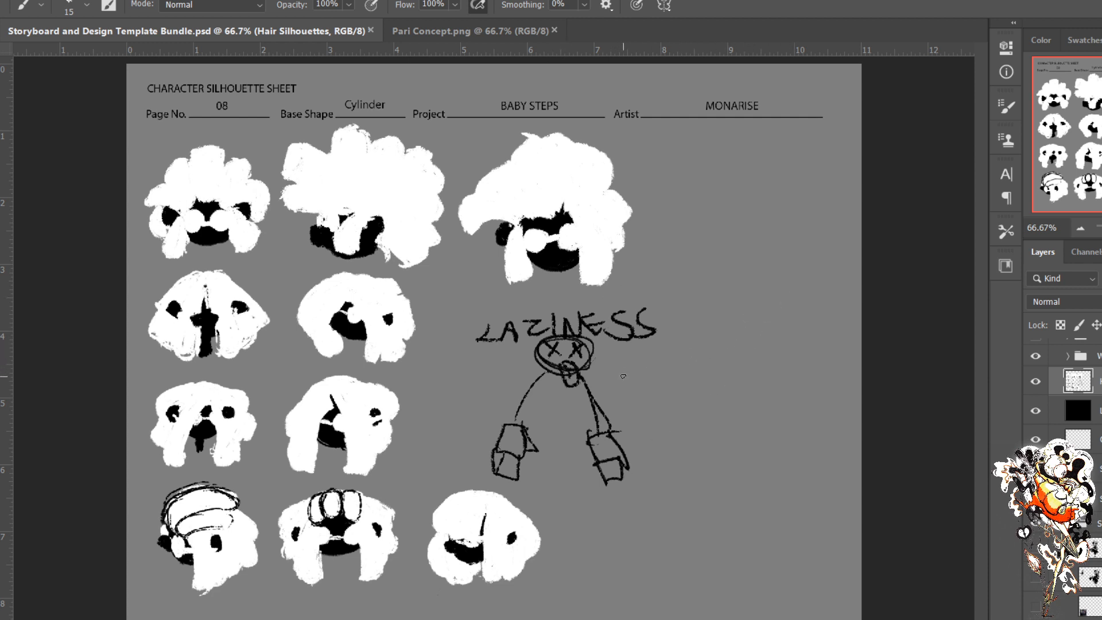
Step: Letter "PRIDE" in black beside the sketched figure and draw a small figure above its last letter
mouse_move(617, 367)
mouse_down()
mouse_move(613, 393)
mouse_move(672, 383)
mouse_up()
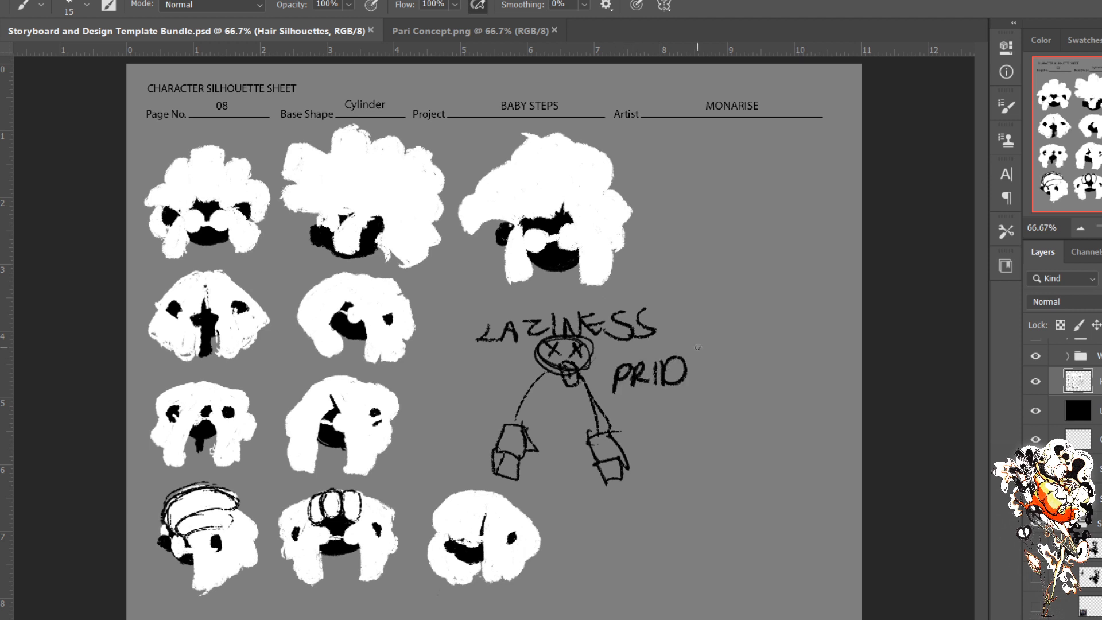
mouse_move(698, 347)
mouse_down()
mouse_move(696, 383)
mouse_move(715, 363)
mouse_up()
mouse_move(696, 354)
mouse_down()
mouse_move(723, 352)
mouse_move(699, 319)
mouse_move(701, 353)
mouse_move(714, 338)
mouse_move(709, 361)
mouse_move(689, 351)
mouse_move(709, 349)
mouse_move(701, 344)
mouse_up()
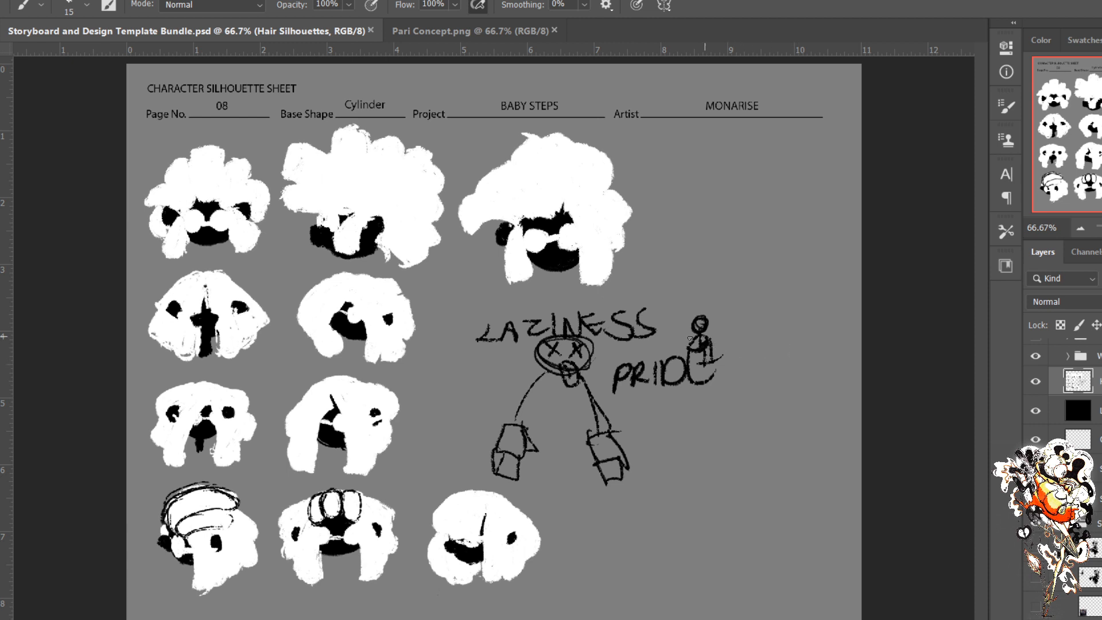
Step: Erase the "LAZINESS" and "PRIDE" lettering and both sketched figures with a size 150 eraser
key(e)
mouse_move(689, 344)
mouse_down()
mouse_move(705, 405)
mouse_move(682, 378)
mouse_move(639, 482)
mouse_move(587, 422)
mouse_move(516, 413)
mouse_move(506, 456)
mouse_move(617, 397)
mouse_move(657, 335)
mouse_move(538, 330)
mouse_move(559, 333)
mouse_move(513, 344)
mouse_move(566, 374)
mouse_up()
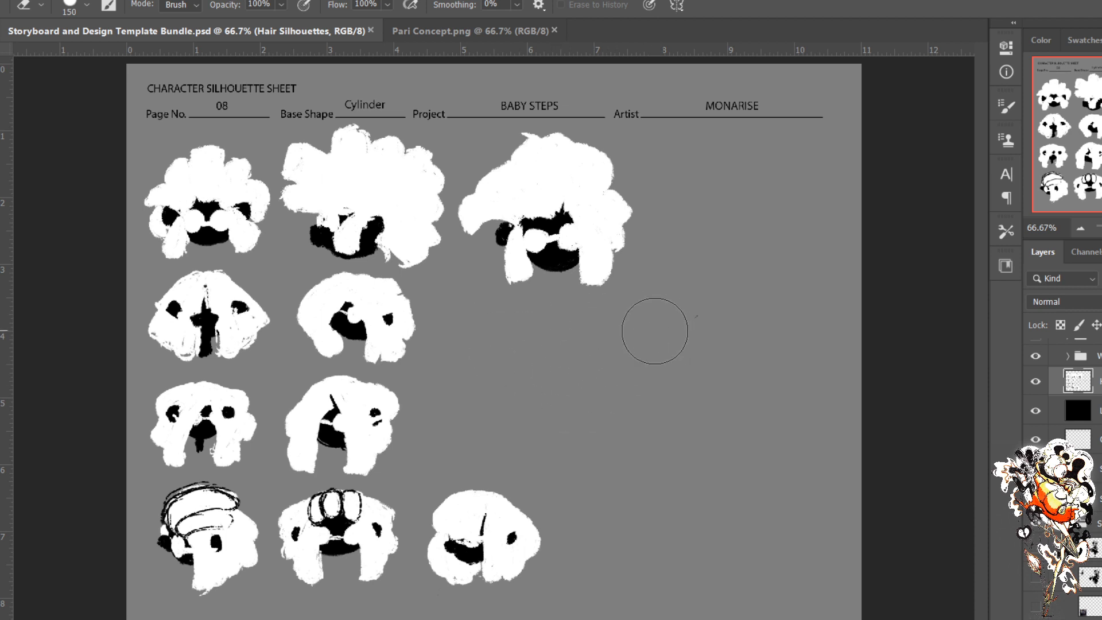
Step: Letter "LACK OF" in black with a size 15 brush in the empty area below the third top-row head
key(b)
mouse_move(534, 331)
mouse_down()
mouse_move(564, 360)
mouse_move(588, 353)
mouse_up()
mouse_move(594, 331)
mouse_down()
mouse_move(591, 349)
mouse_move(616, 340)
mouse_move(677, 351)
mouse_up()
mouse_move(686, 328)
mouse_down()
mouse_move(710, 320)
mouse_move(691, 350)
mouse_up()
drag(686, 340, 707, 333)
Step: Letter "INFORATION" in black below "LACK OF", underline it twice and add an underline beneath "LACK OF"
mouse_move(575, 391)
mouse_down()
mouse_move(603, 385)
mouse_move(578, 409)
mouse_move(587, 408)
mouse_up()
drag(607, 406, 631, 385)
drag(634, 385, 651, 405)
mouse_move(654, 396)
mouse_down()
mouse_move(720, 405)
mouse_move(764, 365)
mouse_up()
mouse_move(772, 370)
mouse_down()
mouse_move(771, 397)
mouse_move(783, 367)
mouse_move(833, 350)
mouse_up()
drag(621, 445, 840, 417)
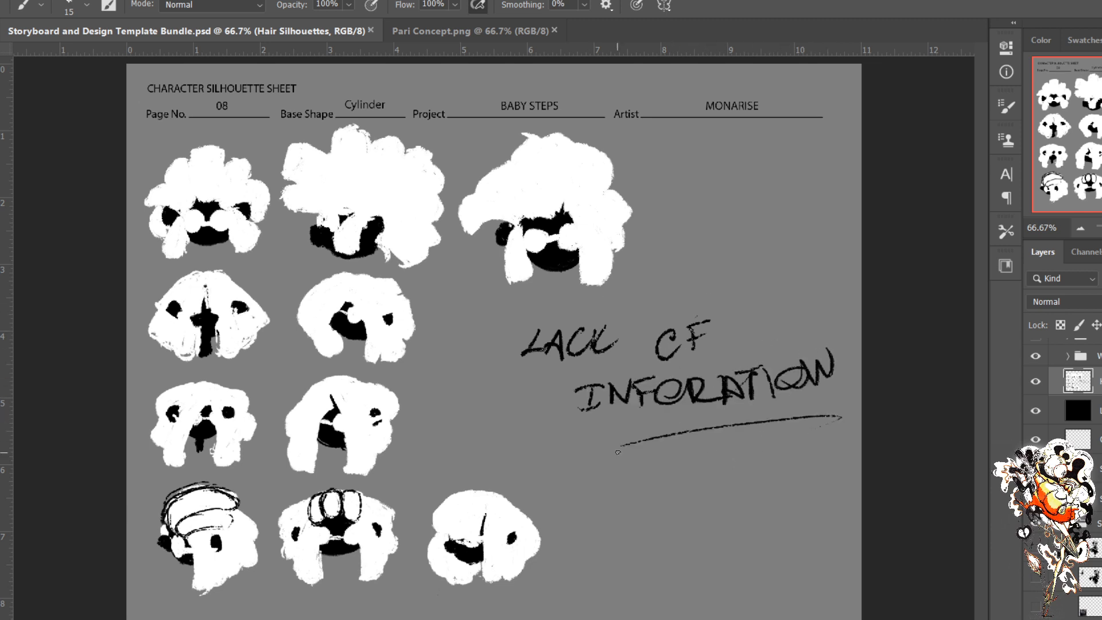
drag(630, 465, 815, 439)
drag(571, 376, 709, 345)
drag(544, 388, 696, 357)
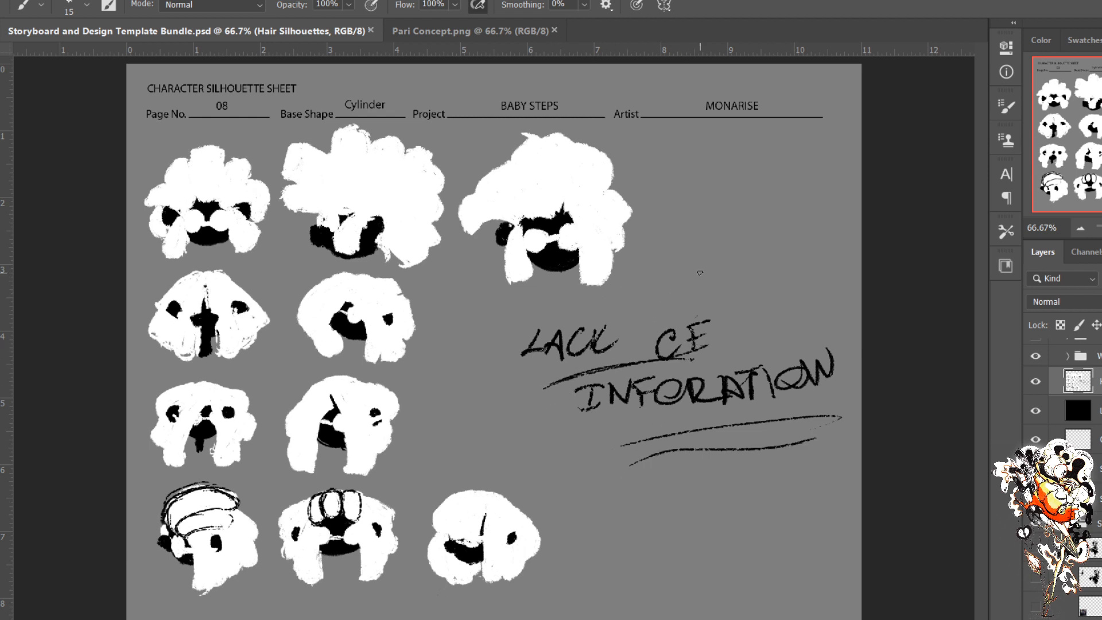
Step: Erase the "LACK OF INFORATION" lettering and its underlines with a size 150 eraser
key(e)
drag(829, 368, 803, 396)
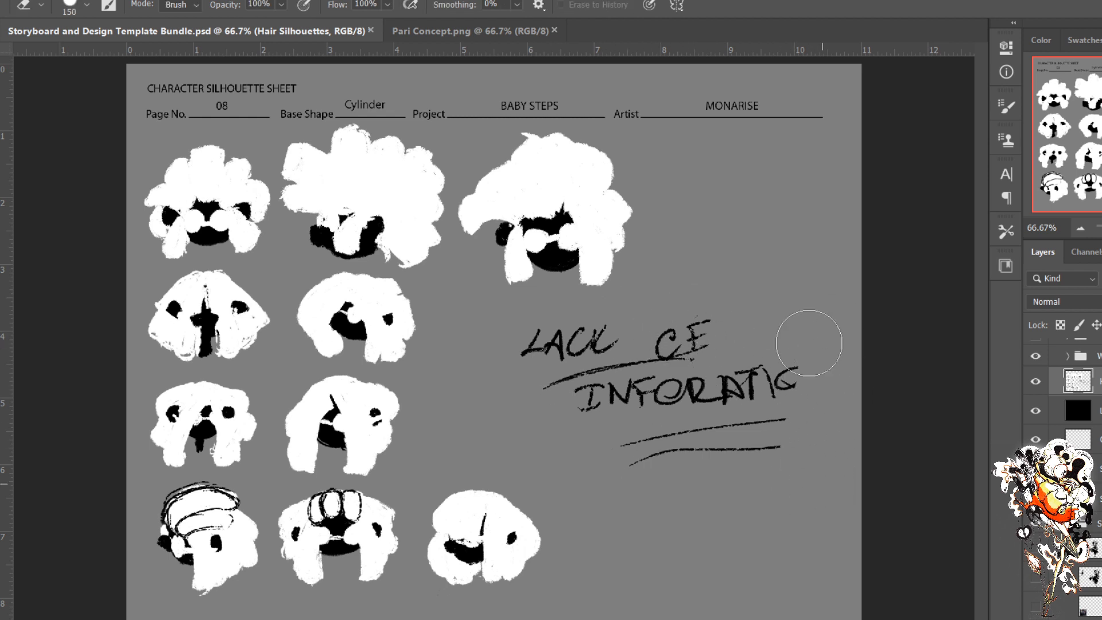
mouse_move(812, 337)
mouse_down()
mouse_move(739, 451)
mouse_move(697, 356)
mouse_move(645, 459)
mouse_move(627, 398)
mouse_up()
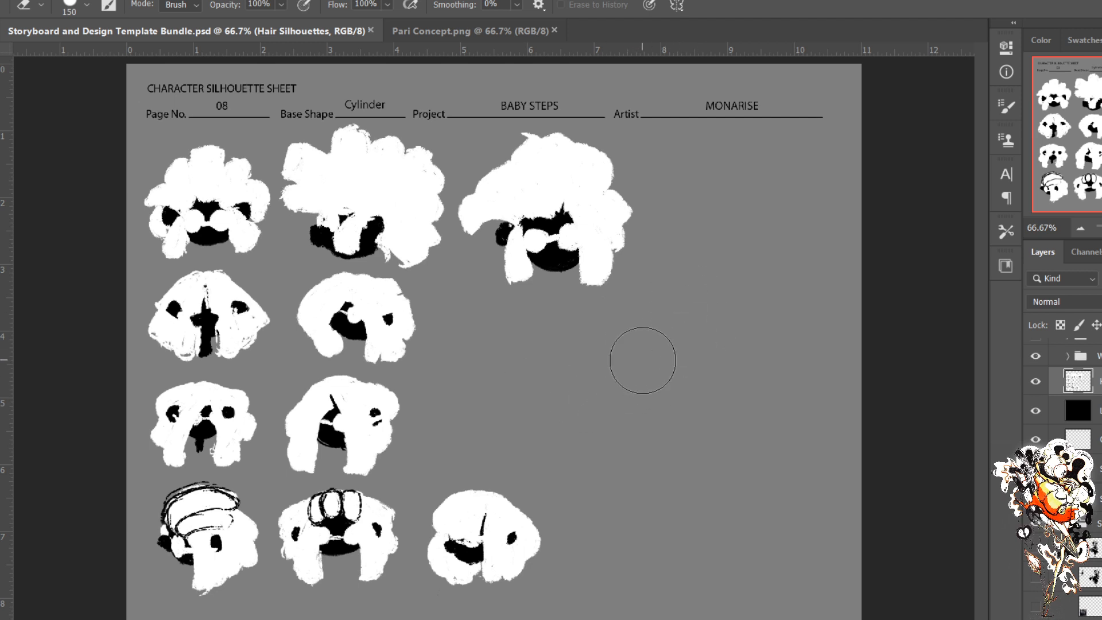
Step: Letter "NO KNOWS YOU" in white with a size 15 brush, placing "YOU" on a second line
key(b)
mouse_move(531, 383)
mouse_down()
mouse_move(542, 353)
mouse_move(555, 346)
mouse_move(603, 347)
mouse_up()
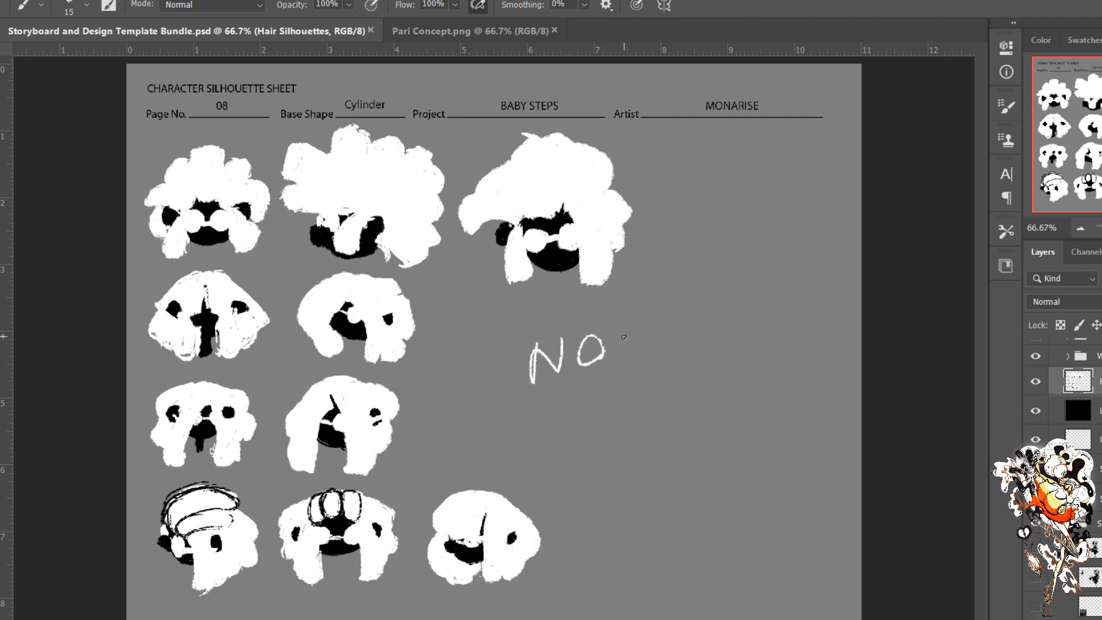
mouse_move(652, 315)
mouse_down()
mouse_move(661, 339)
mouse_move(692, 336)
mouse_up()
mouse_move(695, 330)
mouse_down()
mouse_move(749, 309)
mouse_move(763, 287)
mouse_up()
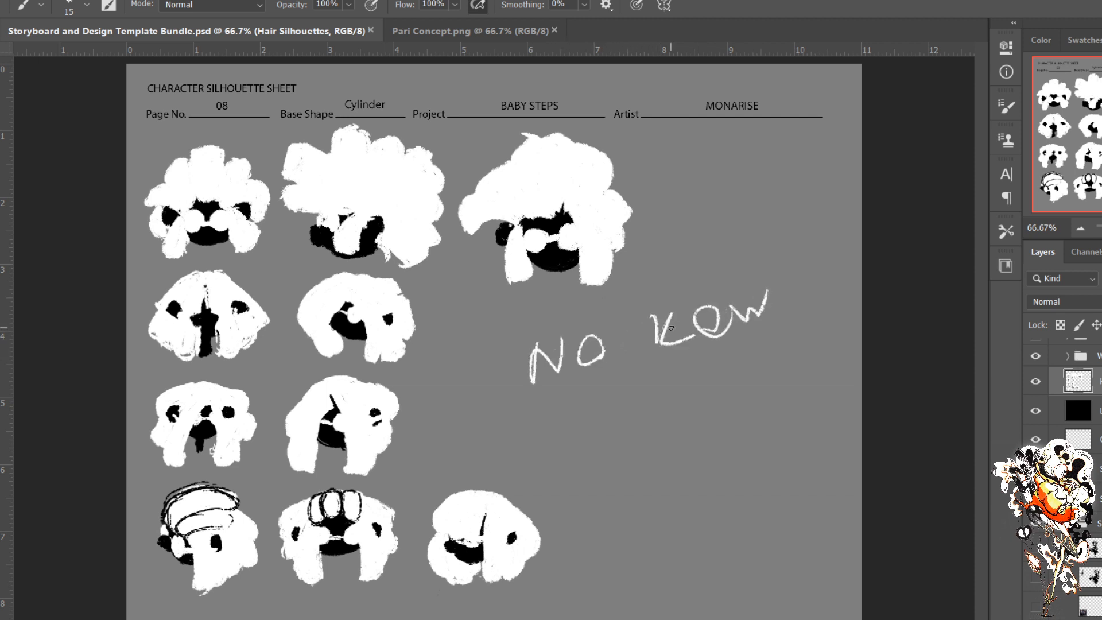
drag(671, 328, 694, 311)
drag(780, 280, 763, 313)
mouse_move(641, 387)
mouse_down()
mouse_move(617, 396)
mouse_move(744, 380)
mouse_up()
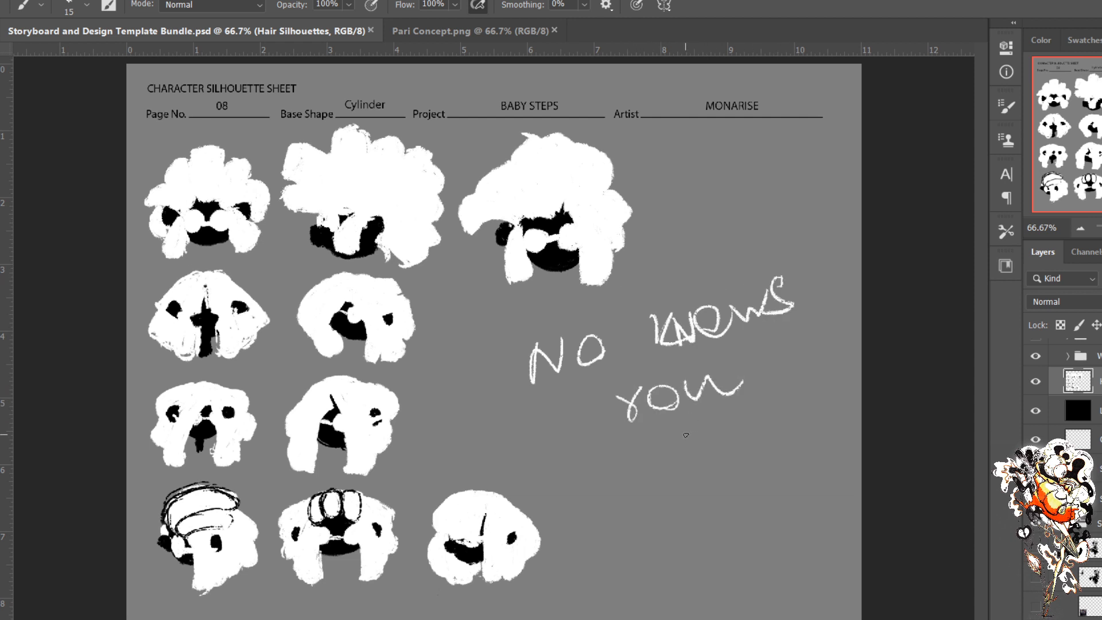
Step: Add "& YOU KNOW" in white below "NO KNOWS YOU", and erase all of the lettering at size 150
drag(684, 428, 707, 478)
mouse_move(610, 501)
mouse_down()
mouse_move(729, 505)
mouse_move(821, 454)
mouse_move(841, 427)
mouse_up()
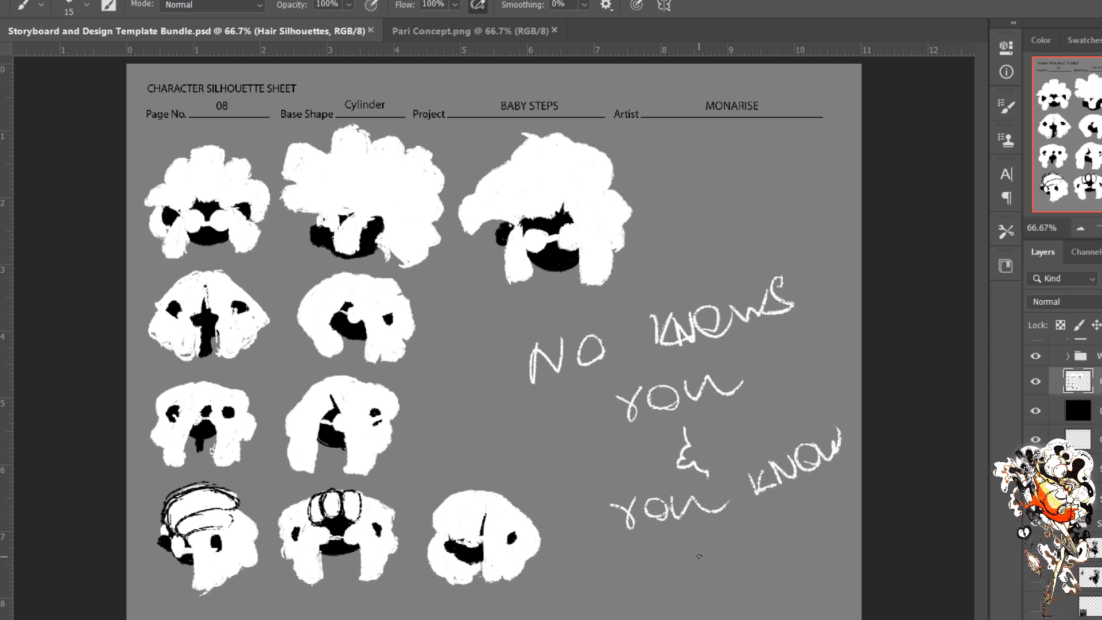
mouse_move(677, 571)
mouse_down()
mouse_move(798, 522)
mouse_move(802, 499)
mouse_move(843, 460)
mouse_move(796, 481)
mouse_move(773, 563)
mouse_move(810, 497)
mouse_move(734, 510)
mouse_move(717, 569)
mouse_move(651, 485)
mouse_move(595, 498)
mouse_move(705, 467)
mouse_move(695, 439)
mouse_move(746, 283)
mouse_move(760, 317)
mouse_move(703, 416)
mouse_move(731, 419)
mouse_move(686, 310)
mouse_move(606, 355)
mouse_move(583, 381)
mouse_up()
key(e)
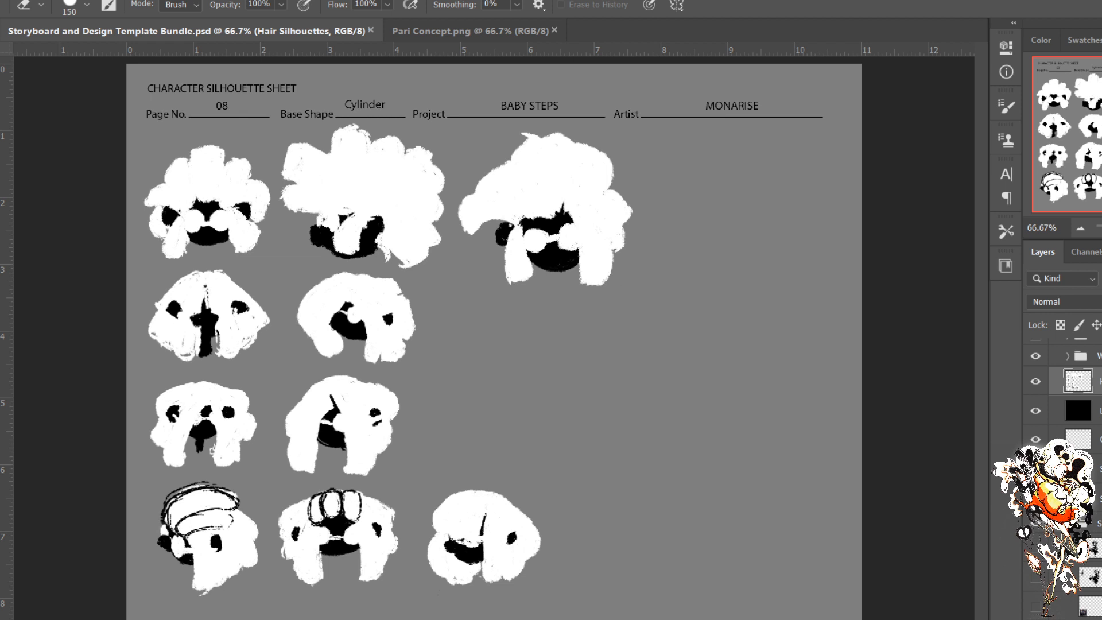
Step: Letter "GREAT WORK" and "GREAT PERSONALITY" in white with a size 15 brush, each with an arrow in front
key(b)
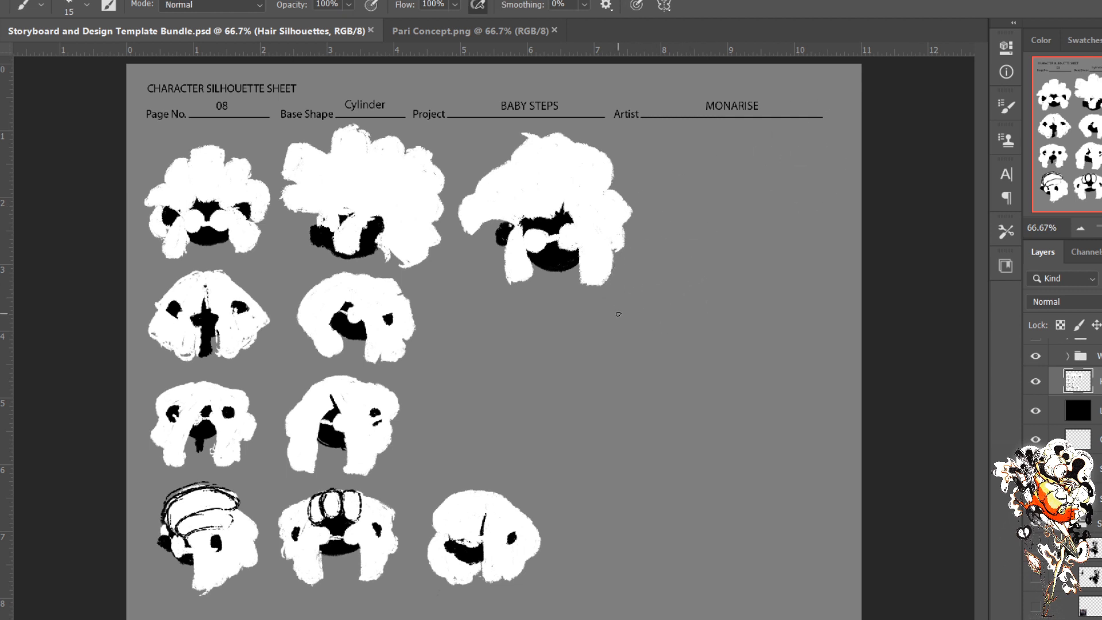
mouse_move(600, 319)
mouse_down()
mouse_move(576, 346)
mouse_move(626, 319)
mouse_move(668, 341)
mouse_move(730, 314)
mouse_move(752, 329)
mouse_move(801, 317)
mouse_move(844, 336)
mouse_up()
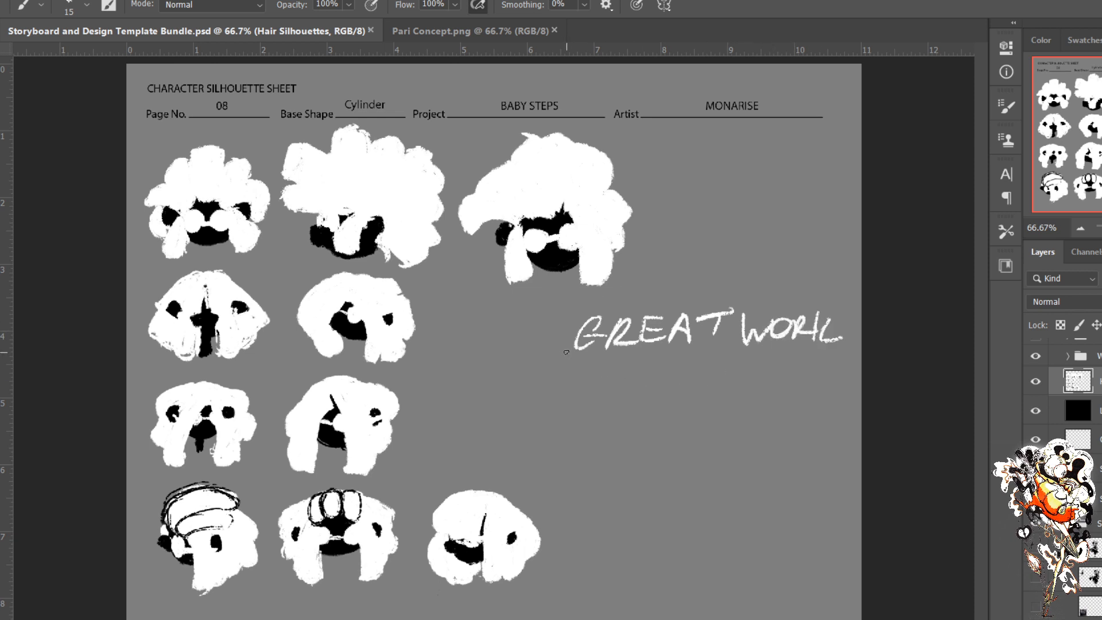
mouse_move(511, 340)
mouse_down()
mouse_move(547, 339)
mouse_move(546, 326)
mouse_move(538, 351)
mouse_up()
mouse_move(507, 411)
mouse_down()
mouse_move(560, 414)
mouse_move(540, 418)
mouse_up()
mouse_move(604, 398)
mouse_down()
mouse_move(601, 414)
mouse_move(623, 403)
mouse_move(594, 459)
mouse_move(685, 440)
mouse_move(692, 459)
mouse_move(724, 437)
mouse_move(784, 458)
mouse_move(788, 442)
mouse_move(806, 462)
mouse_move(831, 430)
mouse_up()
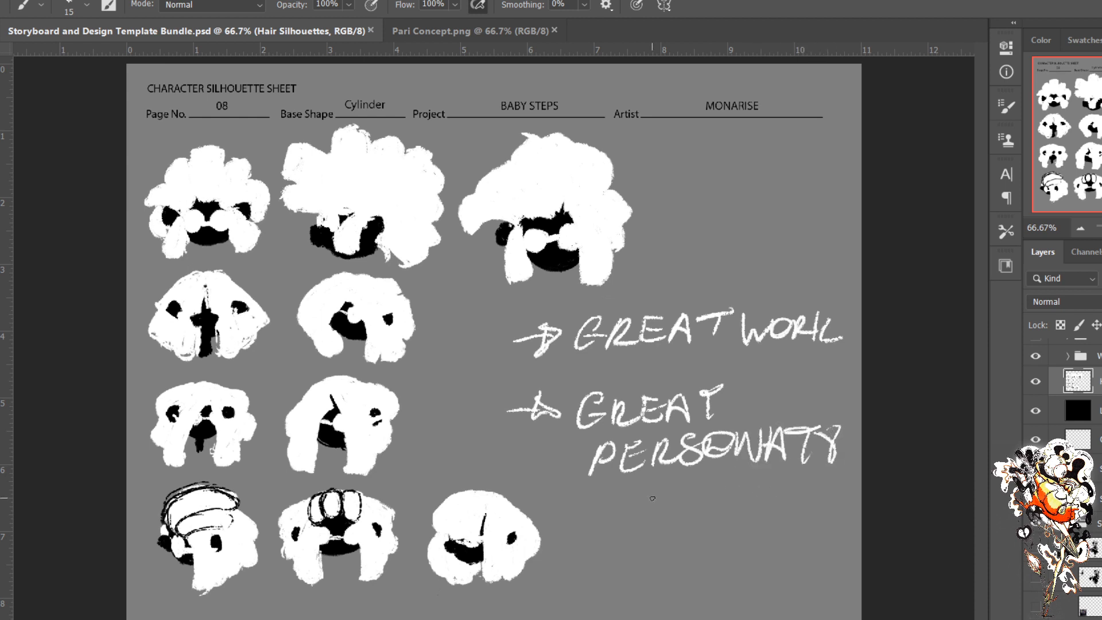
Step: Letter "& GREAT ETHIC" in white below the "GREAT PERSONALITY" lines
mouse_move(585, 500)
mouse_down()
mouse_move(689, 531)
mouse_move(773, 512)
mouse_move(631, 568)
mouse_move(686, 551)
mouse_move(706, 580)
mouse_move(739, 548)
mouse_move(740, 590)
mouse_up()
click(738, 577)
drag(792, 544, 806, 570)
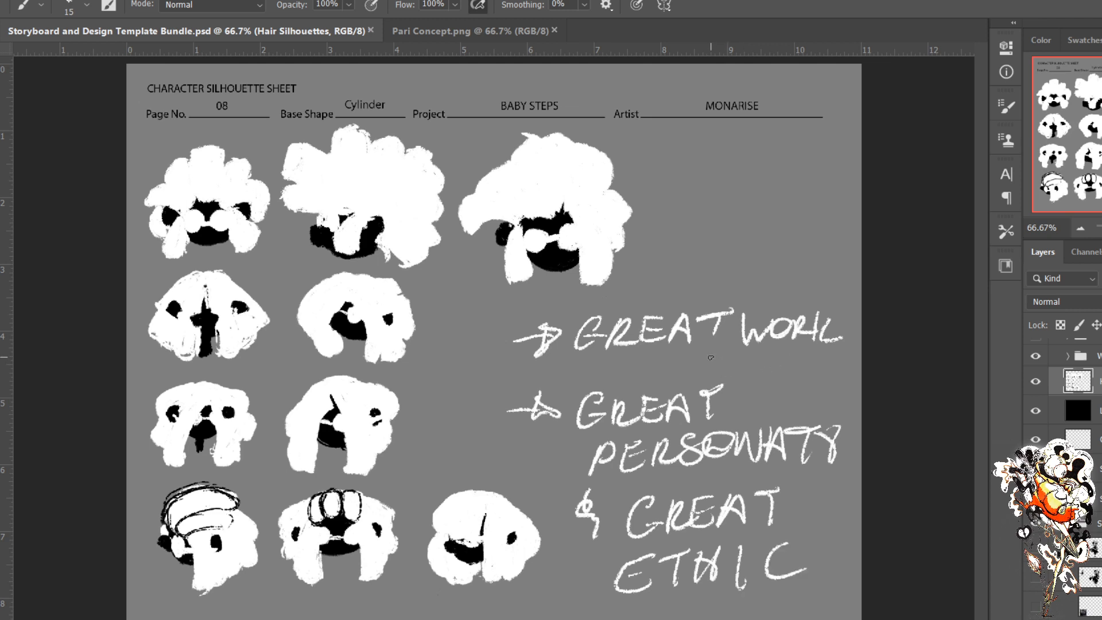
Step: Link the three phrases with a double-headed arrow and two curved side arrows, and draw two strokes above "GREAT WORK"
drag(711, 358, 693, 381)
drag(709, 357, 712, 339)
mouse_move(783, 359)
mouse_down()
mouse_move(775, 391)
mouse_move(782, 369)
mouse_move(761, 392)
mouse_move(775, 379)
mouse_up()
key(e)
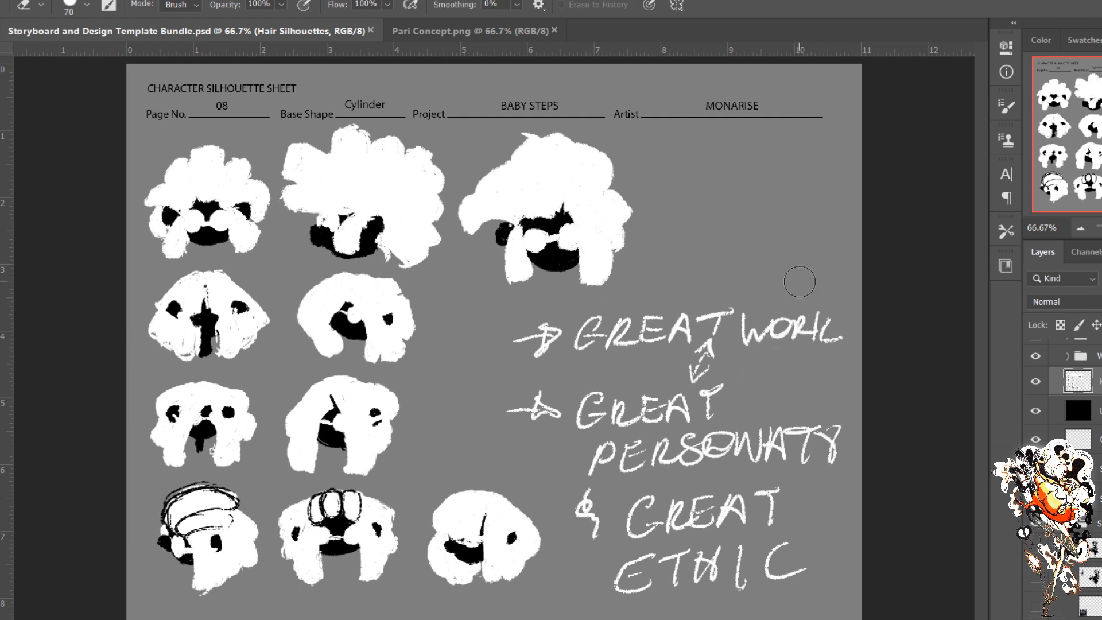
drag(803, 282, 733, 297)
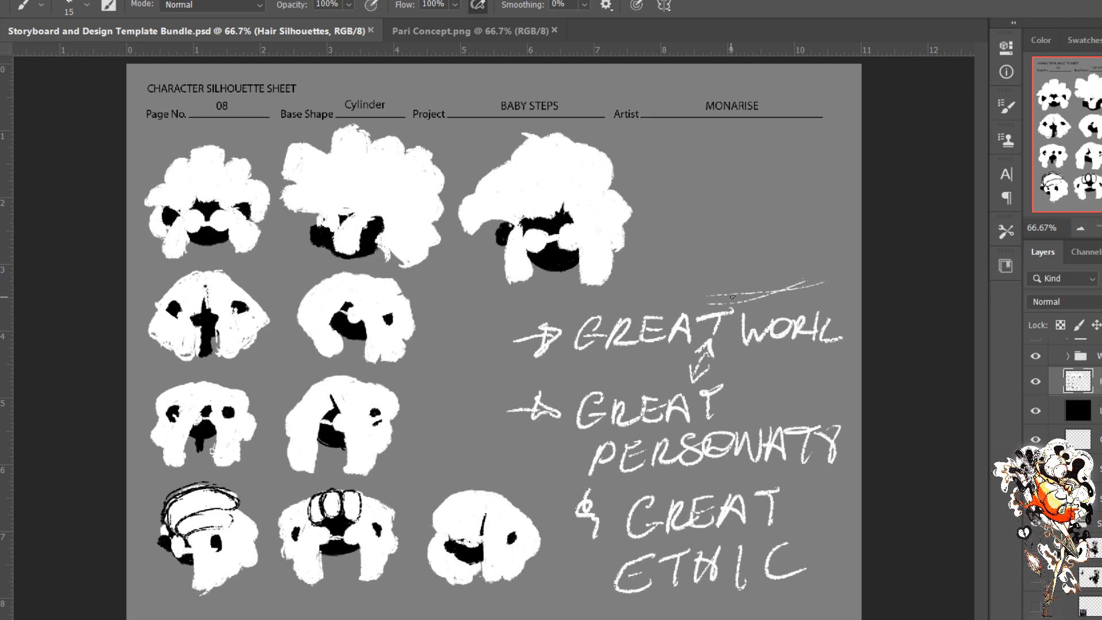
mouse_move(825, 291)
mouse_down()
mouse_move(838, 364)
mouse_move(781, 389)
mouse_move(799, 407)
mouse_move(845, 400)
mouse_move(843, 487)
mouse_move(793, 503)
mouse_up()
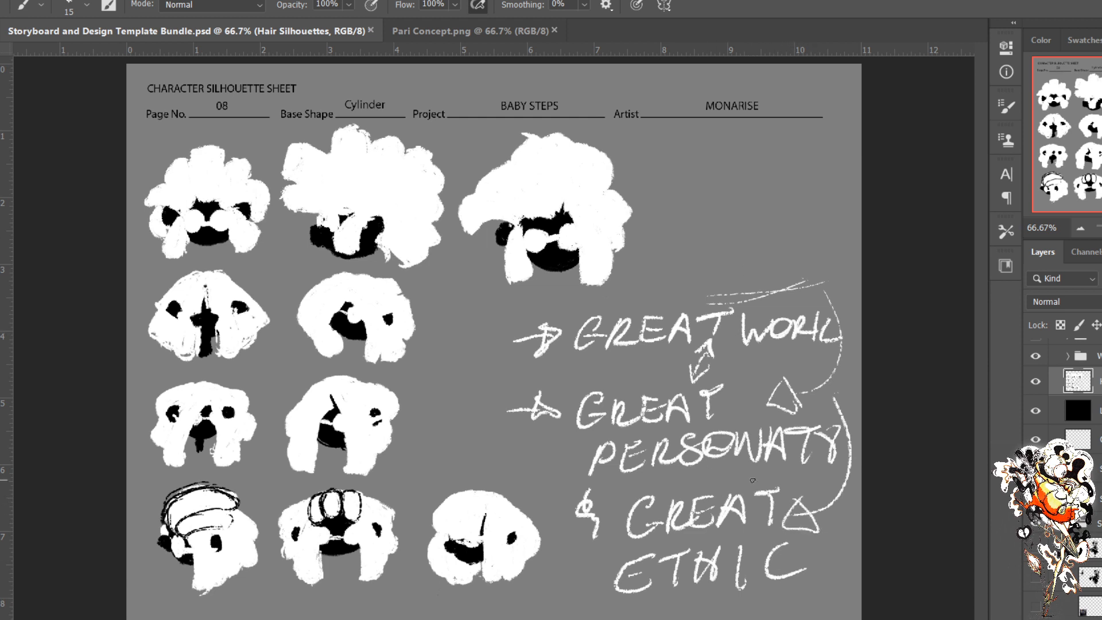
Step: Erase the three "GREAT" phrases and all their arrows with a size 70 eraser
key(e)
mouse_move(818, 295)
mouse_down()
mouse_move(816, 334)
mouse_move(842, 283)
mouse_move(841, 407)
mouse_move(819, 344)
mouse_move(788, 534)
mouse_move(806, 546)
mouse_move(808, 389)
mouse_move(768, 366)
mouse_move(768, 310)
mouse_move(784, 438)
mouse_up()
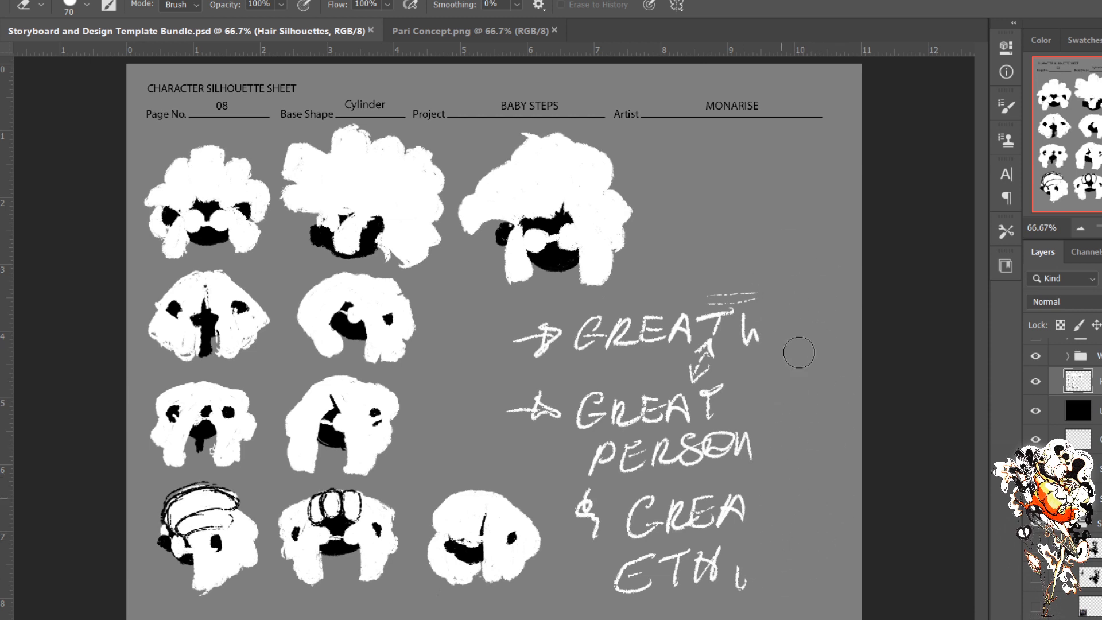
mouse_move(799, 352)
mouse_down()
mouse_move(706, 507)
mouse_move(656, 556)
mouse_move(672, 565)
mouse_move(647, 568)
mouse_move(635, 592)
mouse_move(619, 498)
mouse_move(608, 561)
mouse_move(565, 450)
mouse_move(531, 410)
mouse_move(530, 422)
mouse_move(608, 469)
mouse_move(592, 463)
mouse_move(696, 459)
mouse_move(594, 448)
mouse_move(601, 418)
mouse_move(733, 396)
mouse_move(616, 419)
mouse_move(565, 396)
mouse_move(674, 394)
mouse_move(759, 322)
mouse_move(684, 355)
mouse_move(732, 295)
mouse_move(609, 323)
mouse_move(616, 343)
mouse_move(649, 345)
mouse_move(538, 354)
mouse_up()
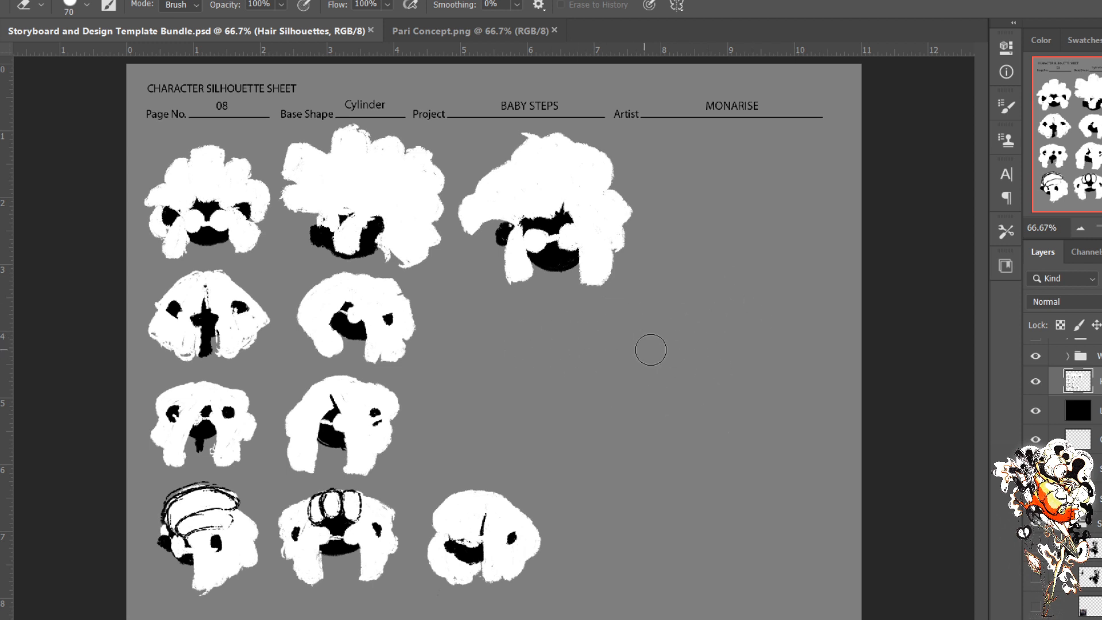
Step: Draw a large crying face with two T-shaped eyes and a round mouth using a size 30 white brush, and erase it
key(b)
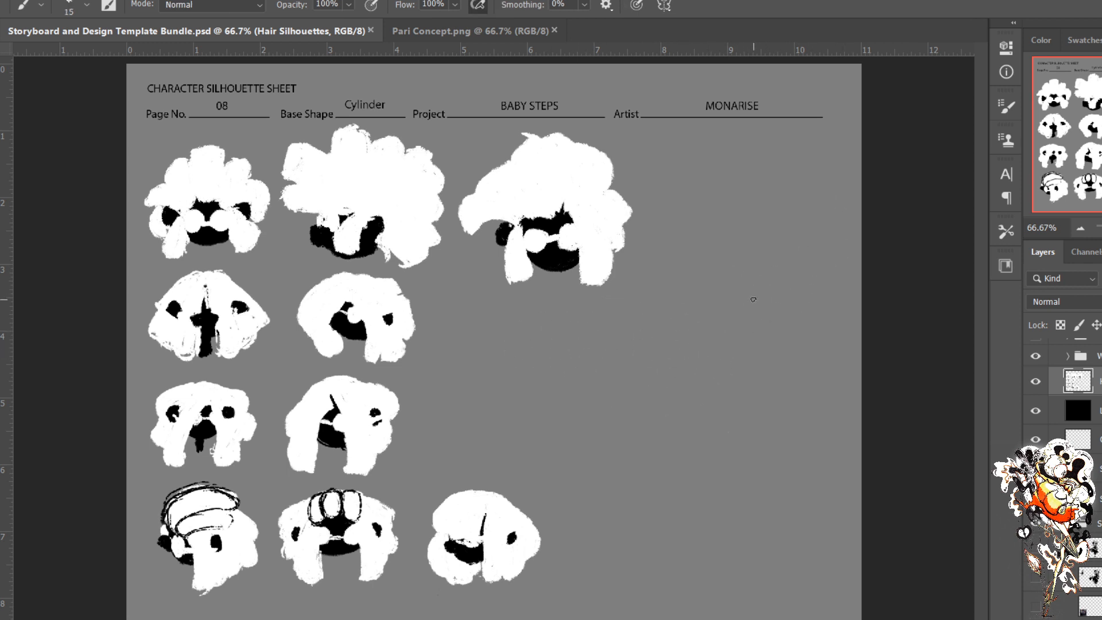
key(bracketright)
key(bracketright)
mouse_move(808, 310)
mouse_down()
mouse_move(708, 329)
mouse_move(760, 403)
mouse_up()
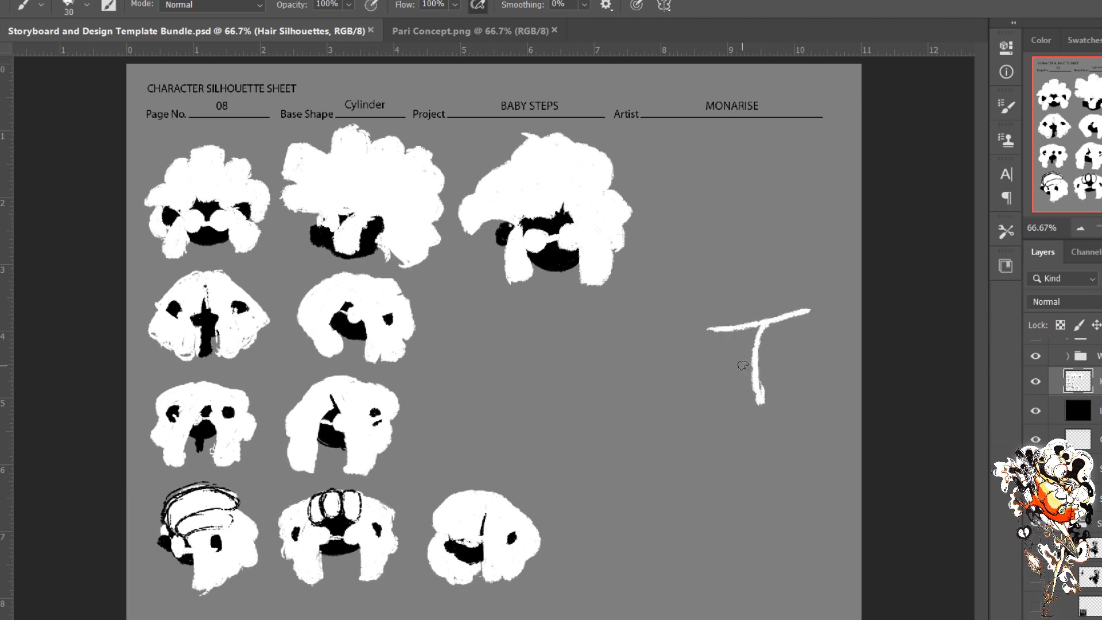
mouse_move(688, 329)
mouse_down()
mouse_move(593, 337)
mouse_move(653, 413)
mouse_up()
mouse_move(730, 383)
mouse_down()
mouse_move(661, 388)
mouse_move(691, 395)
mouse_up()
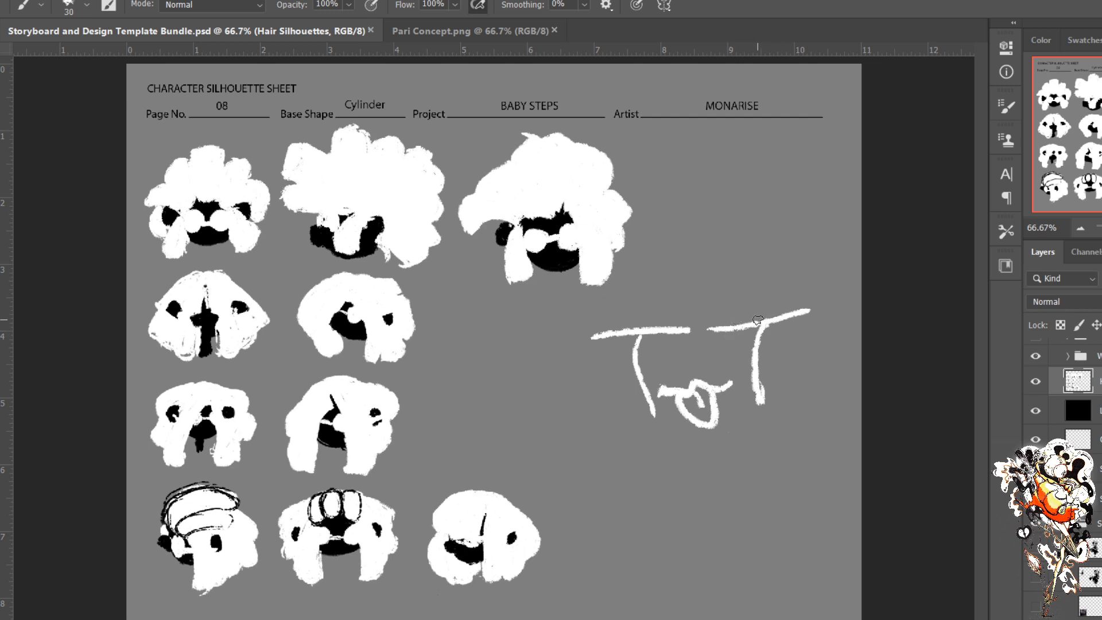
key(e)
mouse_move(758, 320)
mouse_down()
mouse_move(750, 400)
mouse_move(787, 335)
mouse_move(782, 316)
mouse_move(735, 318)
mouse_move(656, 391)
mouse_move(647, 356)
mouse_move(678, 340)
mouse_move(615, 340)
mouse_move(571, 360)
mouse_move(639, 376)
mouse_move(685, 367)
mouse_move(687, 348)
mouse_move(726, 366)
mouse_move(761, 431)
mouse_move(768, 415)
mouse_move(830, 413)
mouse_move(661, 505)
mouse_up()
Step: Letter "Social Media" in white with an underline below each word, and "Double Edge" above it near the sheet's upper corner
key(b)
drag(795, 380, 571, 444)
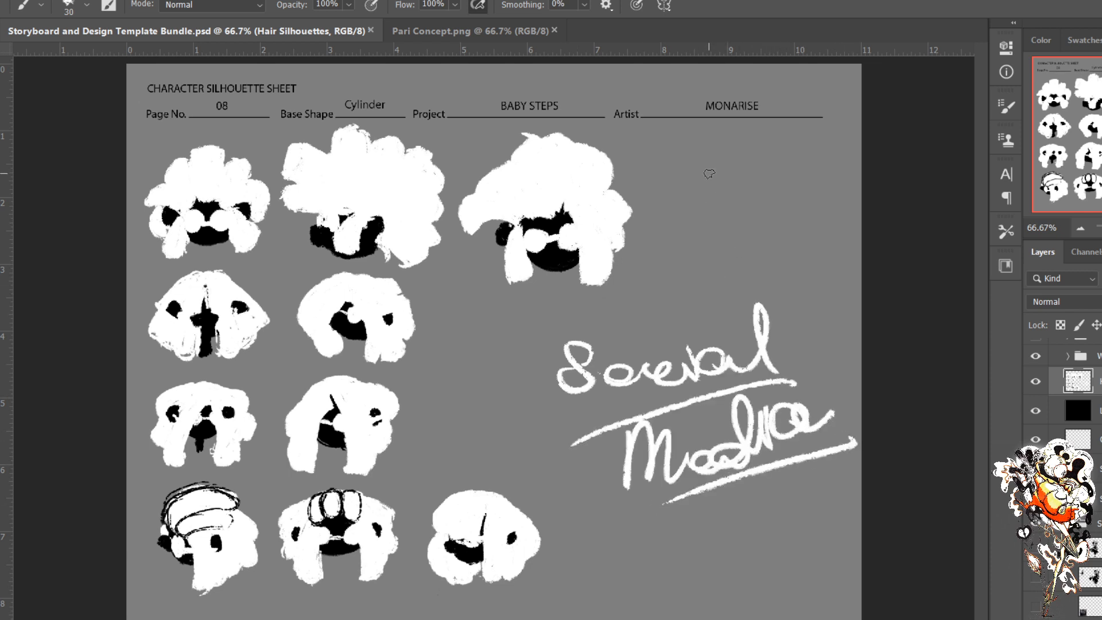
mouse_move(689, 153)
mouse_down()
mouse_move(711, 177)
mouse_move(741, 186)
mouse_move(738, 241)
mouse_move(841, 220)
mouse_up()
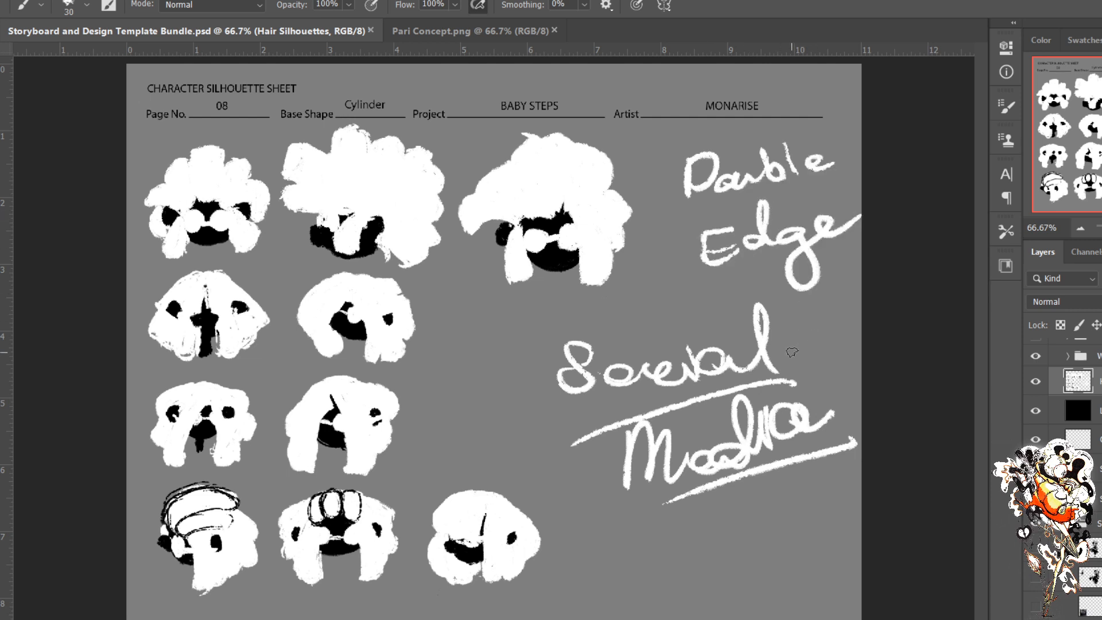
Step: Erase "Social Media" with a size 200 eraser, and draw a white sword with crossguard and pommel below "Double Edge"
key(e)
mouse_move(844, 453)
mouse_down()
mouse_move(804, 450)
mouse_move(782, 418)
mouse_move(635, 402)
mouse_move(578, 374)
mouse_move(603, 450)
mouse_move(738, 394)
mouse_move(768, 366)
mouse_move(714, 339)
mouse_up()
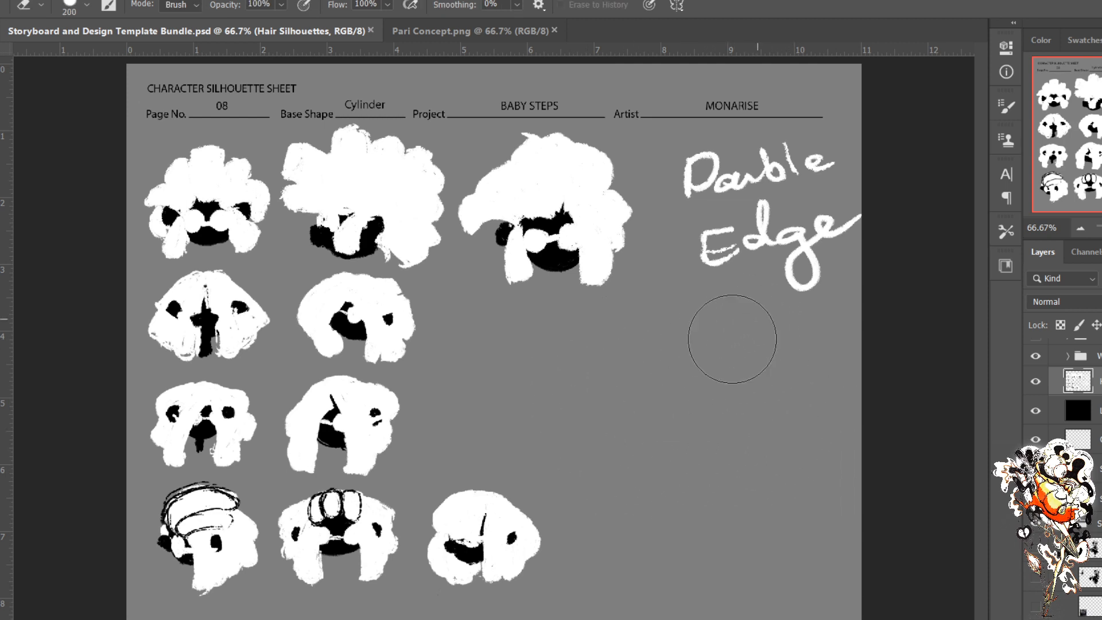
key(b)
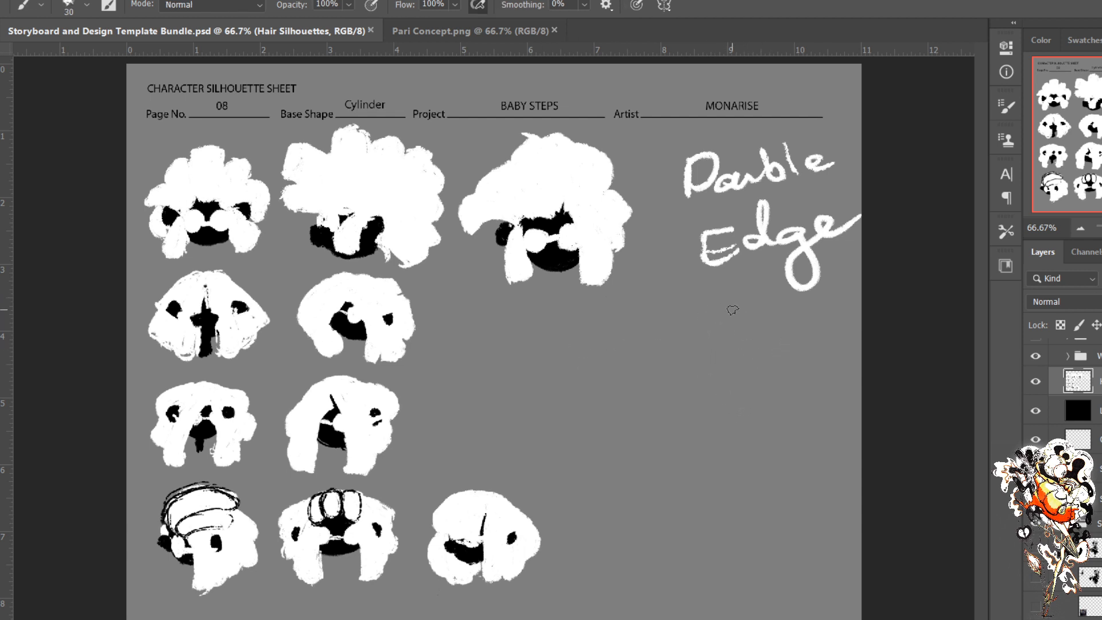
mouse_move(755, 382)
mouse_down()
mouse_move(785, 370)
mouse_move(788, 308)
mouse_move(784, 380)
mouse_move(724, 393)
mouse_up()
mouse_move(807, 376)
mouse_down()
mouse_move(812, 402)
mouse_move(746, 405)
mouse_move(778, 399)
mouse_move(772, 429)
mouse_move(759, 409)
mouse_move(784, 429)
mouse_up()
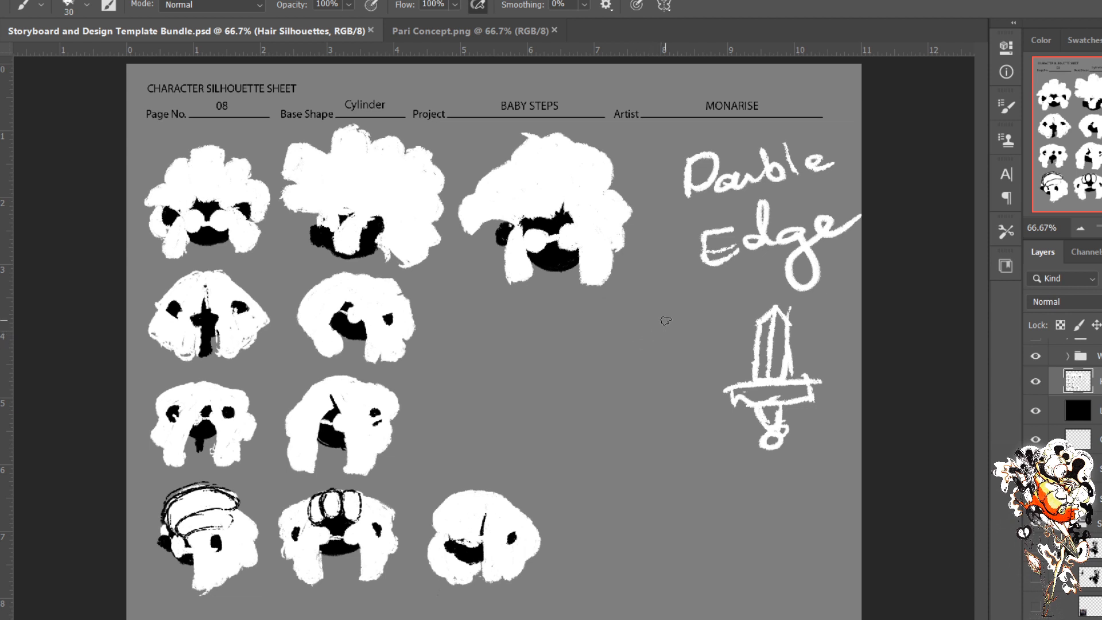
mouse_move(496, 341)
mouse_down()
mouse_move(499, 372)
mouse_move(525, 344)
mouse_move(560, 353)
mouse_up()
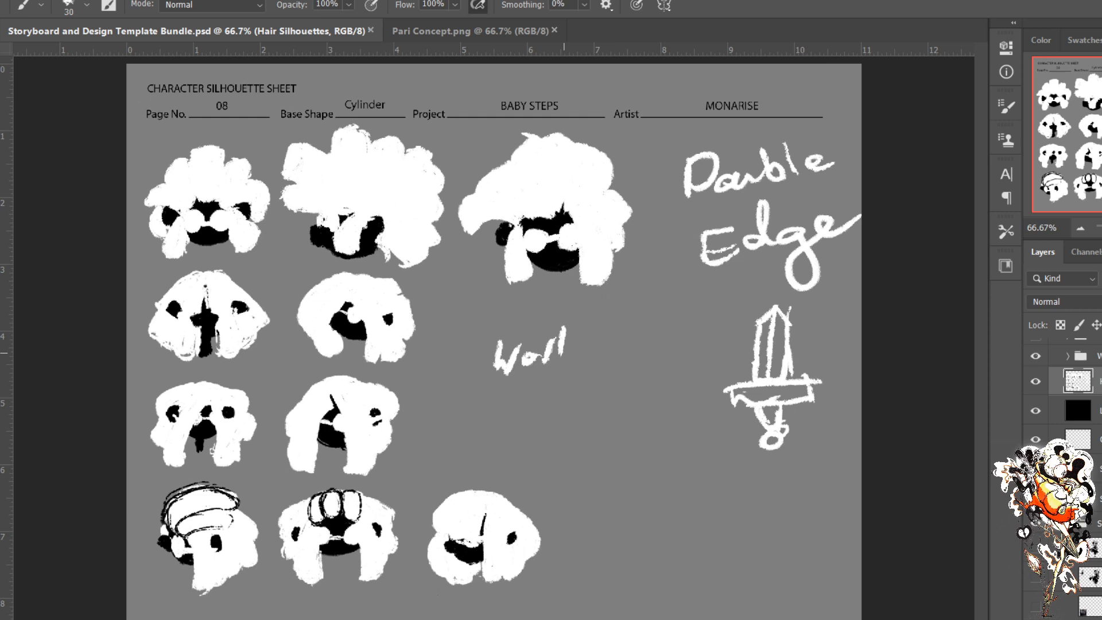
key(ctrl+z)
key(ctrl+z)
key(ctrl+z)
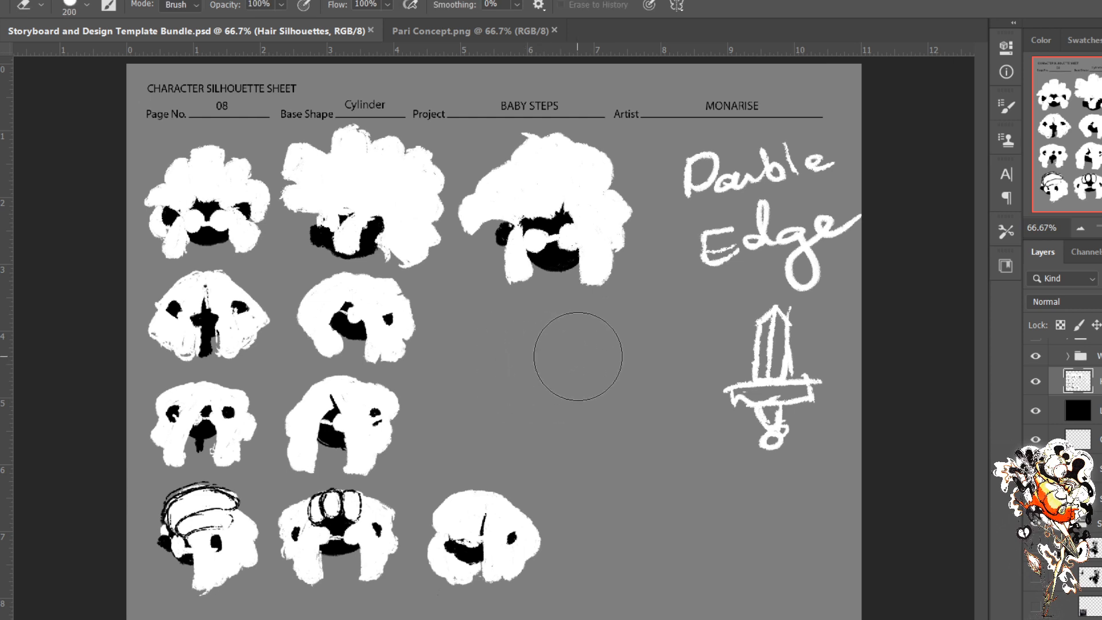
Step: Letter "Popula" in white with a size 35 brush beside the sword, and erase it
key(bracketright)
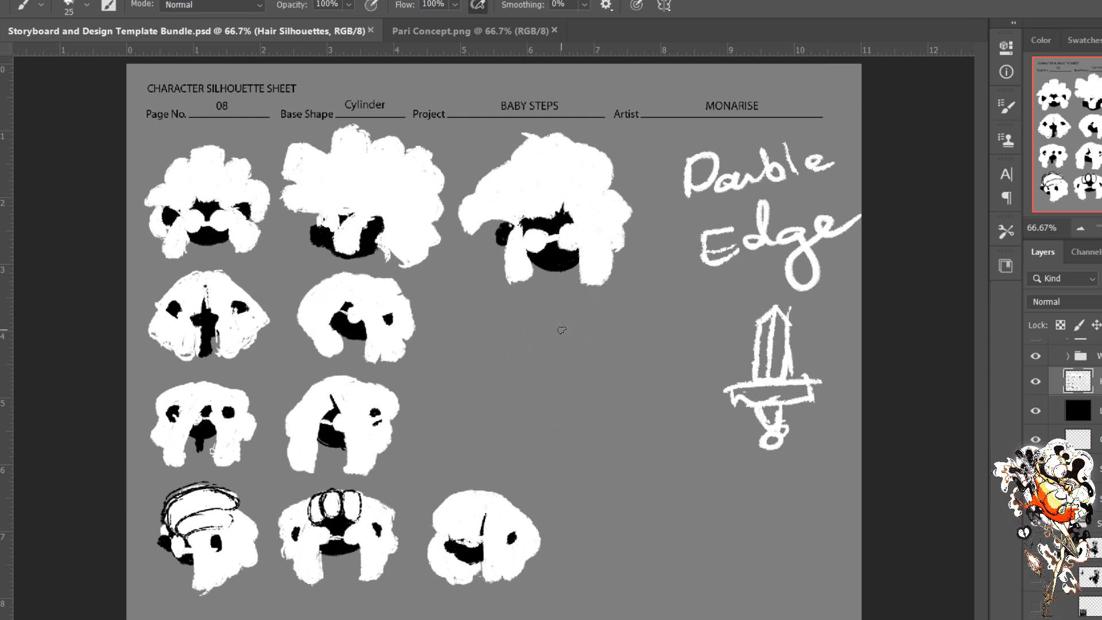
mouse_move(499, 325)
mouse_down()
mouse_move(519, 362)
mouse_move(550, 349)
mouse_move(627, 339)
mouse_up()
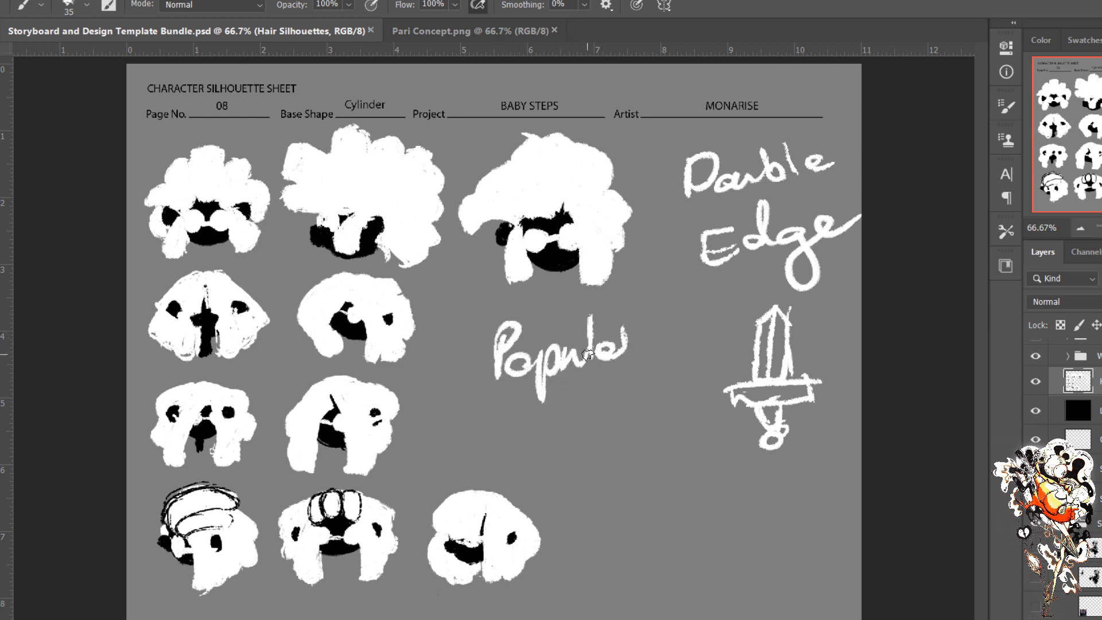
key(e)
click(590, 373)
mouse_move(590, 373)
mouse_down()
mouse_move(560, 393)
mouse_move(505, 344)
mouse_move(483, 380)
mouse_up()
Step: Letter "Pasoal" in white with a size 35 brush beside the sword, and add brushwork beneath it
key(b)
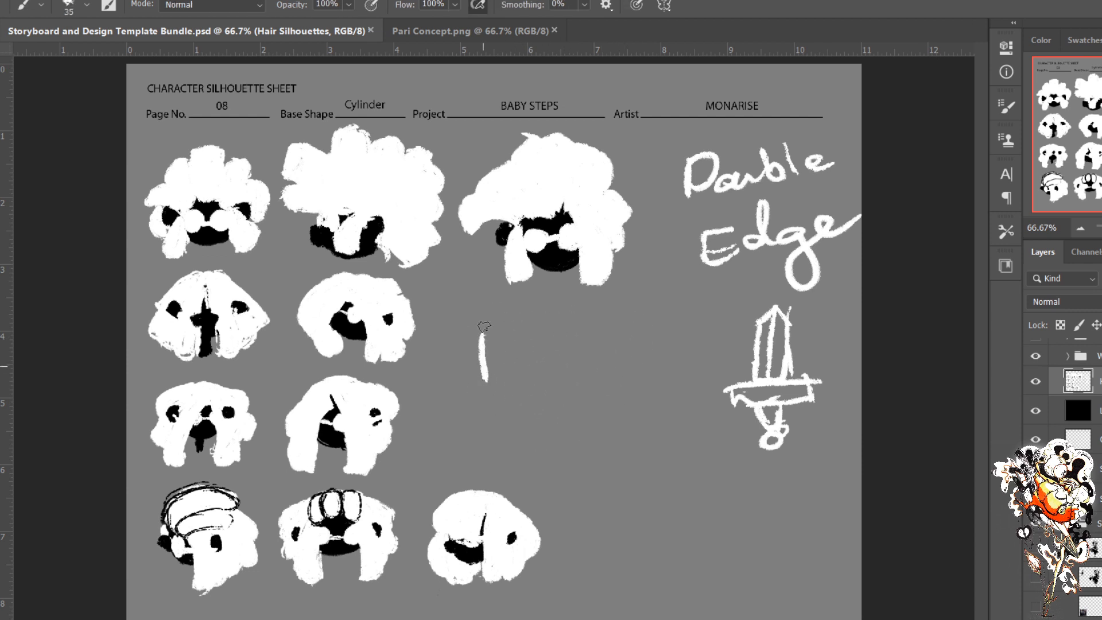
drag(482, 327, 487, 359)
mouse_move(520, 353)
mouse_down()
mouse_move(522, 373)
mouse_move(597, 361)
mouse_move(630, 304)
mouse_up()
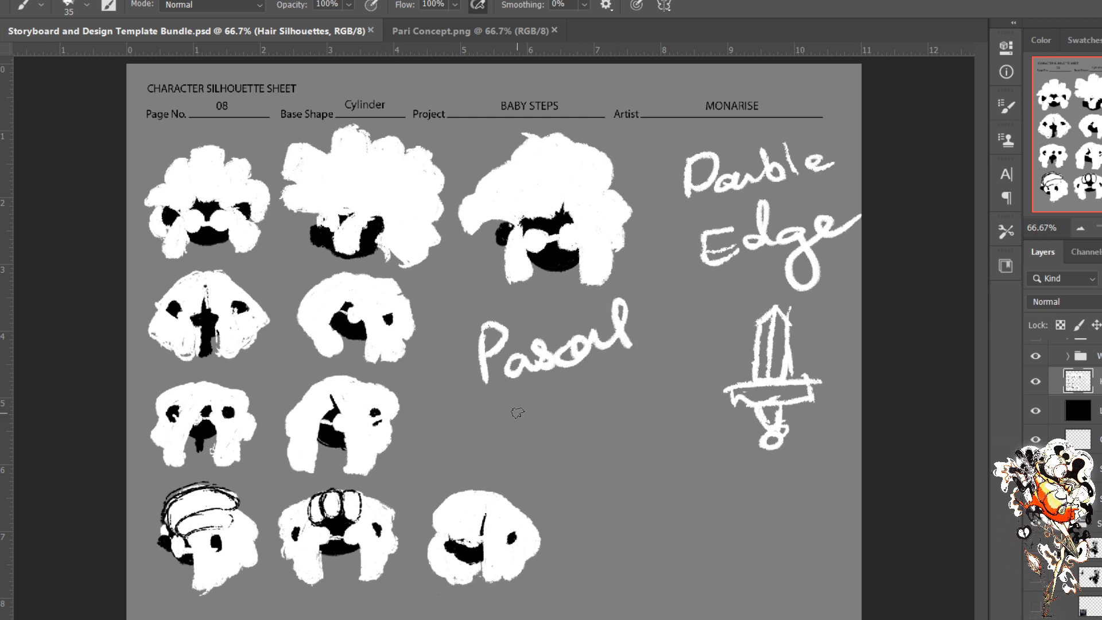
mouse_move(520, 412)
mouse_down()
mouse_move(543, 440)
mouse_move(663, 383)
mouse_up()
Step: Erase "Double Edge", the sword and the remaining white lettering with a size 200 eraser, and return to the brush
key(e)
mouse_move(750, 356)
mouse_down()
mouse_move(782, 374)
mouse_move(804, 462)
mouse_move(729, 396)
mouse_up()
mouse_move(746, 281)
mouse_down()
mouse_move(721, 230)
mouse_move(693, 425)
mouse_move(601, 462)
mouse_move(587, 428)
mouse_move(565, 418)
mouse_move(508, 418)
mouse_move(492, 346)
mouse_move(493, 332)
mouse_move(542, 389)
mouse_move(605, 352)
mouse_move(532, 361)
mouse_move(627, 328)
mouse_move(632, 315)
mouse_move(599, 328)
mouse_up()
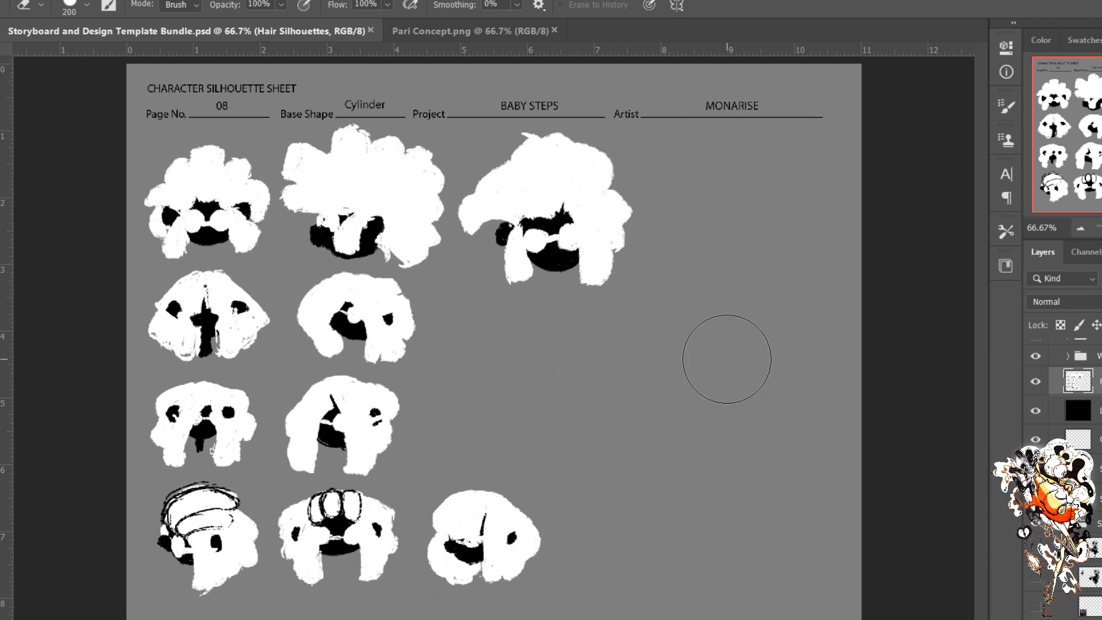
key(b)
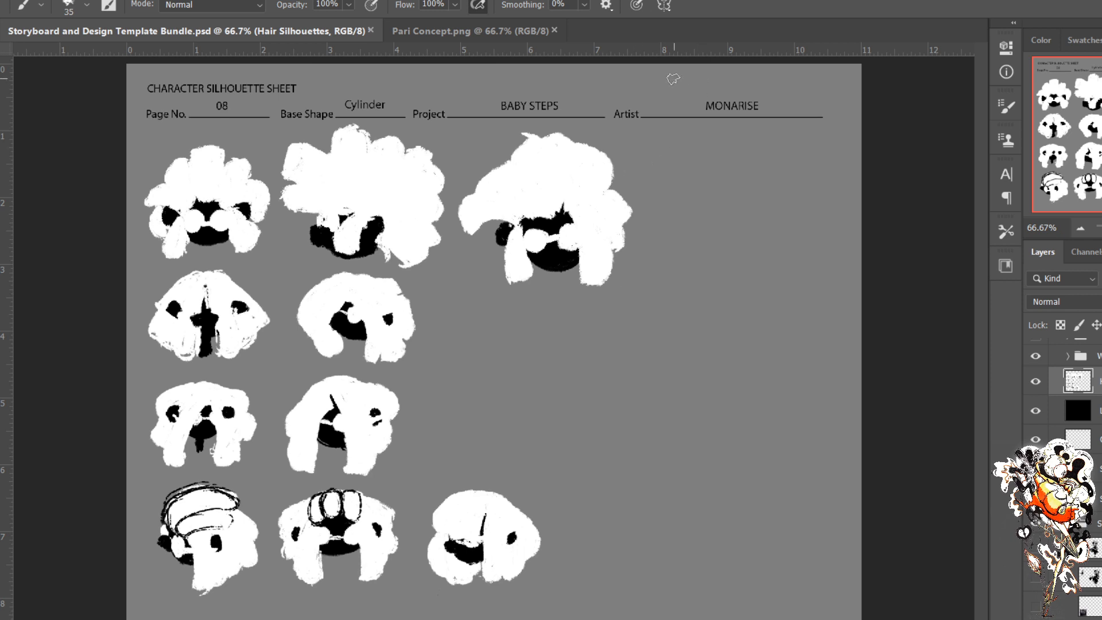
Step: Letter "Picolo" in white with a size 35 brush in the sheet's empty area, erase it, and return to the brush
mouse_move(697, 167)
mouse_down()
mouse_move(712, 205)
mouse_move(826, 185)
mouse_move(815, 178)
mouse_up()
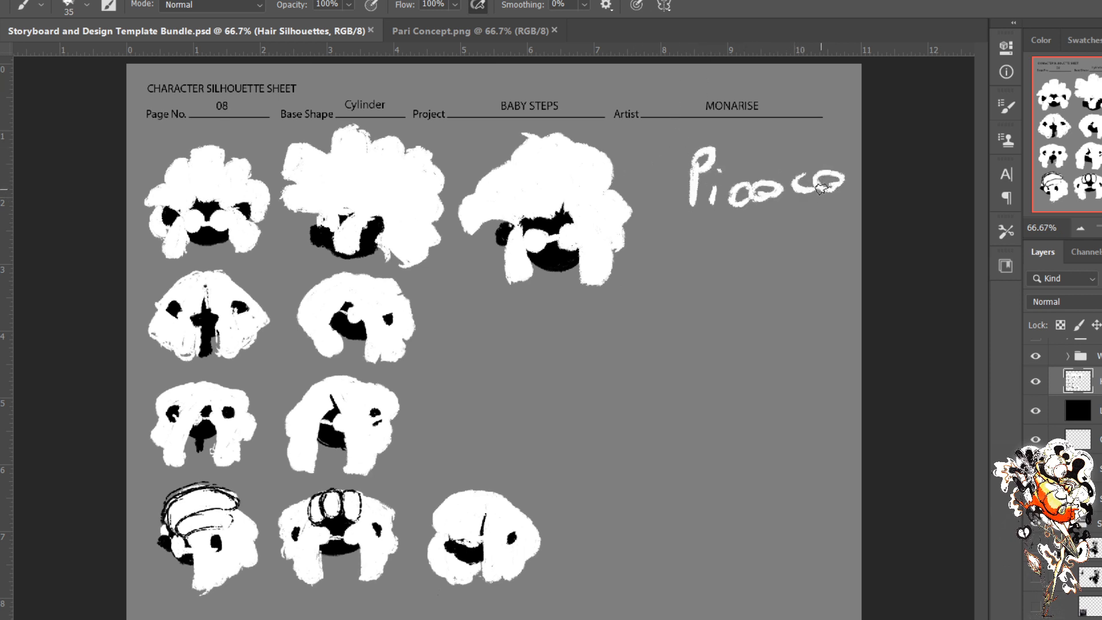
drag(797, 127, 798, 204)
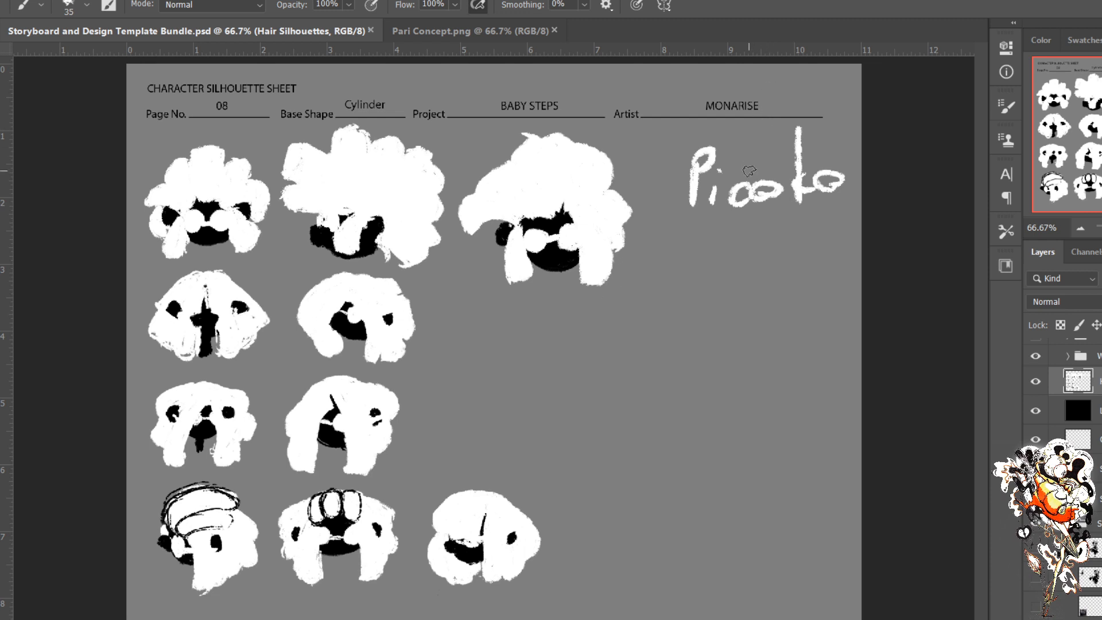
key(e)
mouse_move(776, 146)
mouse_down()
mouse_move(836, 230)
mouse_move(778, 118)
mouse_move(748, 223)
mouse_move(715, 165)
mouse_move(710, 196)
mouse_move(752, 236)
mouse_up()
key(b)
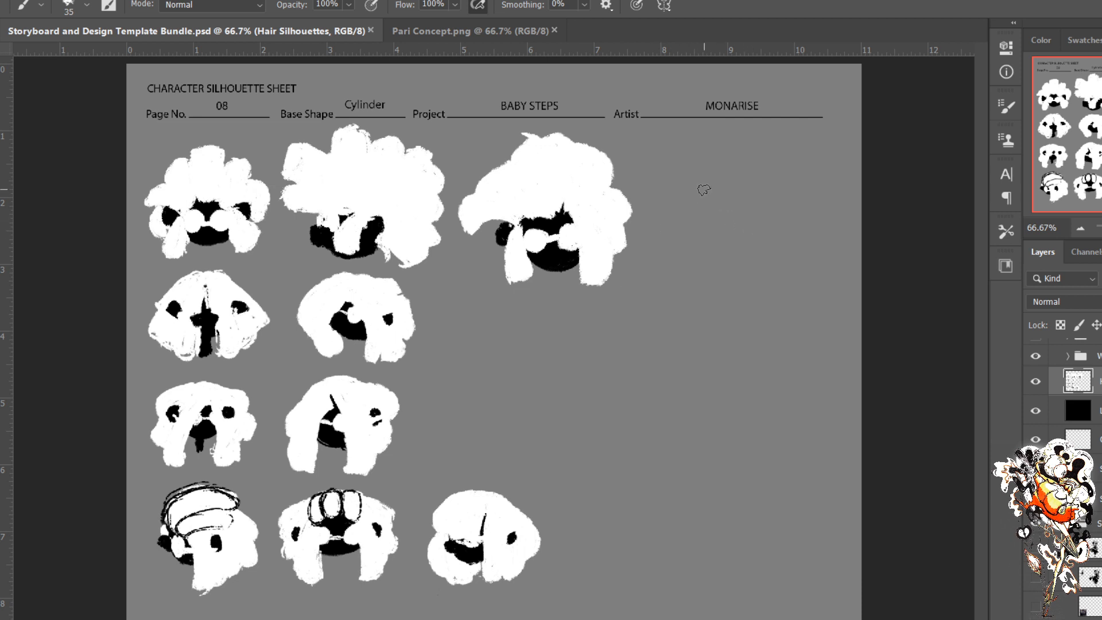
Step: Letter a short word in white capitals beside the top-row heads, erase it at size 200, and return to the brush
drag(703, 185, 745, 187)
drag(772, 232, 807, 230)
mouse_move(822, 182)
mouse_down()
mouse_move(819, 225)
mouse_move(838, 219)
mouse_up()
drag(808, 207, 848, 198)
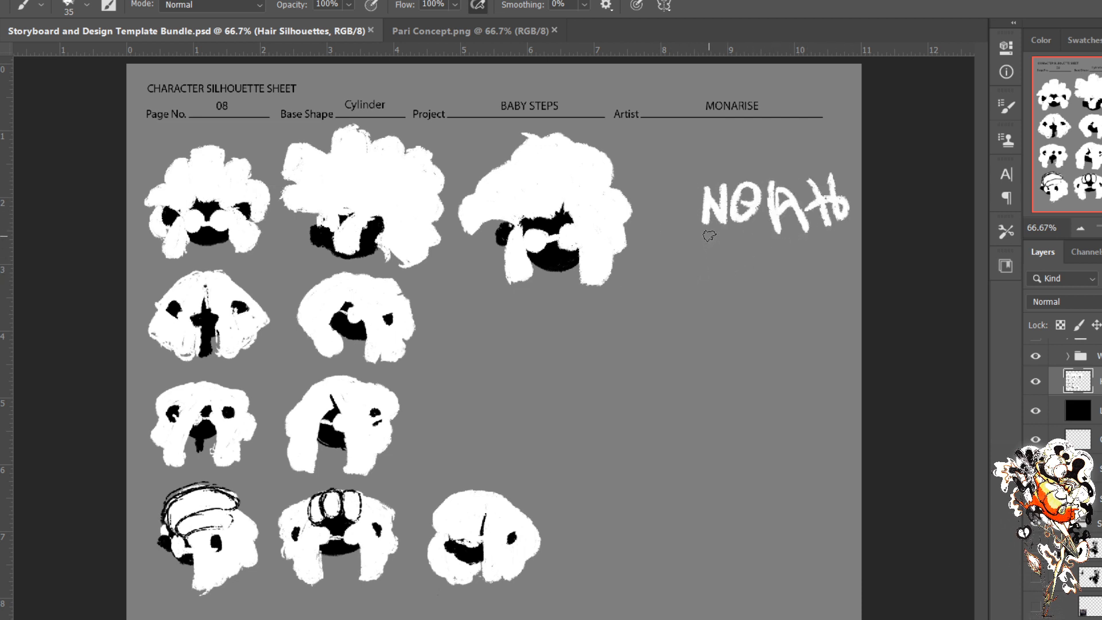
key(e)
mouse_move(707, 207)
mouse_down()
mouse_move(726, 237)
mouse_move(770, 231)
mouse_move(787, 179)
mouse_move(836, 239)
mouse_up()
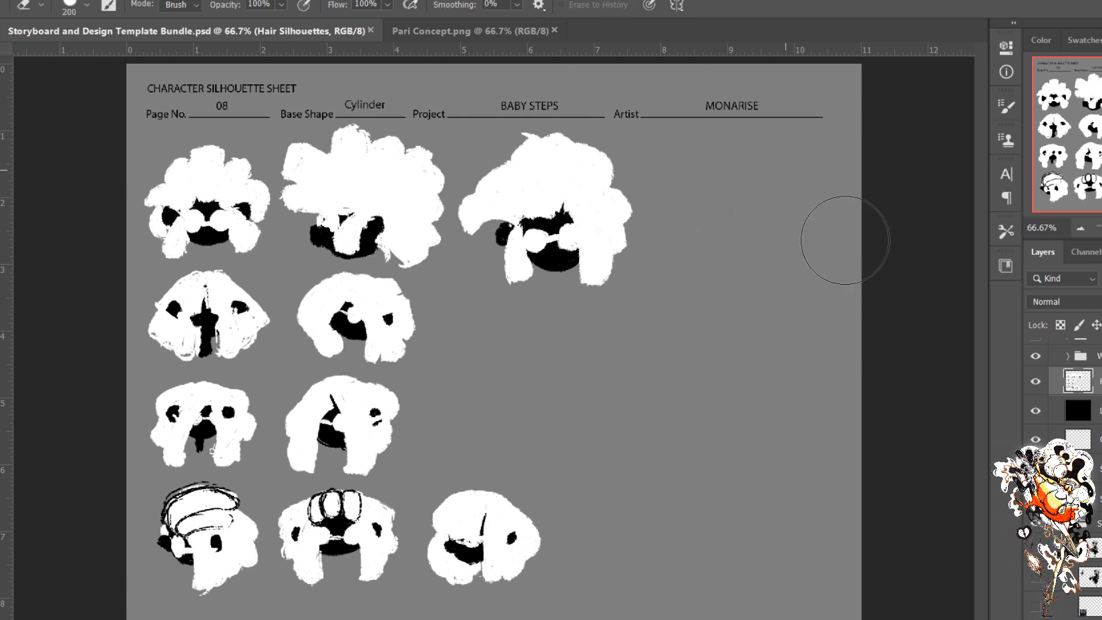
key(b)
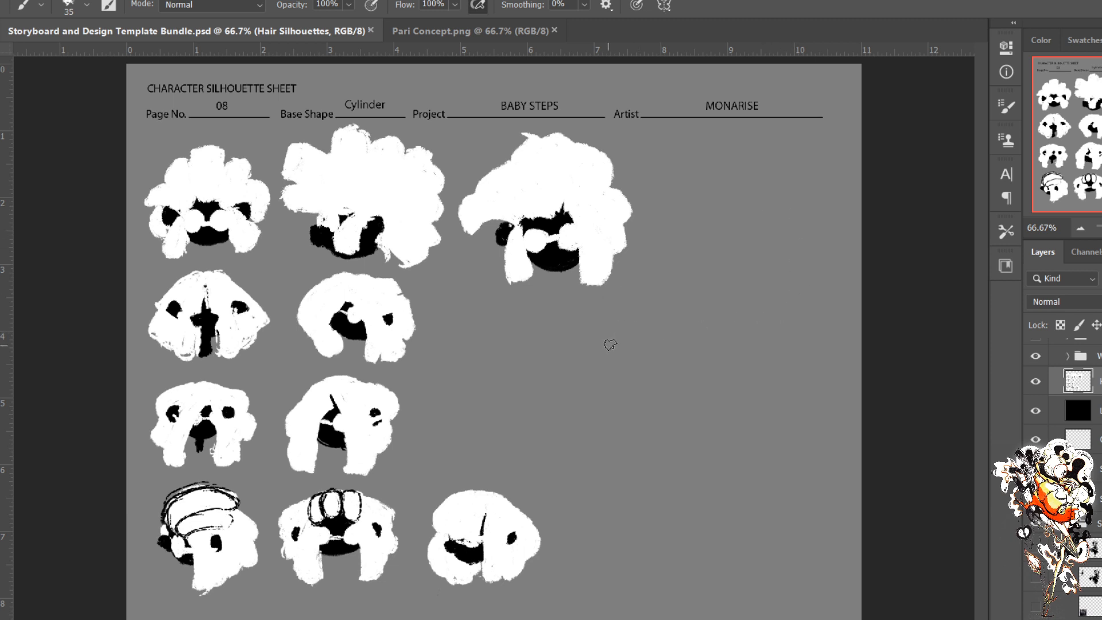
Step: Letter "SKETCH" with a second white word beneath it, set the brush flow to 30%, and erase both words at size 200
drag(613, 343, 591, 373)
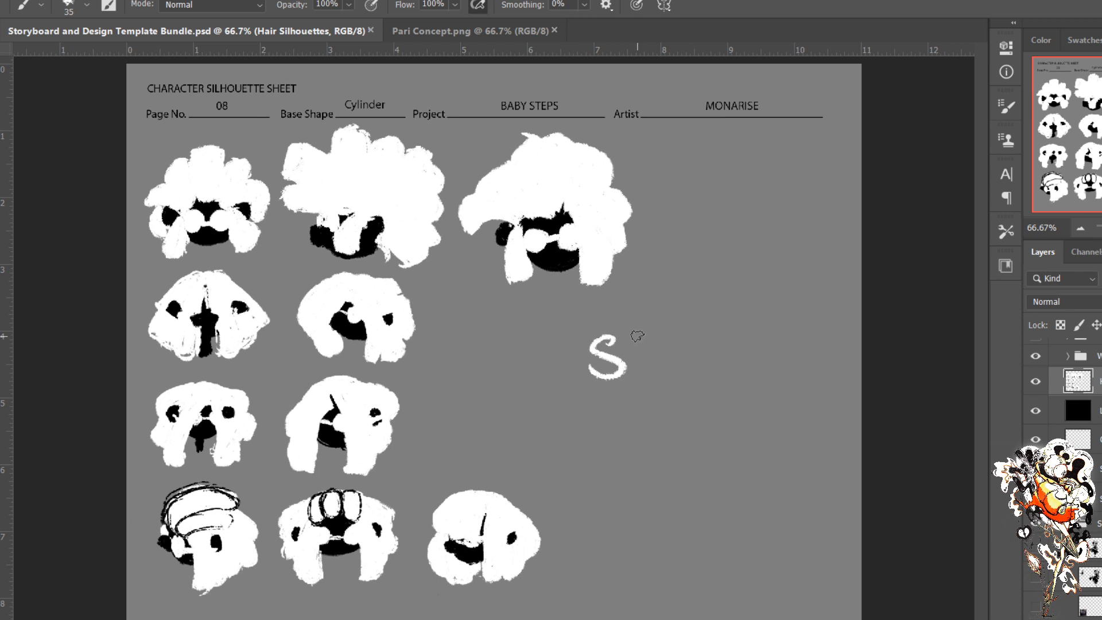
mouse_move(640, 339)
mouse_down()
mouse_move(674, 325)
mouse_move(712, 348)
mouse_move(768, 328)
mouse_move(791, 344)
mouse_up()
mouse_move(611, 457)
mouse_down()
mouse_move(658, 443)
mouse_move(691, 451)
mouse_up()
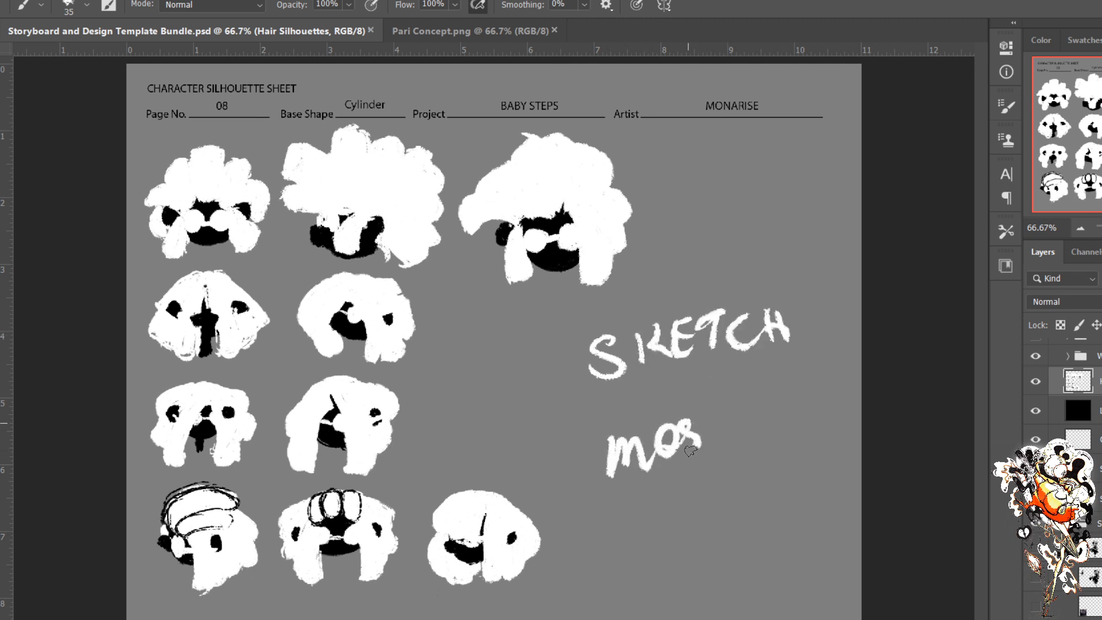
drag(724, 410, 711, 442)
mouse_move(734, 402)
mouse_down()
mouse_move(720, 436)
mouse_move(764, 391)
mouse_up()
key(shift+3)
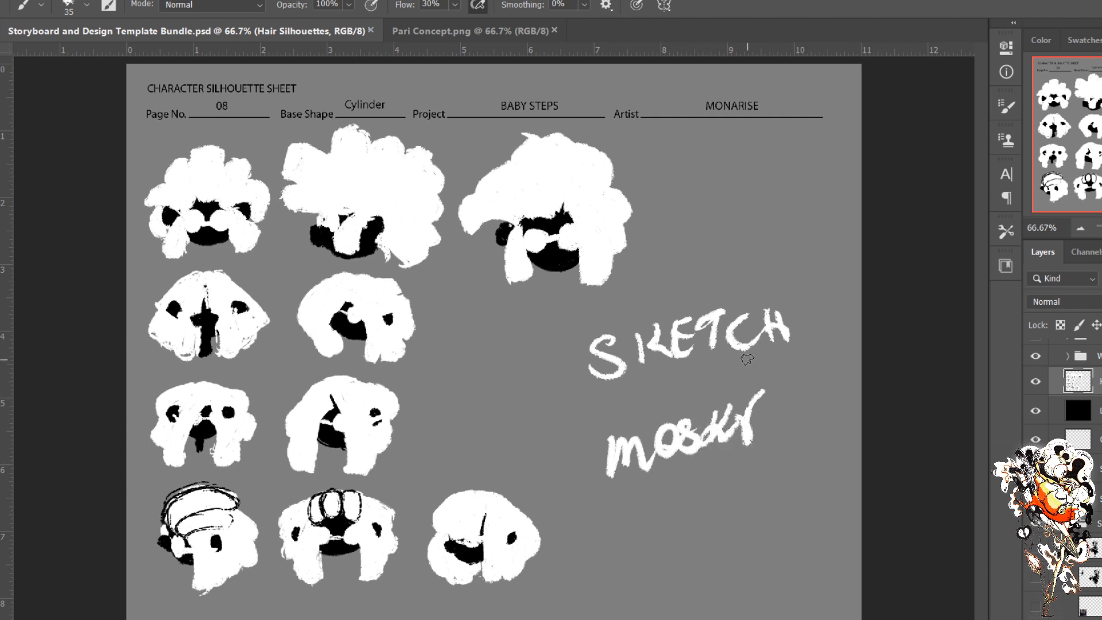
key(e)
mouse_move(750, 332)
mouse_down()
mouse_move(746, 458)
mouse_move(723, 446)
mouse_move(749, 362)
mouse_move(725, 384)
mouse_move(724, 333)
mouse_move(689, 327)
mouse_move(611, 362)
mouse_move(602, 384)
mouse_move(651, 423)
mouse_move(636, 421)
mouse_move(628, 365)
mouse_move(608, 337)
mouse_up()
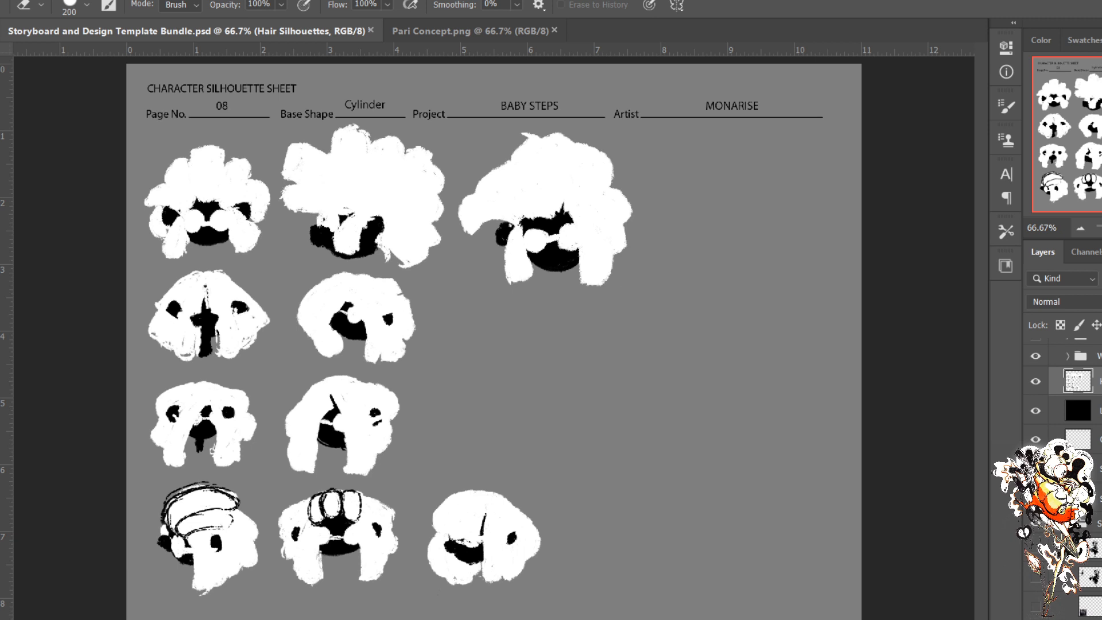
Step: Shrink the eraser, and move all the hair silhouettes slightly down, further away from the sheet header
key(bracketleft)
key(bracketleft)
key(bracketleft)
key(bracketleft)
key(bracketleft)
key(bracketleft)
key(bracketleft)
key(bracketleft)
key(bracketleft)
key(bracketleft)
key(bracketleft)
key(v)
drag(367, 193, 371, 205)
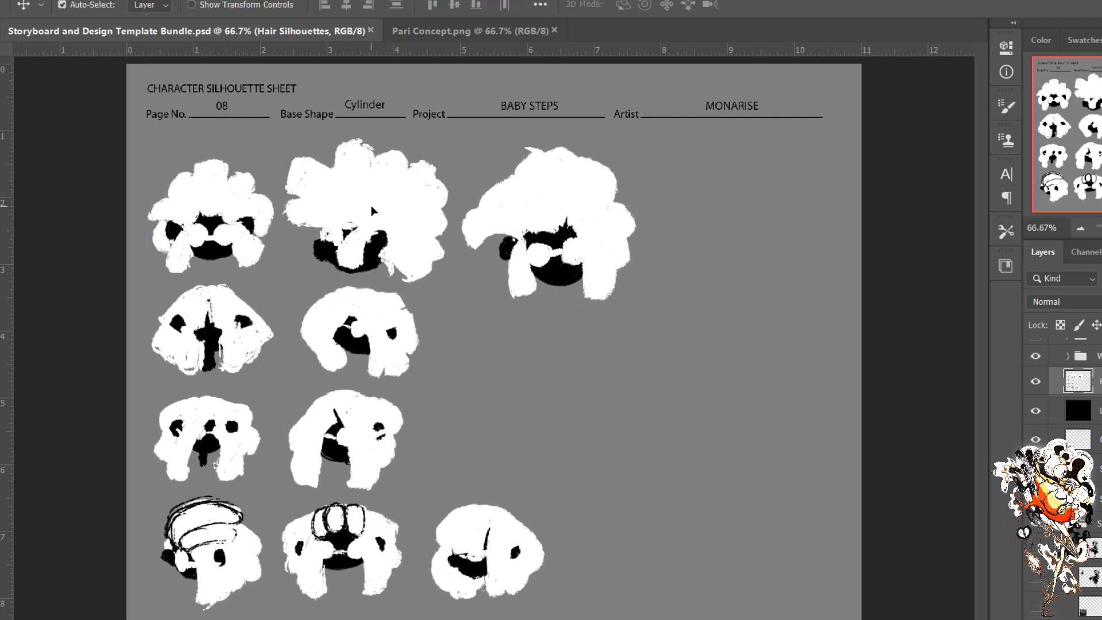
Step: On Layer 10, delete the gray backing behind the full-width header strip, and deselect
click(1077, 410)
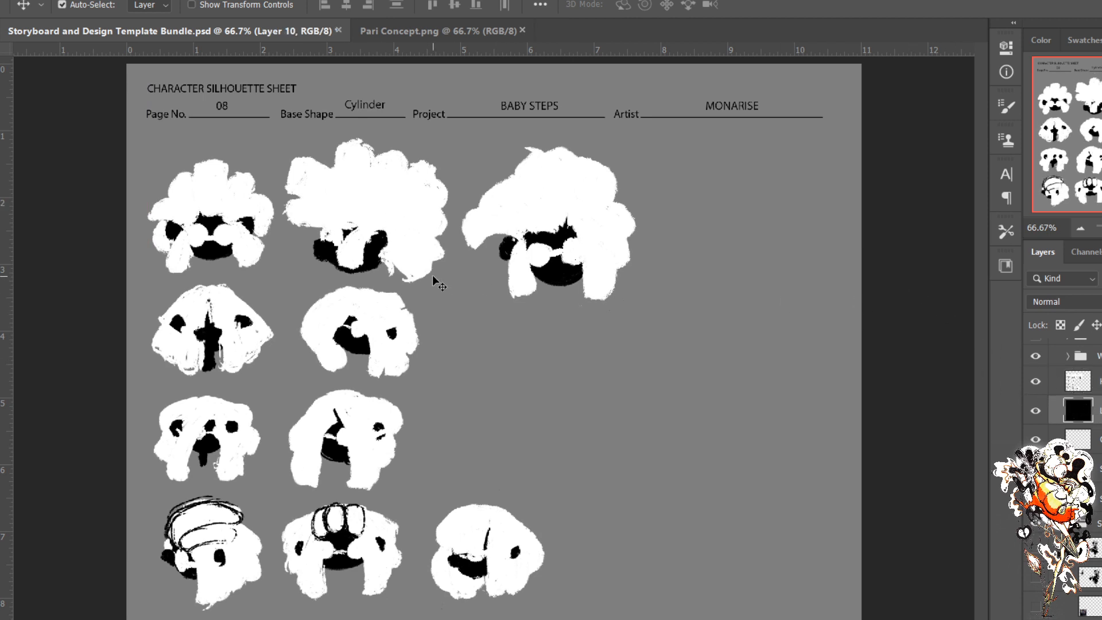
key(m)
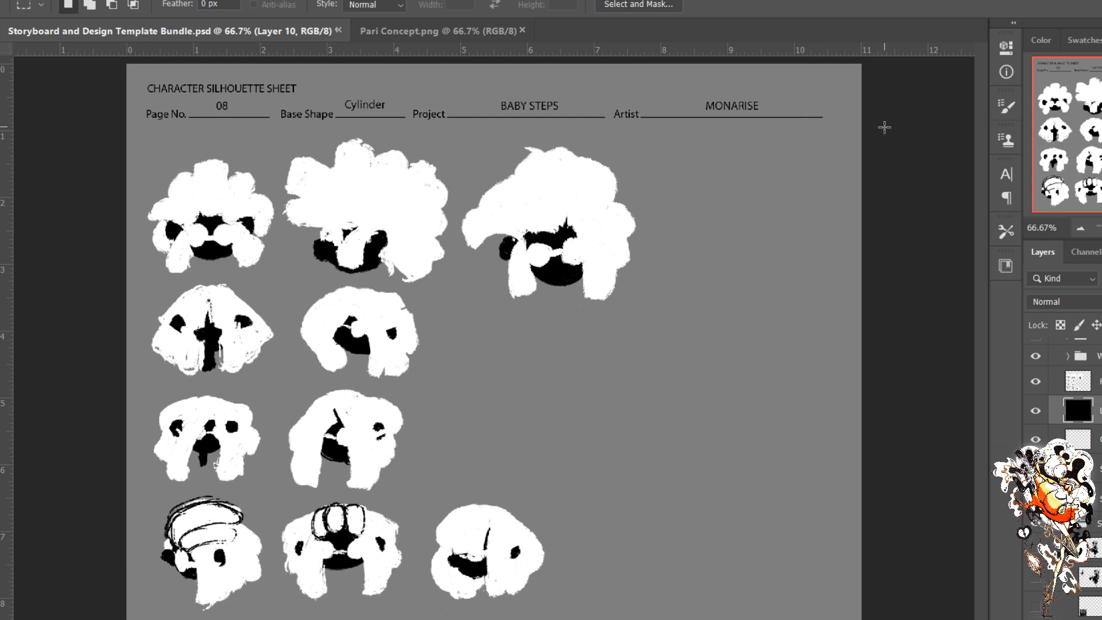
drag(894, 128, 895, 135)
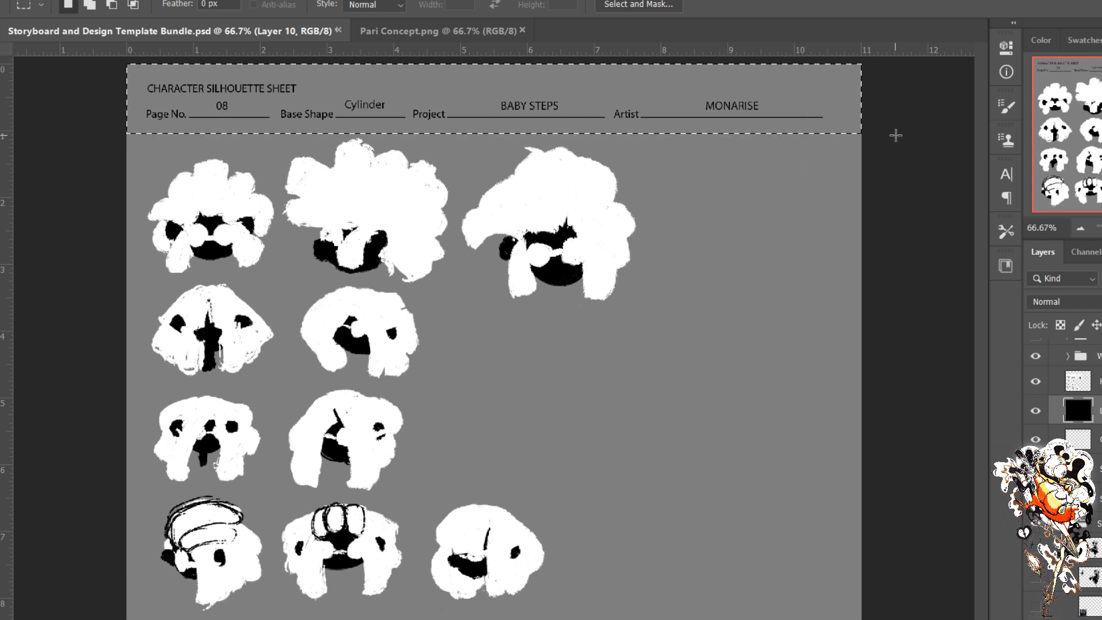
key(Delete)
key(ctrl+d)
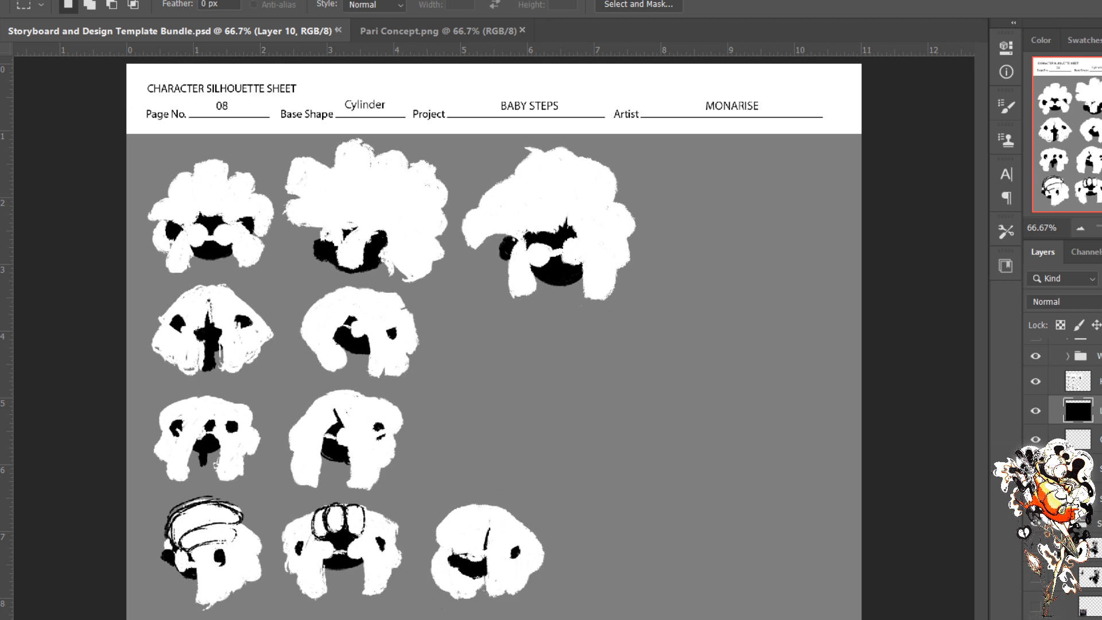
Step: Move the Hair Silhouettes layer slightly further down below the white header strip
click(1095, 381)
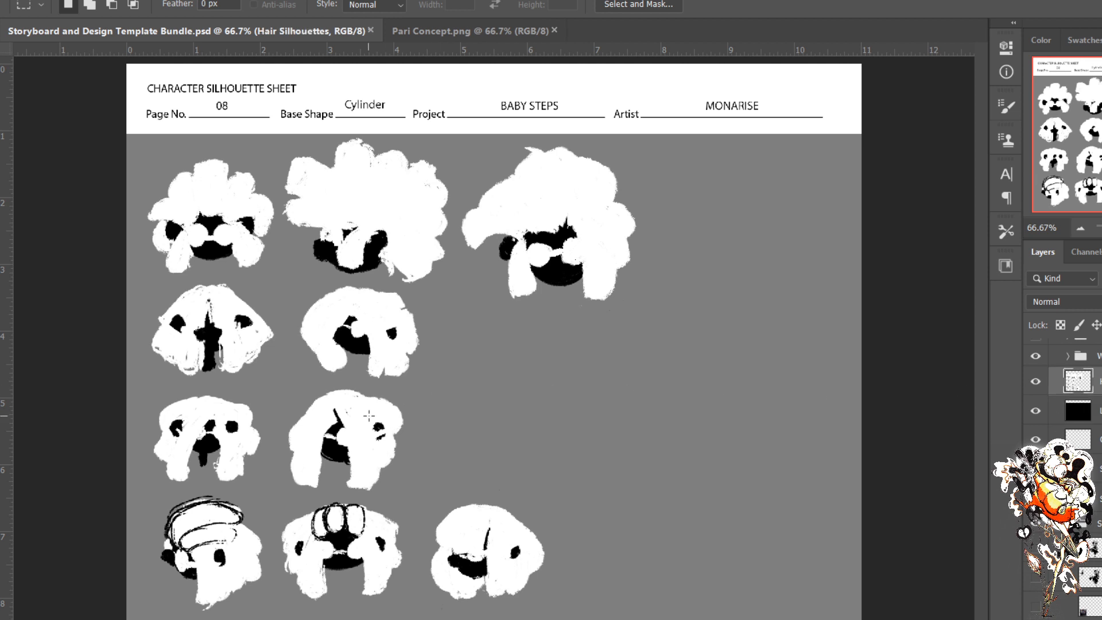
key(v)
drag(368, 416, 363, 428)
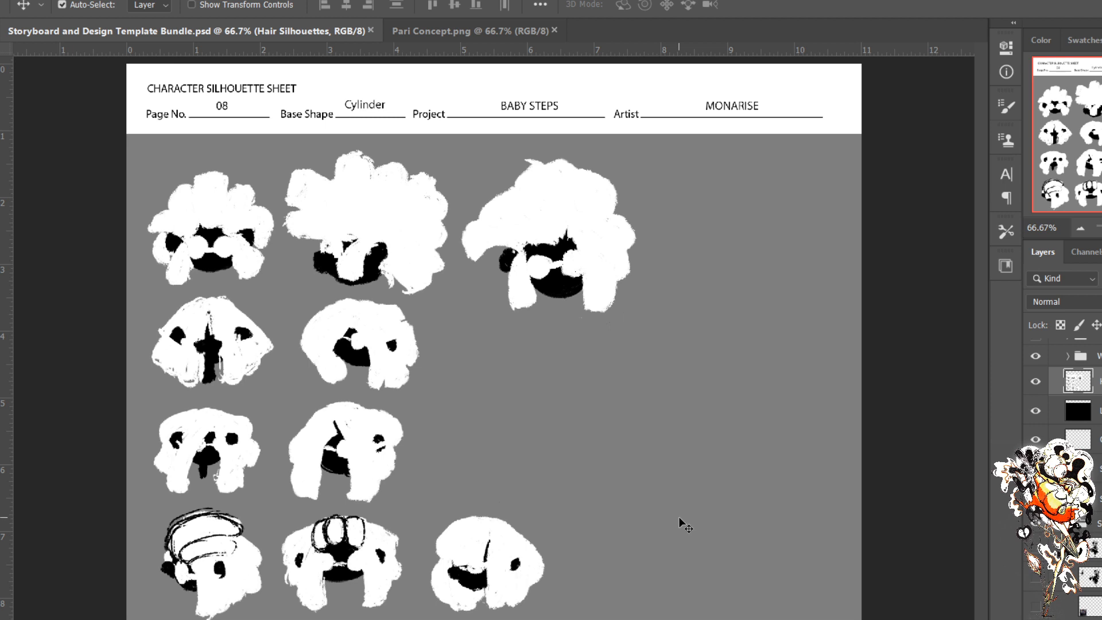
Step: Paint a solid black round head with two ears in the empty area using a size 35 brush at 30% flow
key(b)
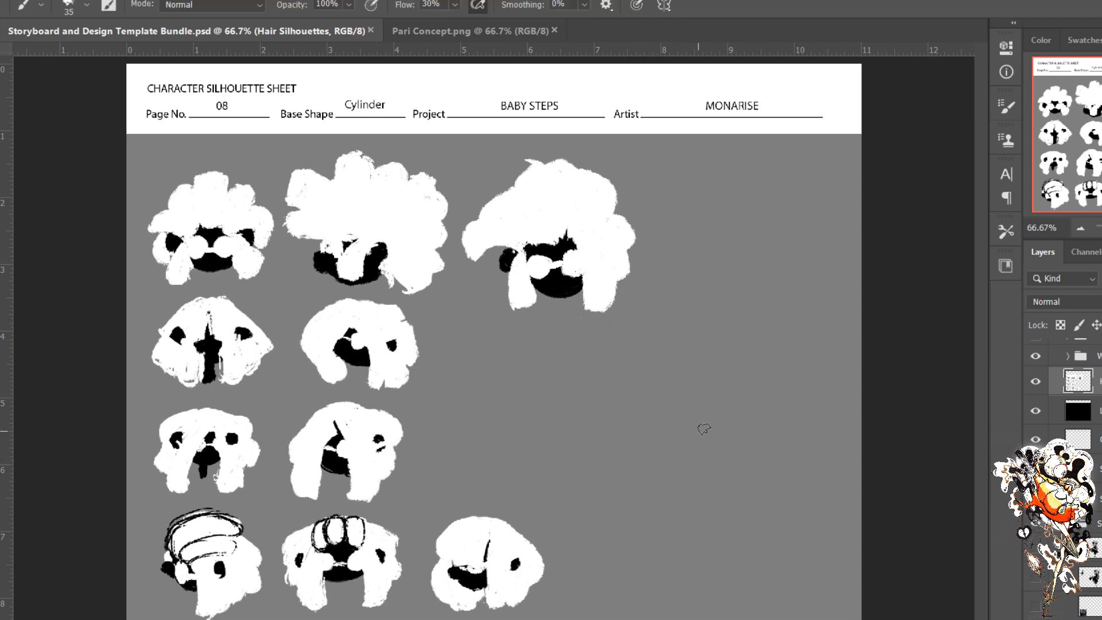
mouse_move(696, 457)
mouse_down()
mouse_move(657, 433)
mouse_move(706, 479)
mouse_move(744, 437)
mouse_move(698, 466)
mouse_move(675, 437)
mouse_up()
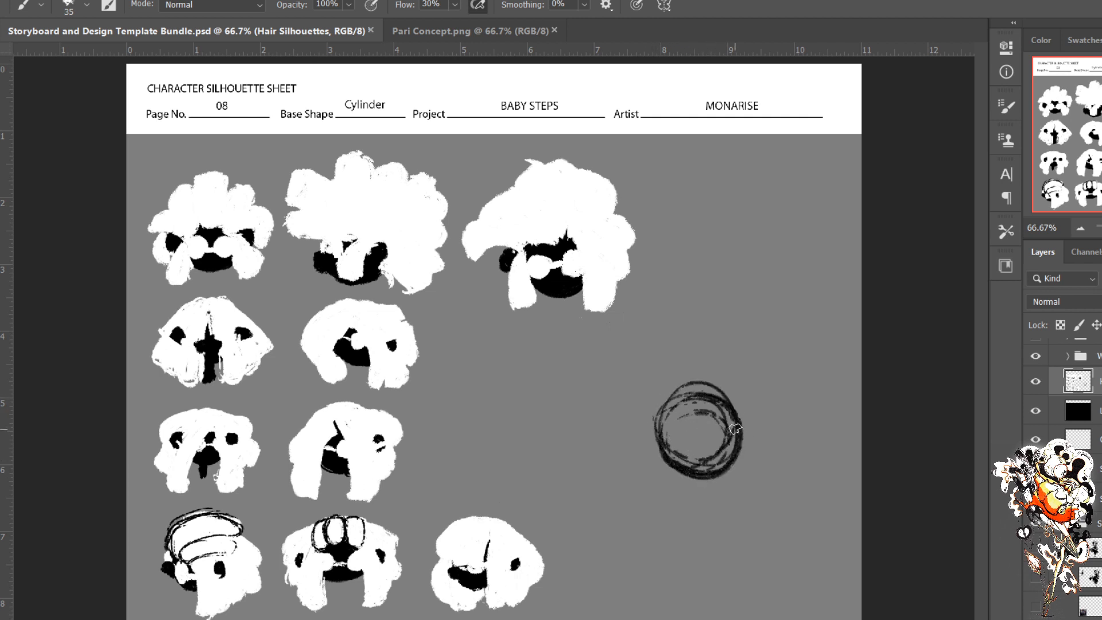
drag(741, 425, 744, 442)
mouse_move(653, 423)
mouse_down()
mouse_move(716, 444)
mouse_move(692, 412)
mouse_move(679, 431)
mouse_move(682, 415)
mouse_move(665, 427)
mouse_move(682, 462)
mouse_move(715, 457)
mouse_move(704, 450)
mouse_move(709, 466)
mouse_move(730, 430)
mouse_move(721, 457)
mouse_move(726, 427)
mouse_move(692, 405)
mouse_up()
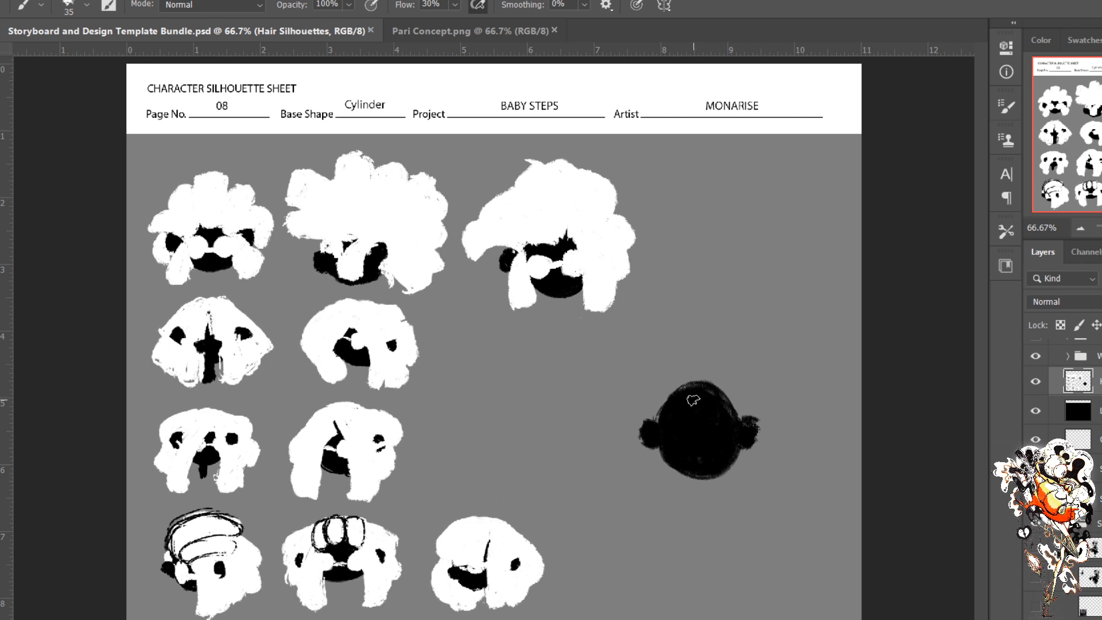
Step: Sketch rough white hair guides over the new black head, with a central parting, side locks and a raised loop
mouse_move(692, 398)
mouse_down()
mouse_move(734, 492)
mouse_move(748, 476)
mouse_move(723, 451)
mouse_move(754, 487)
mouse_move(746, 493)
mouse_move(728, 436)
mouse_move(747, 500)
mouse_move(723, 402)
mouse_move(717, 454)
mouse_up()
drag(684, 393, 643, 457)
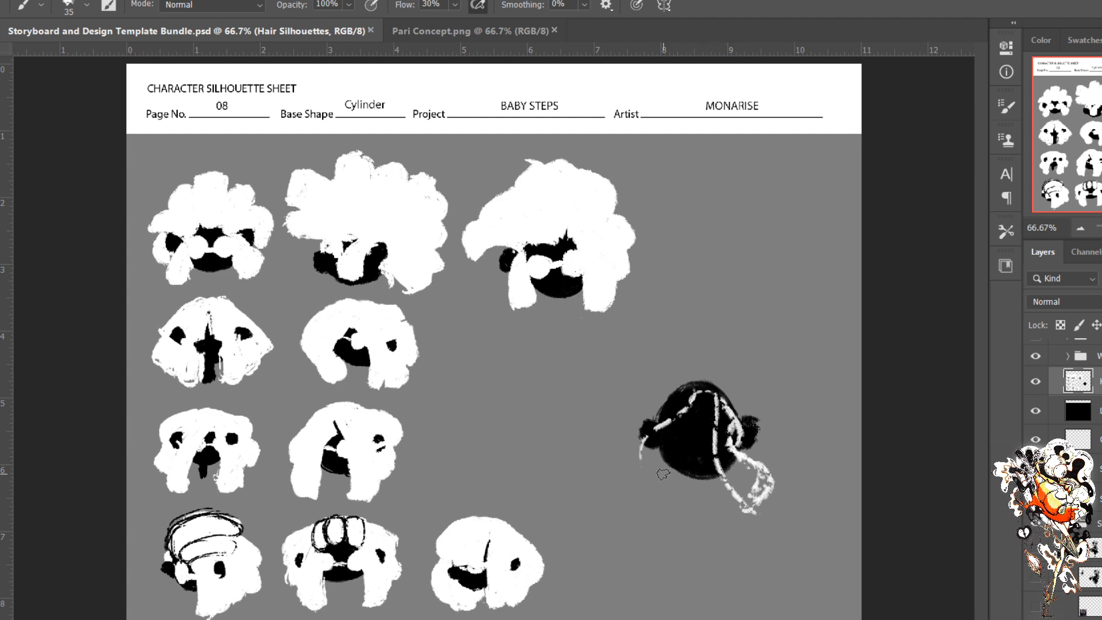
drag(690, 390, 627, 438)
mouse_move(703, 380)
mouse_down()
mouse_move(746, 430)
mouse_move(637, 371)
mouse_move(641, 419)
mouse_move(609, 396)
mouse_move(670, 365)
mouse_move(697, 376)
mouse_up()
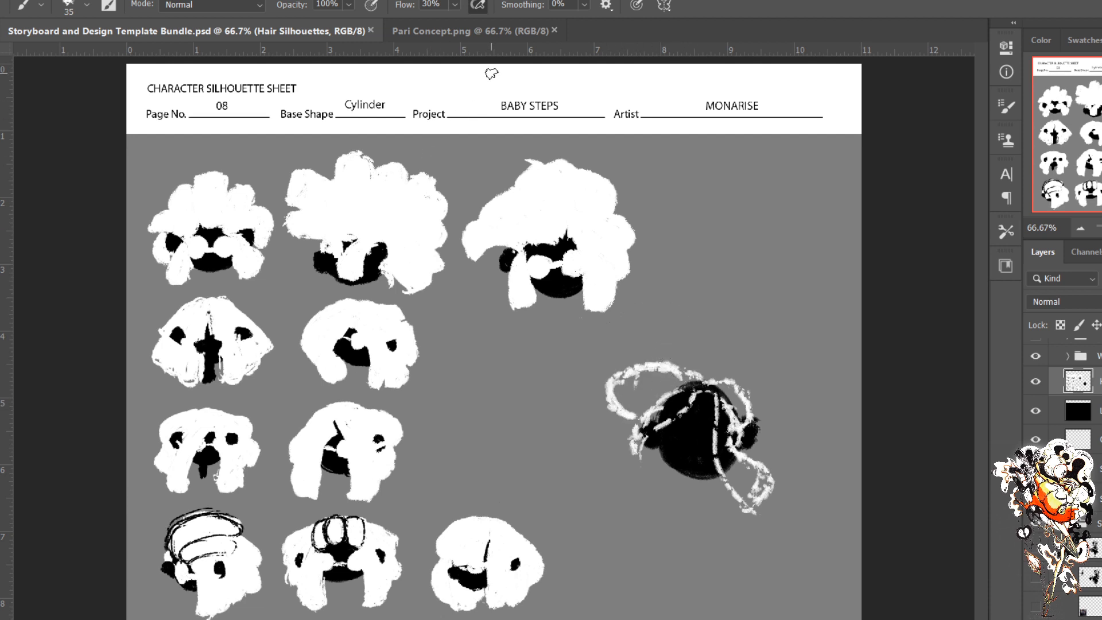
Step: Raise the brush flow to 100%, and outline sweeping white hair locks around both sides of the new head
drag(461, 23, 534, 31)
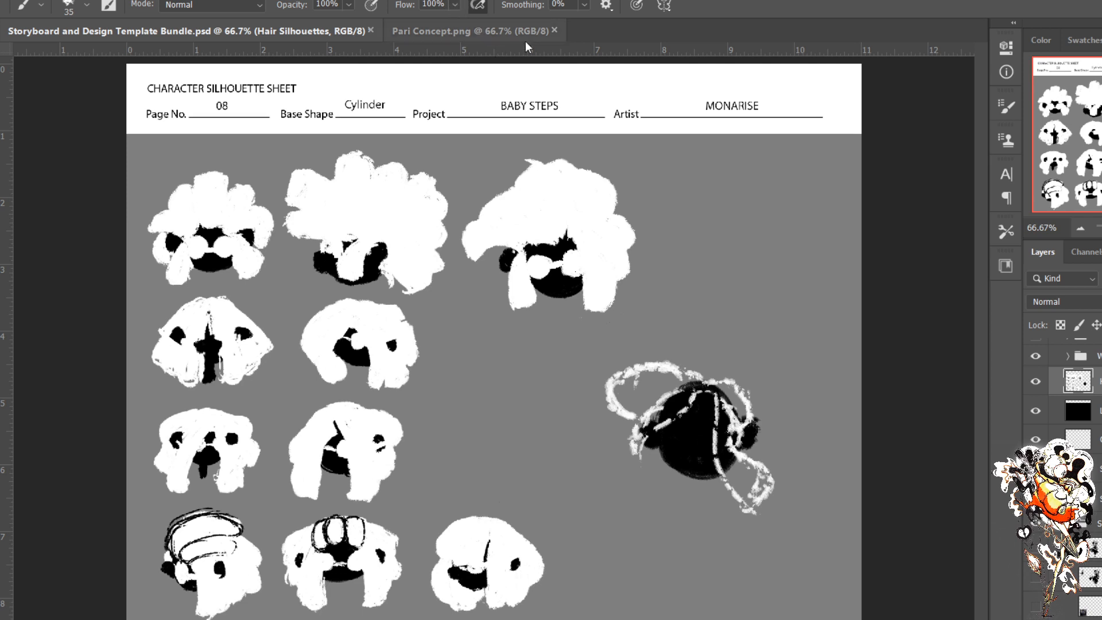
drag(624, 397, 642, 414)
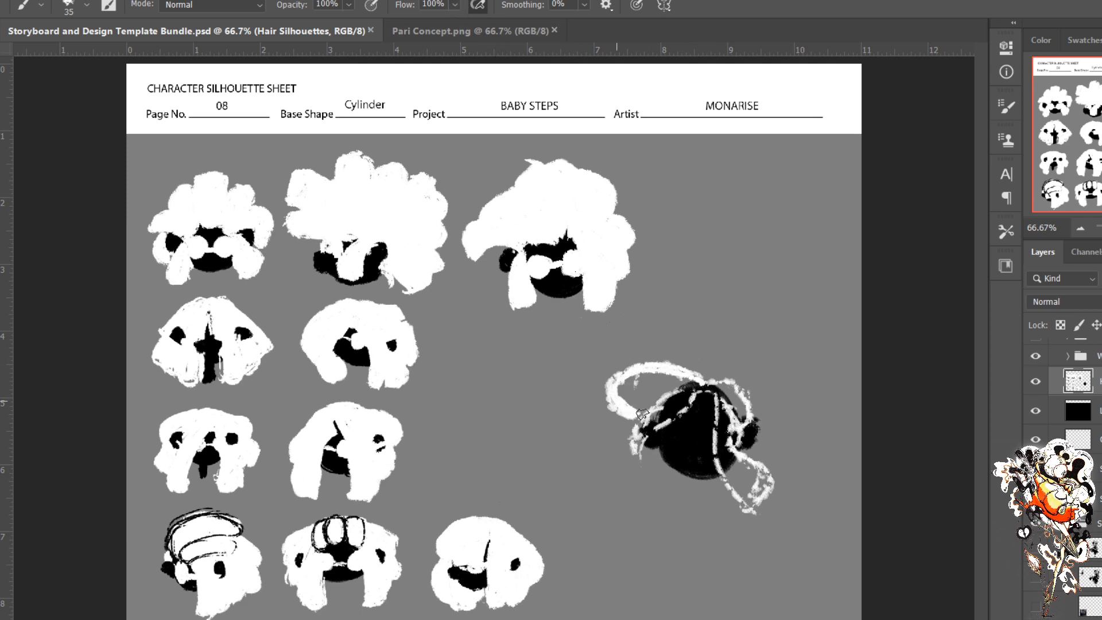
mouse_move(707, 385)
mouse_down()
mouse_move(712, 449)
mouse_move(701, 387)
mouse_move(743, 516)
mouse_move(757, 476)
mouse_move(736, 512)
mouse_move(765, 501)
mouse_move(763, 466)
mouse_move(750, 431)
mouse_move(717, 396)
mouse_move(754, 453)
mouse_up()
mouse_move(707, 384)
mouse_down()
mouse_move(742, 403)
mouse_move(747, 421)
mouse_up()
mouse_move(667, 390)
mouse_down()
mouse_move(631, 396)
mouse_move(663, 392)
mouse_move(630, 478)
mouse_move(605, 468)
mouse_move(640, 476)
mouse_up()
mouse_move(642, 425)
mouse_down()
mouse_move(597, 479)
mouse_move(602, 459)
mouse_up()
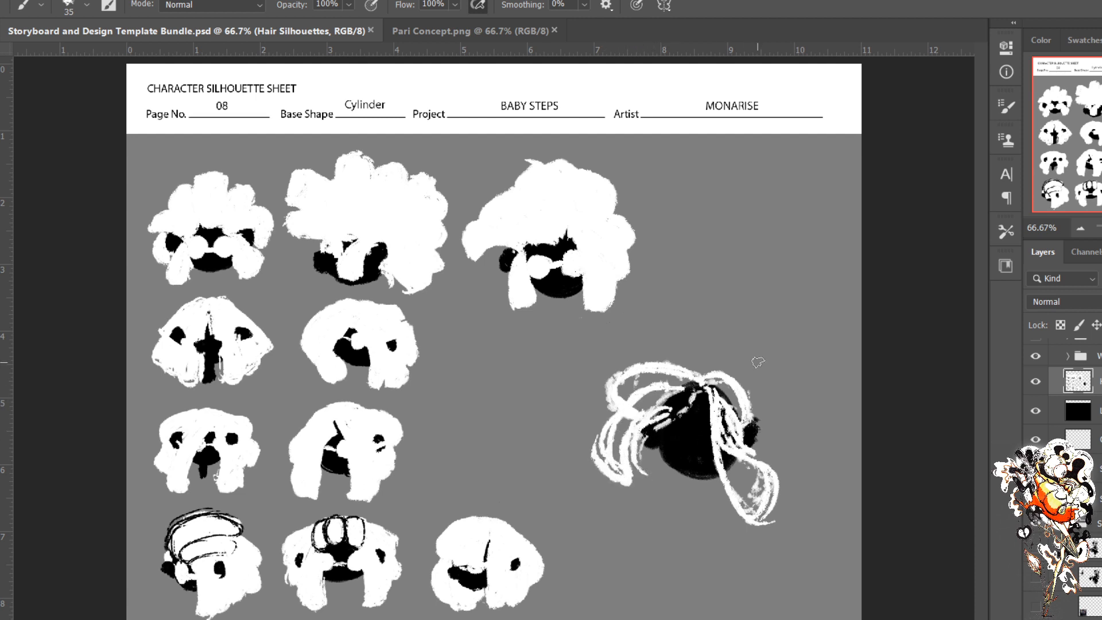
mouse_move(768, 450)
mouse_down()
mouse_move(800, 460)
mouse_move(758, 439)
mouse_move(769, 469)
mouse_move(739, 392)
mouse_move(784, 441)
mouse_up()
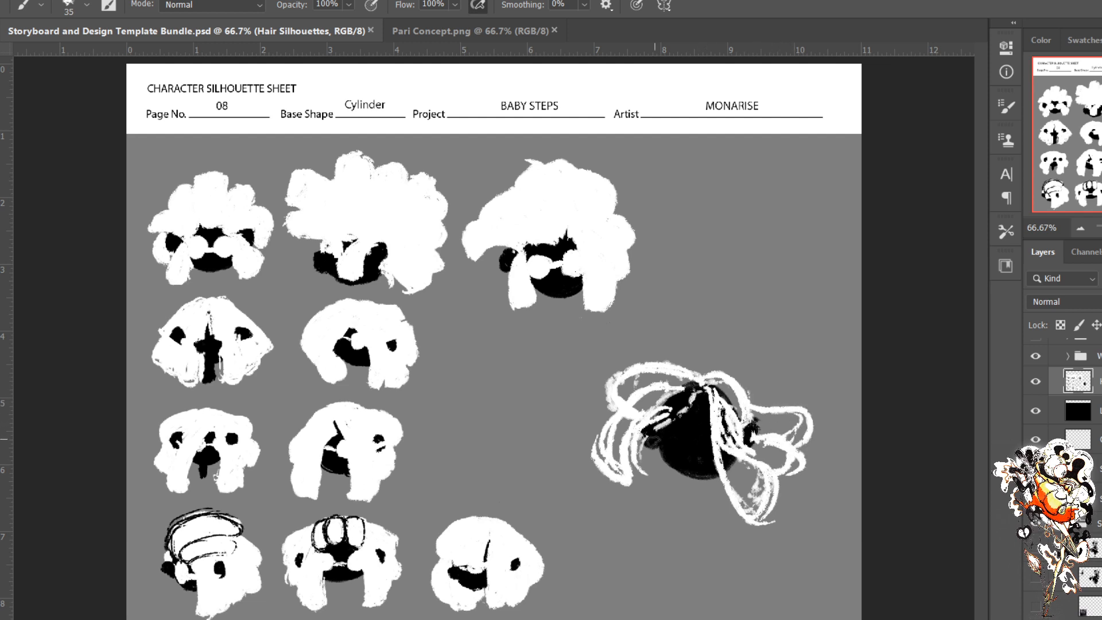
drag(633, 467, 656, 500)
mouse_move(651, 445)
mouse_down()
mouse_move(663, 465)
mouse_move(657, 437)
mouse_move(674, 472)
mouse_move(675, 413)
mouse_move(659, 466)
mouse_up()
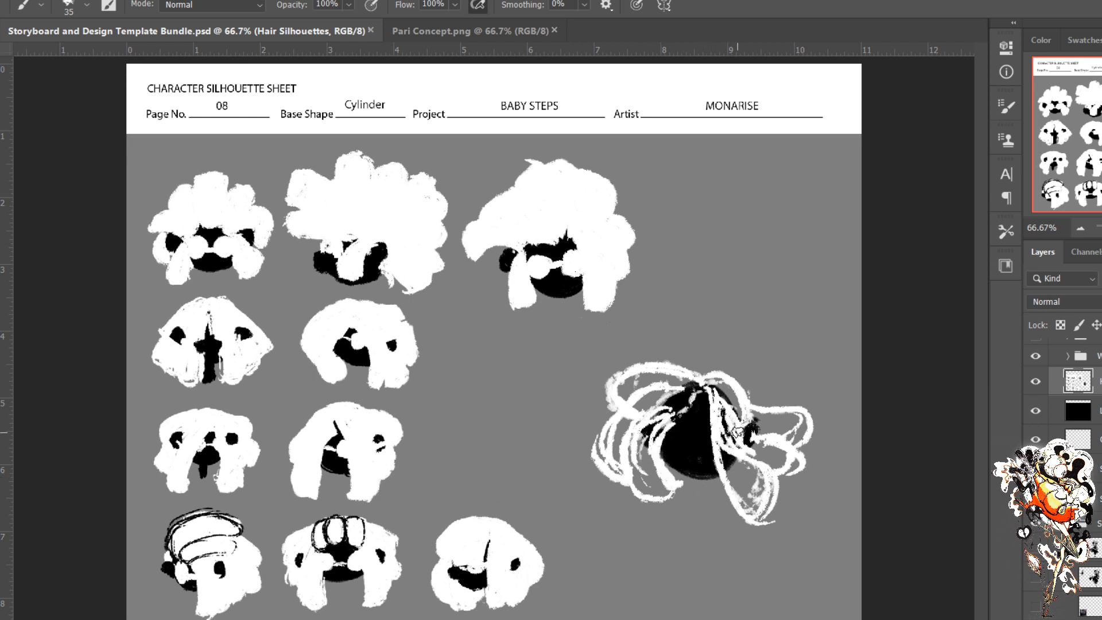
Step: Fill the new head's hair outlines solid white, leaving black gaps at the parting and lower face
drag(718, 403, 739, 497)
mouse_move(717, 444)
mouse_down()
mouse_move(747, 508)
mouse_move(758, 508)
mouse_move(752, 472)
mouse_move(738, 484)
mouse_move(733, 467)
mouse_up()
mouse_move(723, 407)
mouse_down()
mouse_move(739, 458)
mouse_move(709, 403)
mouse_move(778, 456)
mouse_move(787, 450)
mouse_move(766, 470)
mouse_move(784, 465)
mouse_move(750, 446)
mouse_move(714, 381)
mouse_move(741, 407)
mouse_move(721, 391)
mouse_move(727, 408)
mouse_move(707, 391)
mouse_move(785, 413)
mouse_move(793, 433)
mouse_move(780, 441)
mouse_move(786, 423)
mouse_move(765, 424)
mouse_move(752, 442)
mouse_up()
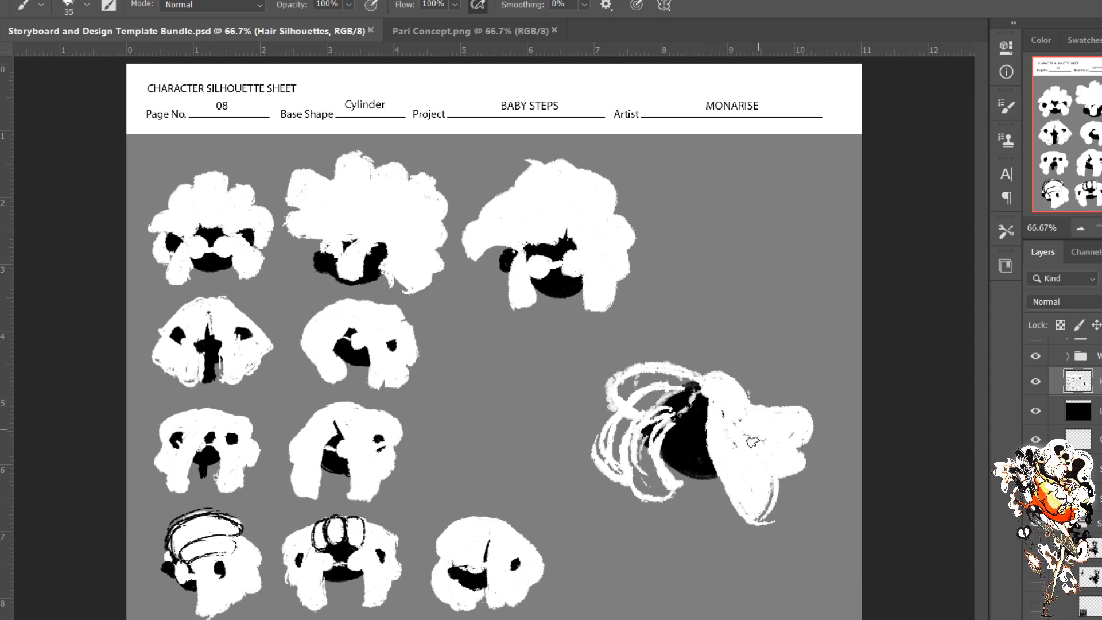
mouse_move(691, 390)
mouse_down()
mouse_move(661, 482)
mouse_move(651, 480)
mouse_move(671, 481)
mouse_move(655, 491)
mouse_move(655, 453)
mouse_move(641, 485)
mouse_move(633, 425)
mouse_move(660, 429)
mouse_move(655, 443)
mouse_move(683, 404)
mouse_move(630, 434)
mouse_move(638, 411)
mouse_move(679, 400)
mouse_move(623, 439)
mouse_move(671, 391)
mouse_move(627, 441)
mouse_move(603, 449)
mouse_move(624, 472)
mouse_move(626, 420)
mouse_move(594, 451)
mouse_move(632, 439)
mouse_up()
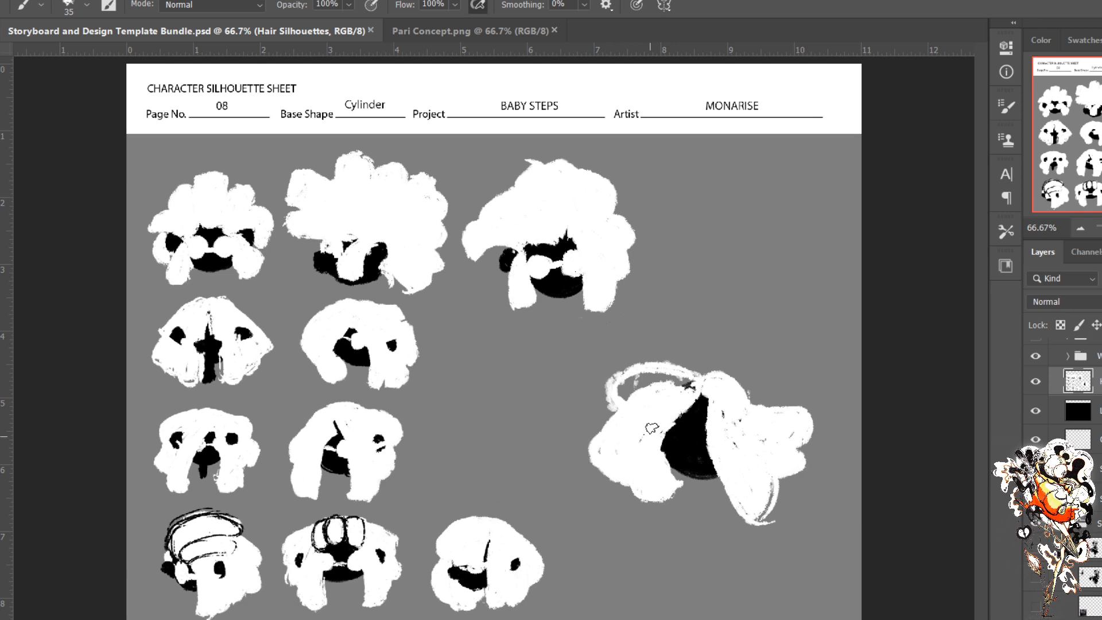
mouse_move(674, 386)
mouse_down()
mouse_move(617, 385)
mouse_move(629, 396)
mouse_move(650, 368)
mouse_move(629, 404)
mouse_move(697, 392)
mouse_move(663, 418)
mouse_move(690, 383)
mouse_move(637, 472)
mouse_move(619, 430)
mouse_move(631, 456)
mouse_move(692, 402)
mouse_move(654, 478)
mouse_move(677, 426)
mouse_move(662, 434)
mouse_move(694, 433)
mouse_move(693, 444)
mouse_move(711, 420)
mouse_move(691, 452)
mouse_move(704, 435)
mouse_up()
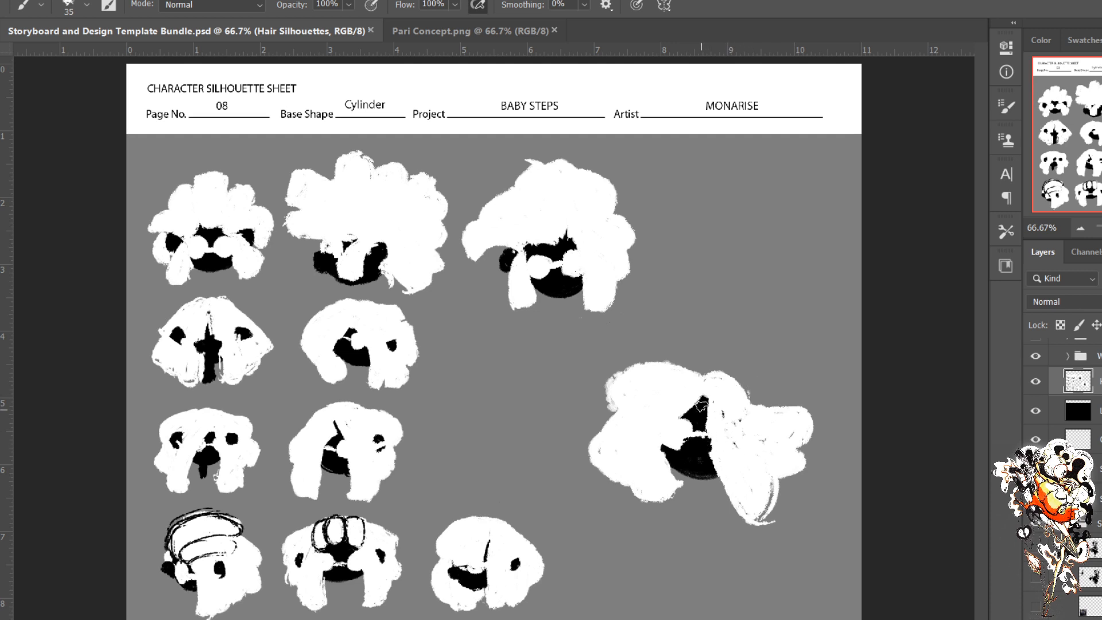
Step: Select the newly painted head and hair silhouette with a freehand lasso
key(l)
mouse_move(693, 339)
mouse_down()
mouse_move(572, 403)
mouse_move(563, 474)
mouse_move(672, 549)
mouse_move(795, 541)
mouse_move(843, 426)
mouse_move(768, 333)
mouse_move(672, 331)
mouse_up()
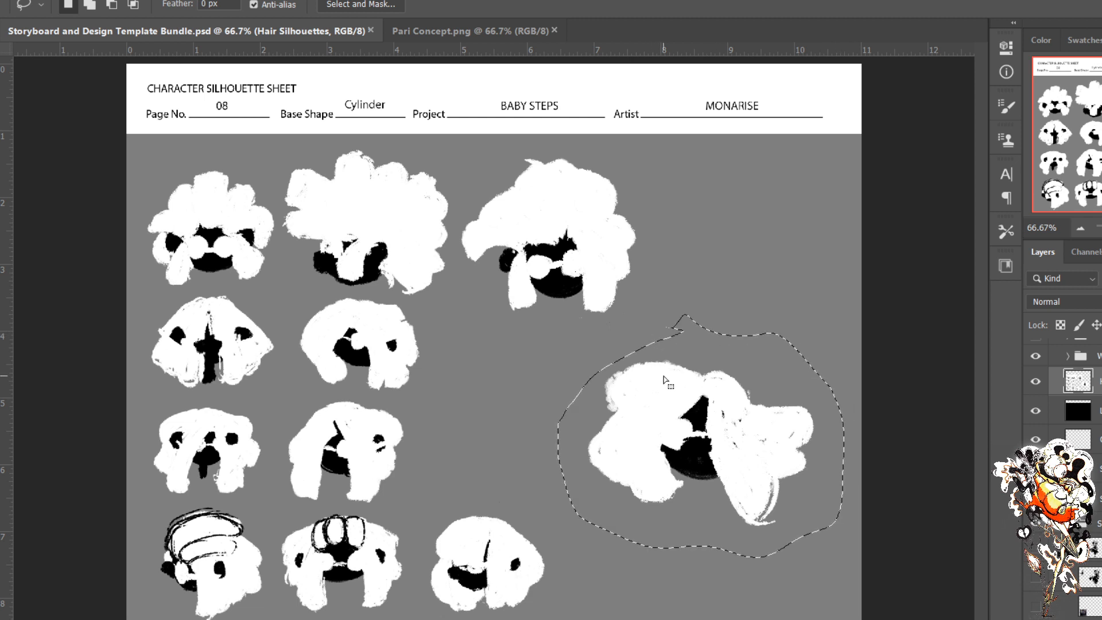
key(b)
drag(715, 427, 623, 421)
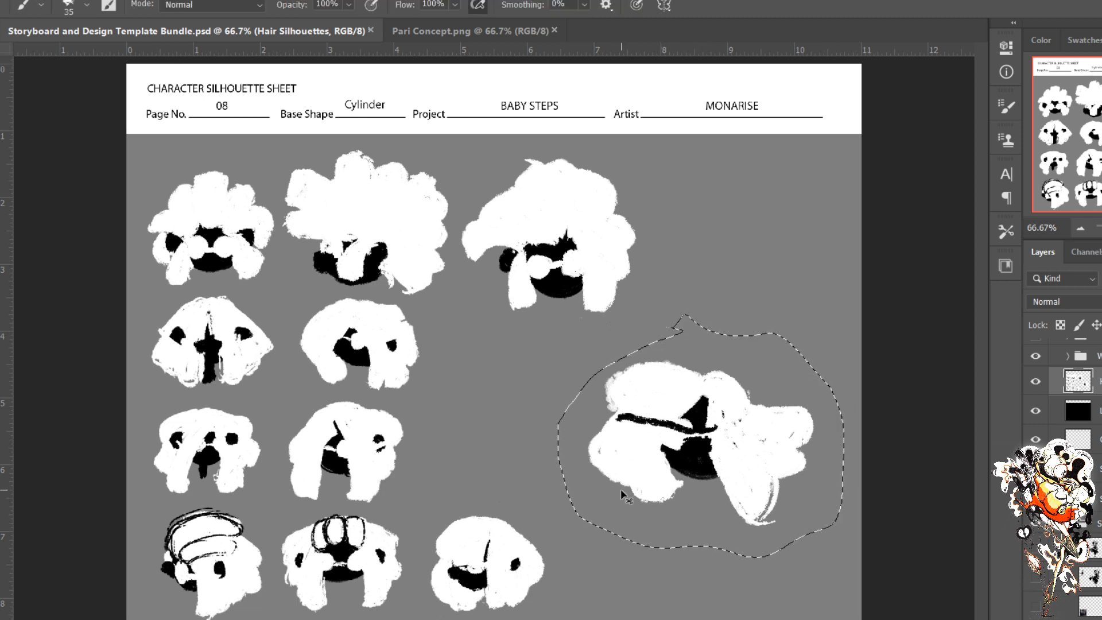
key(ctrl+z)
Step: Move the selected swept-hair silhouette beneath the third top-row head and scale it to 84.57%
key(v)
drag(712, 459, 557, 436)
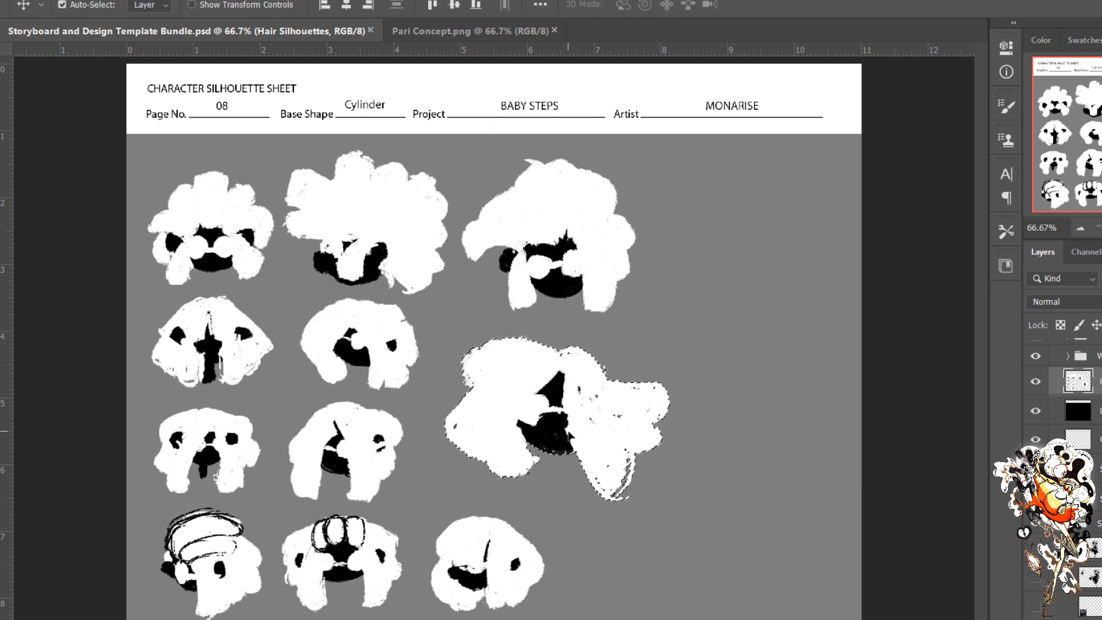
key(ctrl+t)
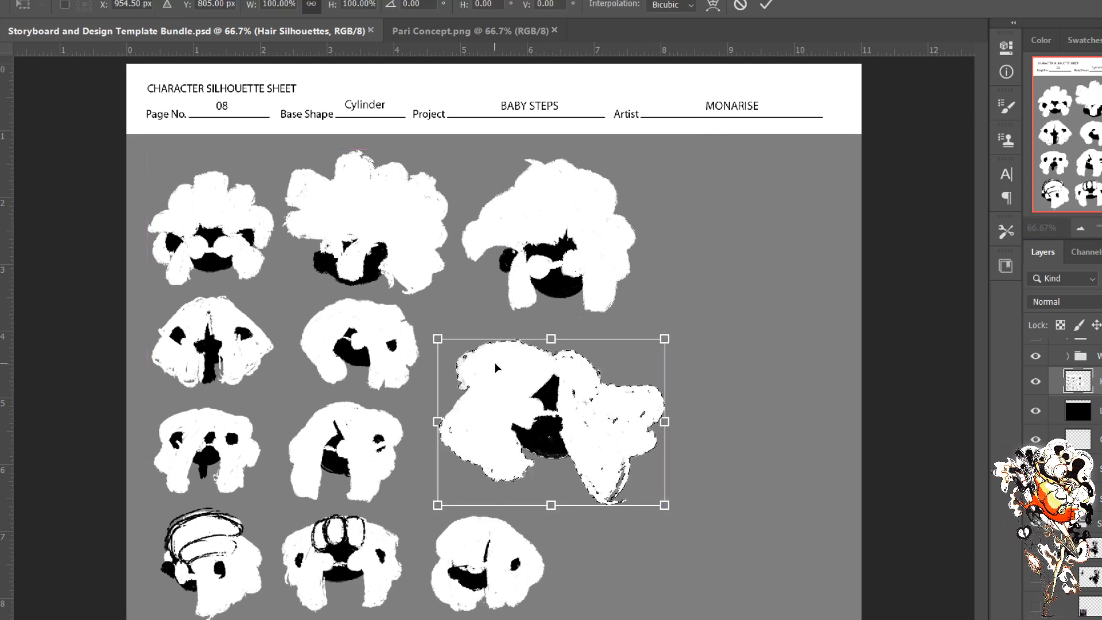
drag(436, 339, 456, 346)
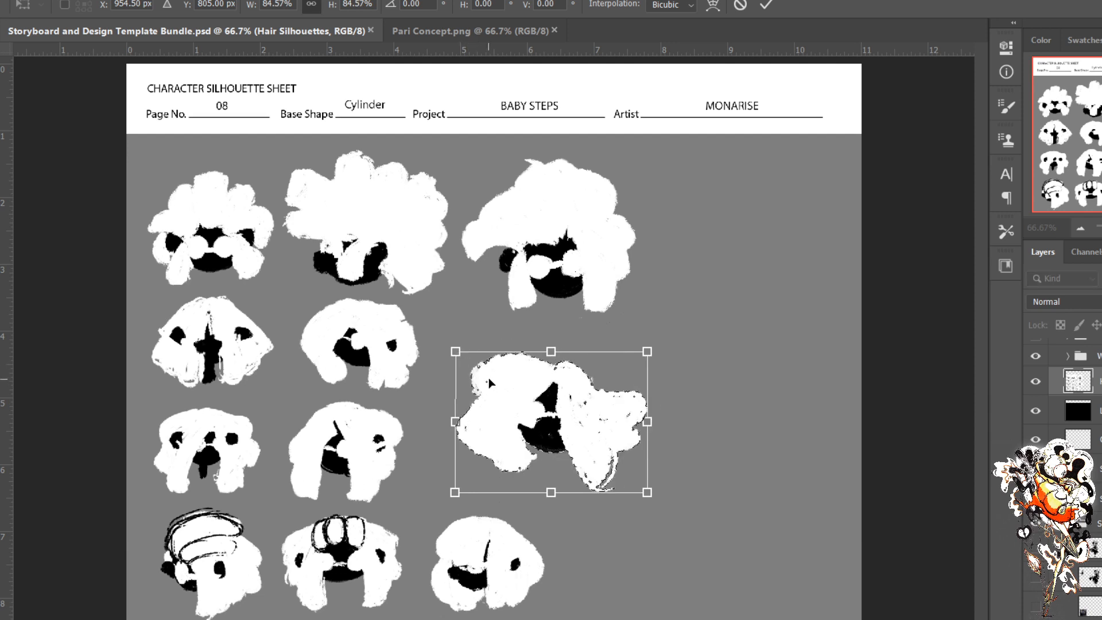
drag(551, 427, 542, 395)
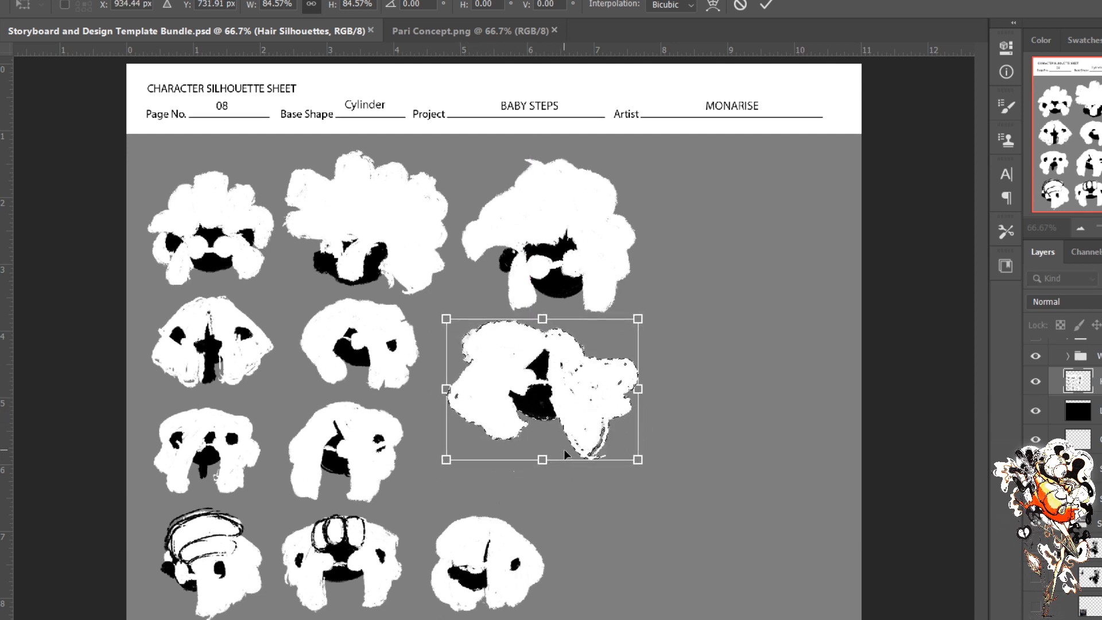
key(Return)
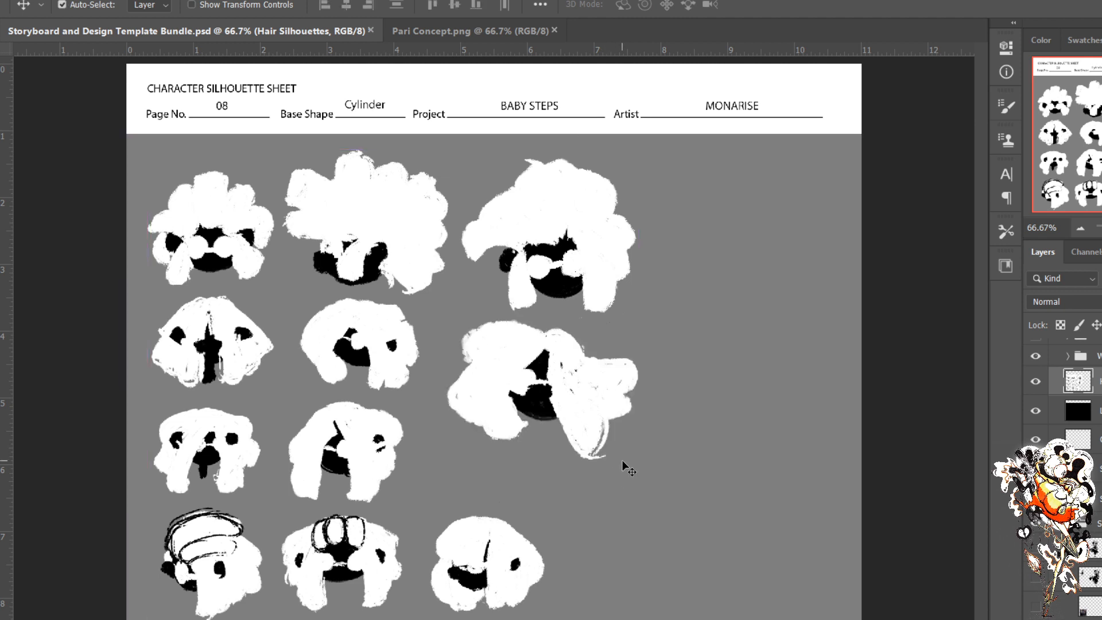
Step: Paint a solid black head in the empty area of the sheet, and add black spots on both sides of the swept-hair silhouette
key(b)
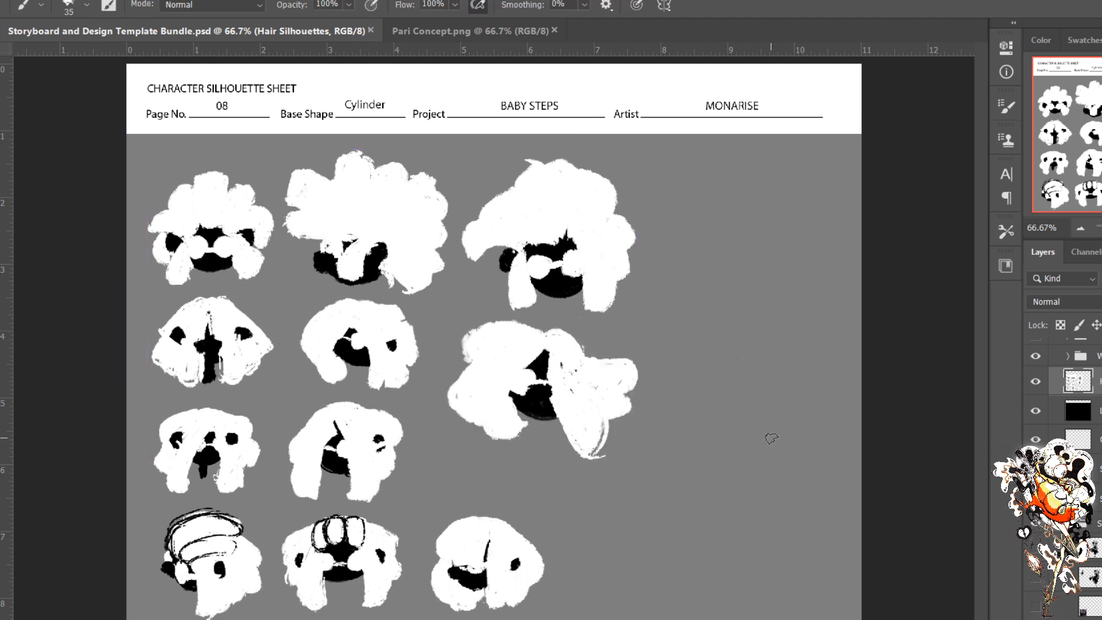
mouse_move(717, 463)
mouse_down()
mouse_move(702, 499)
mouse_move(717, 508)
mouse_move(756, 482)
mouse_move(710, 466)
mouse_move(738, 485)
mouse_up()
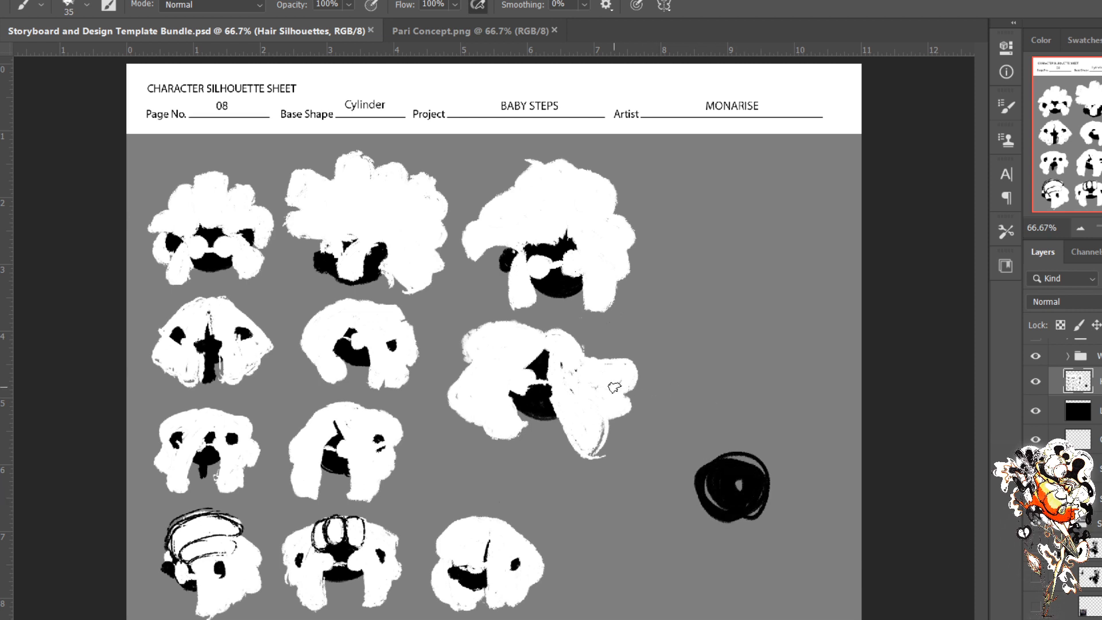
click(584, 380)
drag(496, 381, 497, 383)
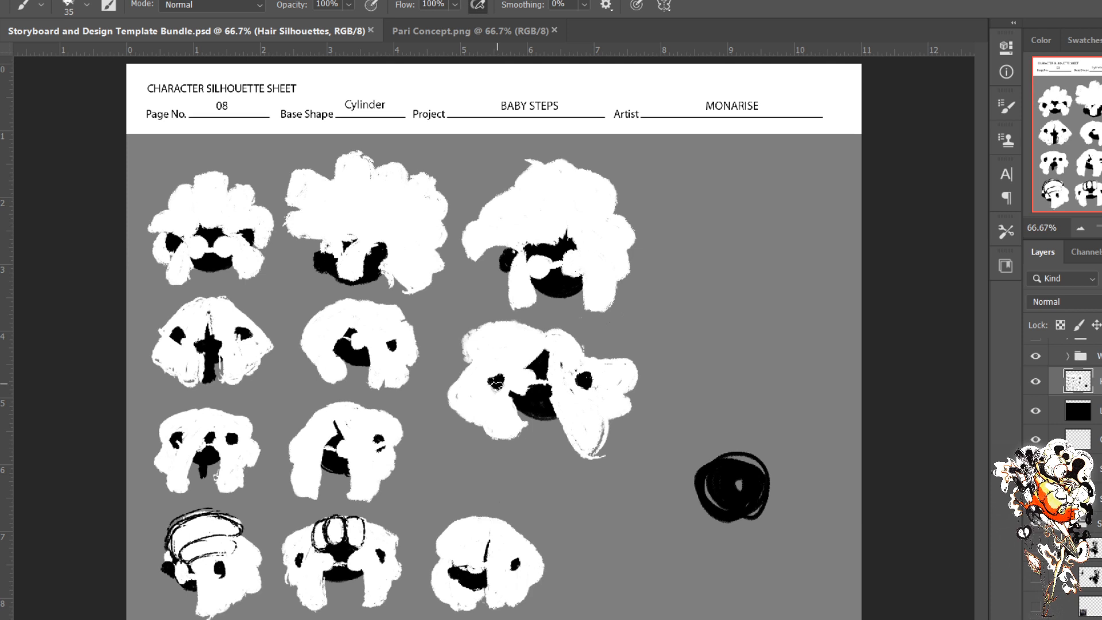
mouse_move(724, 484)
mouse_down()
mouse_move(721, 508)
mouse_move(758, 472)
mouse_move(722, 465)
mouse_move(752, 494)
mouse_move(741, 497)
mouse_move(740, 482)
mouse_move(755, 485)
mouse_move(722, 477)
mouse_move(721, 487)
mouse_move(761, 464)
mouse_move(706, 478)
mouse_move(720, 508)
mouse_move(759, 500)
mouse_up()
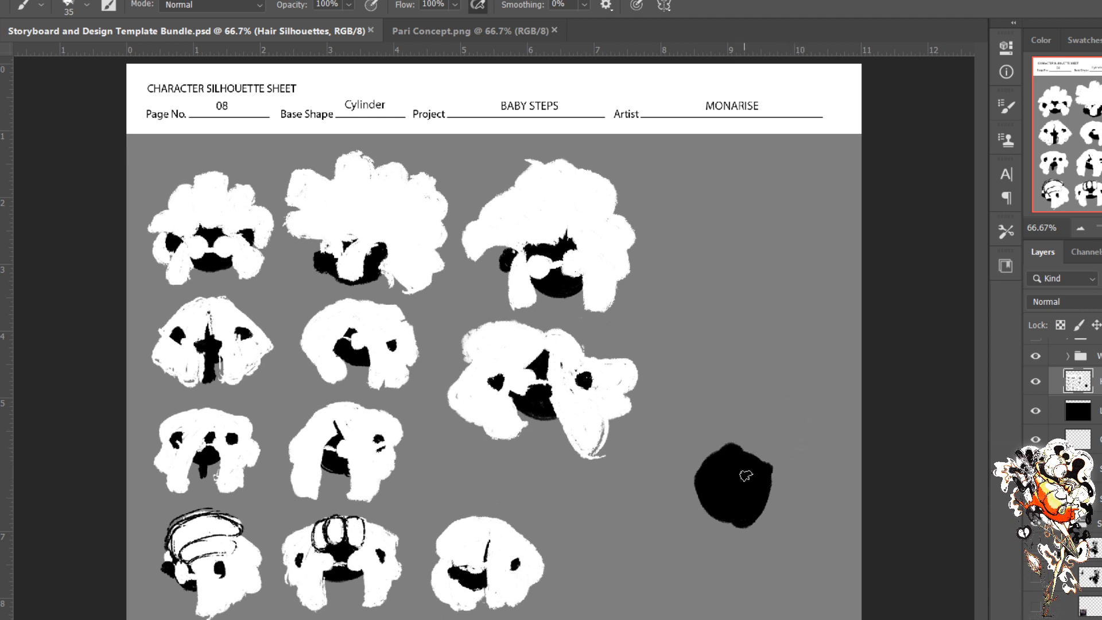
Step: Outline white hair over the new black head, with rounded locks on both sides and a raised tuft on top
mouse_move(761, 493)
mouse_down()
mouse_move(740, 442)
mouse_move(712, 477)
mouse_move(714, 405)
mouse_move(719, 432)
mouse_move(713, 422)
mouse_move(688, 477)
mouse_move(692, 453)
mouse_move(670, 483)
mouse_move(718, 484)
mouse_up()
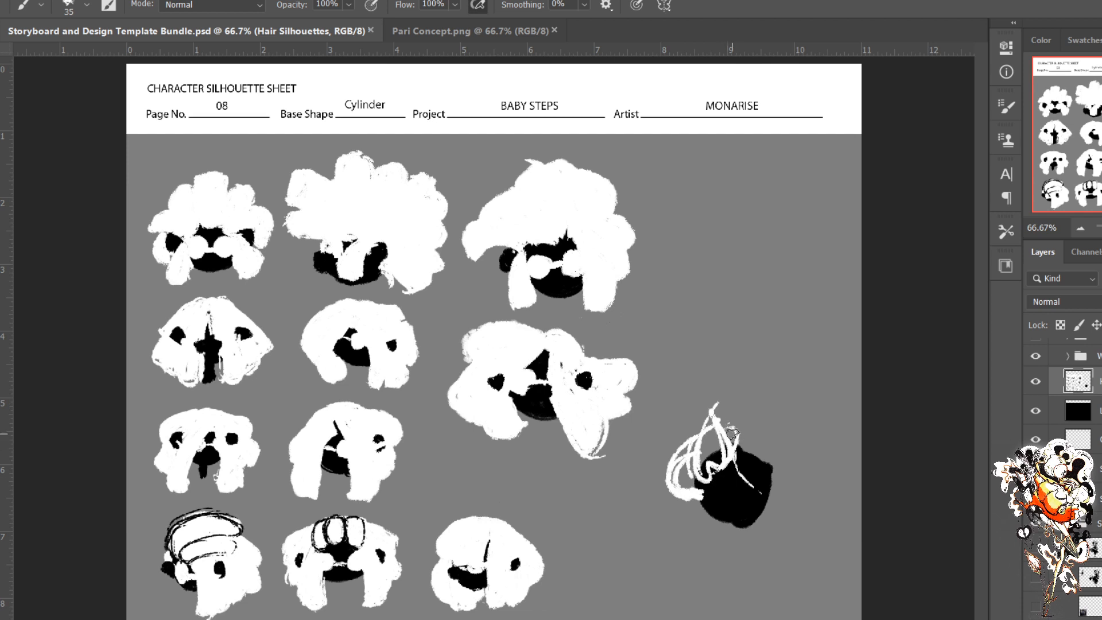
mouse_move(747, 432)
mouse_down()
mouse_move(763, 459)
mouse_move(744, 448)
mouse_move(769, 534)
mouse_up()
mouse_move(773, 484)
mouse_down()
mouse_move(785, 518)
mouse_move(769, 542)
mouse_move(771, 465)
mouse_move(801, 495)
mouse_up()
mouse_move(706, 494)
mouse_down()
mouse_move(706, 559)
mouse_move(669, 505)
mouse_move(707, 531)
mouse_move(693, 508)
mouse_up()
mouse_move(746, 429)
mouse_down()
mouse_move(765, 449)
mouse_move(721, 429)
mouse_move(743, 436)
mouse_move(740, 402)
mouse_move(711, 396)
mouse_move(697, 417)
mouse_move(688, 408)
mouse_move(669, 450)
mouse_move(691, 426)
mouse_up()
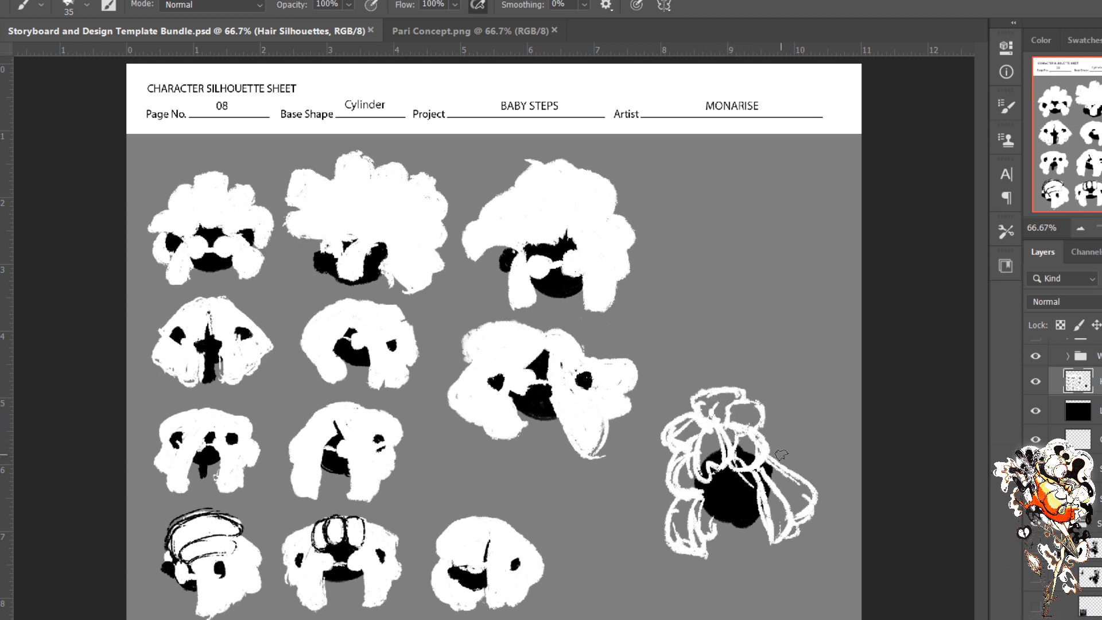
mouse_move(779, 439)
mouse_down()
mouse_move(795, 445)
mouse_move(783, 477)
mouse_move(680, 459)
mouse_move(666, 498)
mouse_move(734, 523)
mouse_move(749, 496)
mouse_move(708, 520)
mouse_move(727, 509)
mouse_up()
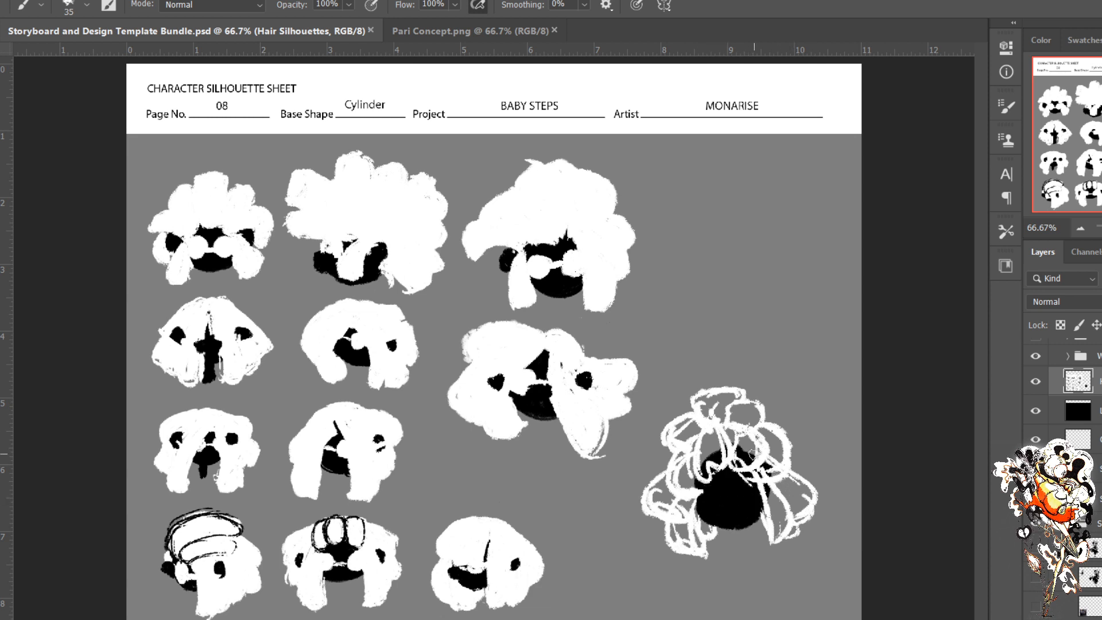
Step: Fill the new hair outlines solid white, paint two rounded white shapes across the face, and dot black spots on both sides
mouse_move(682, 459)
mouse_down()
mouse_move(695, 479)
mouse_move(686, 456)
mouse_move(659, 494)
mouse_move(661, 485)
mouse_move(705, 527)
mouse_move(687, 551)
mouse_move(659, 499)
mouse_move(670, 457)
mouse_move(707, 467)
mouse_move(716, 432)
mouse_move(700, 466)
mouse_move(734, 437)
mouse_move(748, 462)
mouse_move(753, 446)
mouse_move(753, 481)
mouse_move(772, 456)
mouse_move(766, 434)
mouse_move(775, 509)
mouse_up()
mouse_move(776, 526)
mouse_down()
mouse_move(774, 476)
mouse_move(805, 512)
mouse_move(796, 514)
mouse_move(794, 480)
mouse_move(782, 472)
mouse_move(786, 487)
mouse_move(773, 447)
mouse_move(736, 440)
mouse_move(752, 418)
mouse_move(750, 406)
mouse_move(732, 429)
mouse_move(740, 390)
mouse_move(713, 398)
mouse_move(717, 412)
mouse_move(707, 403)
mouse_move(700, 412)
mouse_move(709, 400)
mouse_move(696, 408)
mouse_move(698, 433)
mouse_move(674, 434)
mouse_move(709, 433)
mouse_move(726, 454)
mouse_up()
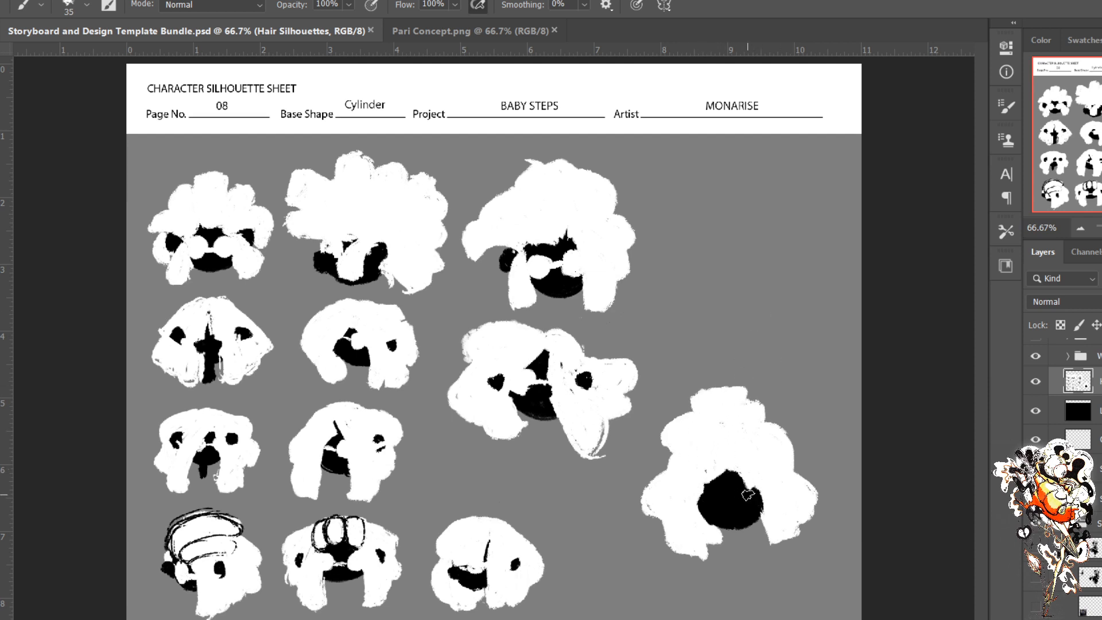
drag(749, 492, 707, 500)
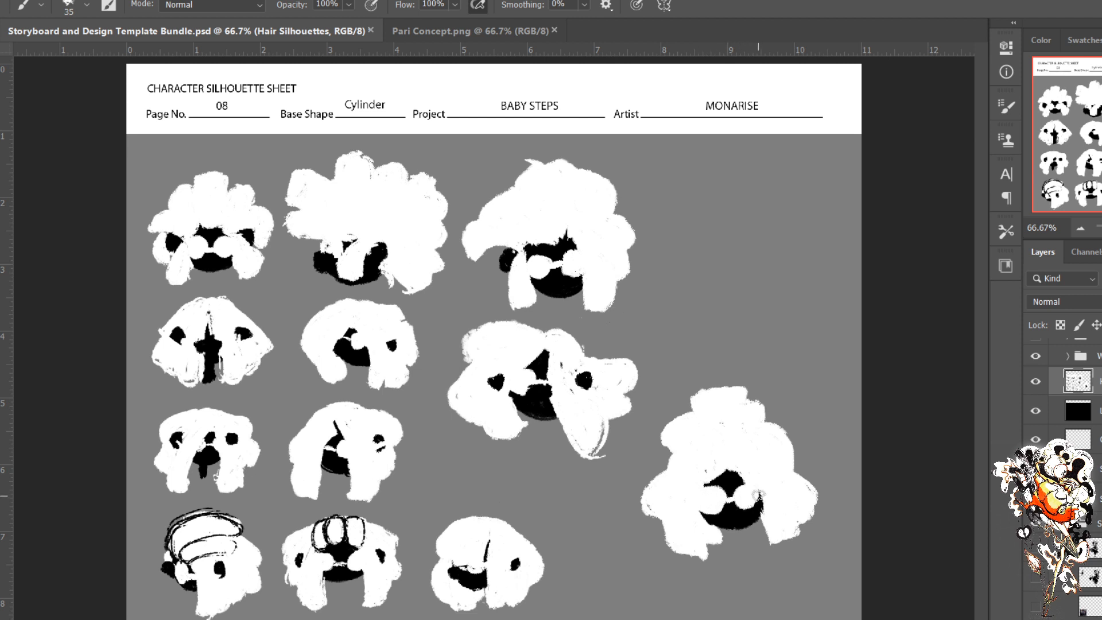
click(780, 485)
click(678, 491)
Step: Lasso the finished tufted silhouette, move it to the end of the top row, and clear the selection
key(v)
key(l)
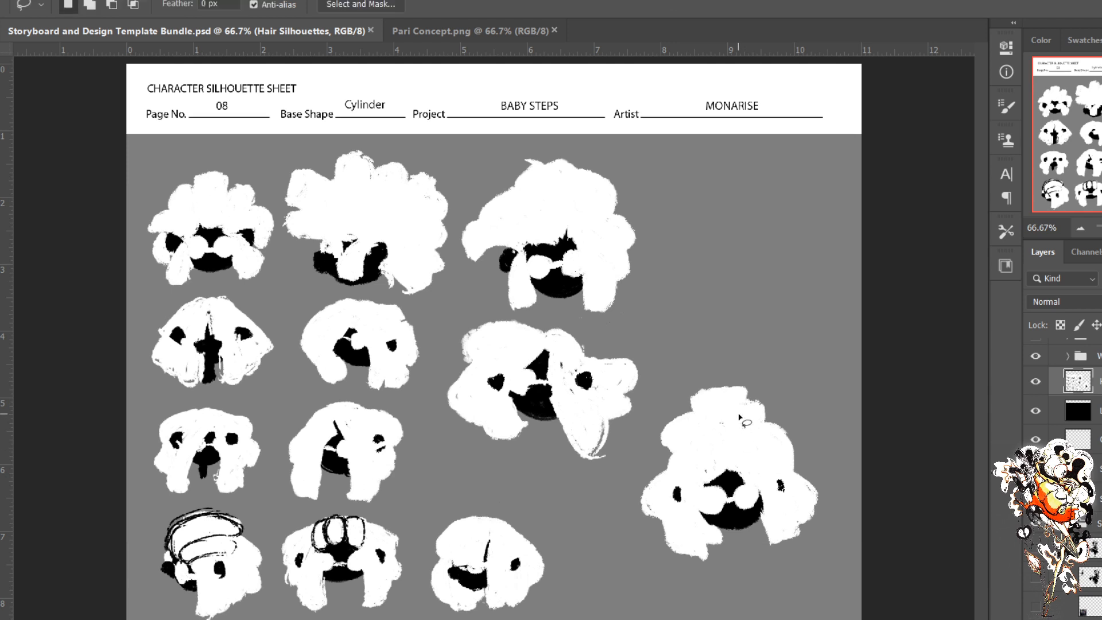
mouse_move(722, 365)
mouse_down()
mouse_move(682, 387)
mouse_move(607, 517)
mouse_move(668, 569)
mouse_move(736, 569)
mouse_move(752, 540)
mouse_move(777, 553)
mouse_move(833, 487)
mouse_move(791, 415)
mouse_move(720, 366)
mouse_up()
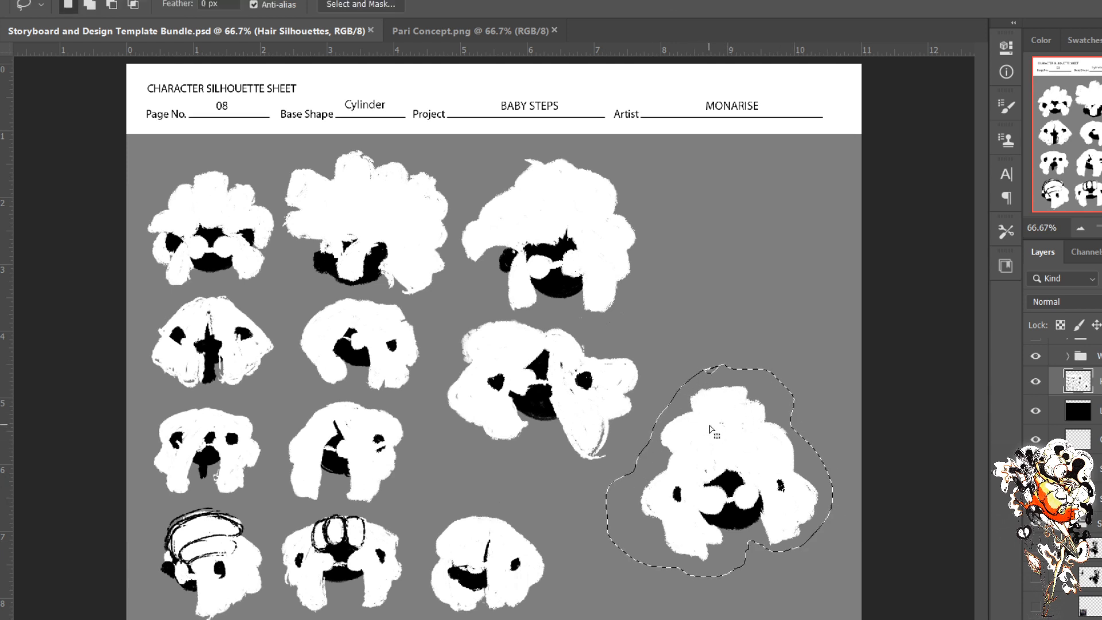
key(v)
drag(739, 486, 755, 270)
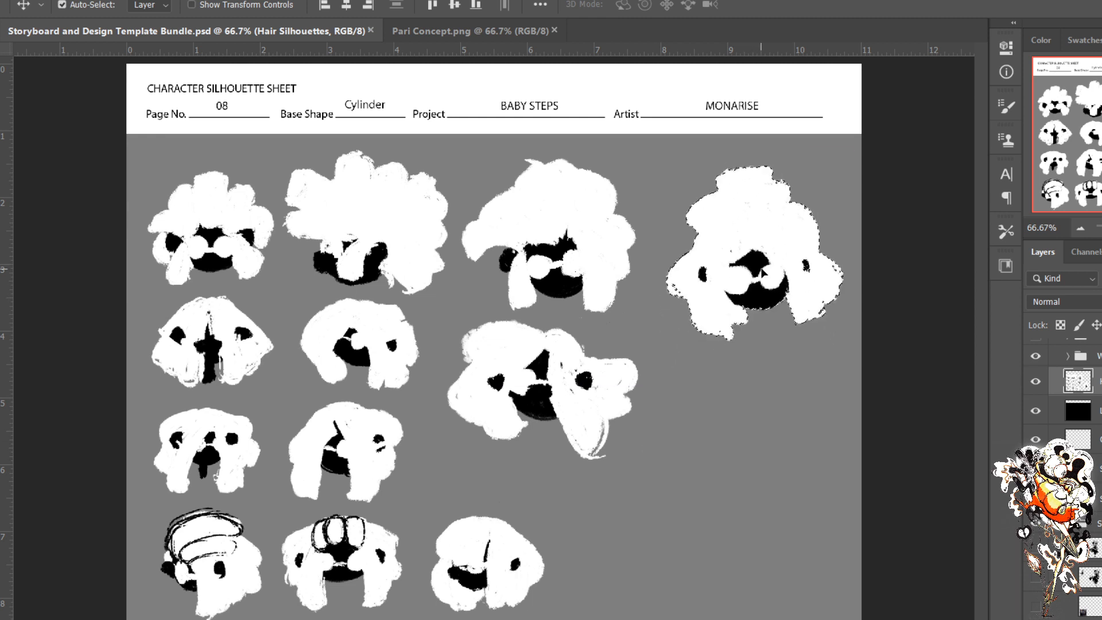
key(ctrl+d)
Step: Paint a slanted black band across the tufted silhouette's hair, and touch up the black area at the top of its face
key(b)
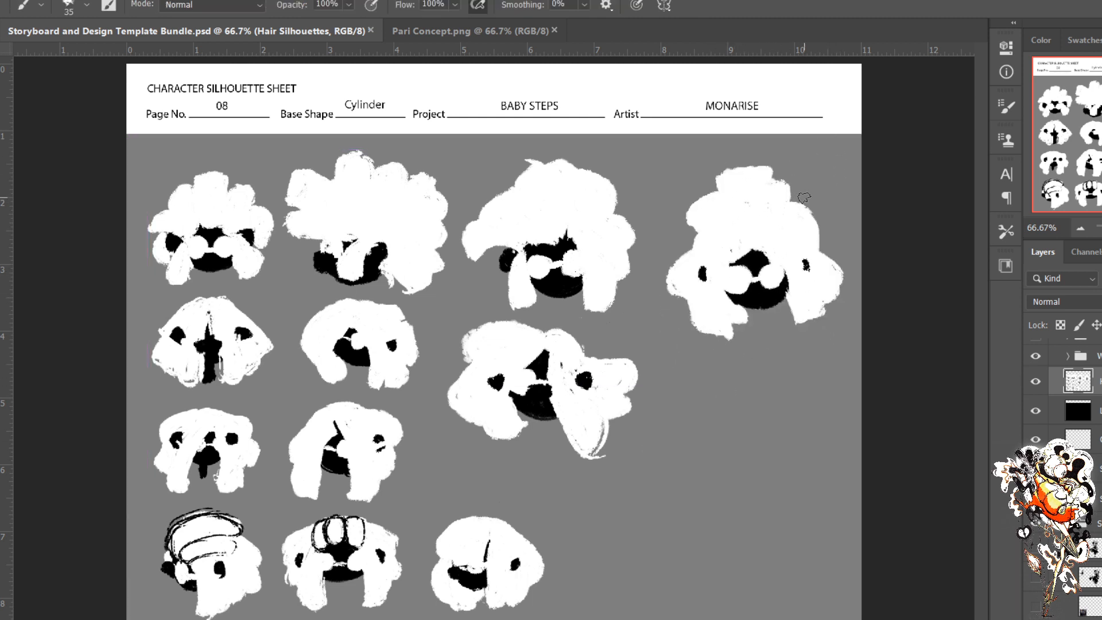
drag(808, 196, 759, 208)
drag(705, 230, 675, 239)
drag(795, 201, 757, 208)
drag(691, 234, 727, 223)
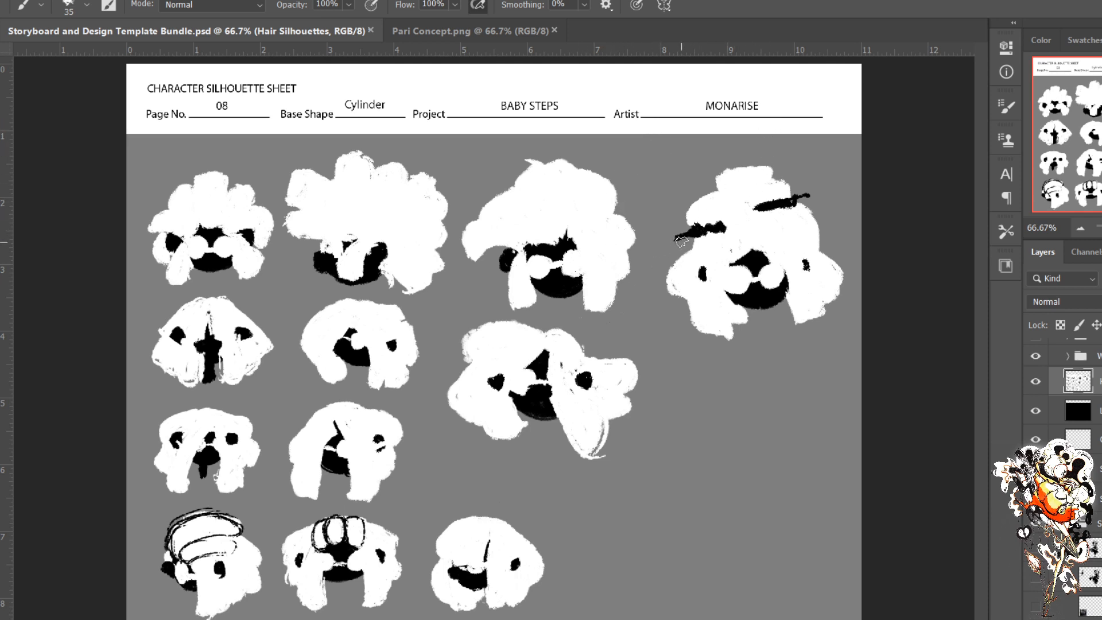
mouse_move(694, 223)
mouse_down()
mouse_move(752, 208)
mouse_move(740, 208)
mouse_up()
mouse_move(756, 261)
mouse_down()
mouse_move(769, 259)
mouse_move(739, 259)
mouse_move(747, 255)
mouse_up()
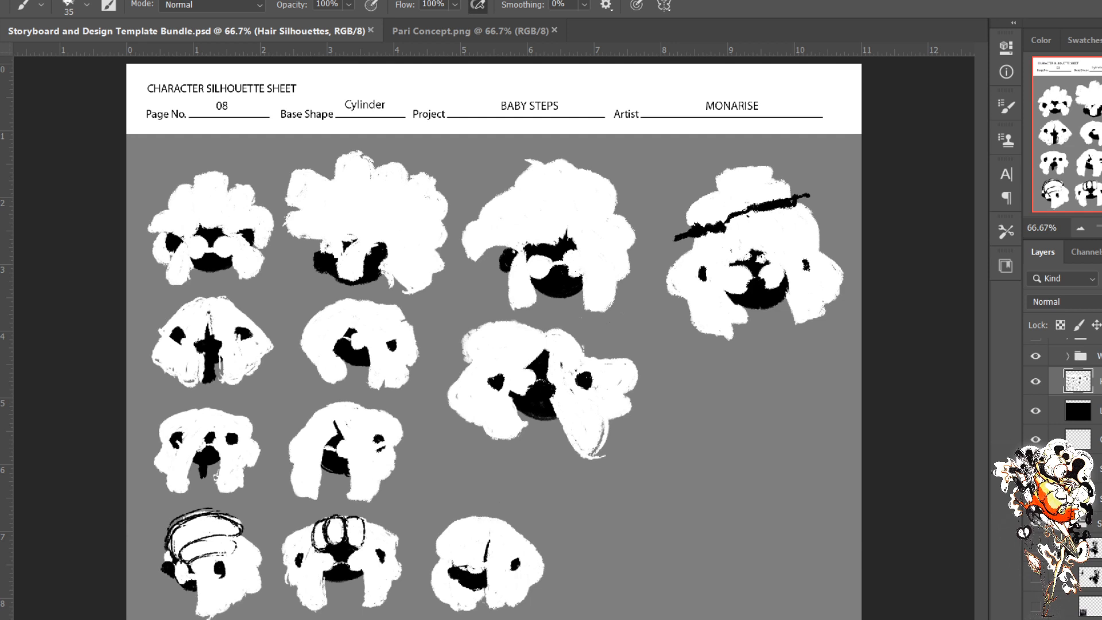
Step: Add a new layer, set the brush to 100% flow and size 10, and write a circled 1 beside the third top-row silhouette
key(ctrl+shift+alt+n)
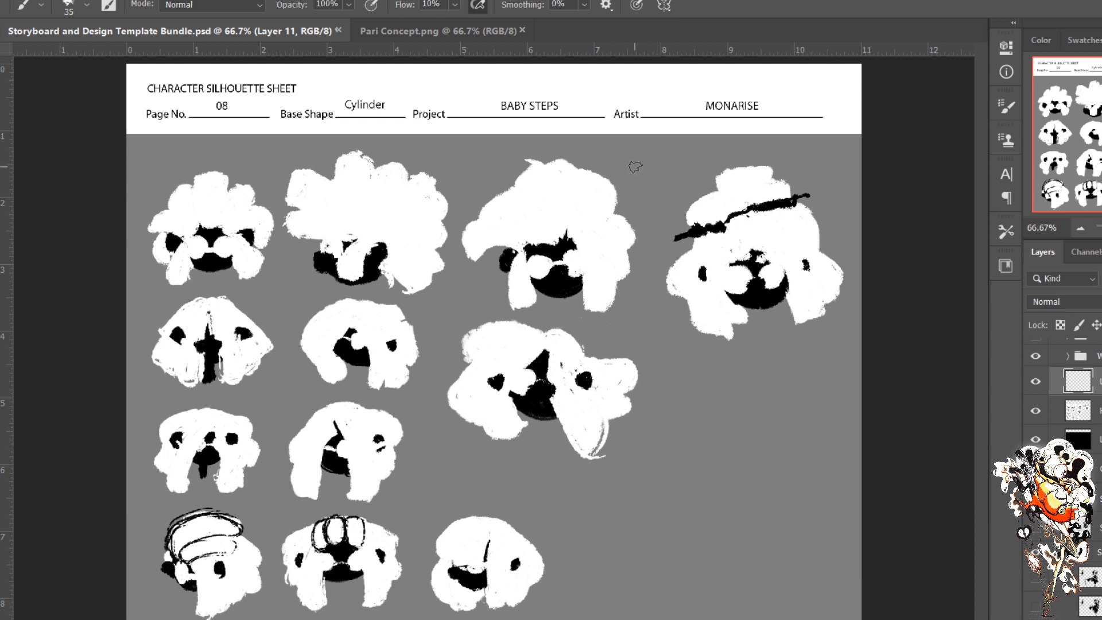
drag(634, 150, 634, 152)
click(461, 23)
click(630, 159)
key(bracketleft)
key(bracketleft)
key(bracketleft)
mouse_move(643, 155)
mouse_down()
mouse_move(630, 180)
mouse_move(645, 168)
mouse_up()
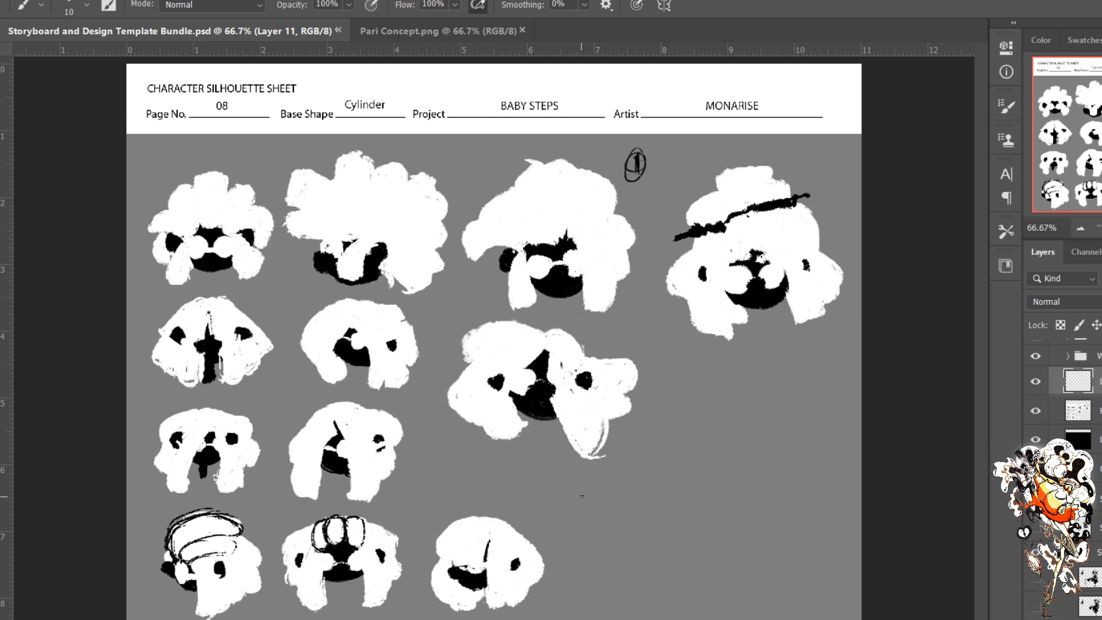
Step: Write circled numbers 2 beside the lone bottom-row head, 3 under the swept-hair silhouette, and 4 and 5 beside the lower two rows
drag(538, 527, 552, 548)
mouse_move(538, 432)
mouse_down()
mouse_move(547, 438)
mouse_move(533, 447)
mouse_move(537, 461)
mouse_up()
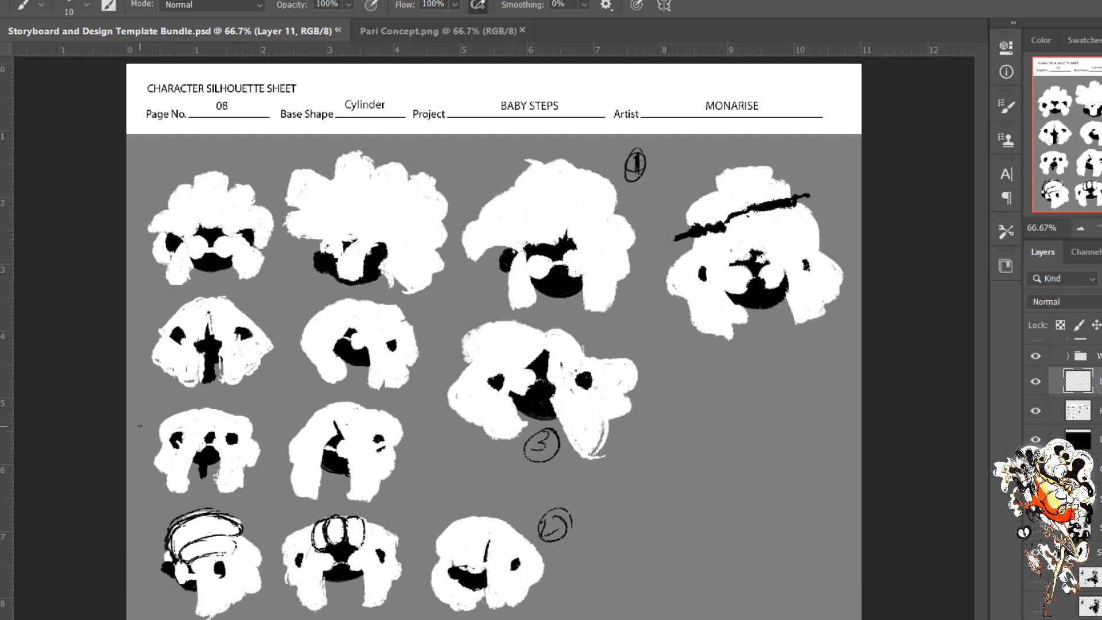
mouse_move(140, 426)
mouse_down()
mouse_move(130, 436)
mouse_move(151, 434)
mouse_up()
mouse_move(144, 526)
mouse_down()
mouse_move(135, 540)
mouse_move(149, 537)
mouse_up()
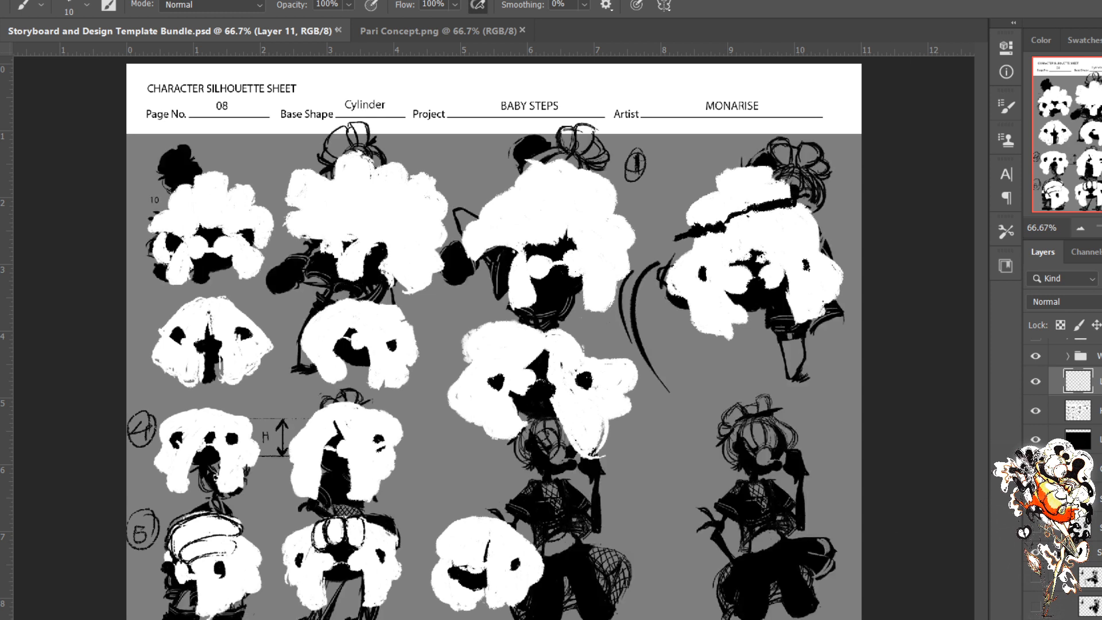
Step: Toggle the hair silhouettes and gray backdrop to compare them with the full-body character sketches underneath
click(1035, 411)
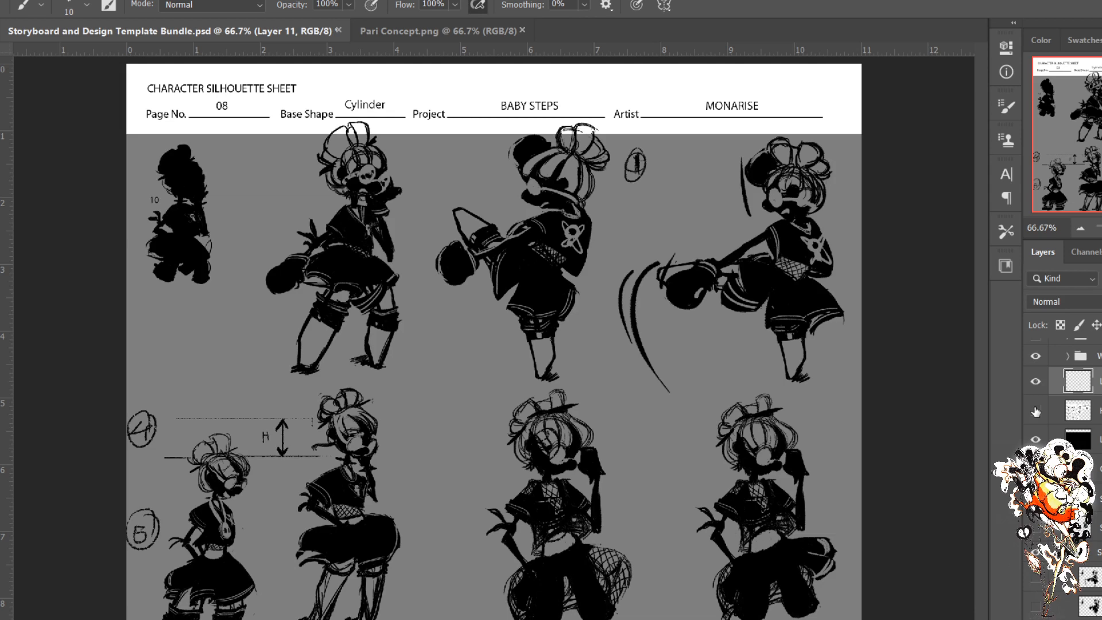
click(1035, 411)
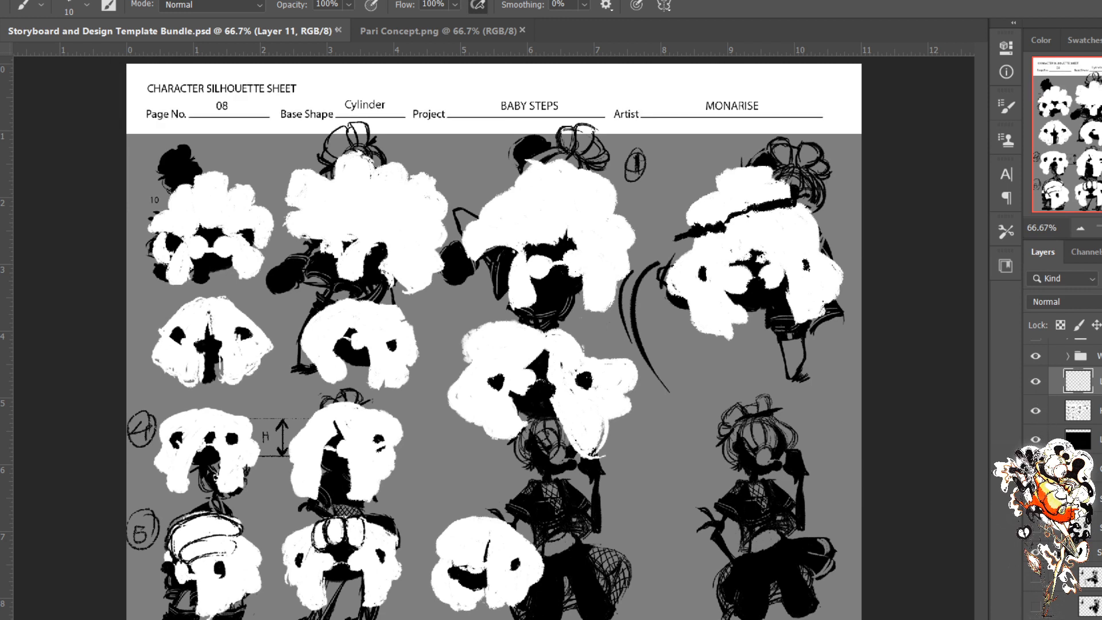
click(1040, 411)
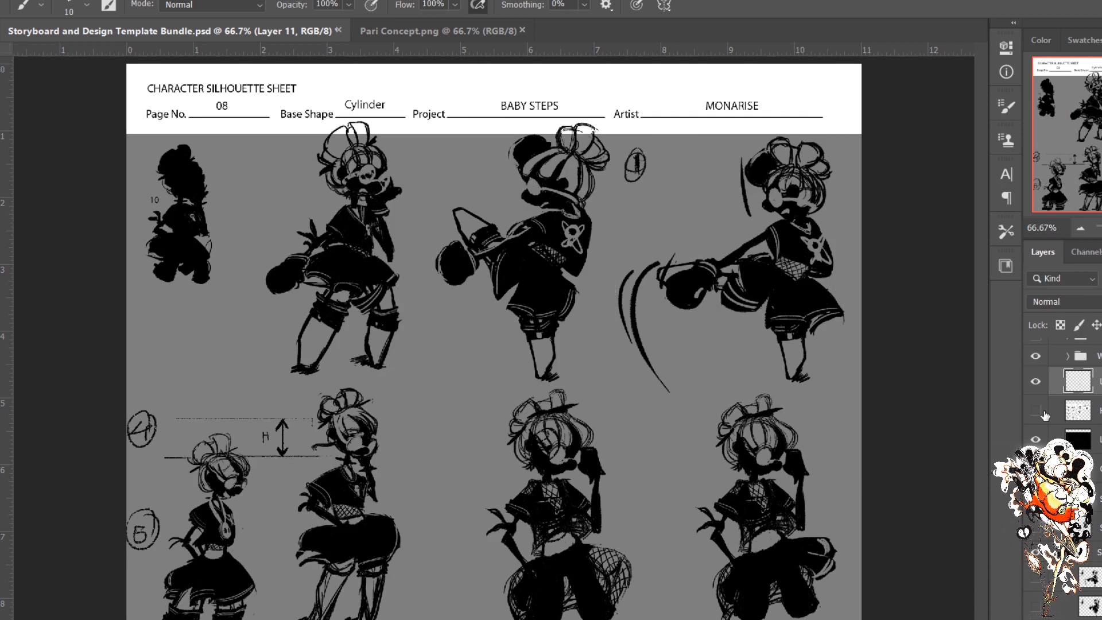
click(1041, 439)
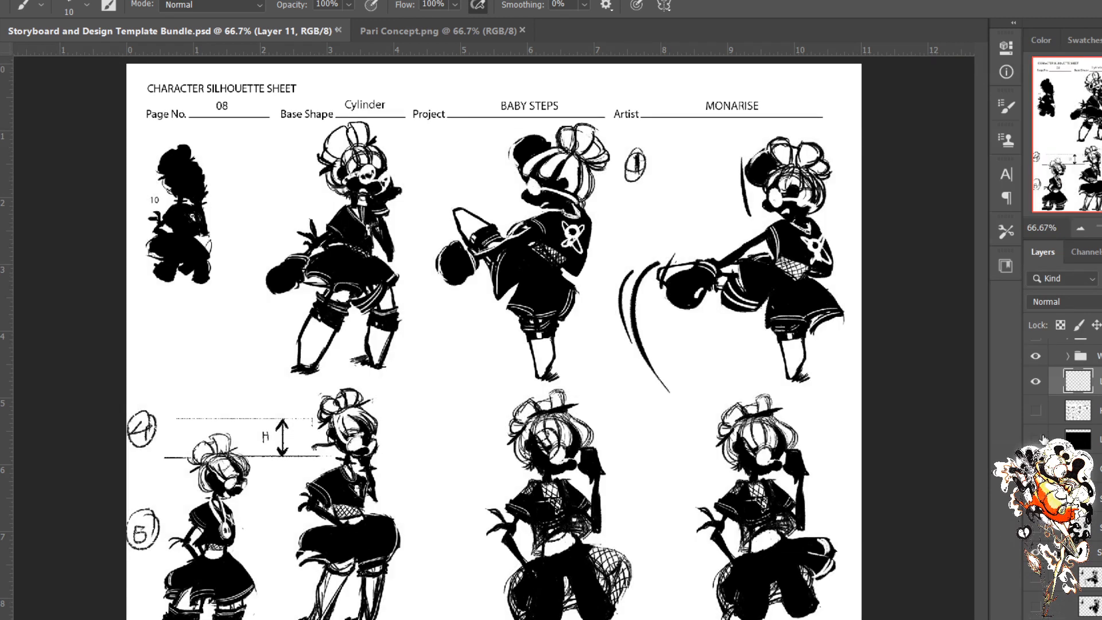
click(1036, 411)
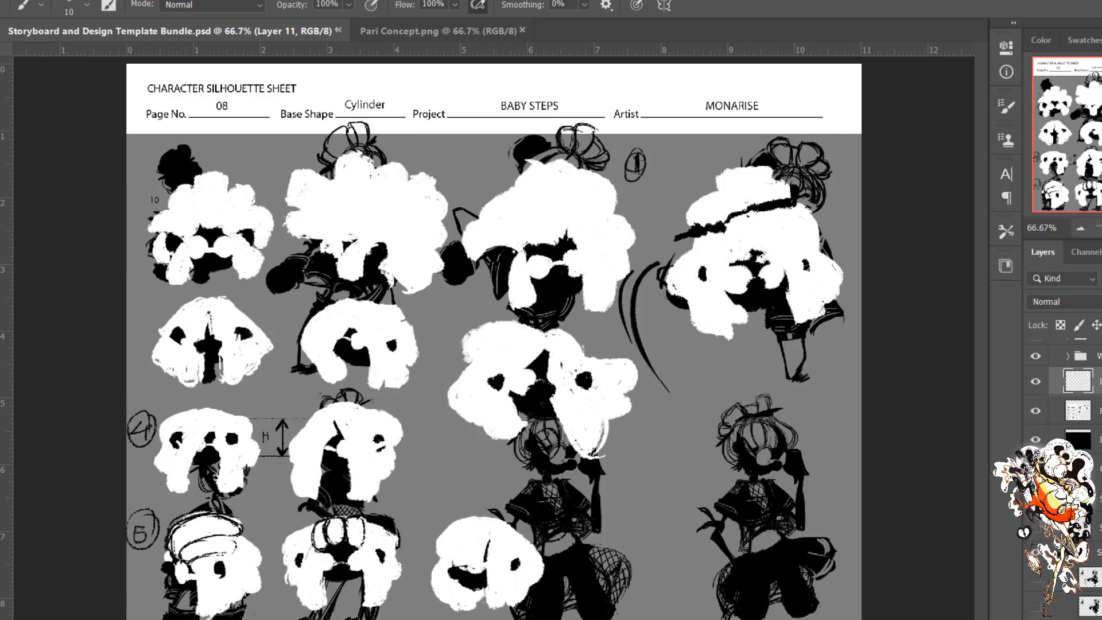
Step: Delete the numbering layer, hide the full-body sketches, and check the hair silhouettes by toggling their visibility
key(Delete)
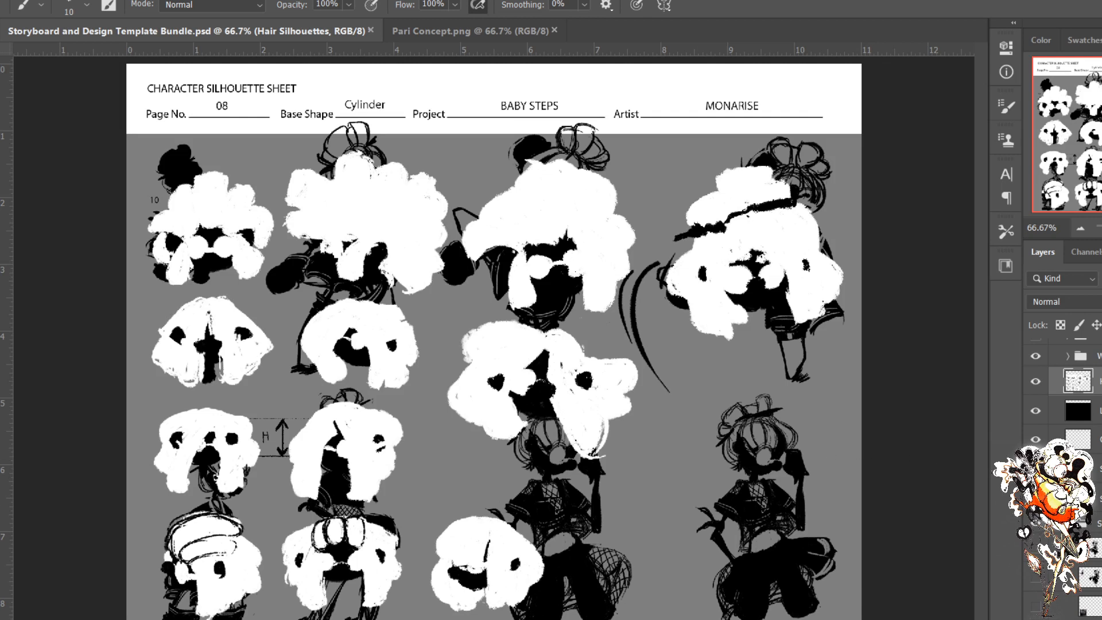
click(1035, 497)
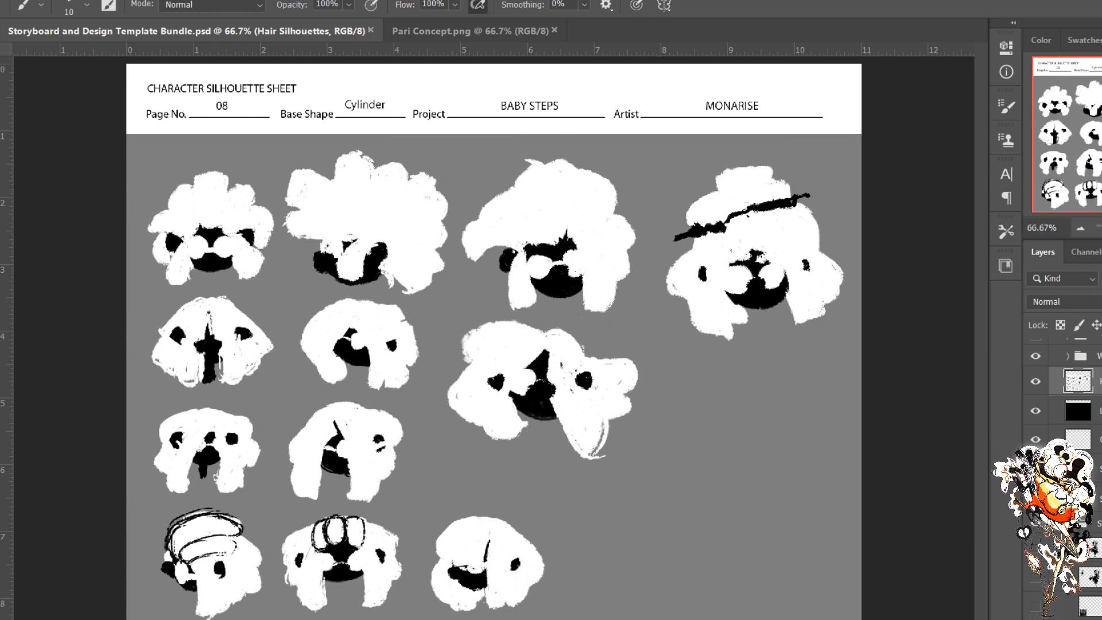
click(1034, 381)
click(1035, 382)
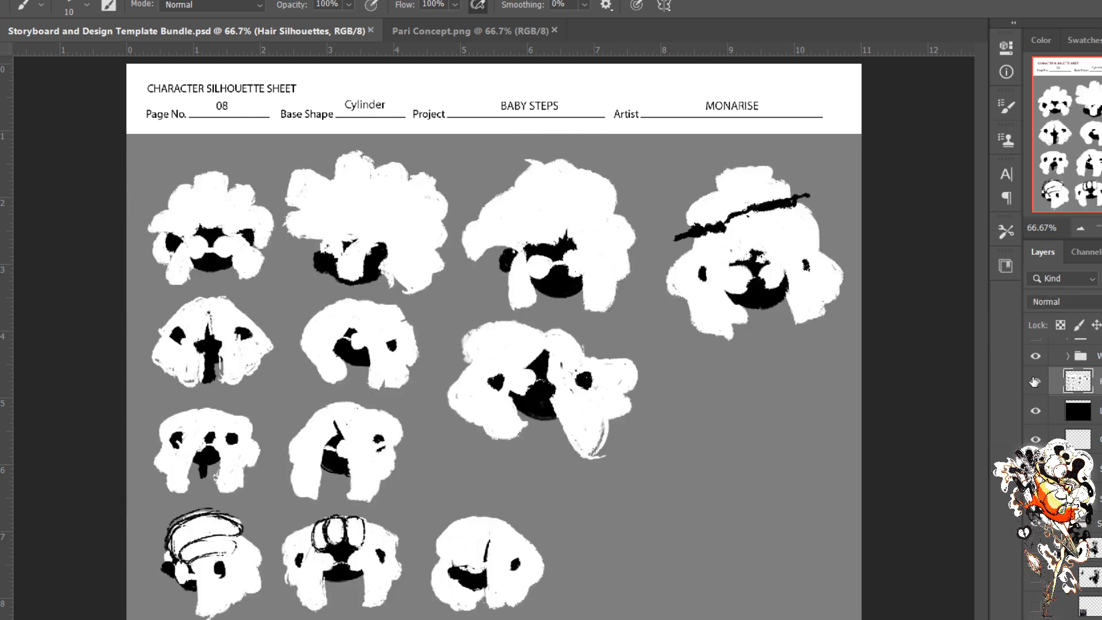